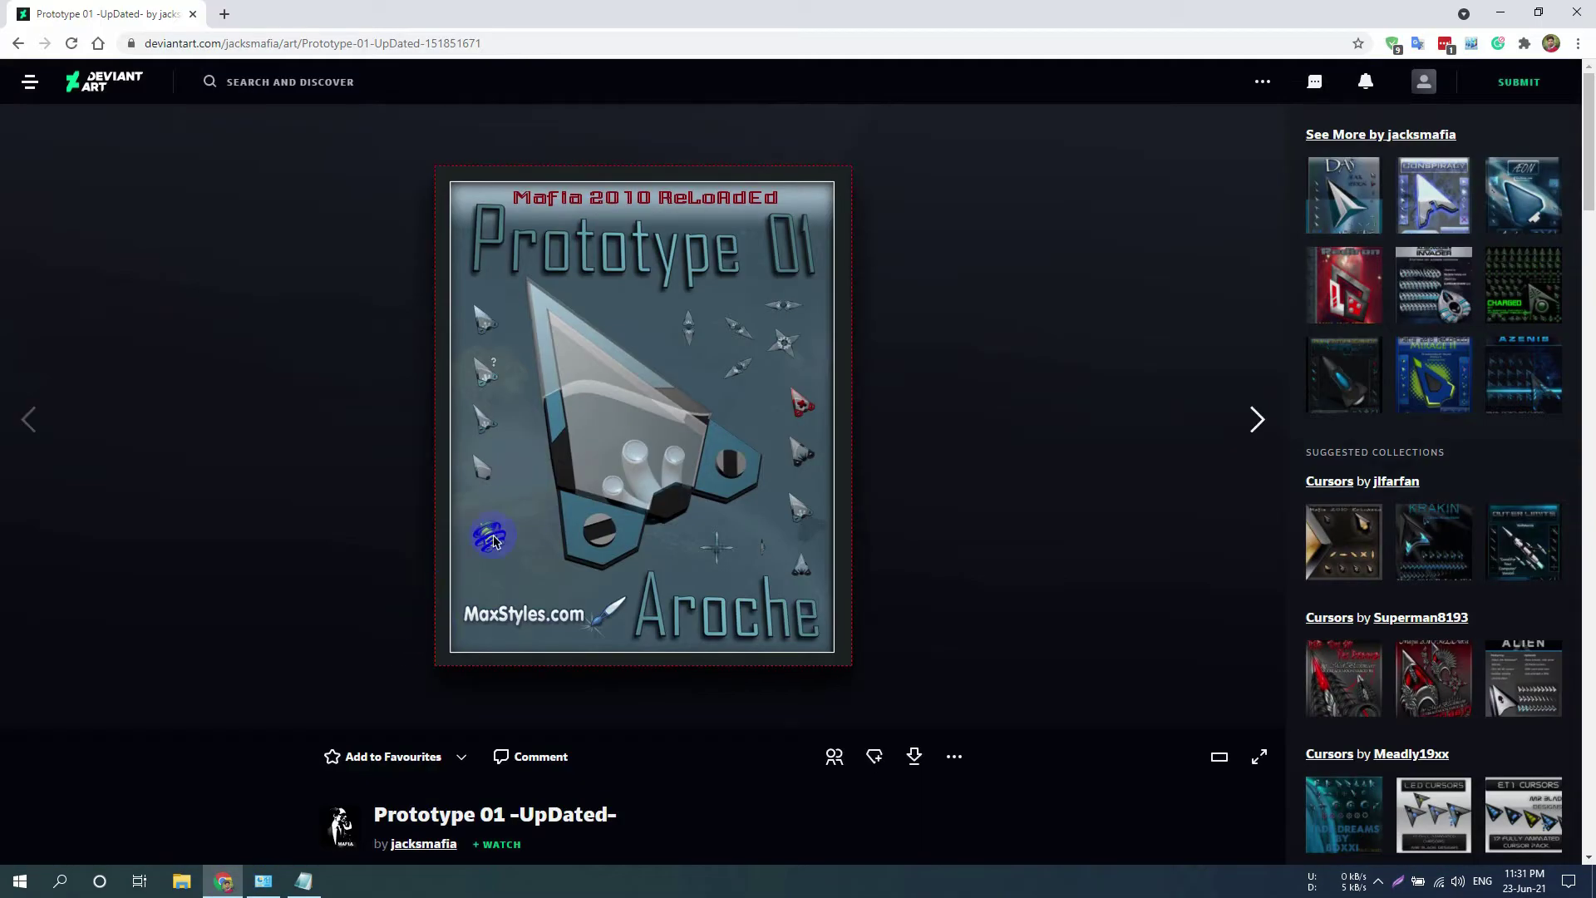
- Download the Prototype 01 -UpDated- cursor pack as a .rar and show it in its folder
left_click(533, 441)
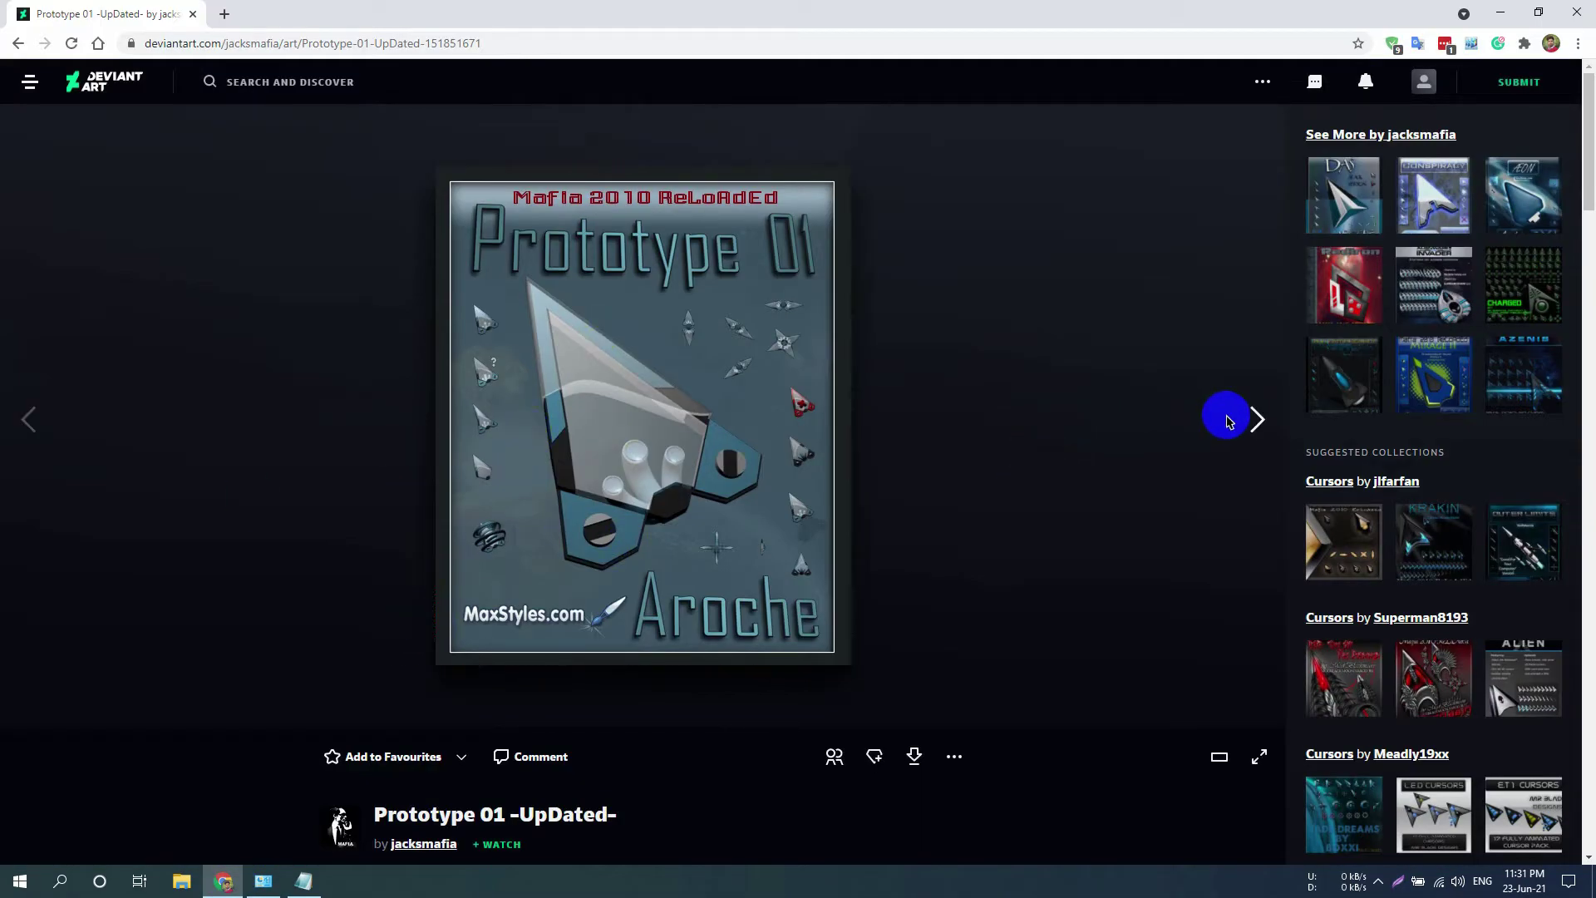
left_click(916, 759)
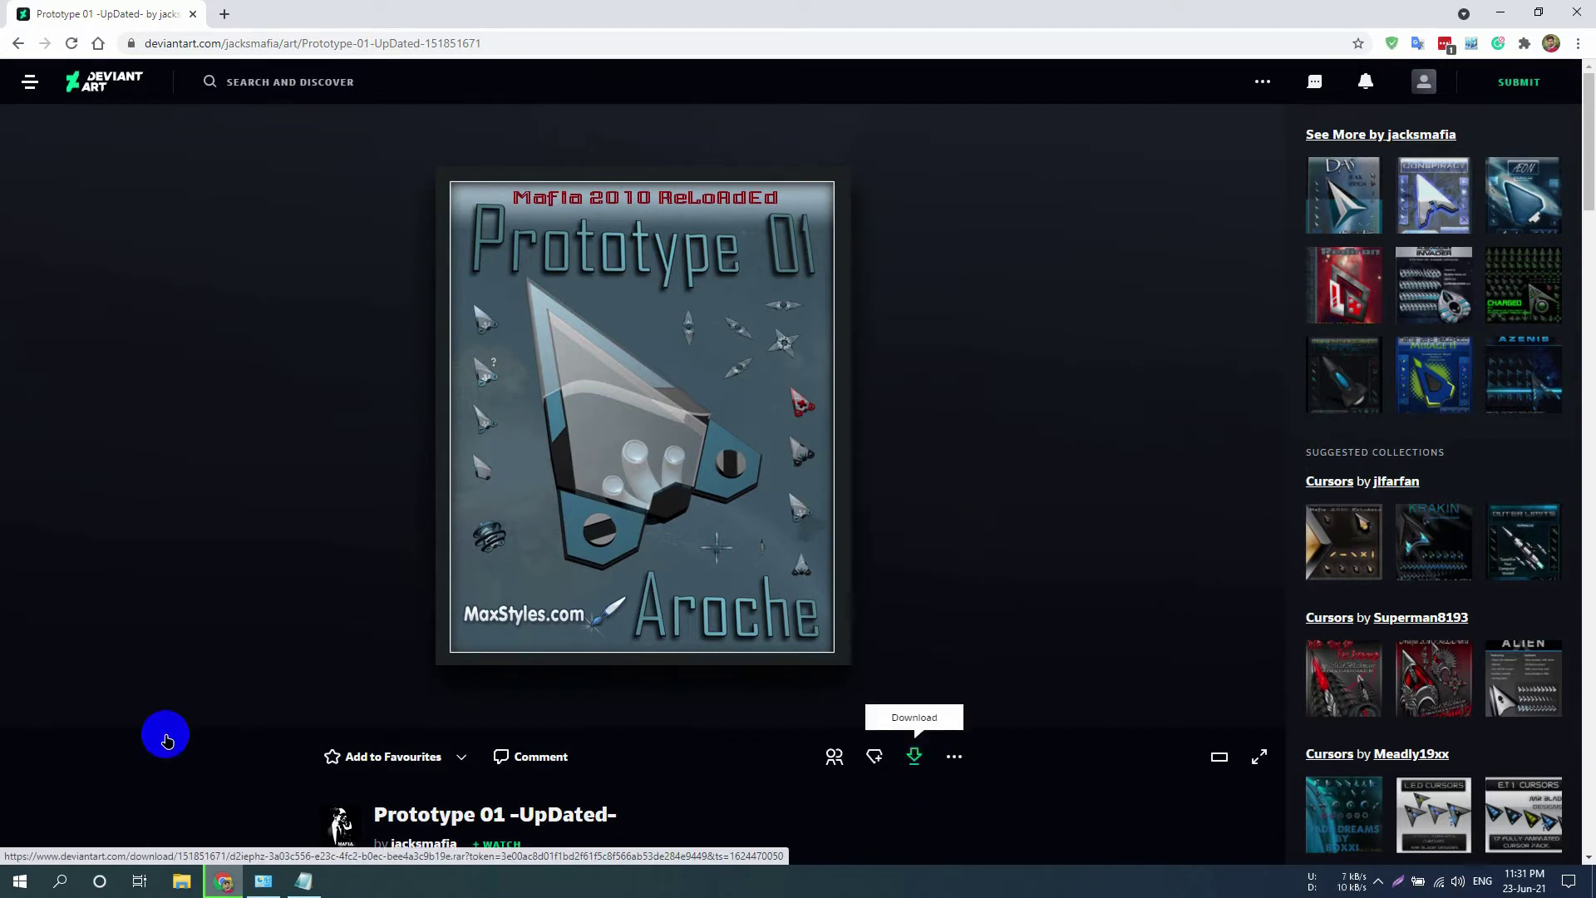
left_click(176, 841)
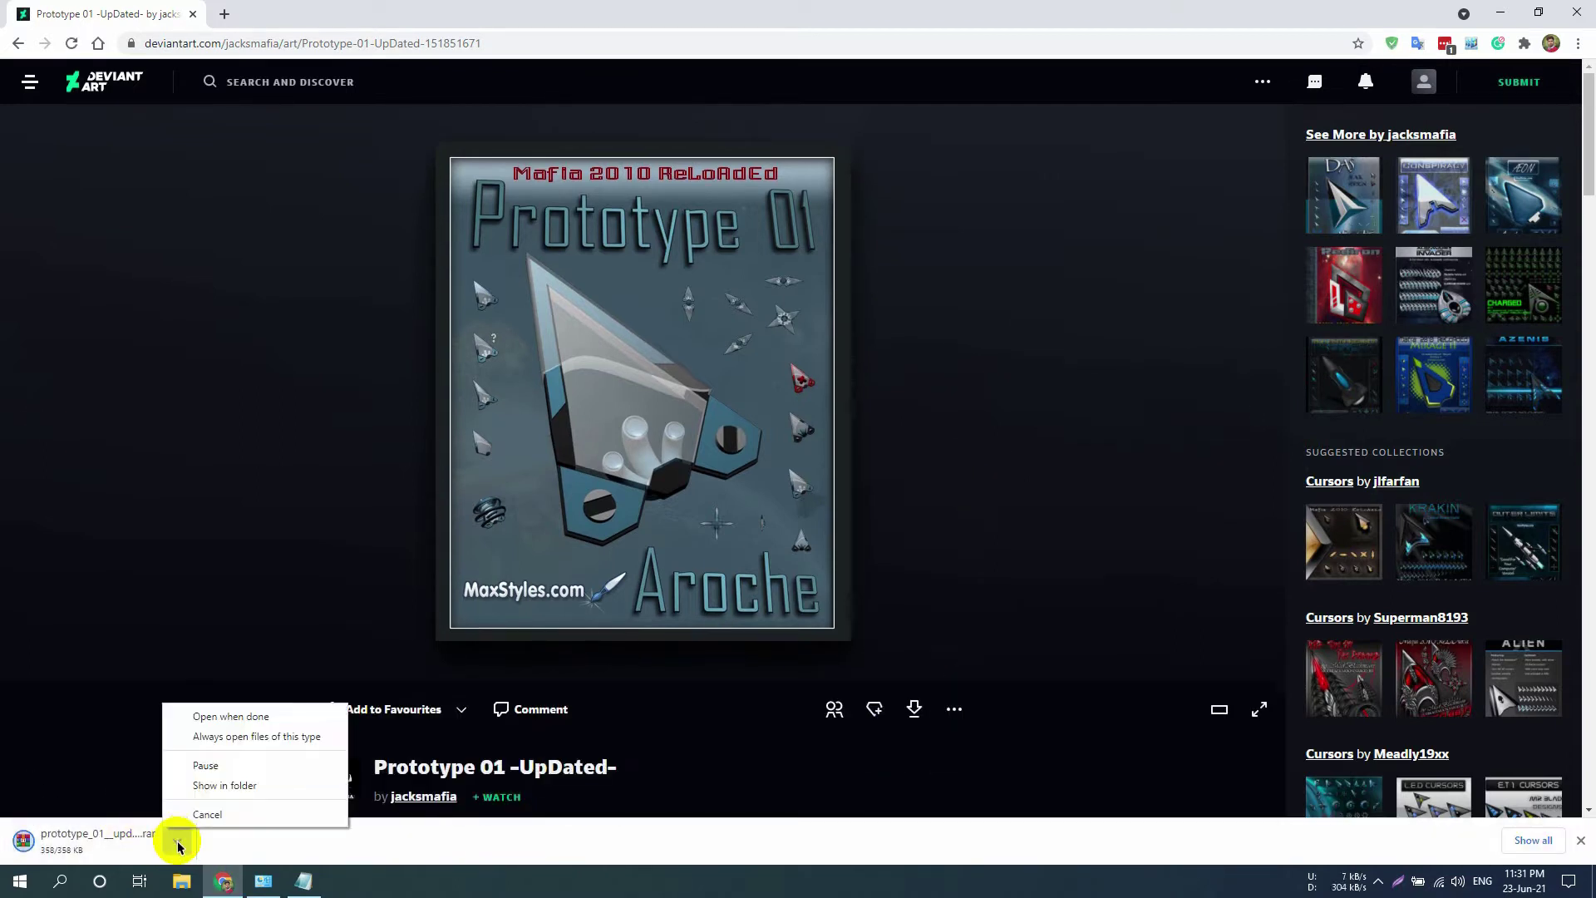
left_click(209, 786)
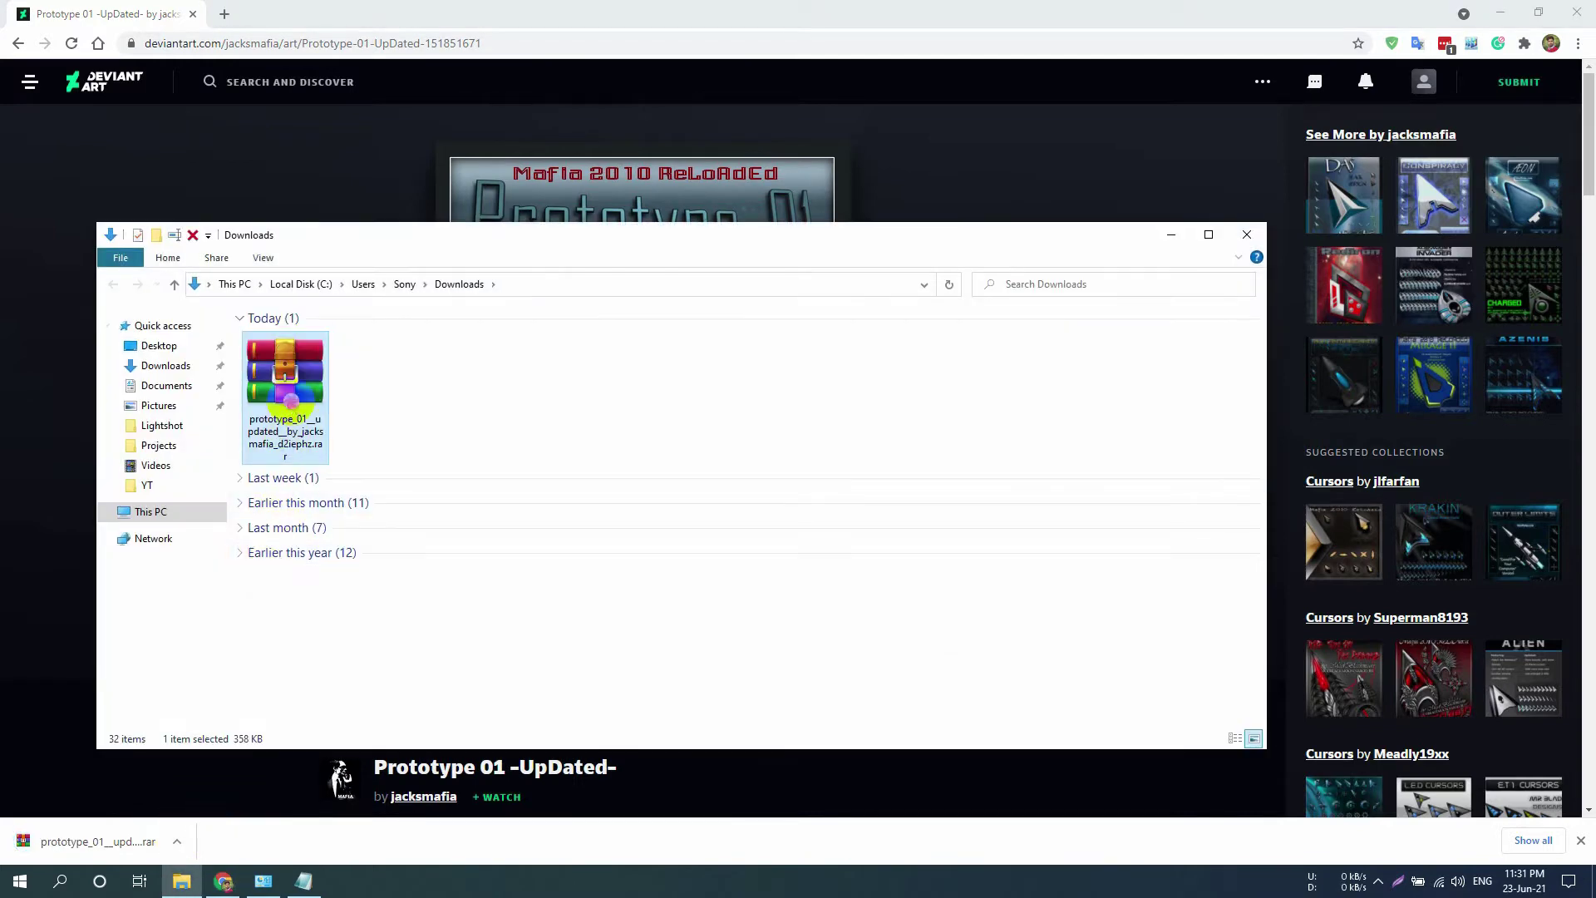
- Extract the rar to prototype_01 and open its Prototype 01 subfolder
right_click(290, 401)
left_click(370, 505)
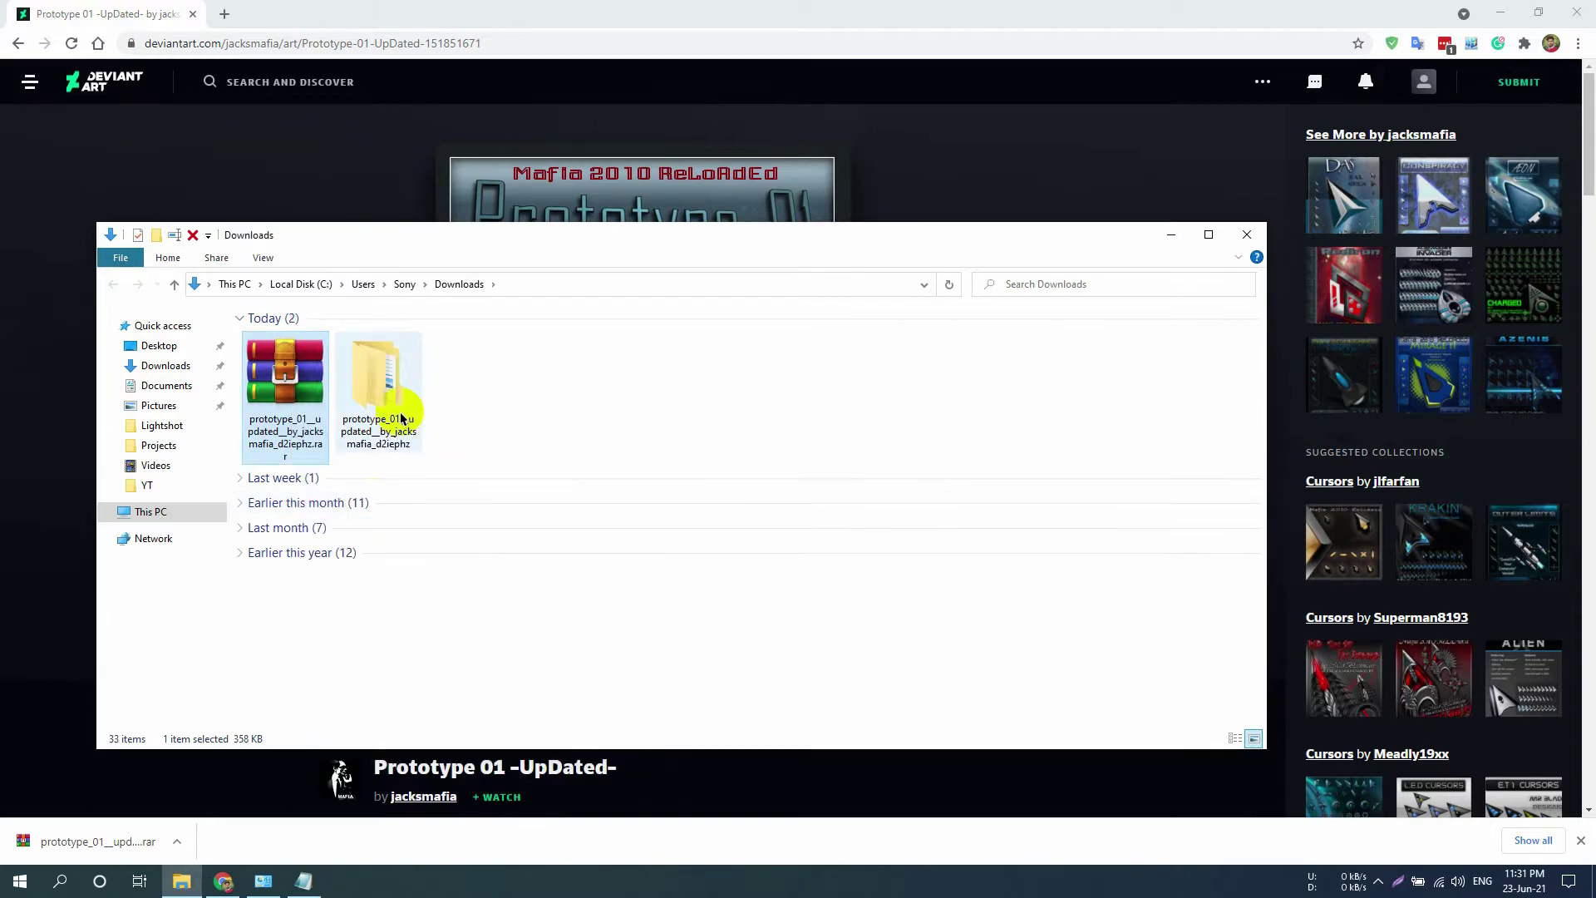
double_click(401, 418)
double_click(286, 347)
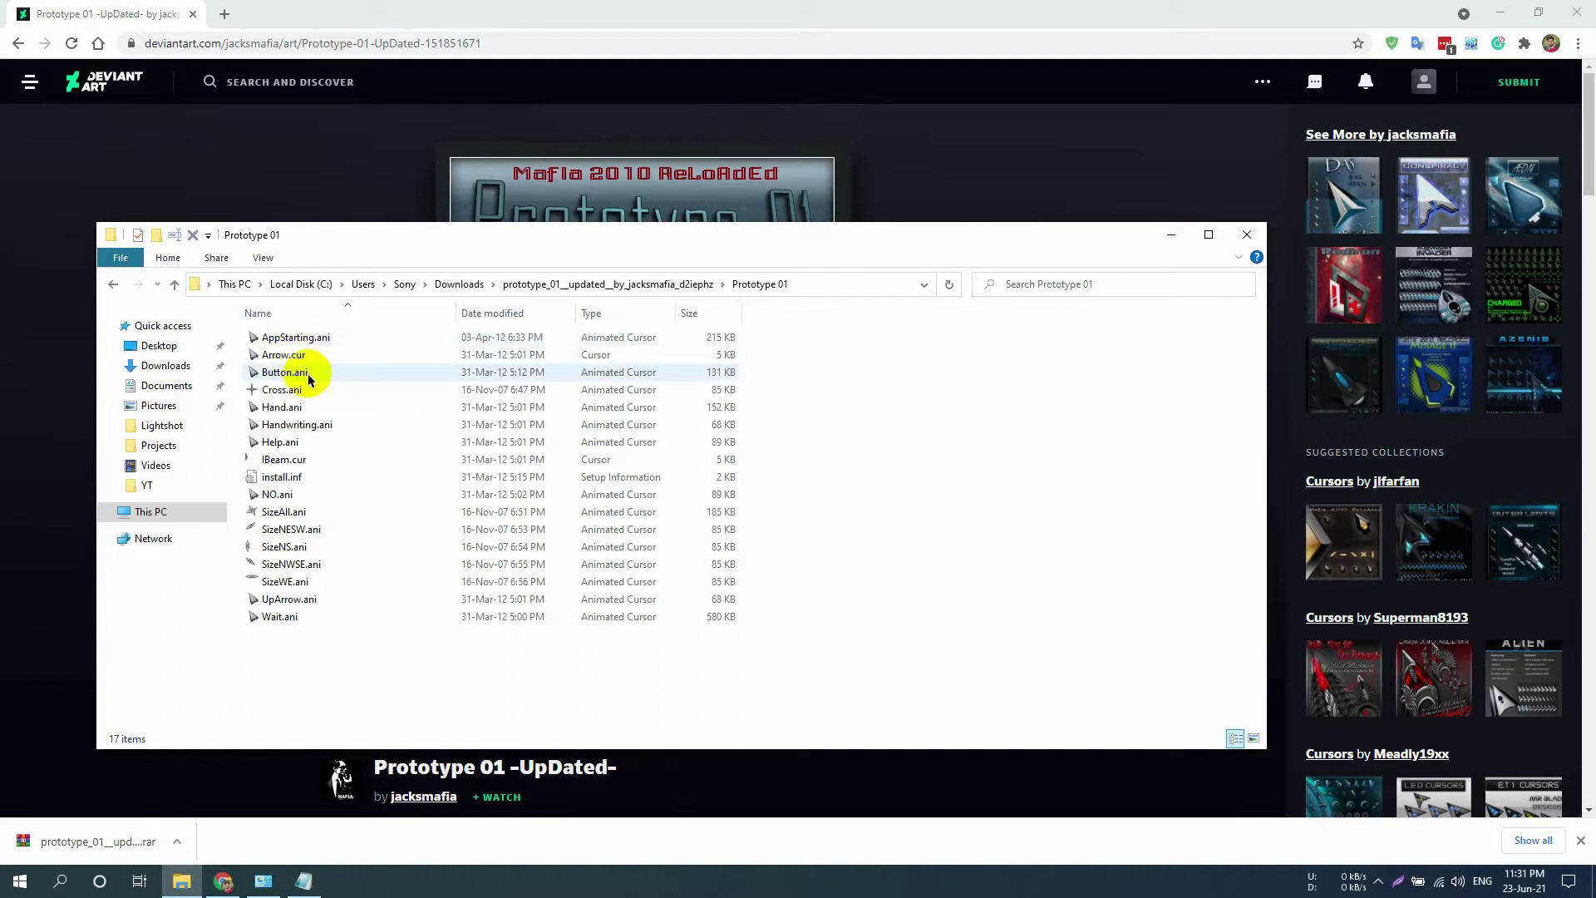
- Install the Prototype 01 cursors from install.inf
left_click(301, 482)
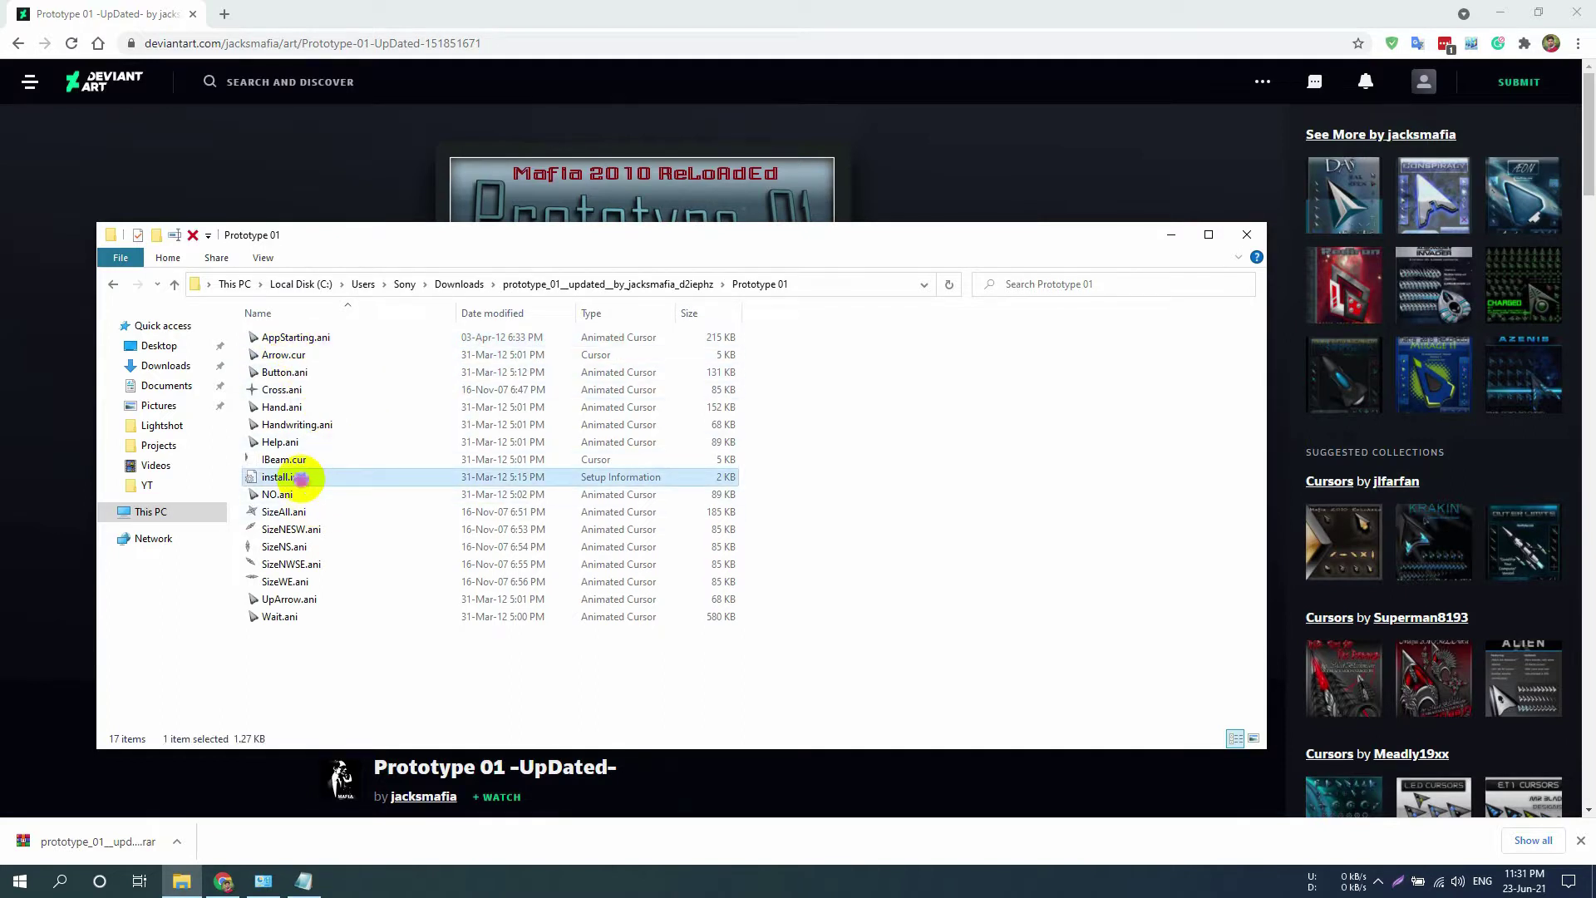
right_click(301, 478)
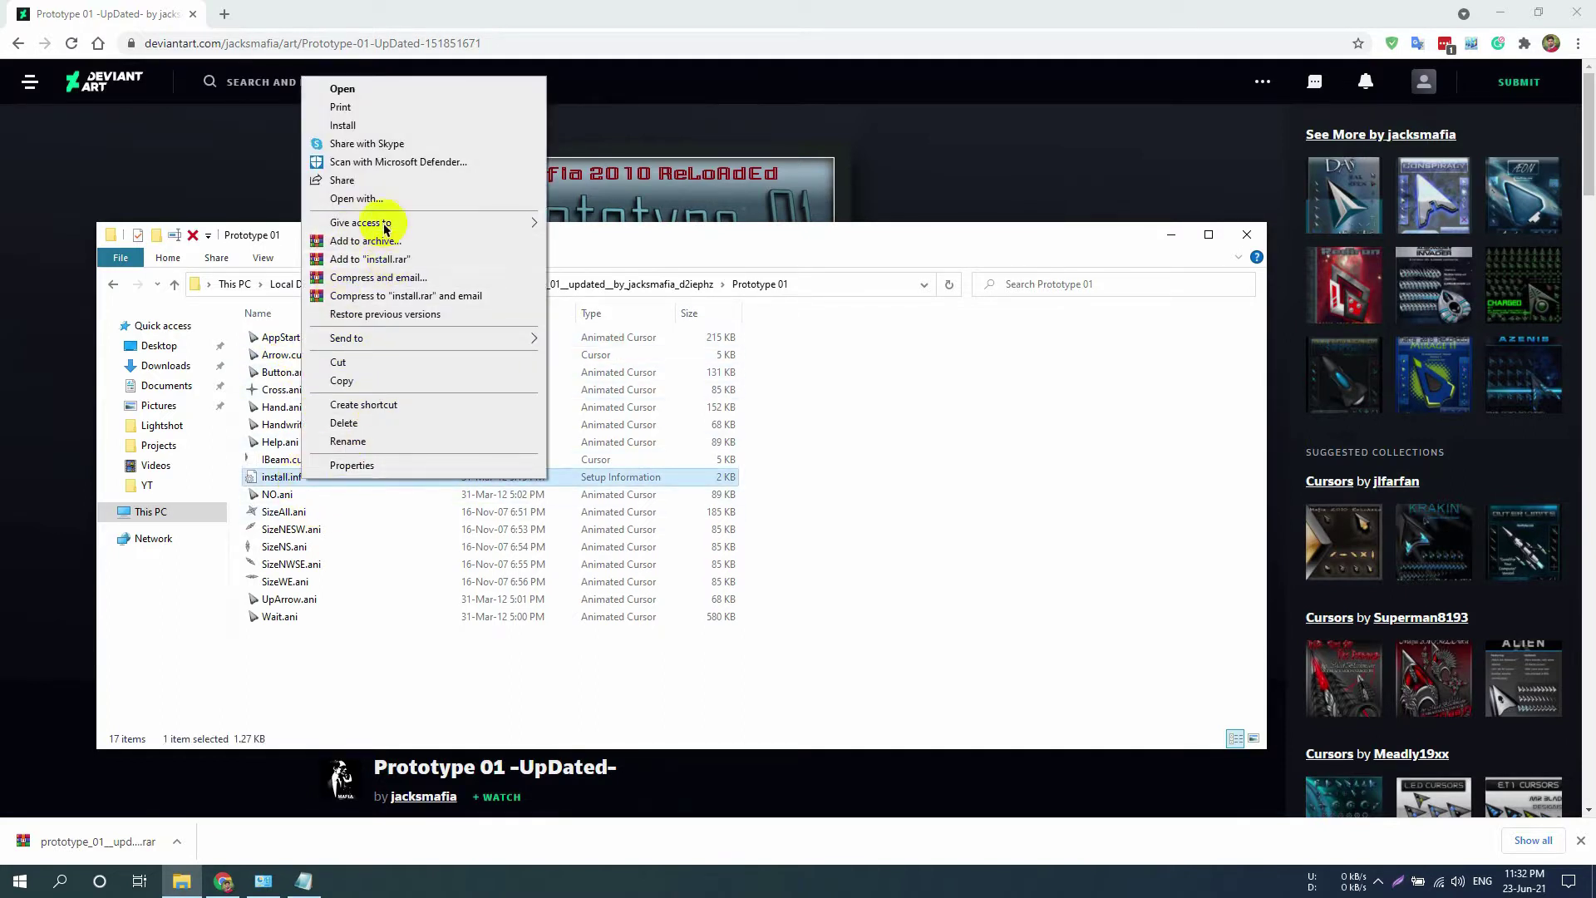
left_click(382, 127)
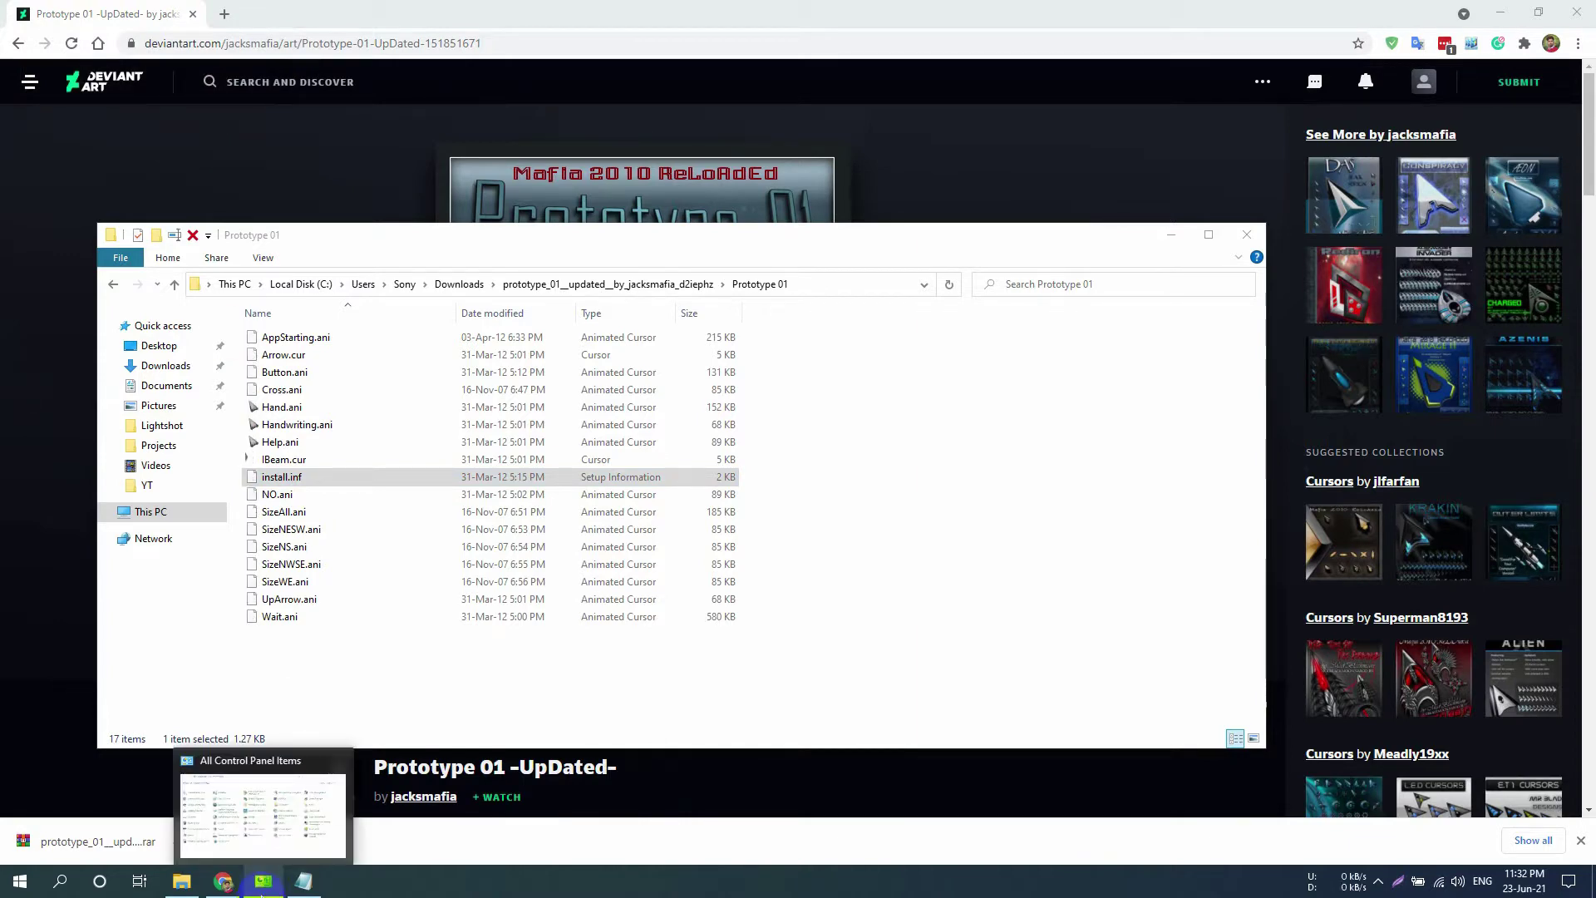
- Select the Prototype 01 scheme on the Pointers tab of Mouse Properties
left_click(263, 883)
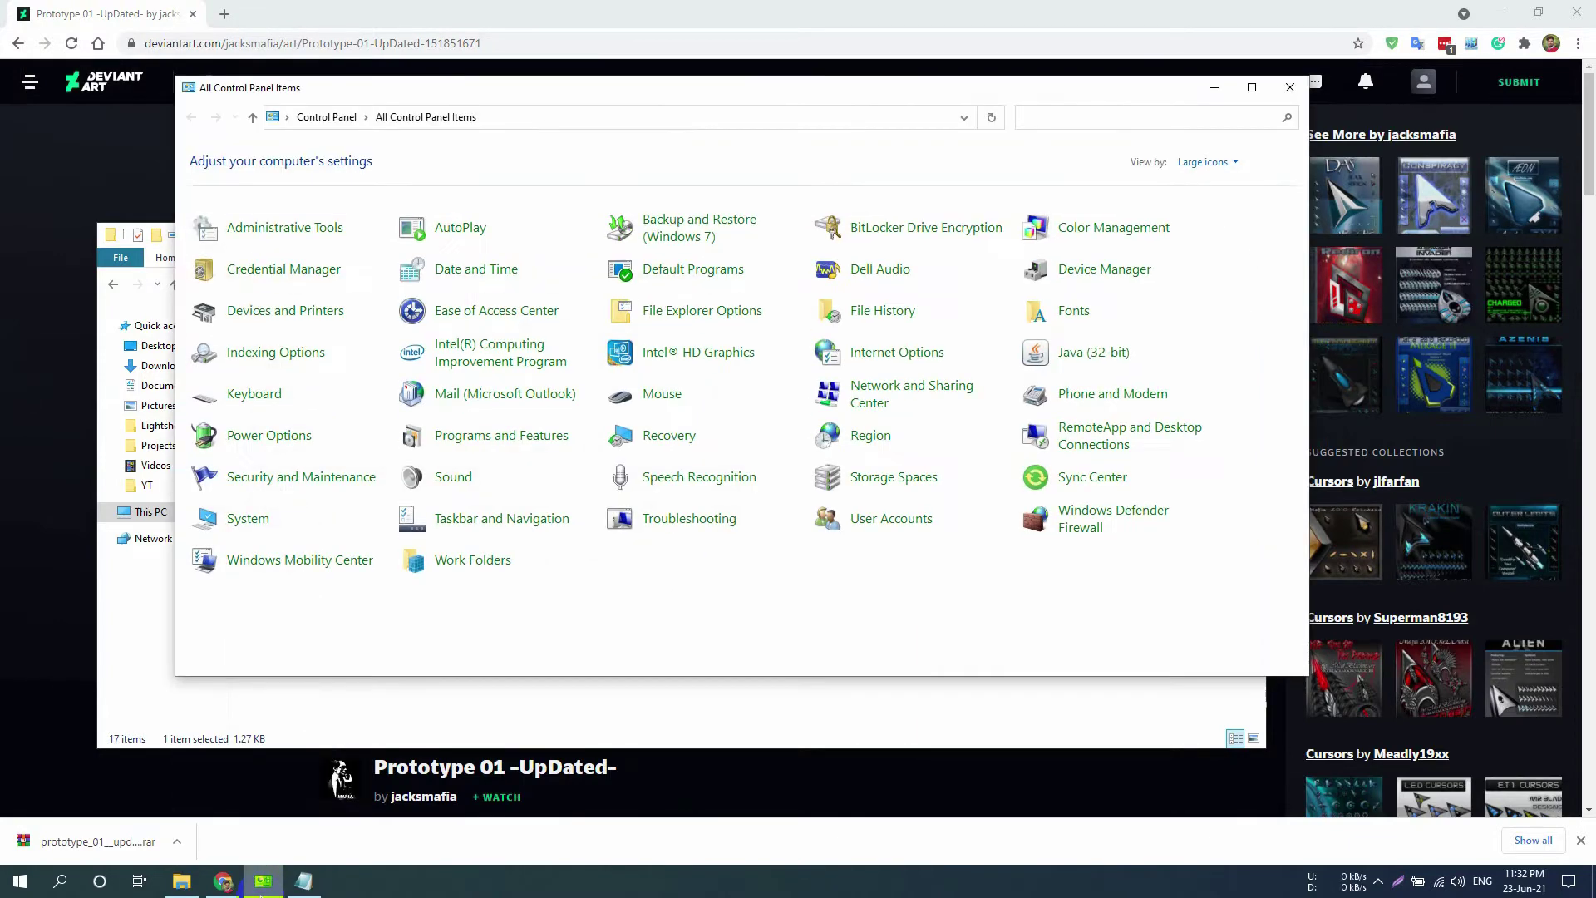
left_click(659, 399)
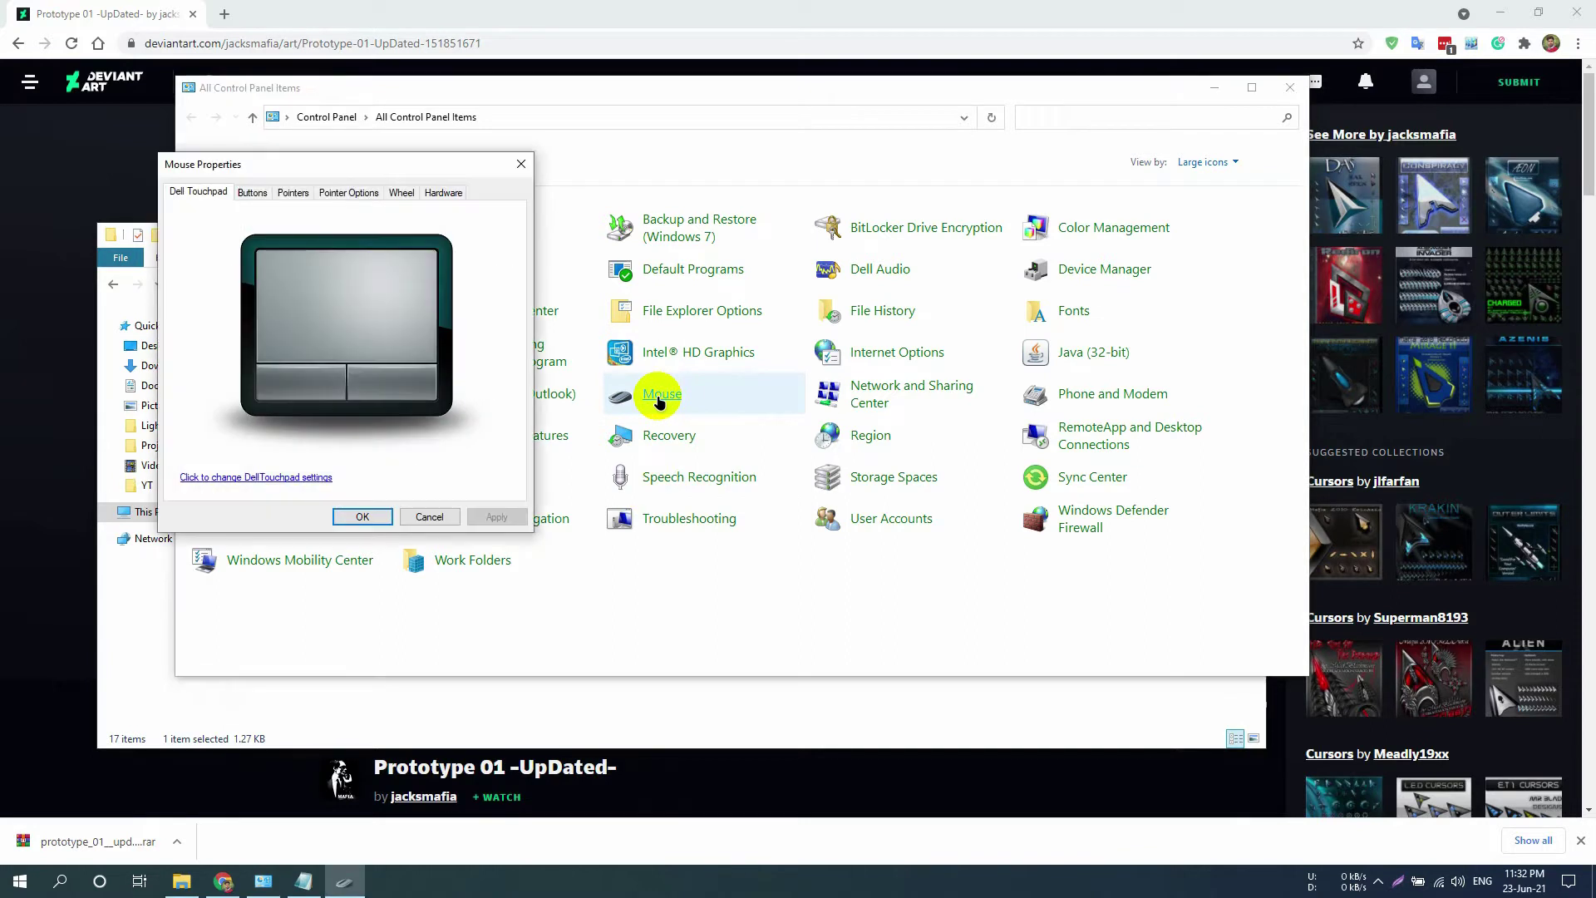
left_click(292, 196)
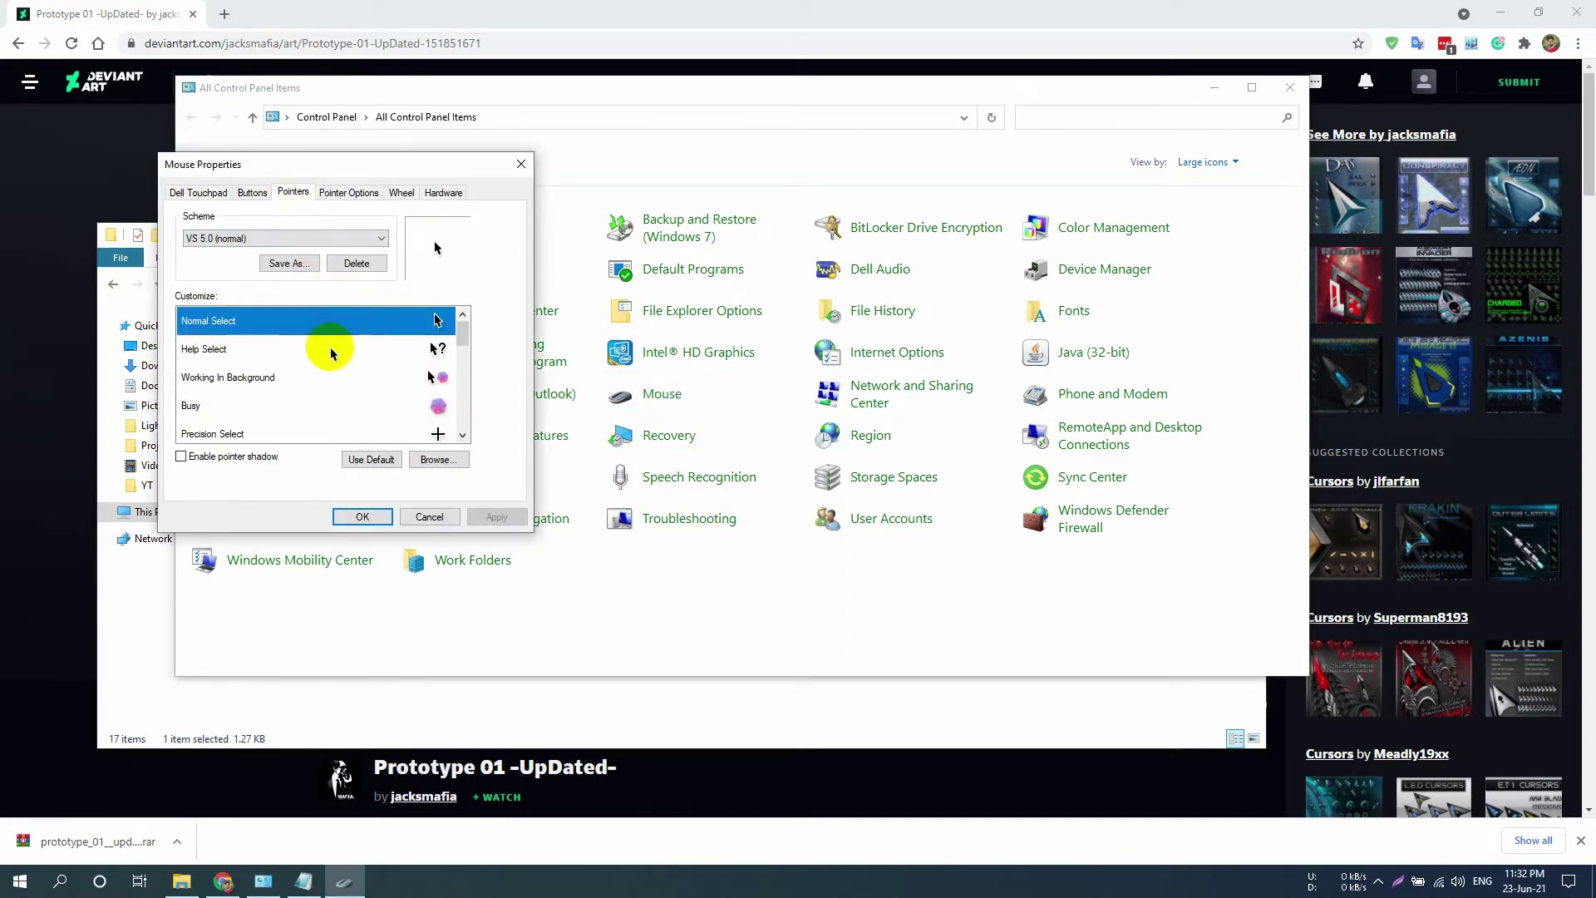
left_click(291, 239)
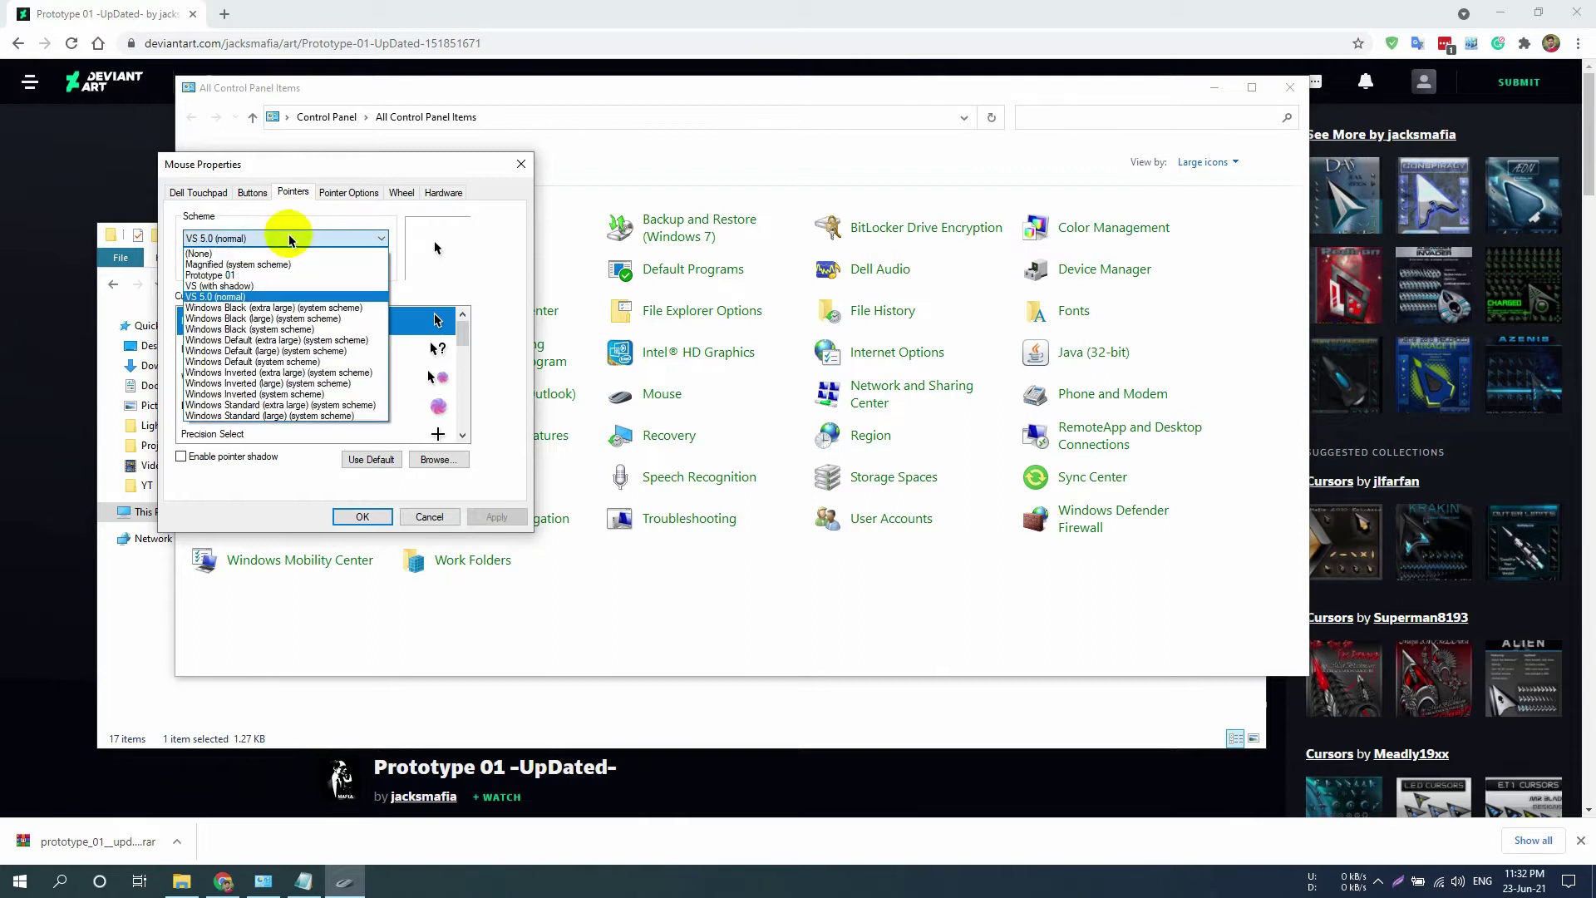
left_click(266, 273)
scroll(405, 379, "down", 4)
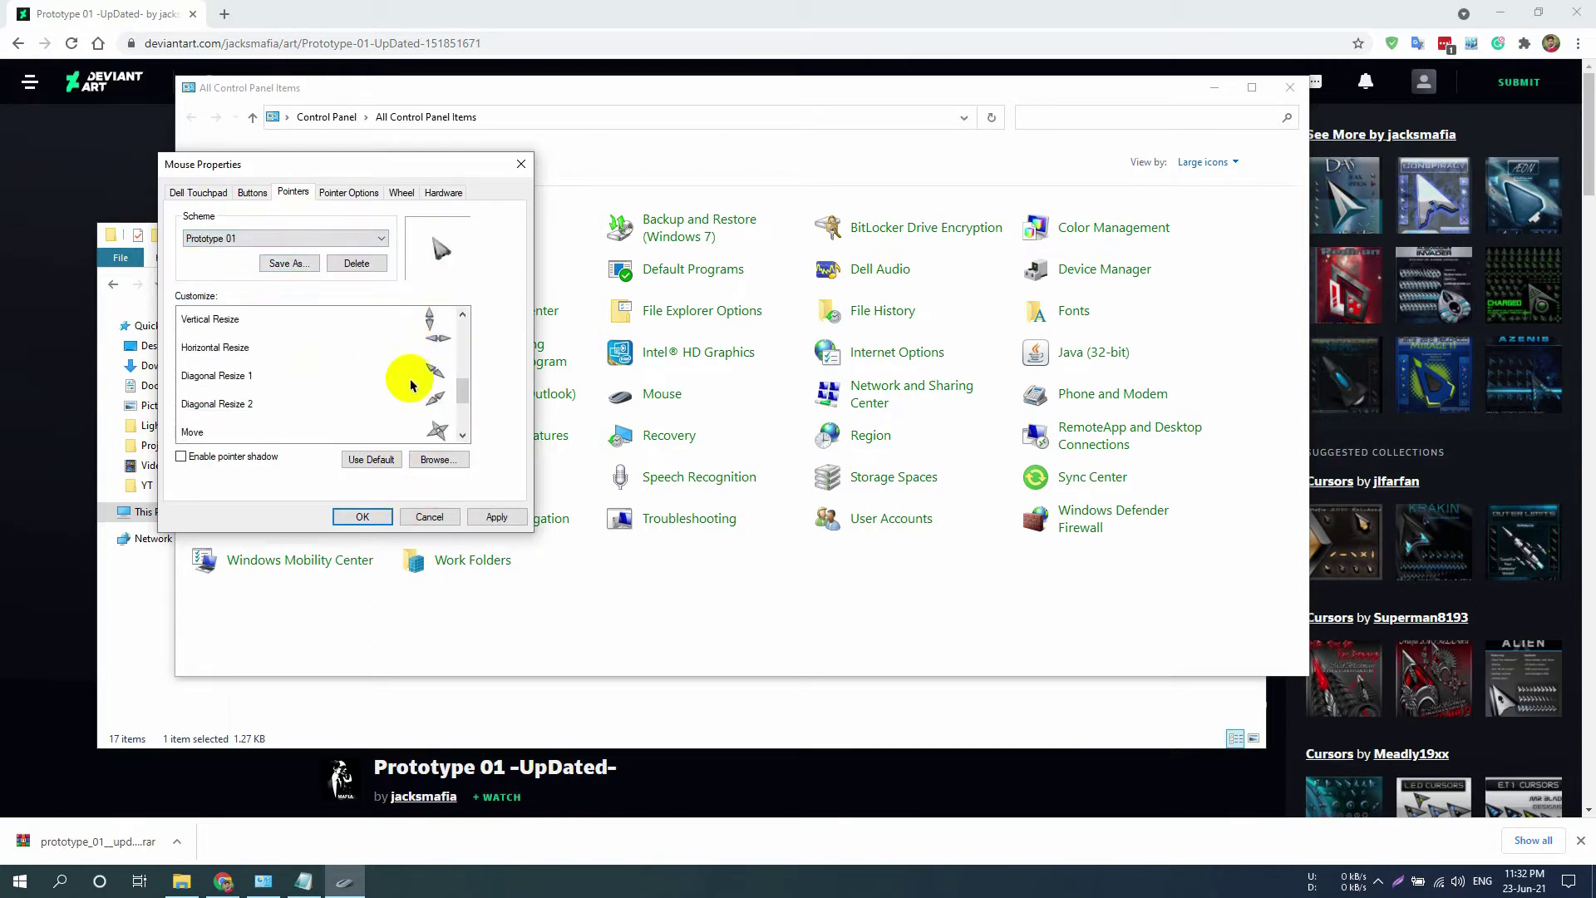
scroll(411, 384, "up", 4)
scroll(411, 384, "down", 1)
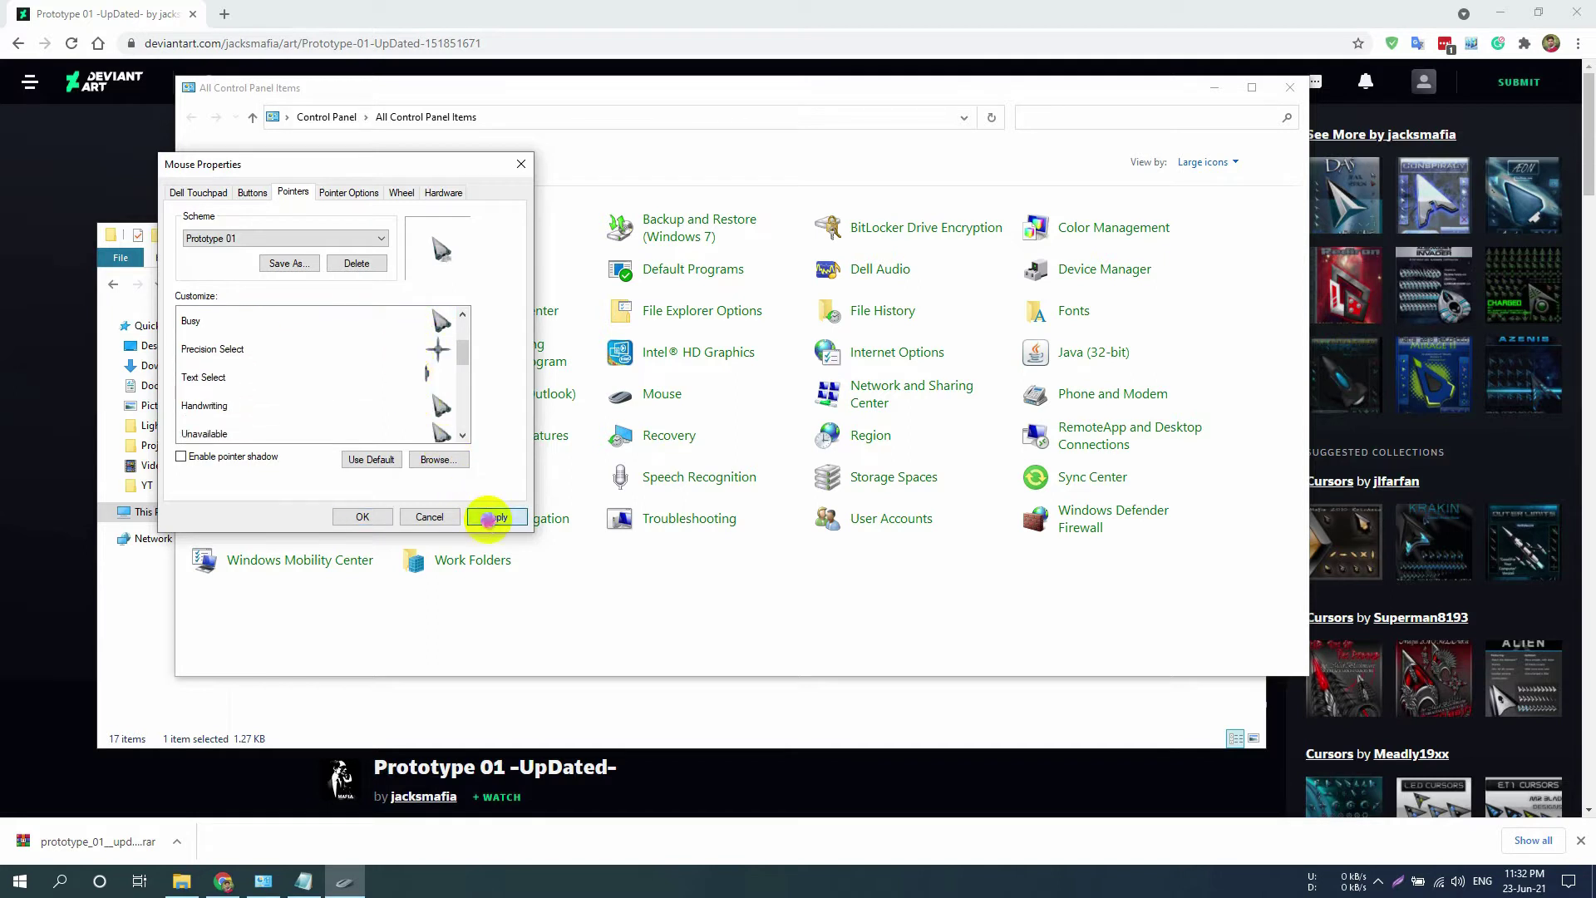
- Apply Prototype 01, confirm replacing the existing scheme, and close with OK
left_click(490, 517)
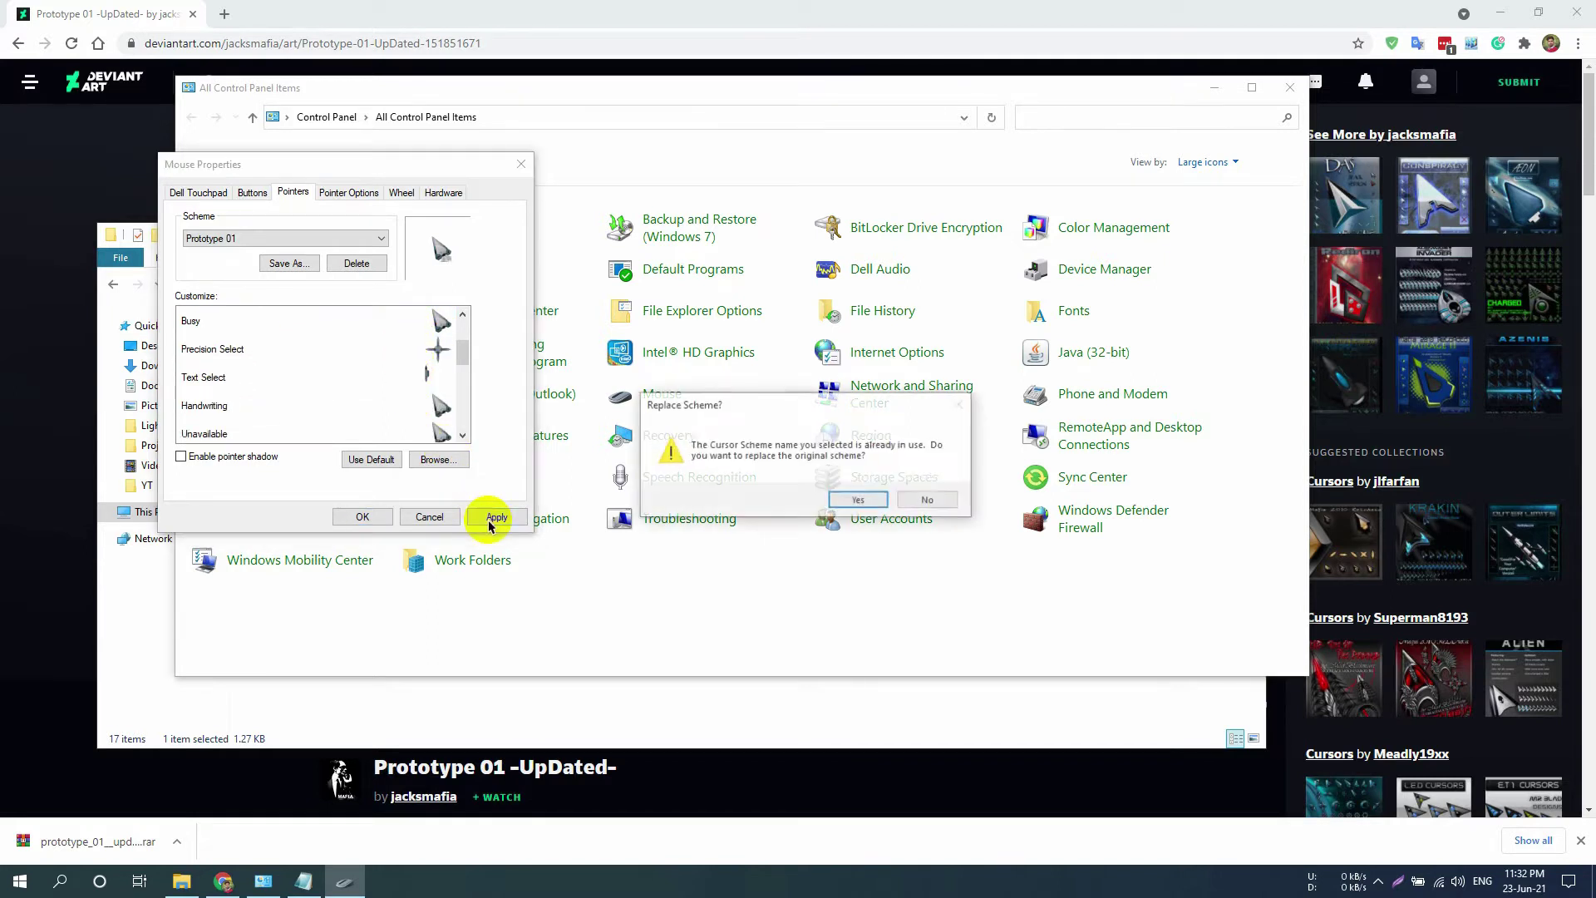
left_click(857, 501)
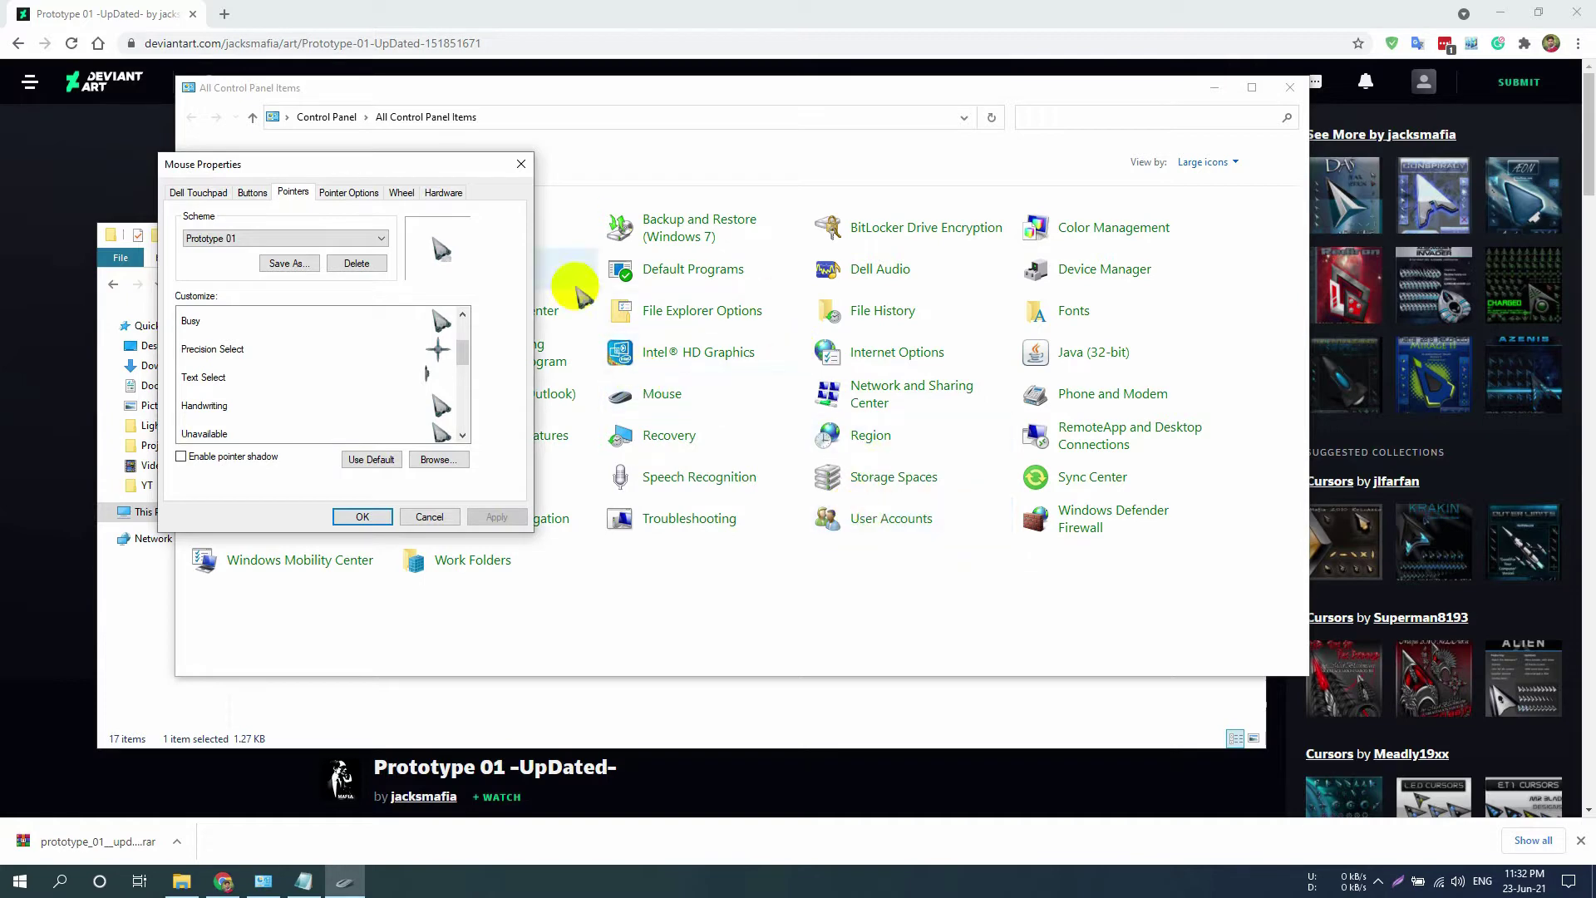
left_click(95, 14)
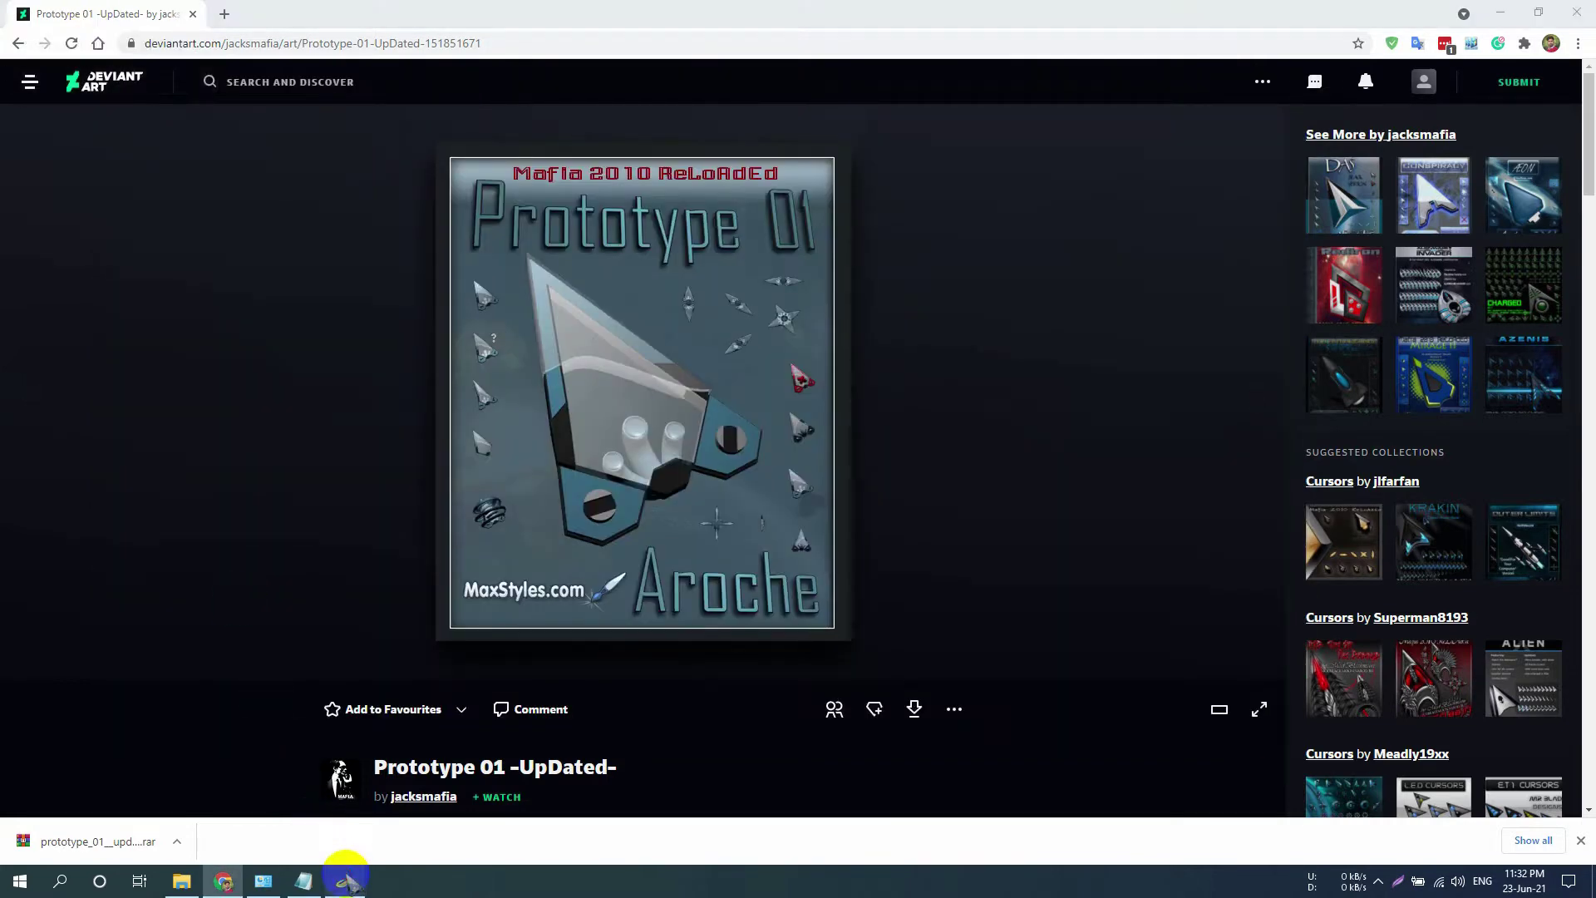
left_click(344, 881)
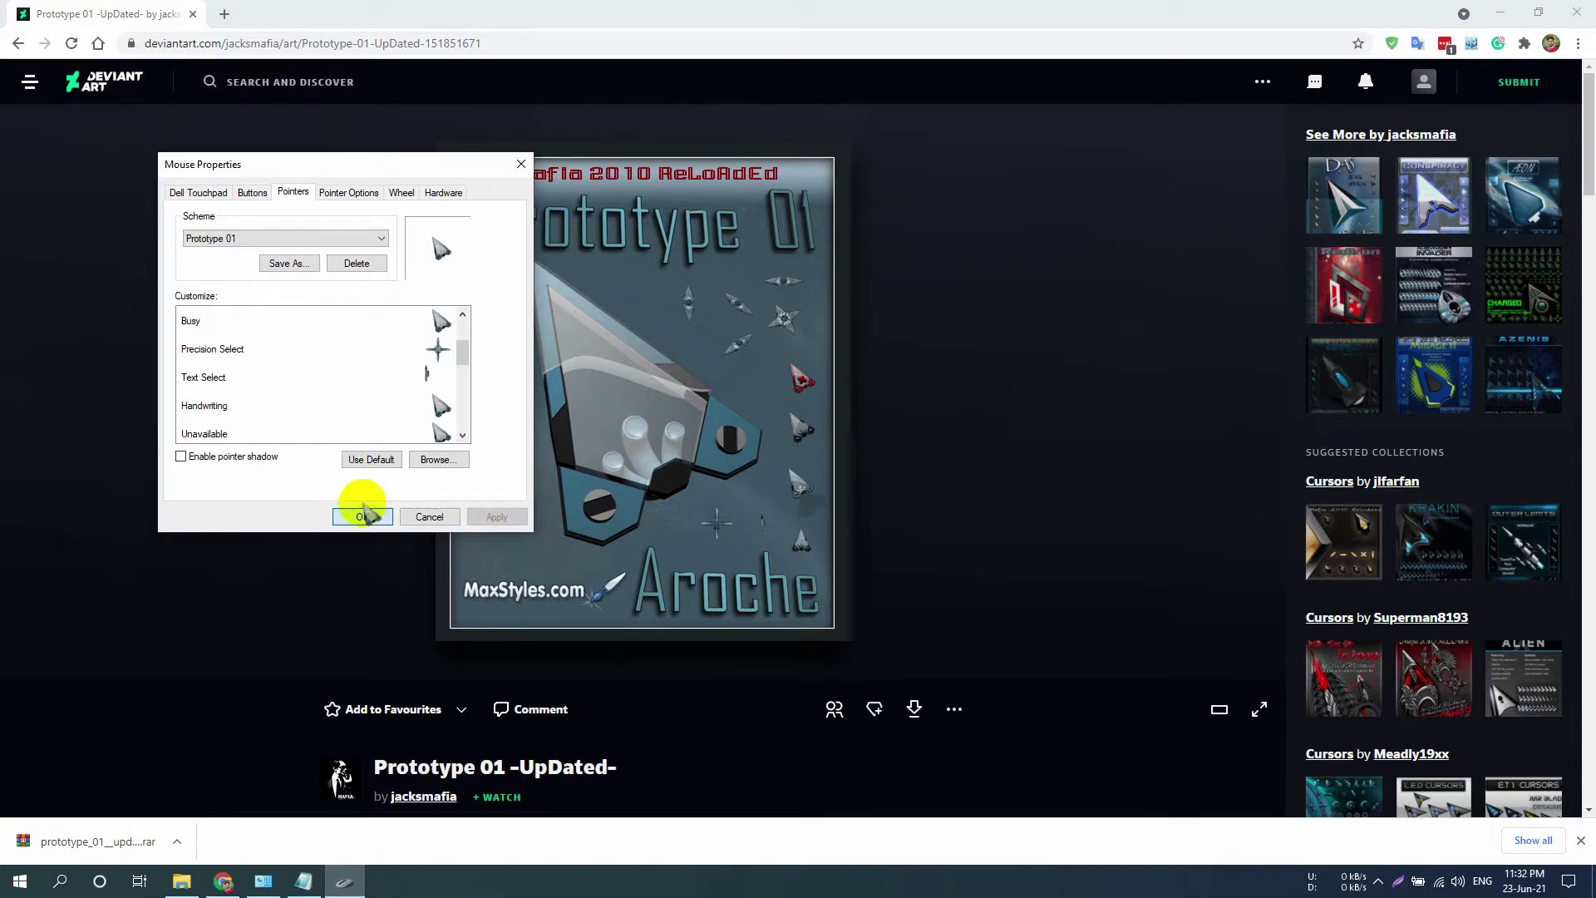
left_click(363, 516)
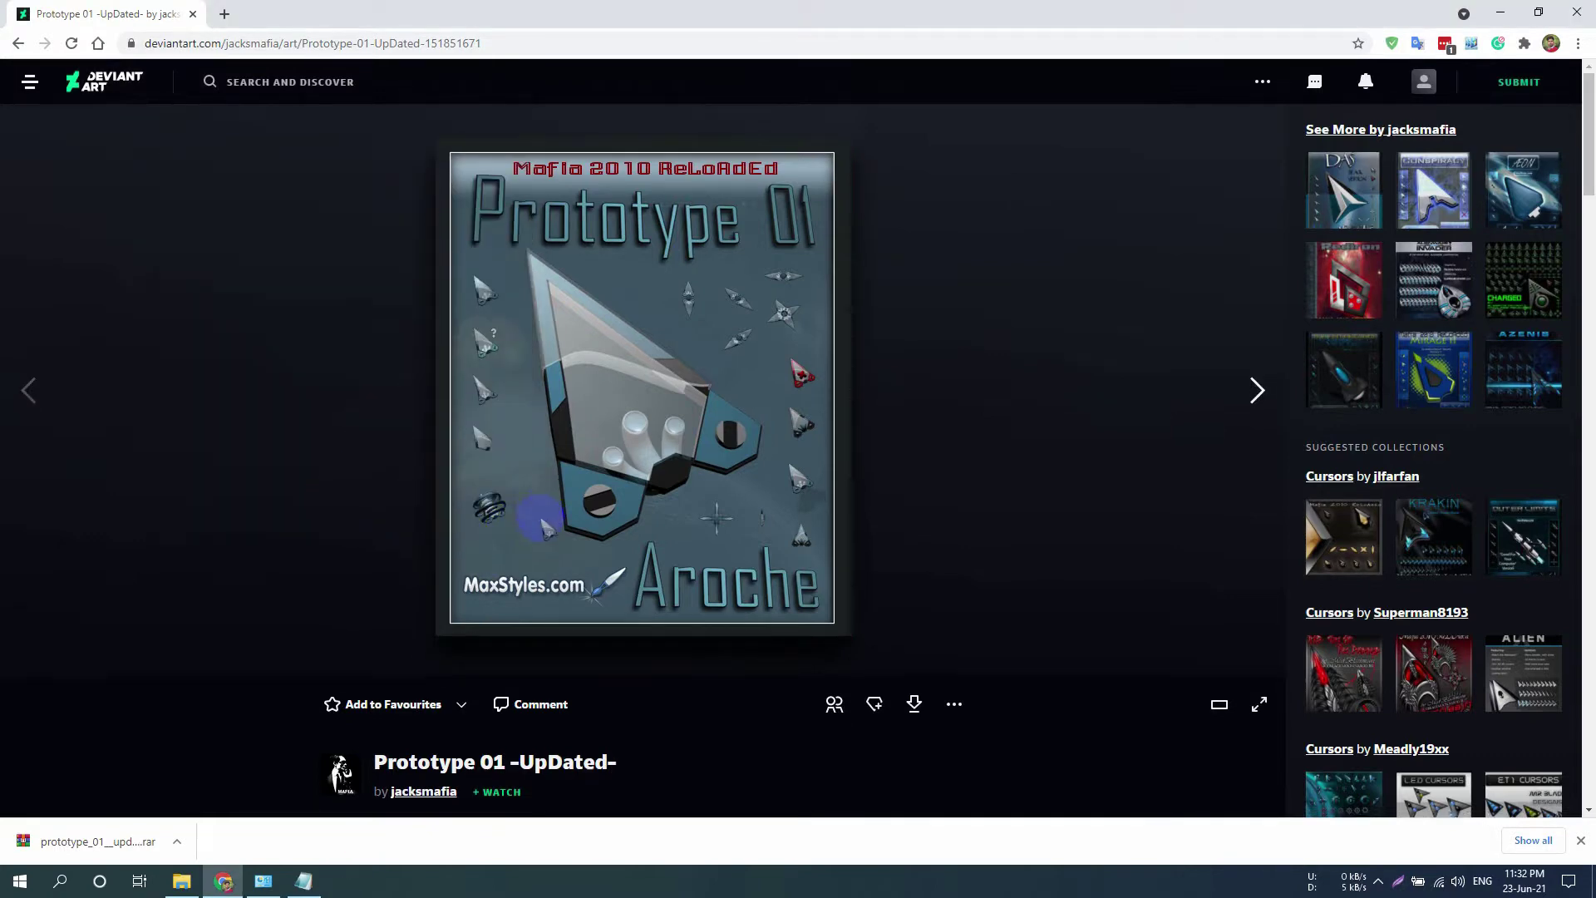
- Copy the VS cursor version 5.0 link from the Notepad list
scroll(540, 516, "down", 6)
scroll(540, 516, "up", 6)
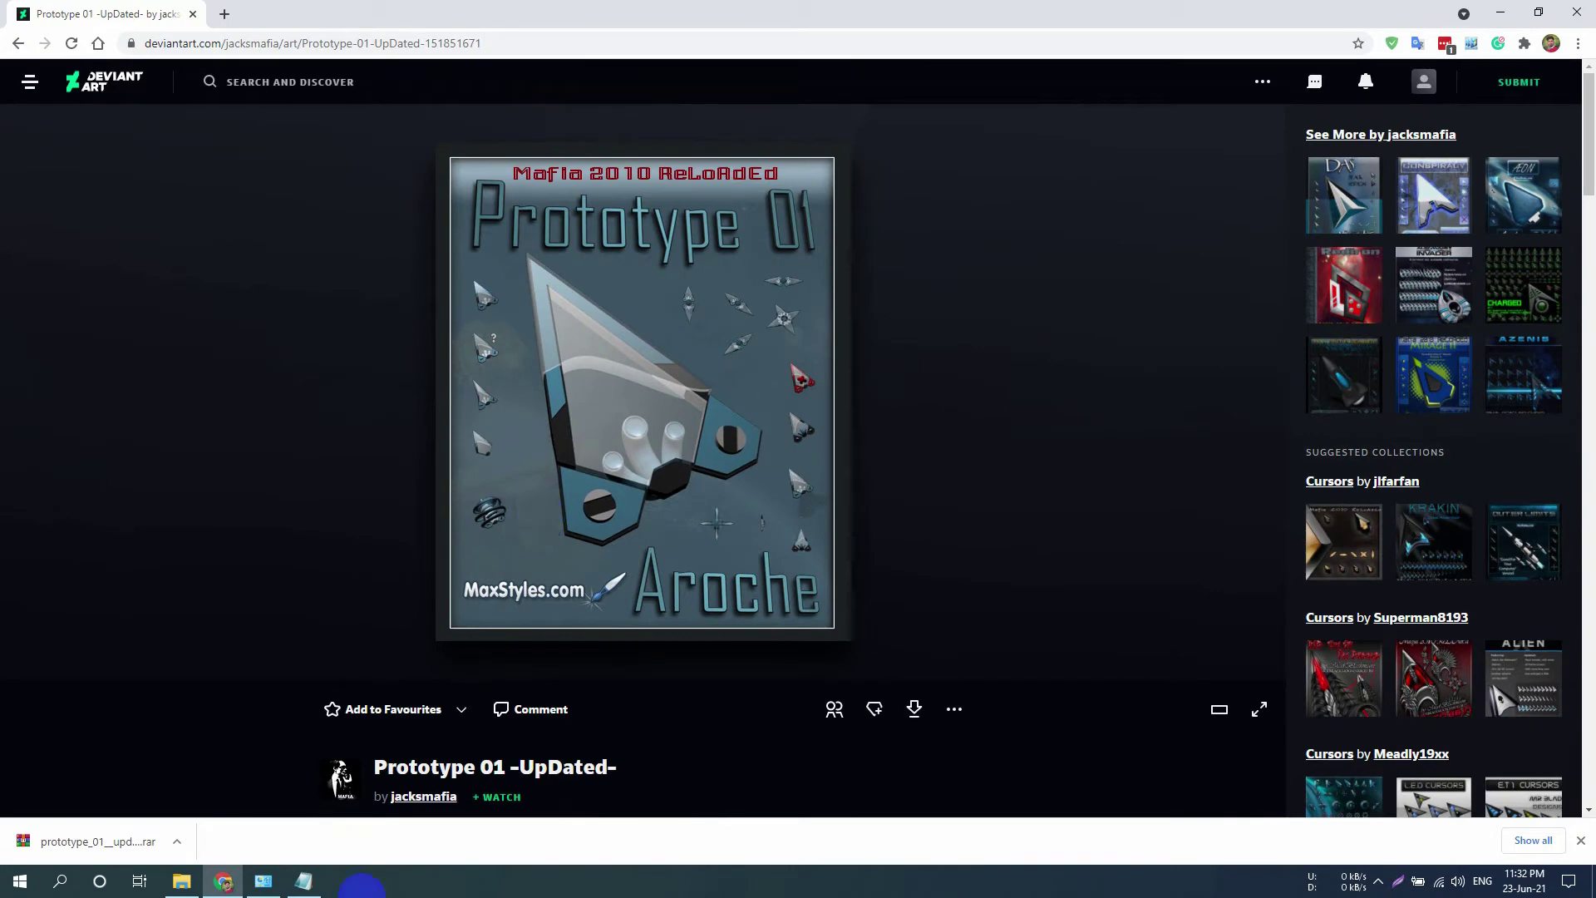
scroll(242, 729, "down", 1)
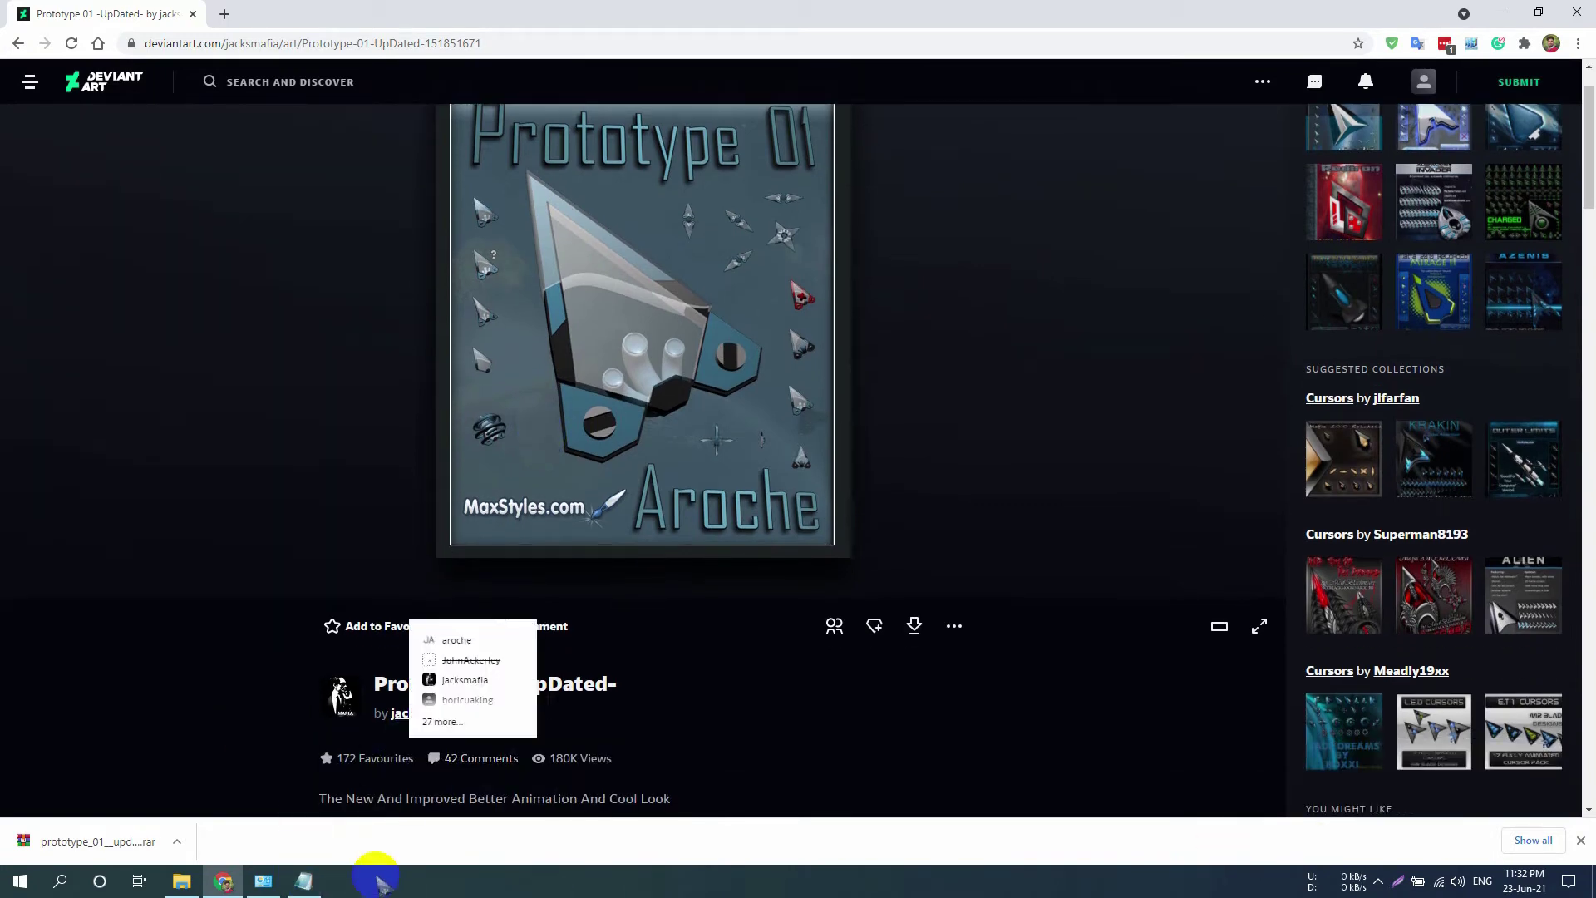
left_click(318, 881)
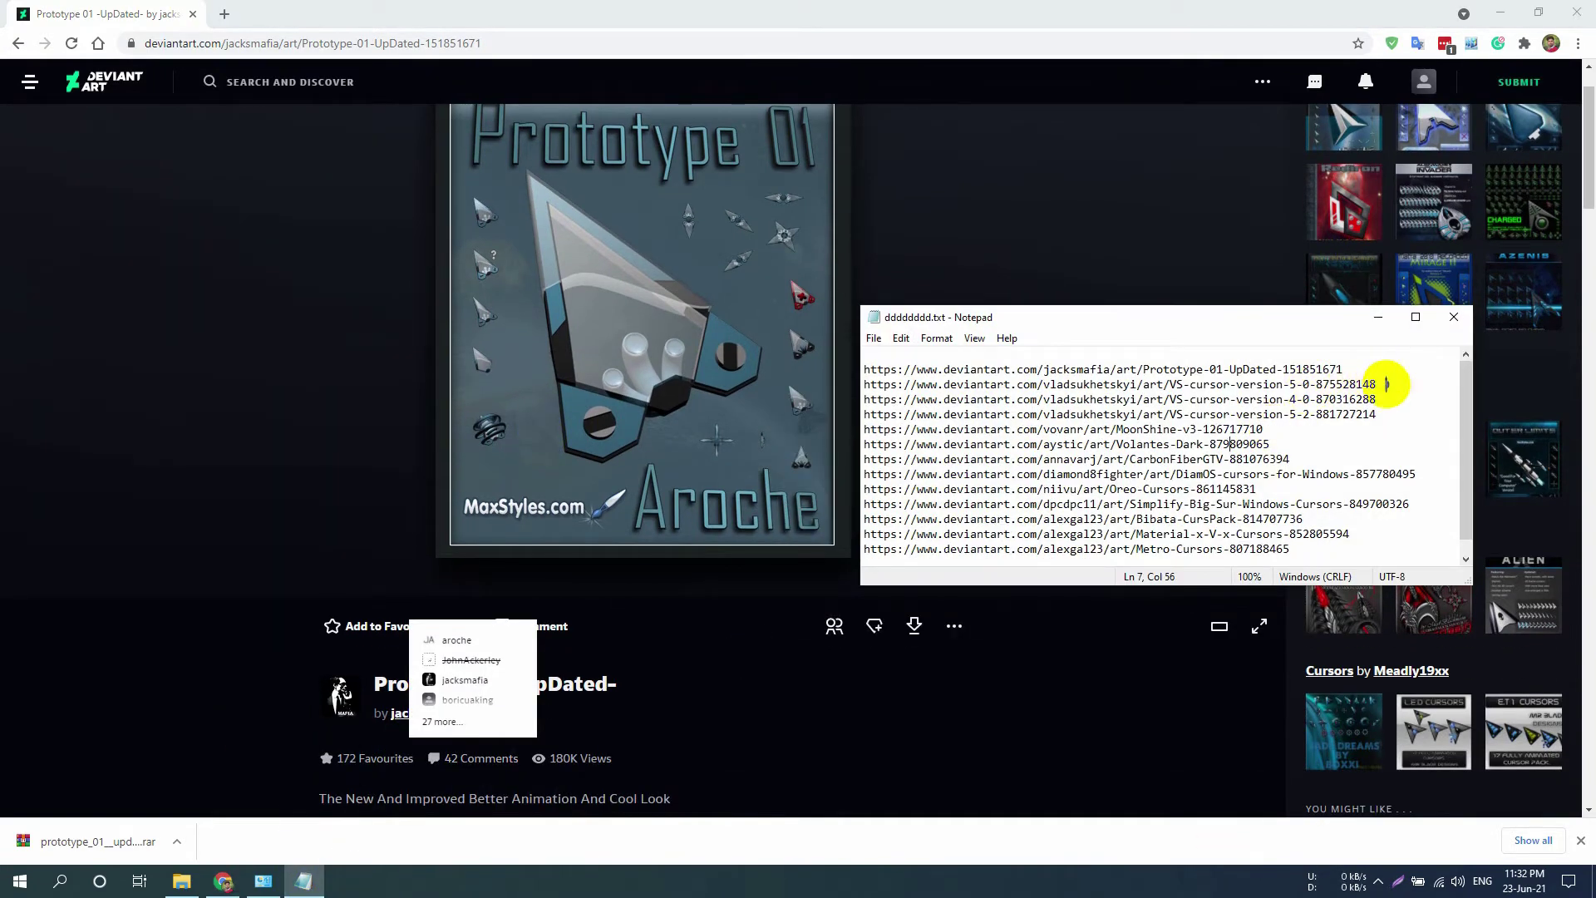
left_click_drag(1386, 384, 1386, 373)
key("ctrl+c")
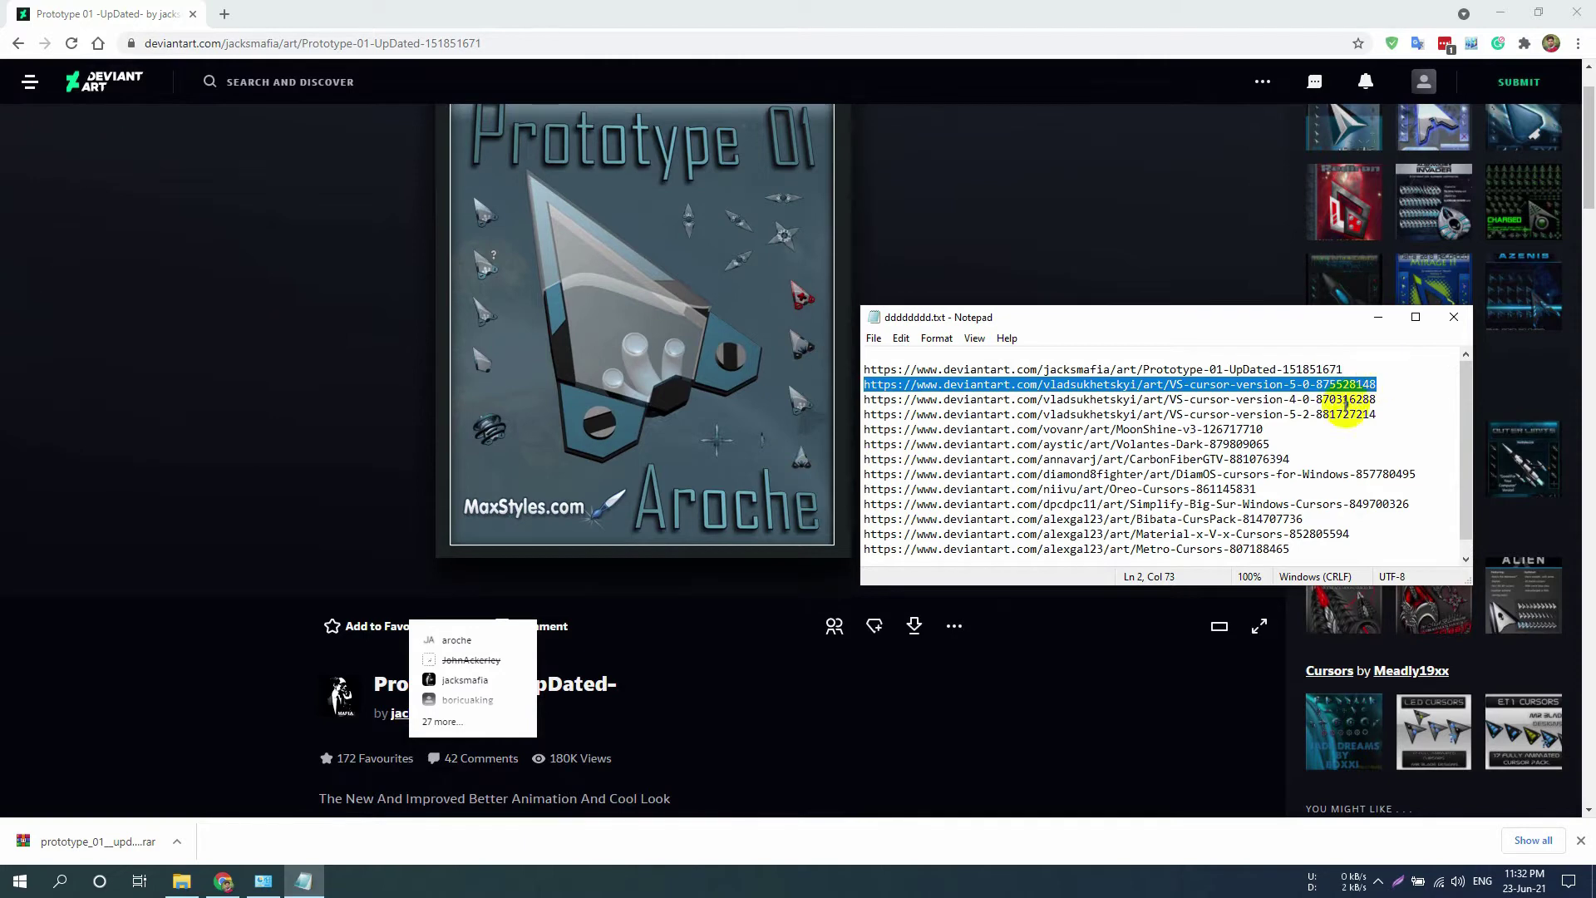
- Paste the link into Chrome's address bar and load the VS cursor 5.0 page
left_click(333, 43)
key("ctrl+v")
key("Return")
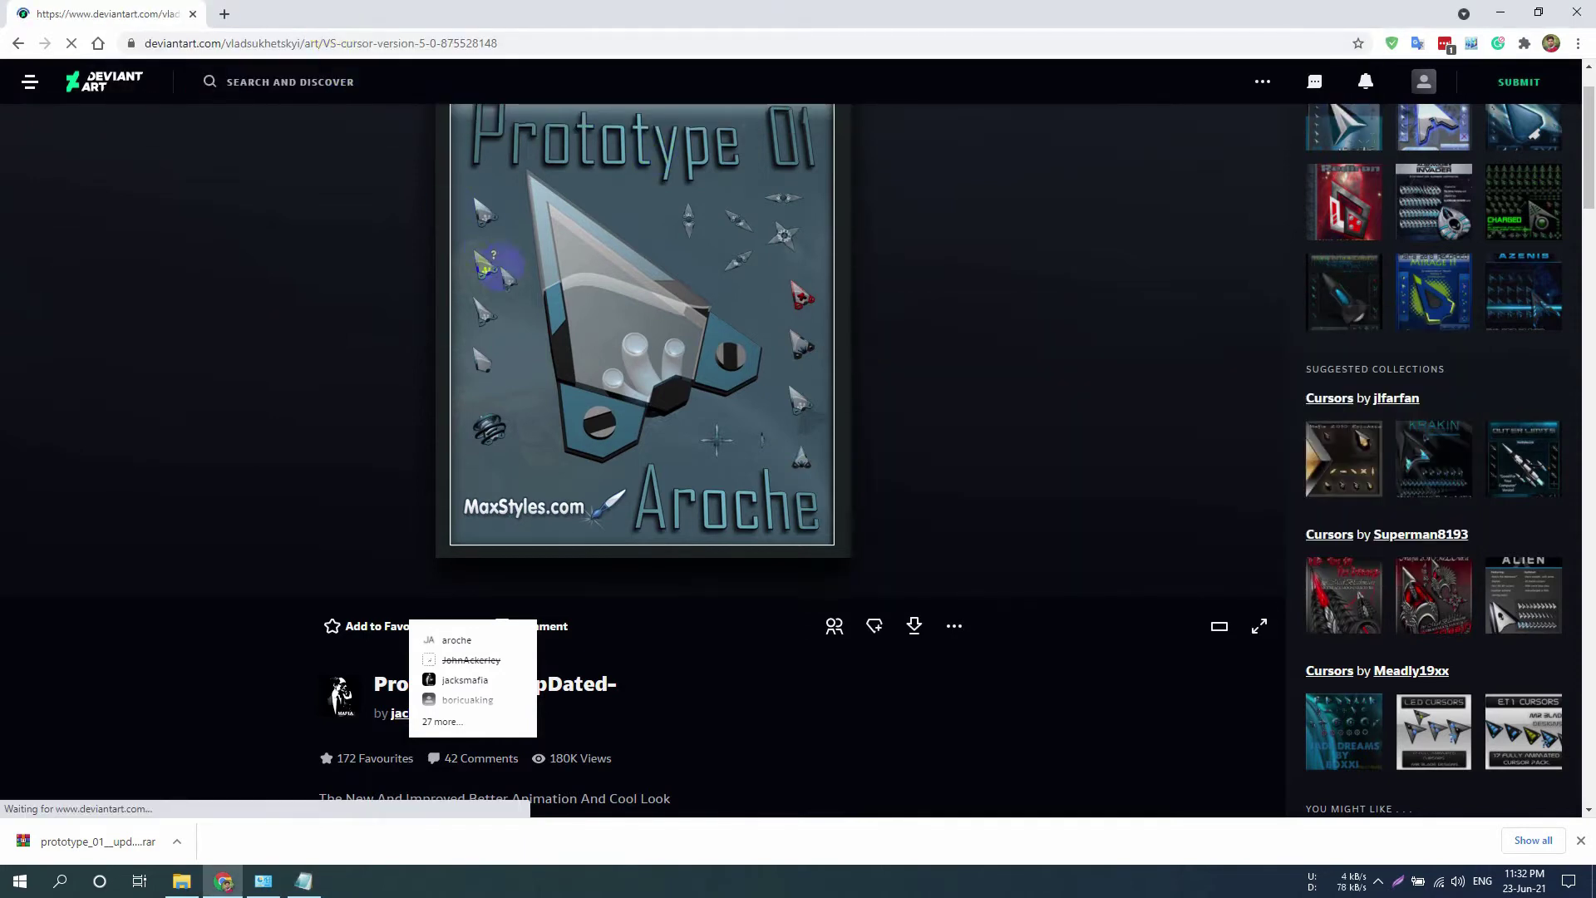
scroll(438, 316, "down", 4)
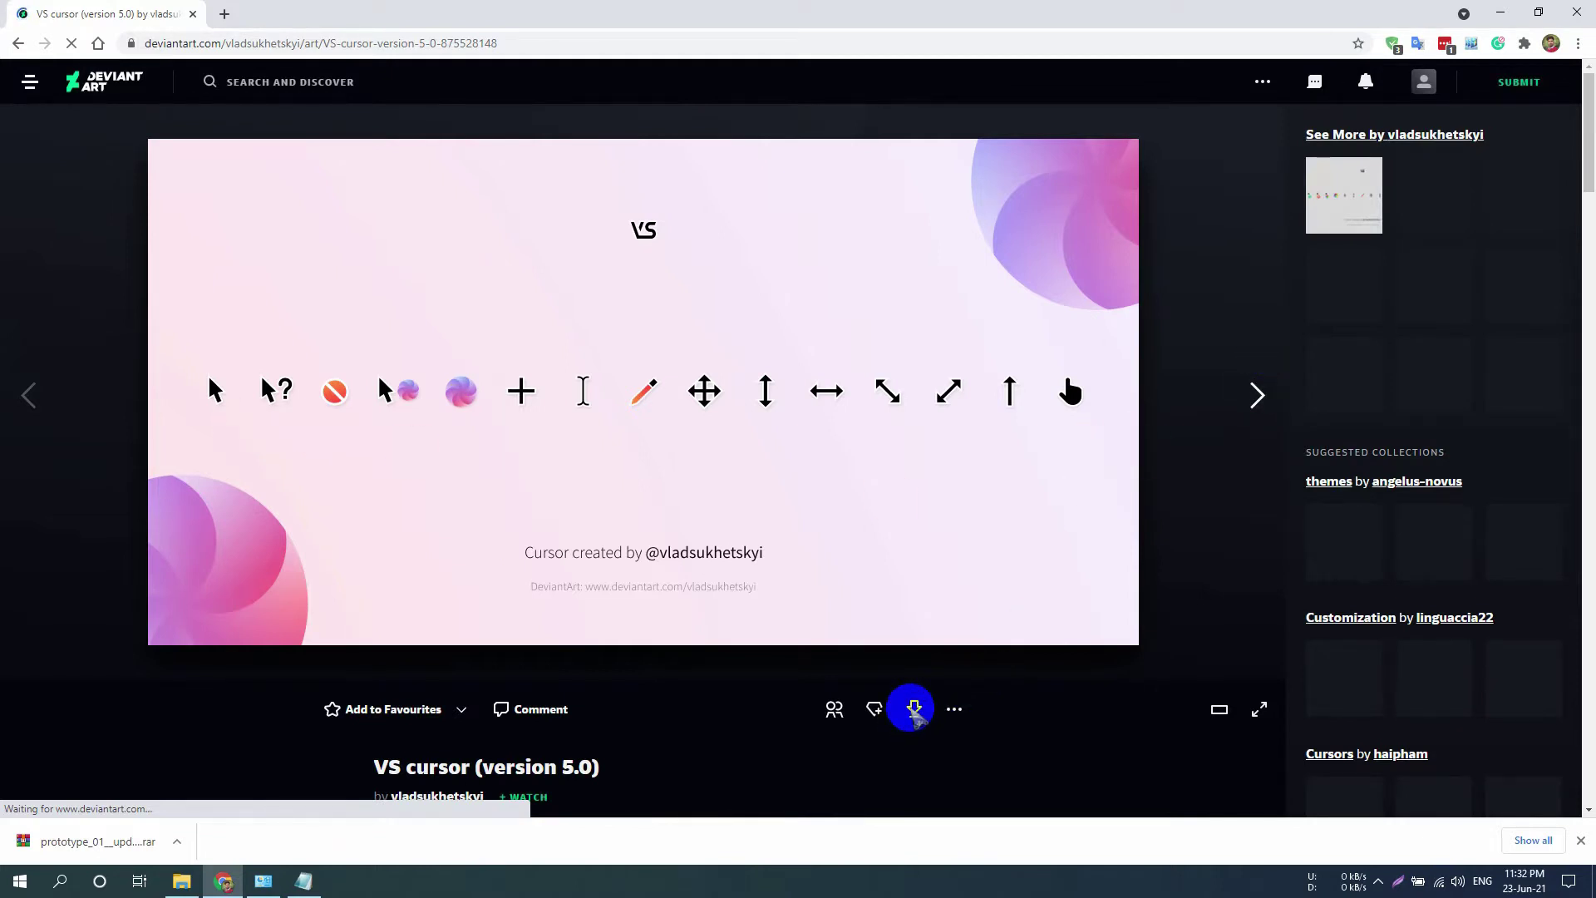
scroll(1109, 617, "down", 4)
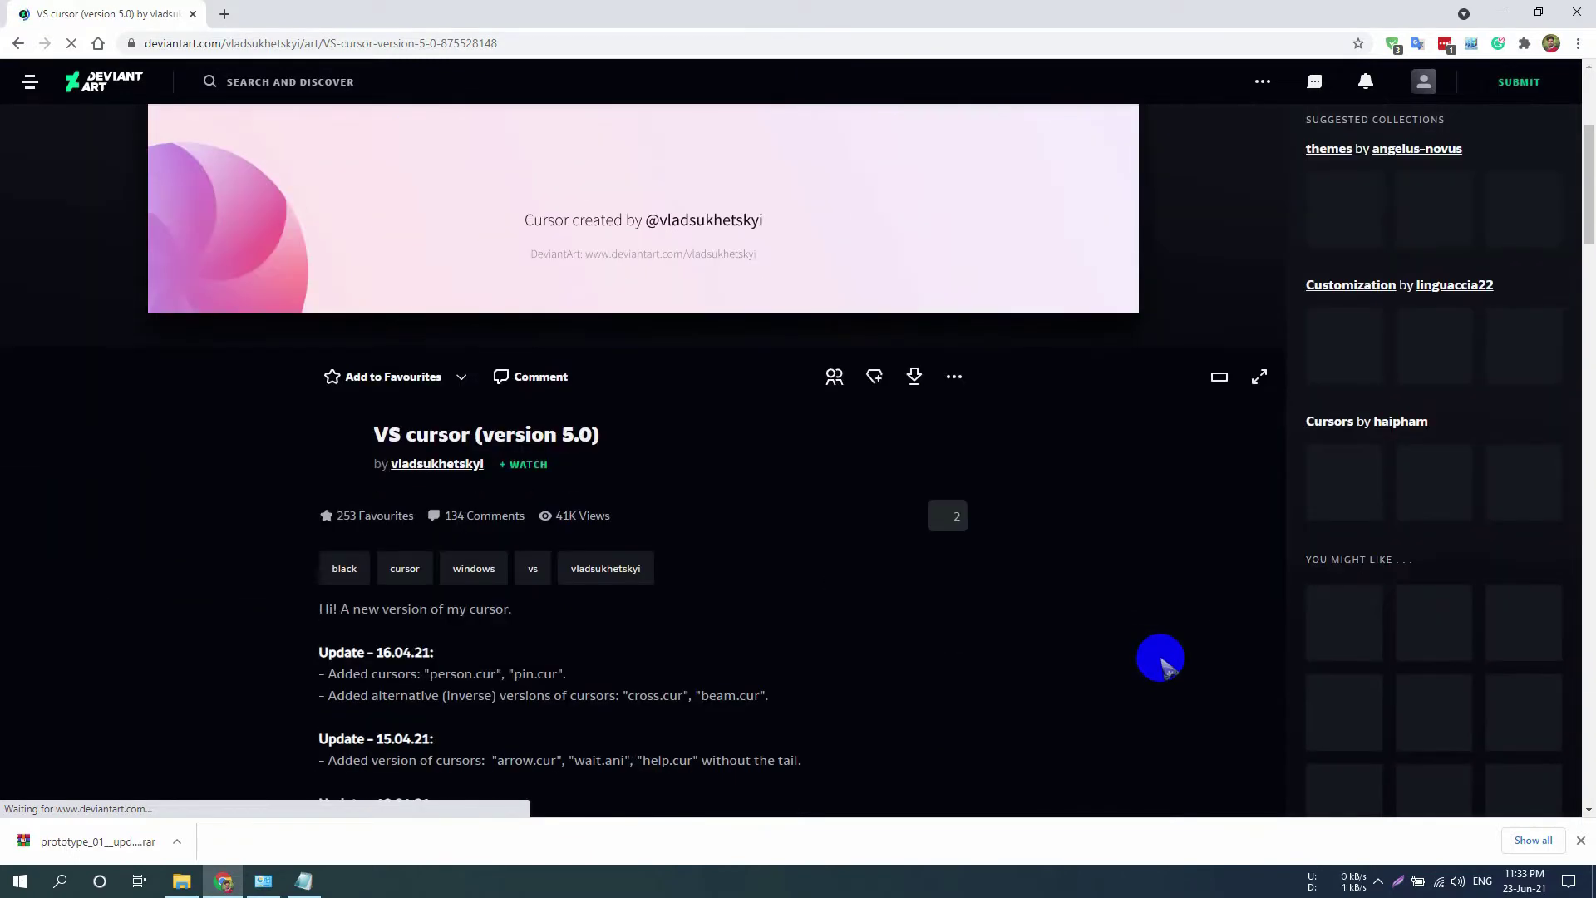
scroll(1162, 662, "up", 4)
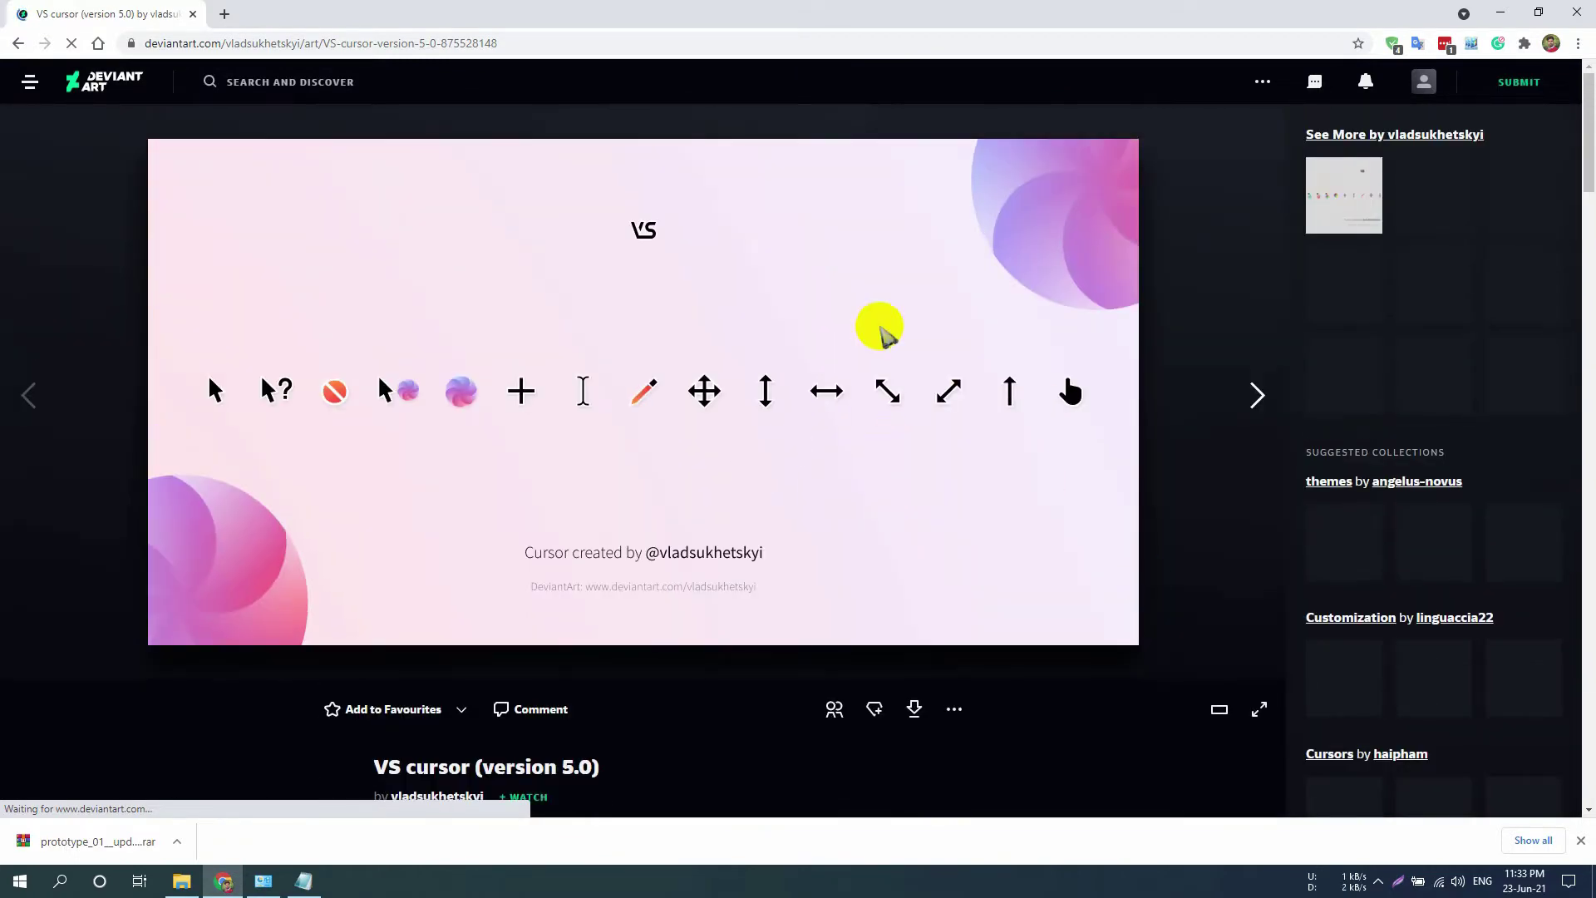
- Download the VS cursor 5.0 pack as a 331 KB zip and show it in its folder
left_click(912, 716)
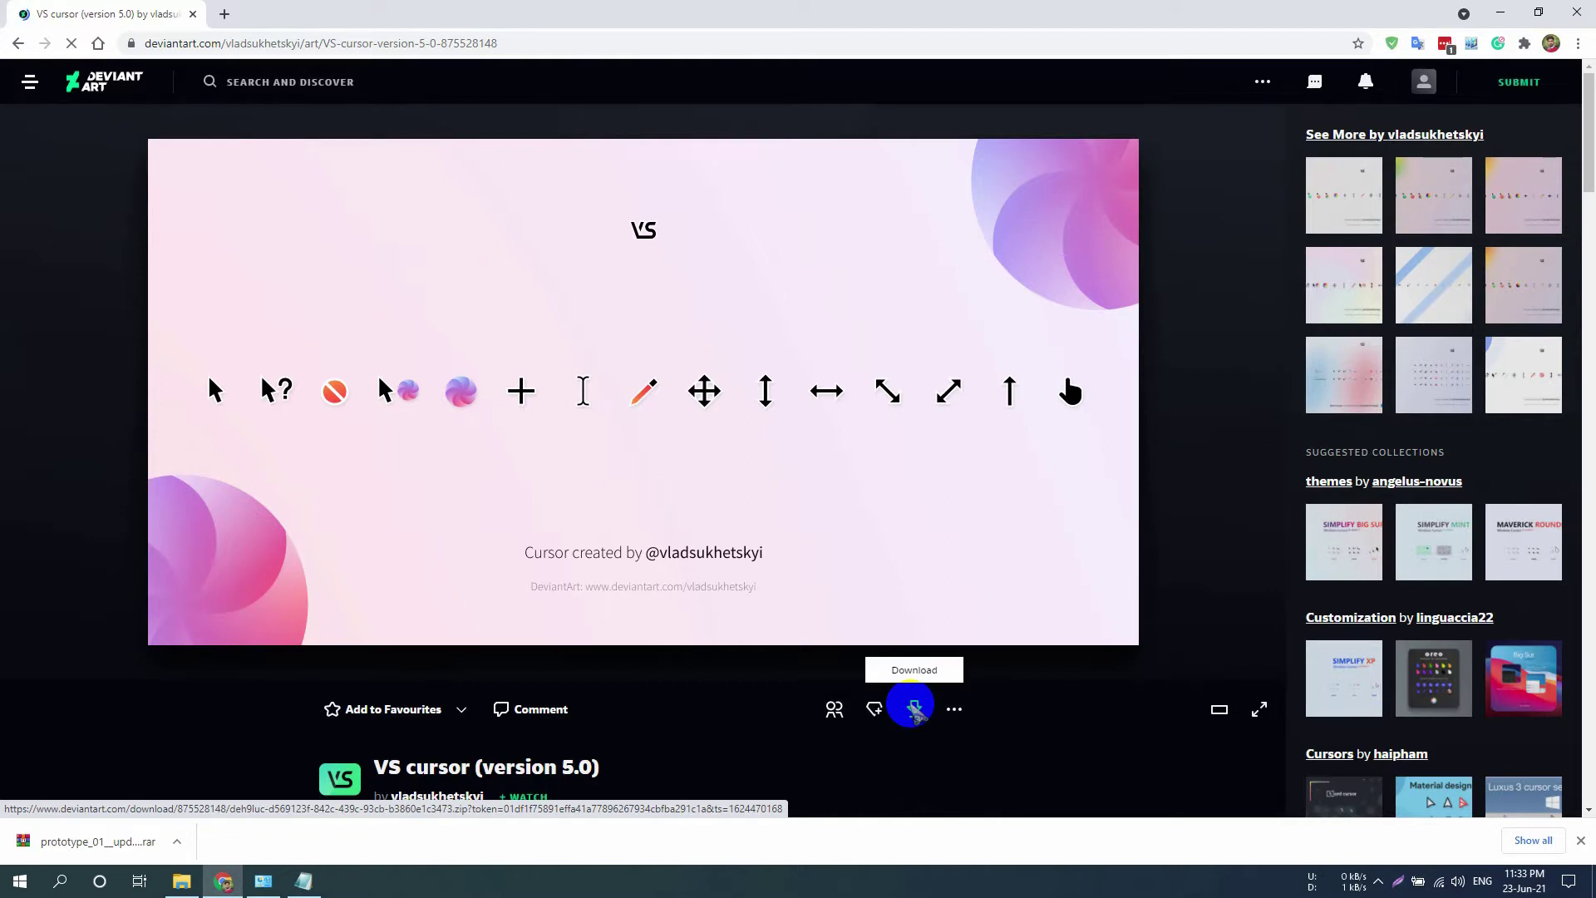
left_click(912, 710)
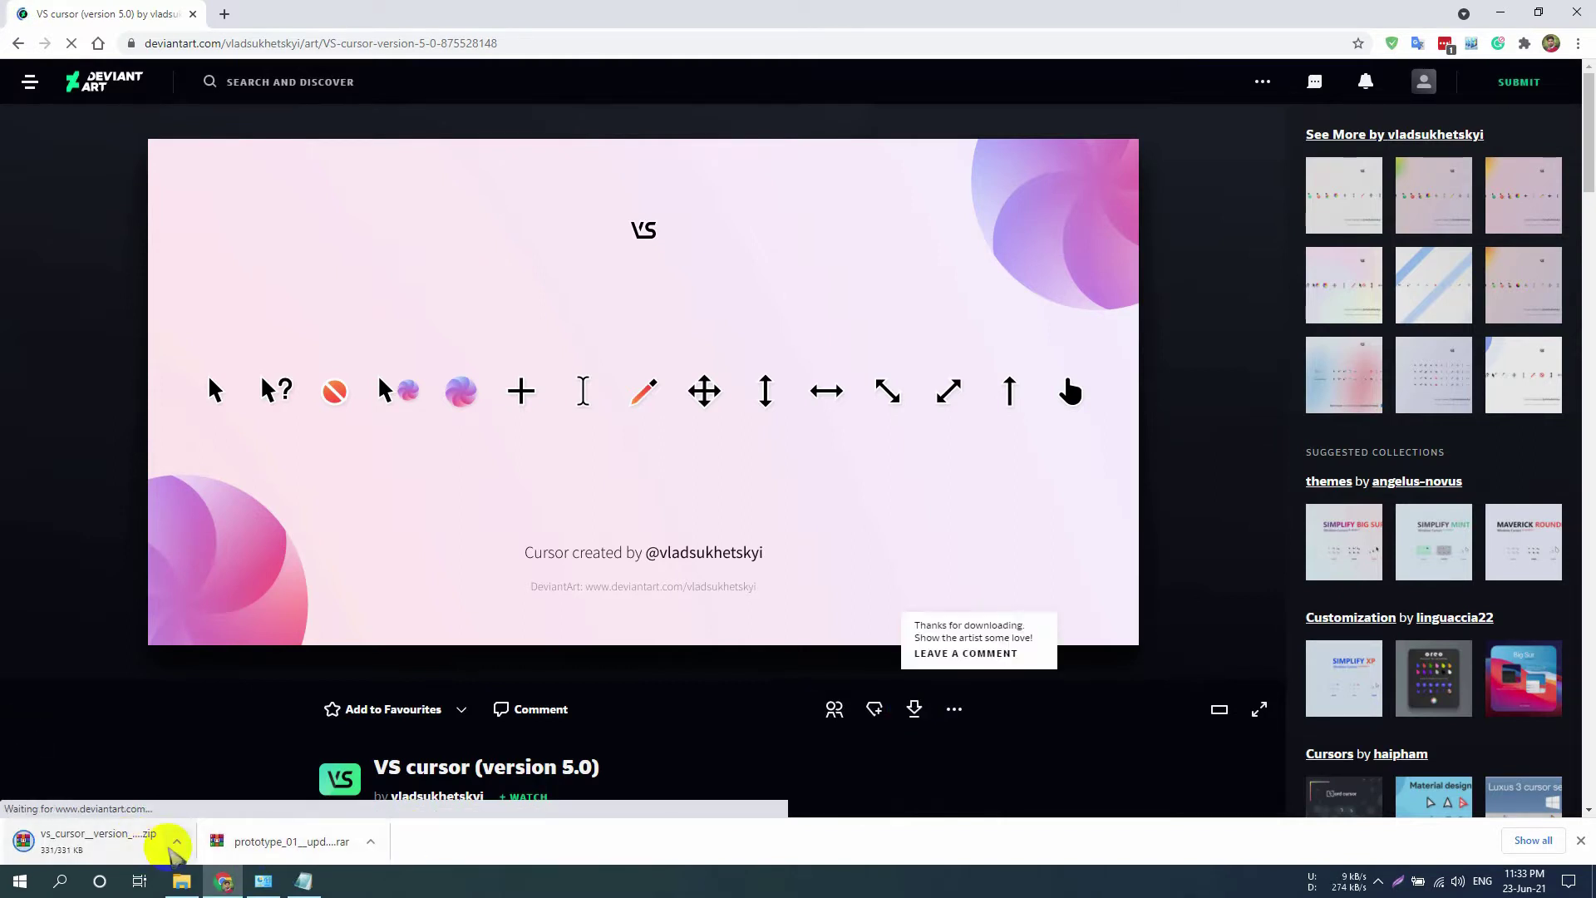
left_click(177, 841)
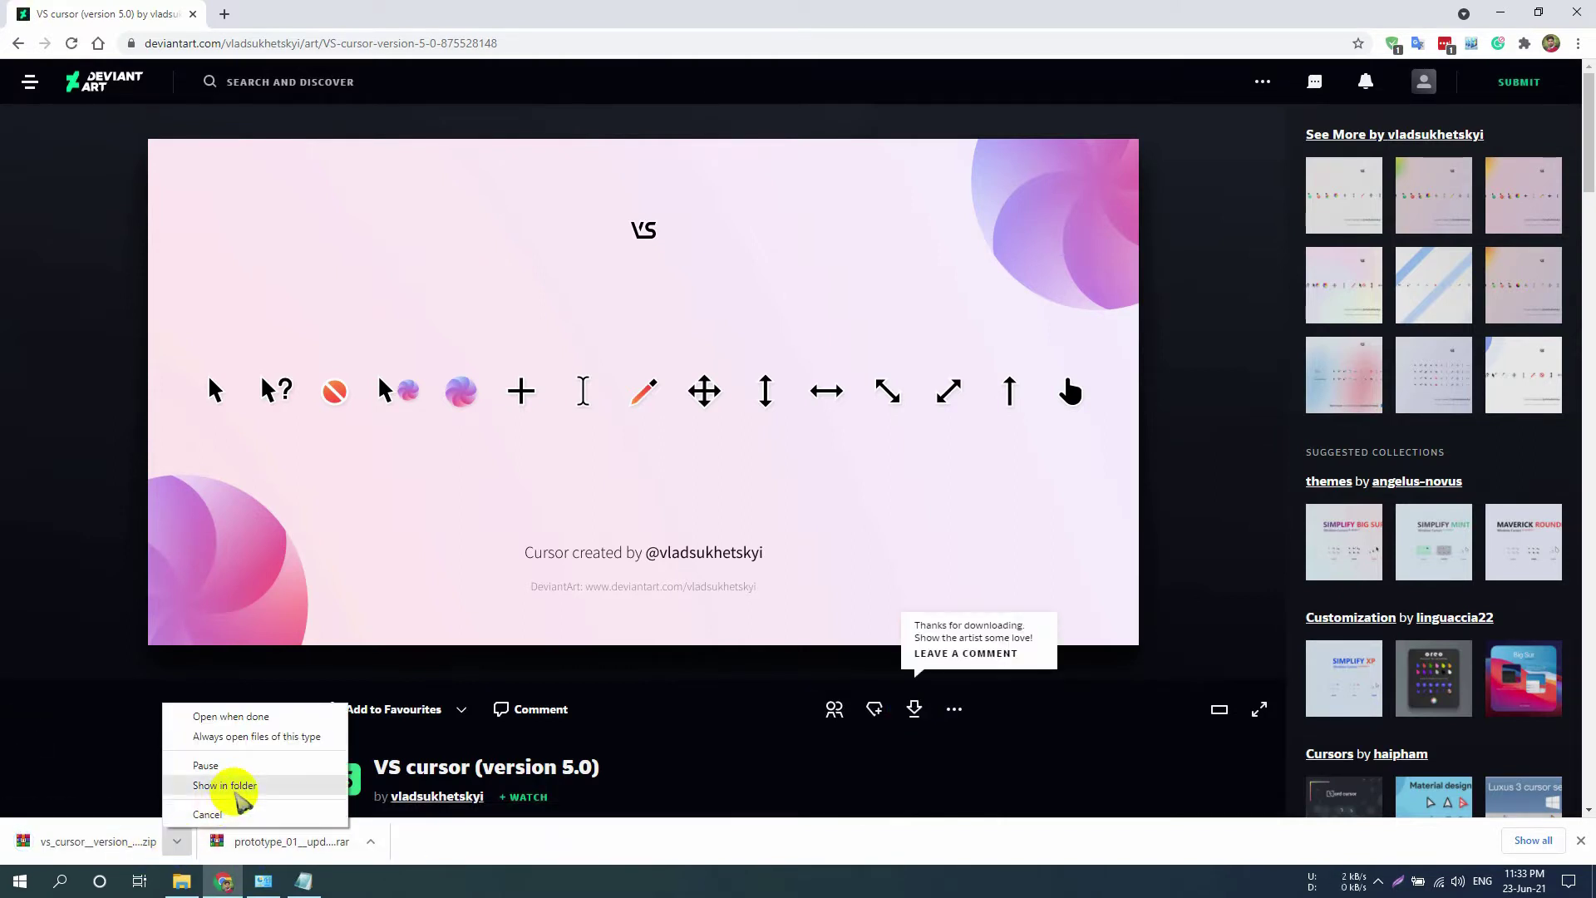
left_click(237, 790)
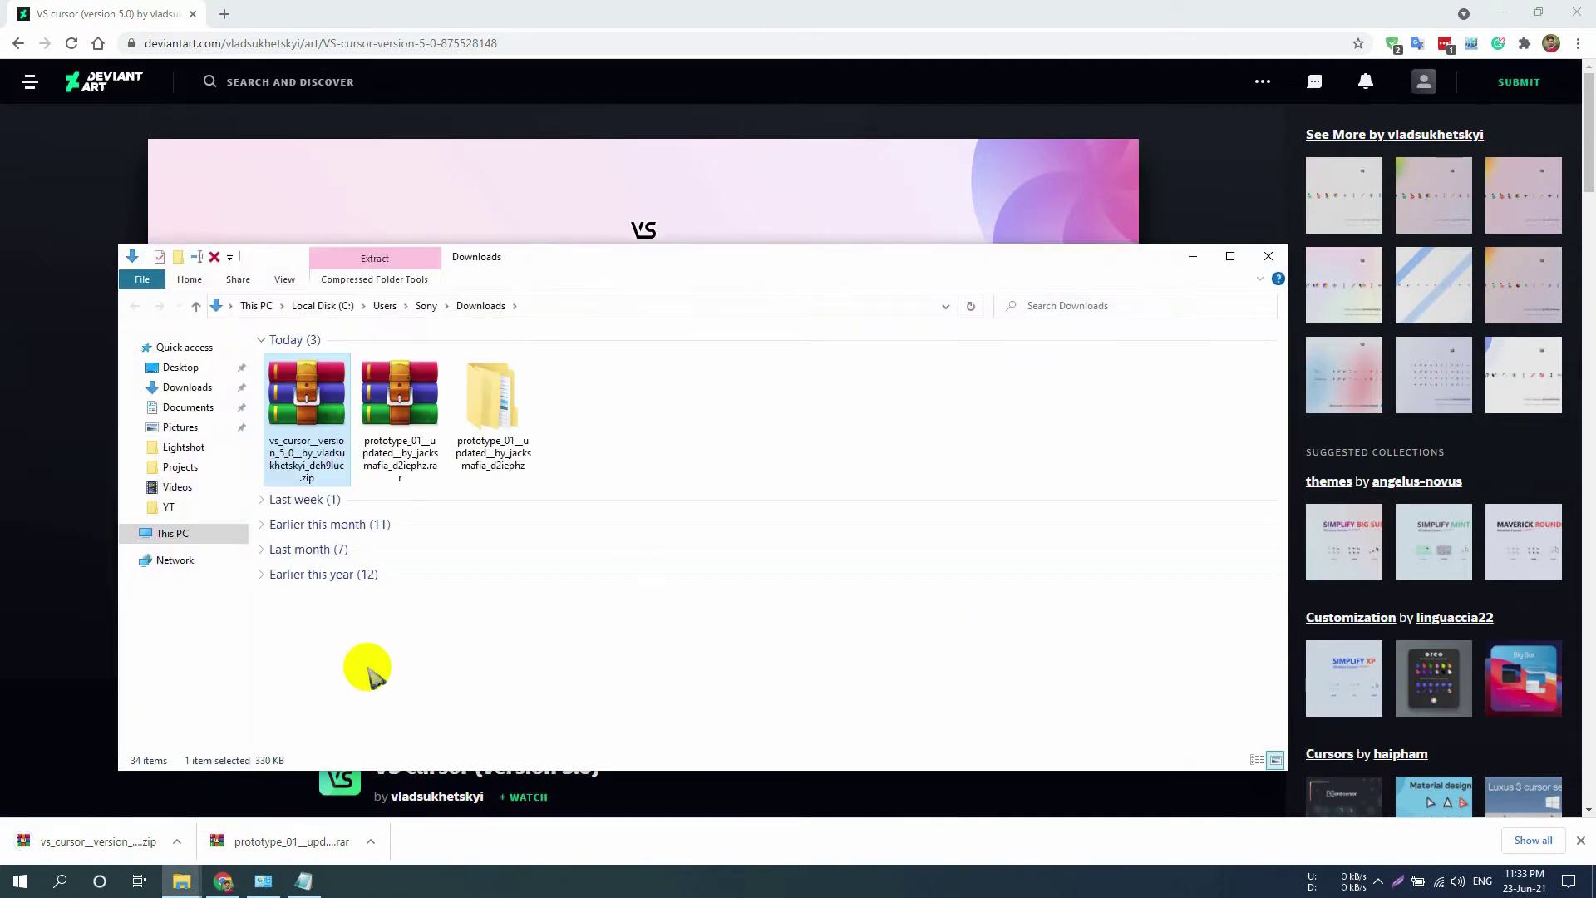
- Extract the VS cursor zip and browse its Alternative cursors Beam and Cross folders
right_click(326, 410)
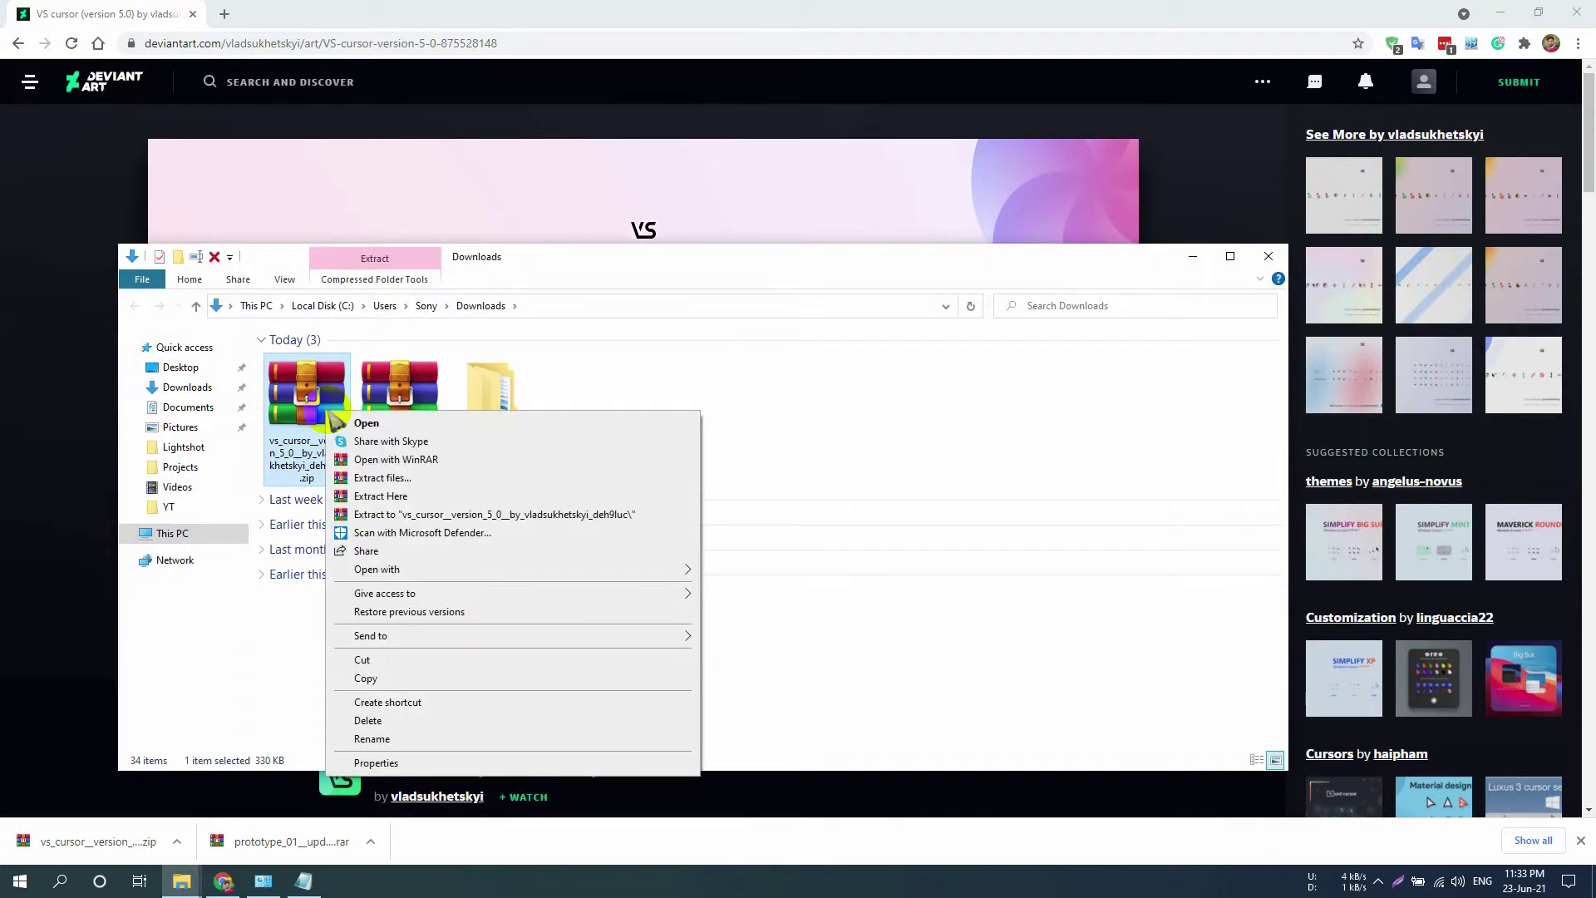
left_click(445, 516)
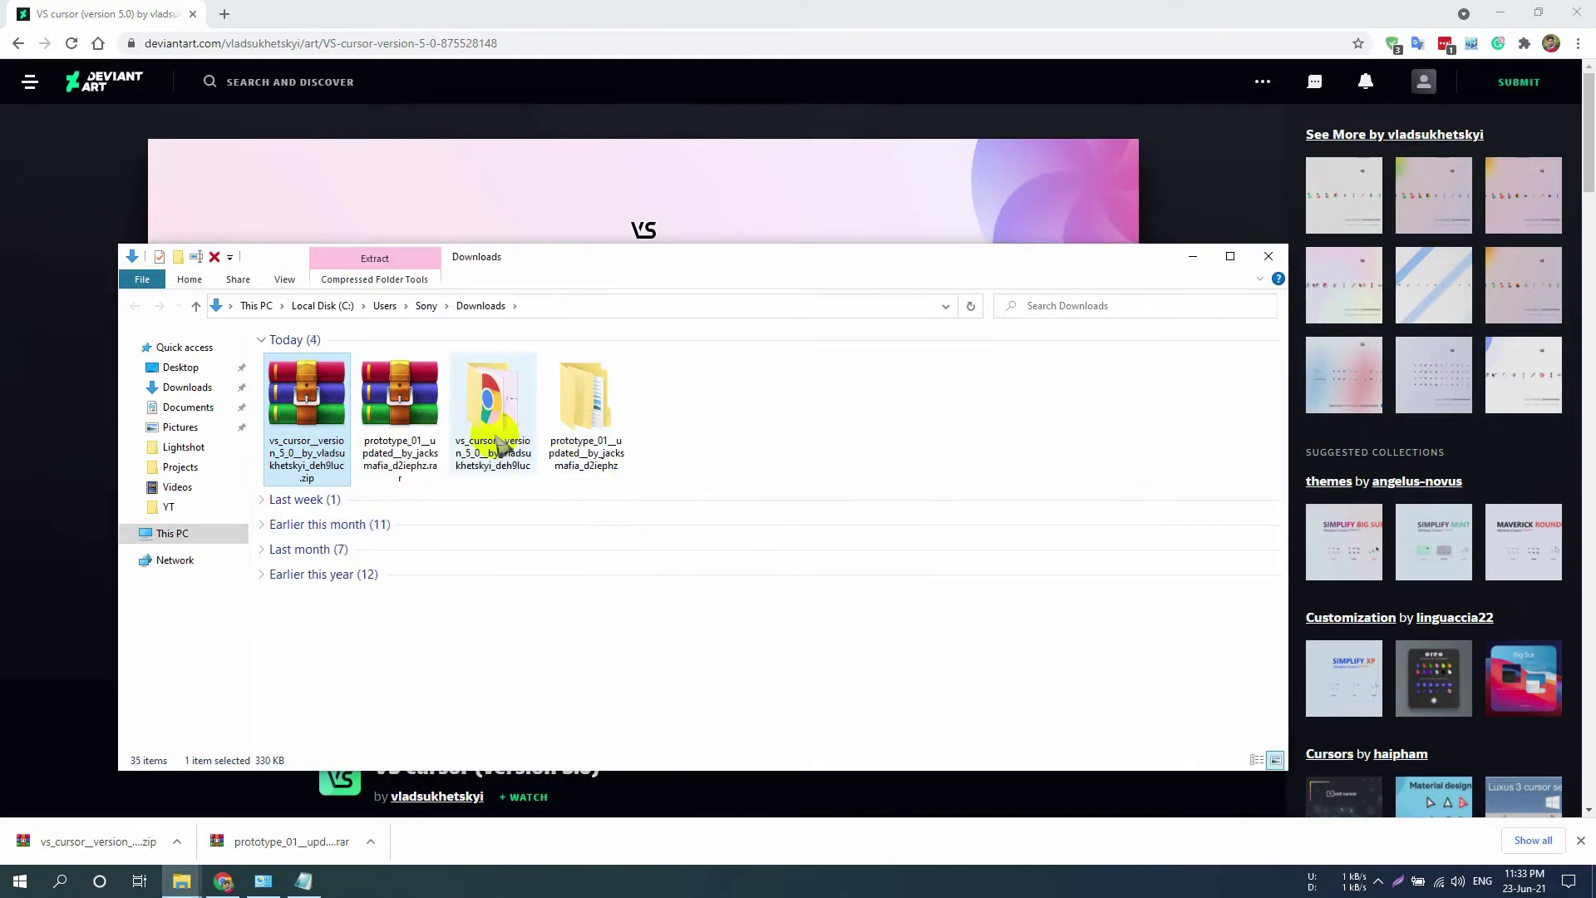
double_click(497, 433)
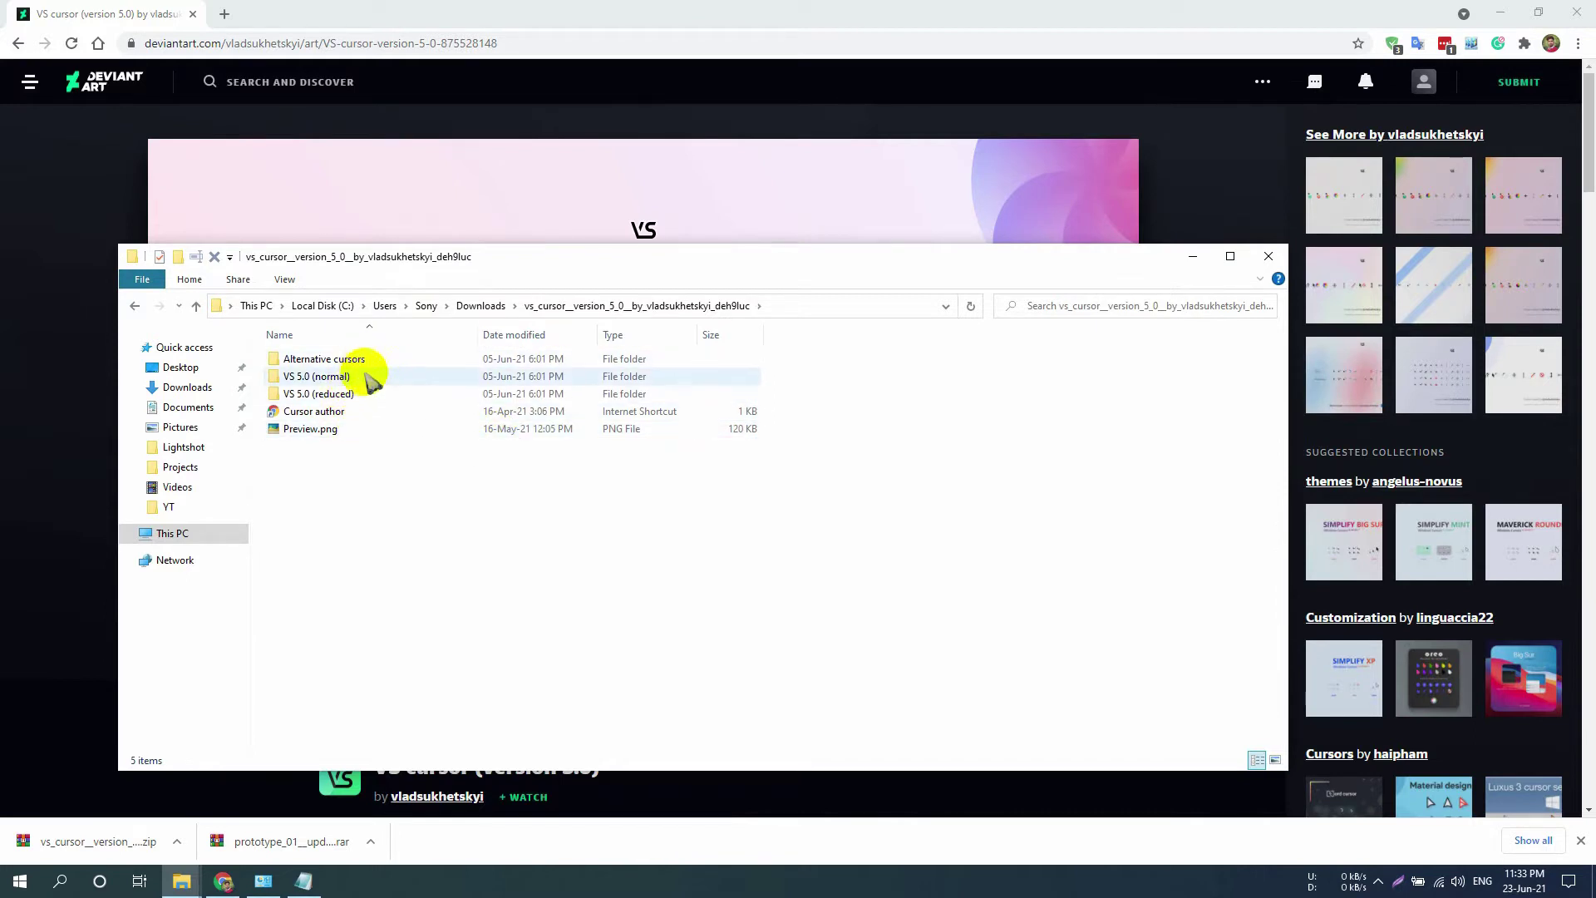
double_click(355, 361)
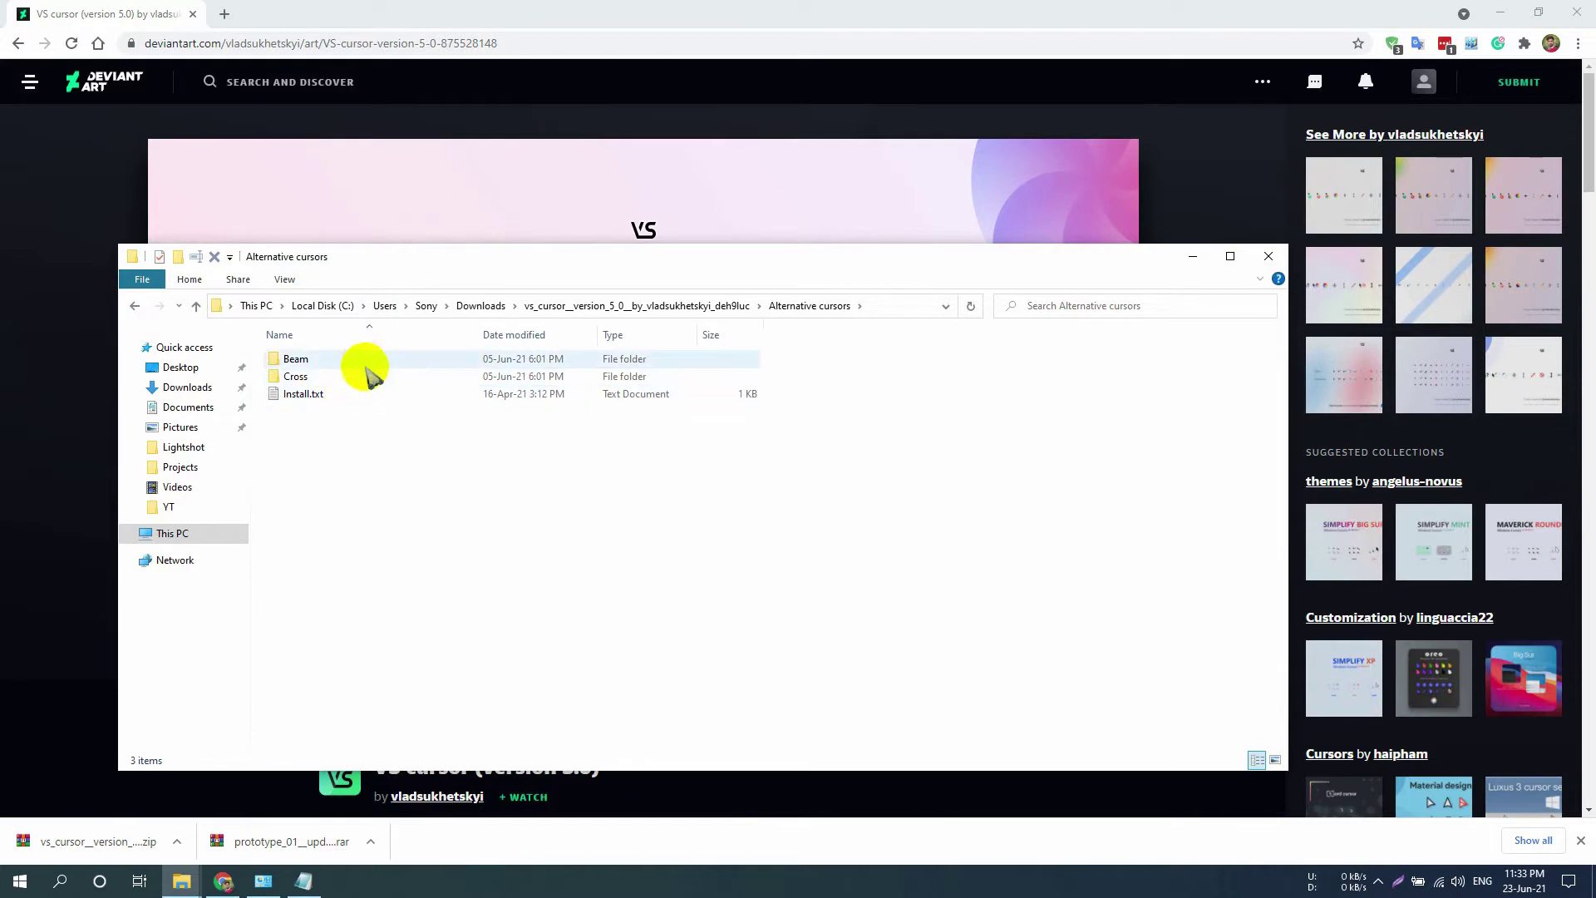
double_click(365, 362)
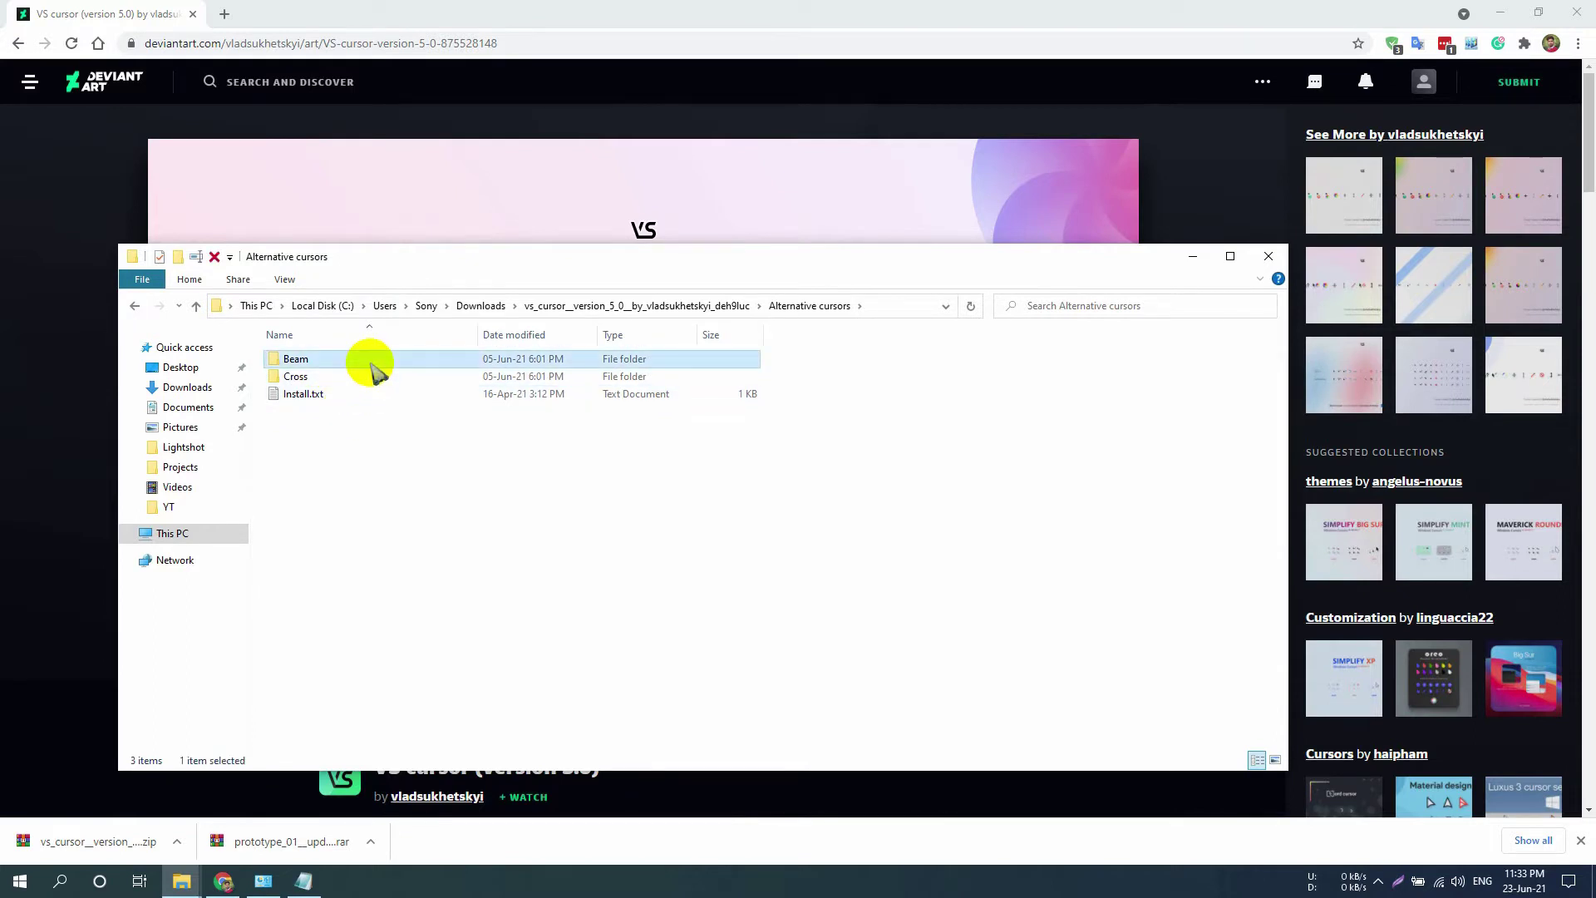
left_click(810, 305)
double_click(416, 378)
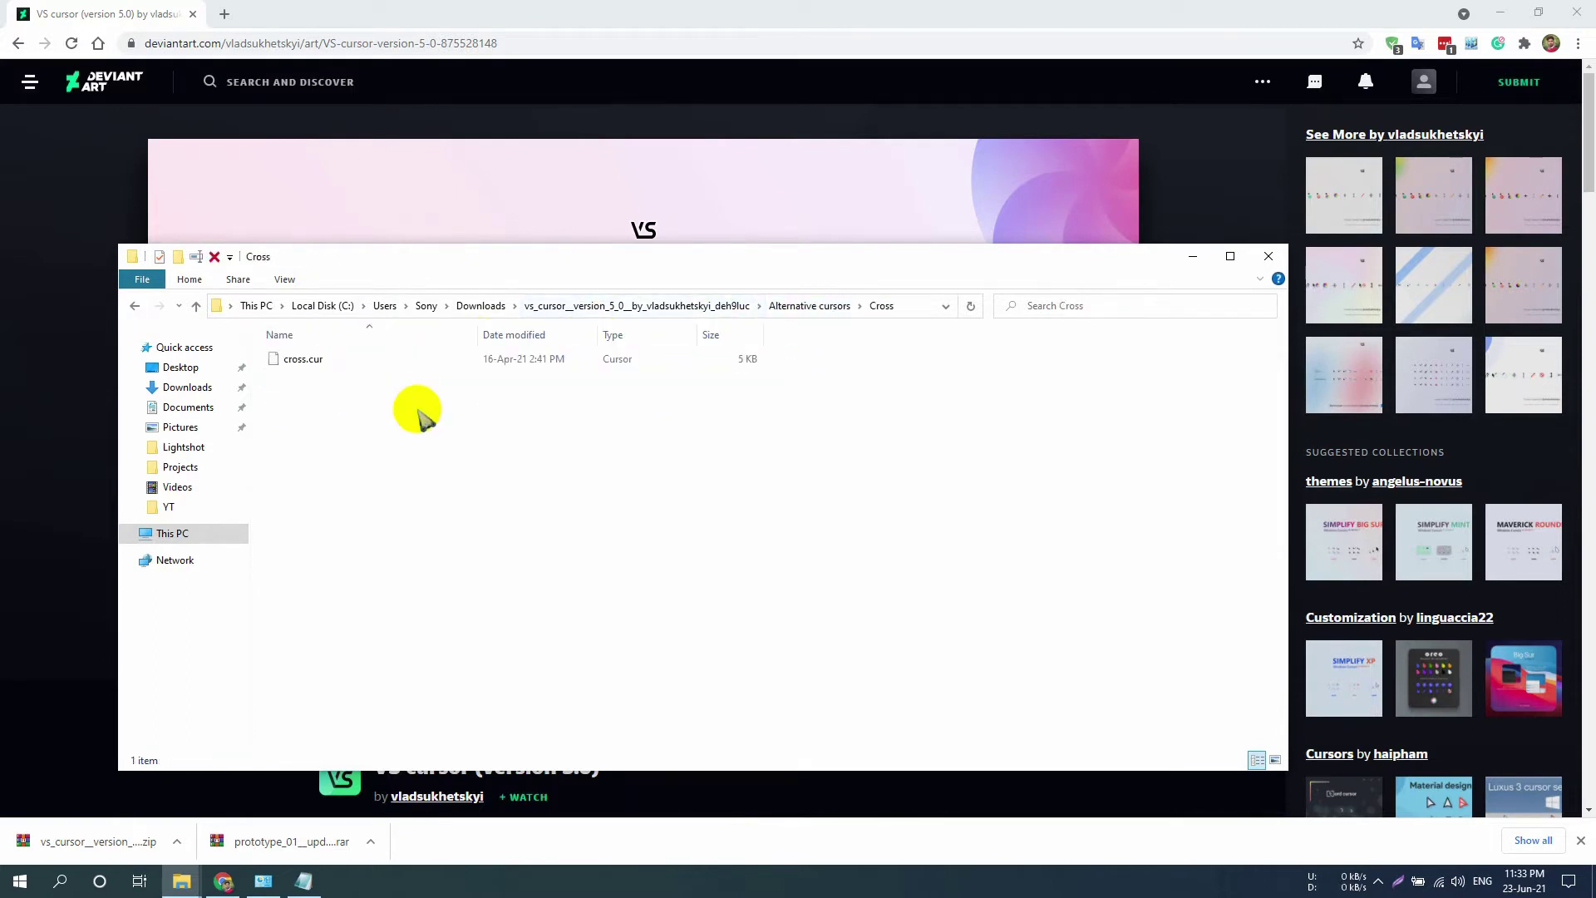
left_click(657, 307)
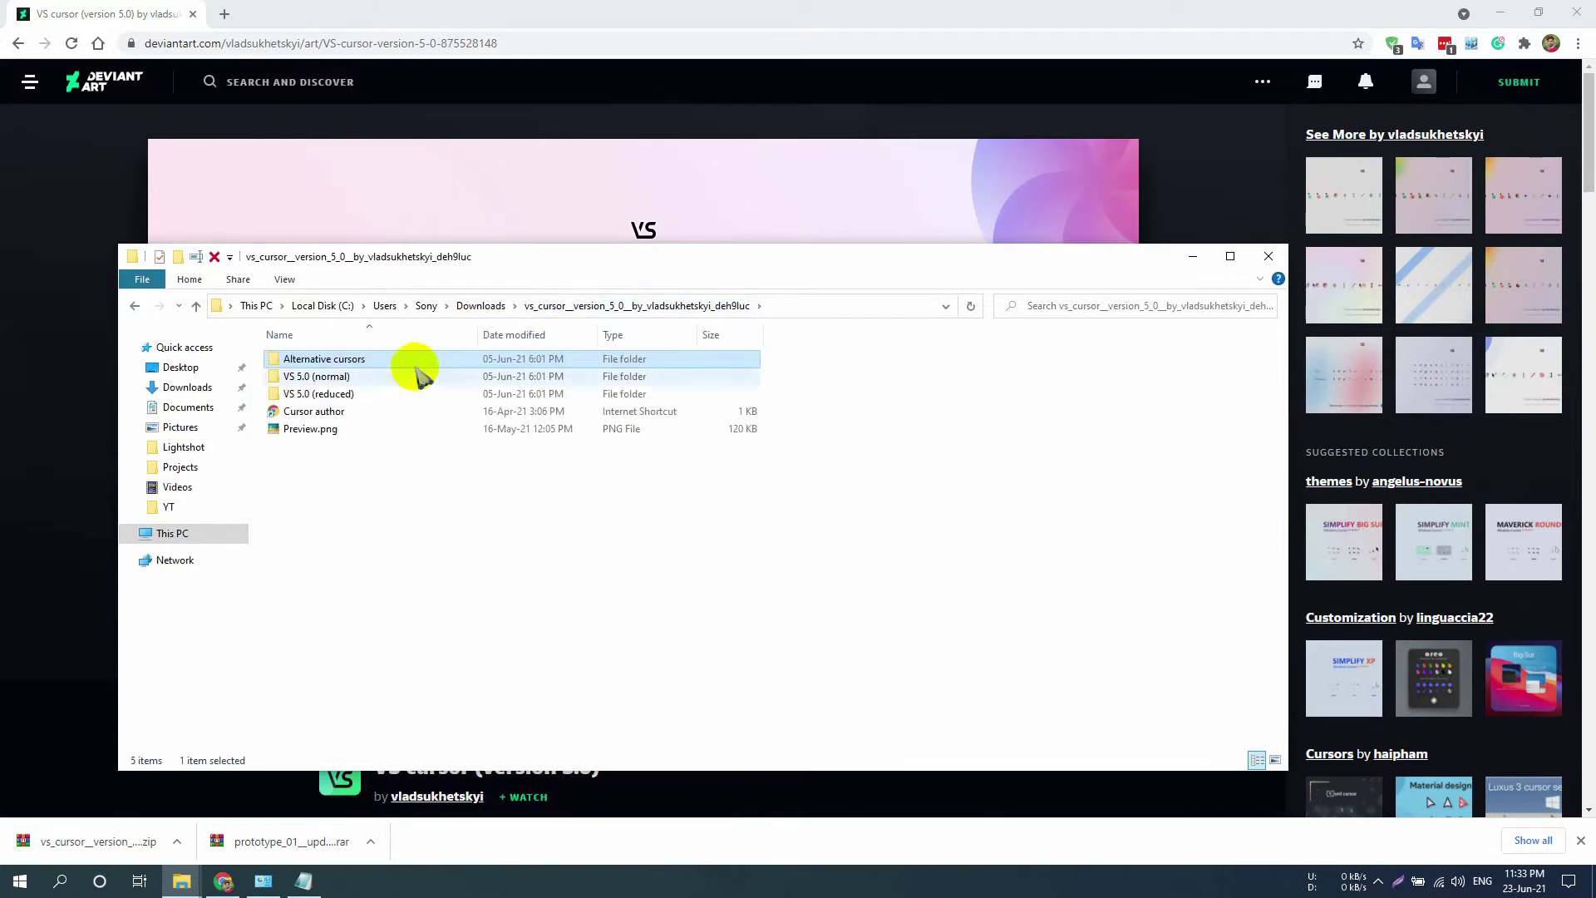
- Install install.inf from the VS 5.0 (normal) folder, allowing the changes
double_click(382, 403)
left_click(1255, 760)
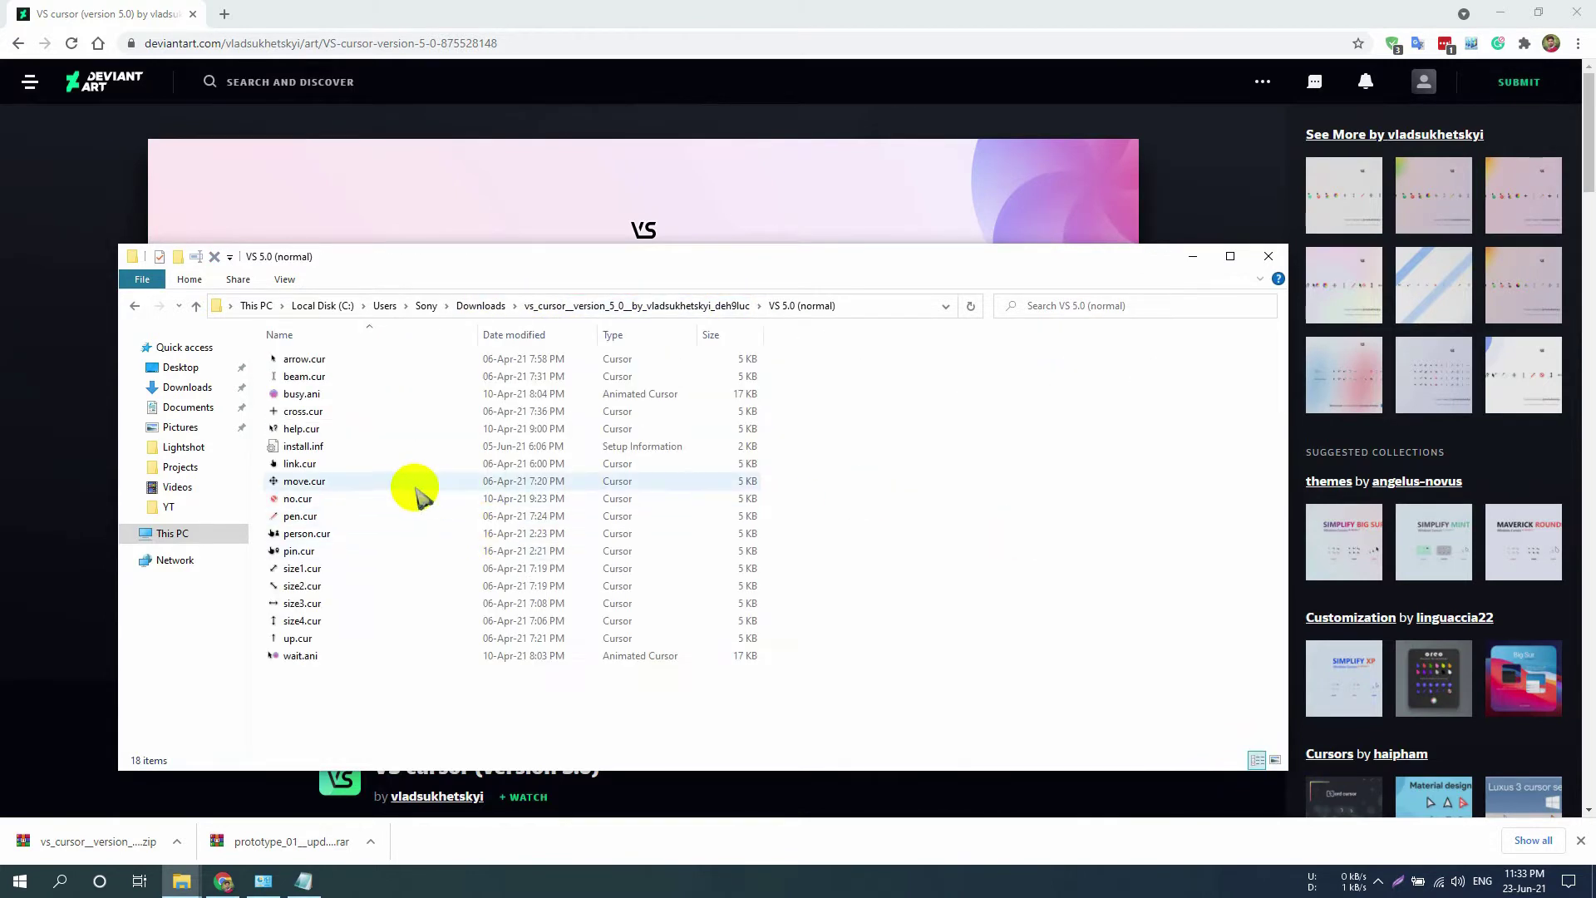
left_click(412, 449)
right_click(412, 449)
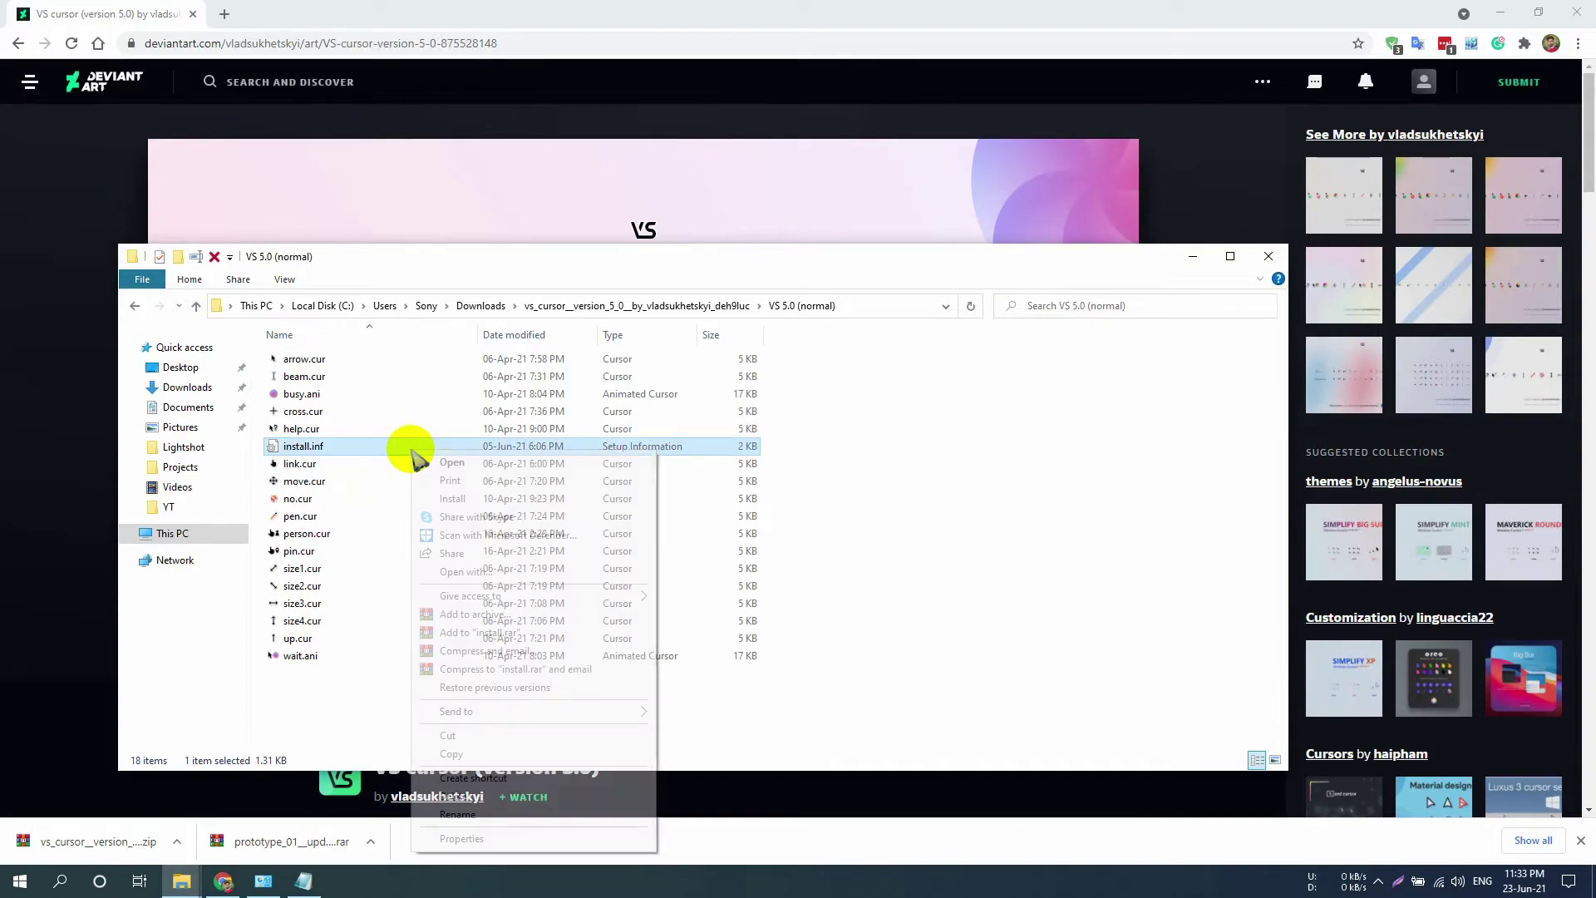
left_click(478, 497)
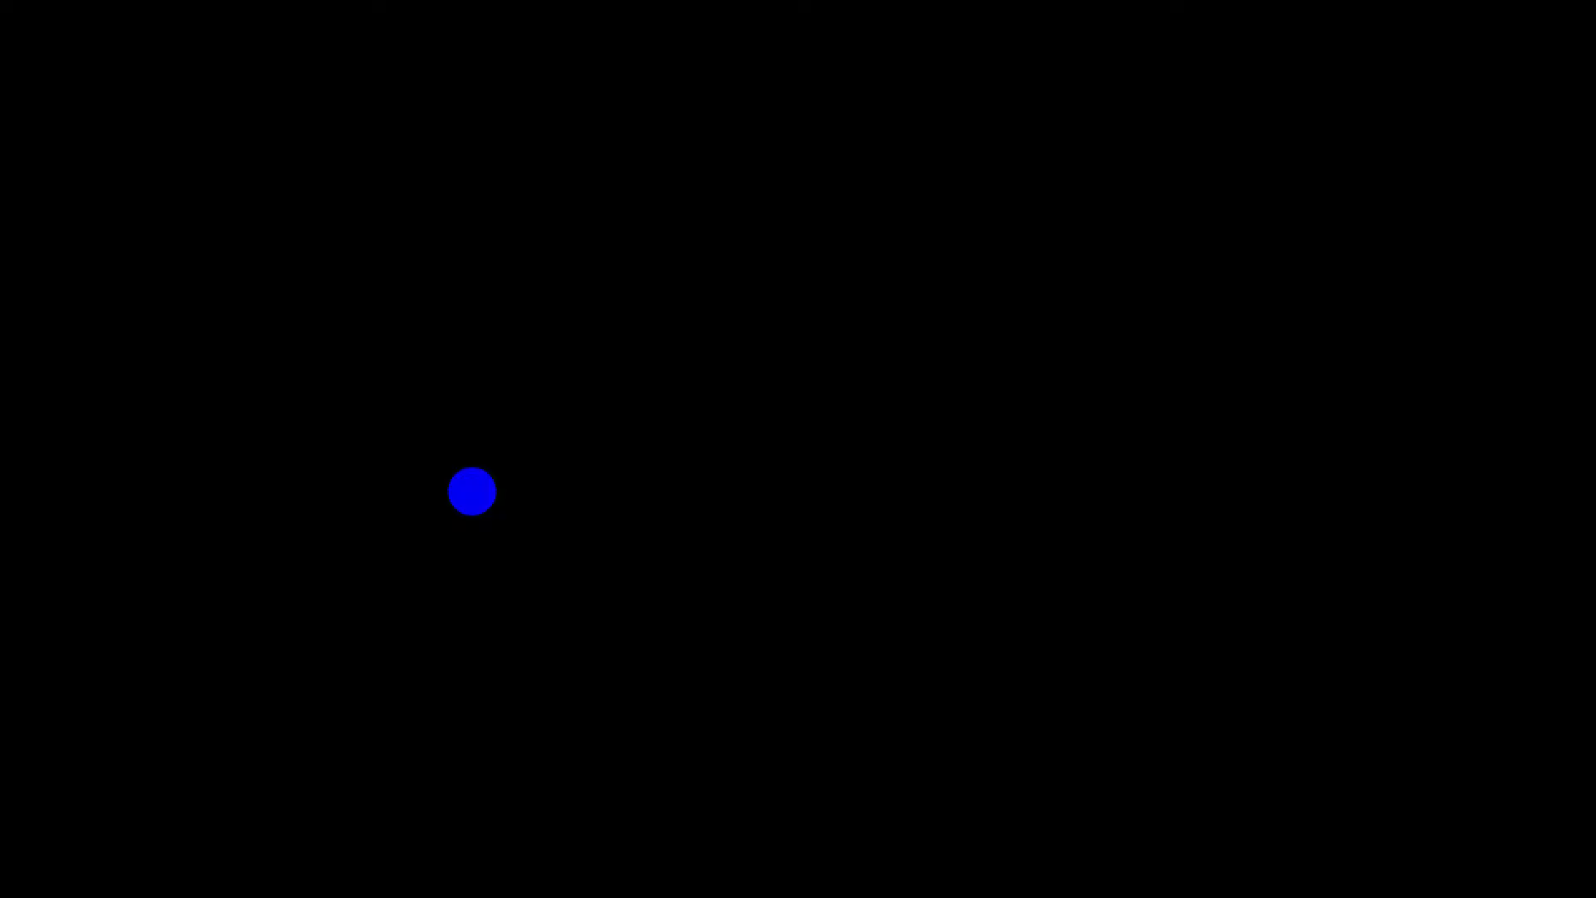
left_click(742, 552)
- Approve the administrator prompt and open the Pointers tab in Mouse Properties
left_click(482, 640)
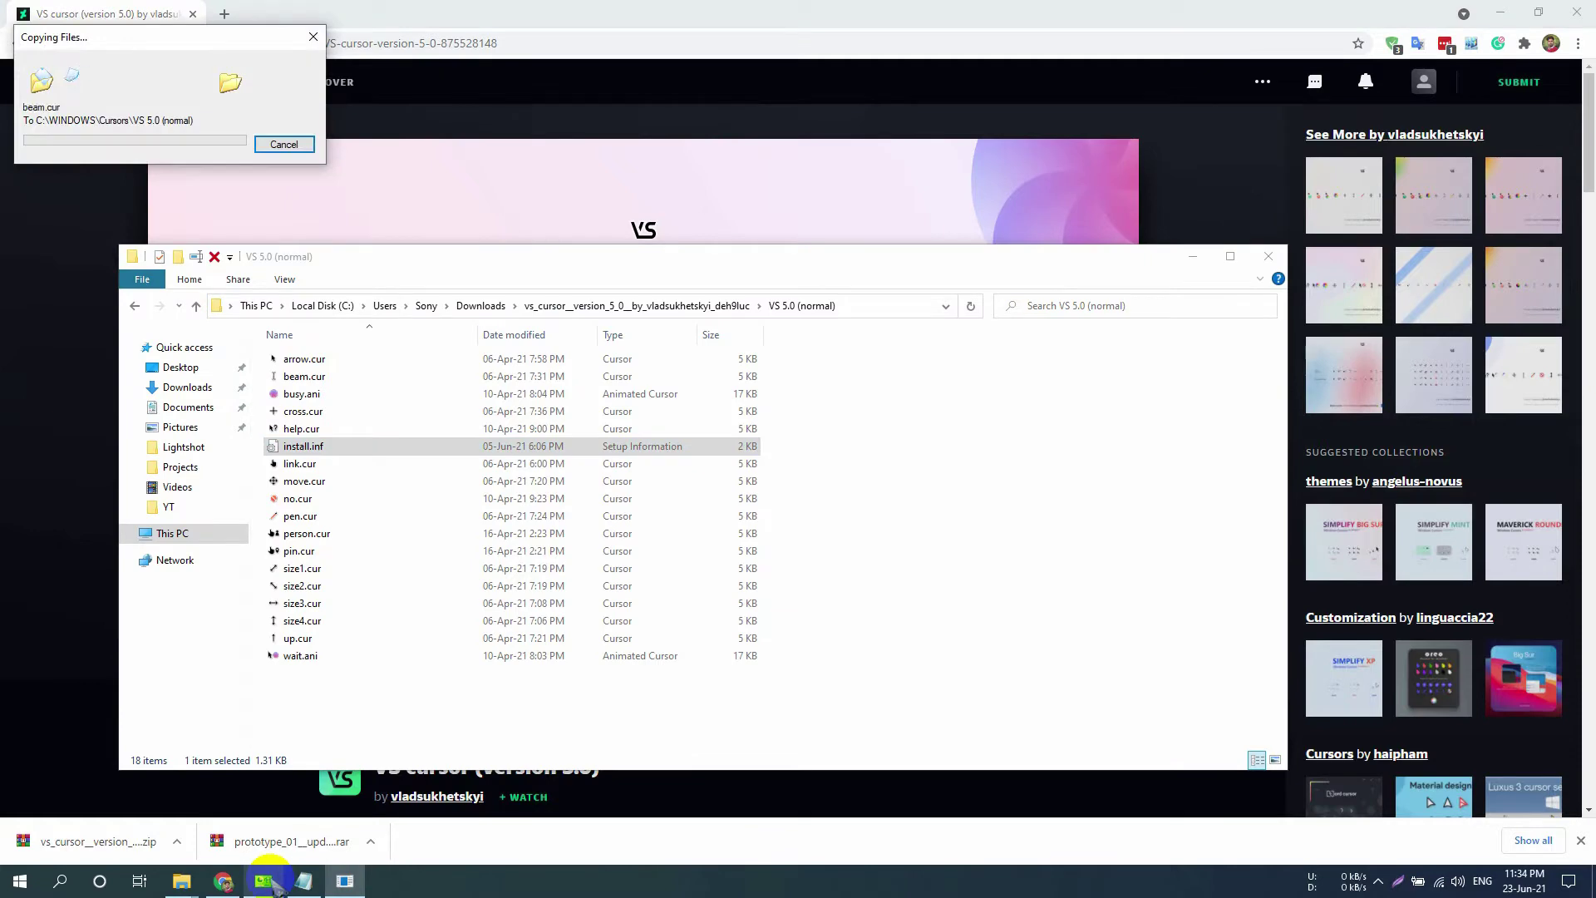
left_click(203, 594)
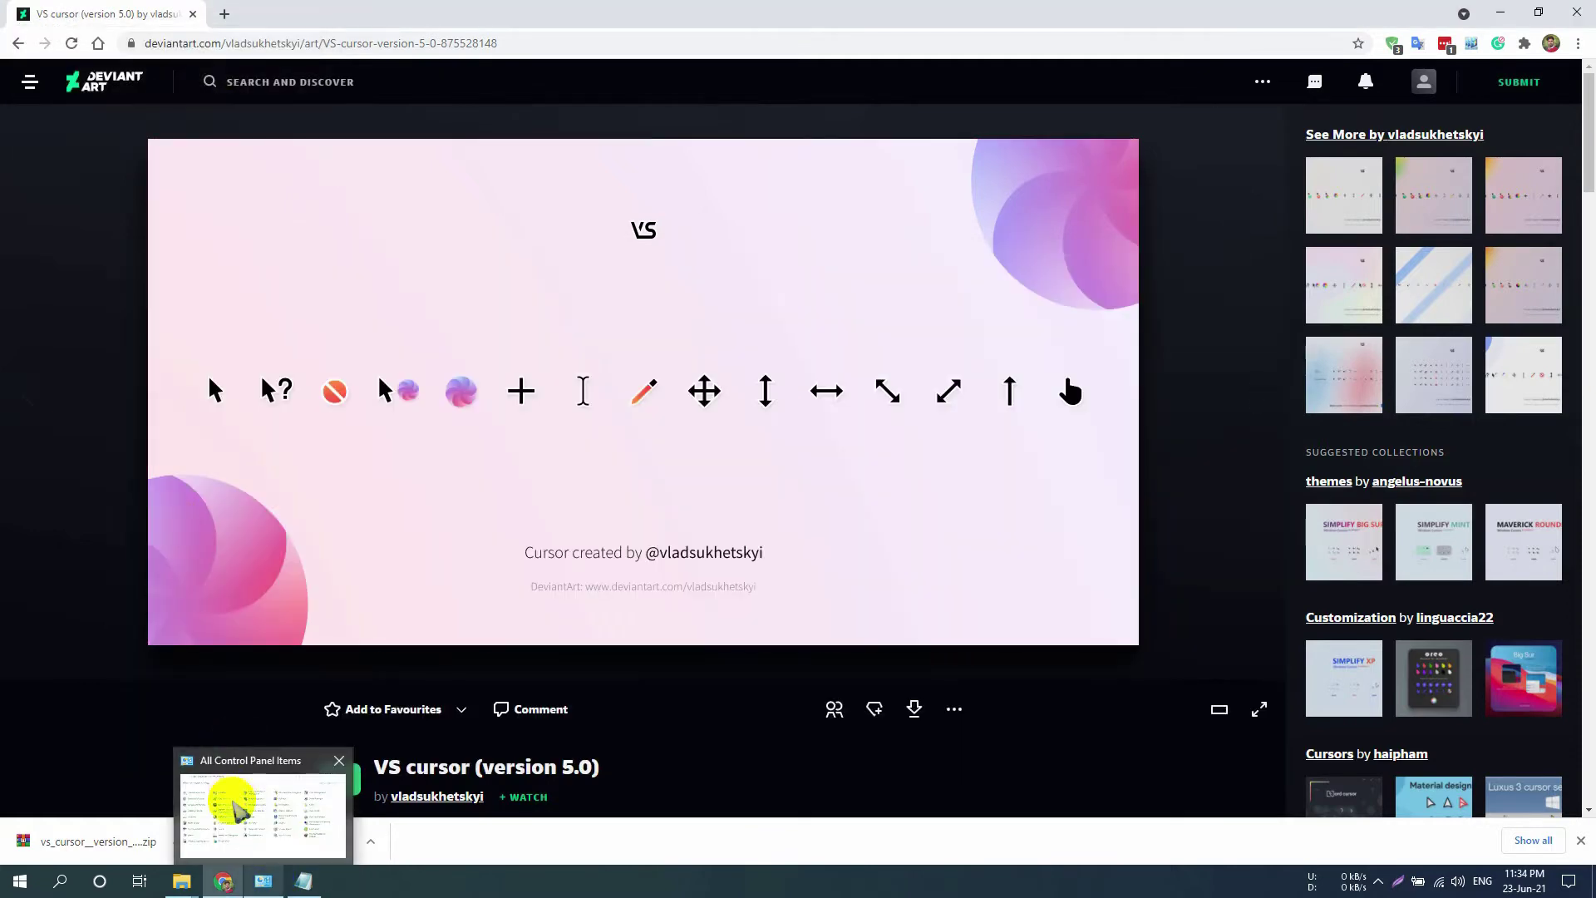
left_click(221, 808)
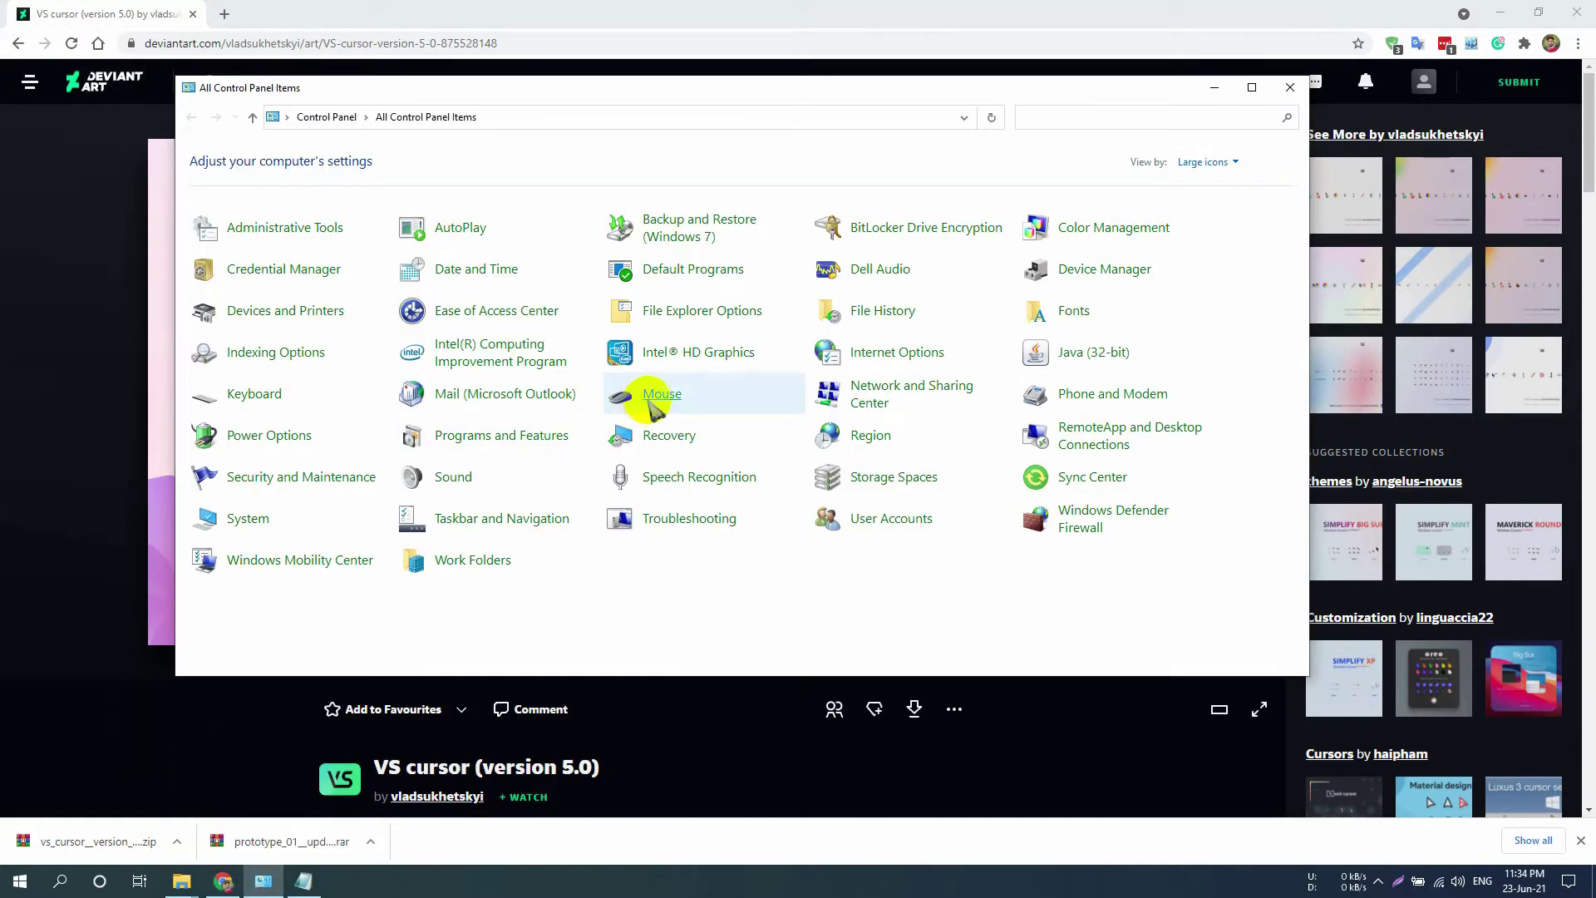
left_click(653, 399)
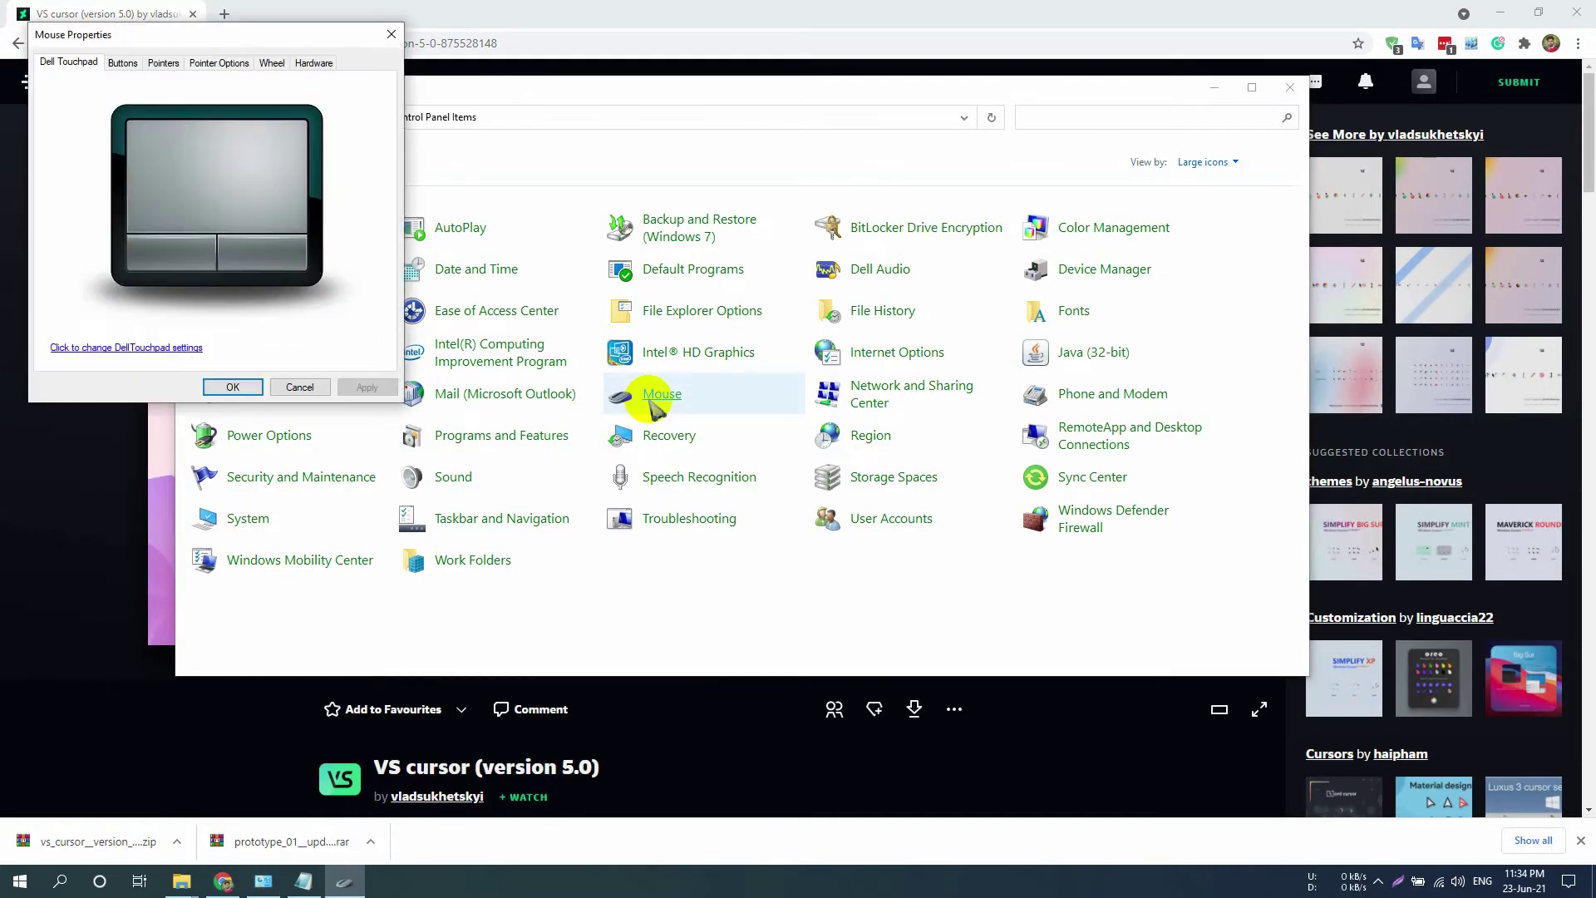
left_click(162, 63)
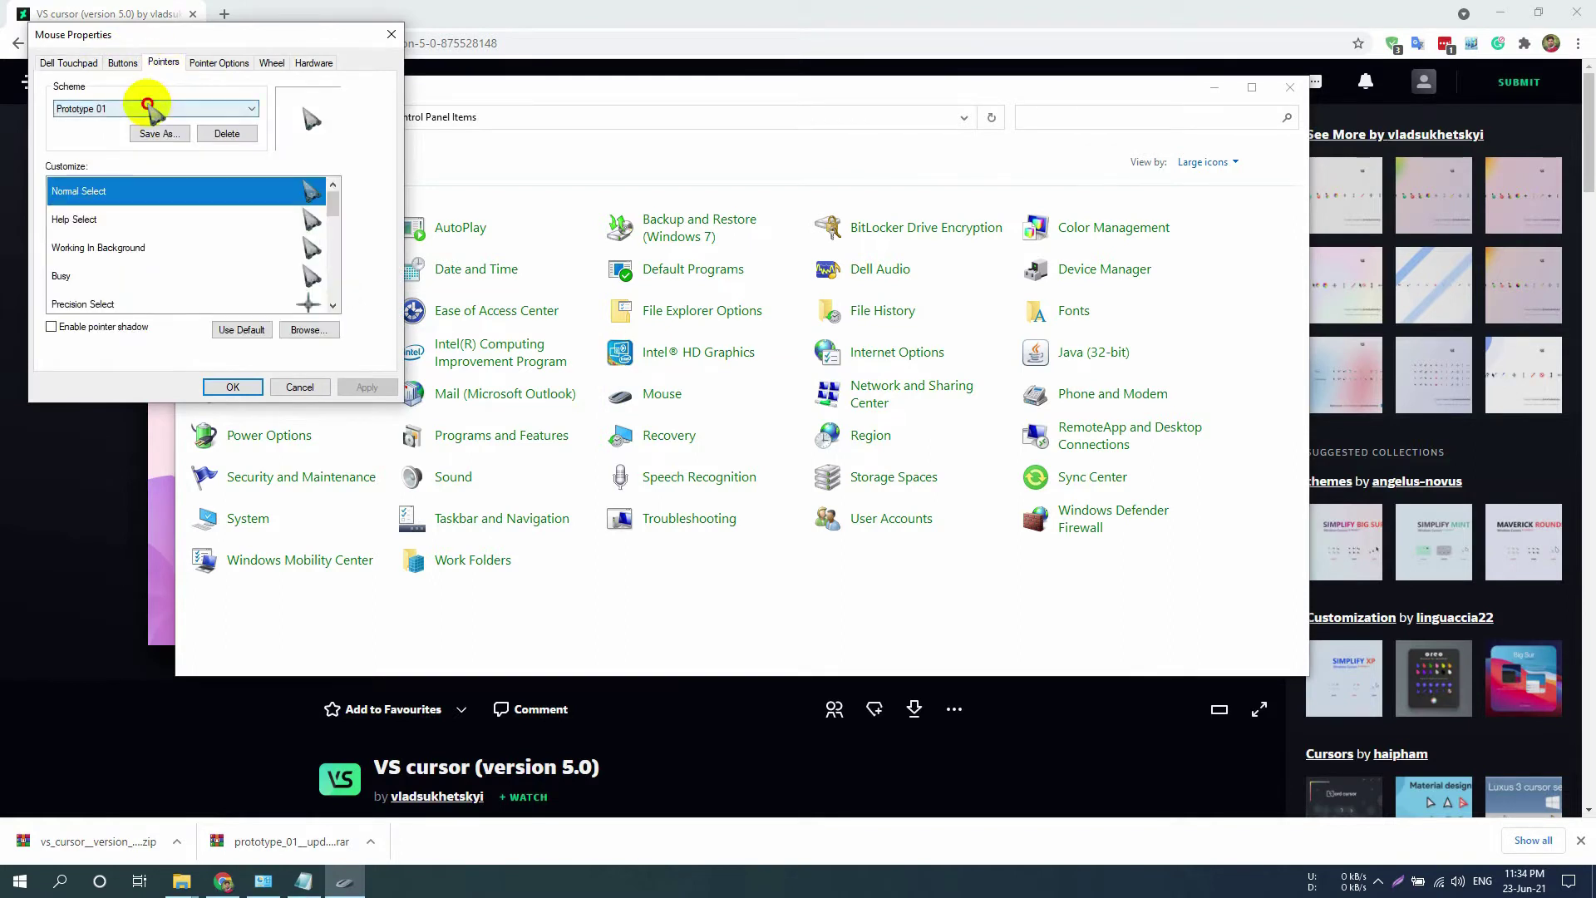
- Apply the VS 5.0 (normal) scheme, confirm replacing, and close with OK
left_click(146, 108)
left_click(147, 167)
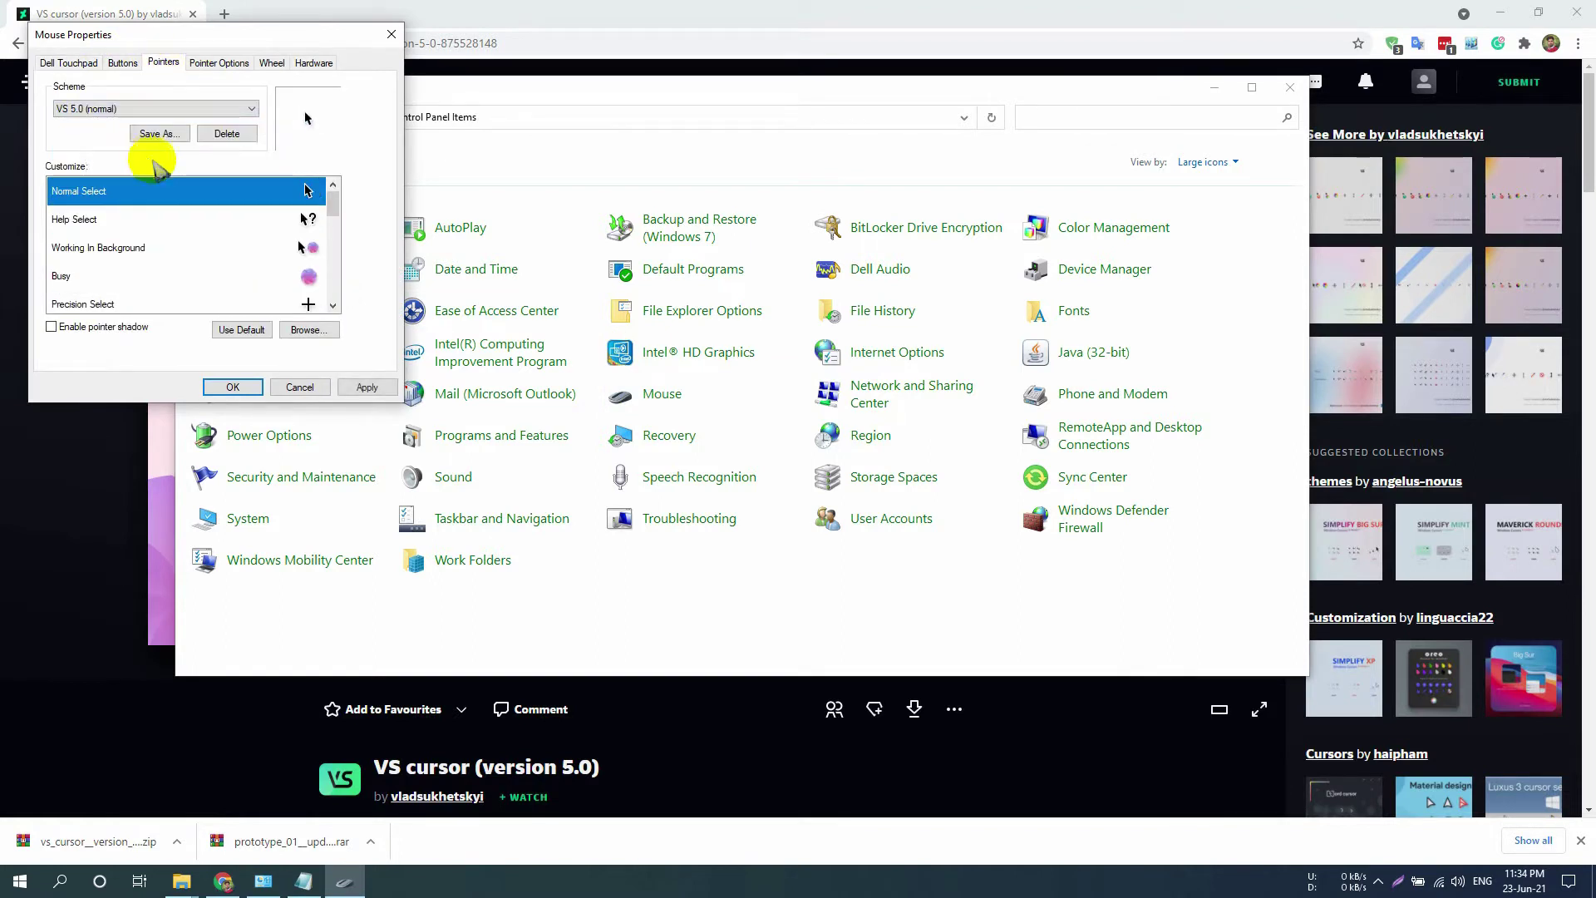
left_click(365, 387)
left_click(848, 500)
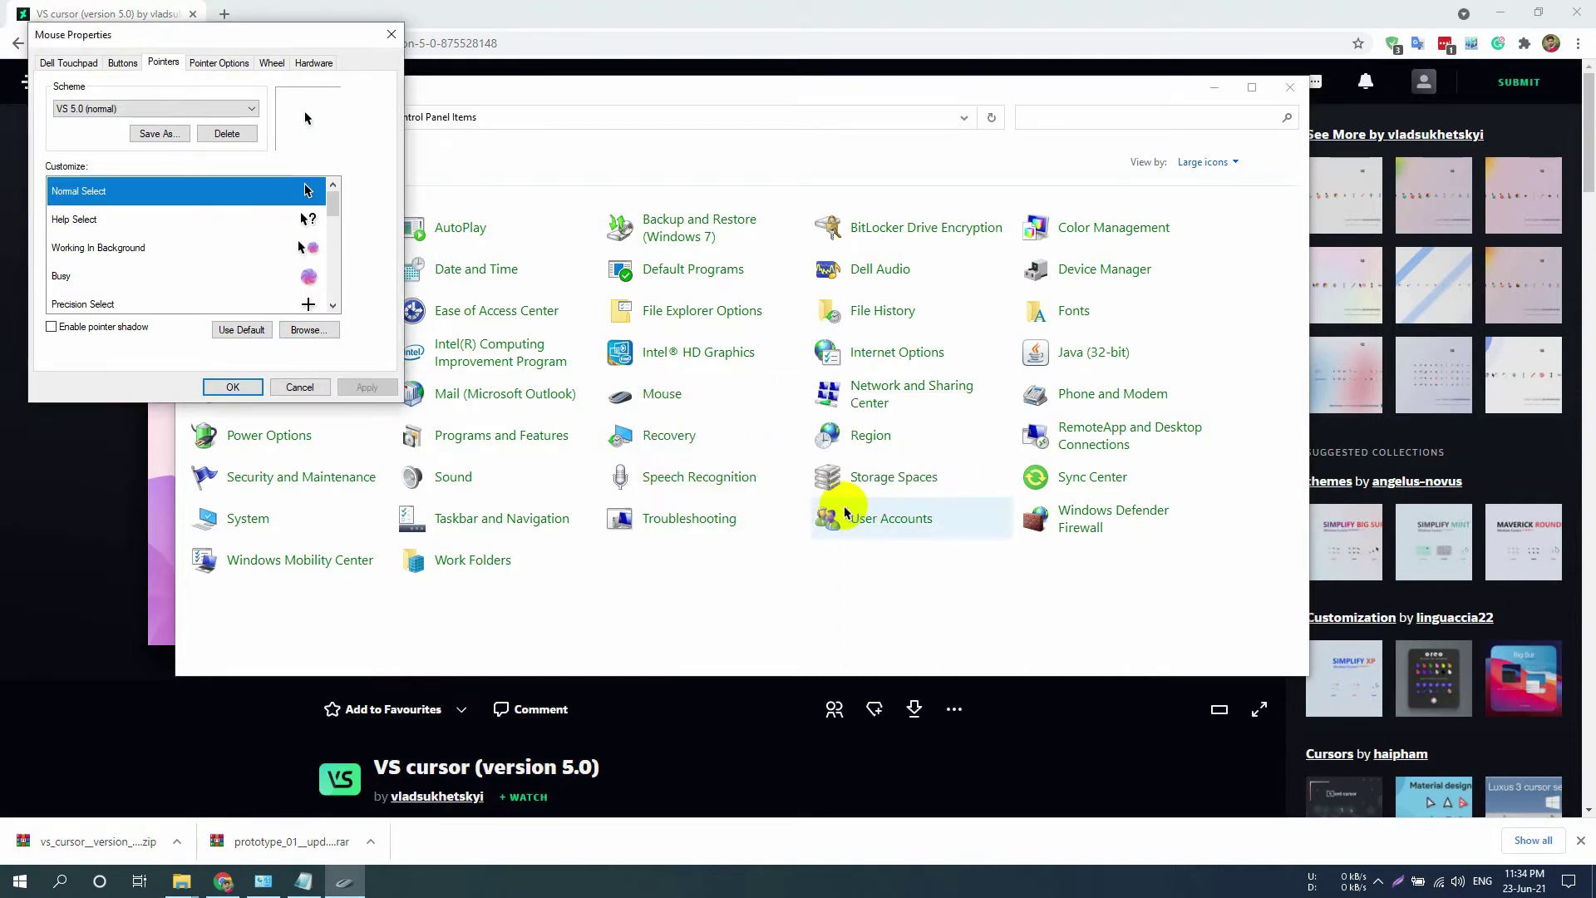
left_click(232, 385)
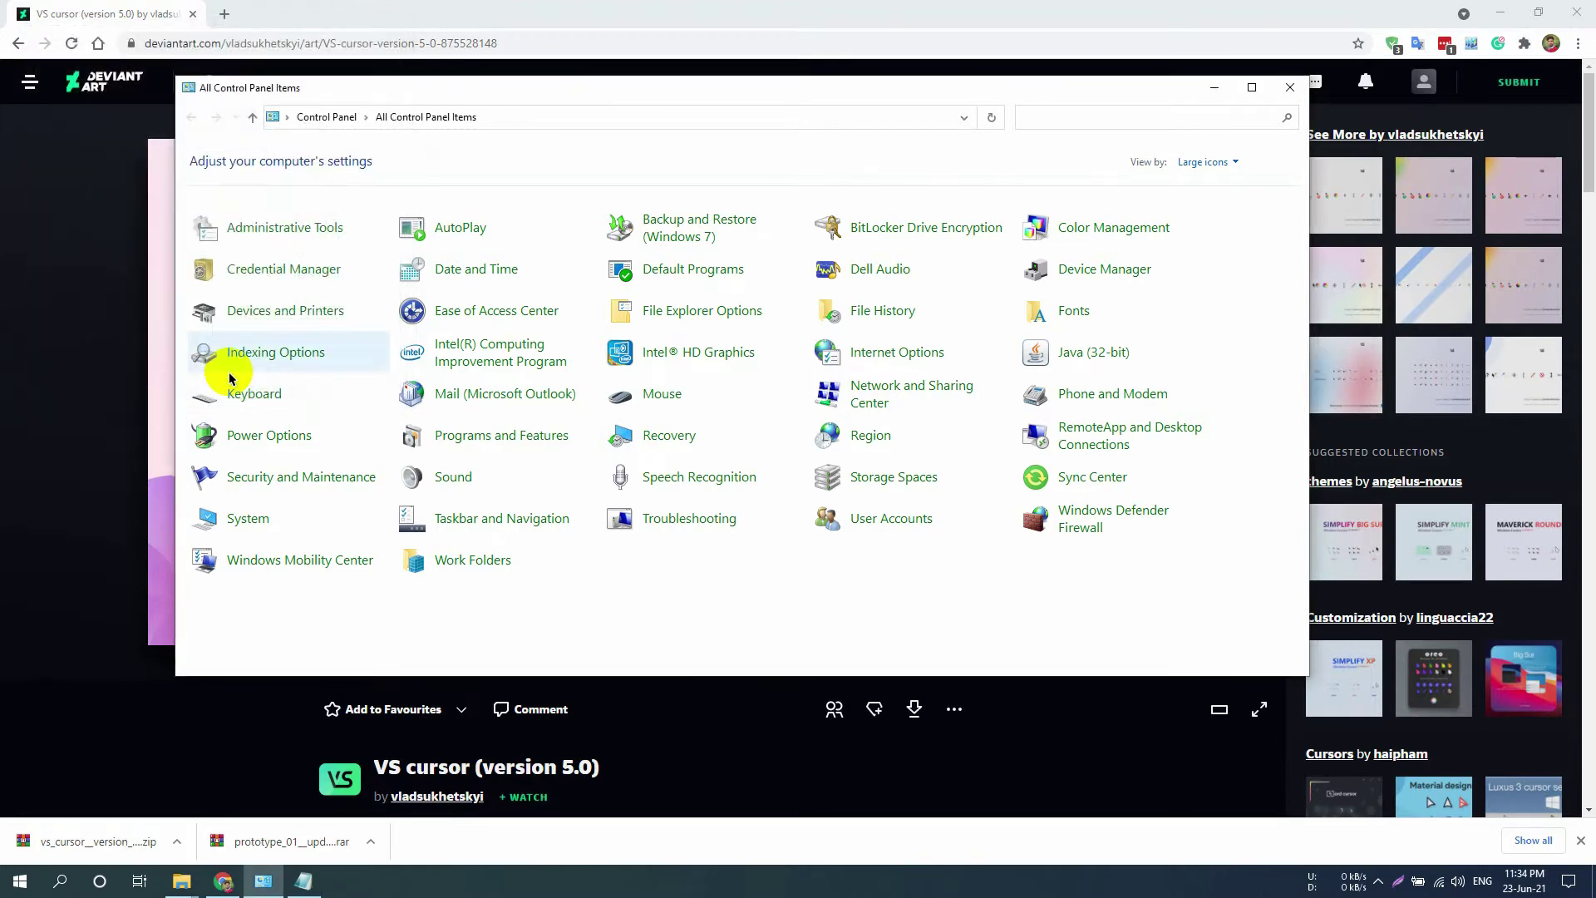
- Load the VS cursor version 4.0 link from Notepad in Chrome's address bar
left_click(303, 881)
triple_click(1388, 399)
key("ctrl+c")
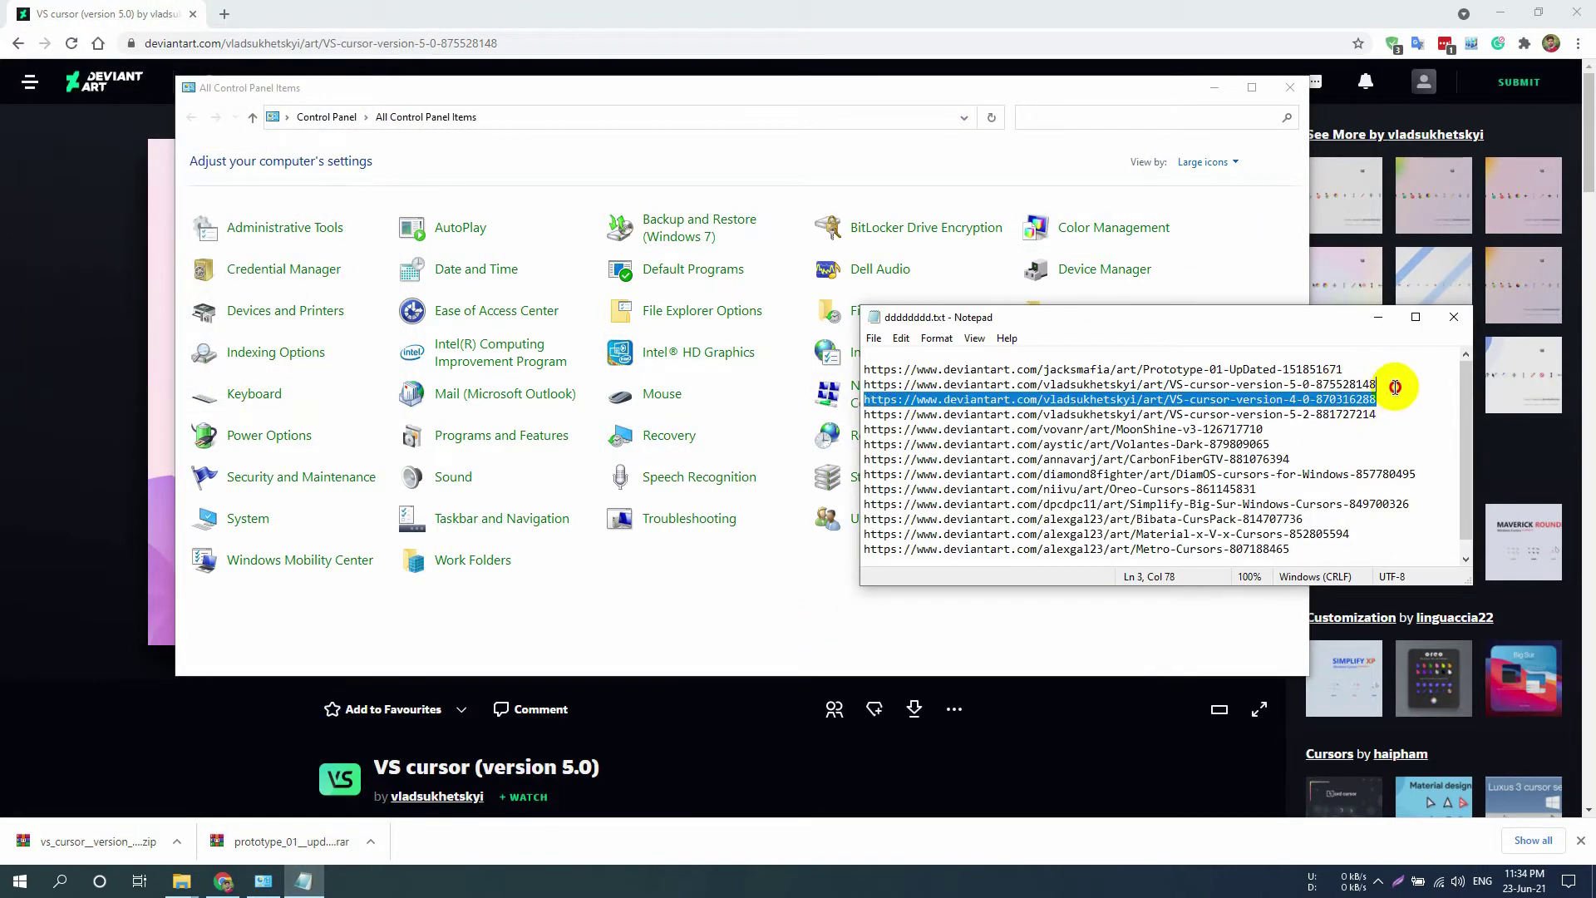
left_click(150, 6)
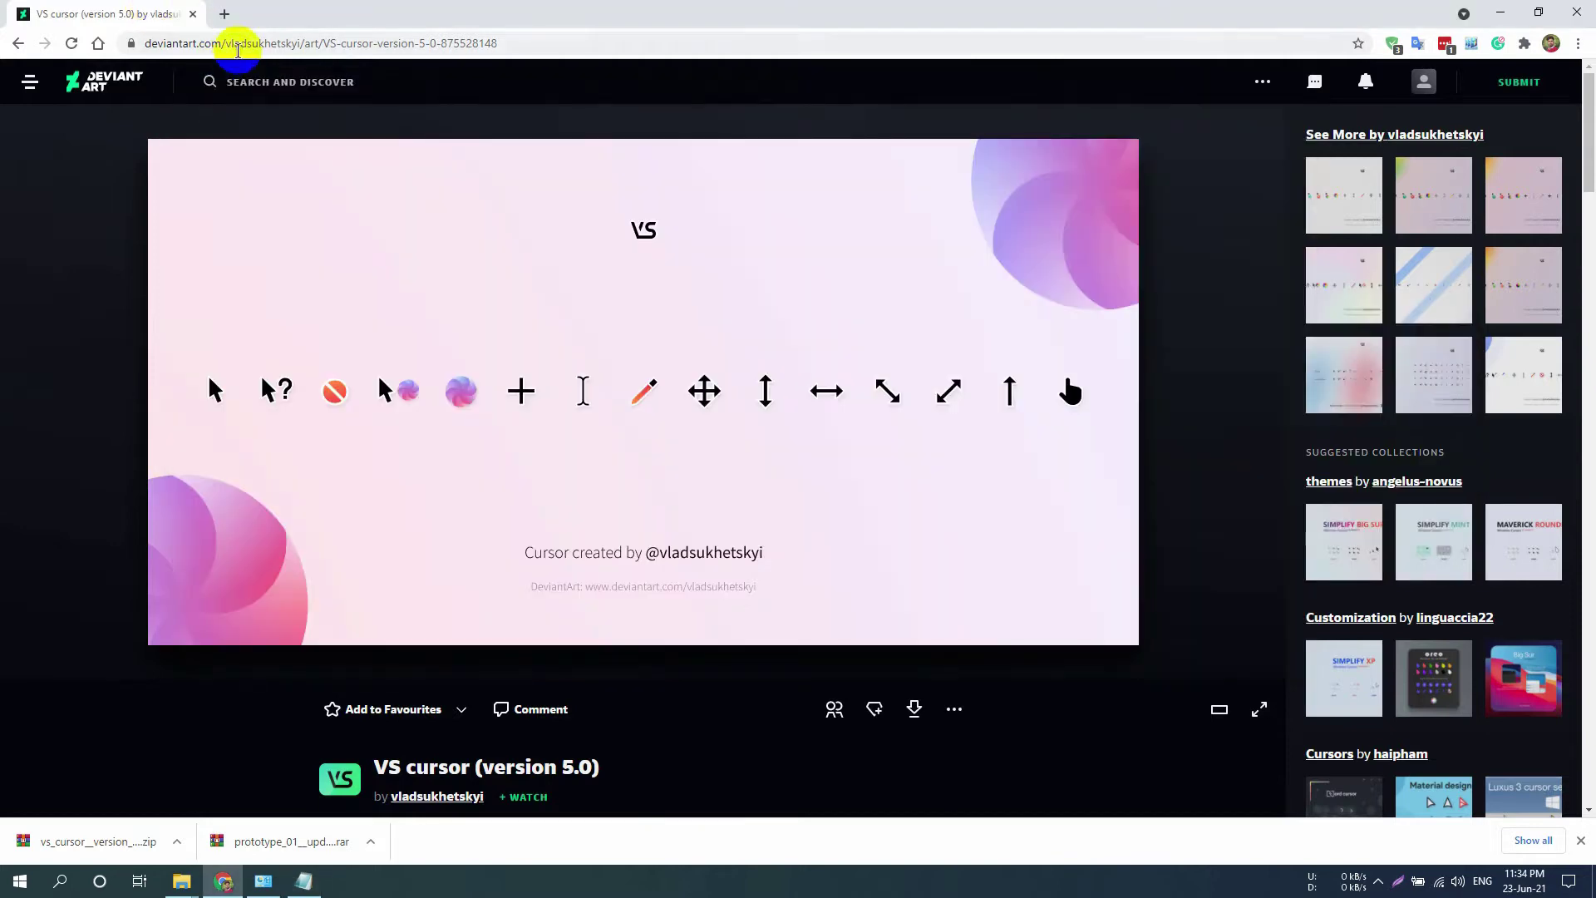
left_click(239, 48)
key("ctrl+v")
key("Return")
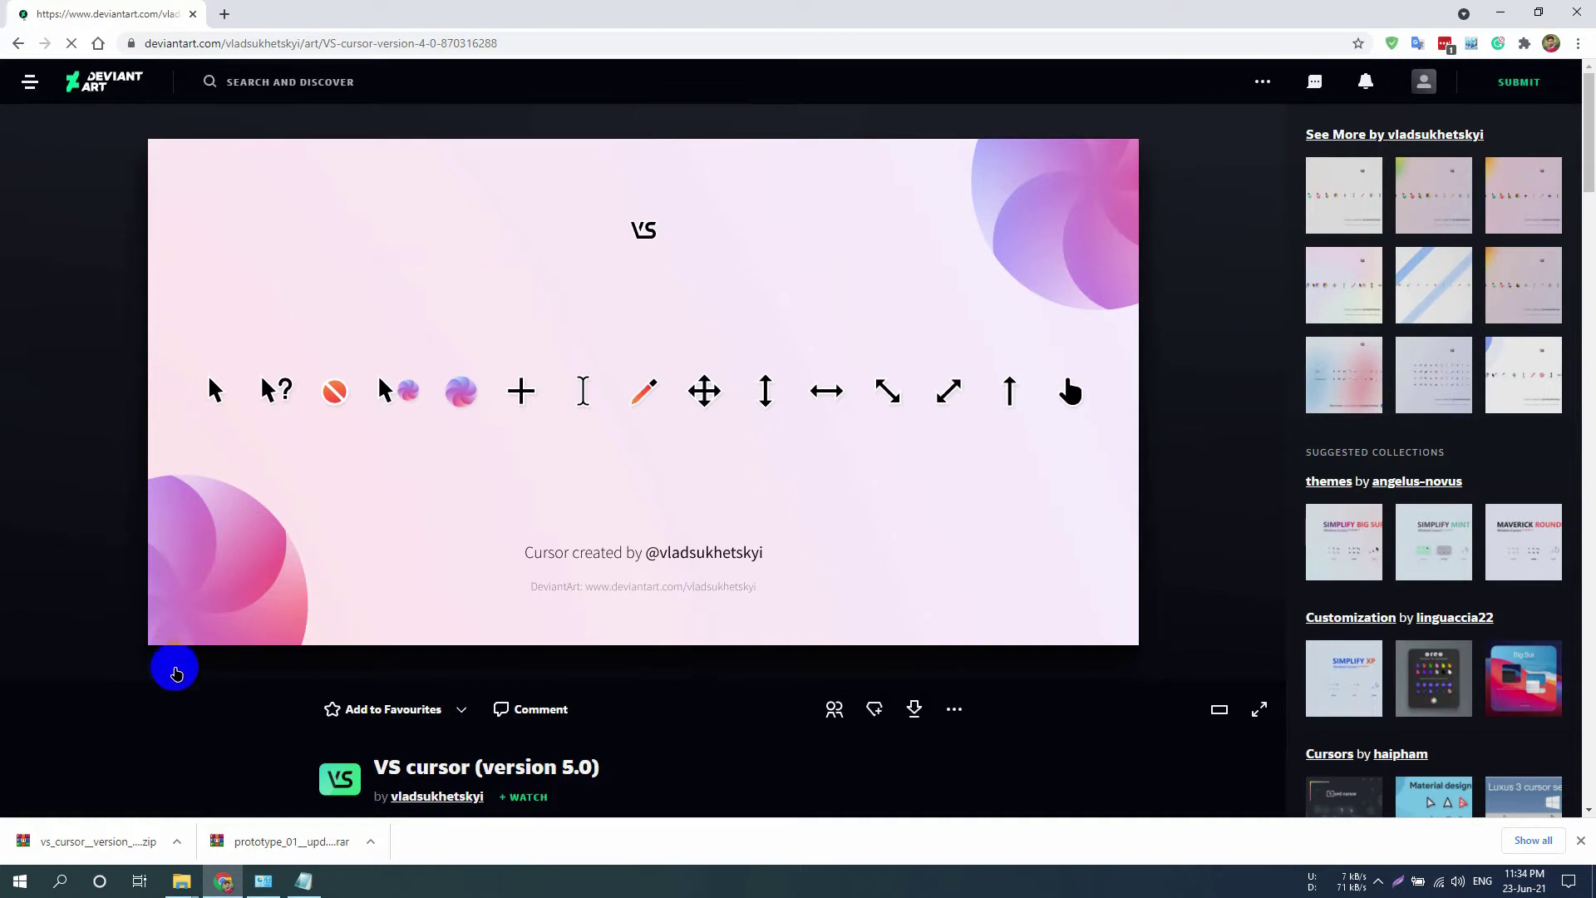
- Dismiss the downloads list and scroll through the VS cursor 4.0 preview and description
left_click(1581, 845)
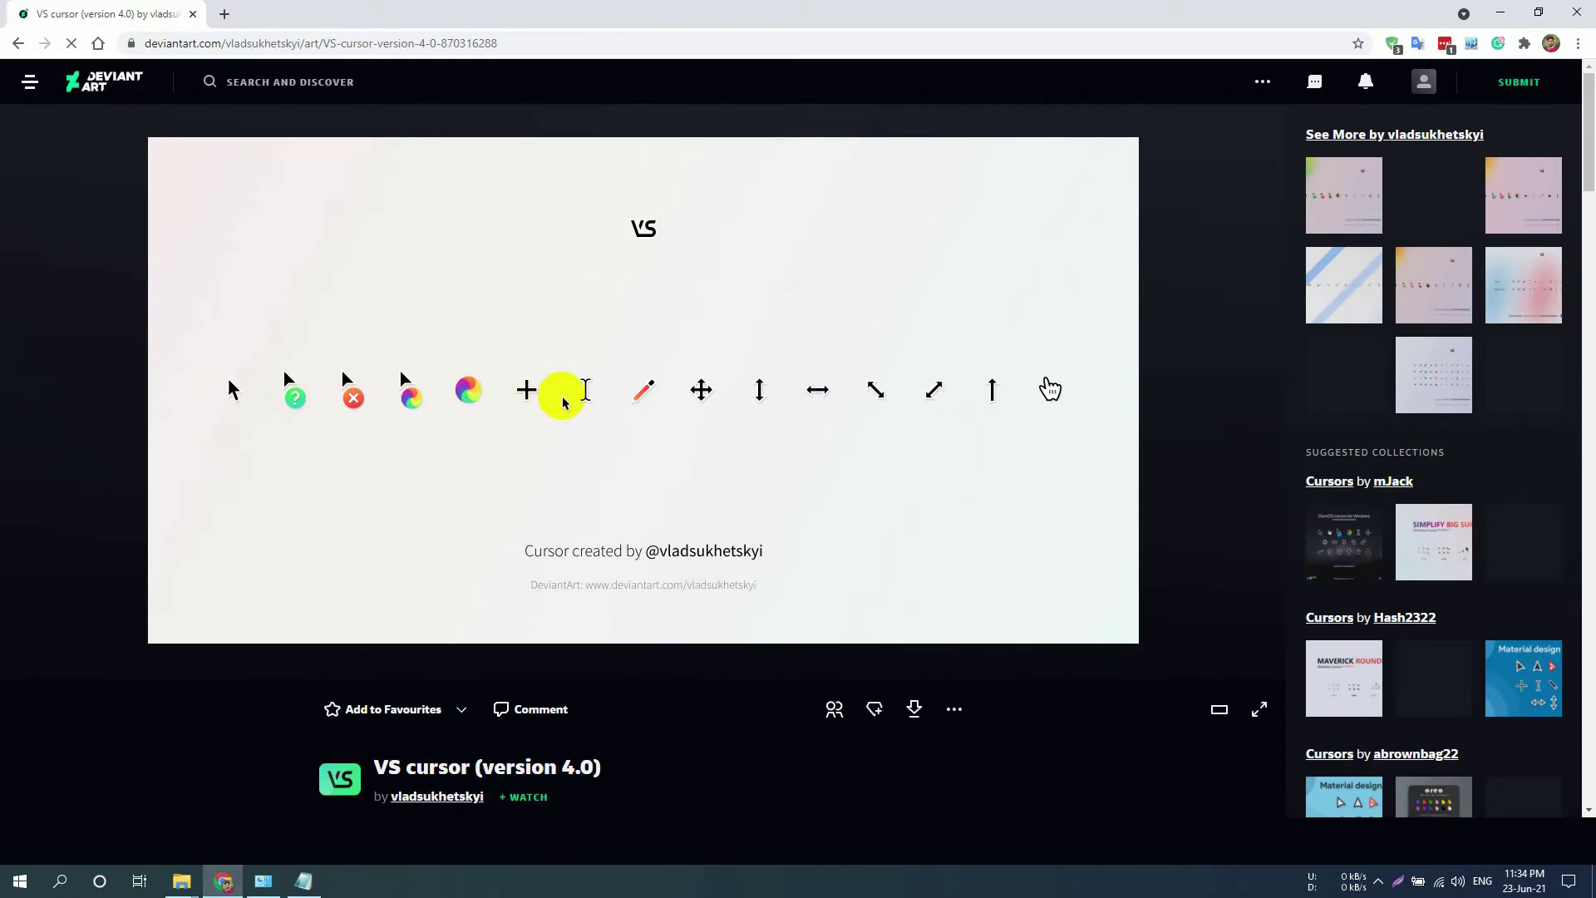
scroll(816, 400, "down", 2)
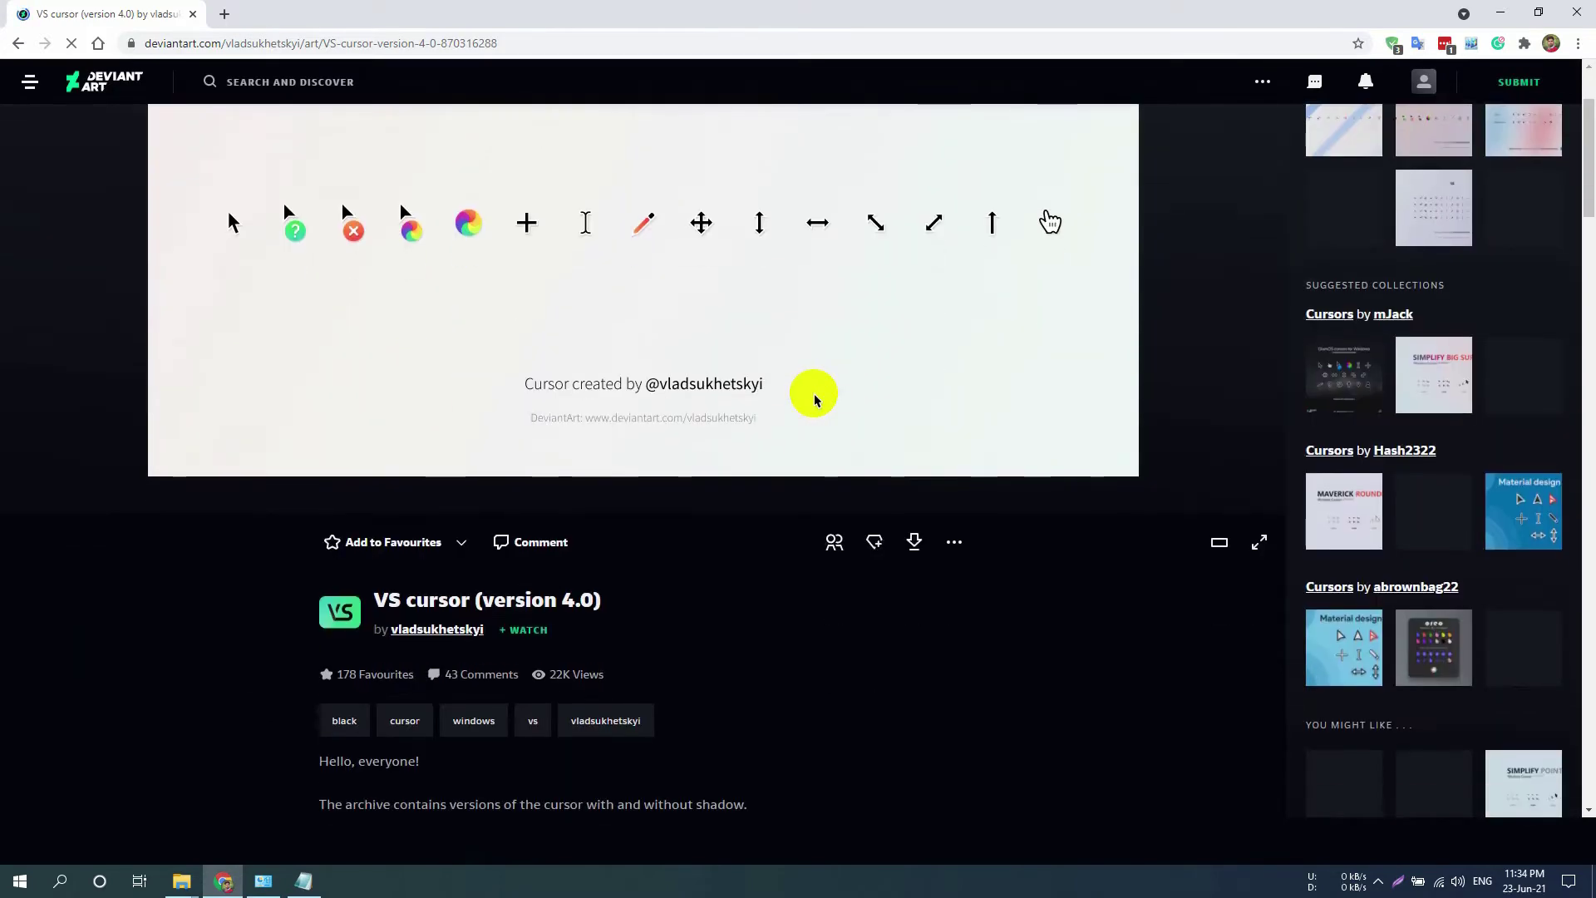
scroll(815, 399, "down", 3)
scroll(815, 399, "down", 1)
scroll(816, 398, "up", 6)
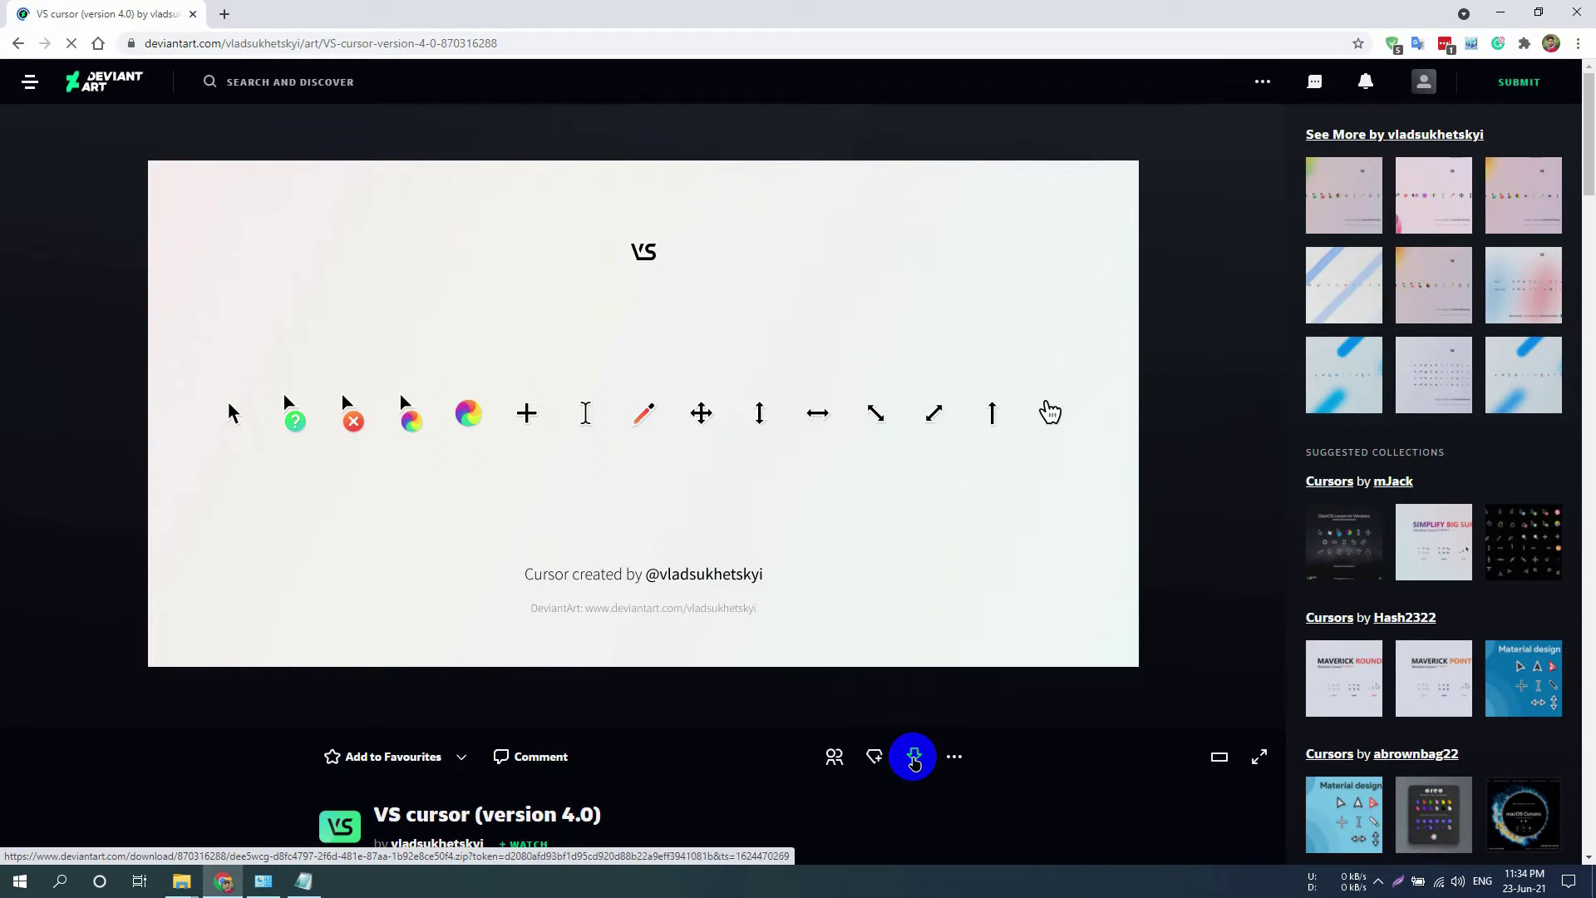
- Download the VS cursor 4.0 pack and return File Explorer to Downloads
left_click(913, 758)
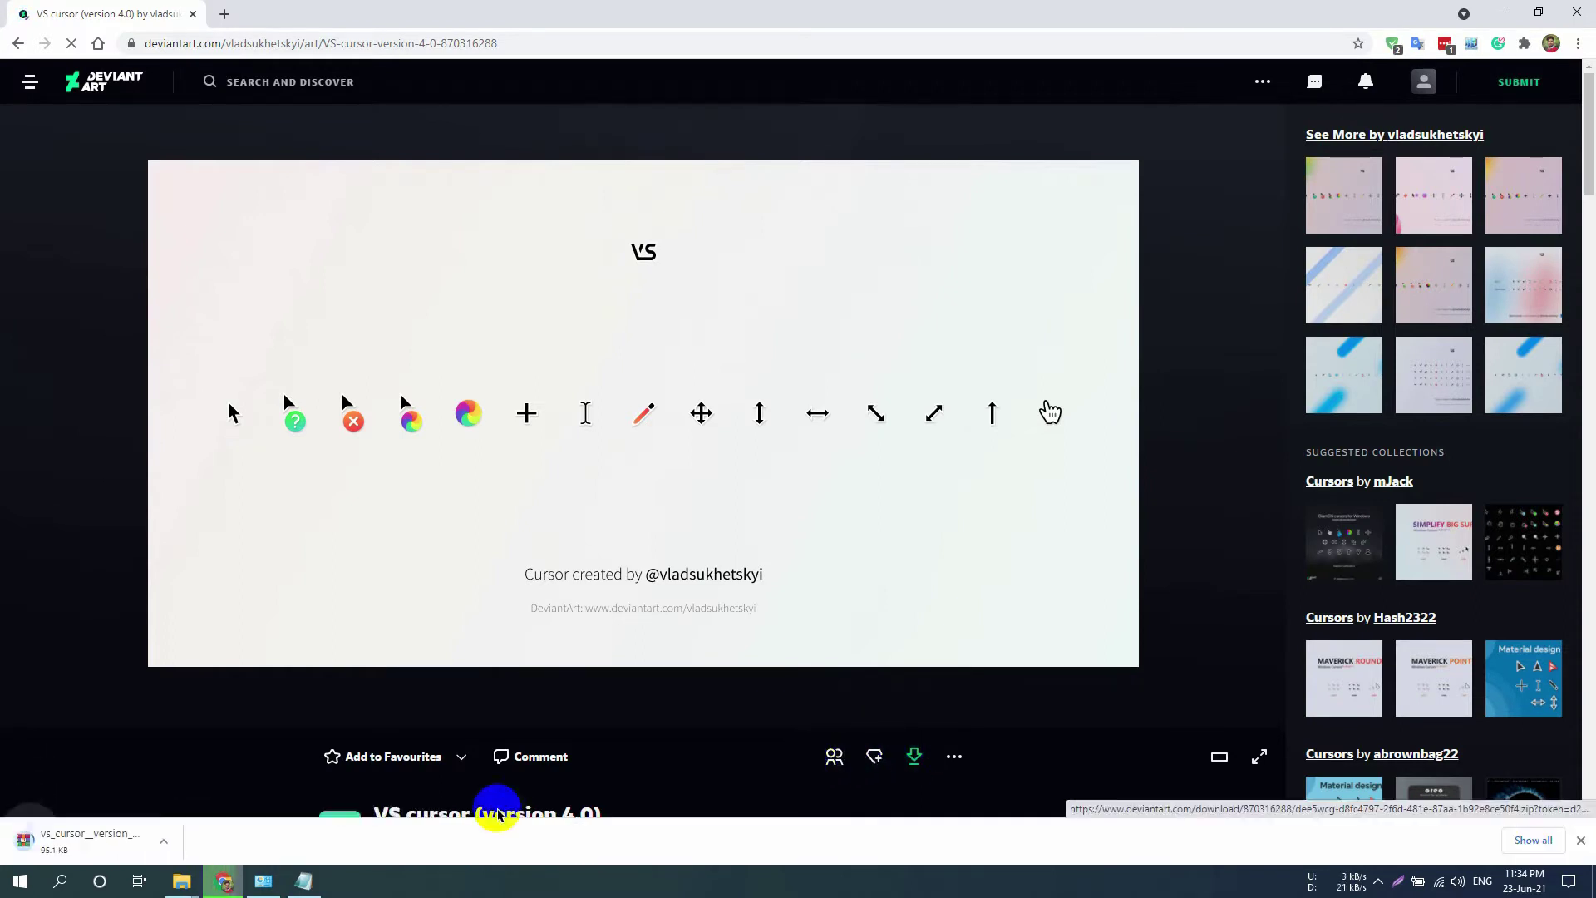
left_click_drag(125, 856, 150, 826)
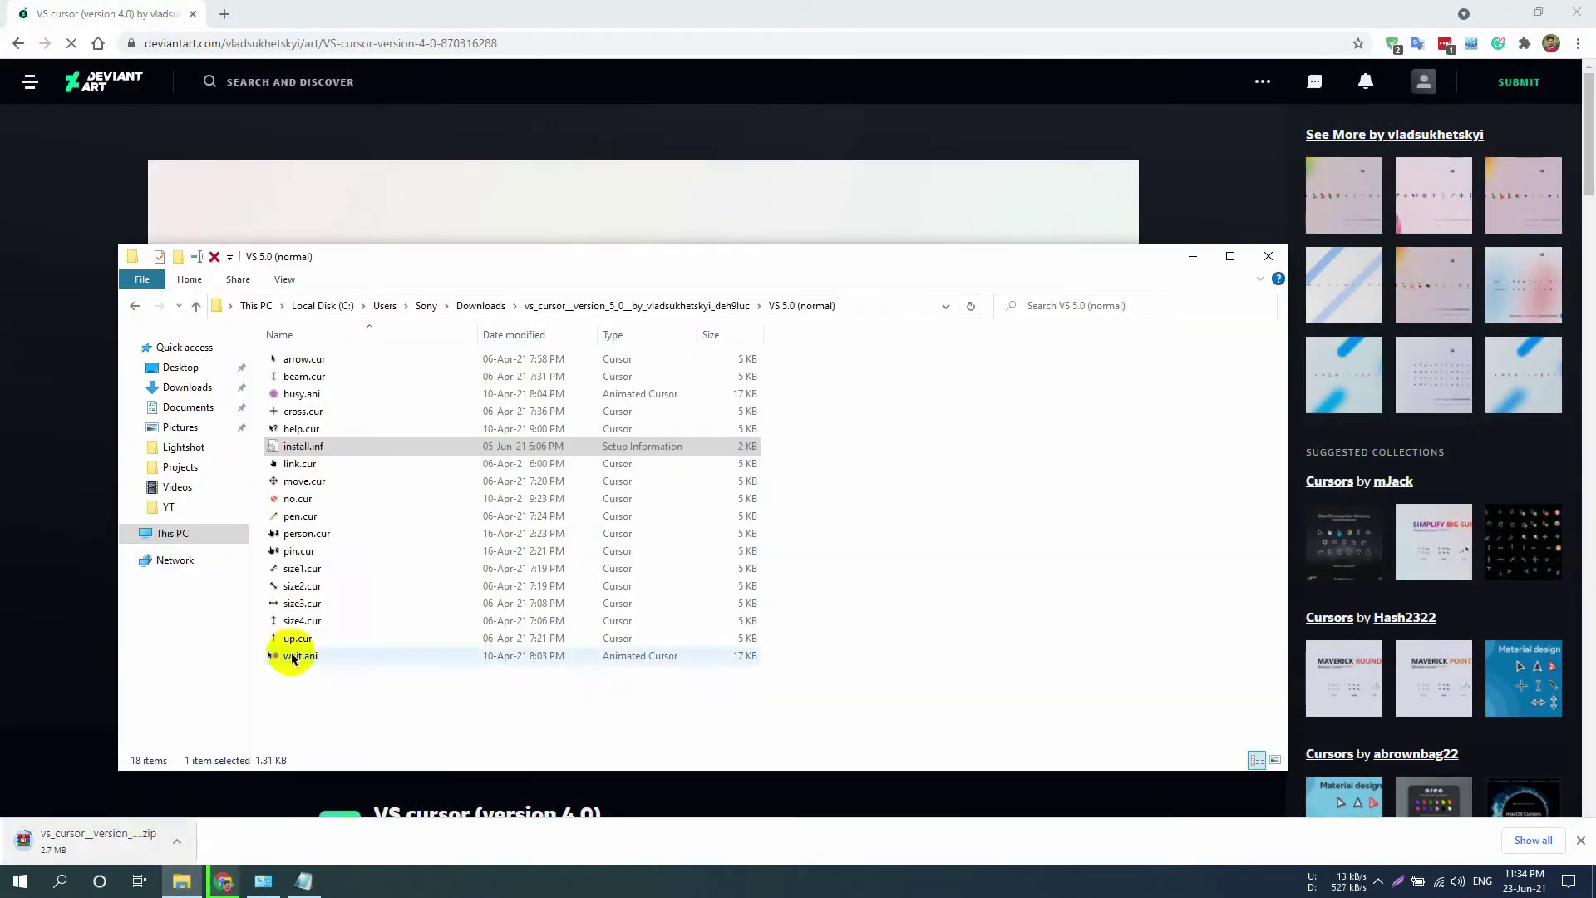
left_click(478, 306)
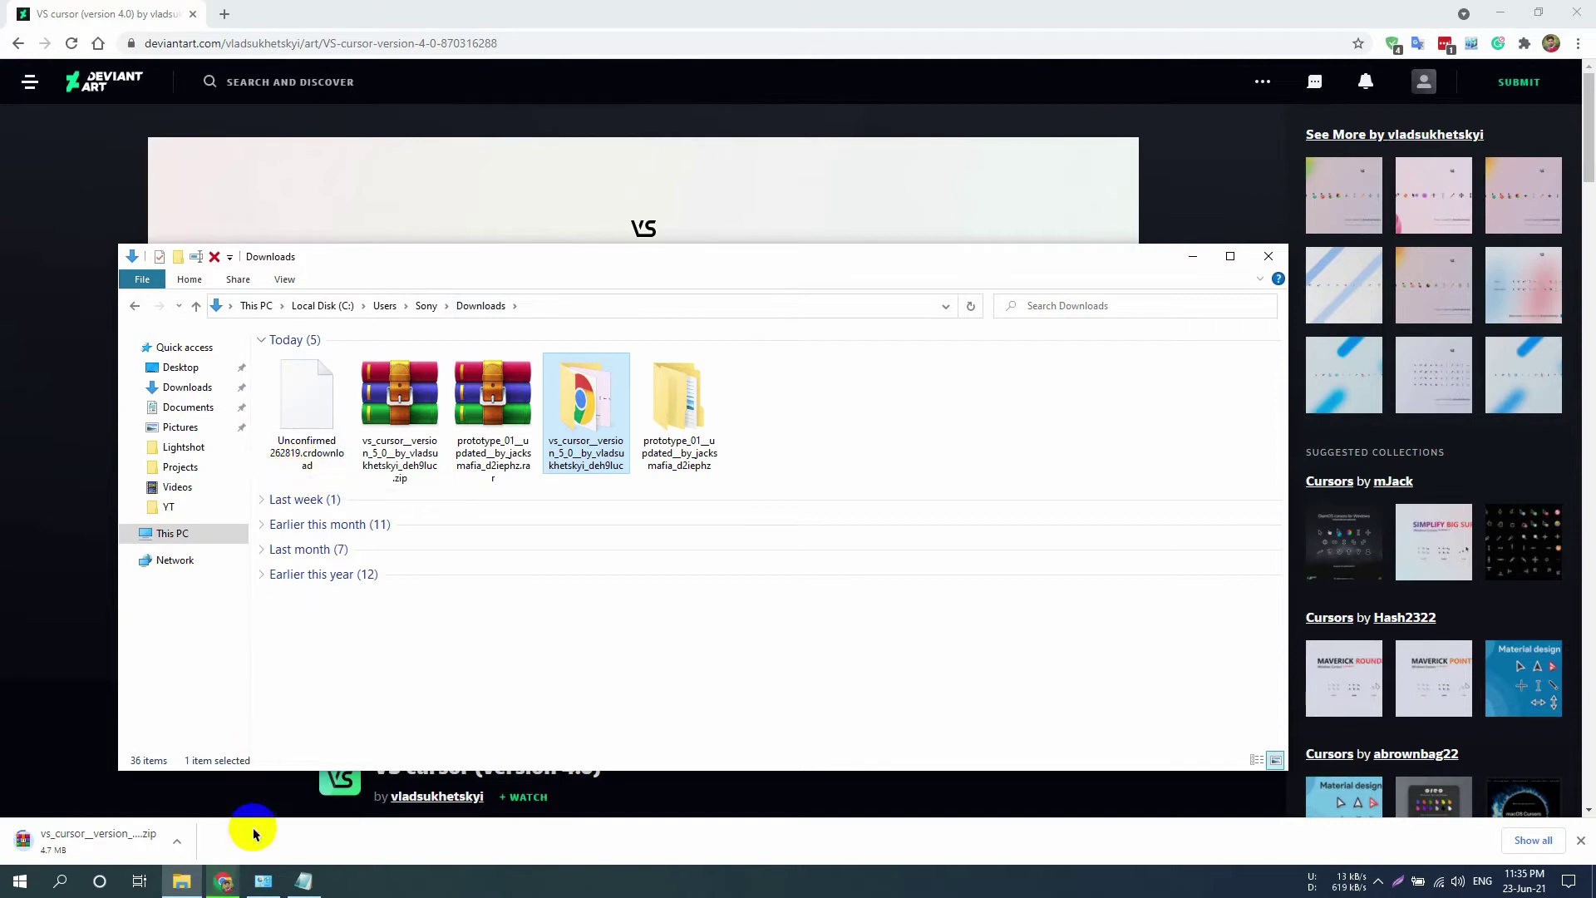
left_click(156, 856)
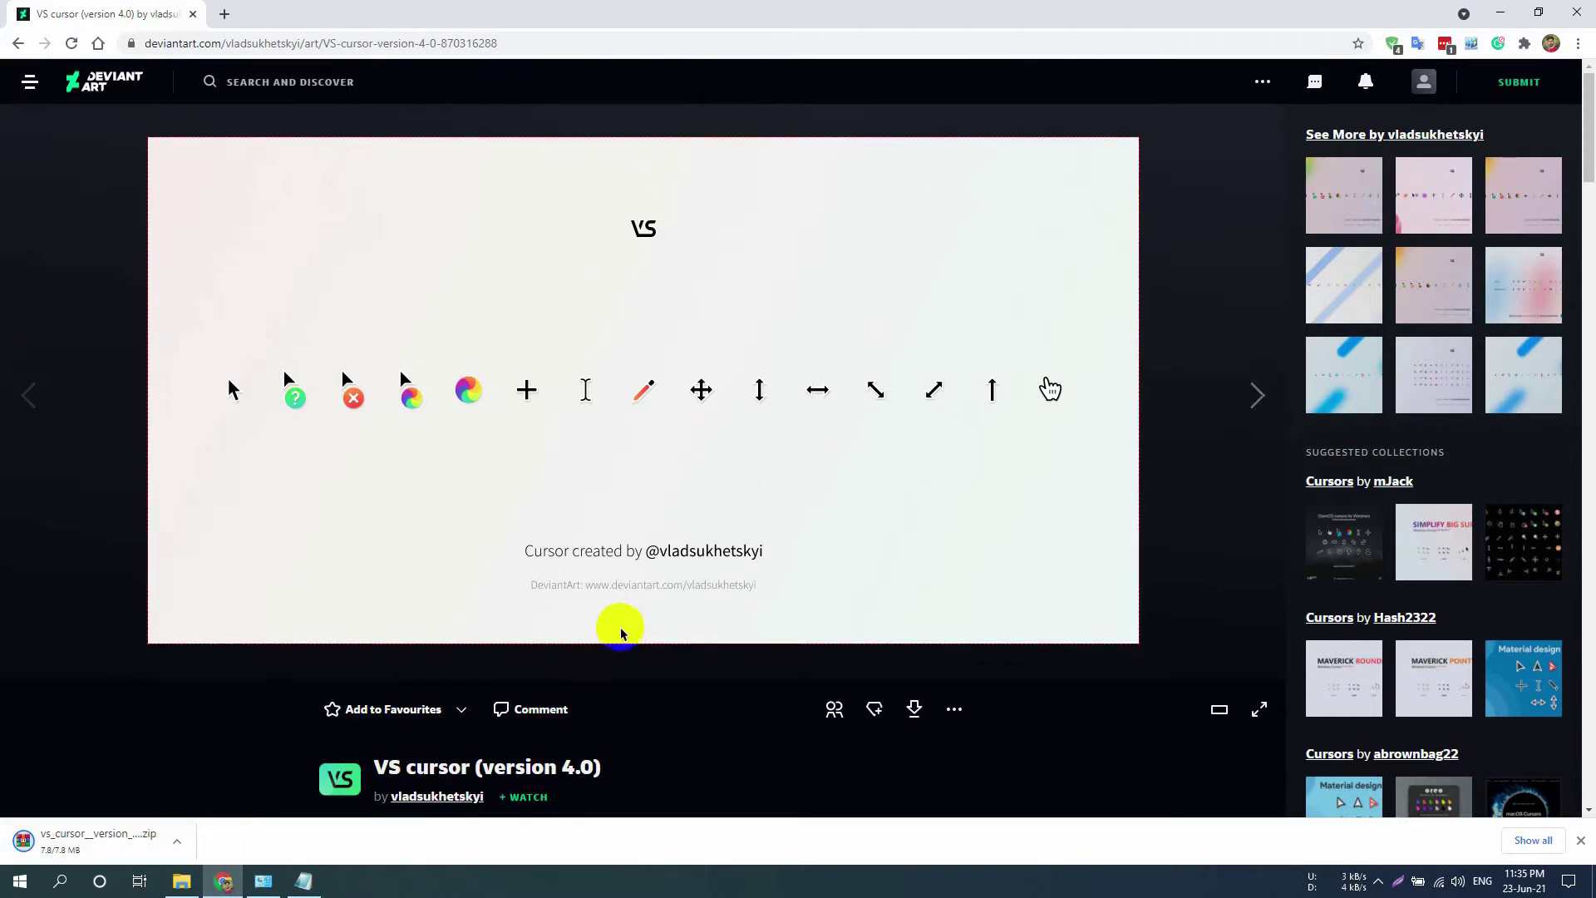
- Refresh the Downloads listing and select the vs_cursor_version_4_0 zip
scroll(691, 592, "down", 2)
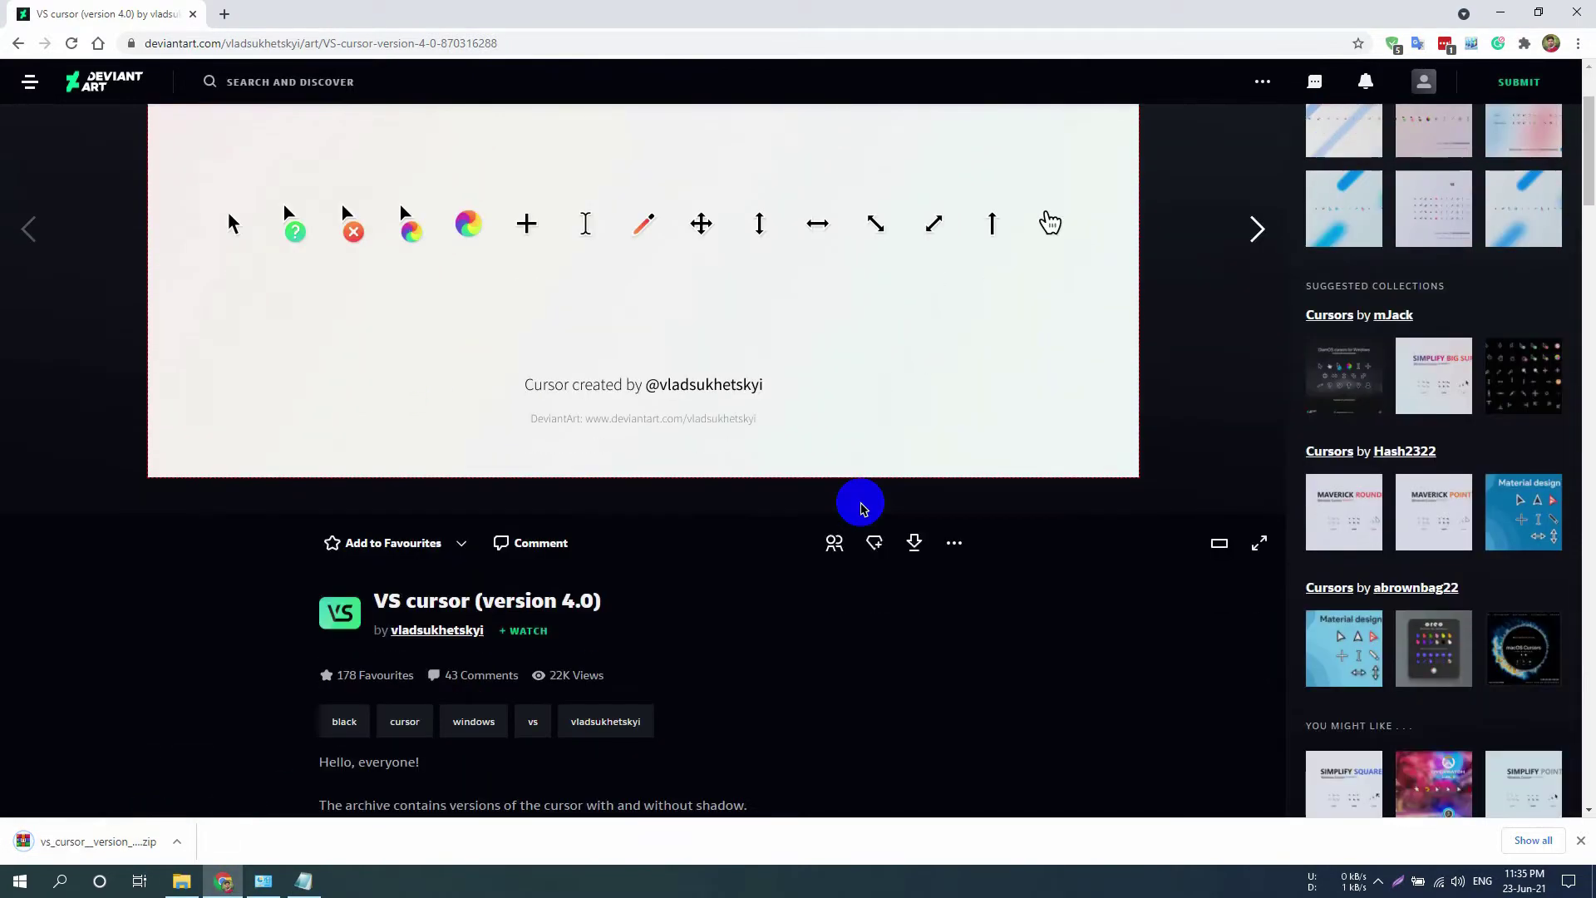
scroll(855, 506, "up", 2)
left_click(182, 883)
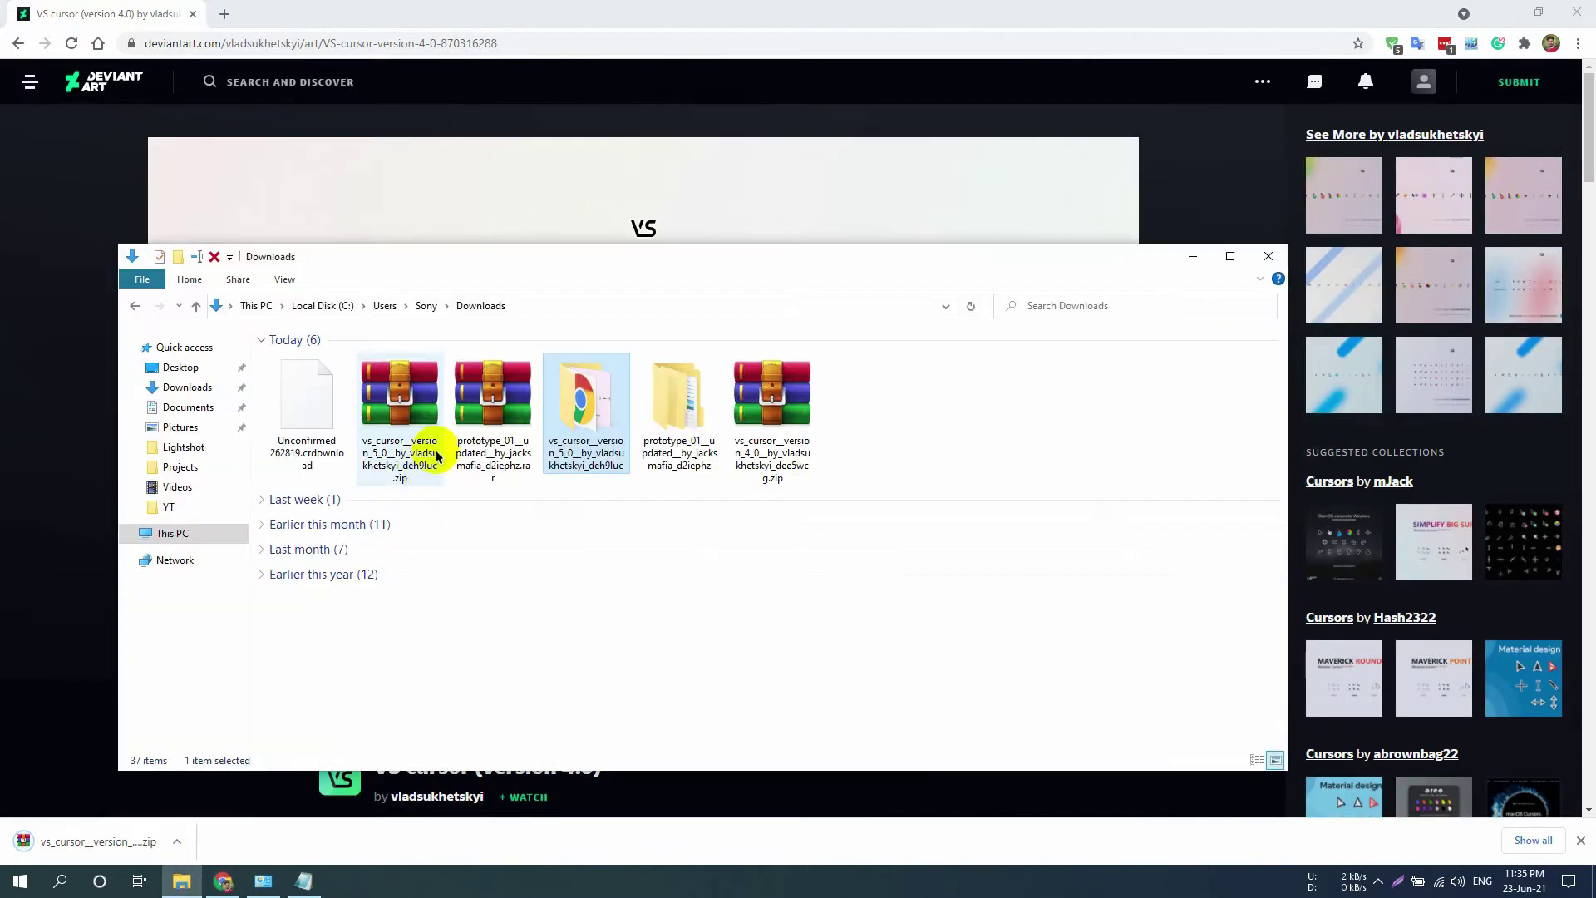
right_click(1077, 388)
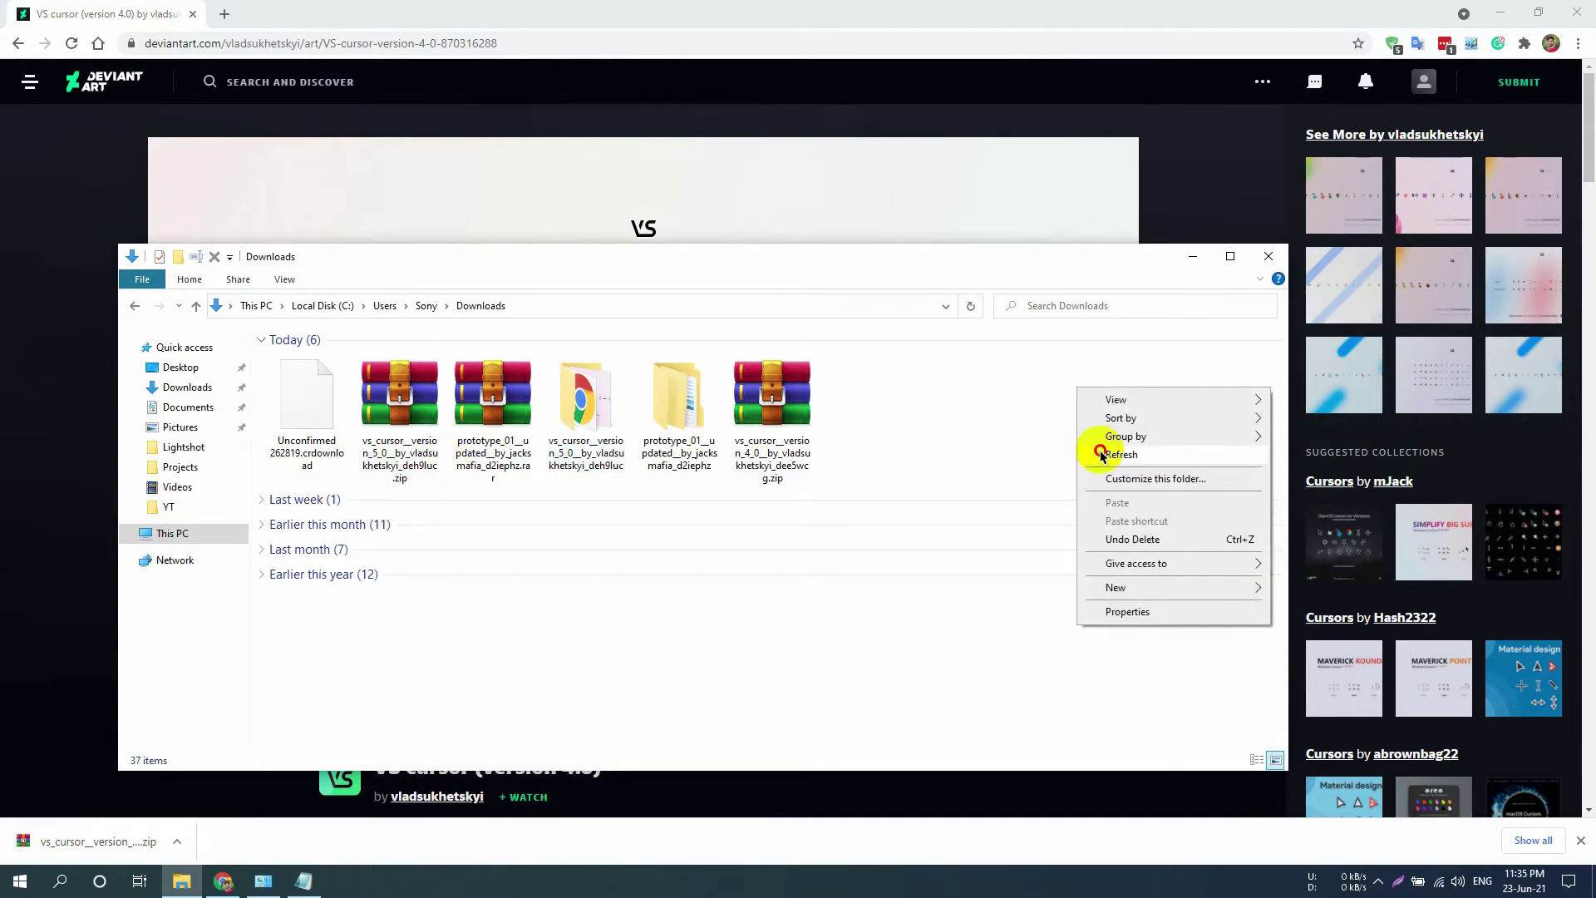
left_click(1102, 453)
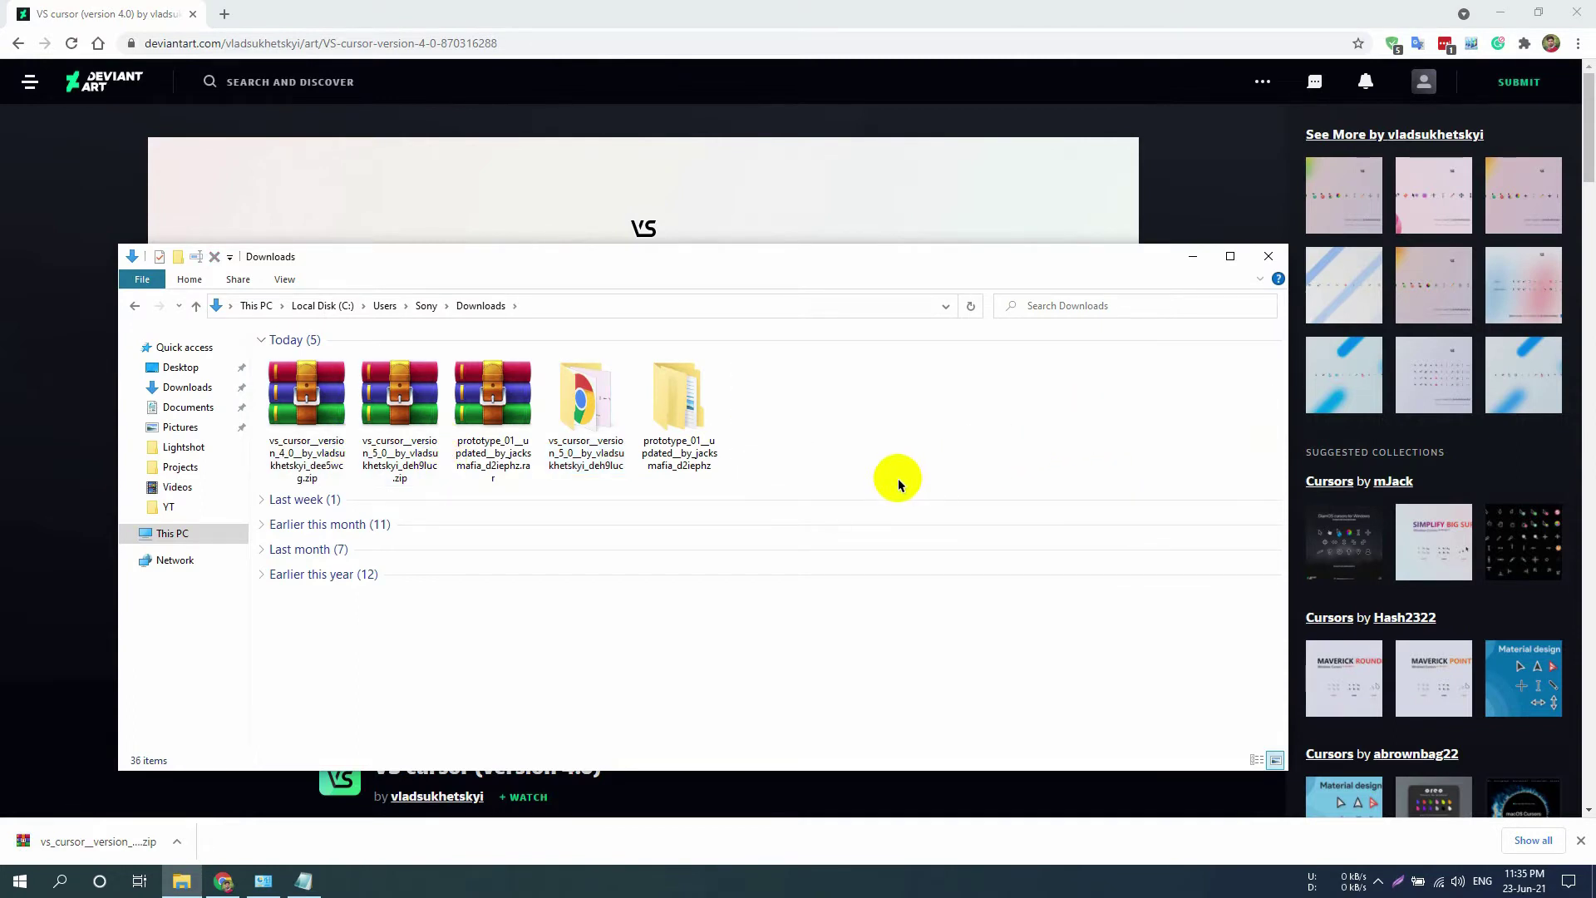
left_click(318, 433)
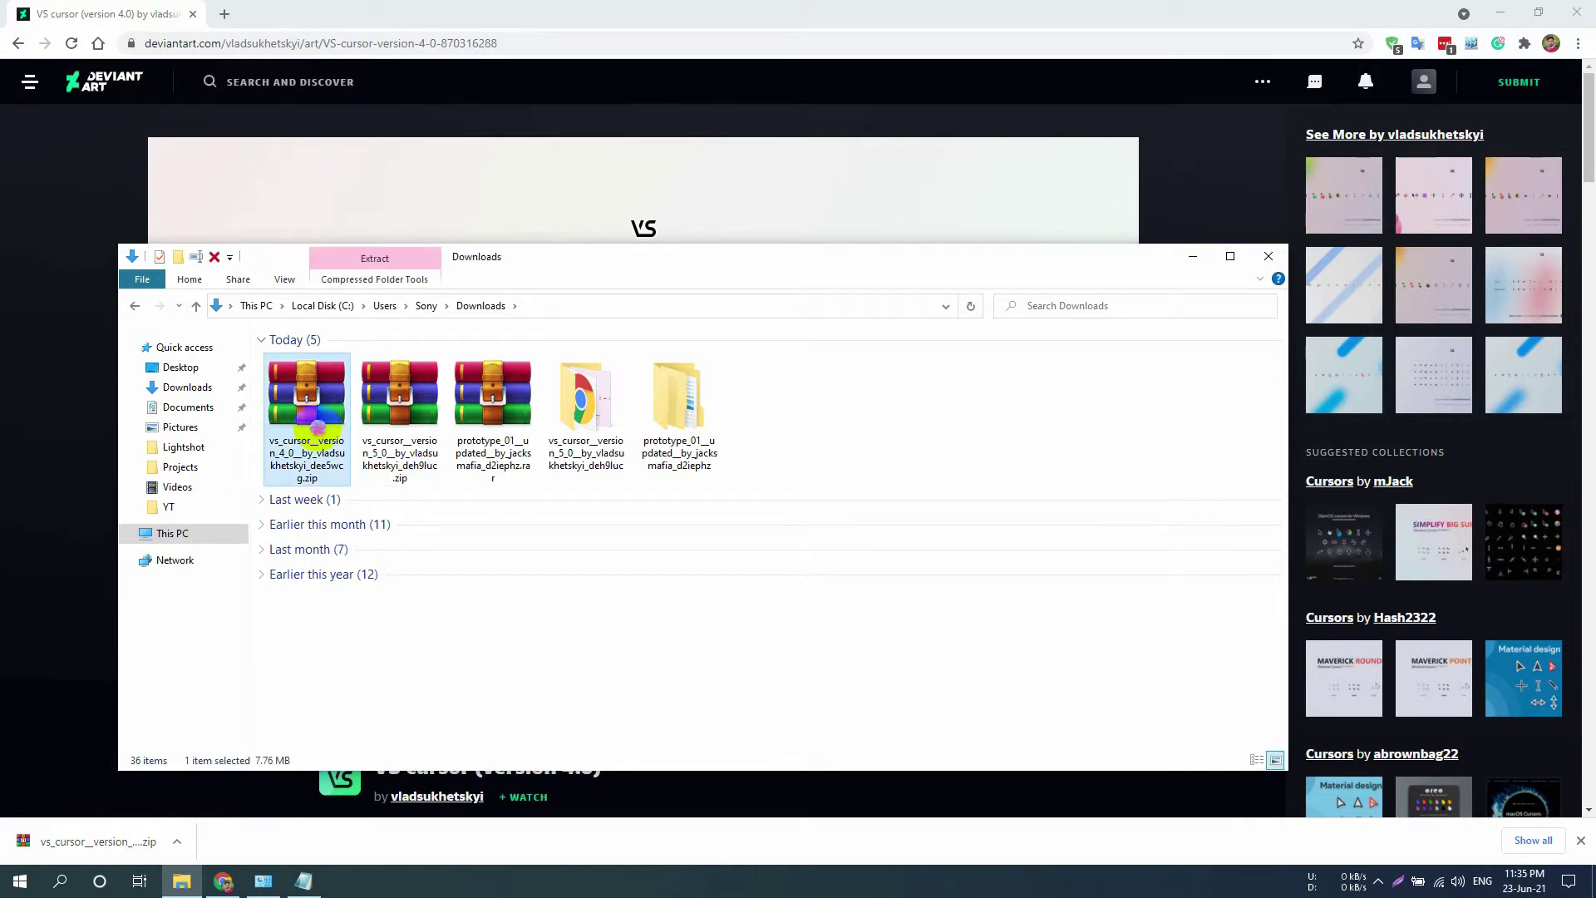
- Extract the 4.0 zip and open its VS 4.0 (with shadow) folder
right_click(318, 427)
left_click(423, 531)
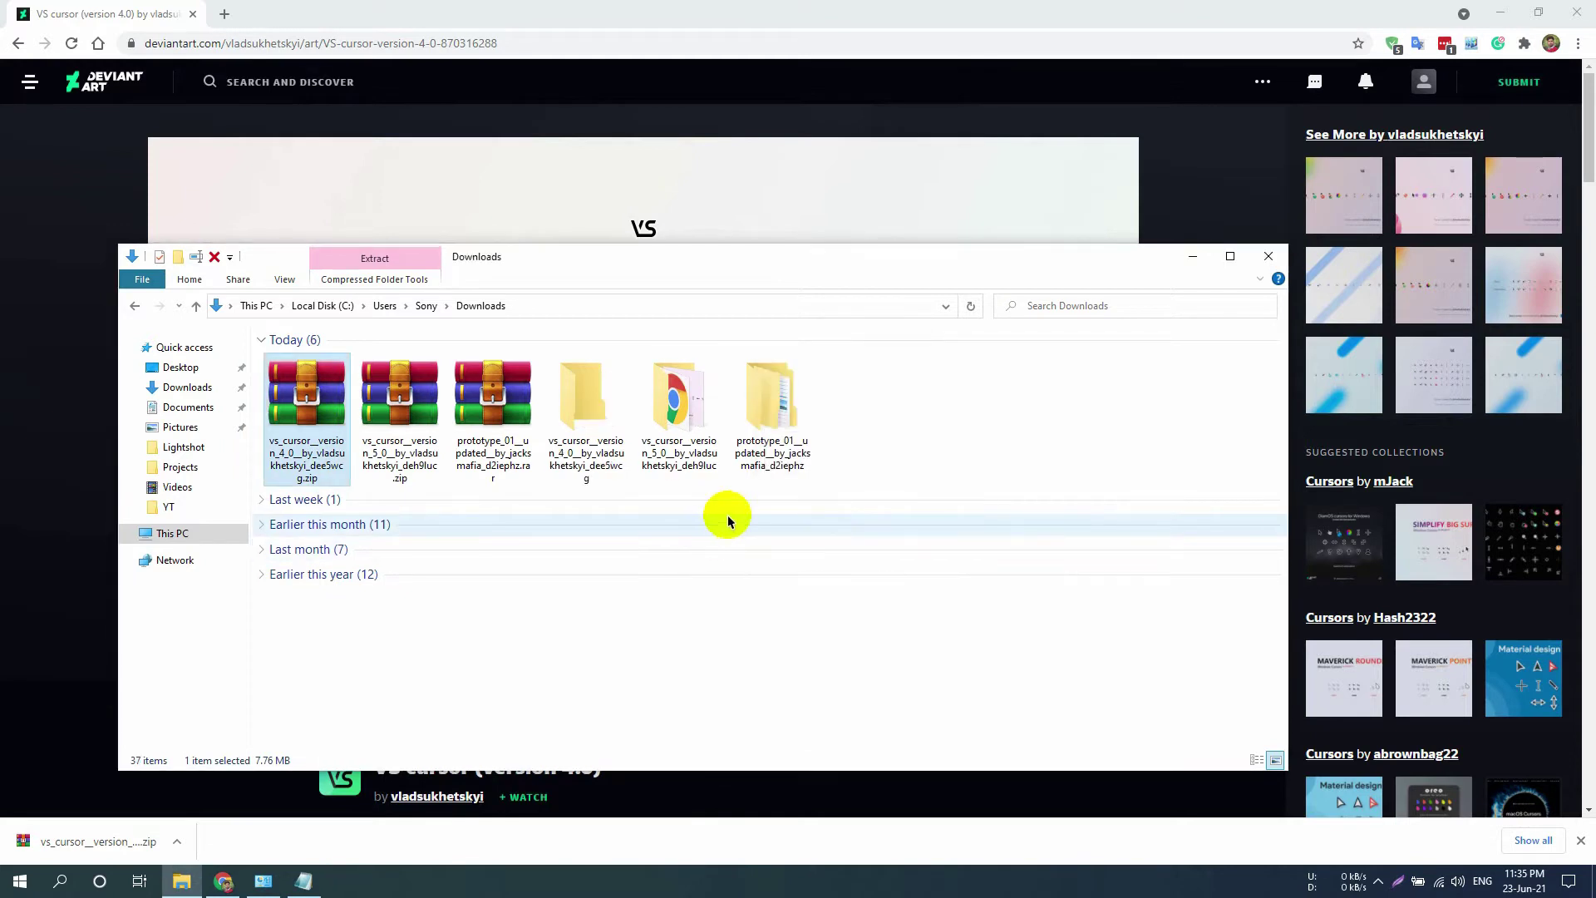
double_click(598, 441)
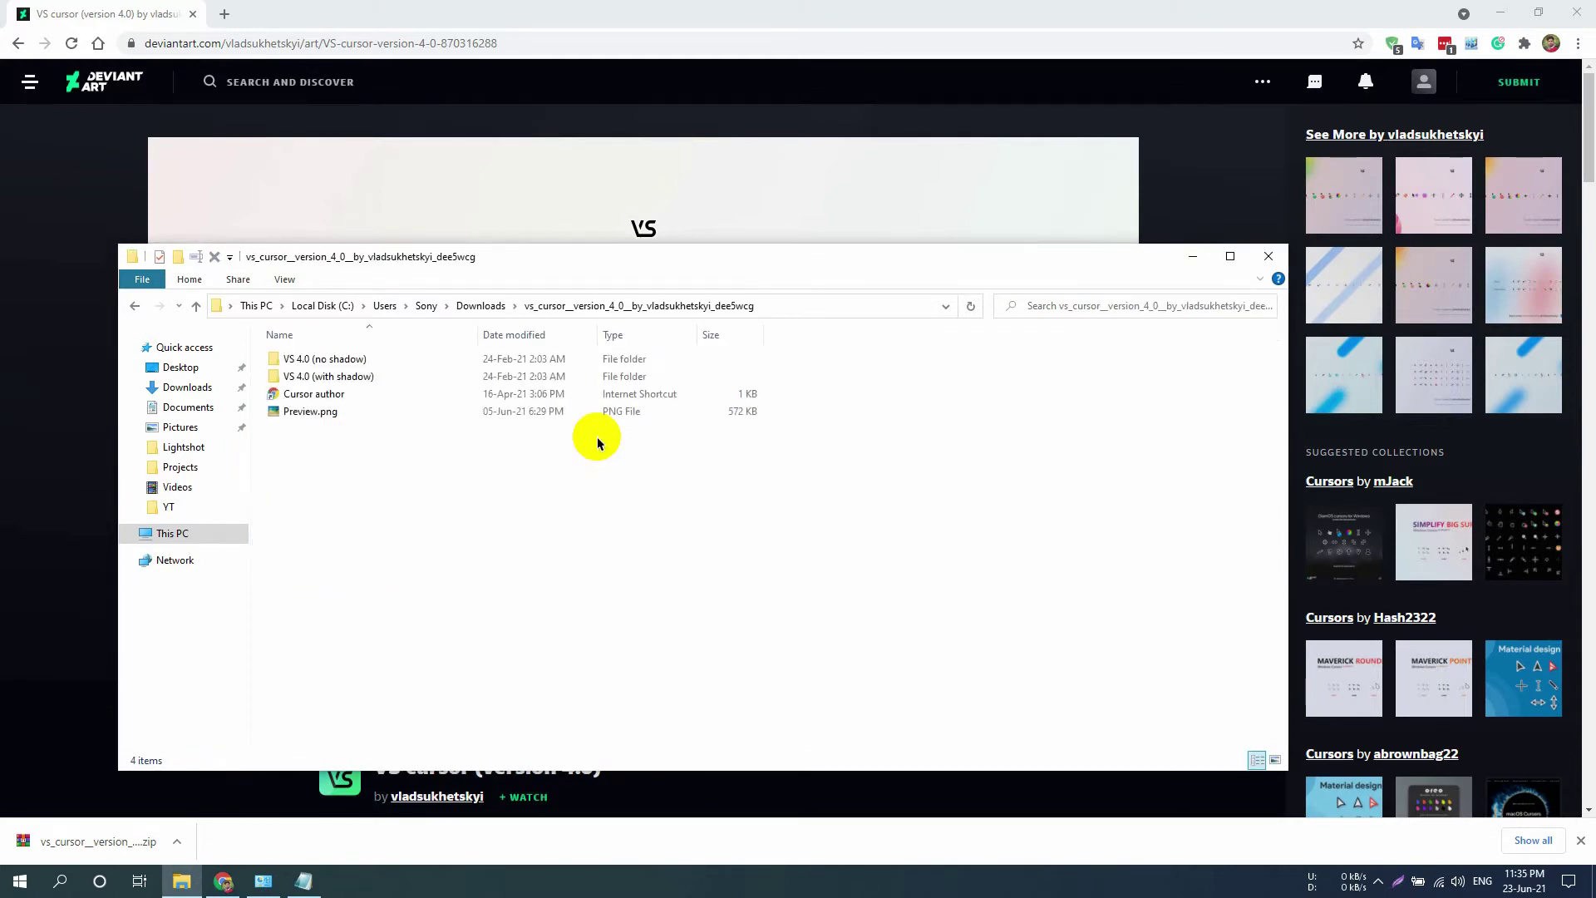
double_click(382, 377)
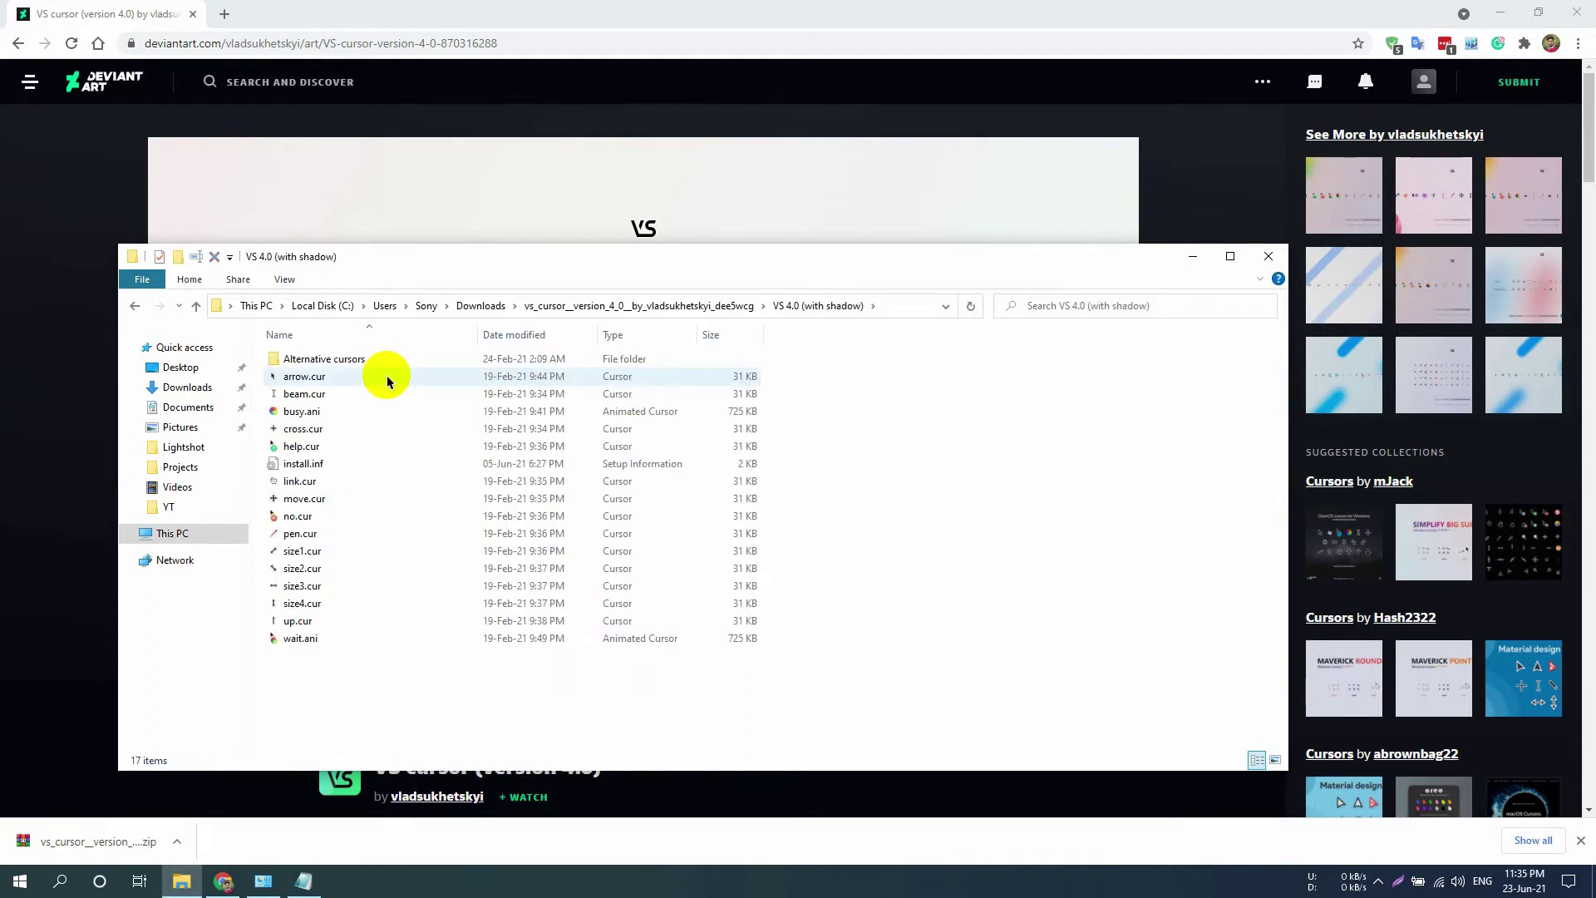
- Install the VS 4.0 cursor set from install.inf
left_click(351, 470)
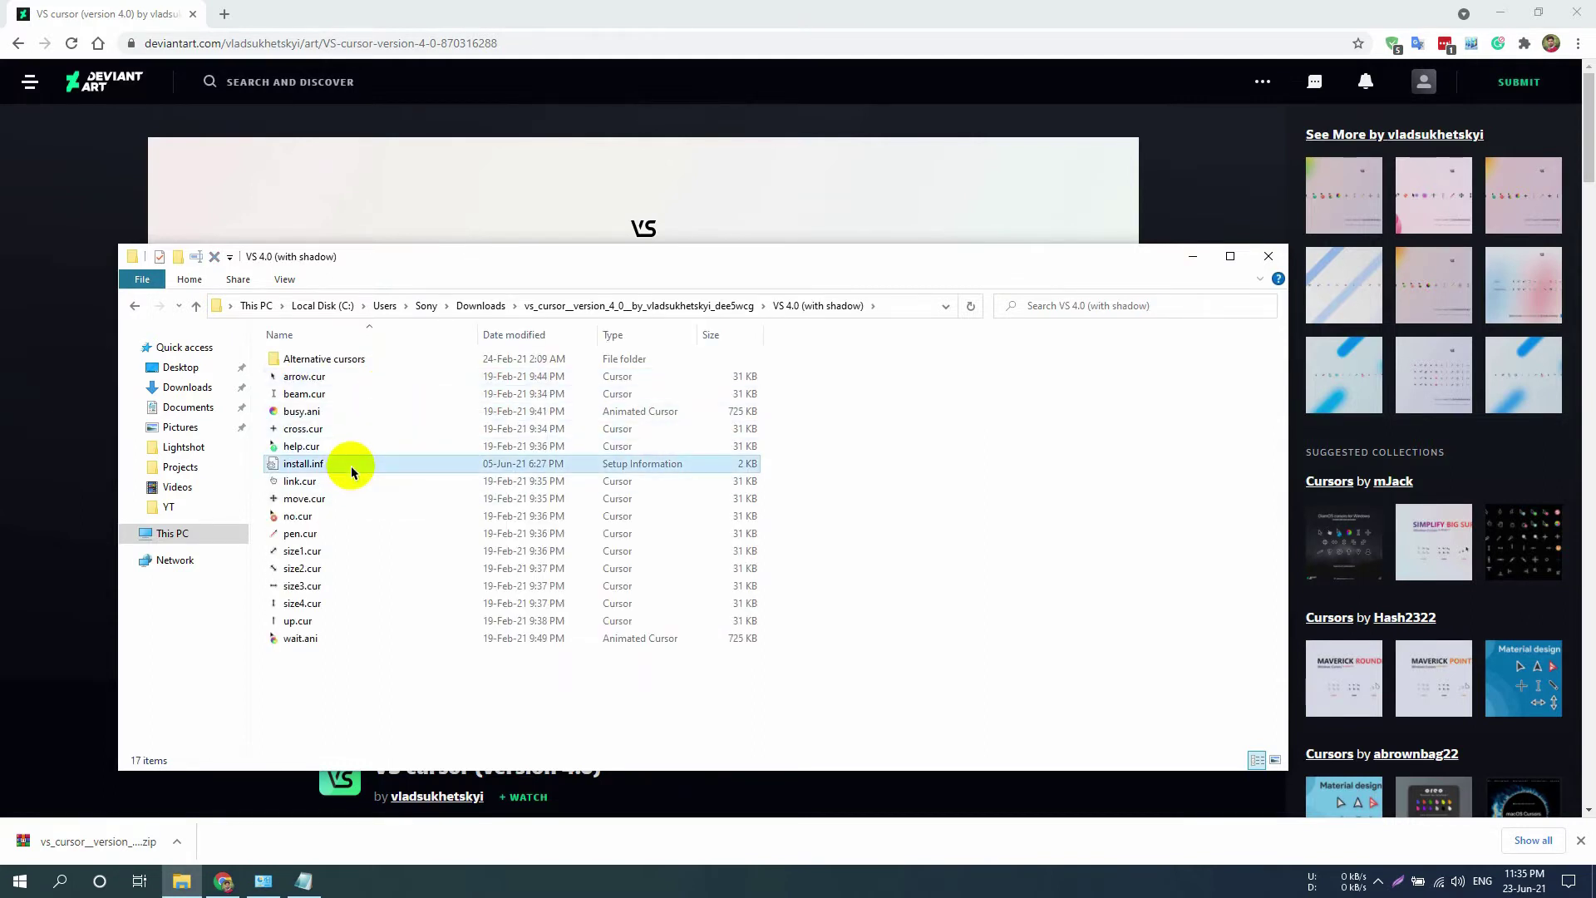
right_click(350, 465)
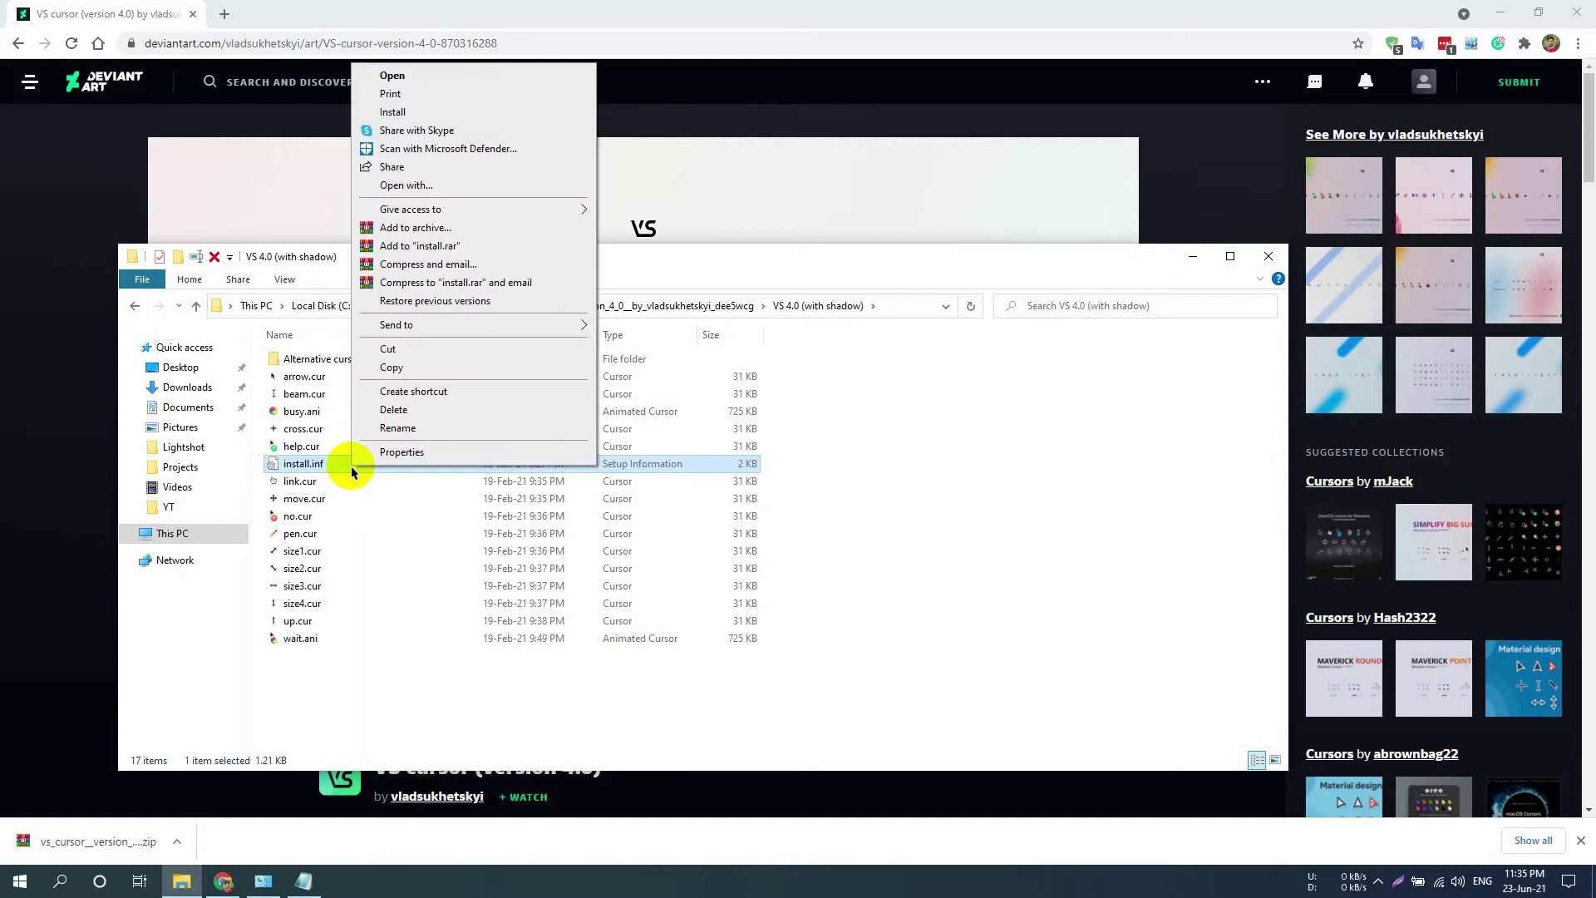
left_click(452, 113)
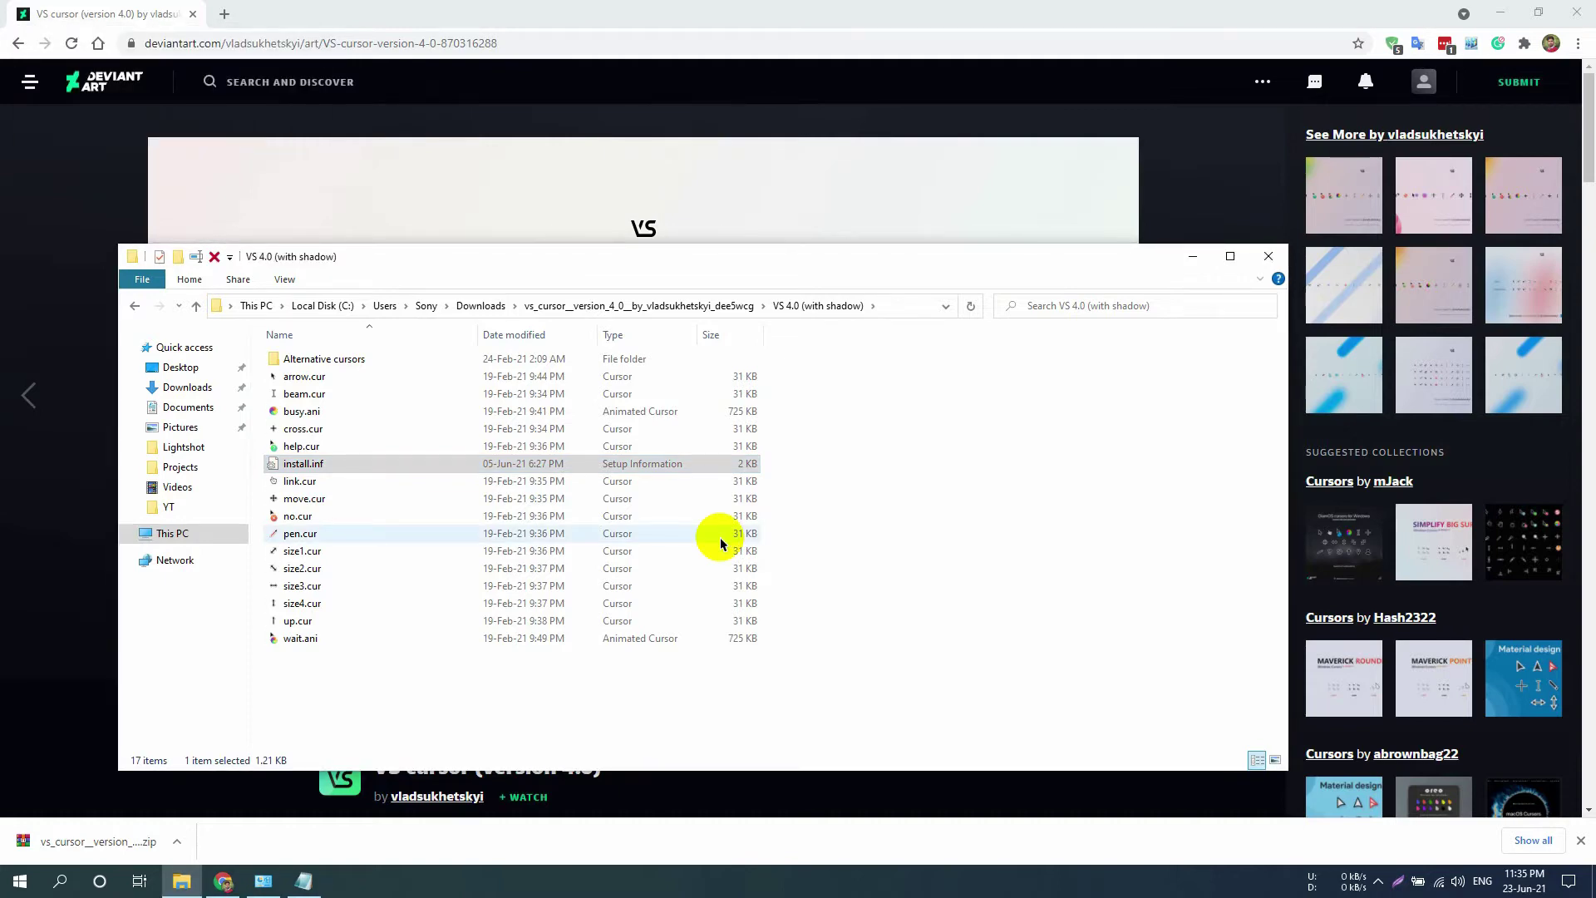
- Choose VS 4.0 (with shadow) as the Pointers scheme, apply it replacing the current one, and close with OK
left_click(266, 881)
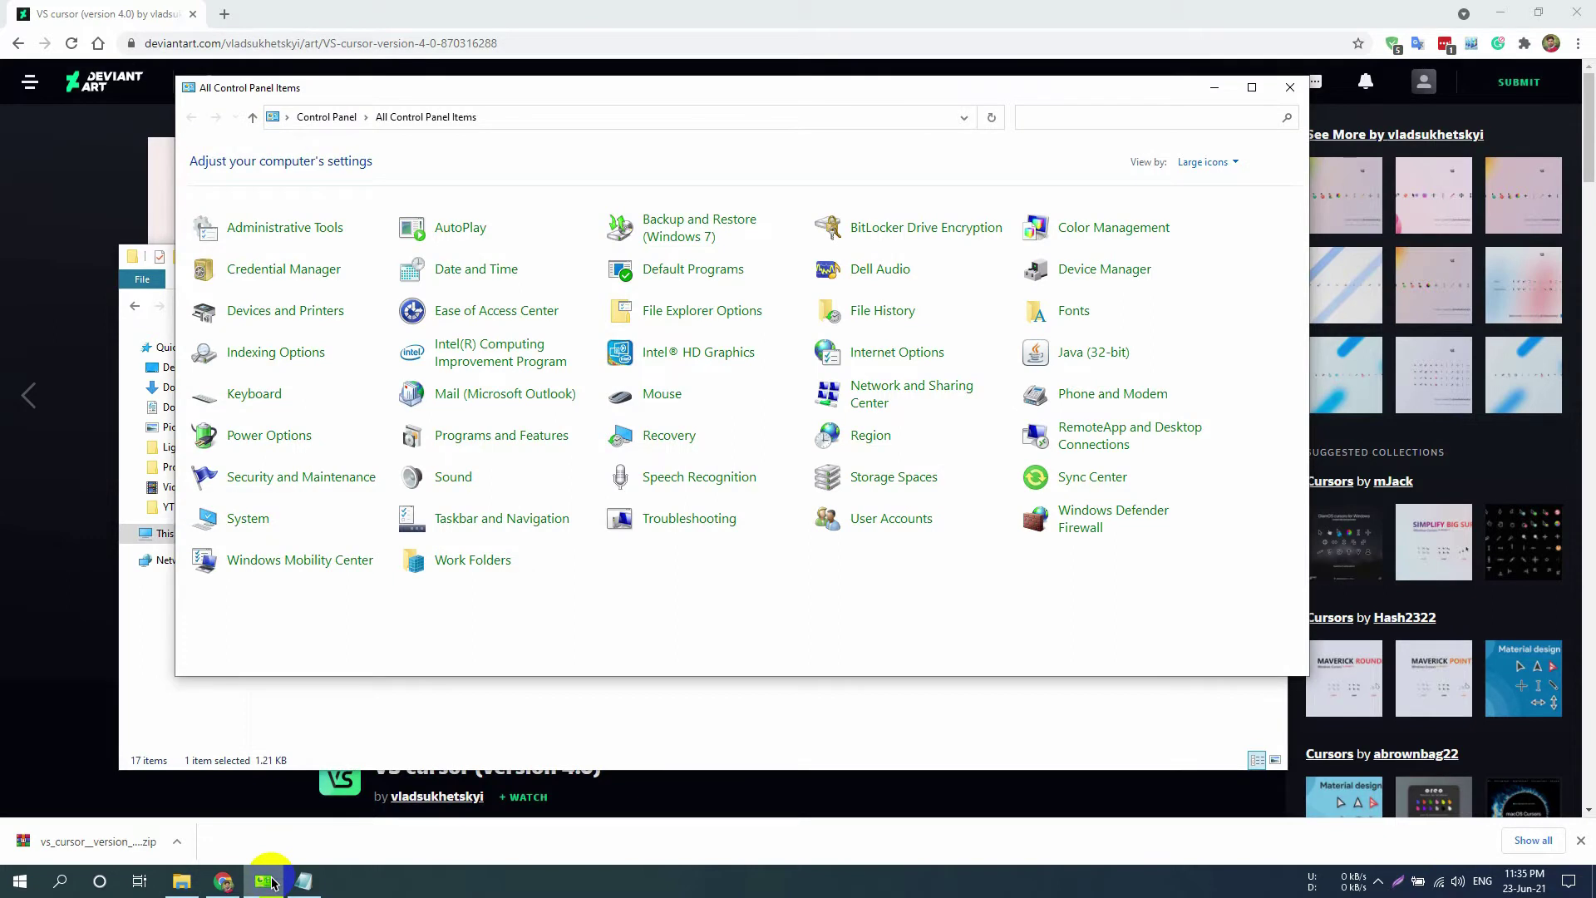
left_click(658, 396)
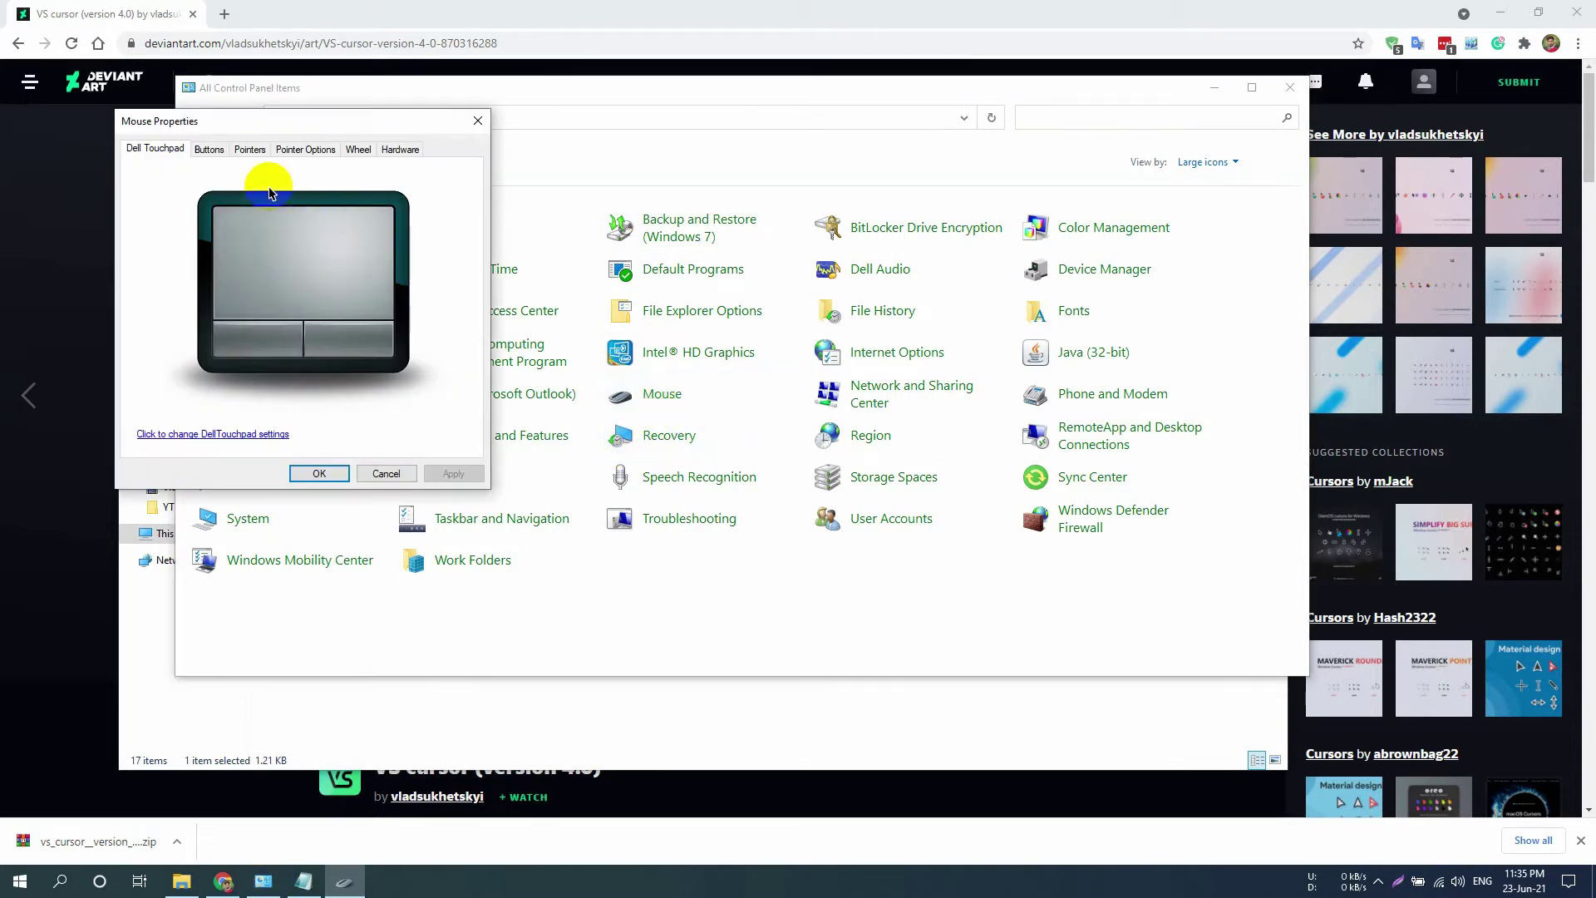
left_click(249, 149)
left_click(309, 195)
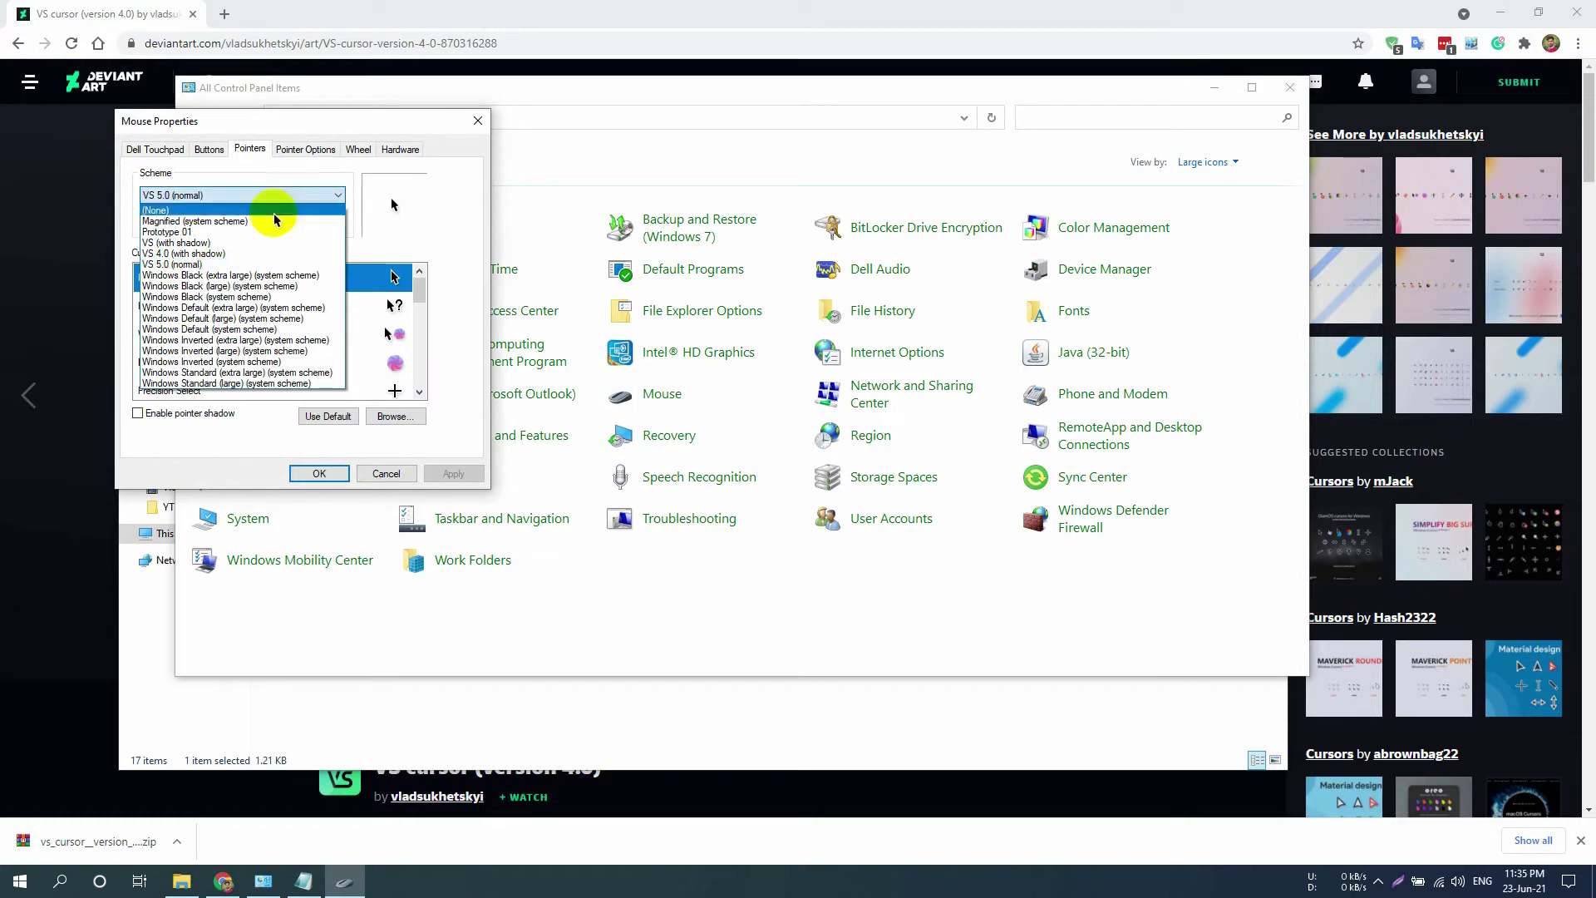
left_click(245, 254)
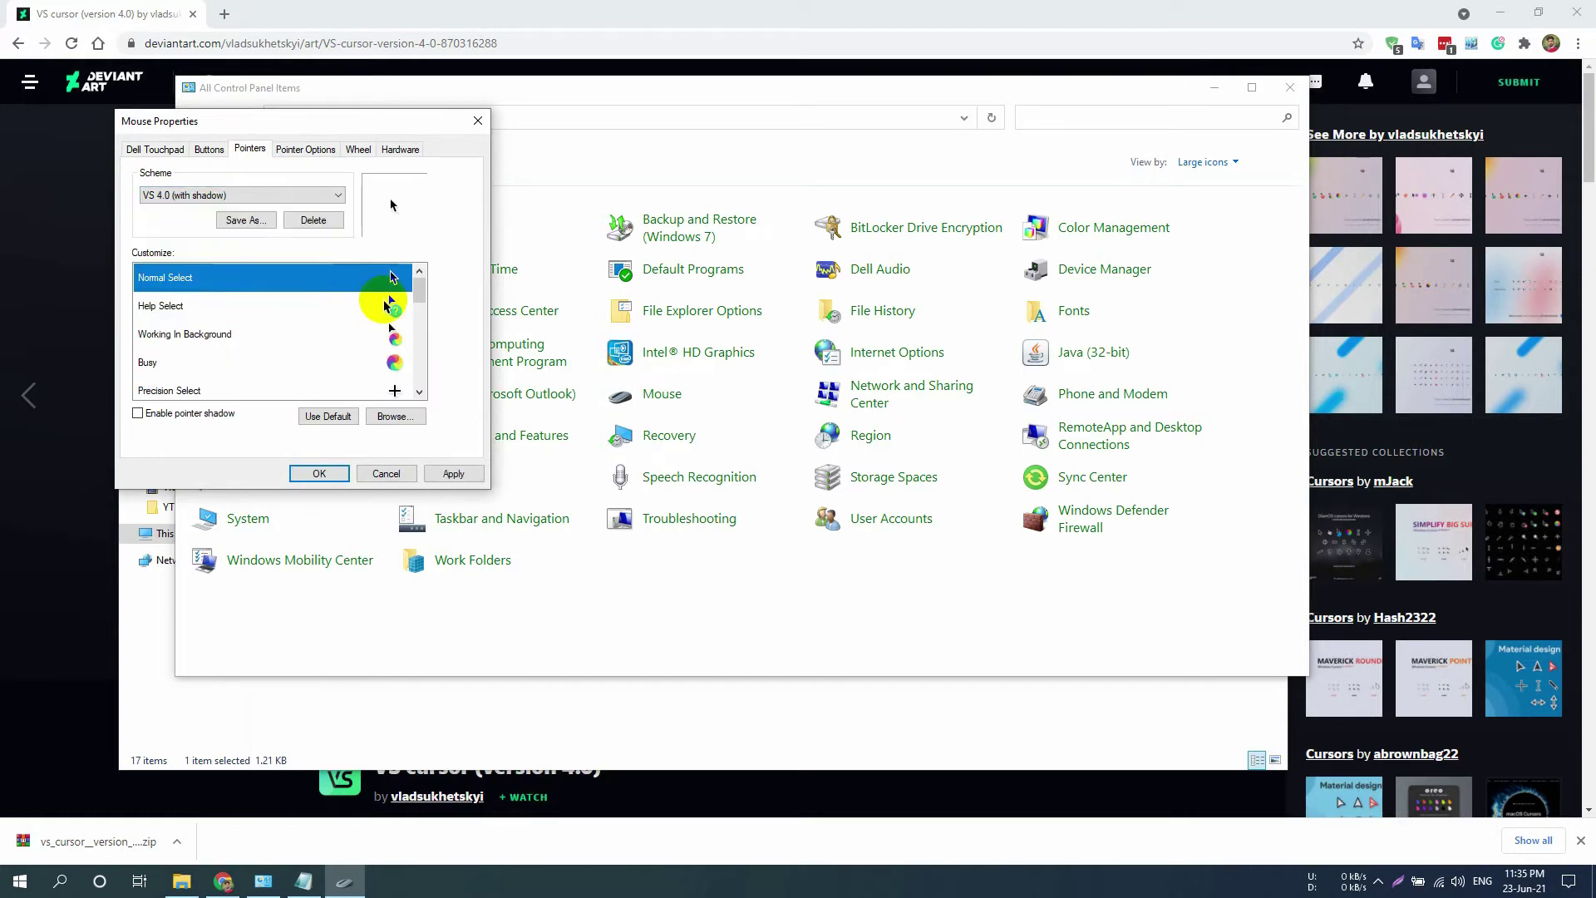
scroll(385, 302, "down", 2)
scroll(384, 306, "up", 2)
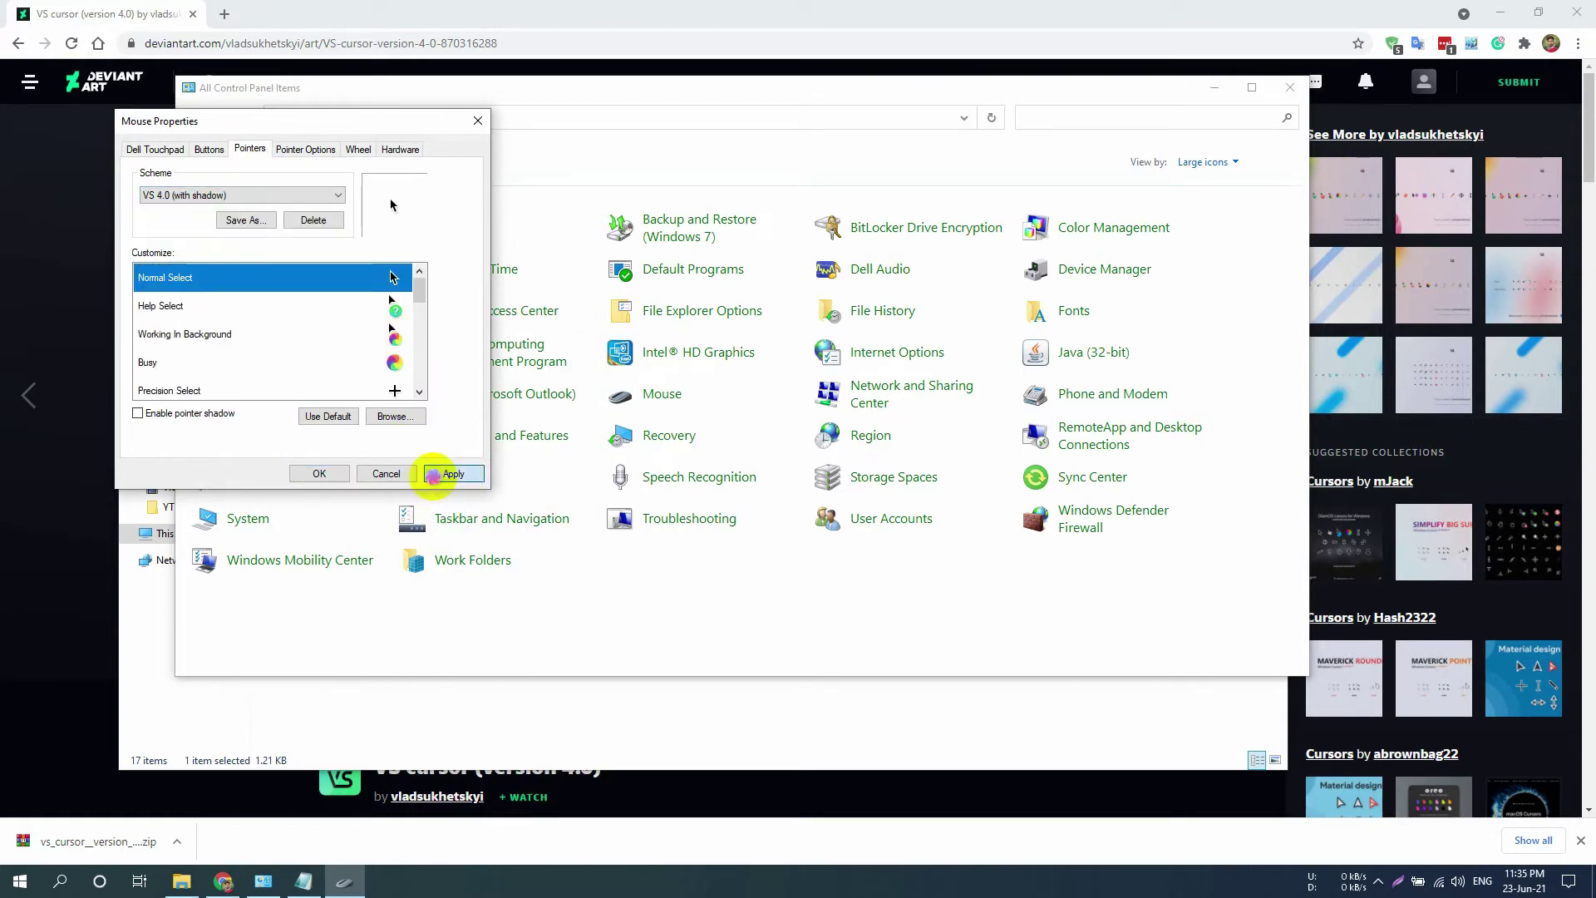
left_click(433, 474)
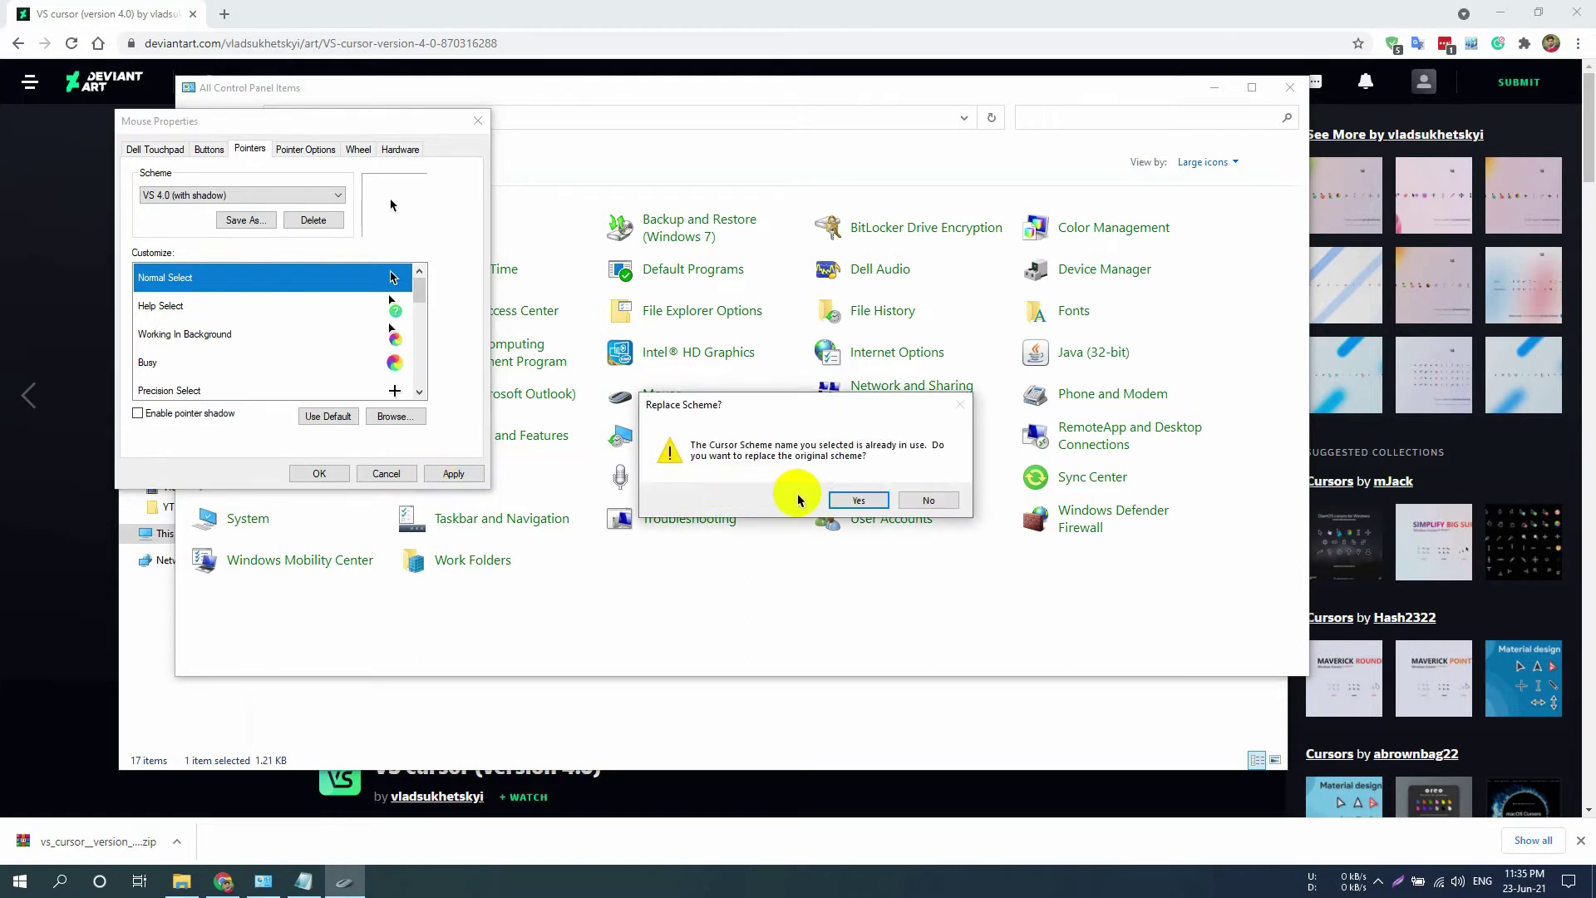
left_click(852, 502)
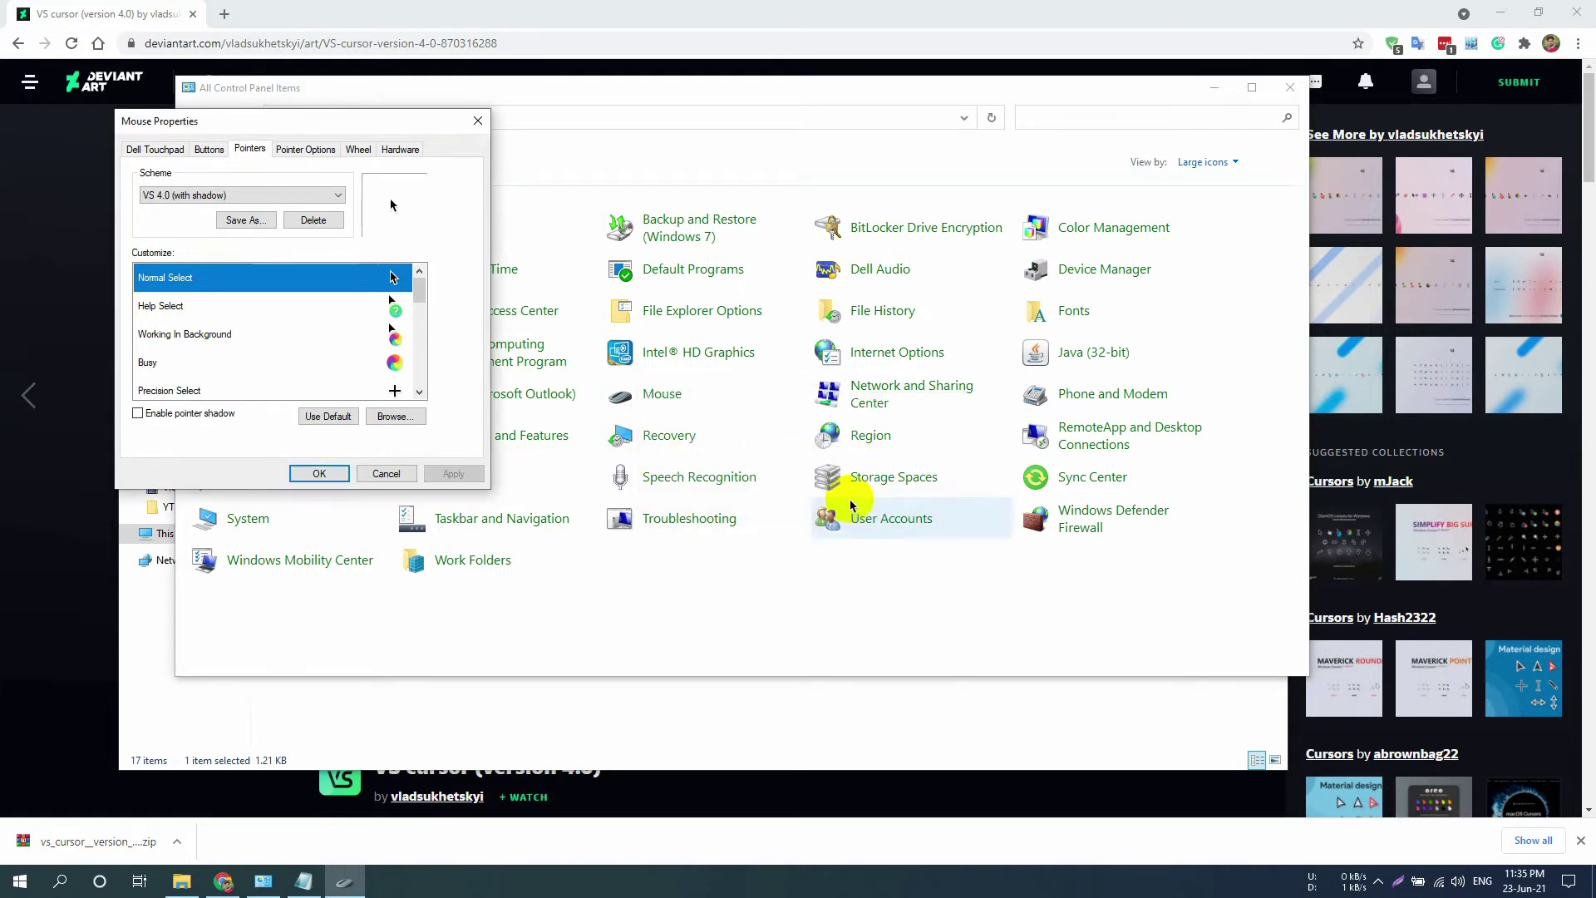
left_click(321, 473)
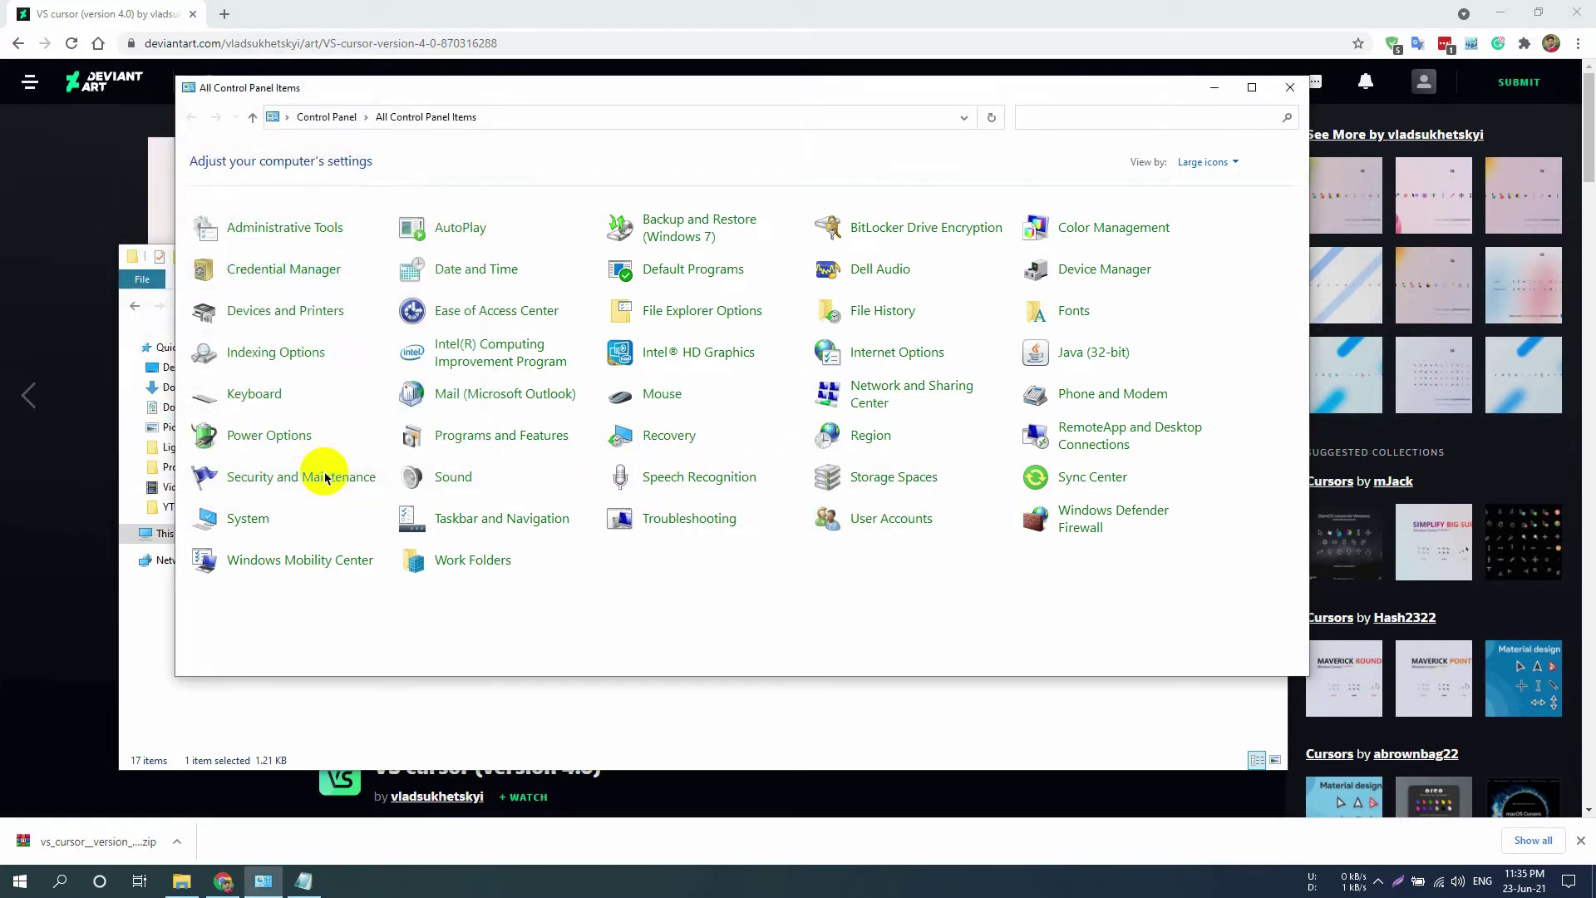
- Copy the VS cursor 5.2 link from Notepad and load it in Chrome
left_click(287, 881)
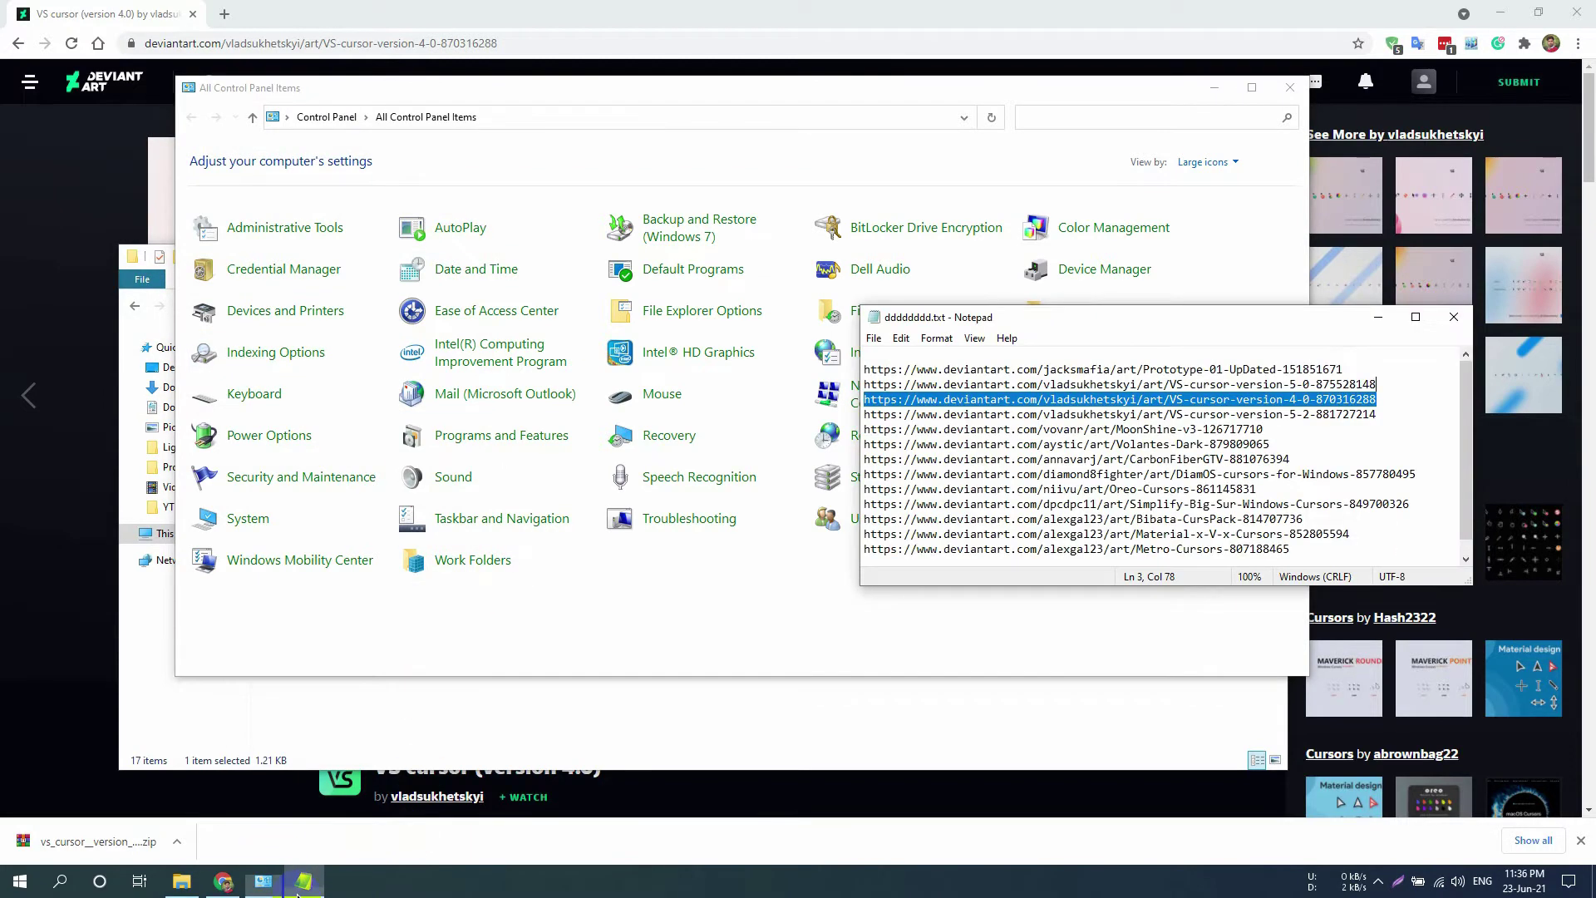
triple_click(1387, 411)
key("ctrl+c")
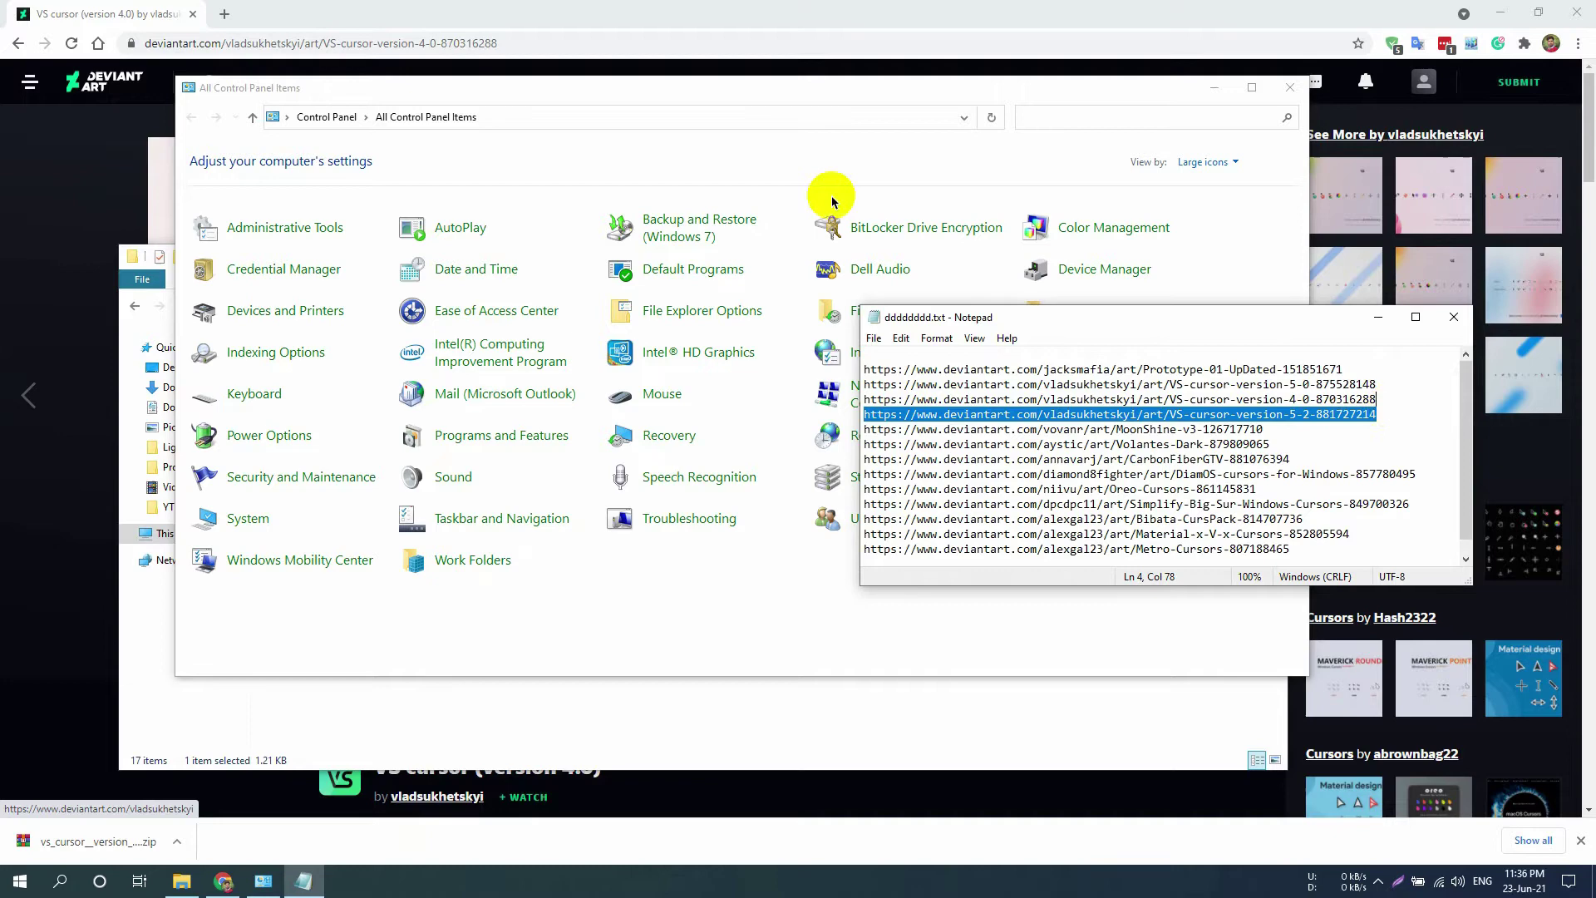
left_click(427, 42)
key("ctrl+v")
key("Return")
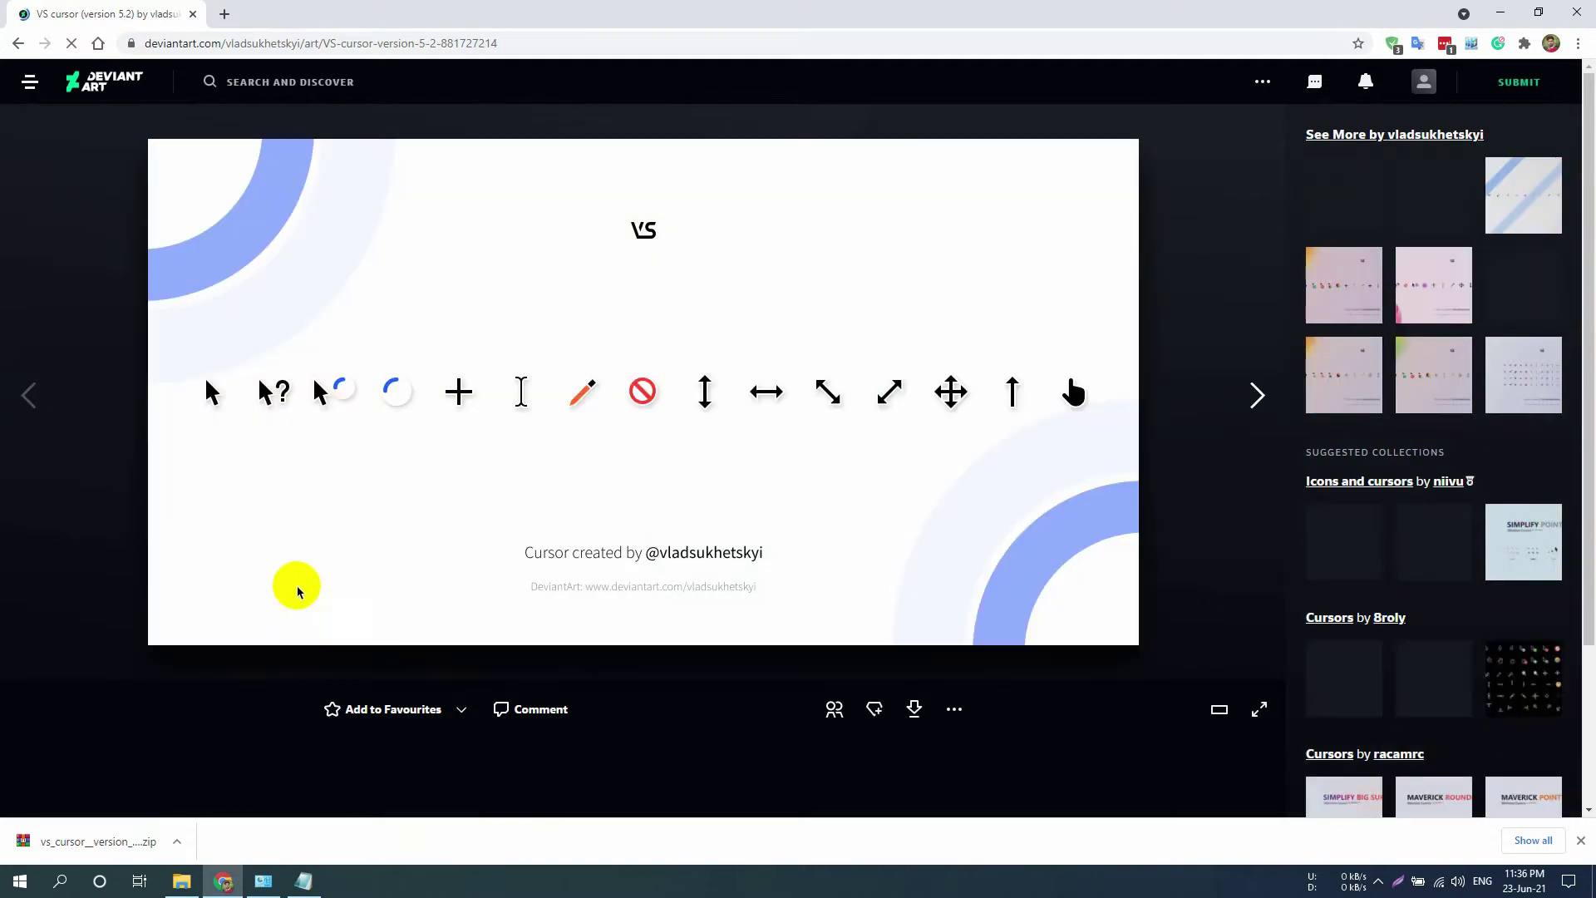
- Download the version 5.2 cursor zip and show it in its folder
left_click(914, 709)
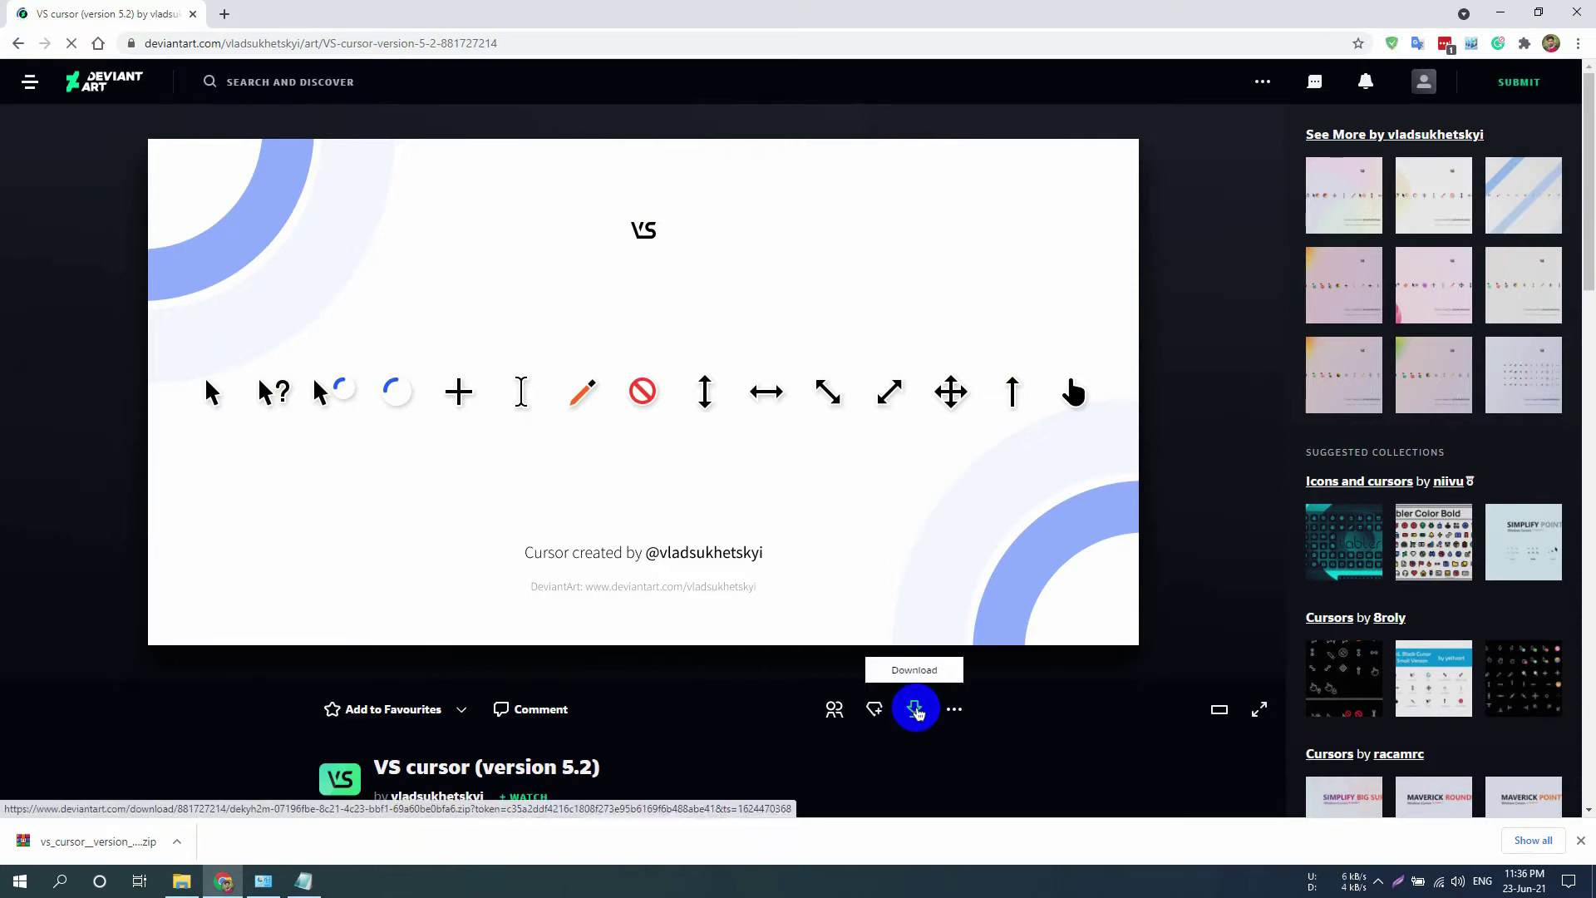
left_click(916, 711)
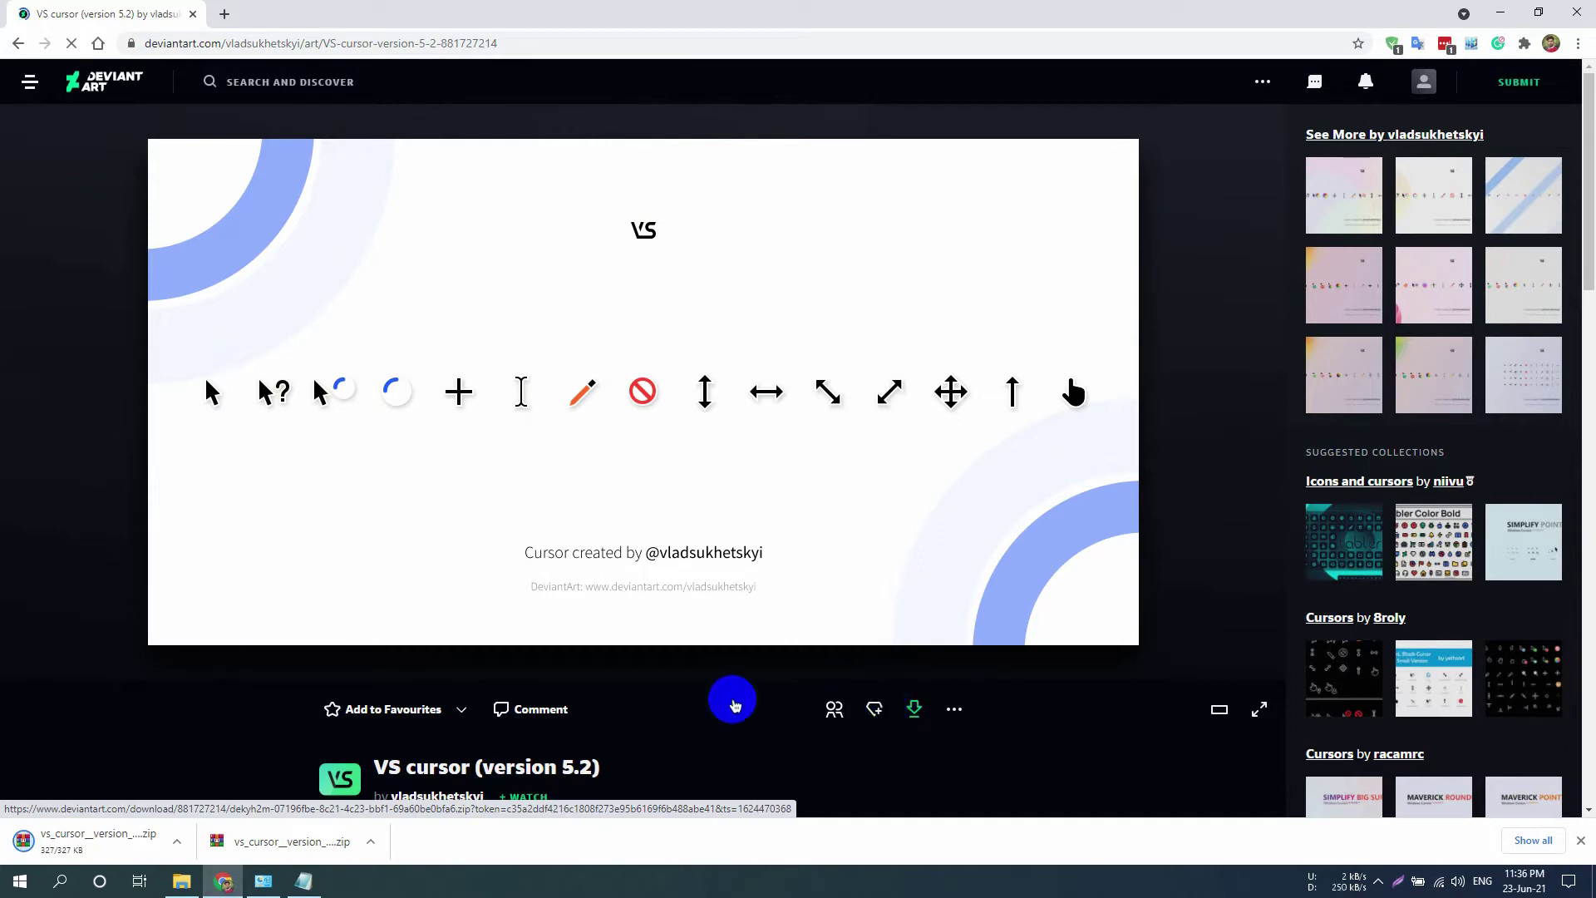
left_click(178, 841)
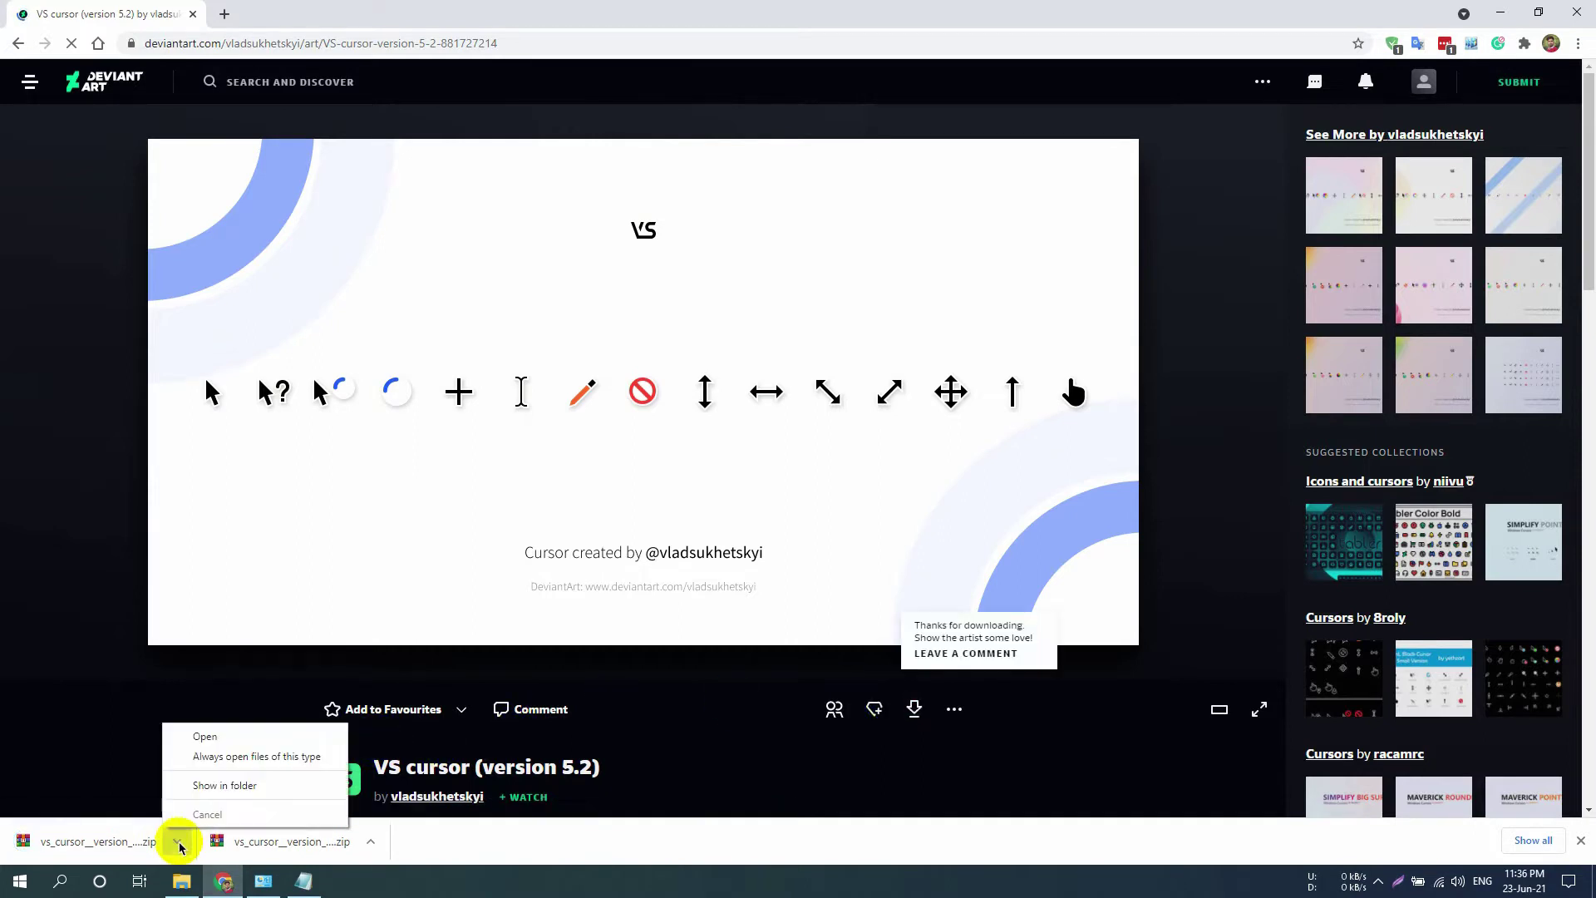
left_click(249, 786)
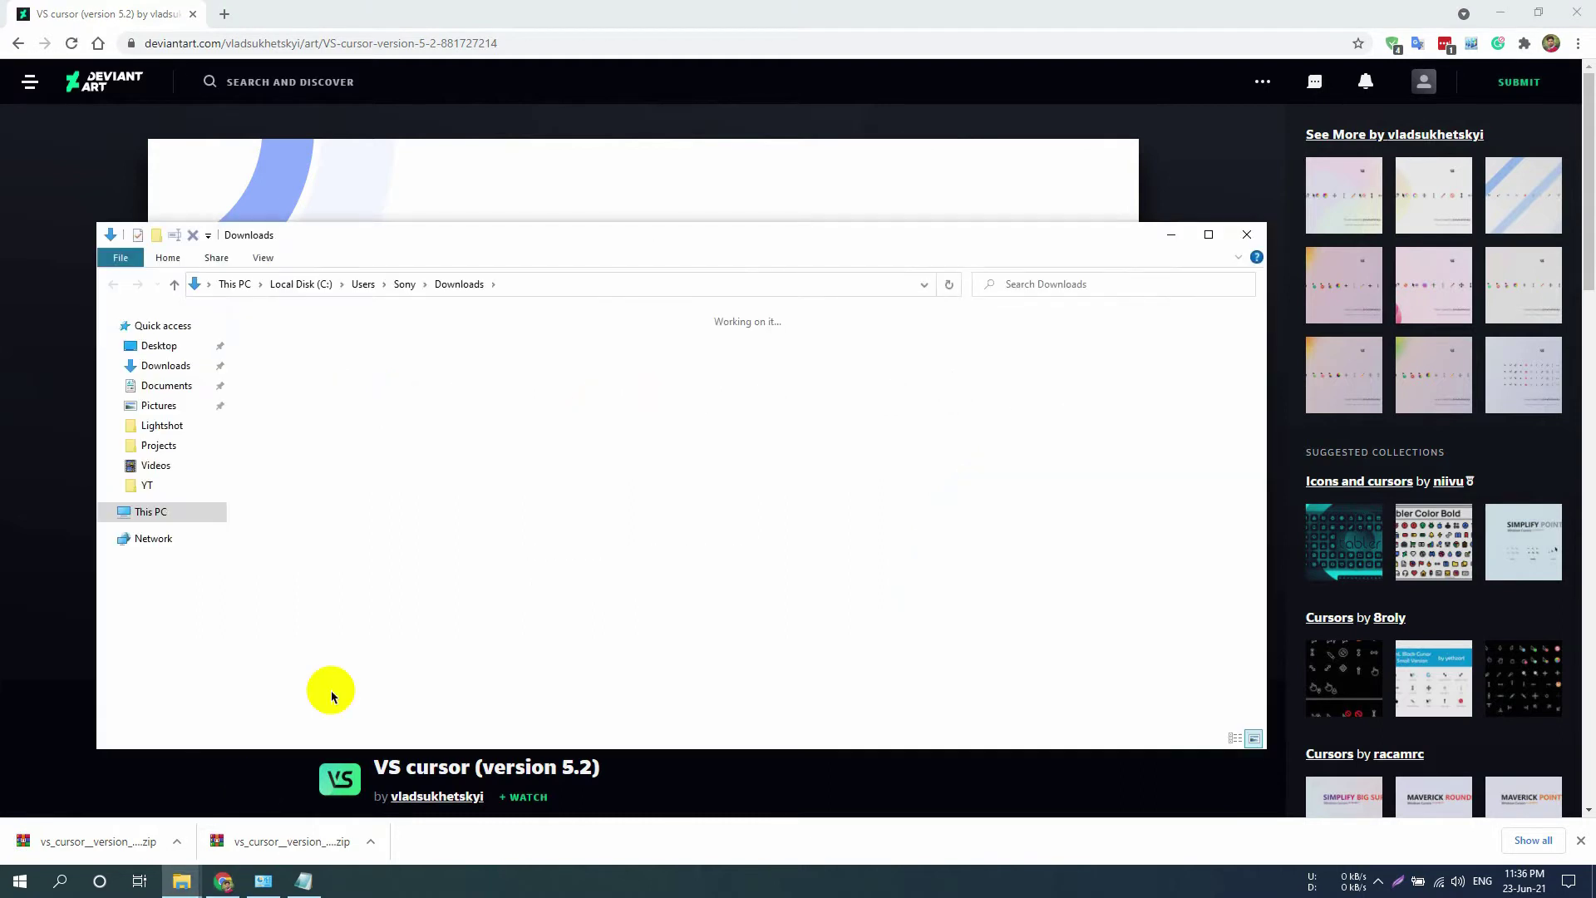
- Extract the 5.2 zip into its own folder and open its VS 5.2 subfolder
right_click(283, 411)
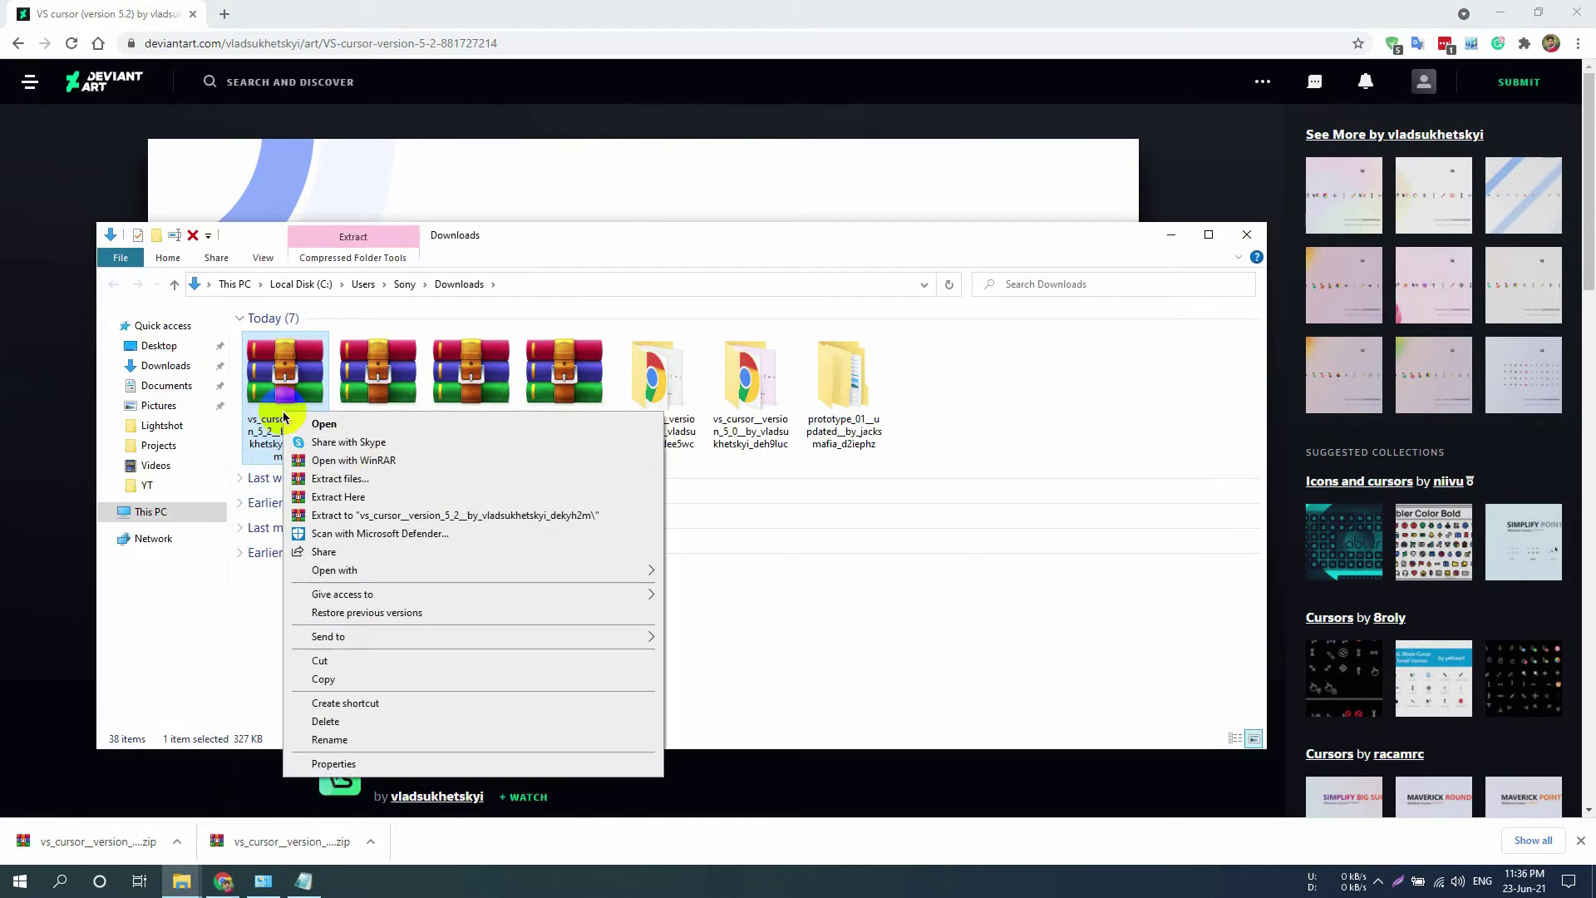
left_click(409, 517)
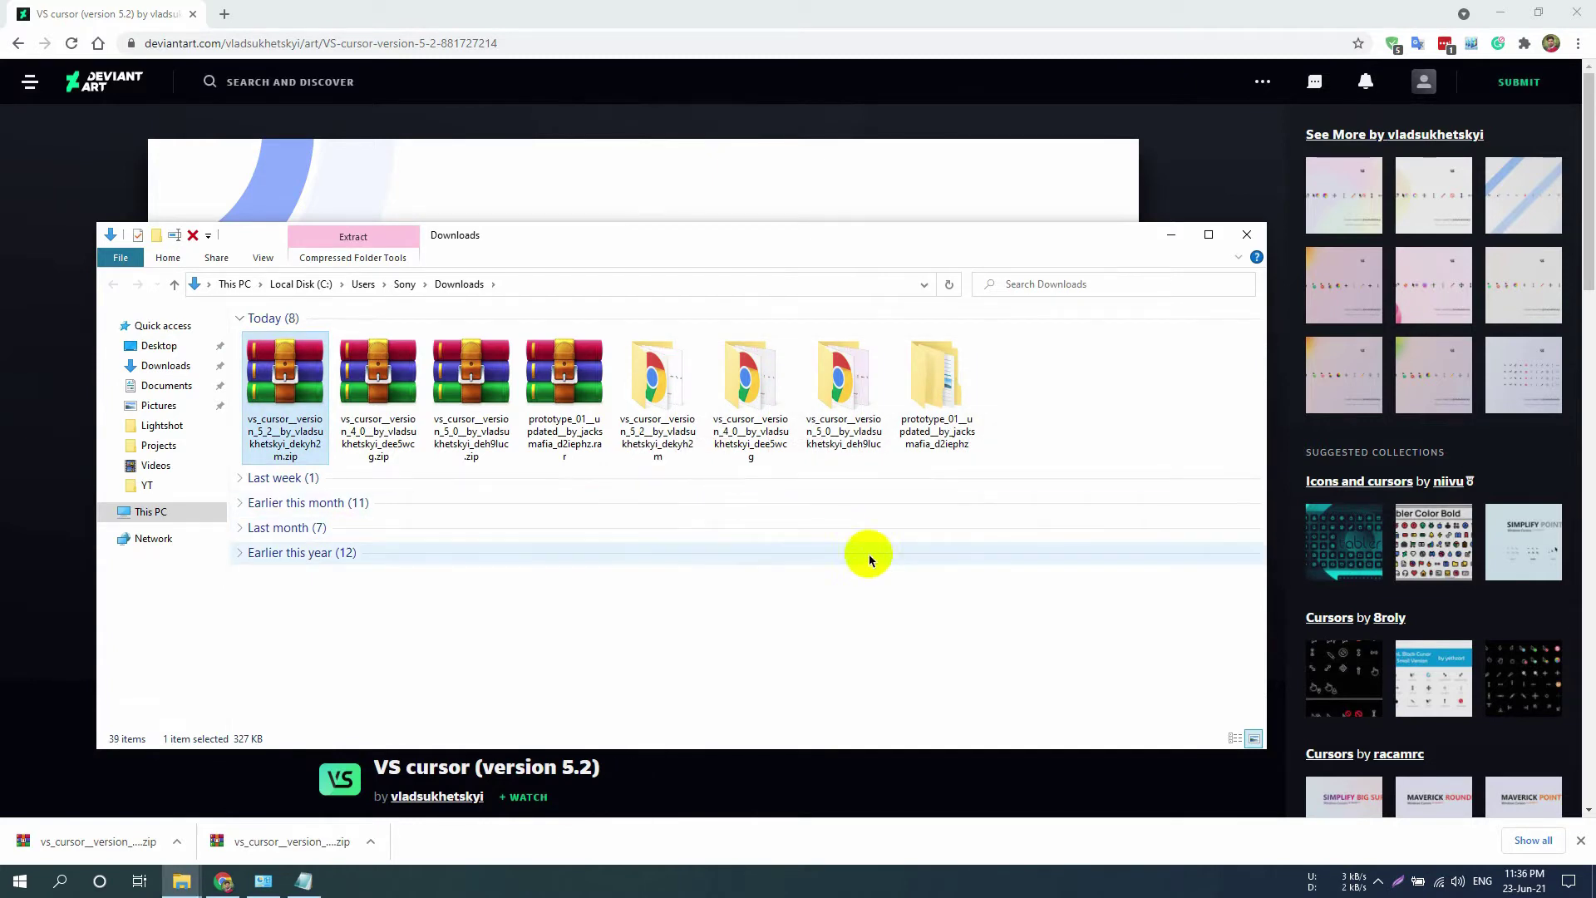
left_click(664, 429)
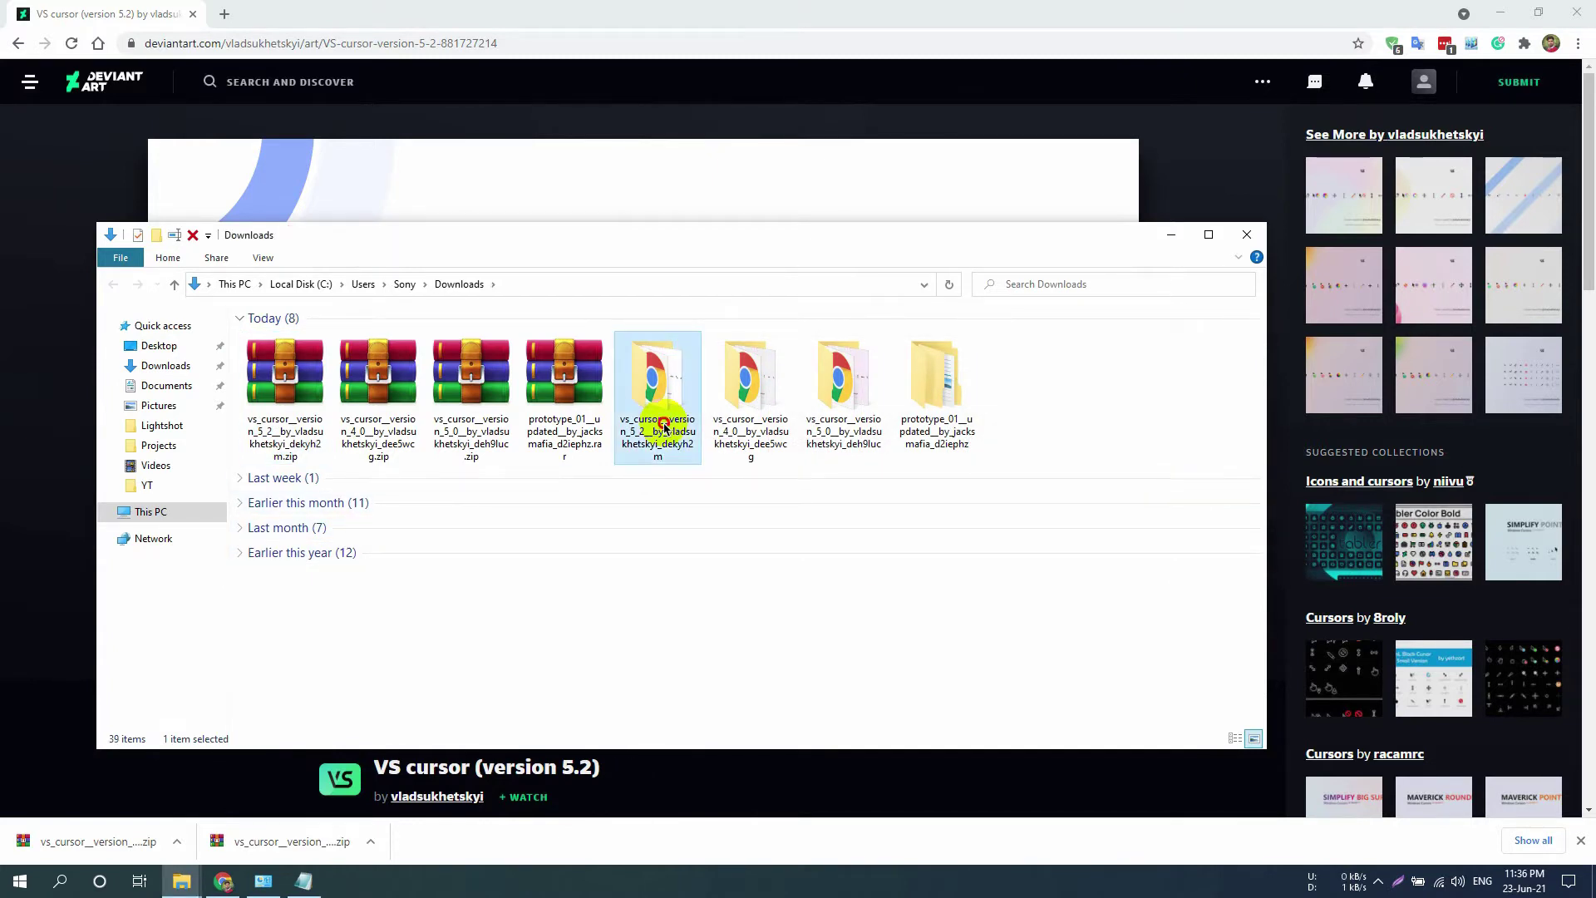
double_click(664, 429)
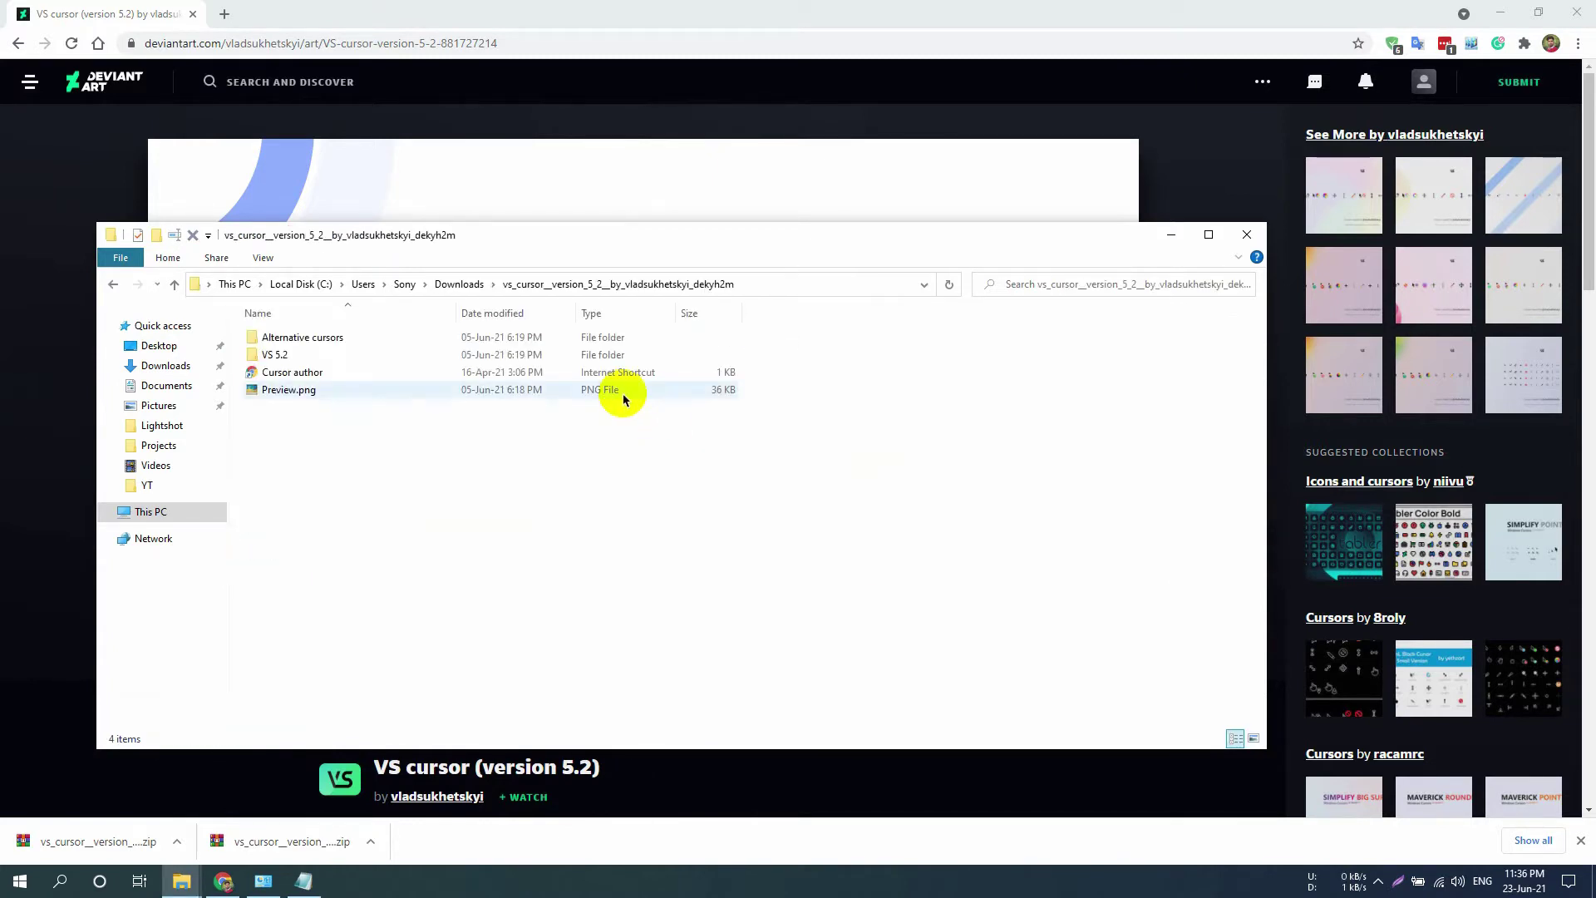
double_click(364, 355)
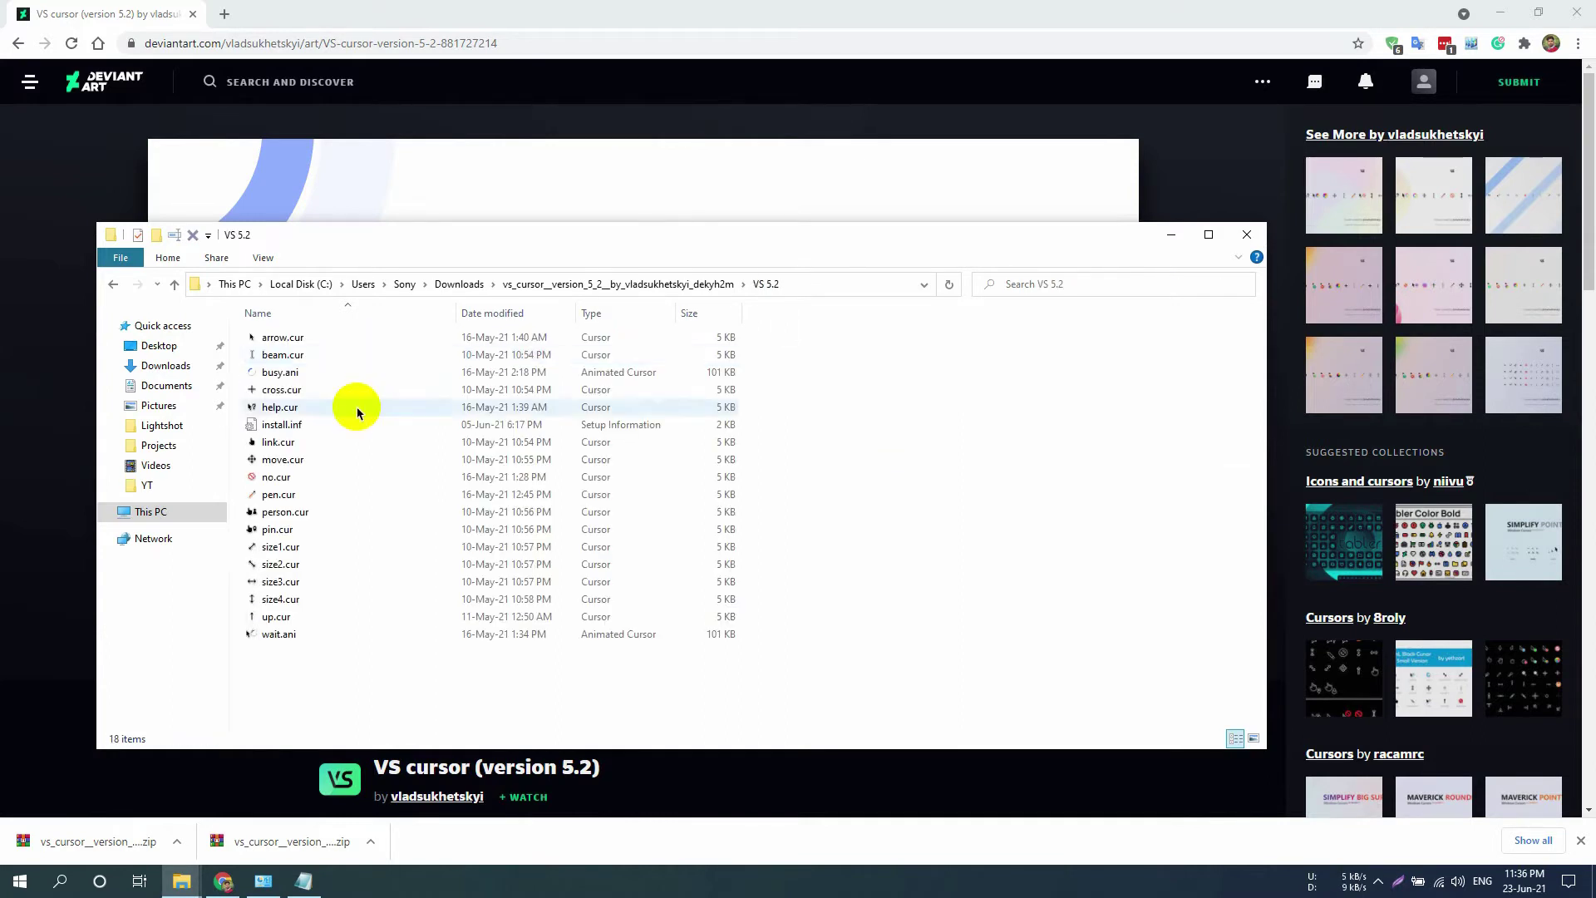
- Install the VS 5.2 cursor set from install.inf
left_click(321, 425)
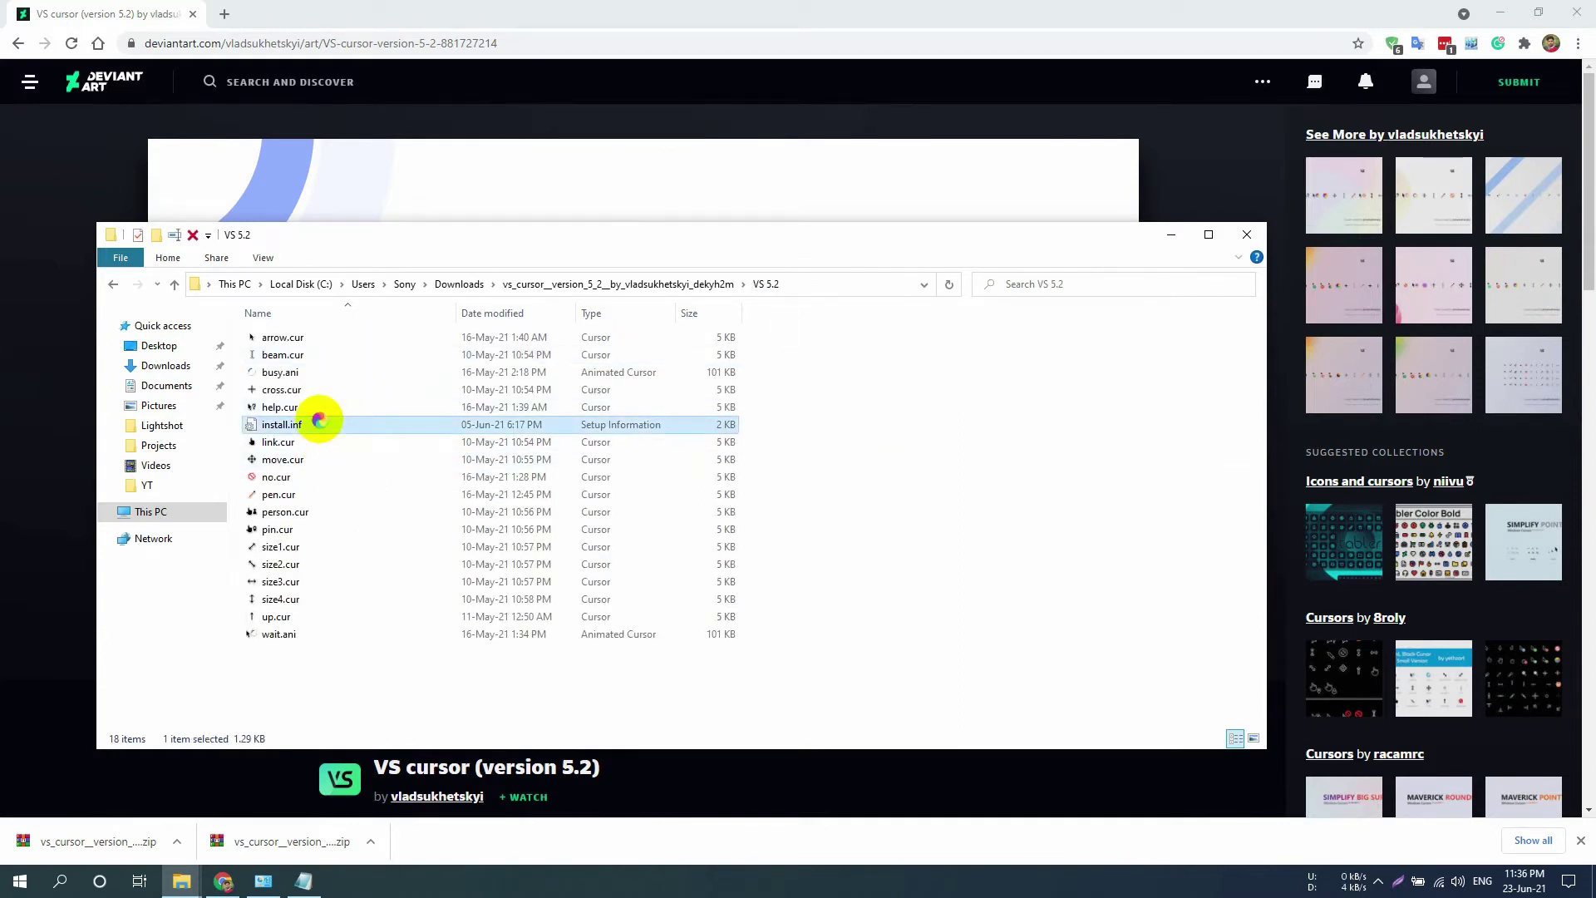
right_click(319, 421)
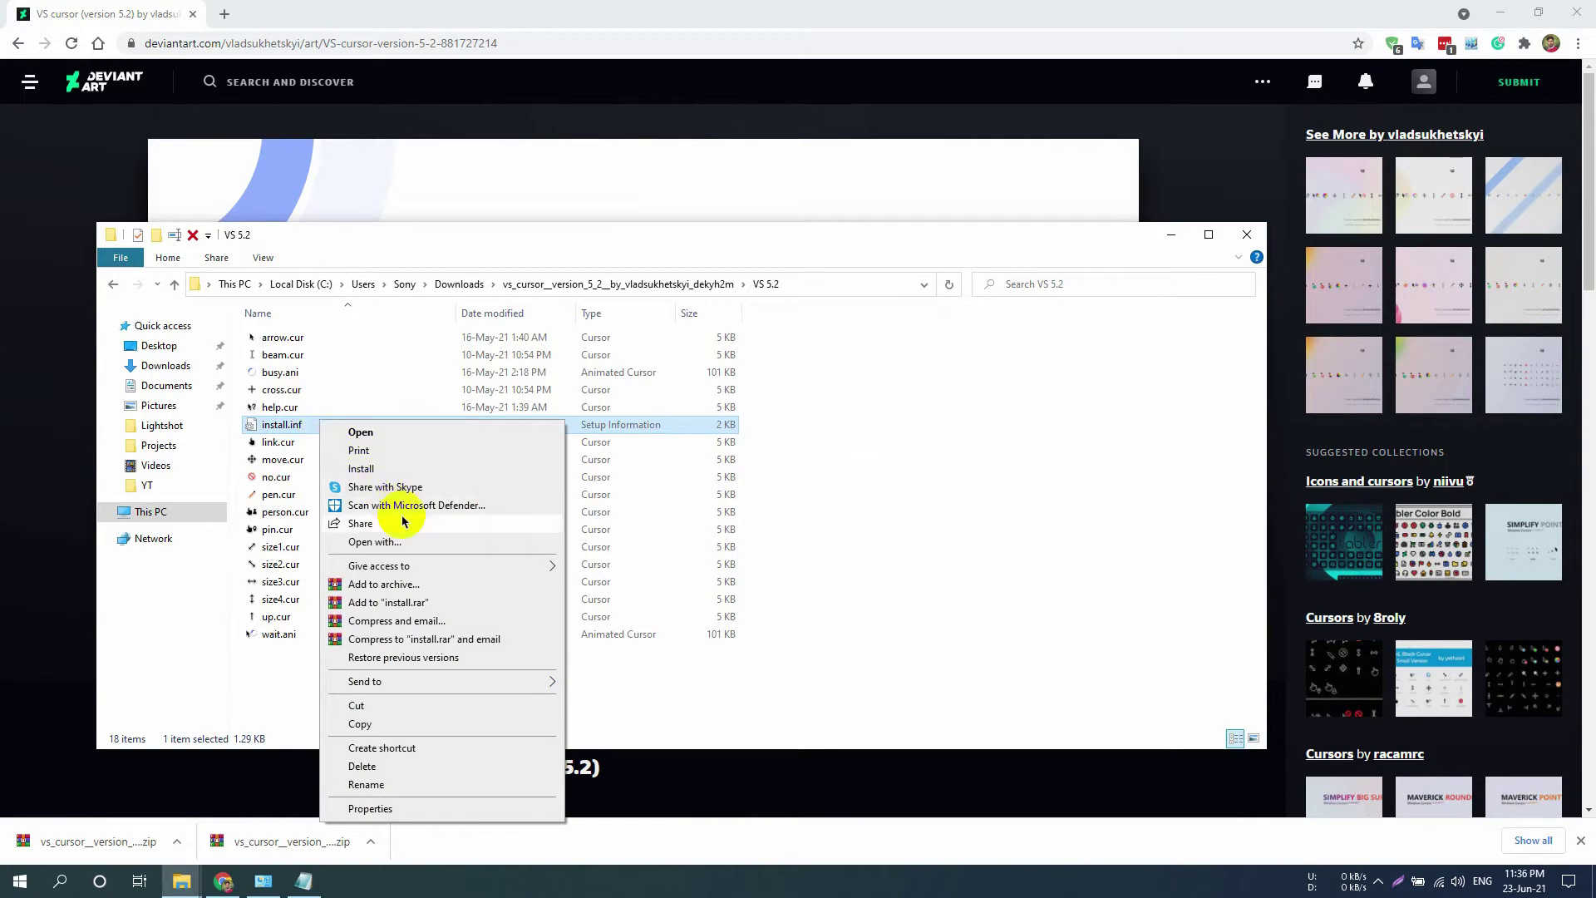
left_click(396, 473)
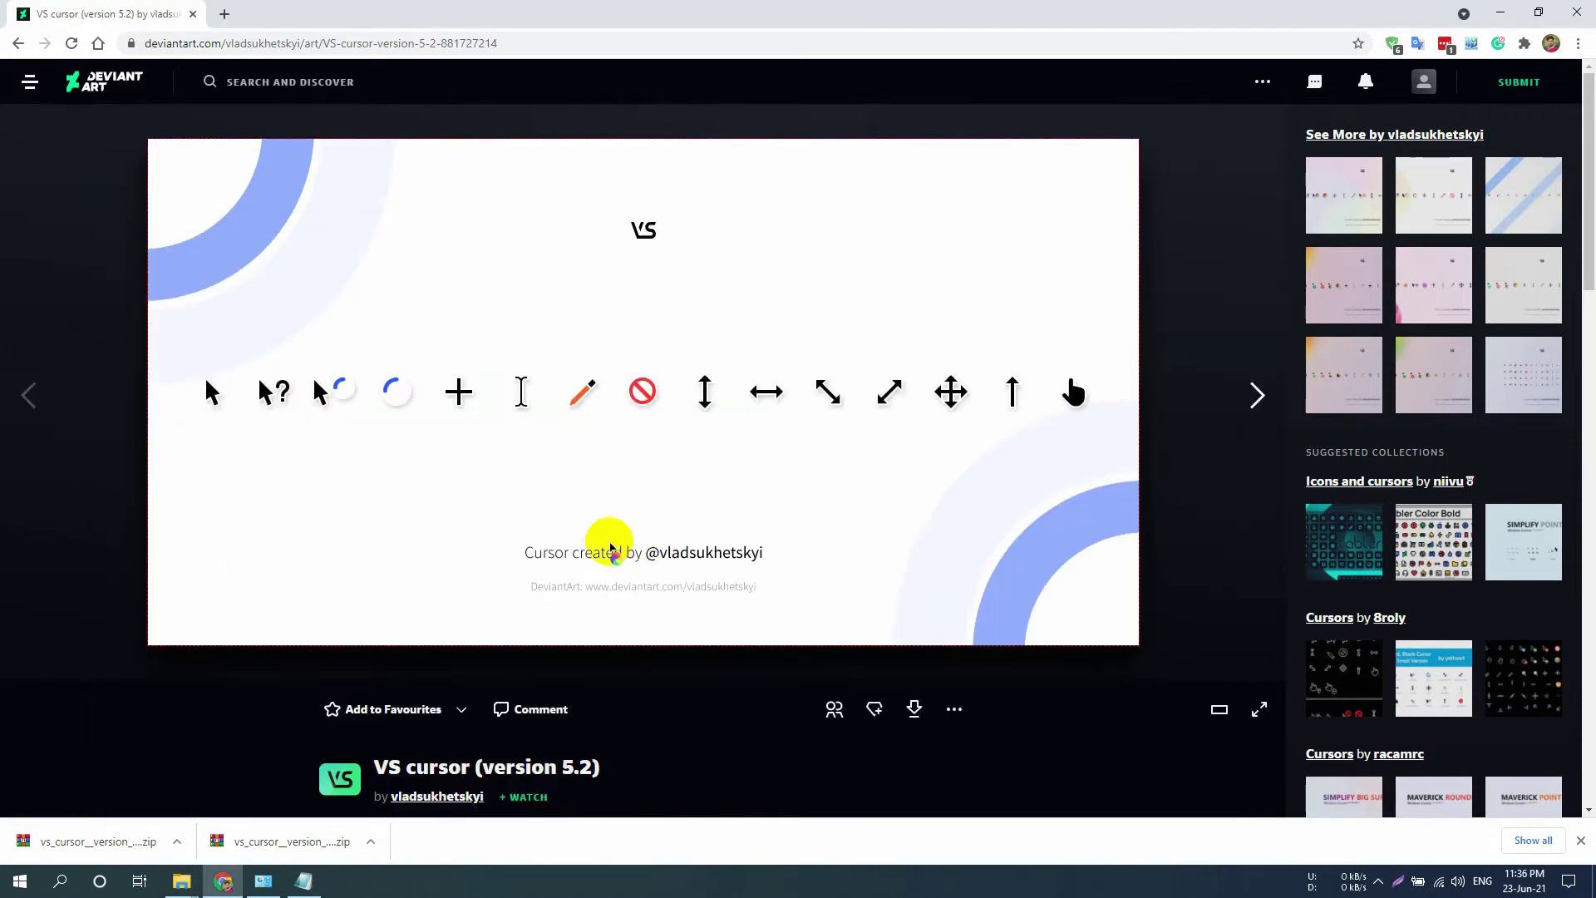
- Pick VS 5.2 in the Pointers scheme list, apply it replacing the existing scheme, and confirm with OK
left_click(263, 880)
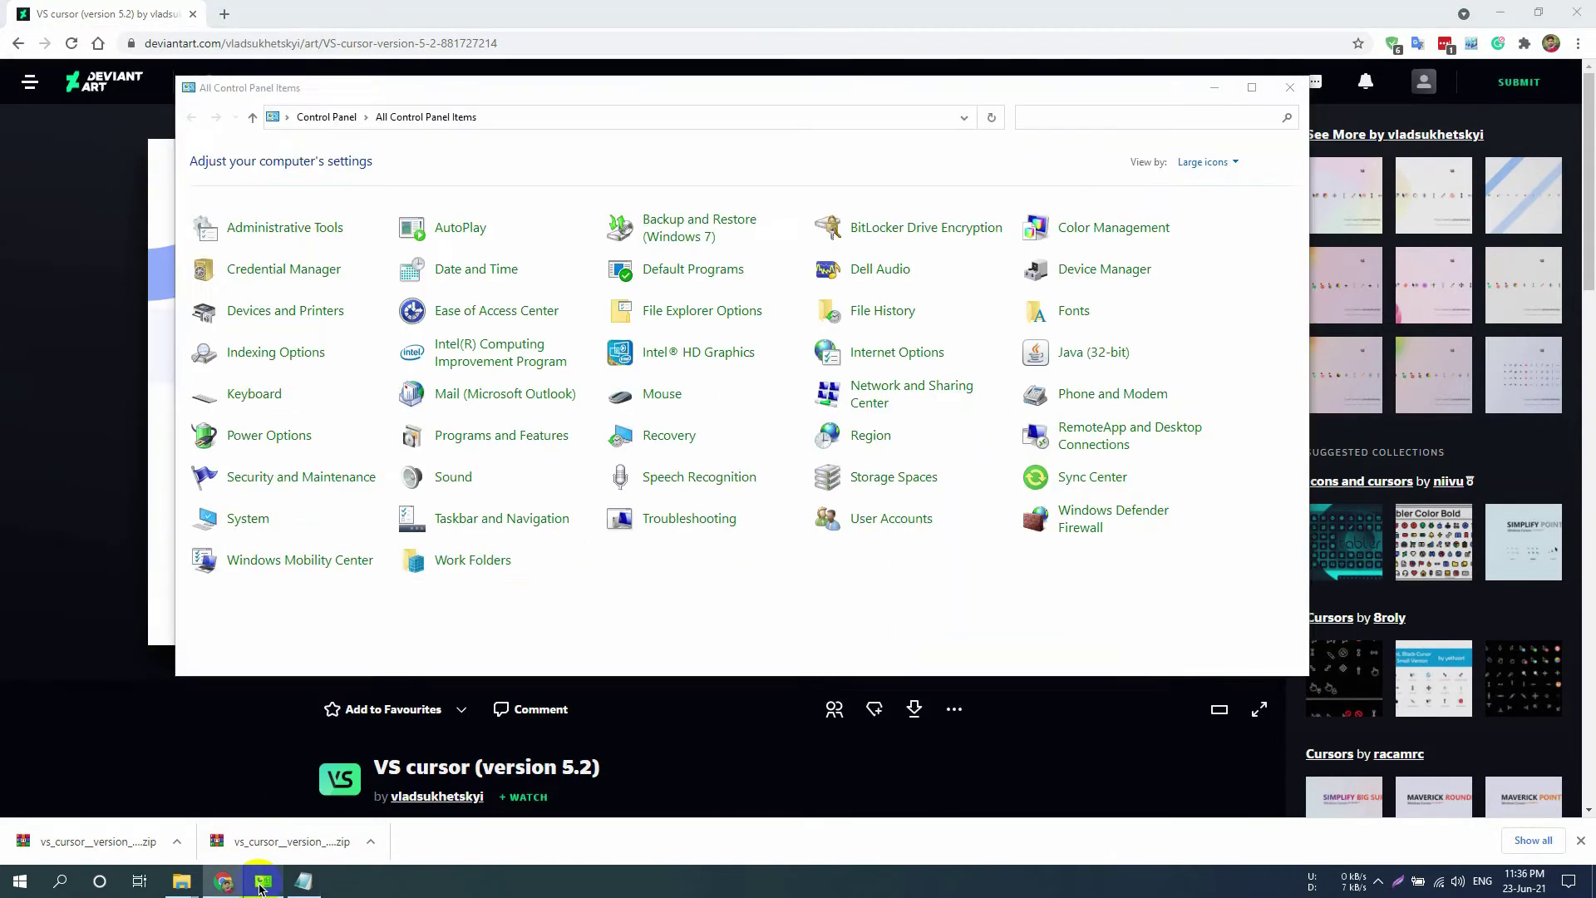
left_click(663, 396)
left_click(336, 236)
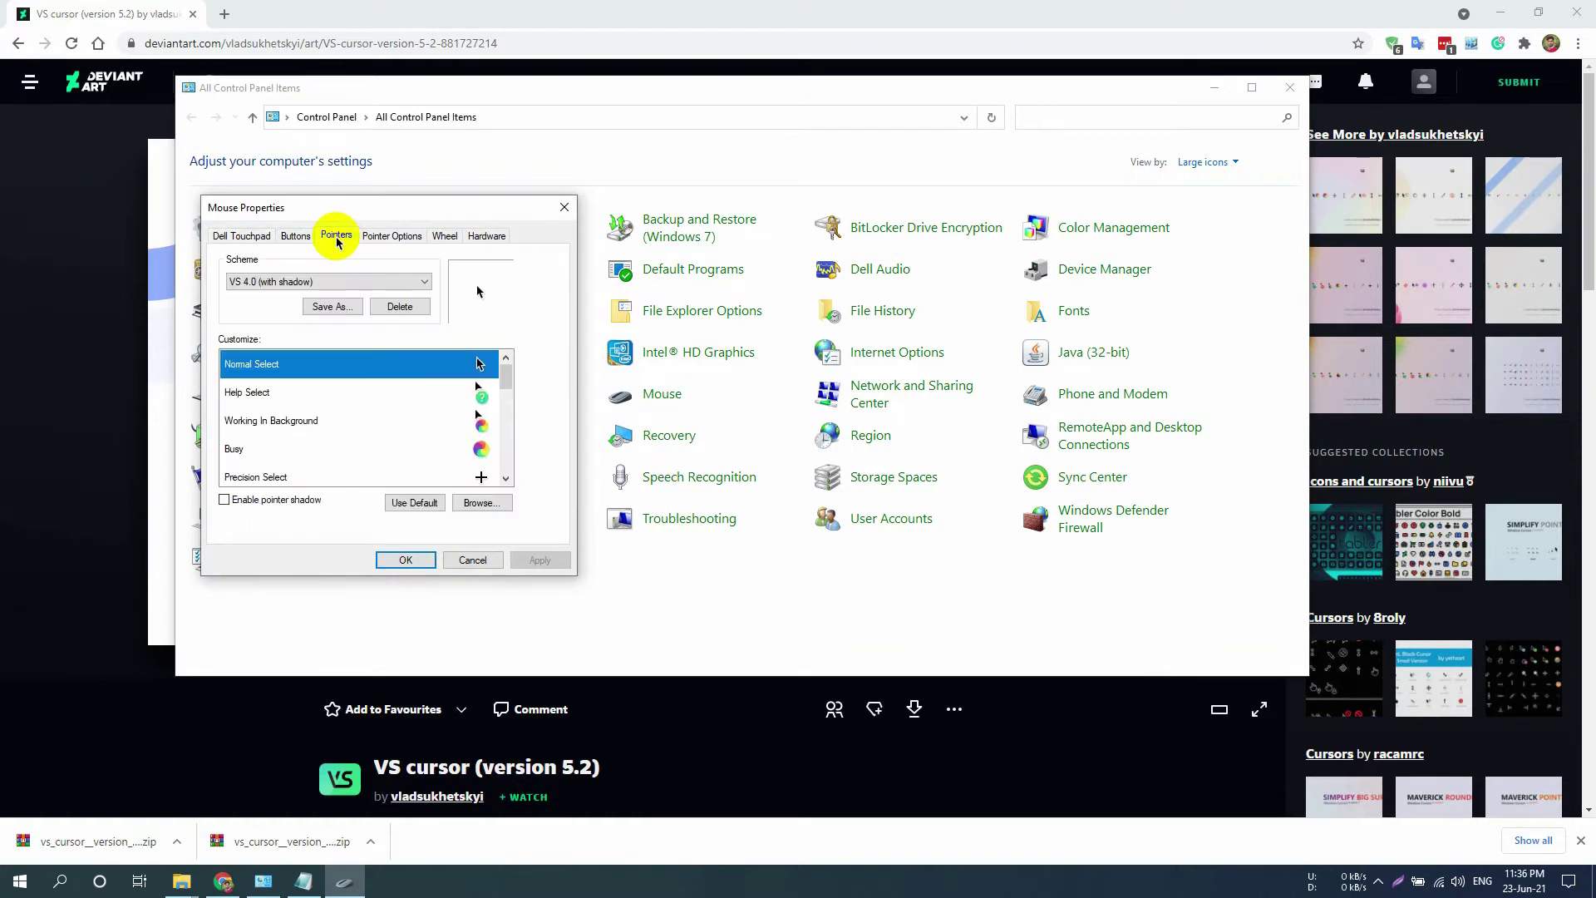
left_click(332, 282)
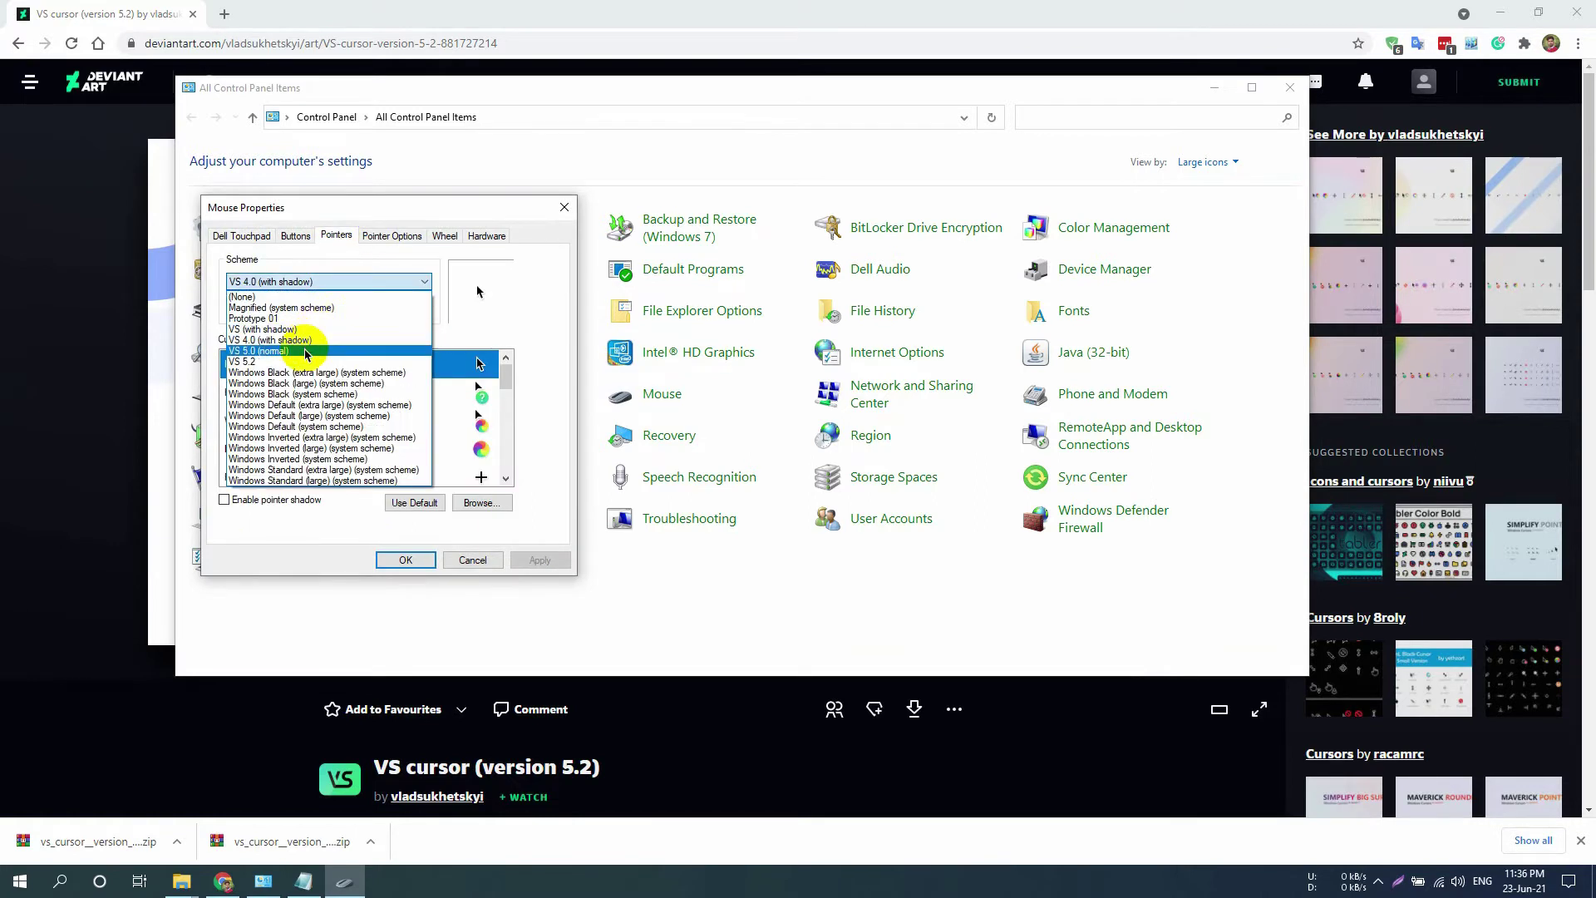
left_click(305, 362)
scroll(465, 413, "down", 1)
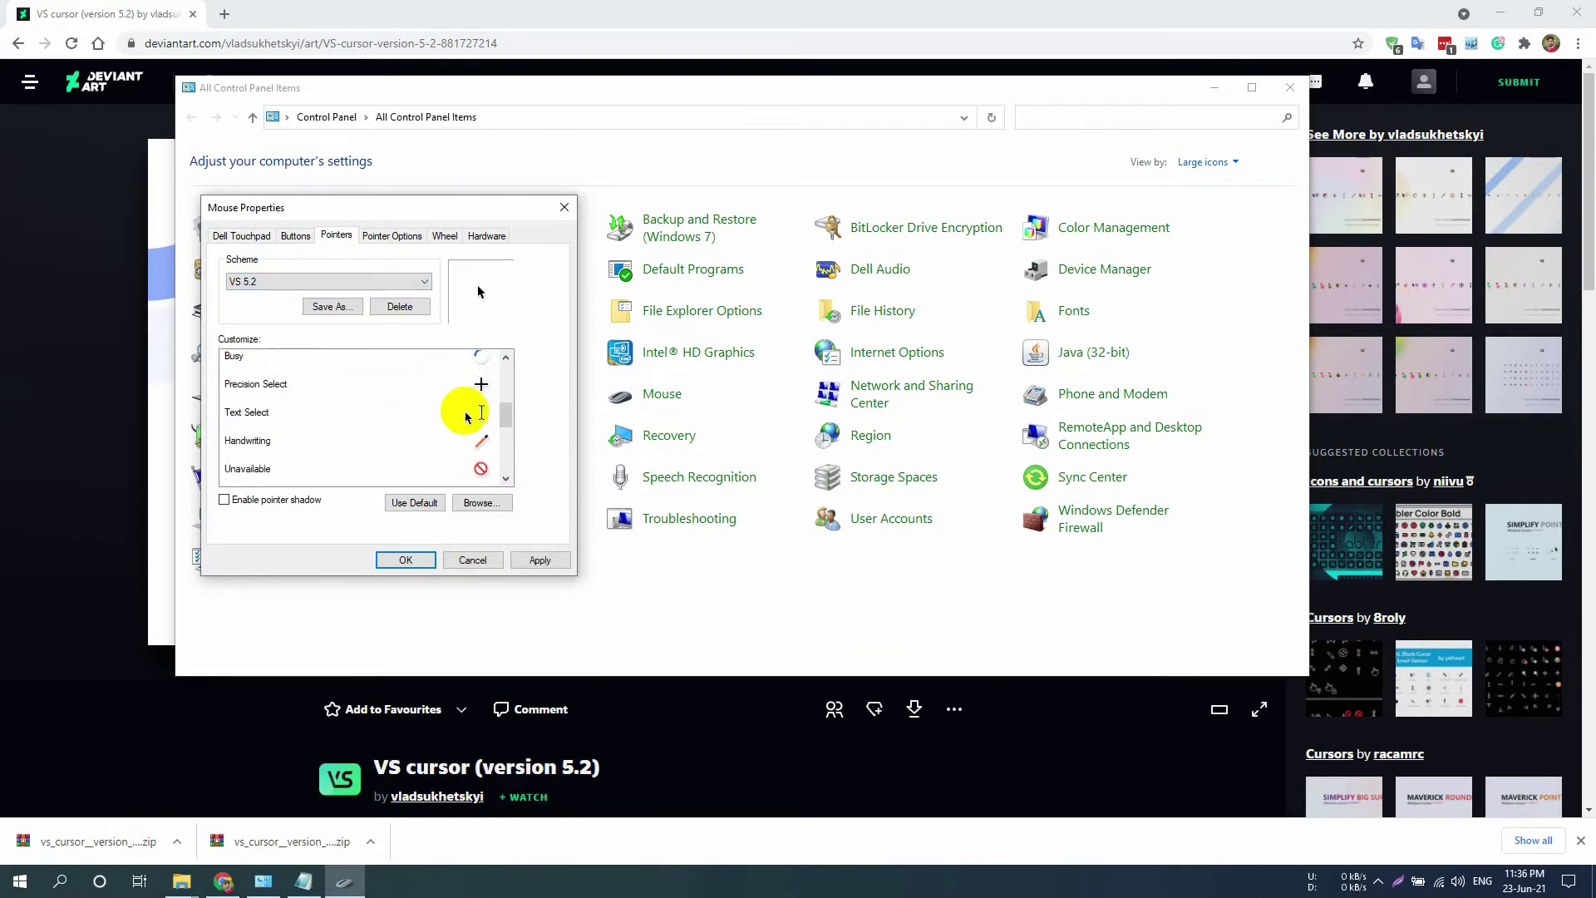
scroll(466, 413, "up", 1)
left_click(539, 559)
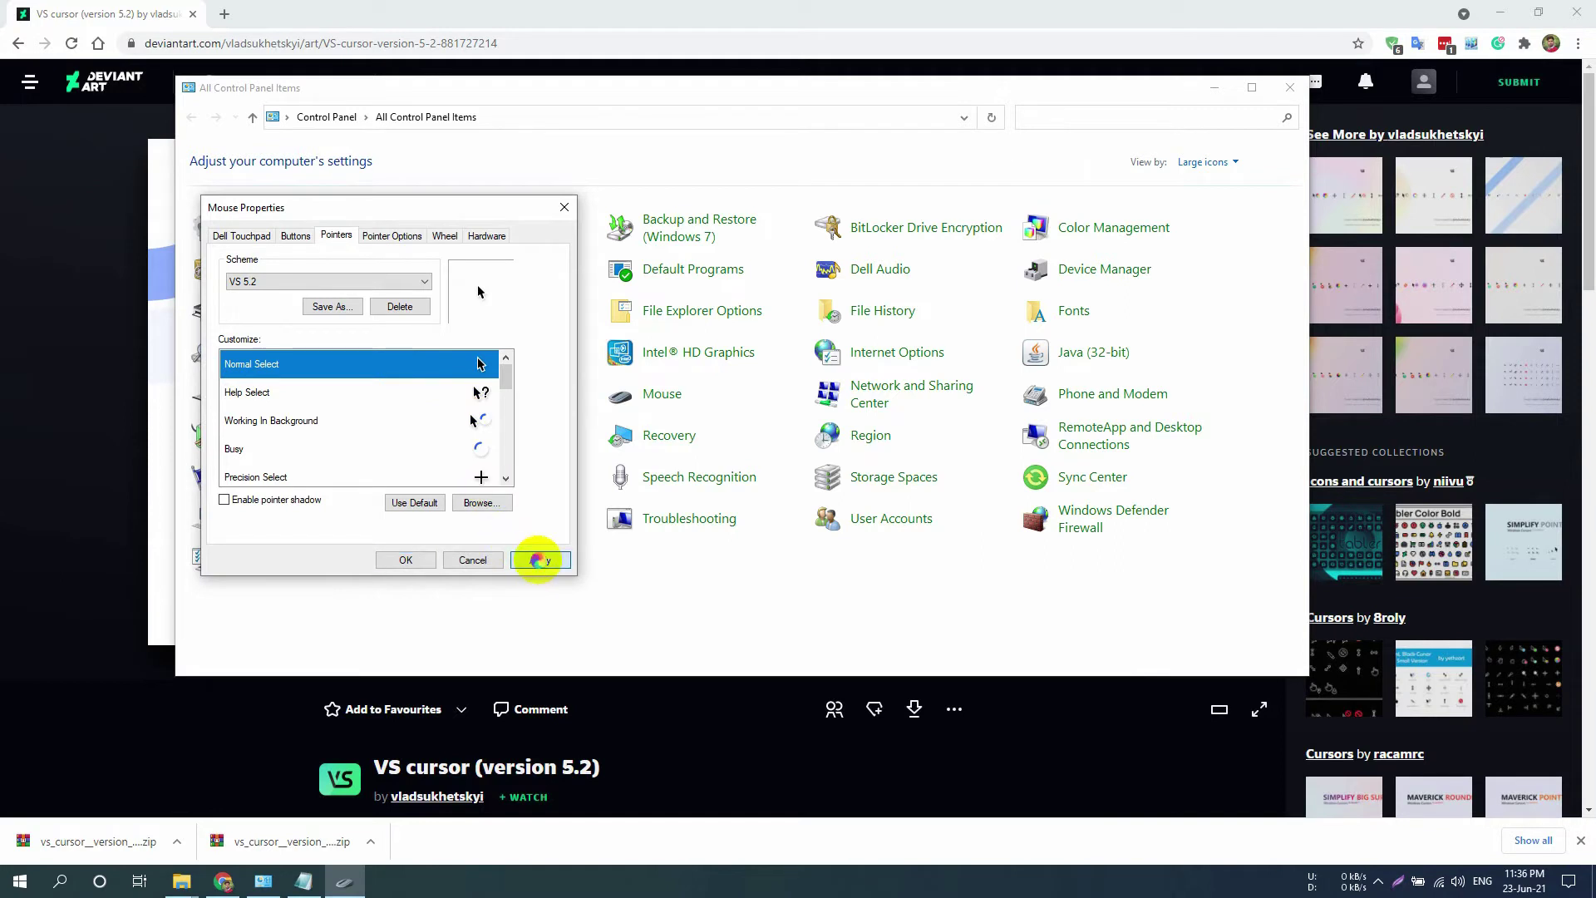
left_click(846, 501)
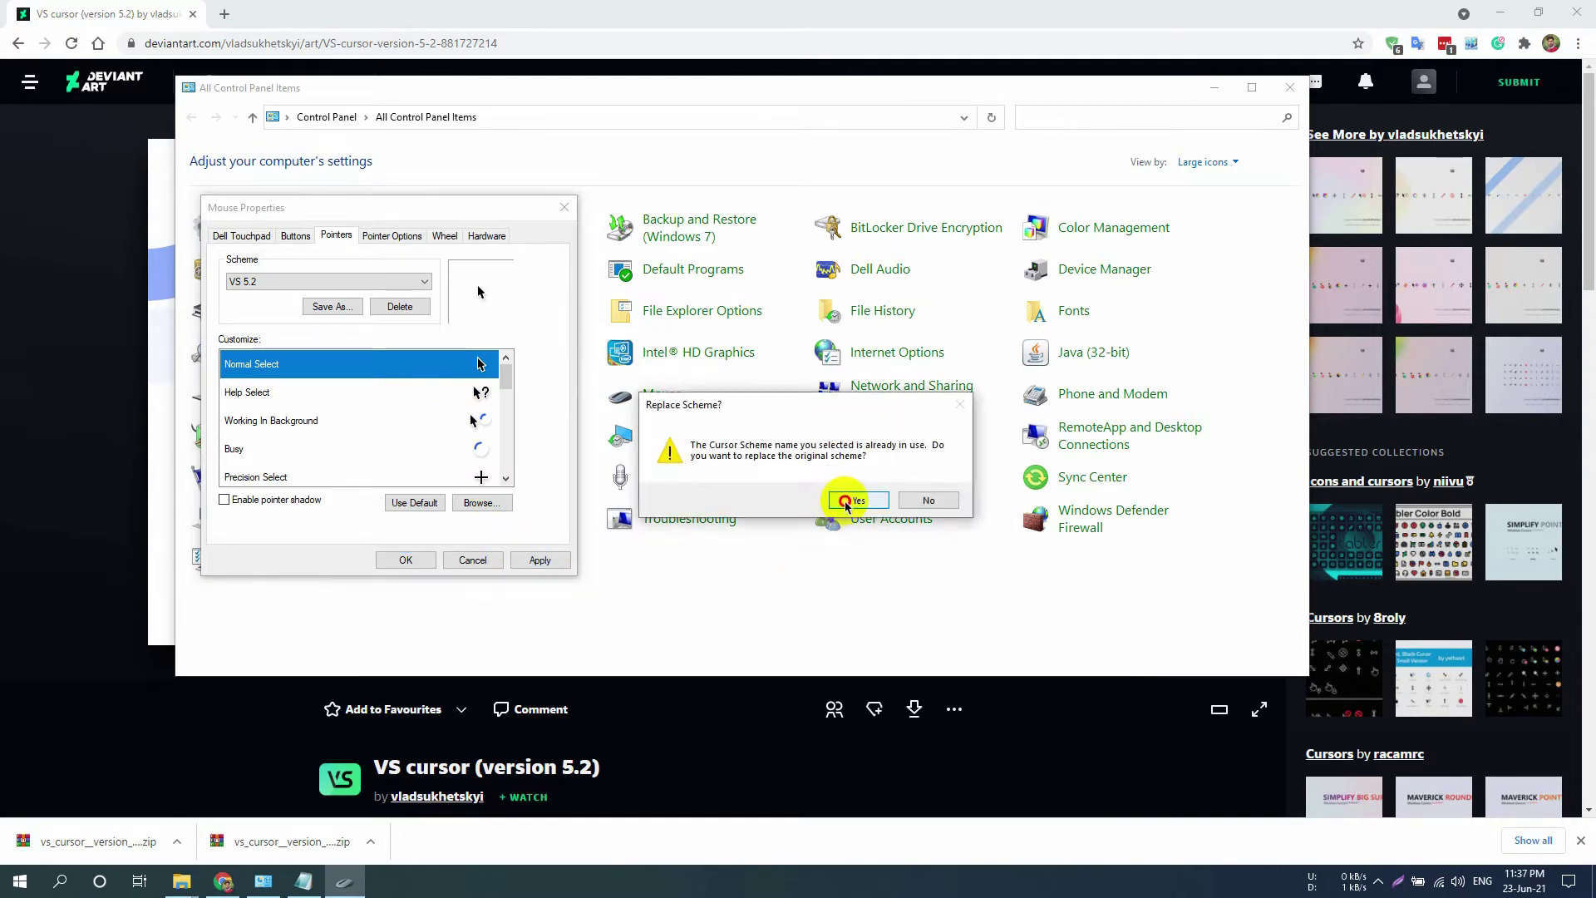
left_click(407, 558)
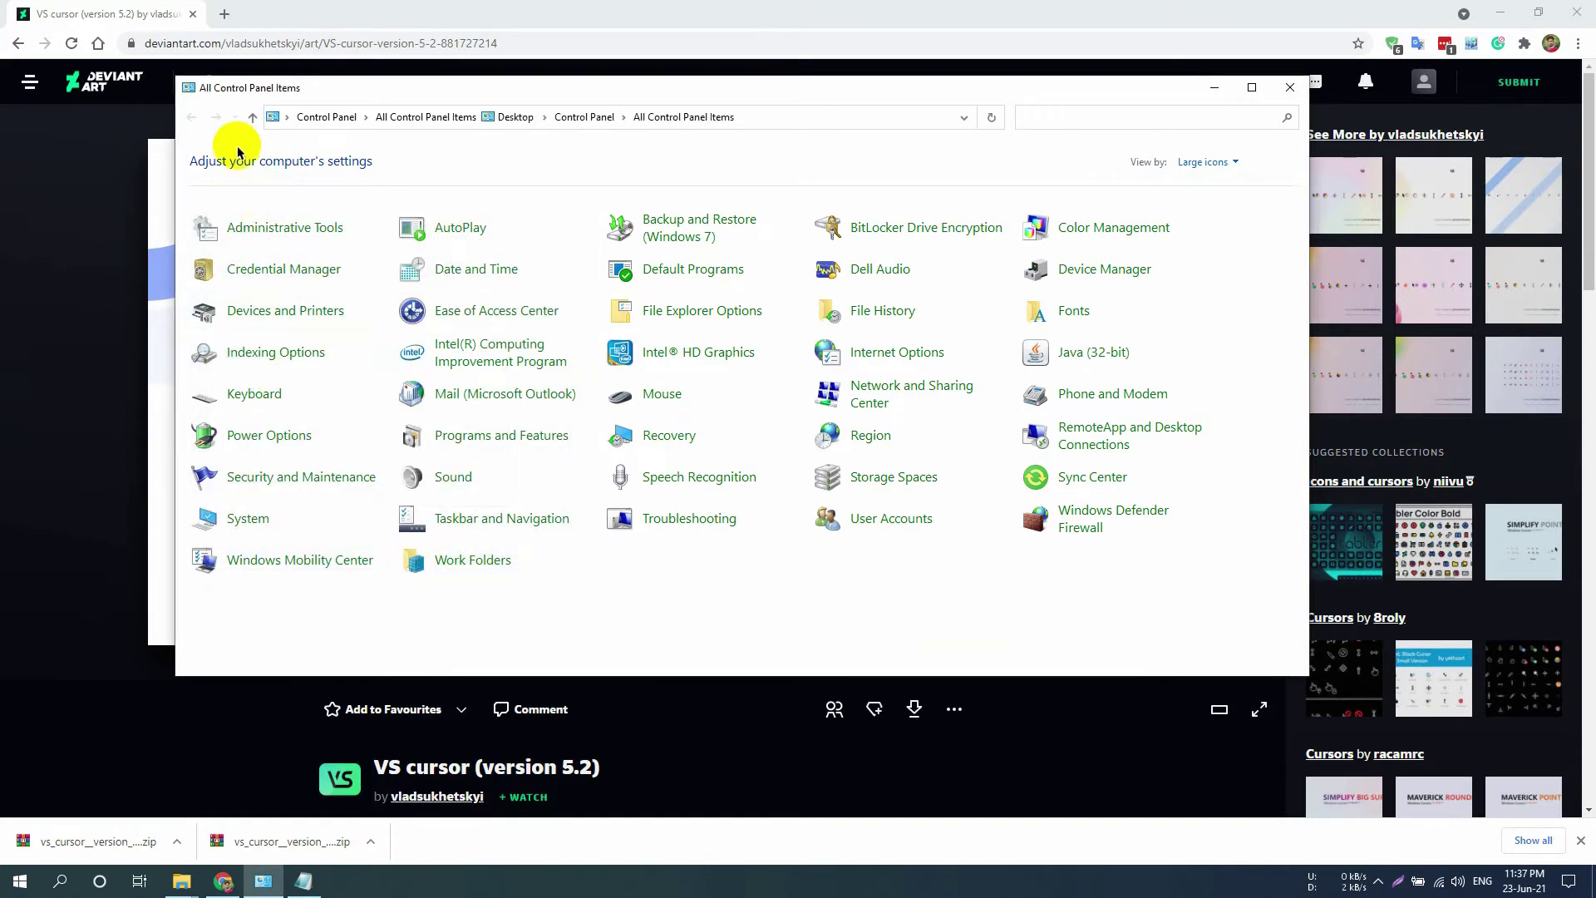
- Copy the MoonShine link from line 5 of Notepad and load it in Chrome
left_click(303, 881)
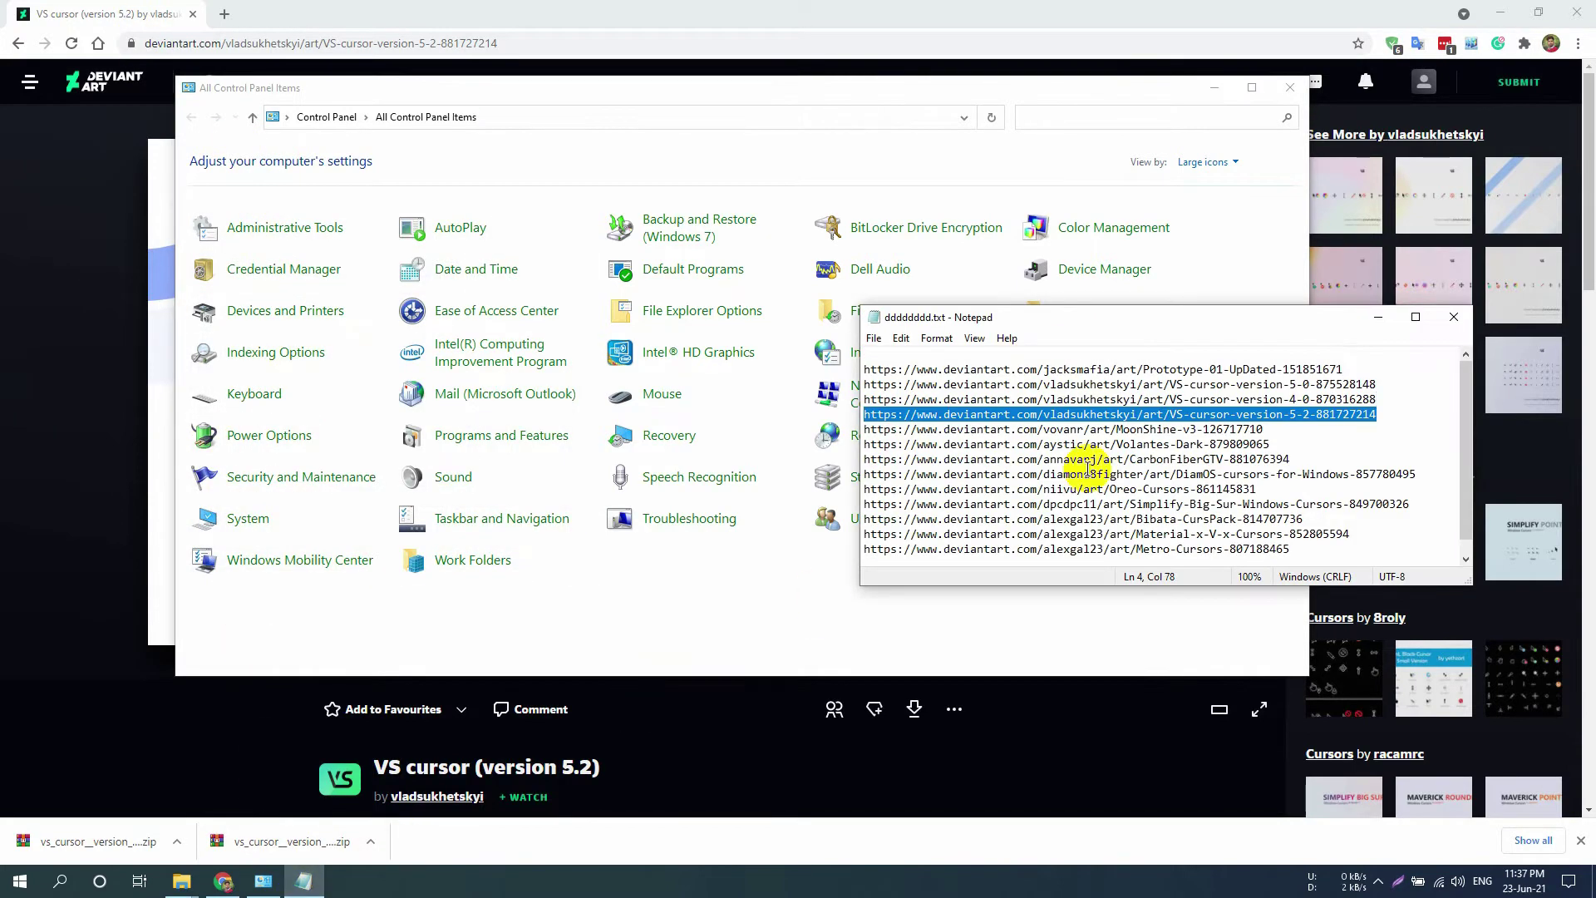
left_click_drag(1318, 428, 1388, 411)
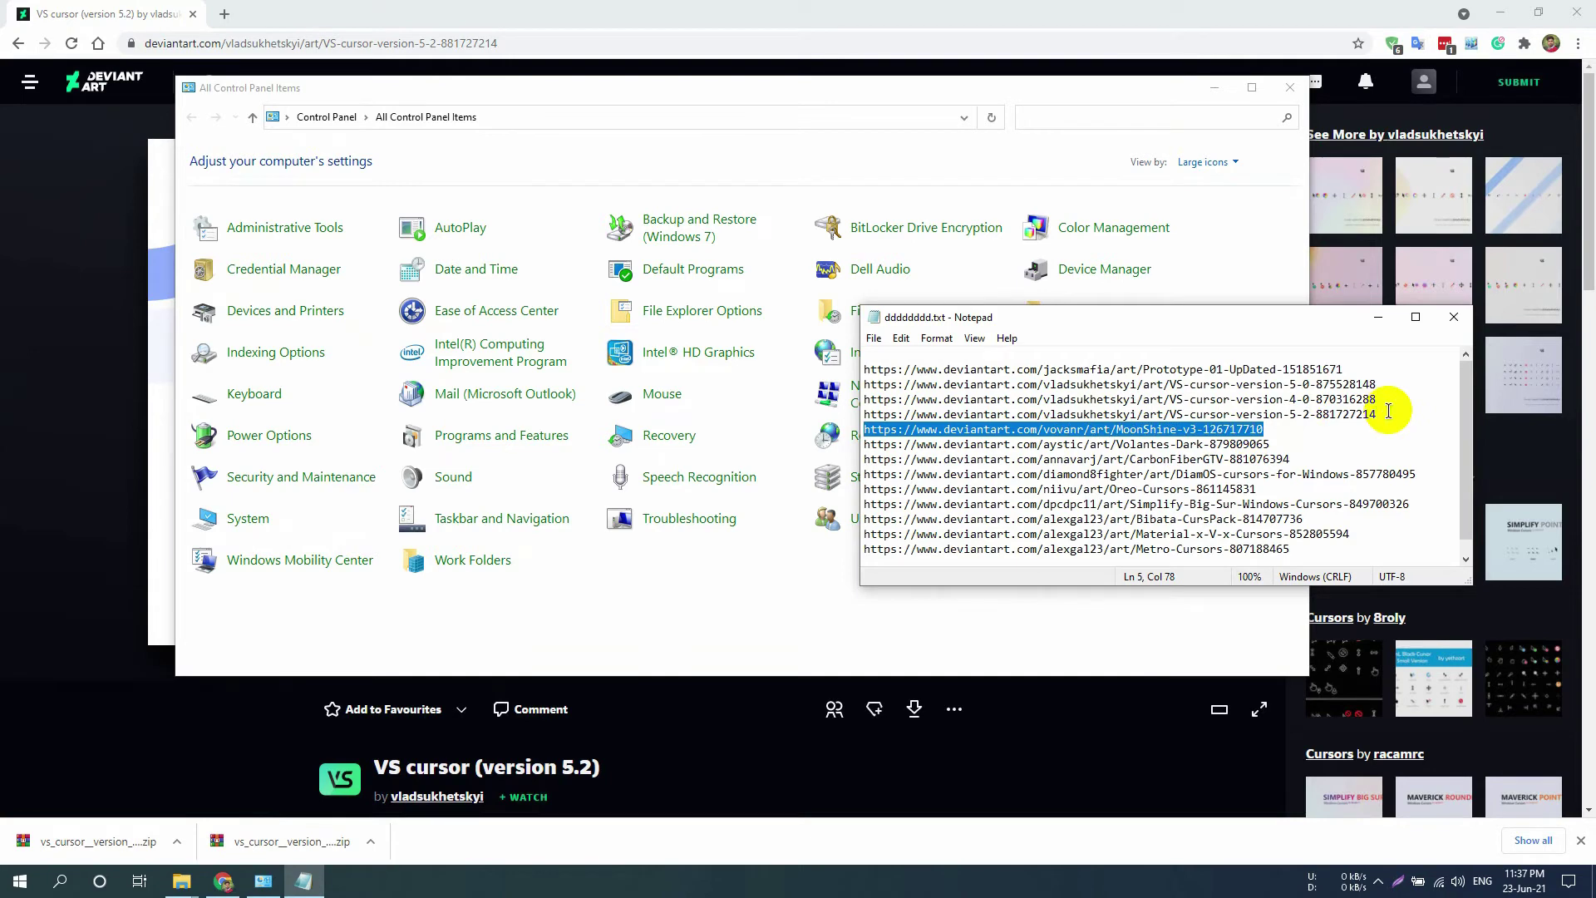
key("ctrl+c")
left_click(418, 43)
key("ctrl+v")
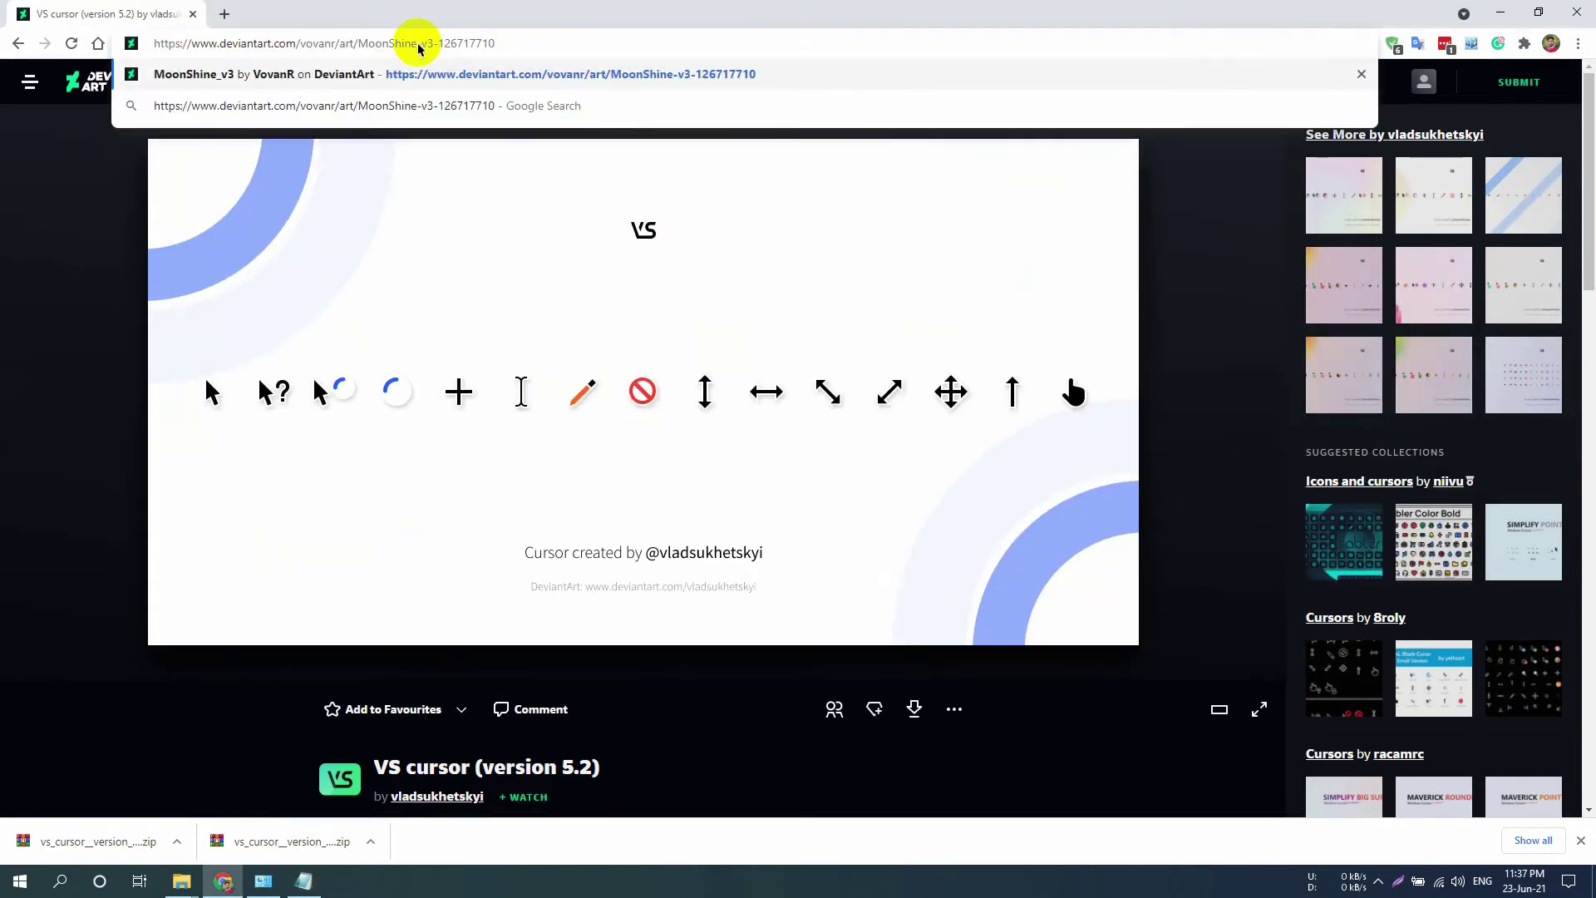
key("Return")
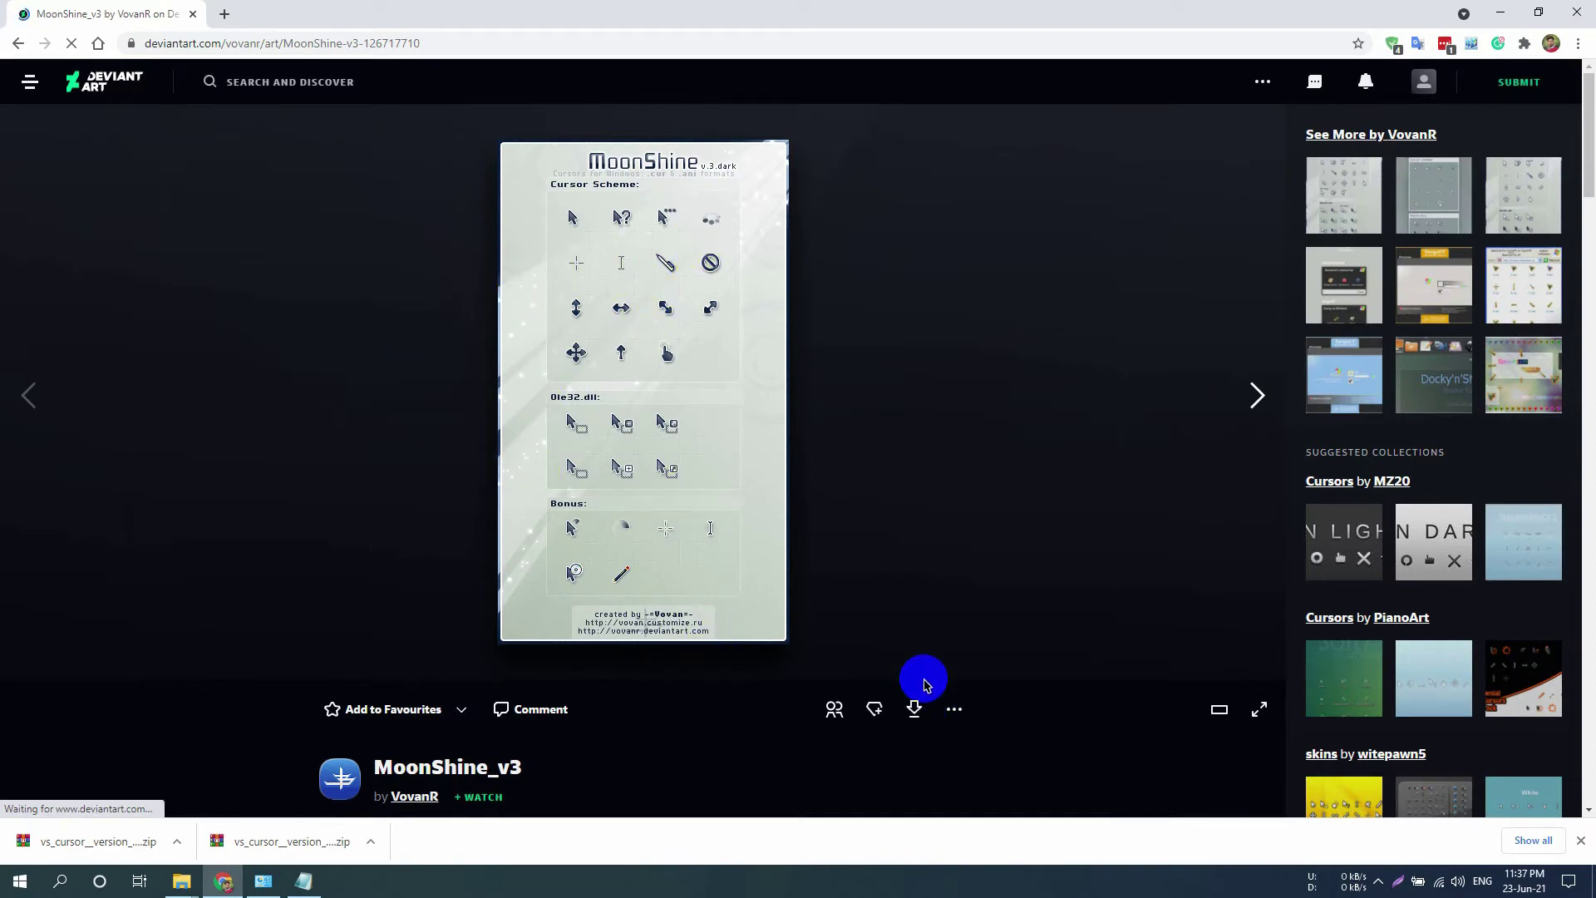
- Download the MoonShine_v3 pack and show the .rar in its folder
left_click(915, 712)
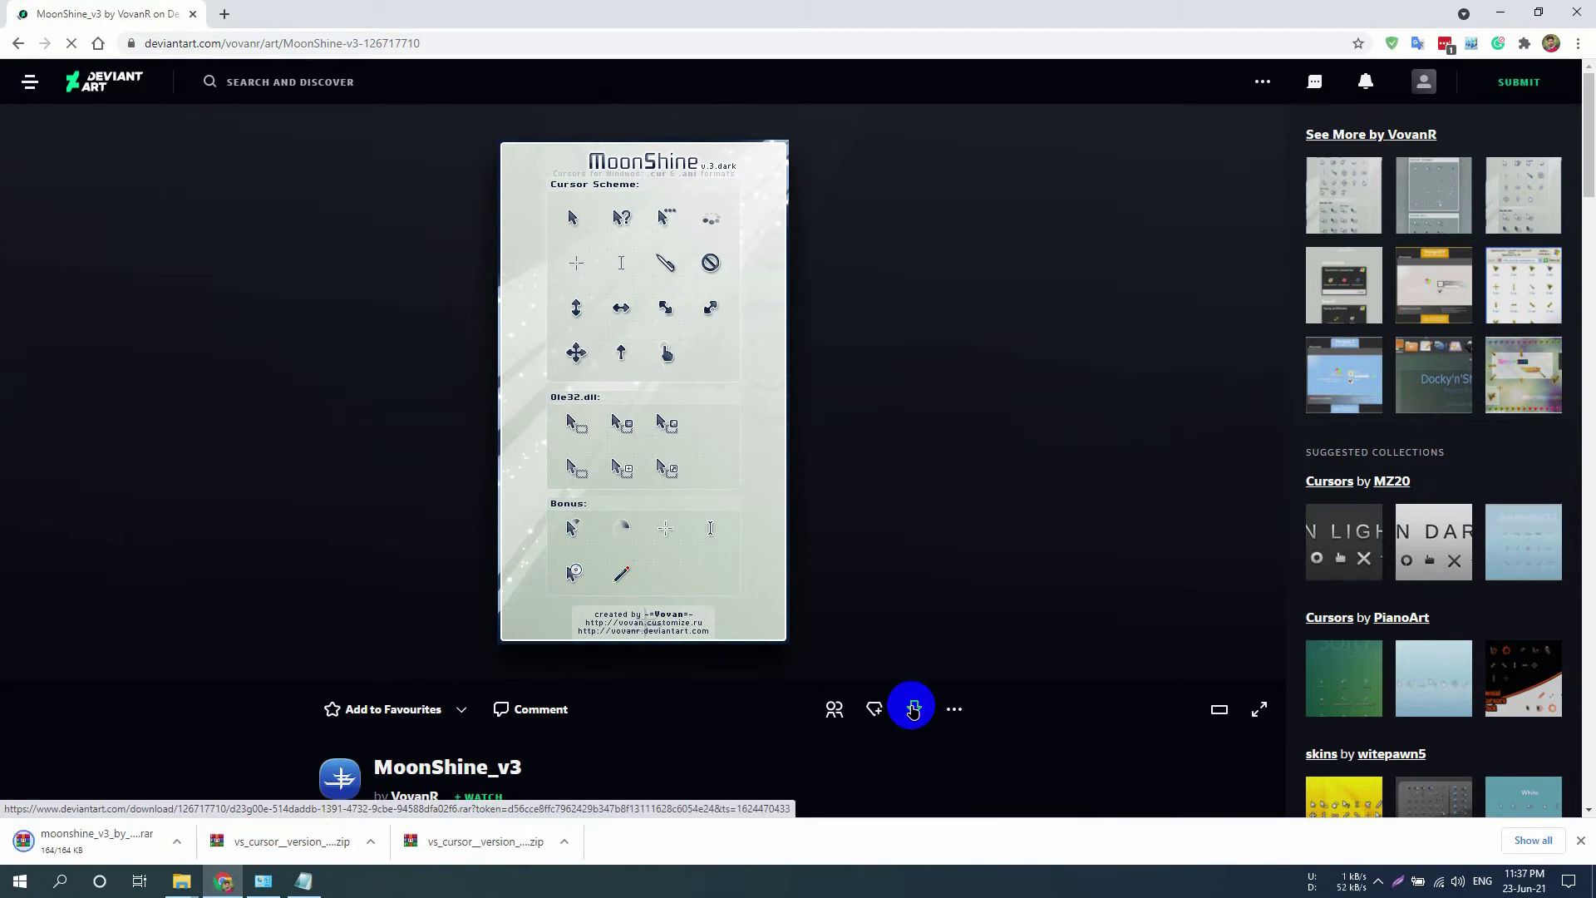
left_click(175, 841)
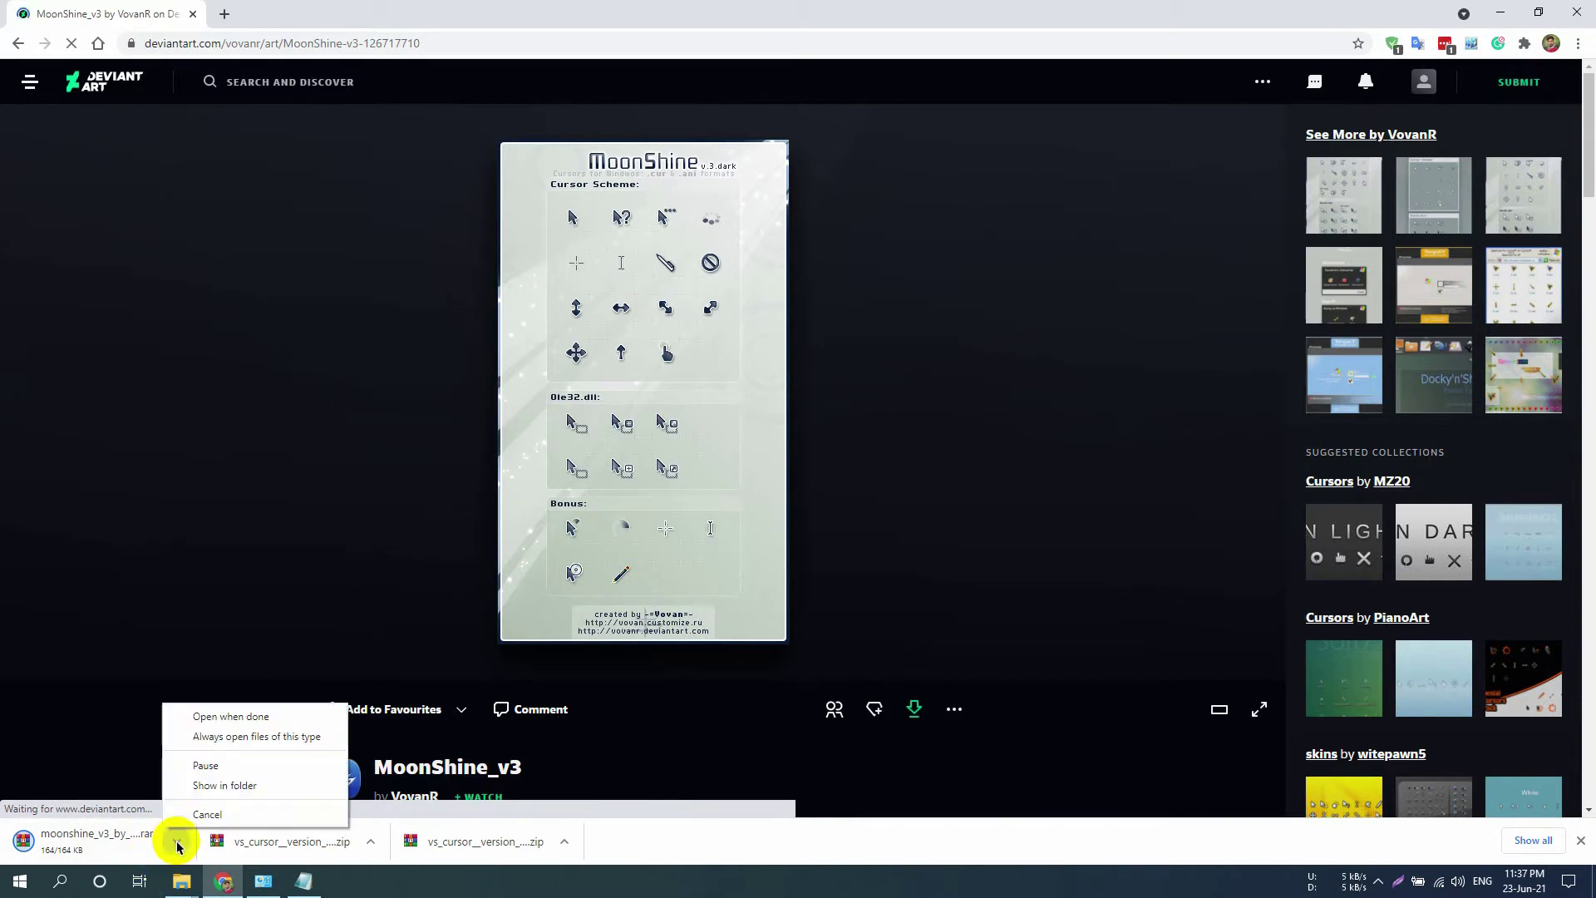
left_click(223, 788)
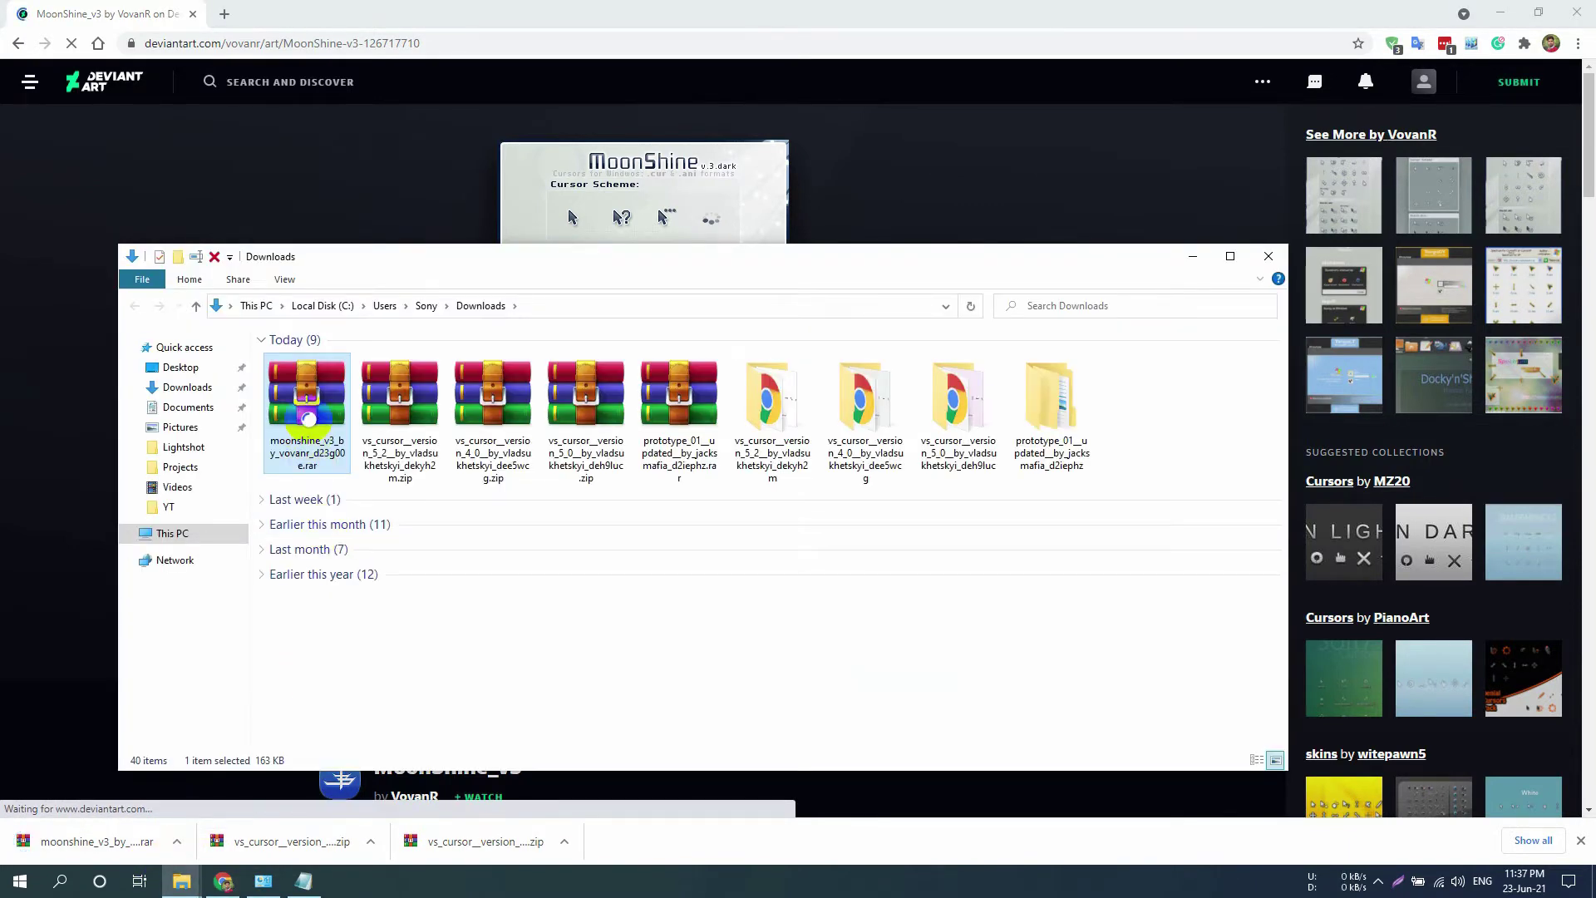
- Extract the MoonShine archive into its own folder and open MoonShine_v3
right_click(308, 420)
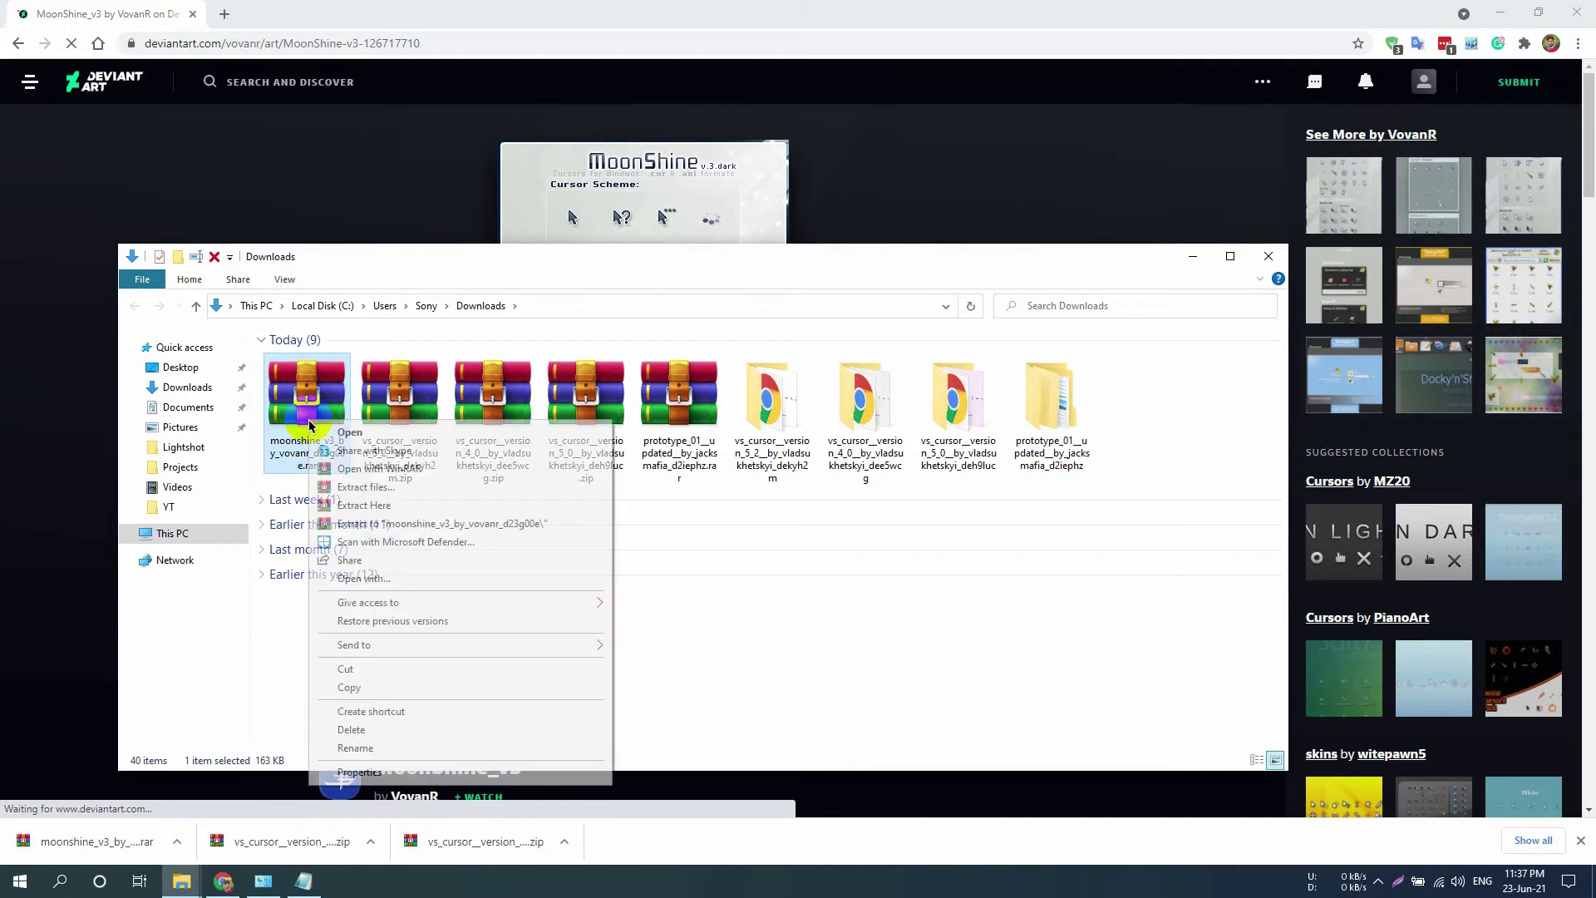
left_click(400, 524)
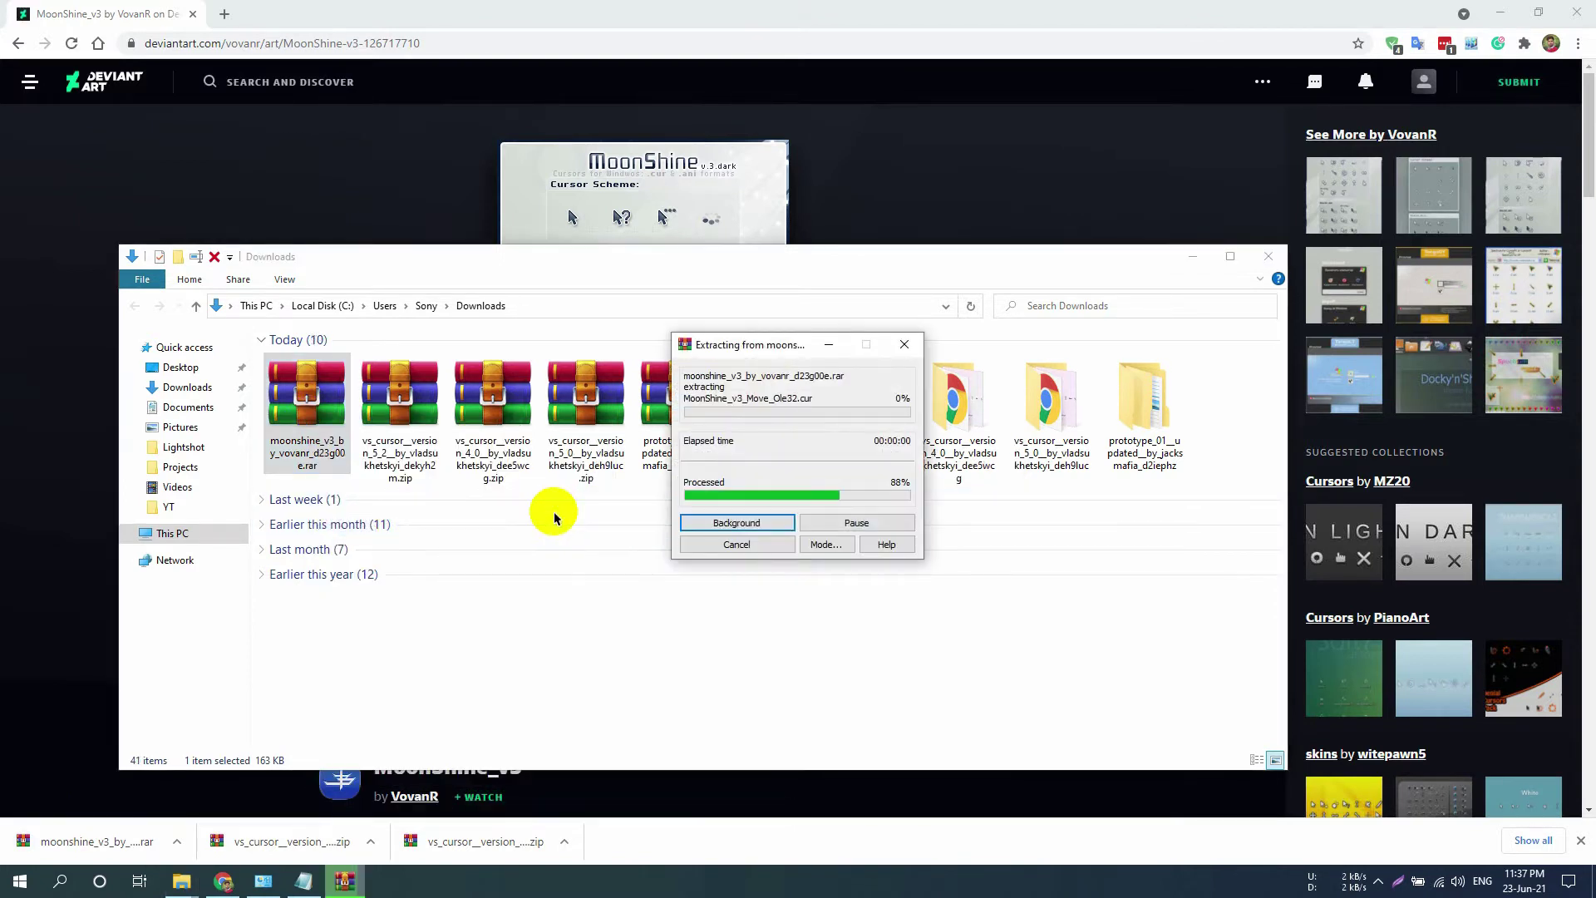
double_click(775, 397)
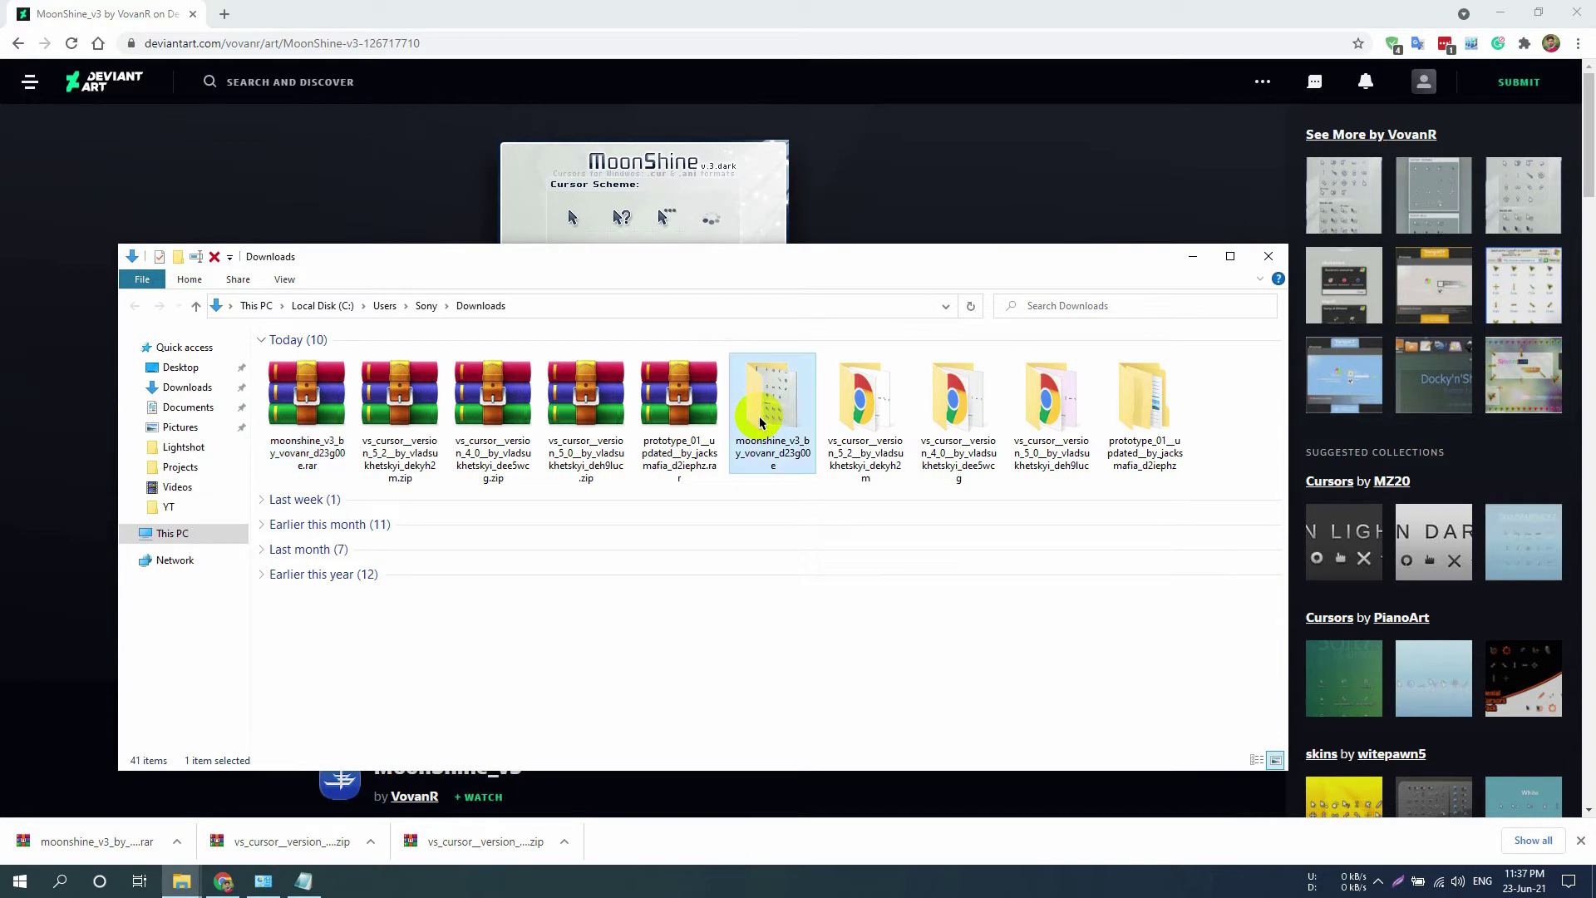
double_click(333, 407)
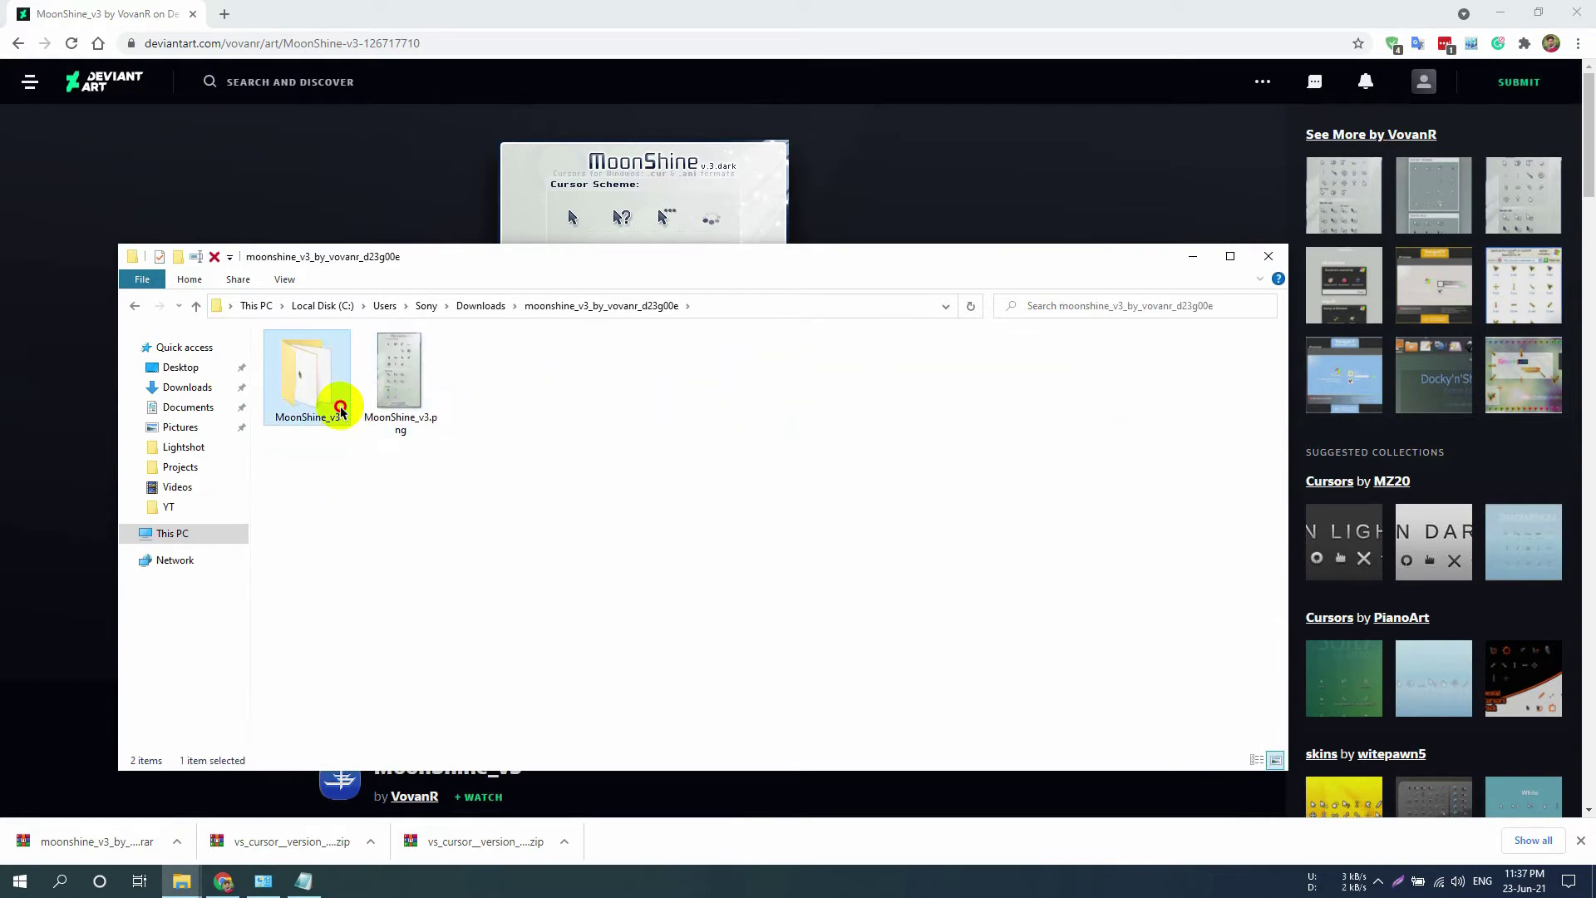
- Install the cursor scheme from Setup_MoonShine_v2.inf
scroll(345, 424, "down", 2)
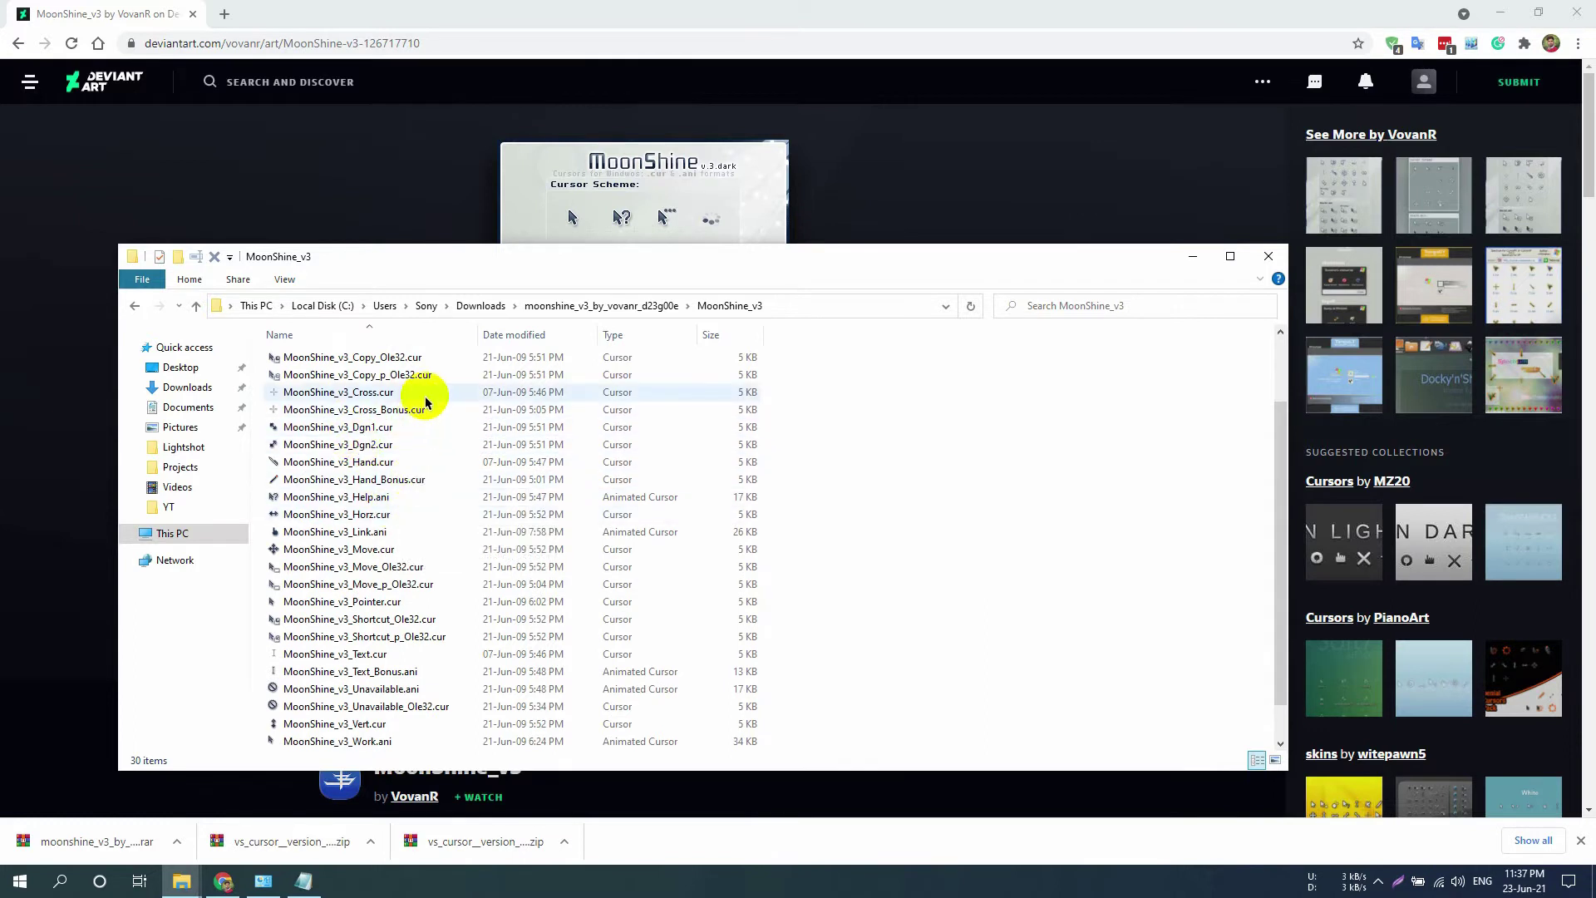
scroll(417, 488, "down", 1)
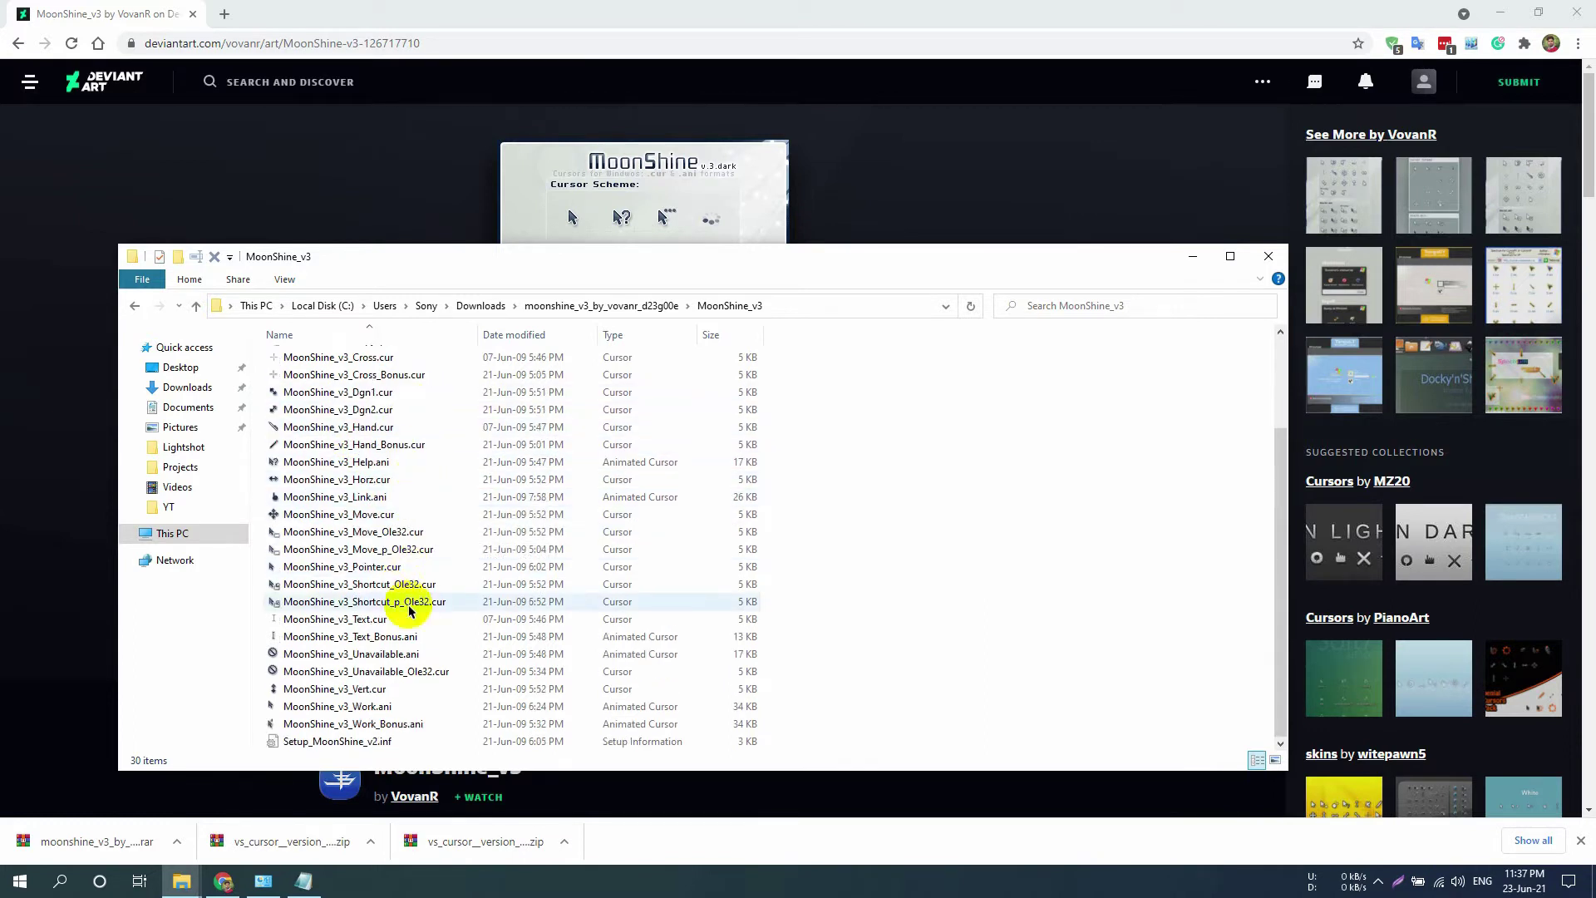
right_click(406, 742)
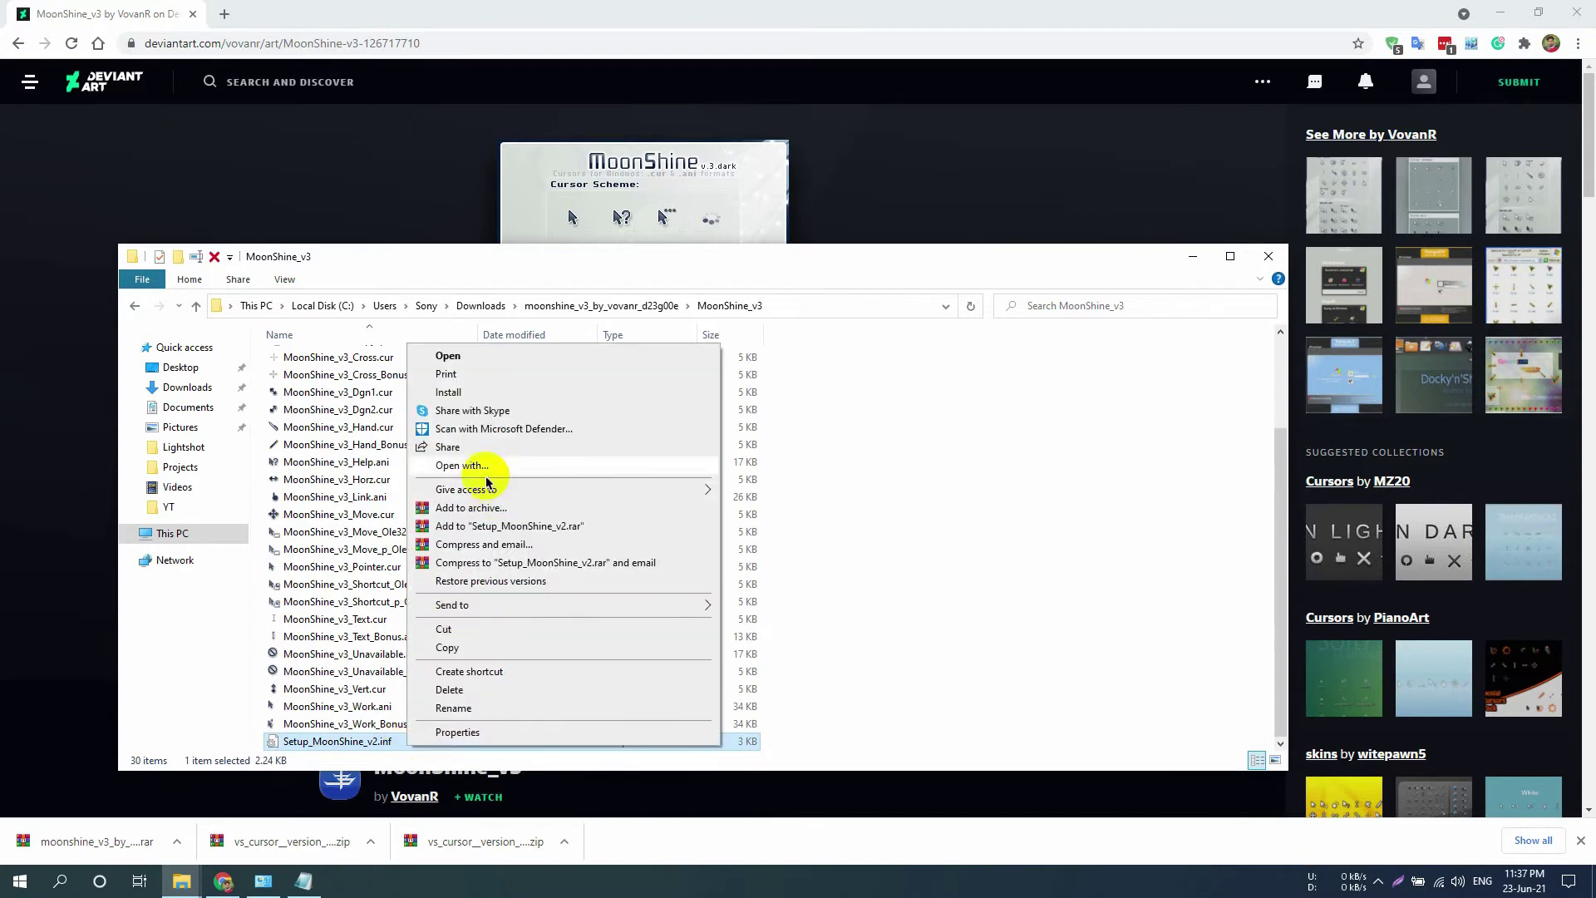
left_click(486, 395)
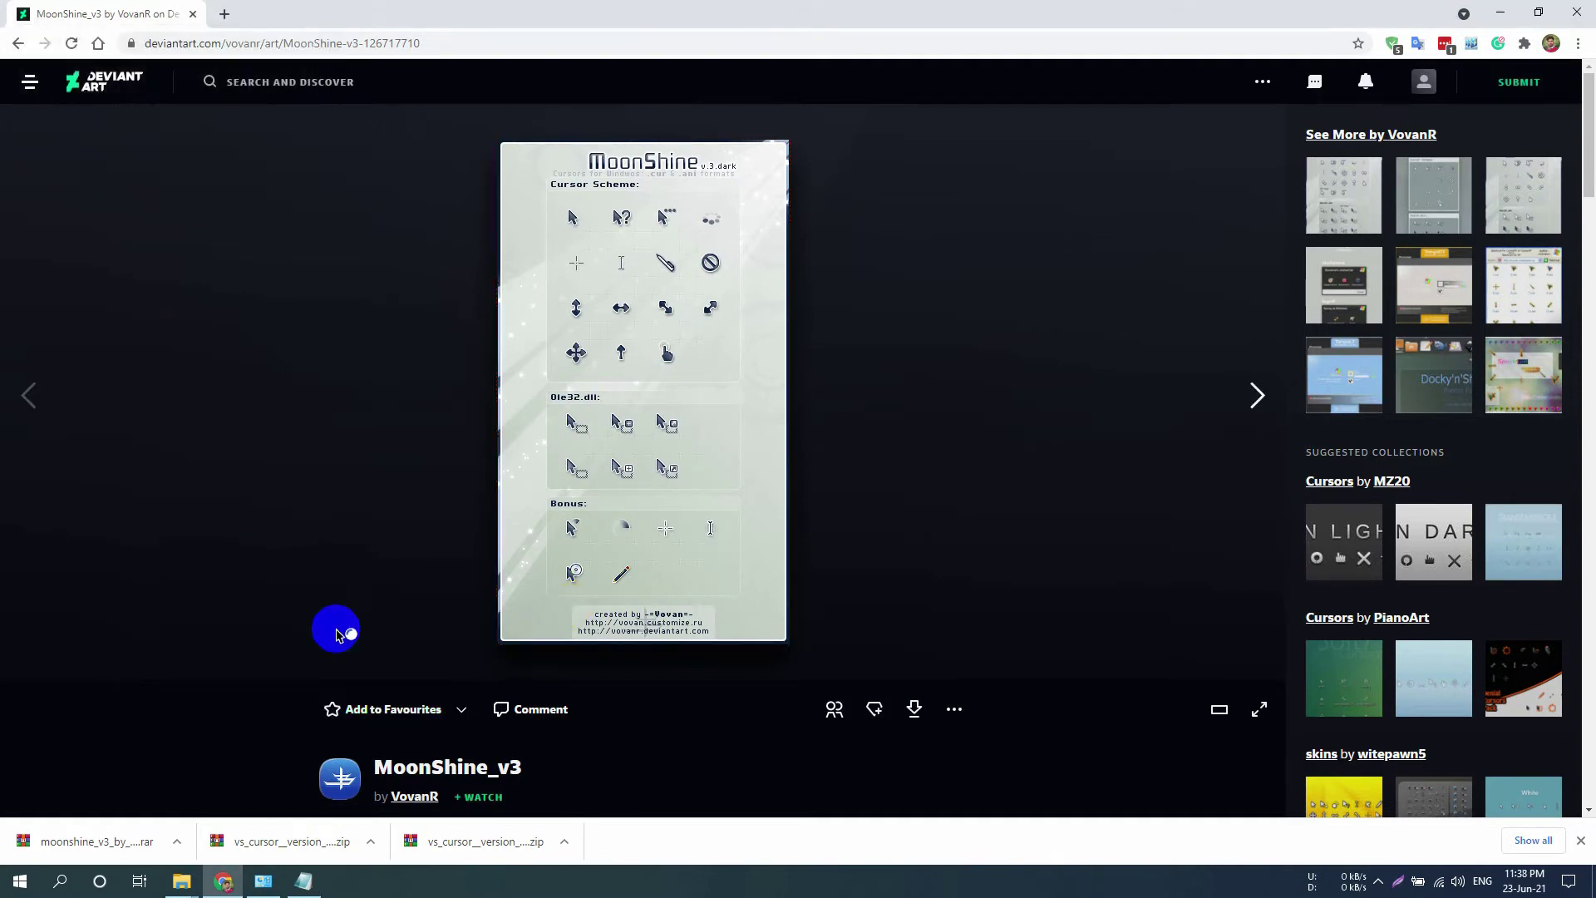
- Select MoonShine_v3 as the Pointers scheme, apply it replacing the existing one, and close with OK
left_click(264, 881)
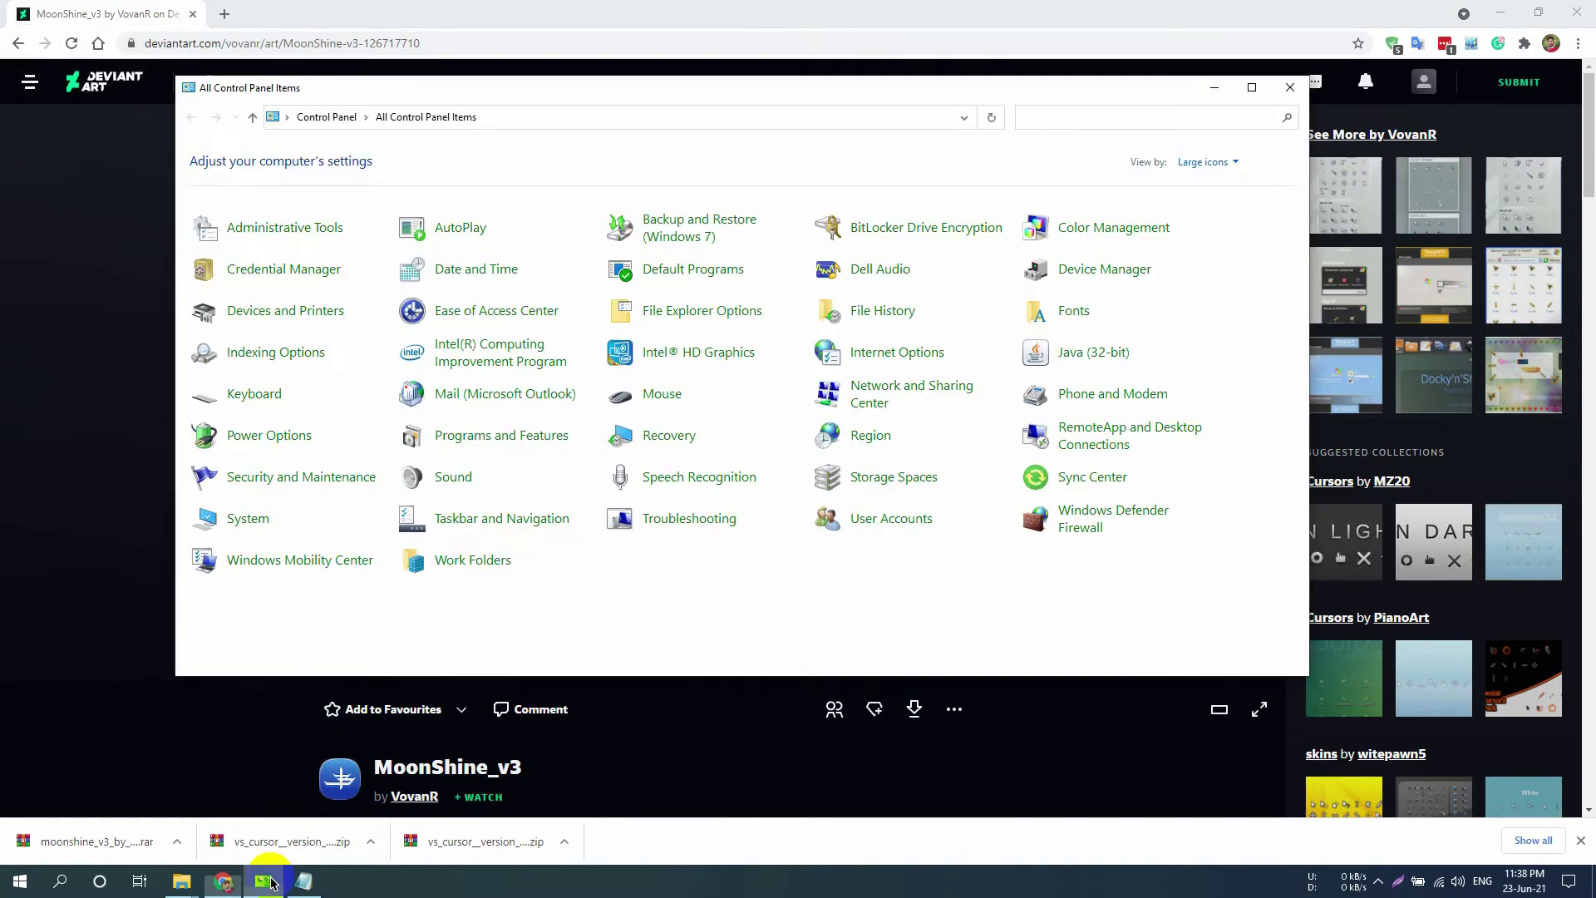
left_click(656, 399)
left_click(230, 128)
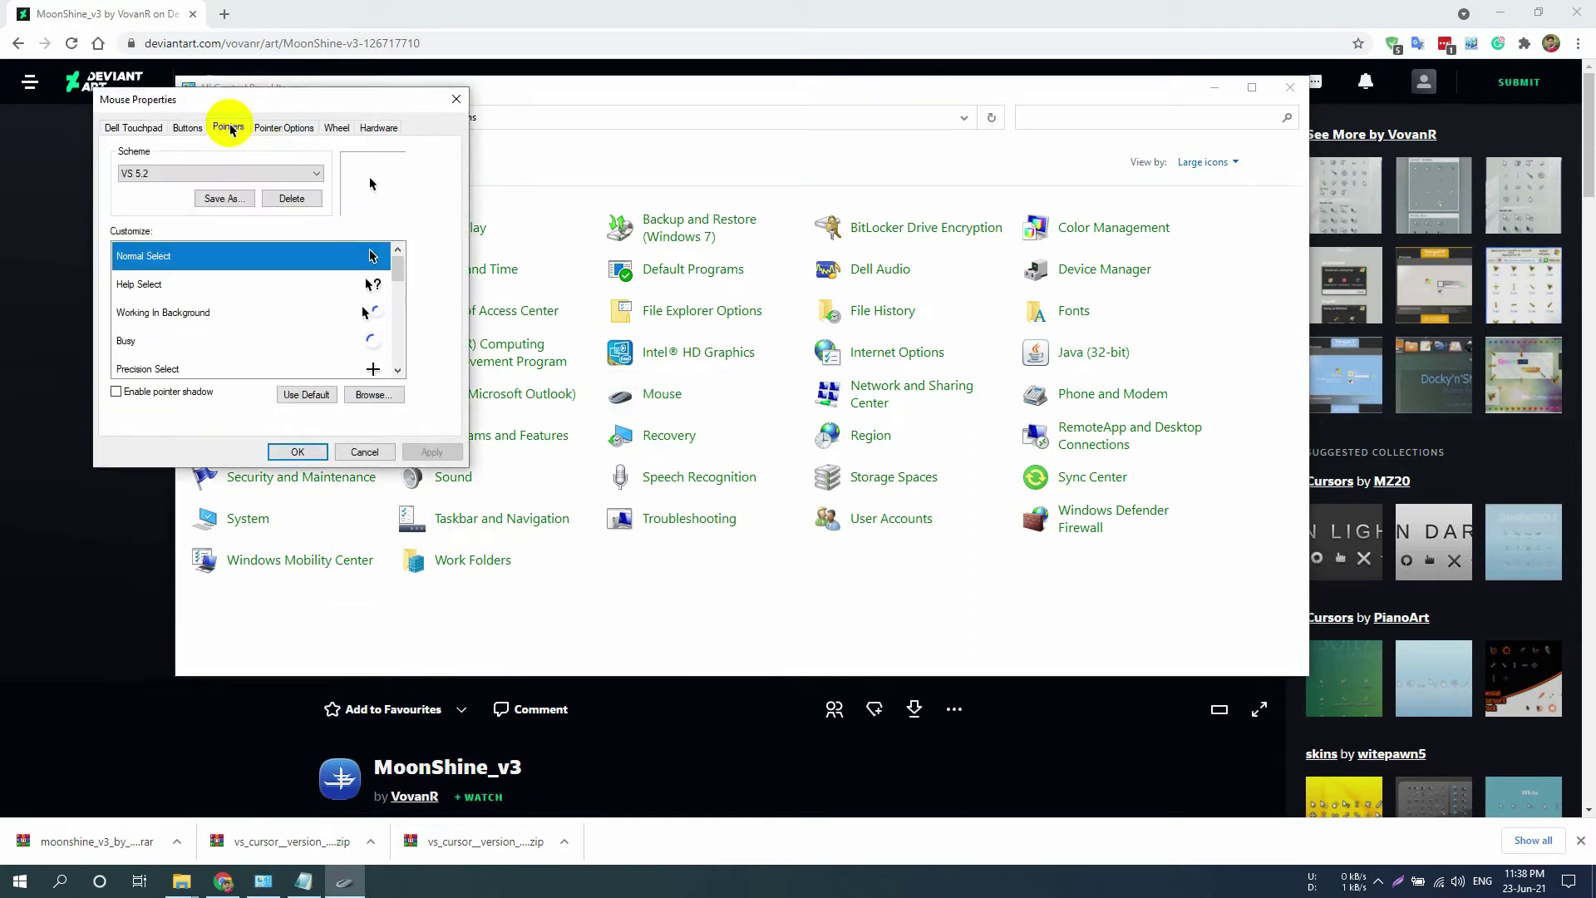
left_click(237, 173)
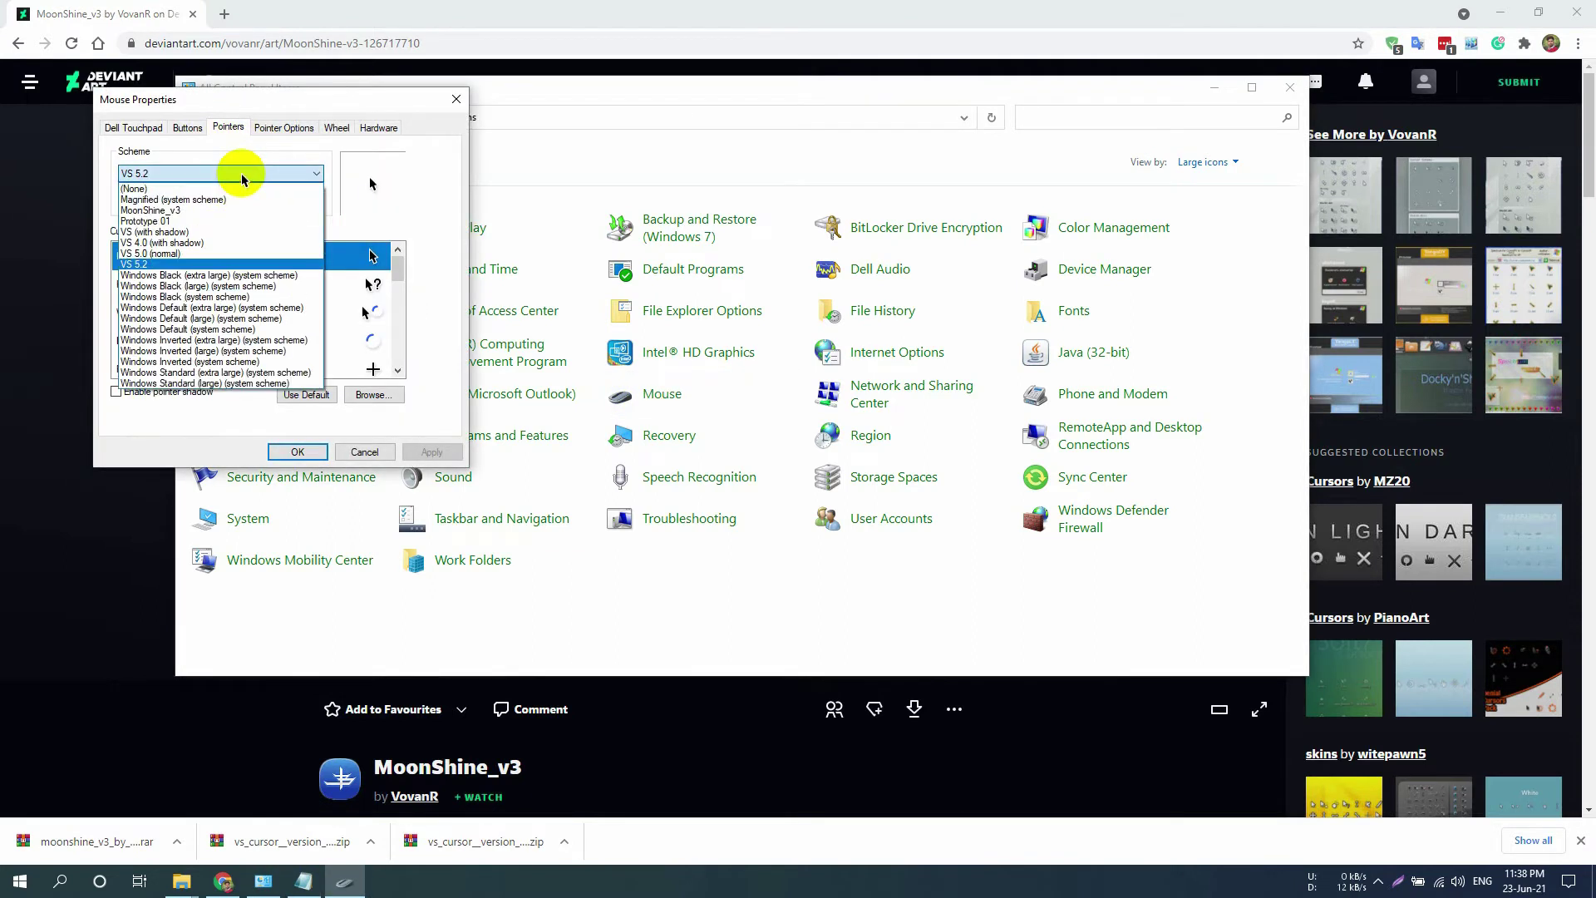
left_click(212, 210)
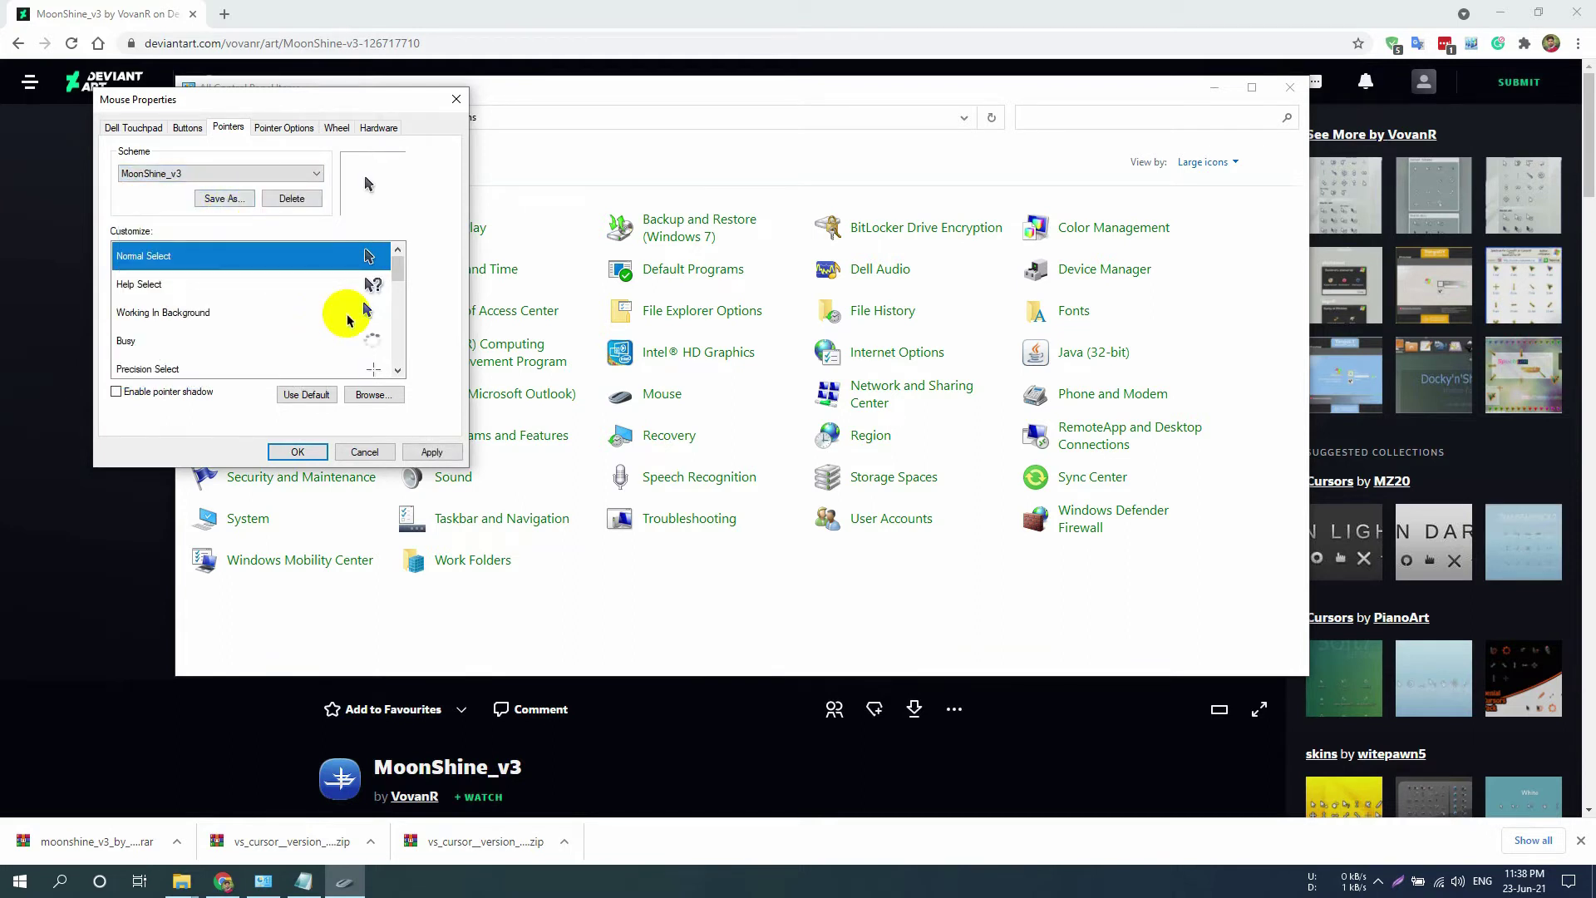
scroll(348, 320, "down", 2)
scroll(348, 320, "up", 2)
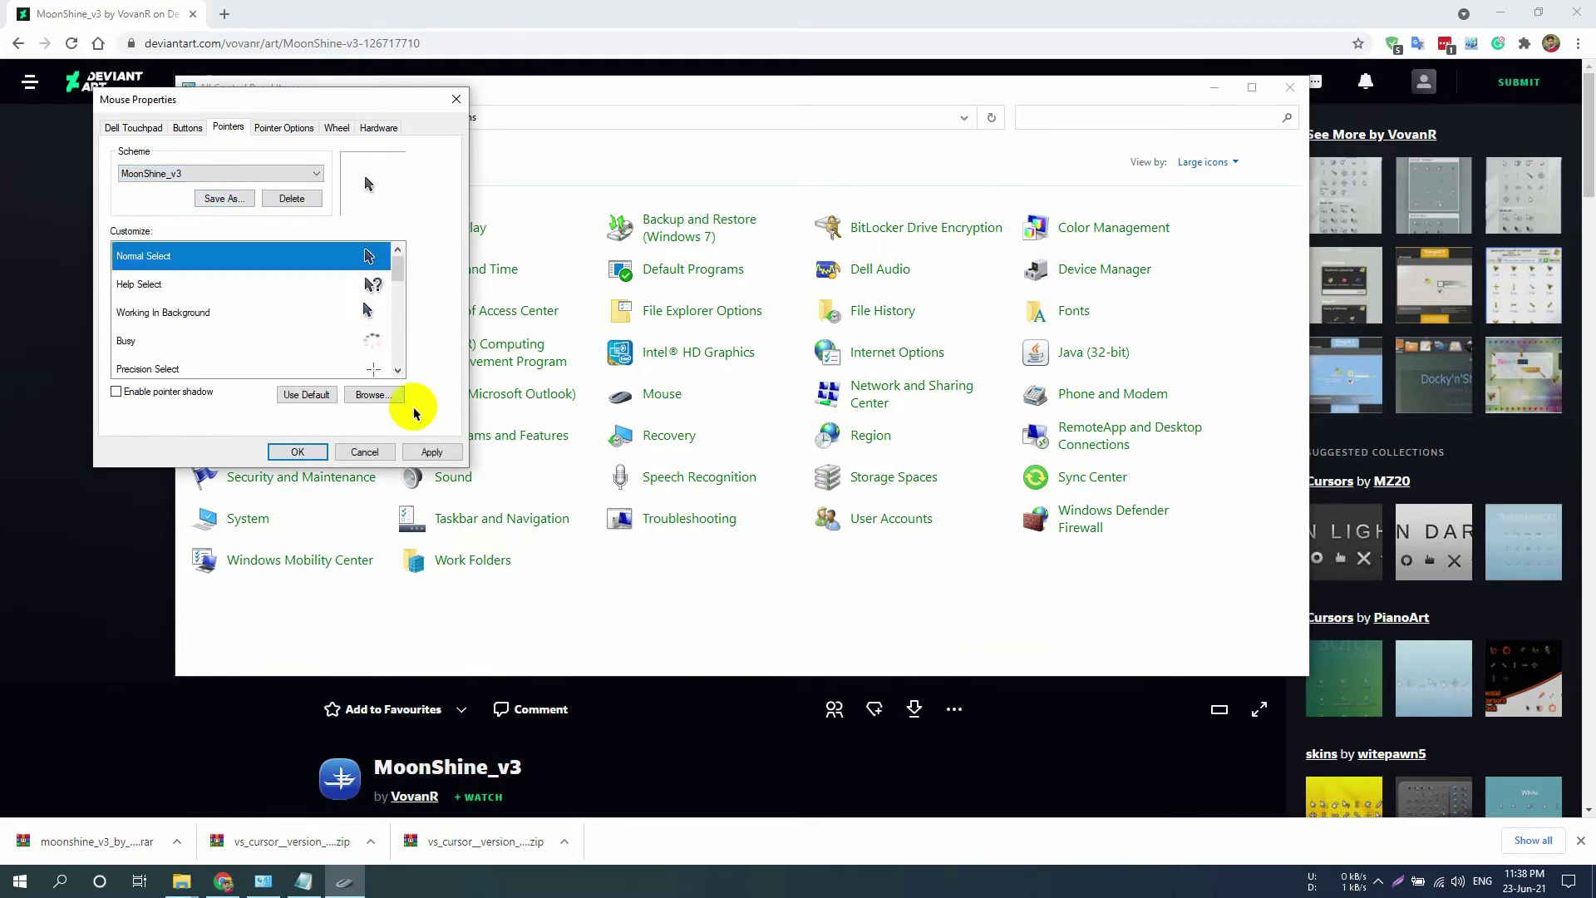
left_click(434, 451)
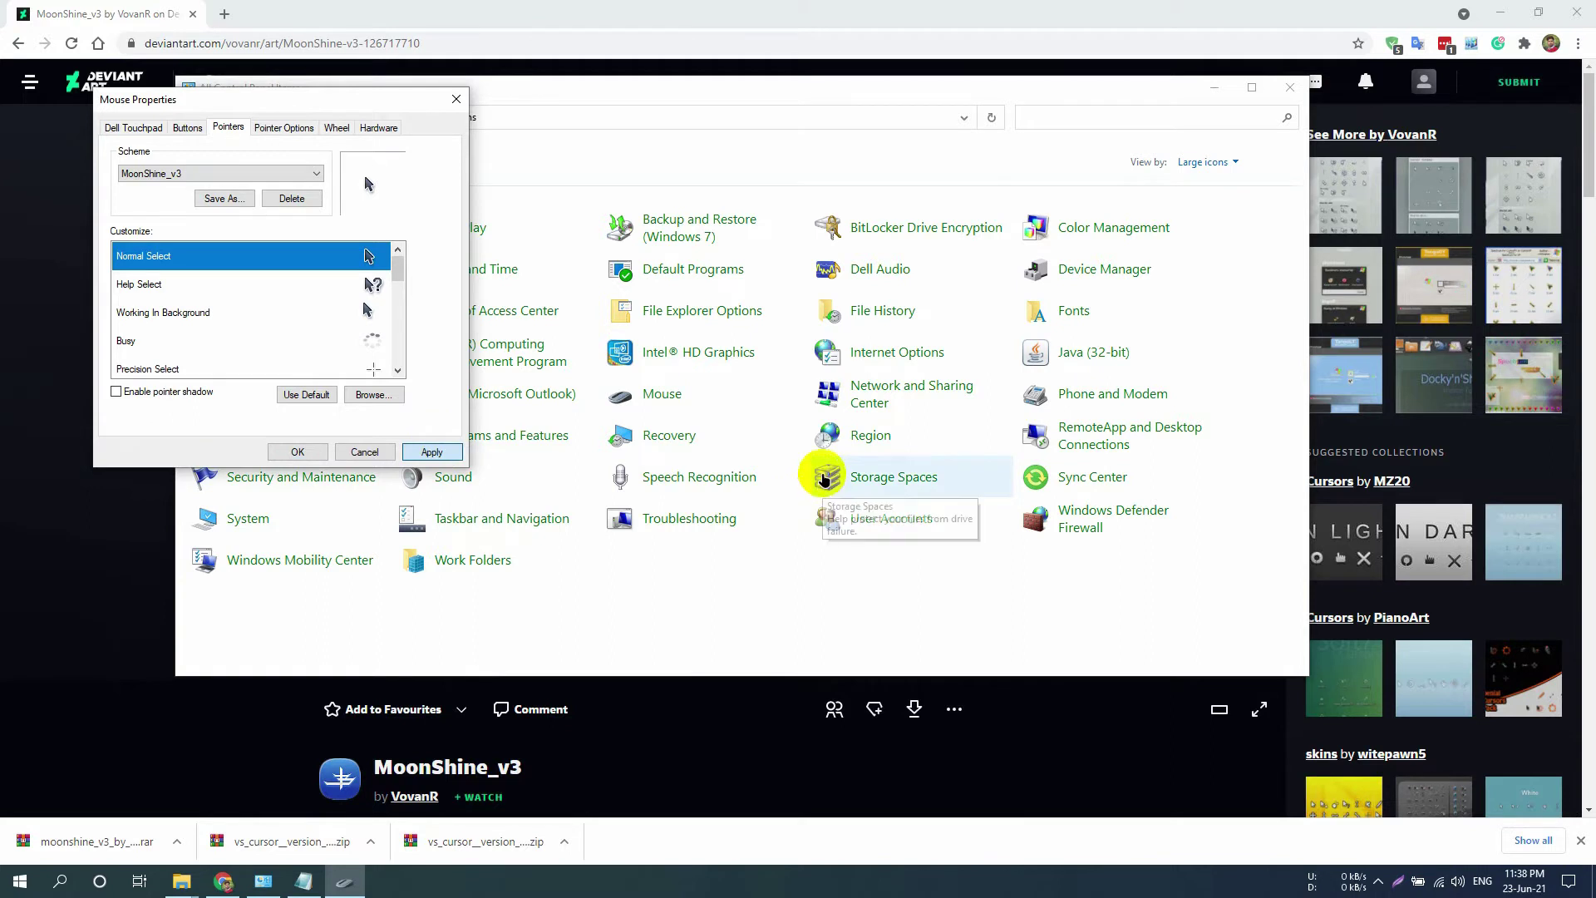
left_click(858, 498)
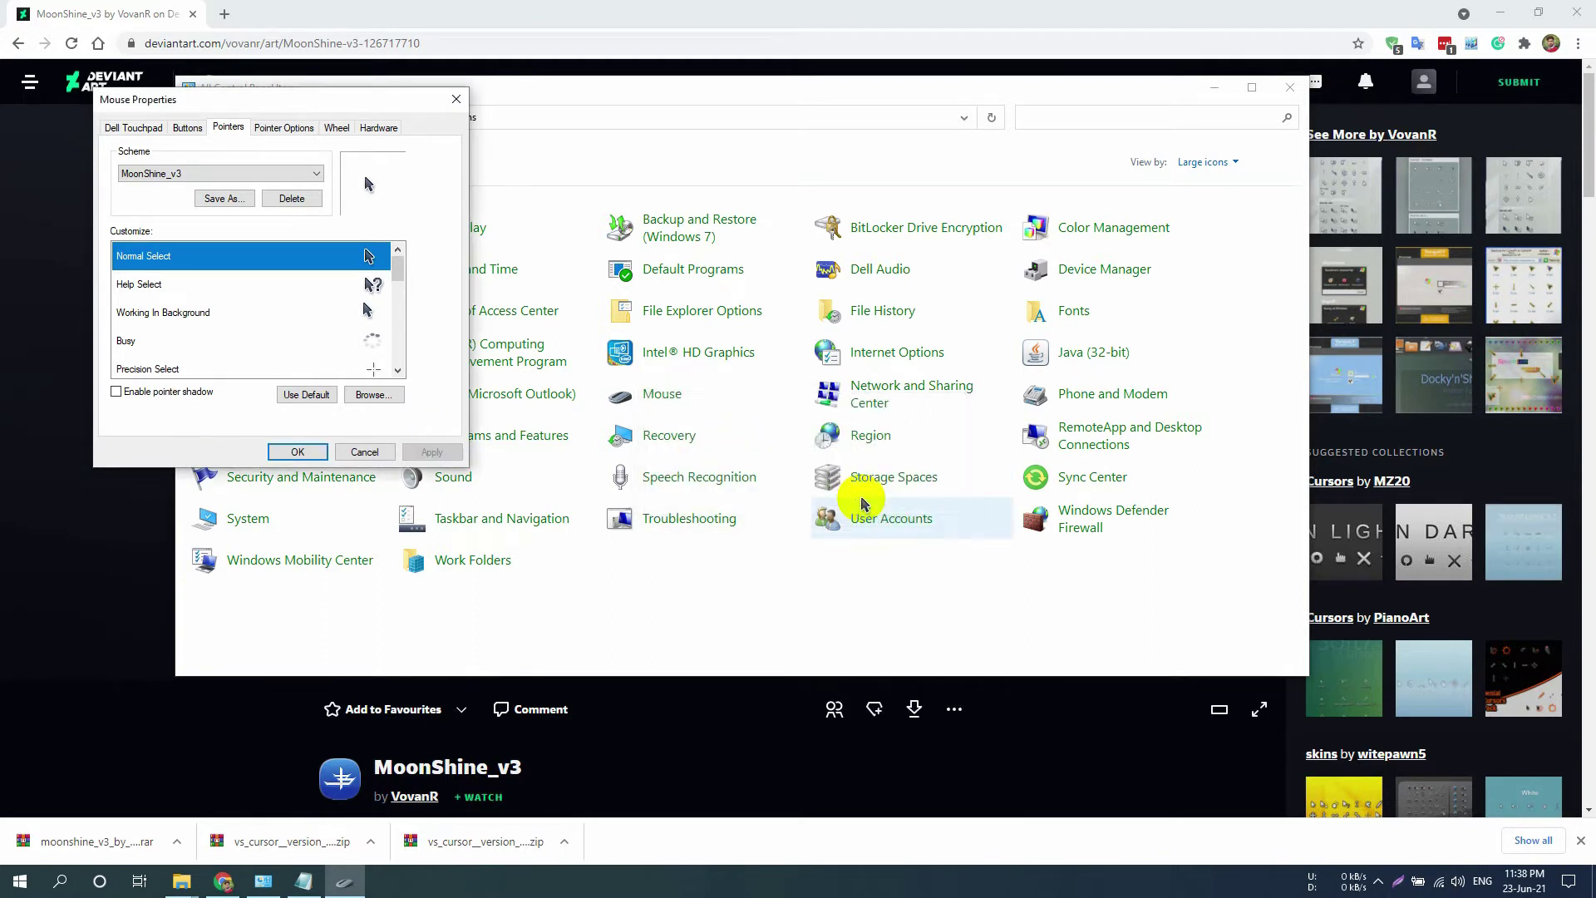
left_click(293, 451)
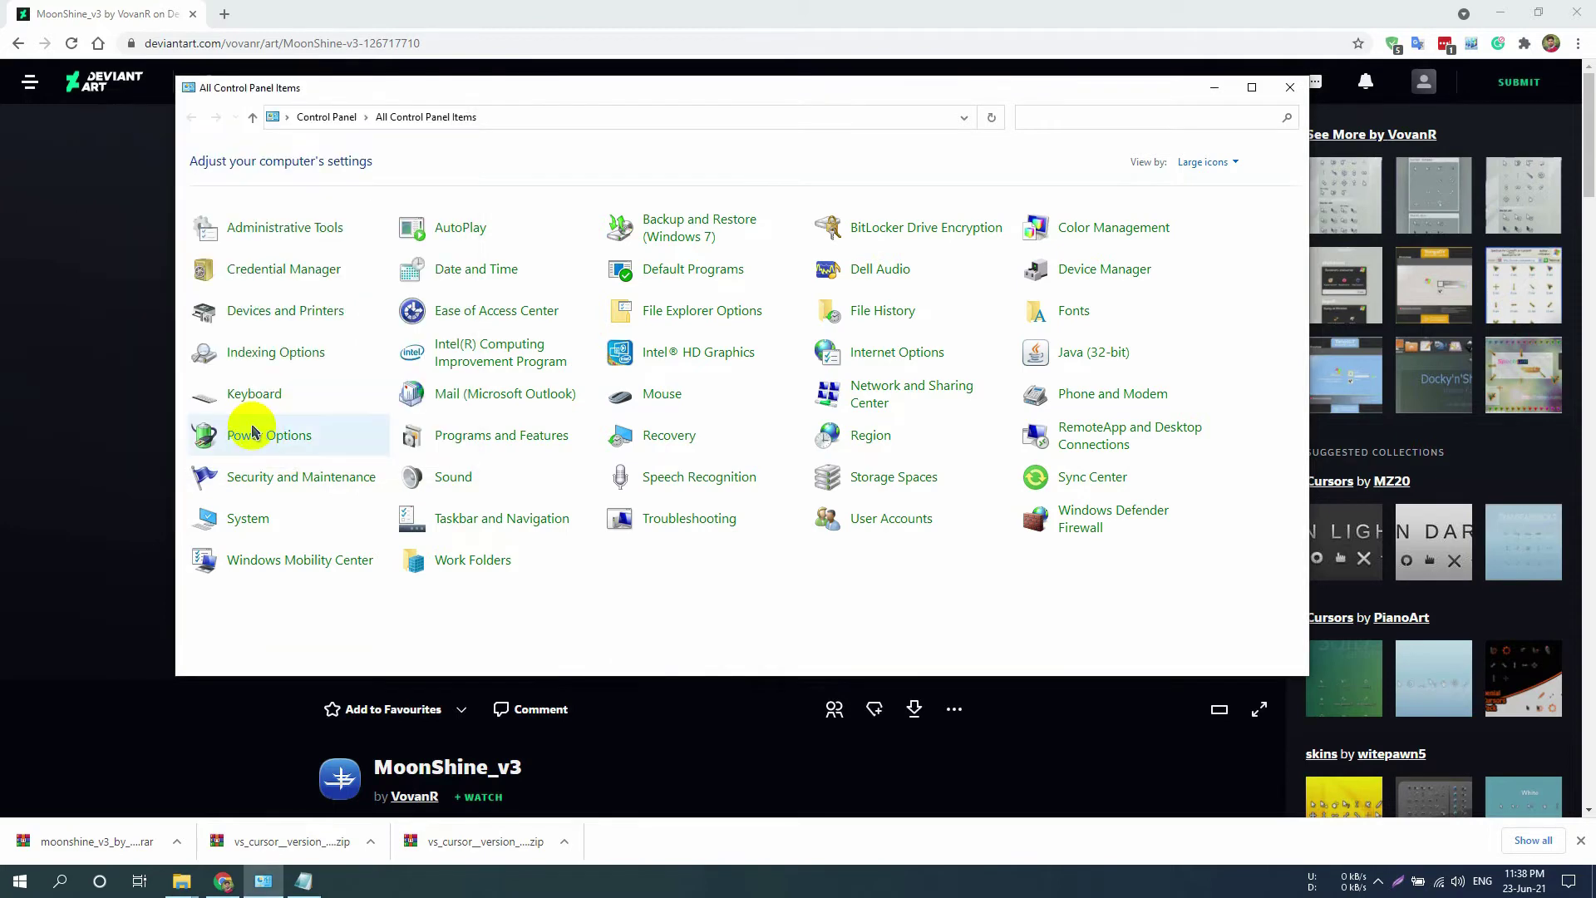
- Take the Volantes-Dark link from line 6 of Notepad and load it in Chrome
left_click(303, 881)
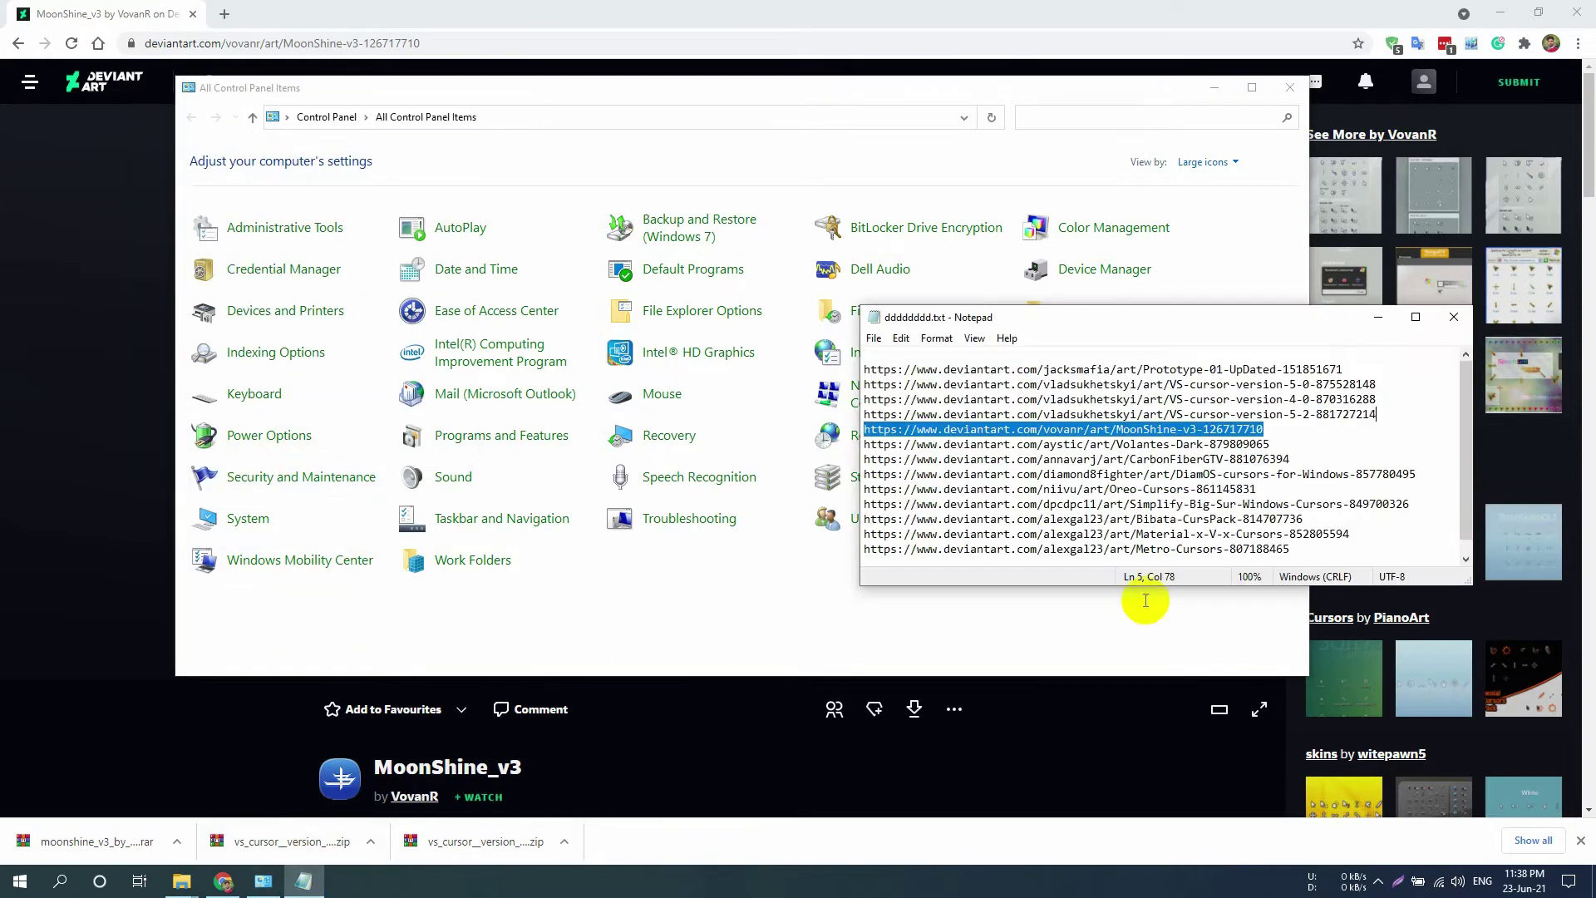
left_click(1306, 439)
triple_click(1309, 437)
key("ctrl+c")
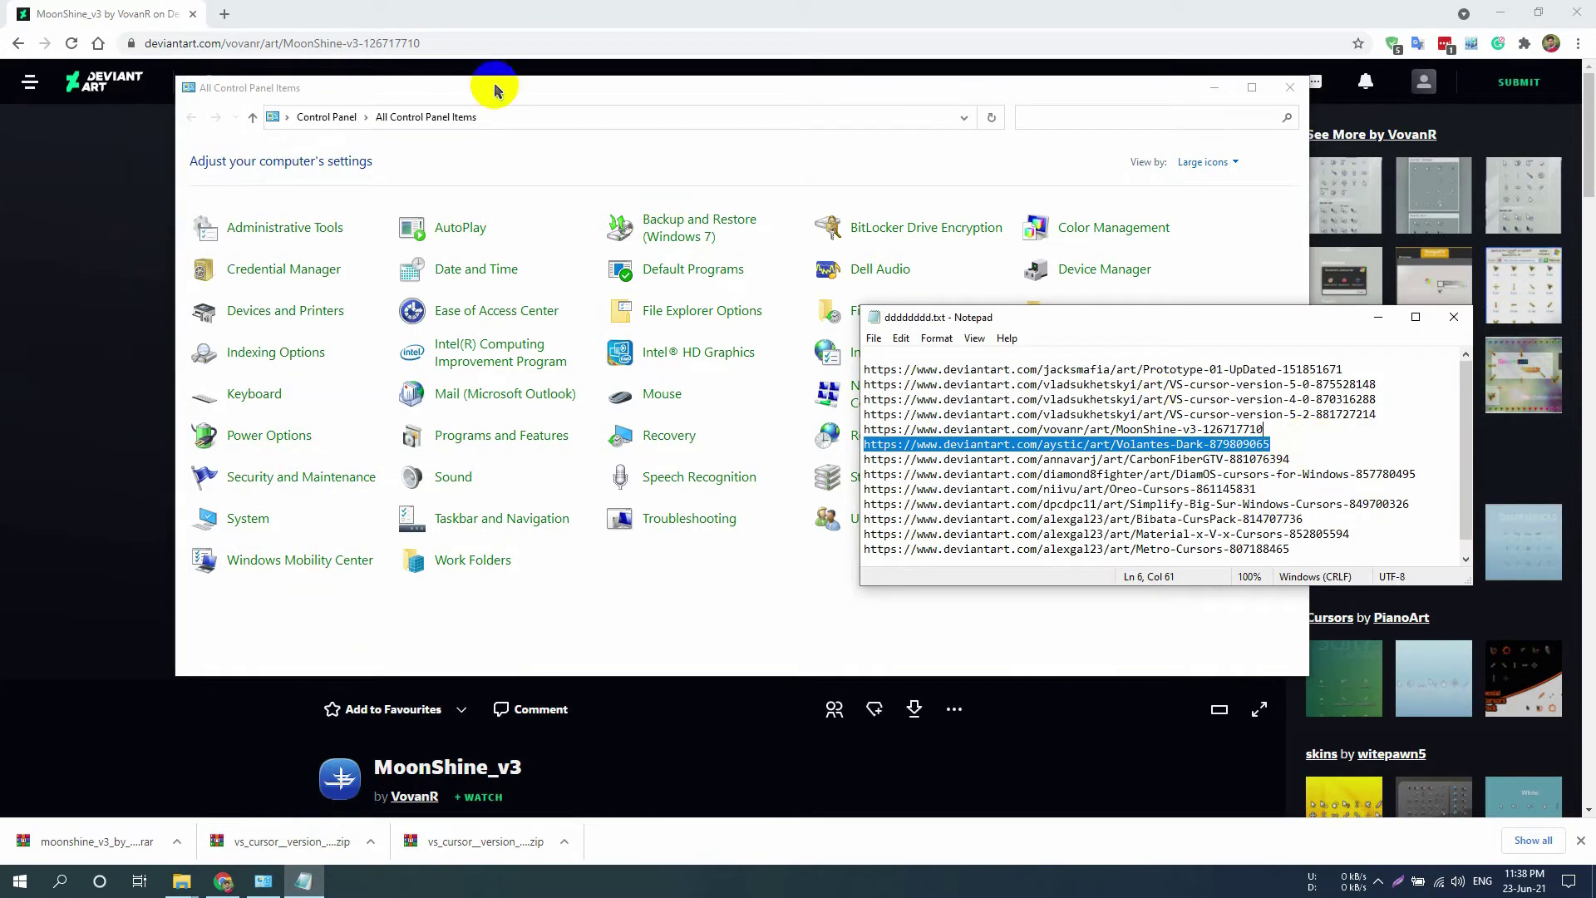
left_click(435, 44)
key("ctrl+v")
key("Return")
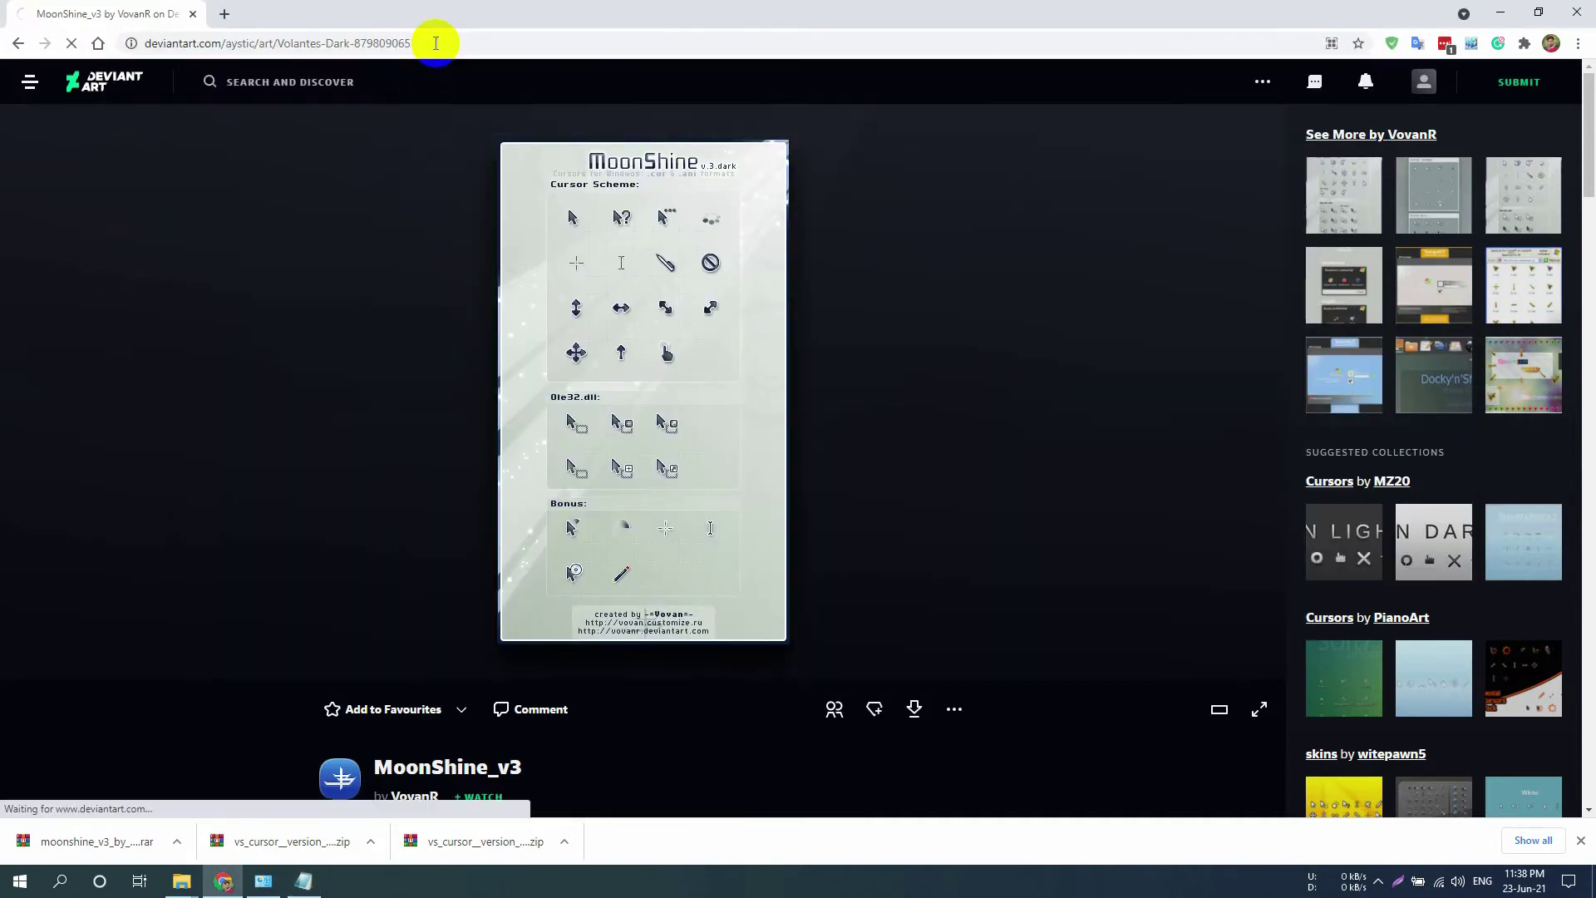
- Download the Volantes-Dark zip and show it in its folder
left_click(688, 712)
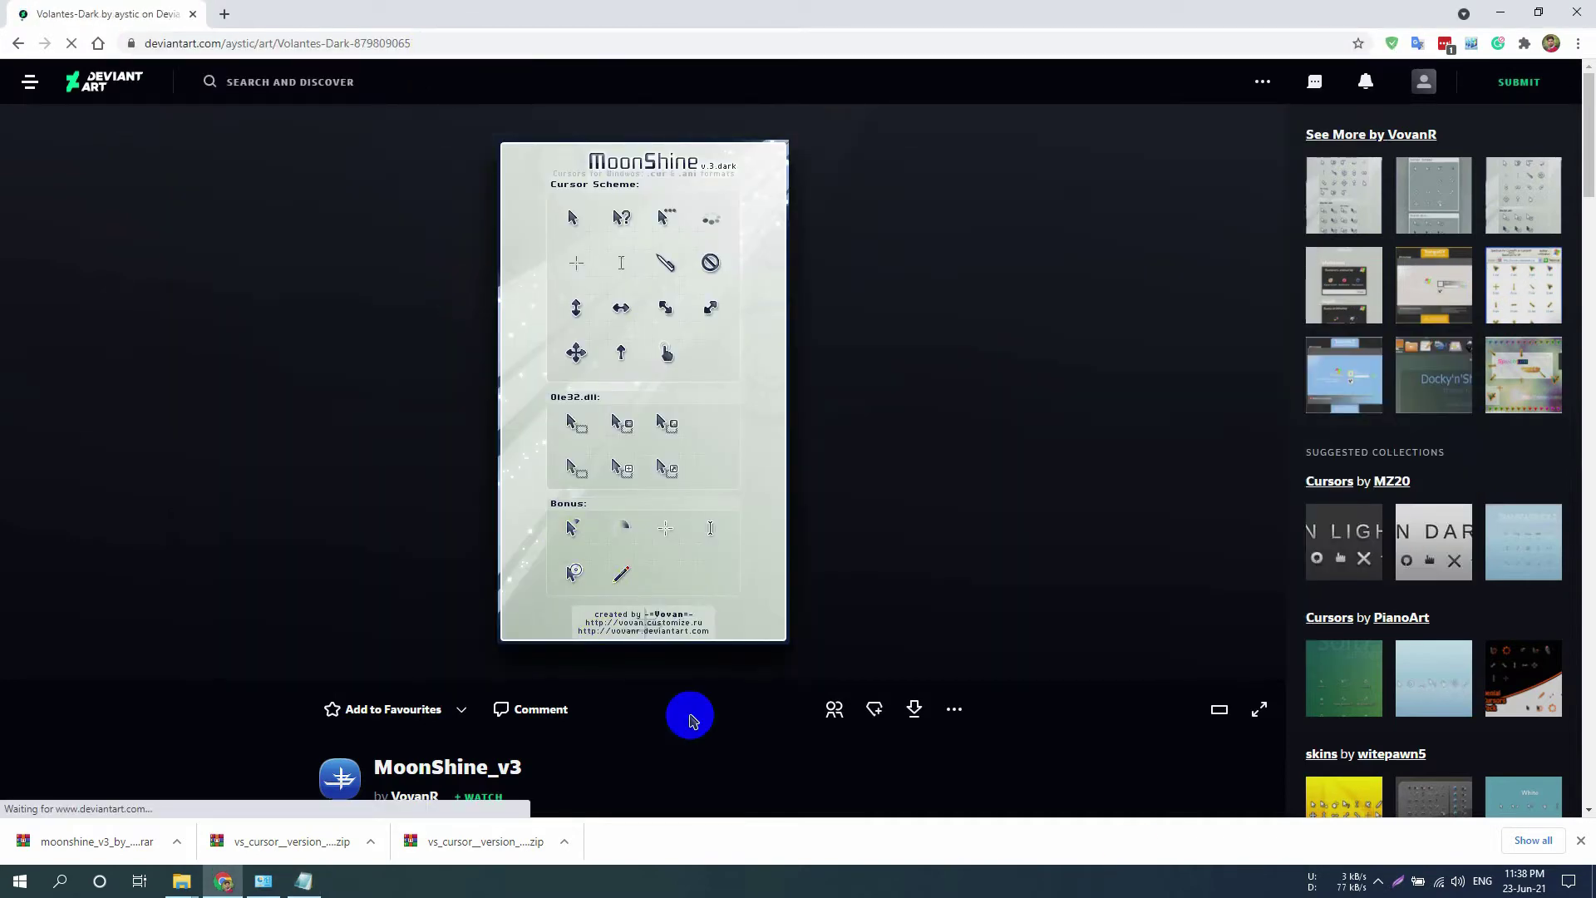
left_click(546, 613)
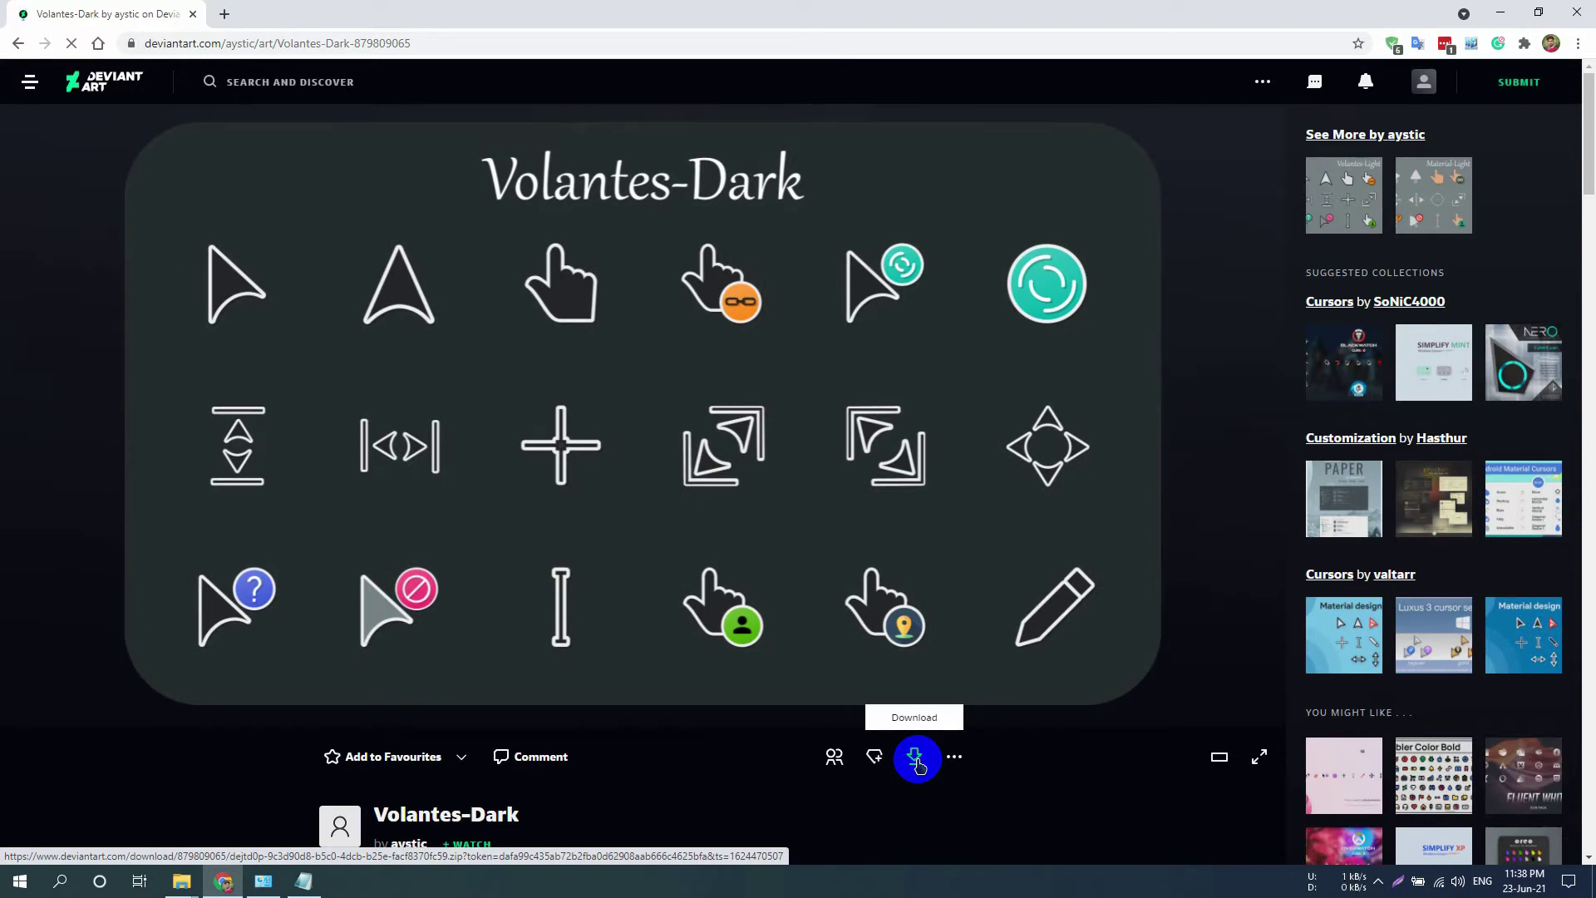
left_click(915, 758)
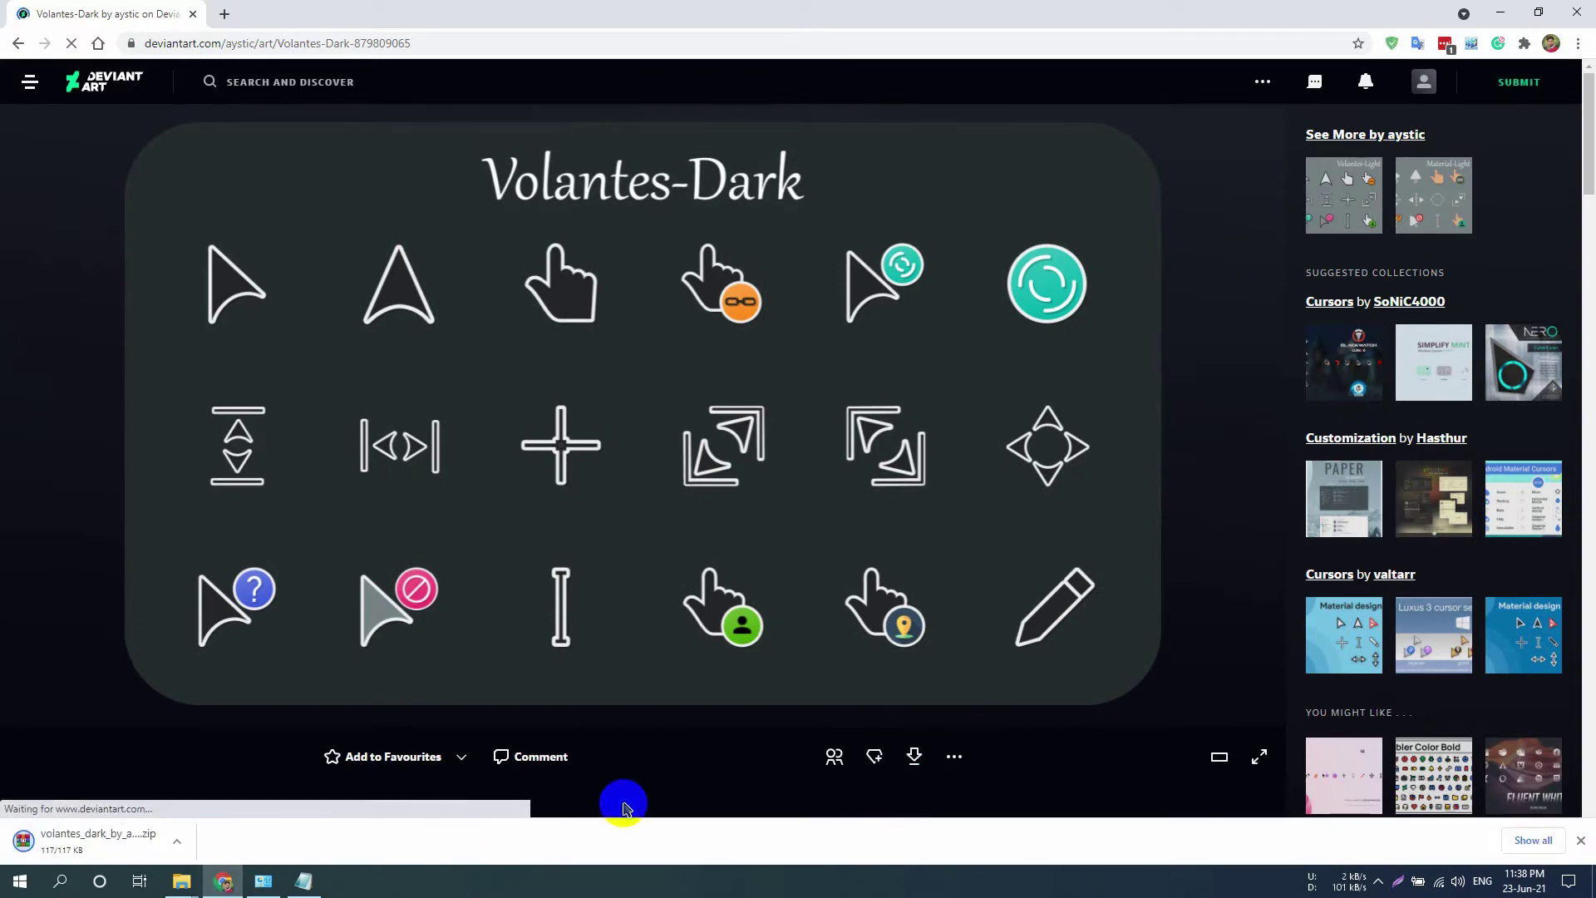
left_click(178, 843)
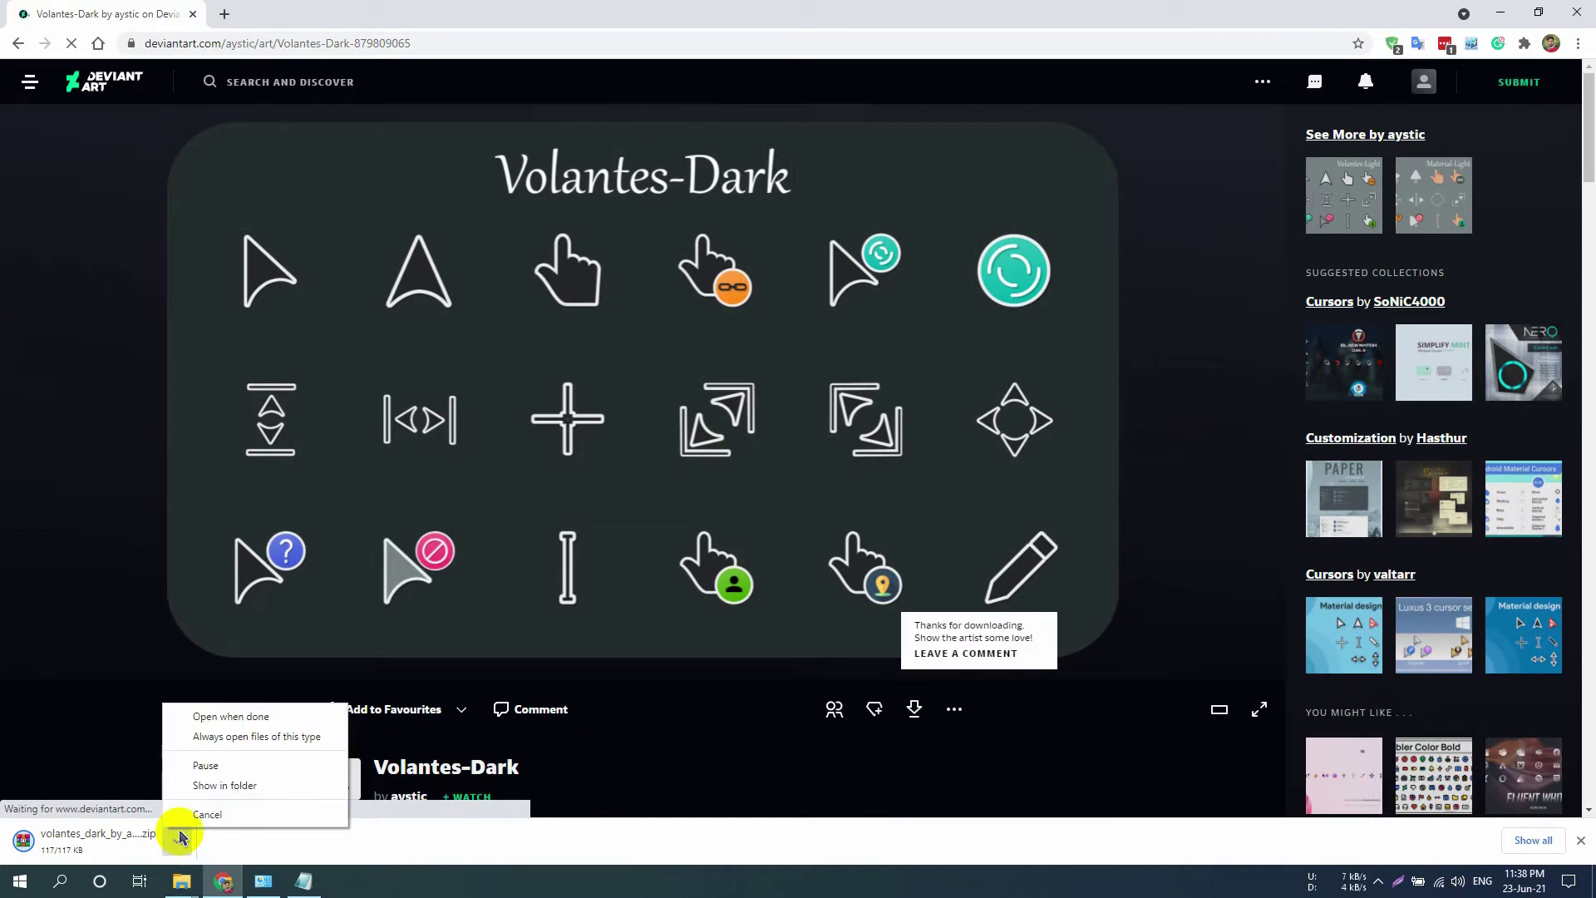
left_click(230, 795)
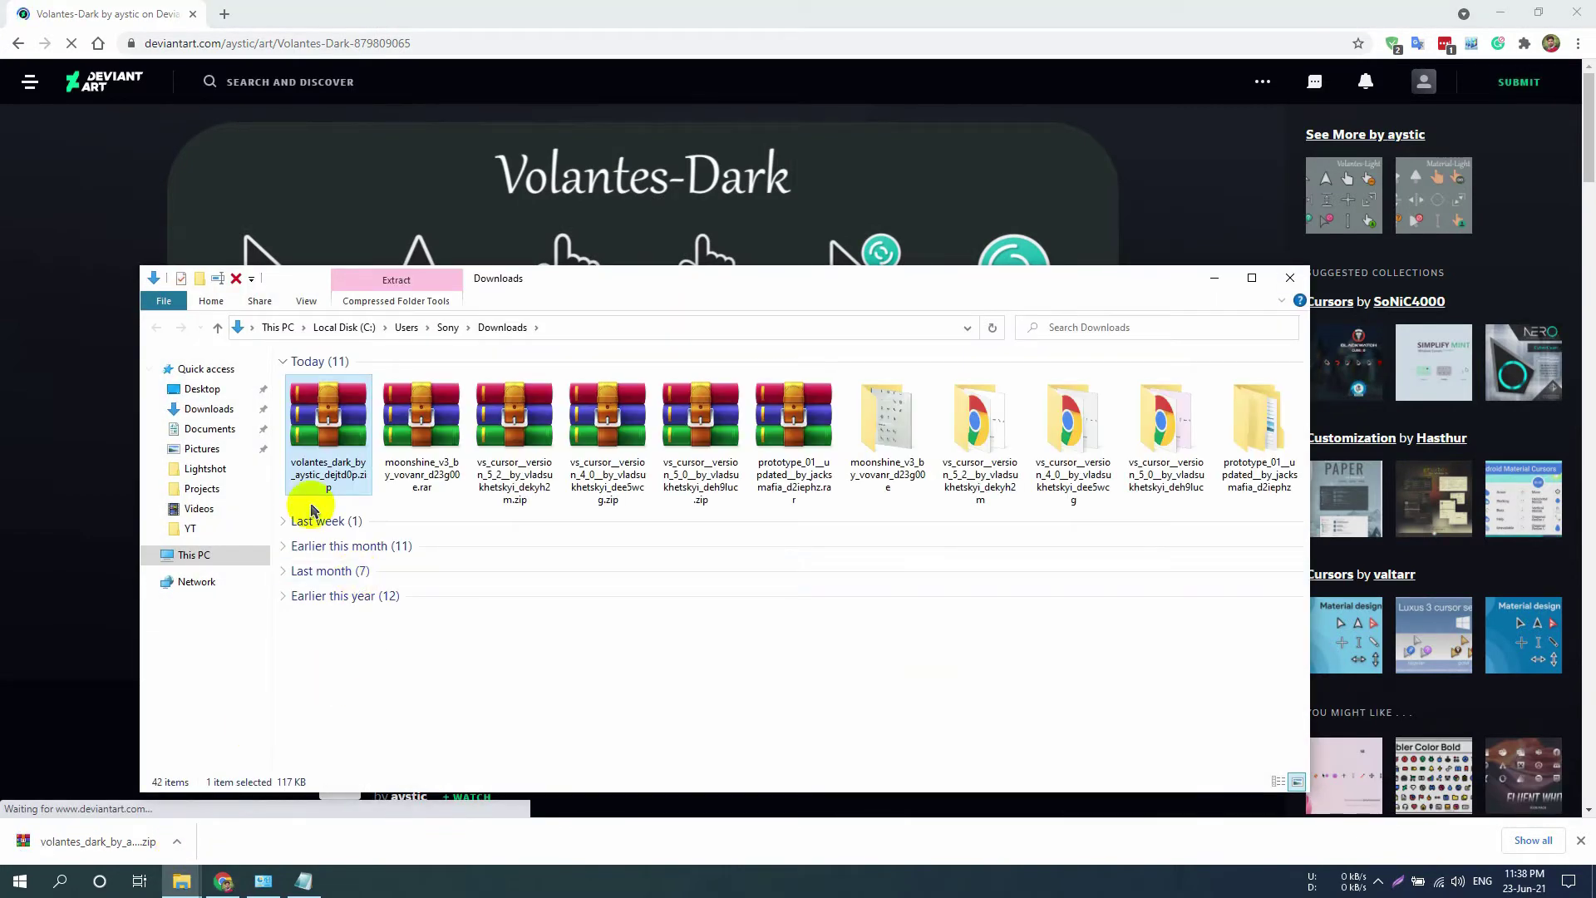
- Extract the volantes_dark zip into its own folder and open it
left_click(329, 449)
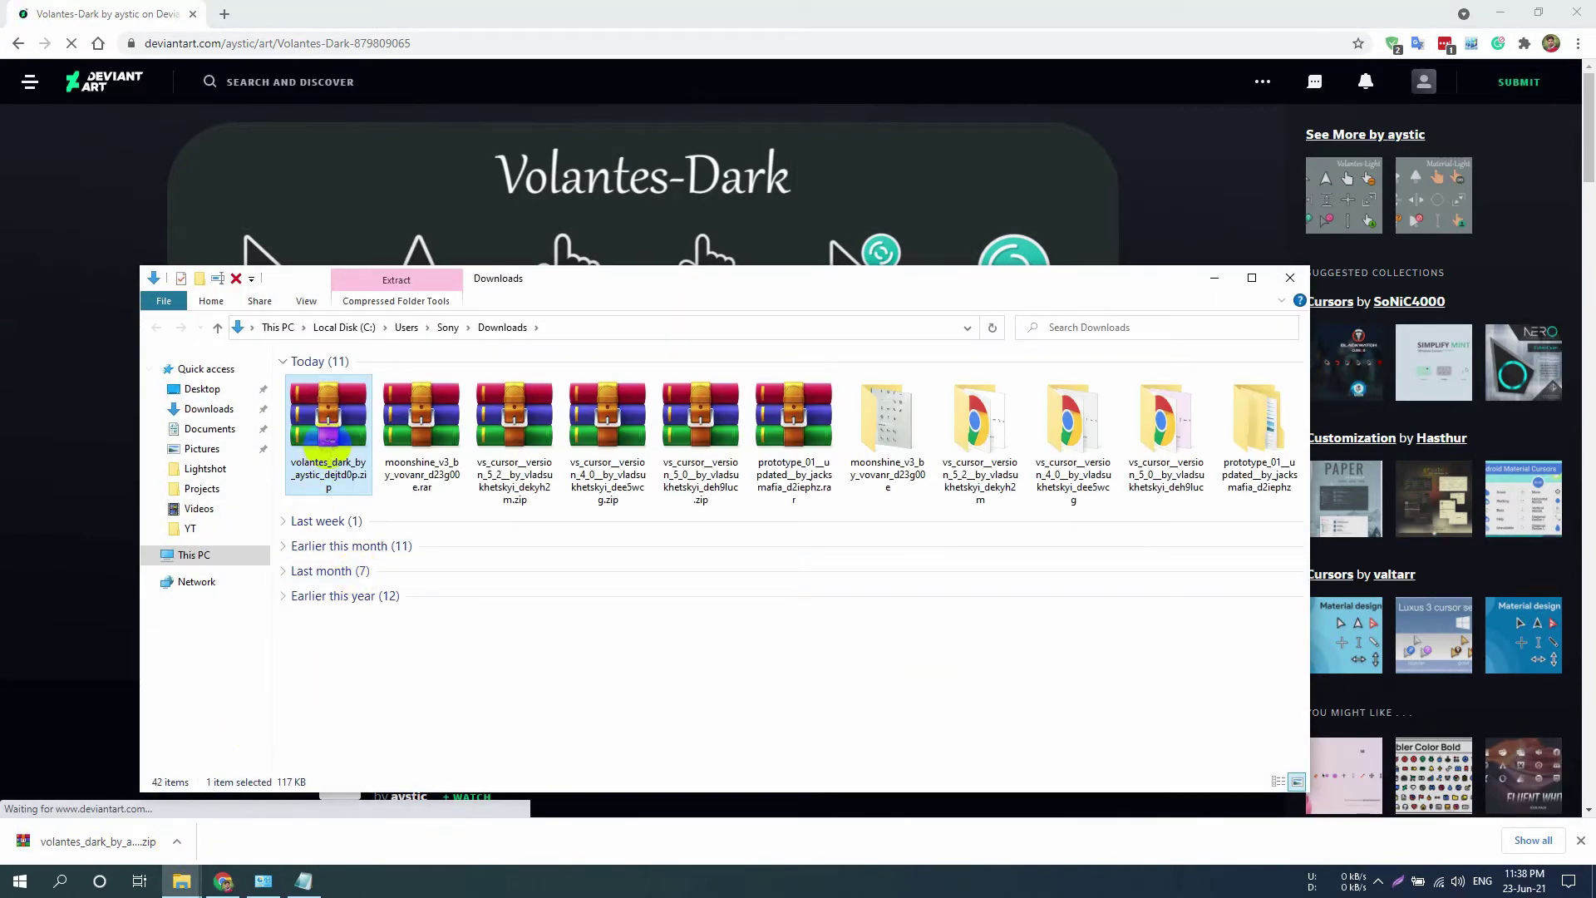
right_click(328, 439)
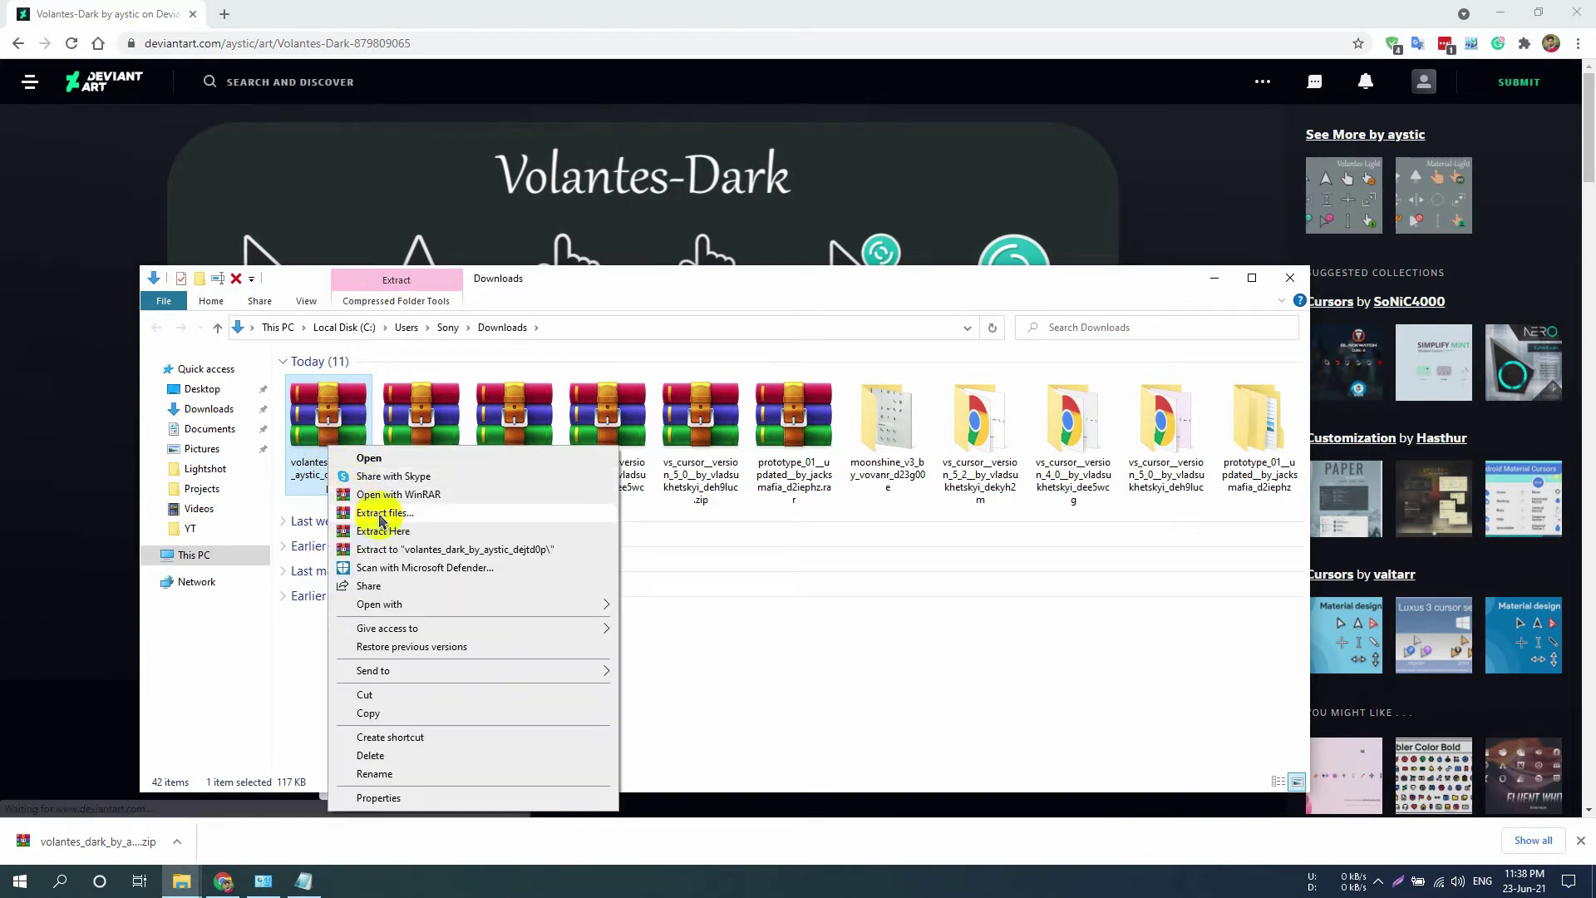
left_click(407, 548)
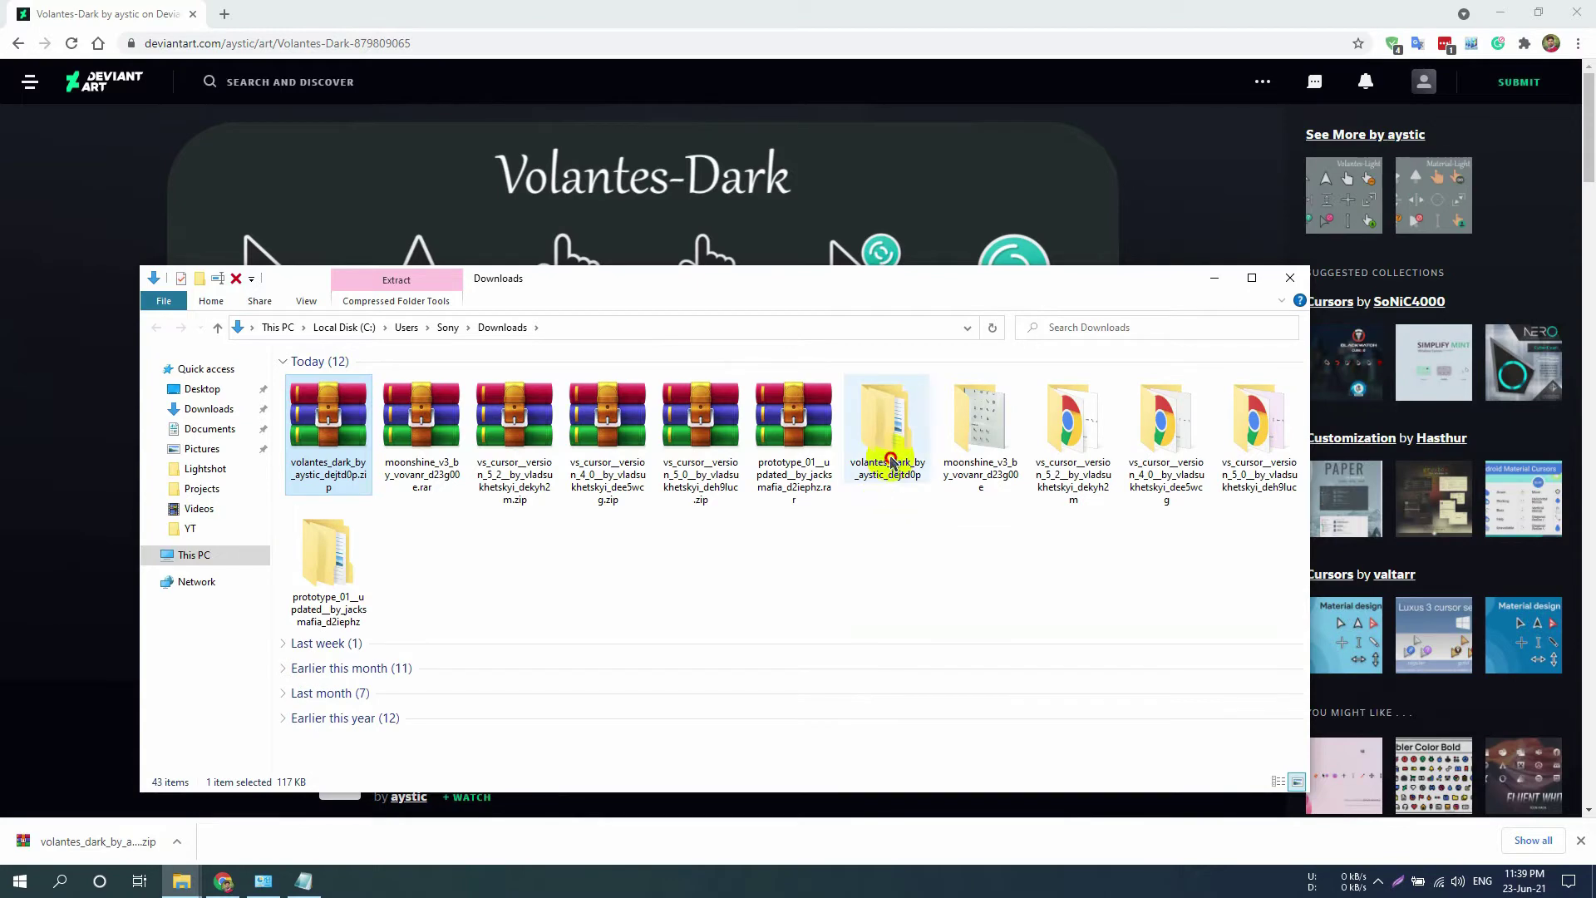
double_click(889, 461)
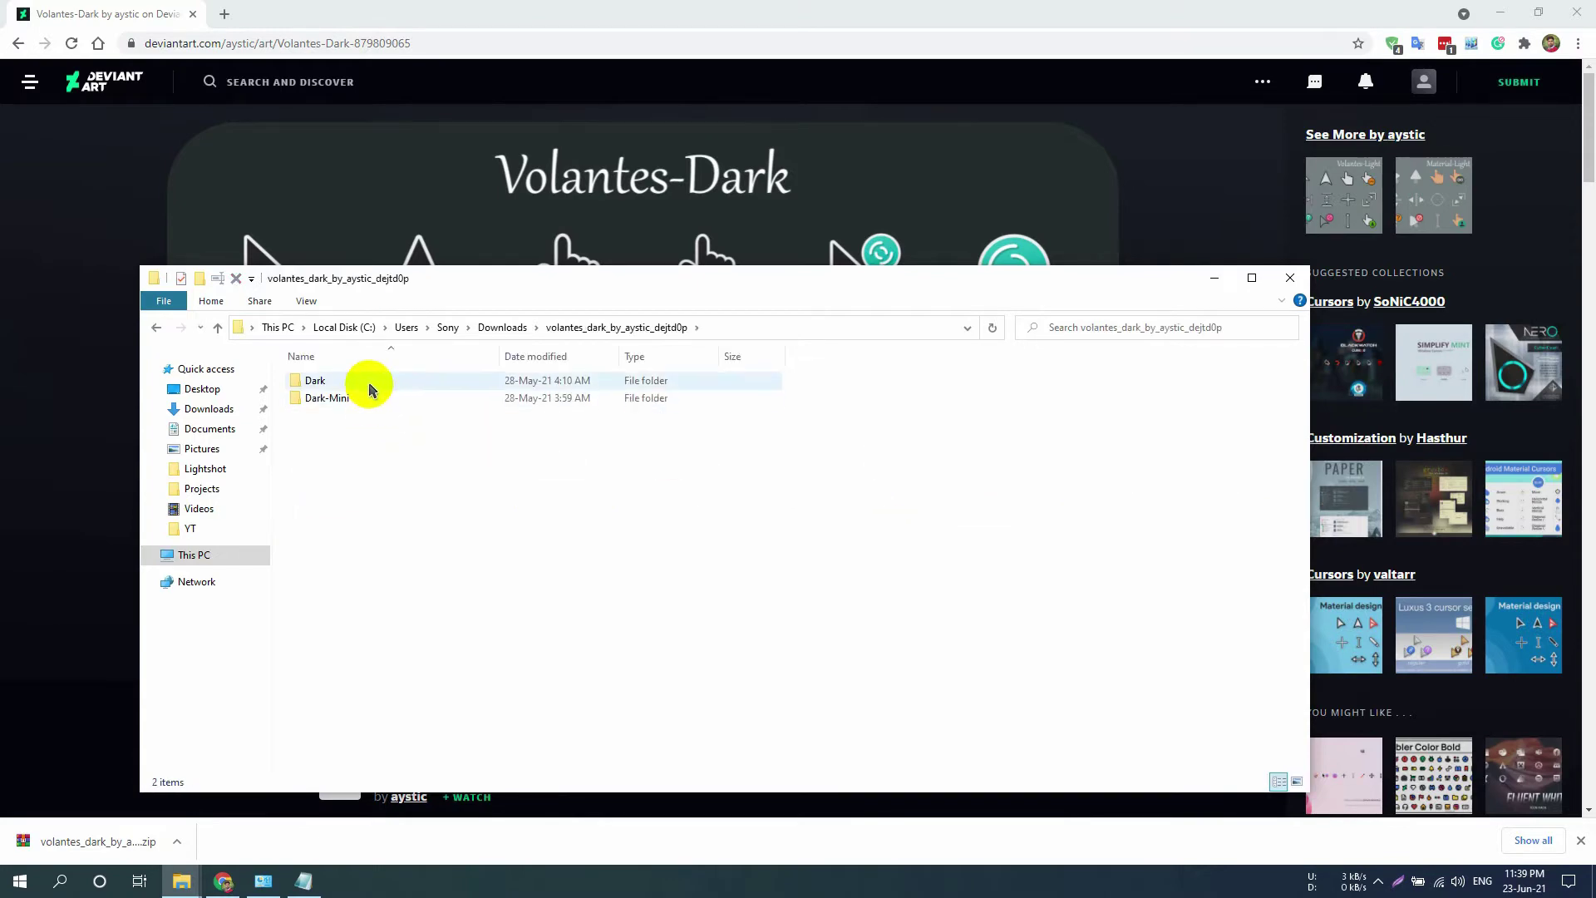
- Install the Volantes Dark cursors from Dark\Install.inf, then return to the browser
left_click(367, 382)
double_click(367, 381)
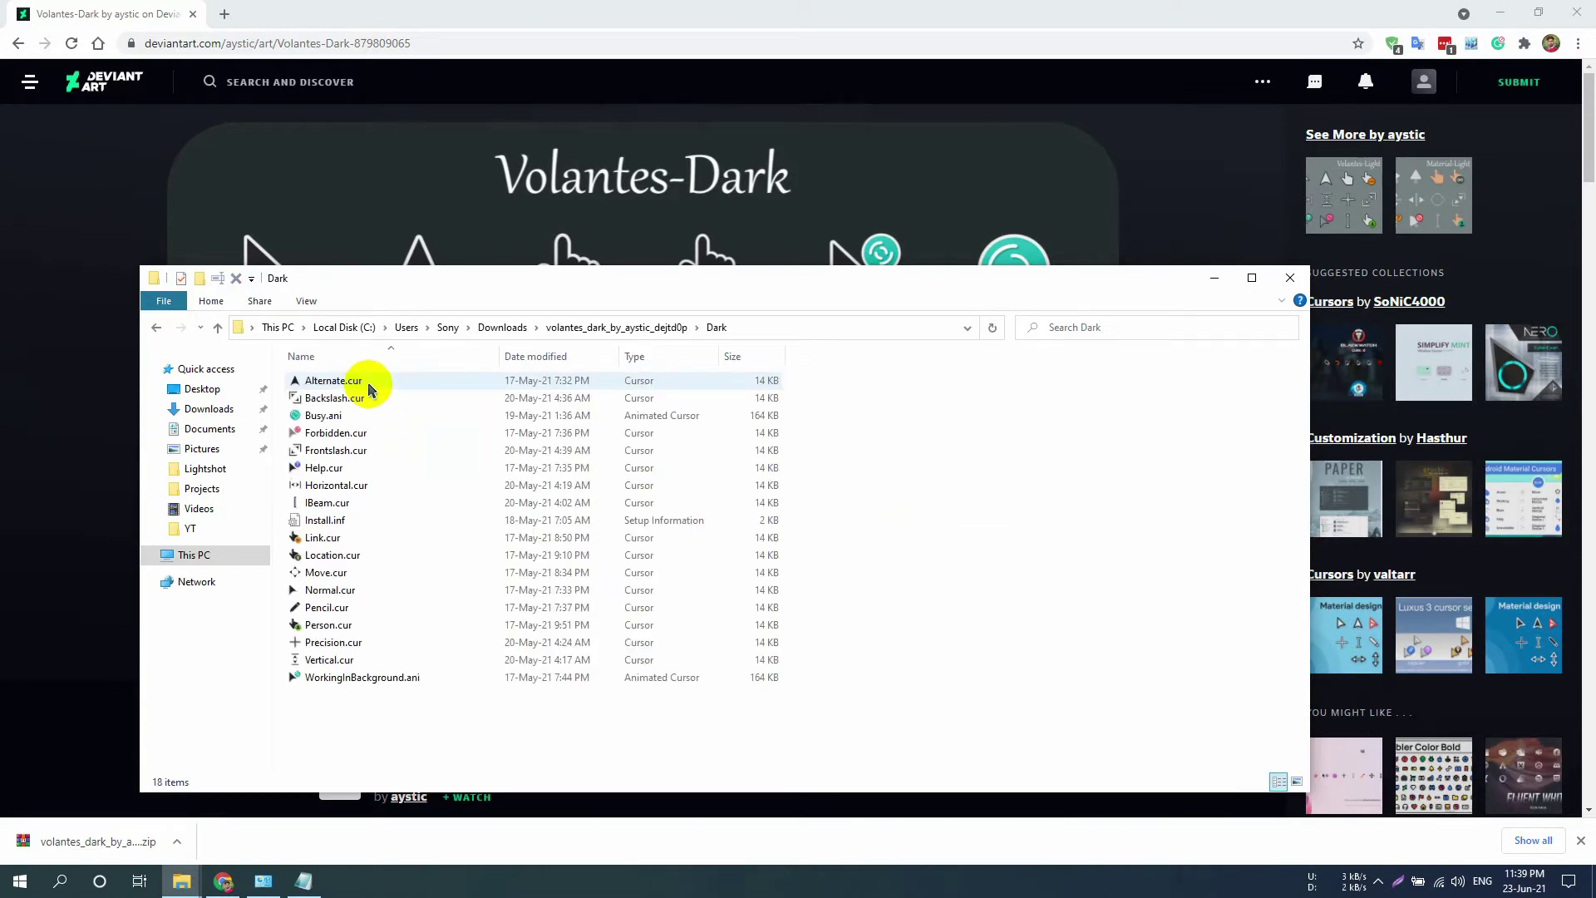
left_click(357, 522)
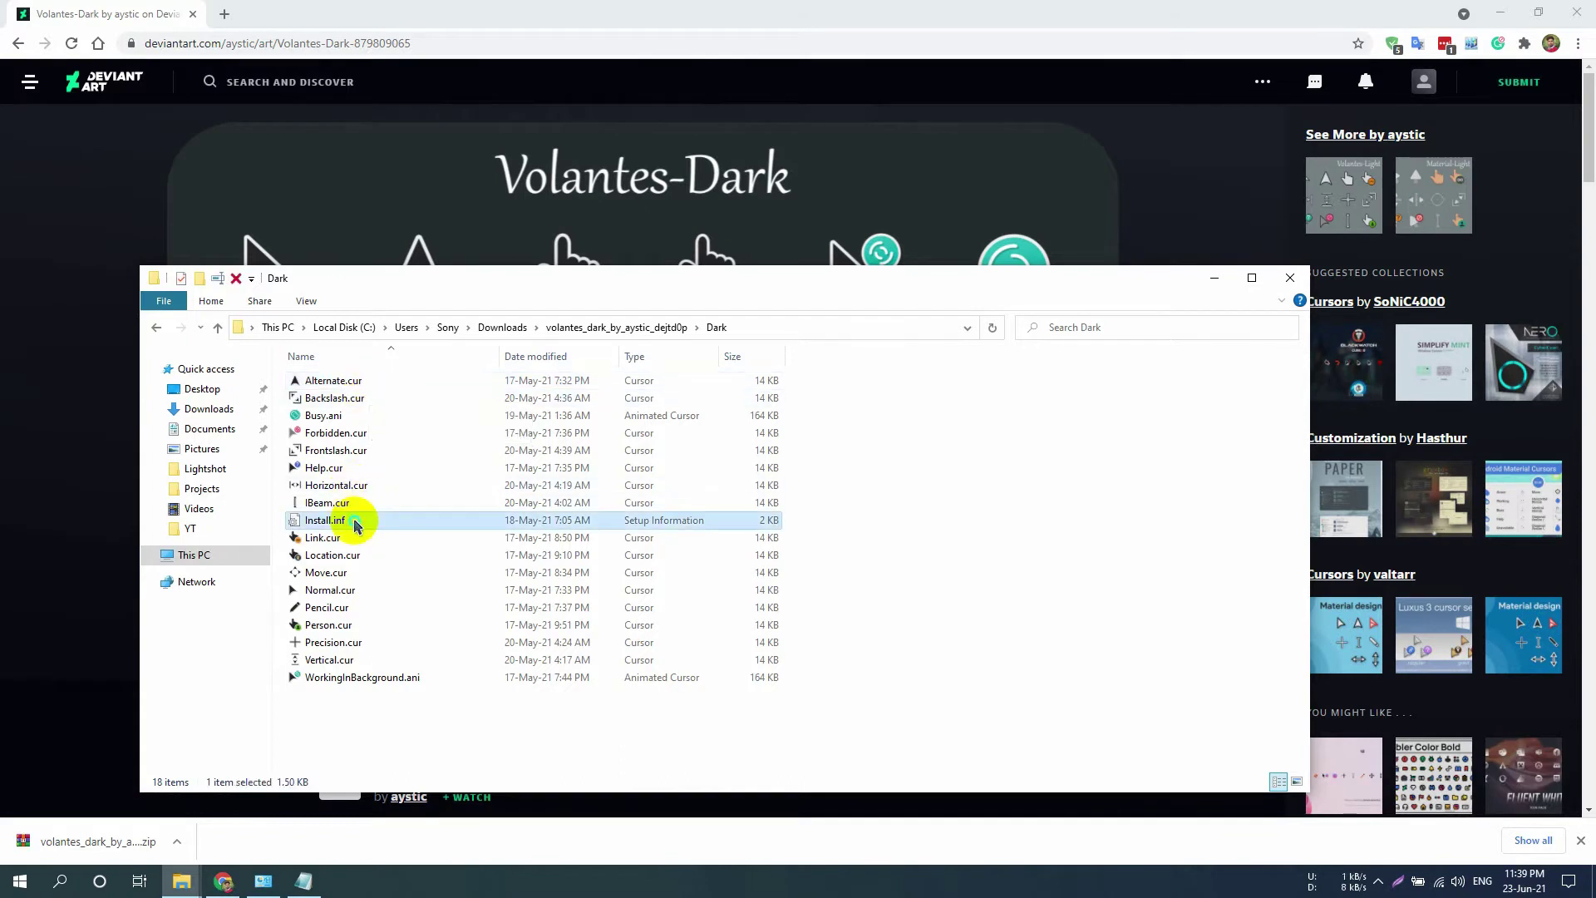
right_click(357, 524)
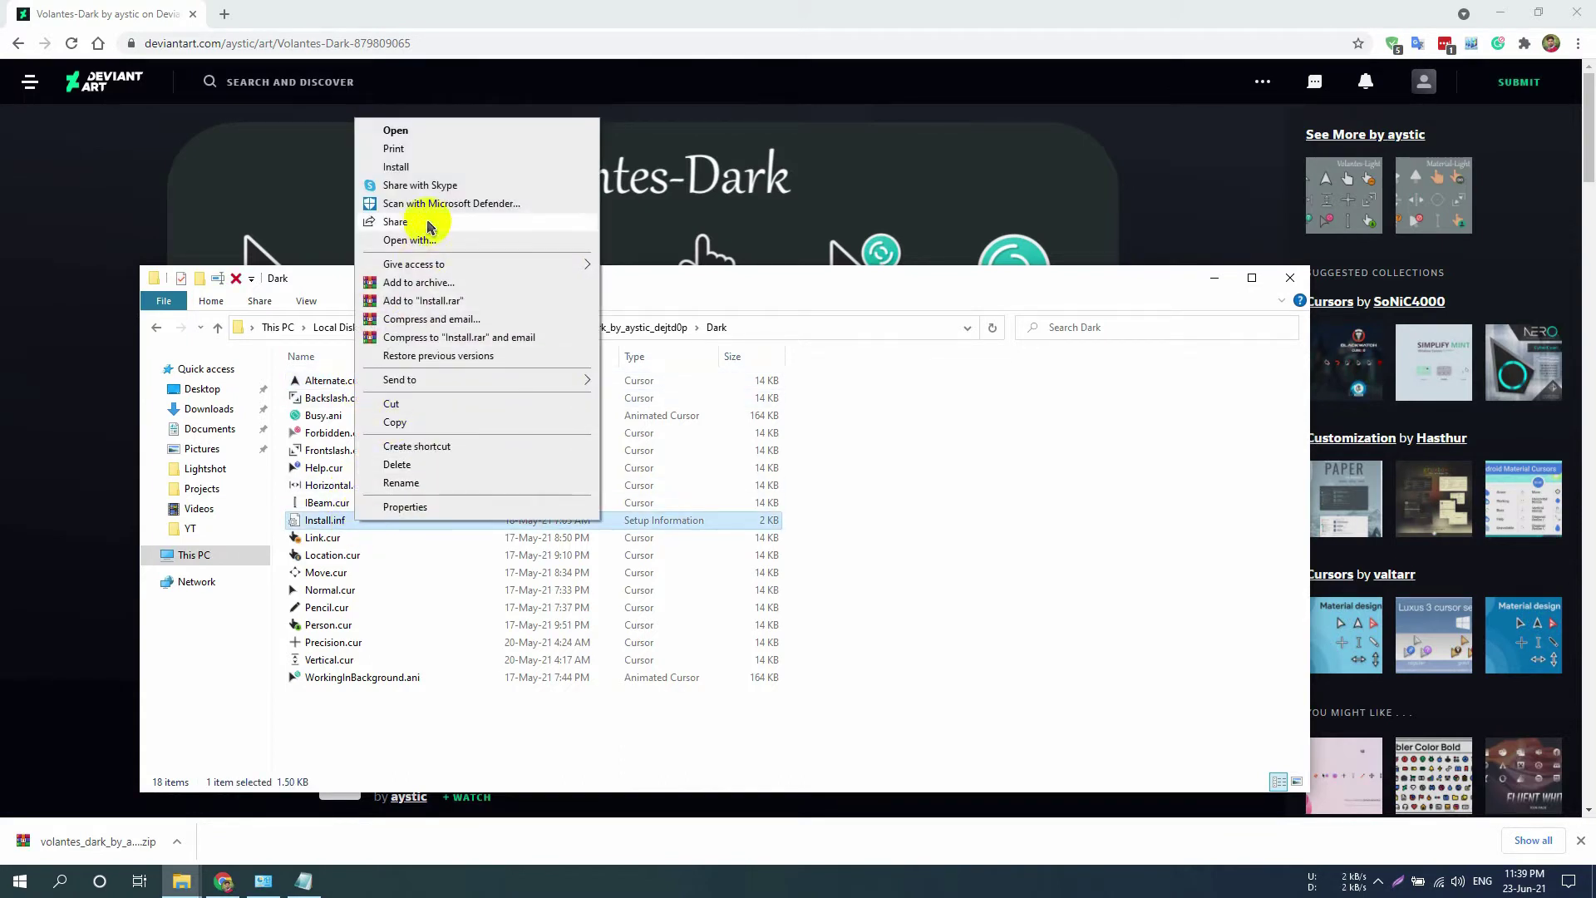
left_click(447, 167)
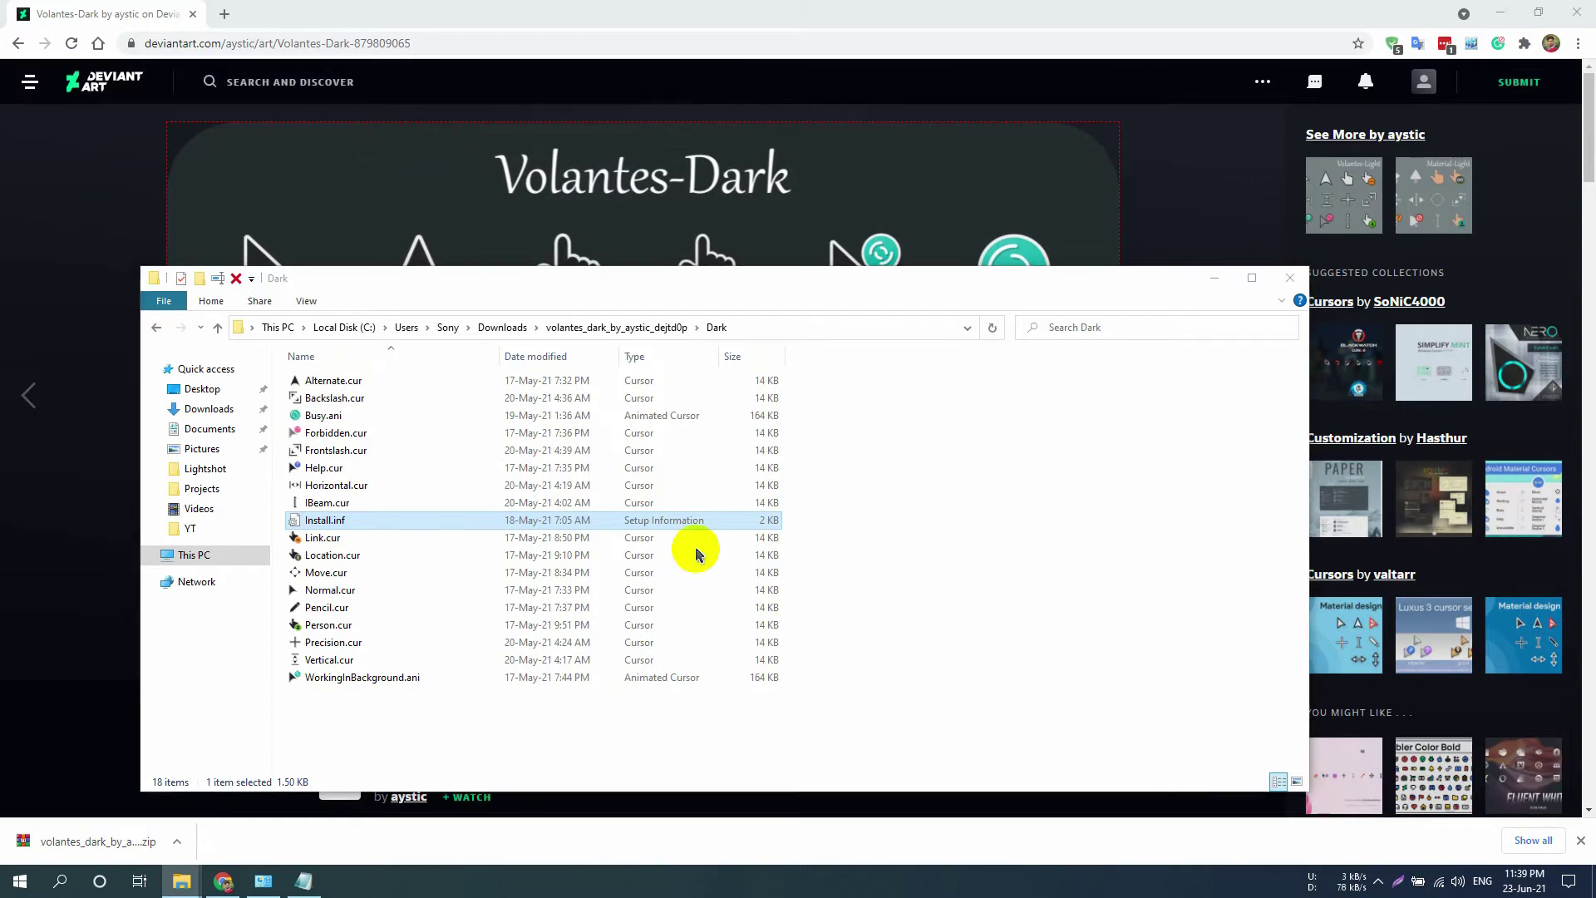
key("alt+Tab")
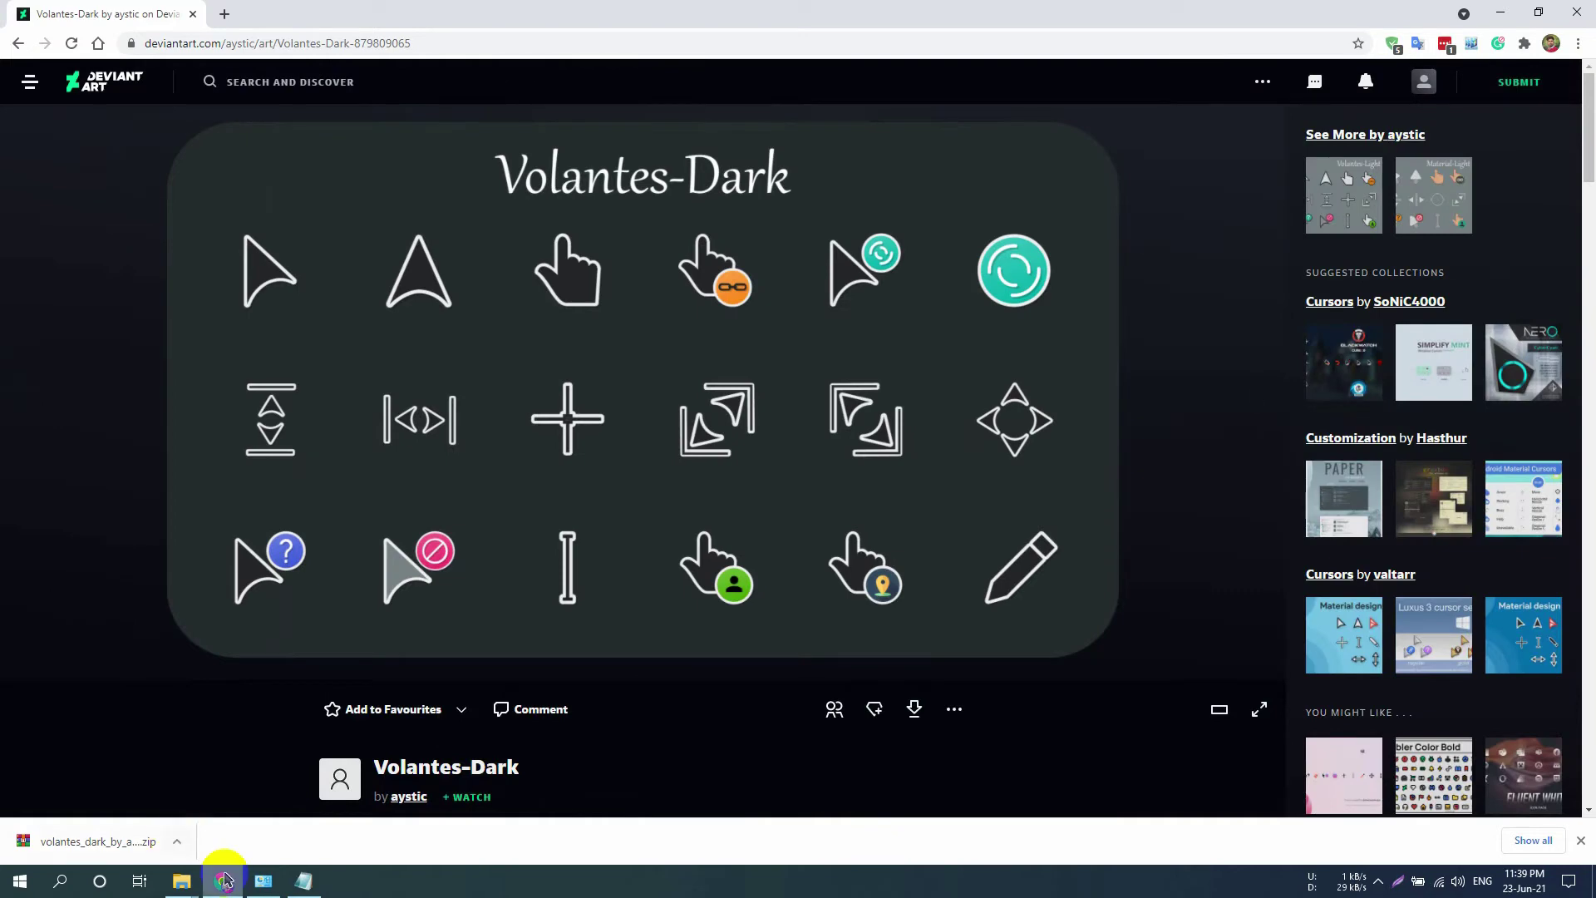
- Choose Volantes Dark in the Pointers scheme list, apply it replacing the existing scheme, and confirm with OK
left_click(262, 881)
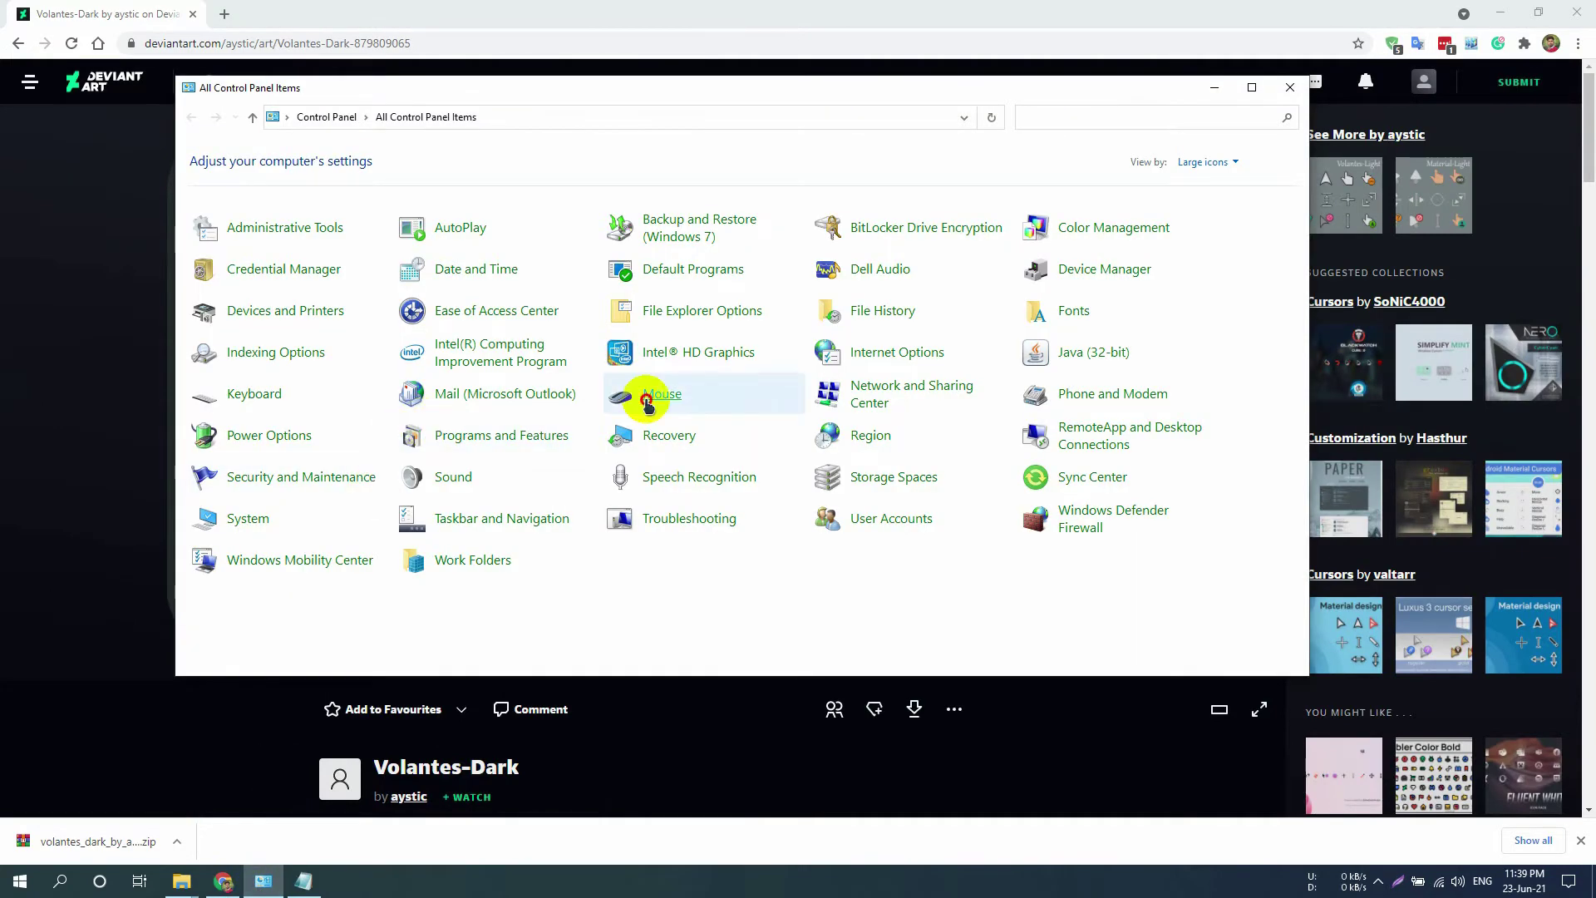
left_click(653, 397)
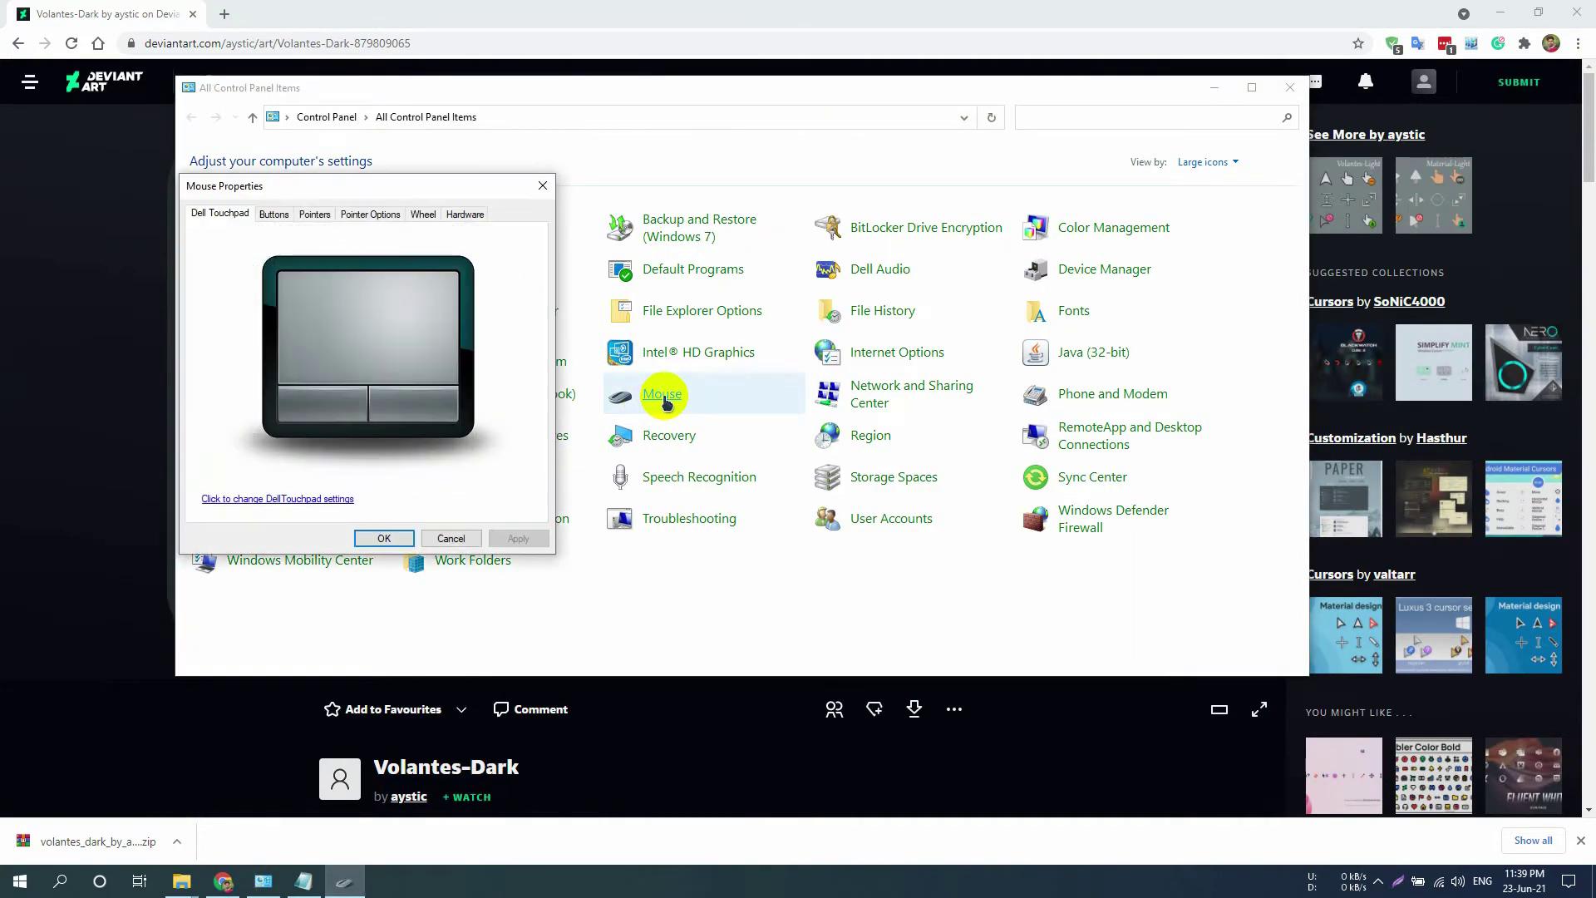
left_click(316, 214)
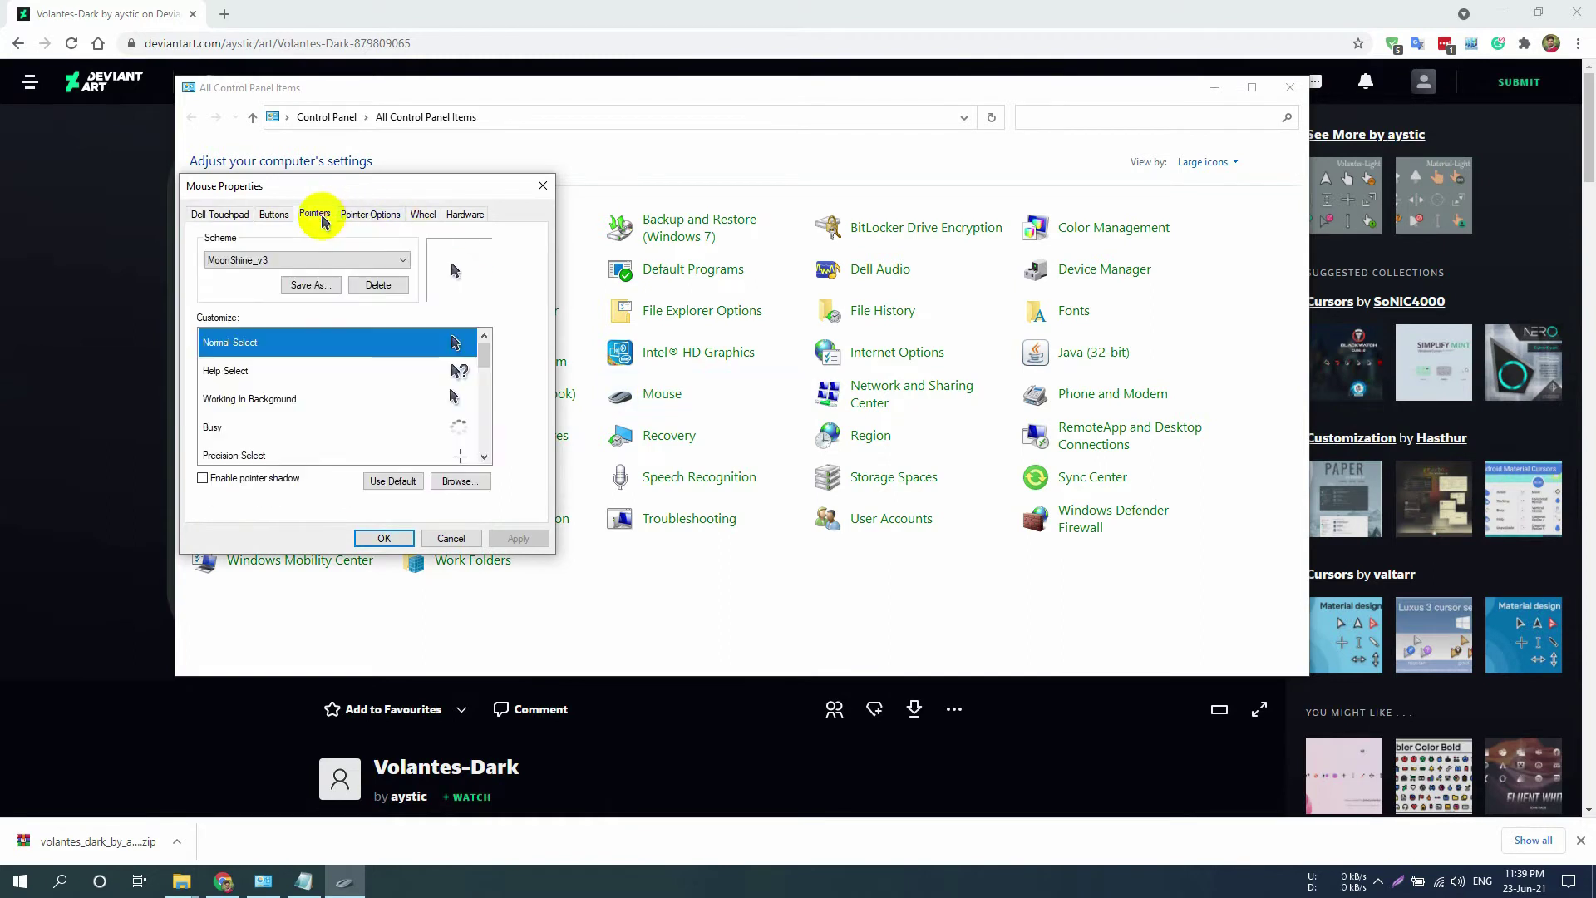
left_click(305, 261)
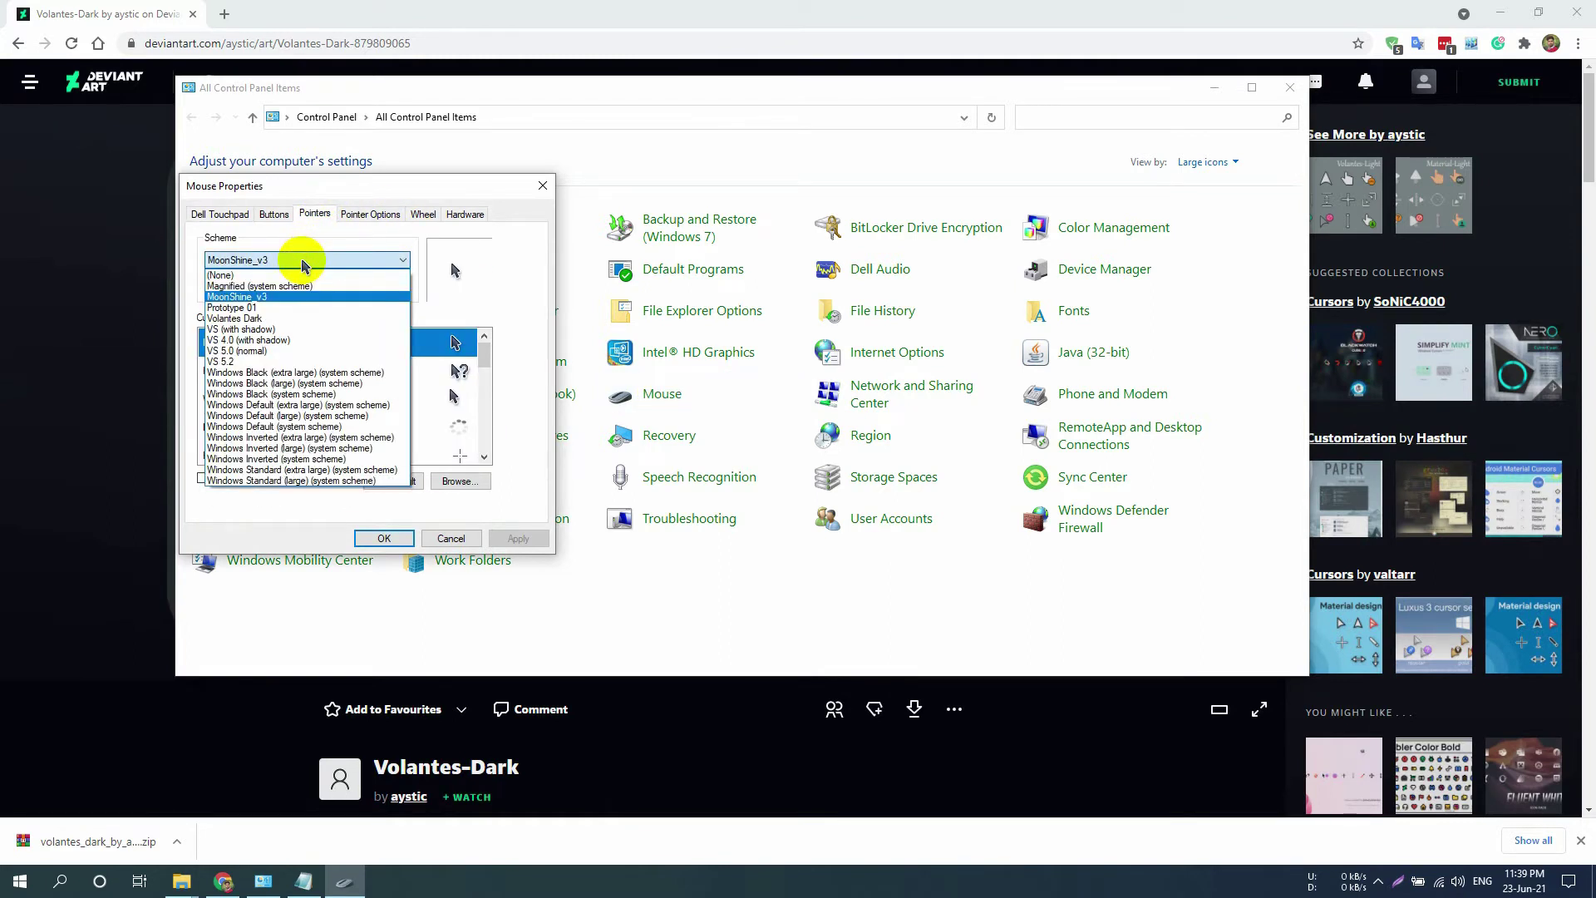
left_click(297, 322)
scroll(395, 387, "down", 1)
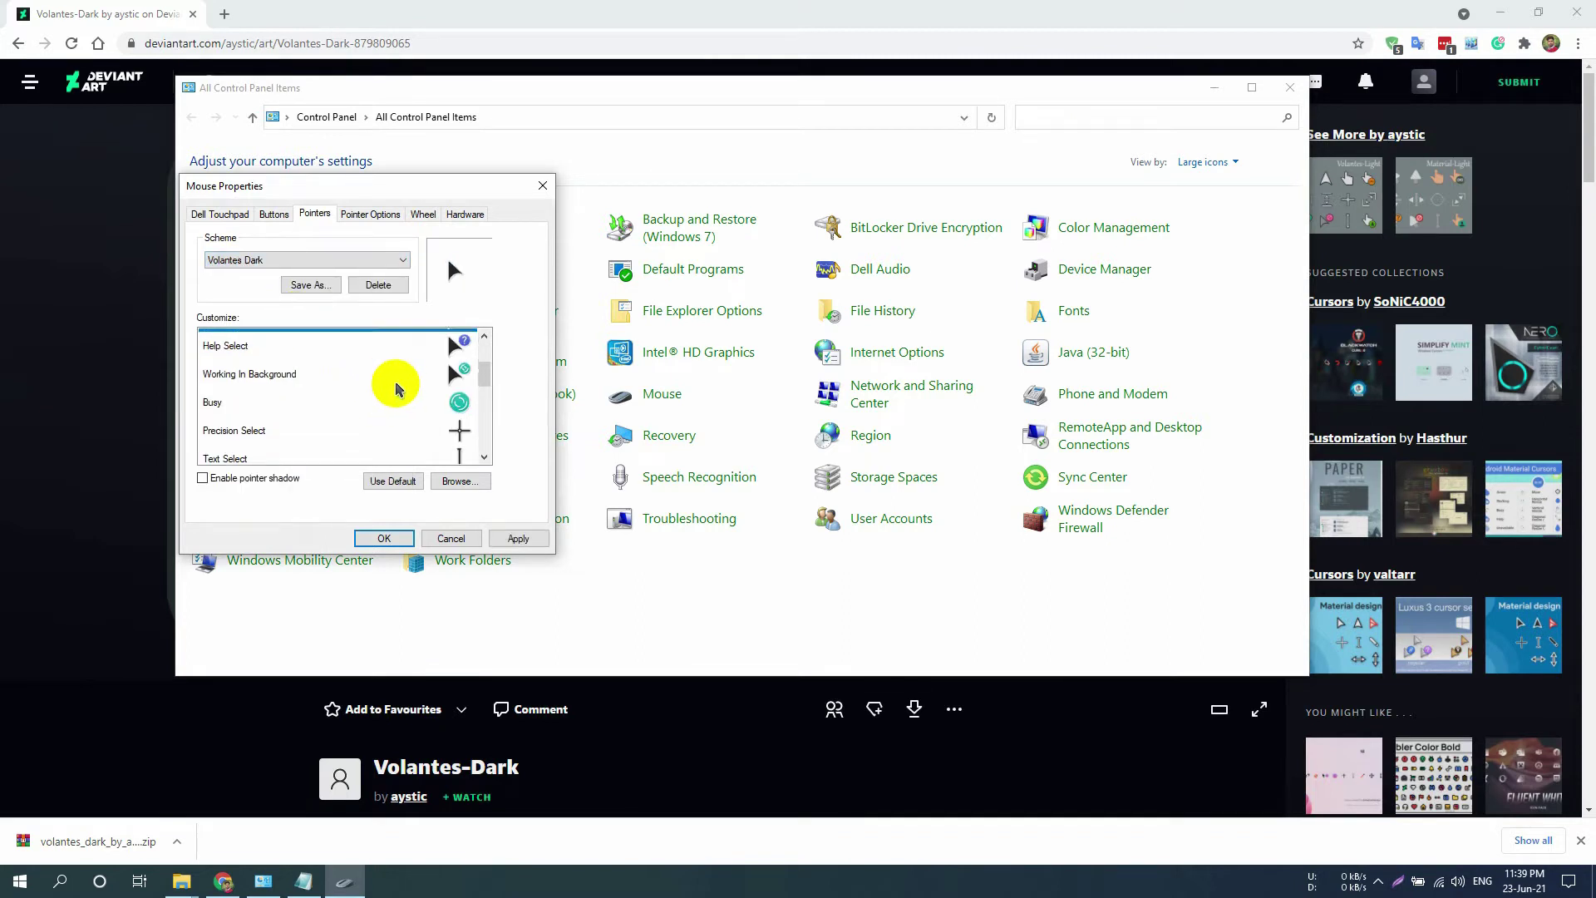
scroll(396, 387, "down", 1)
scroll(391, 384, "up", 2)
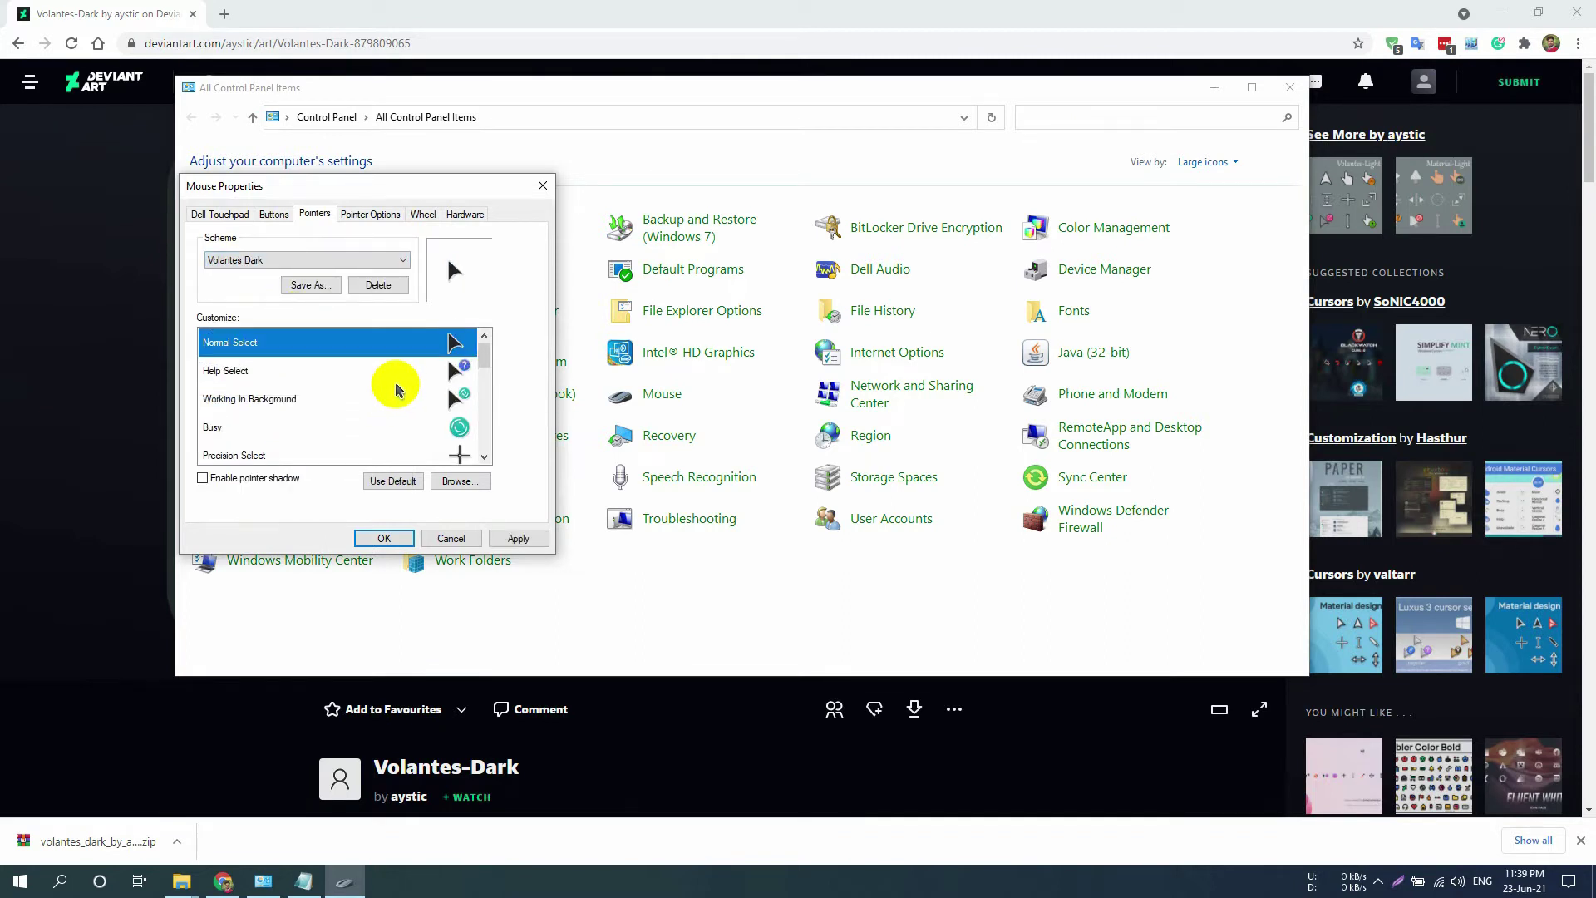
left_click(517, 539)
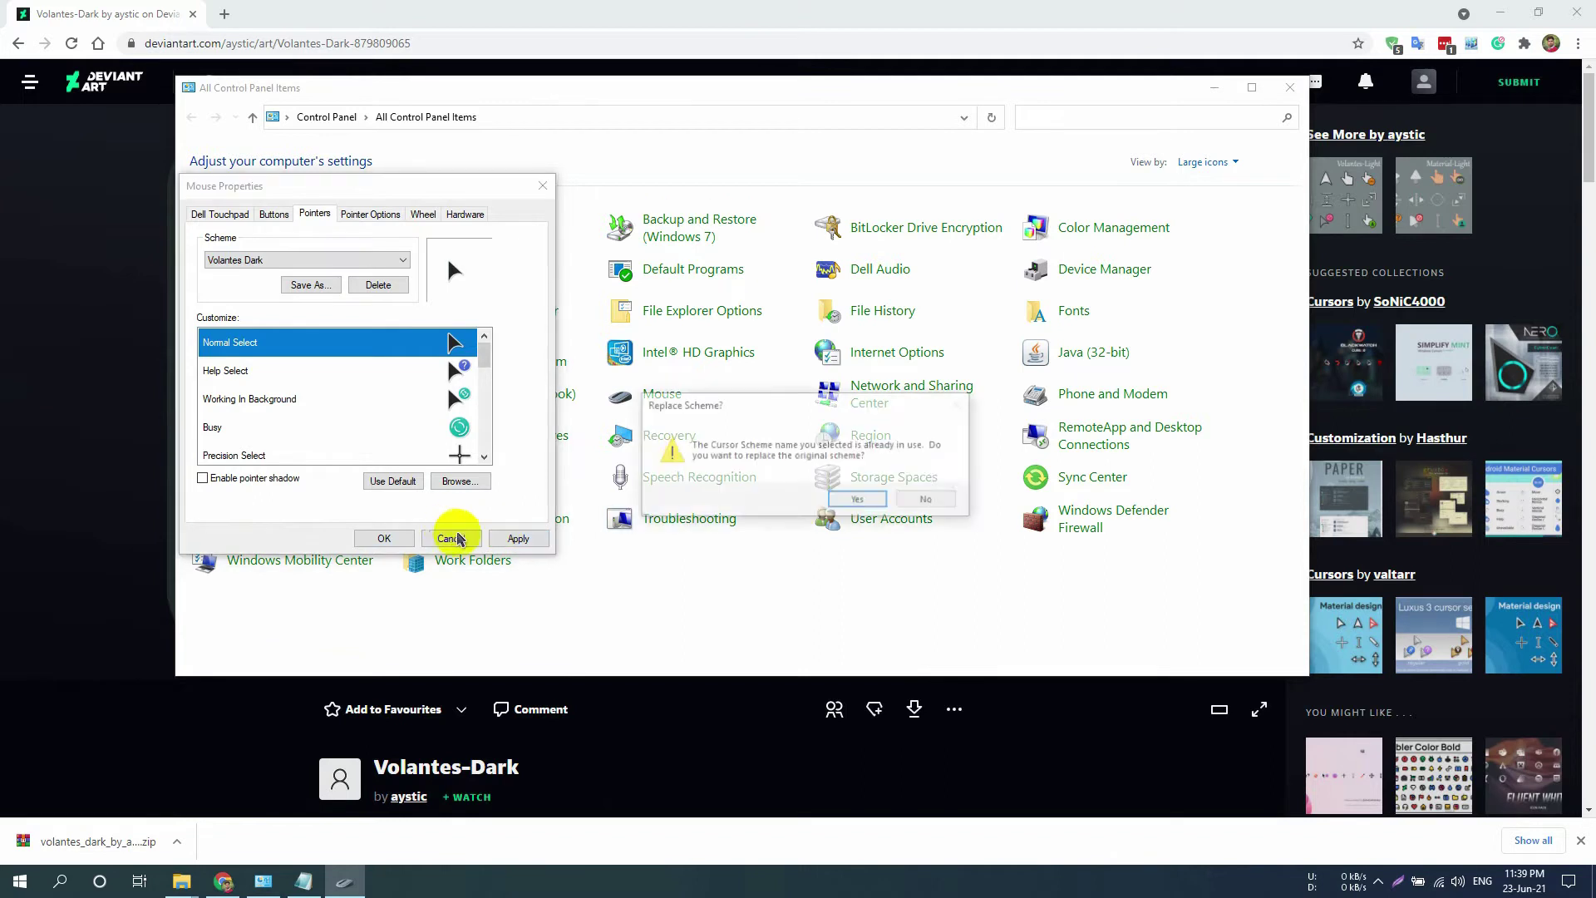
left_click(839, 500)
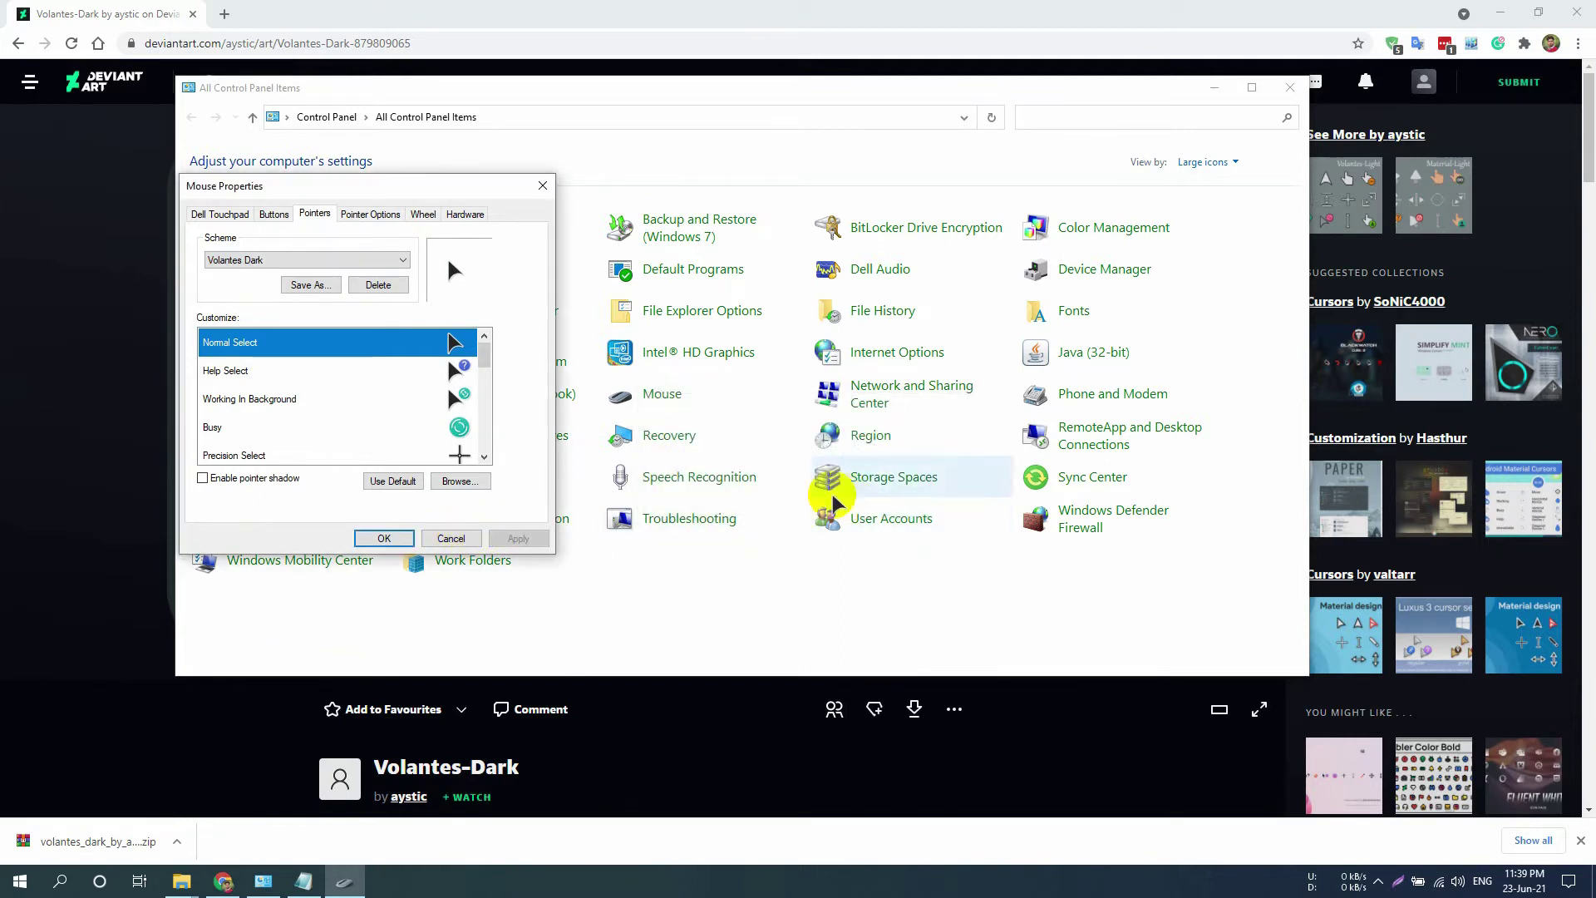
left_click(389, 540)
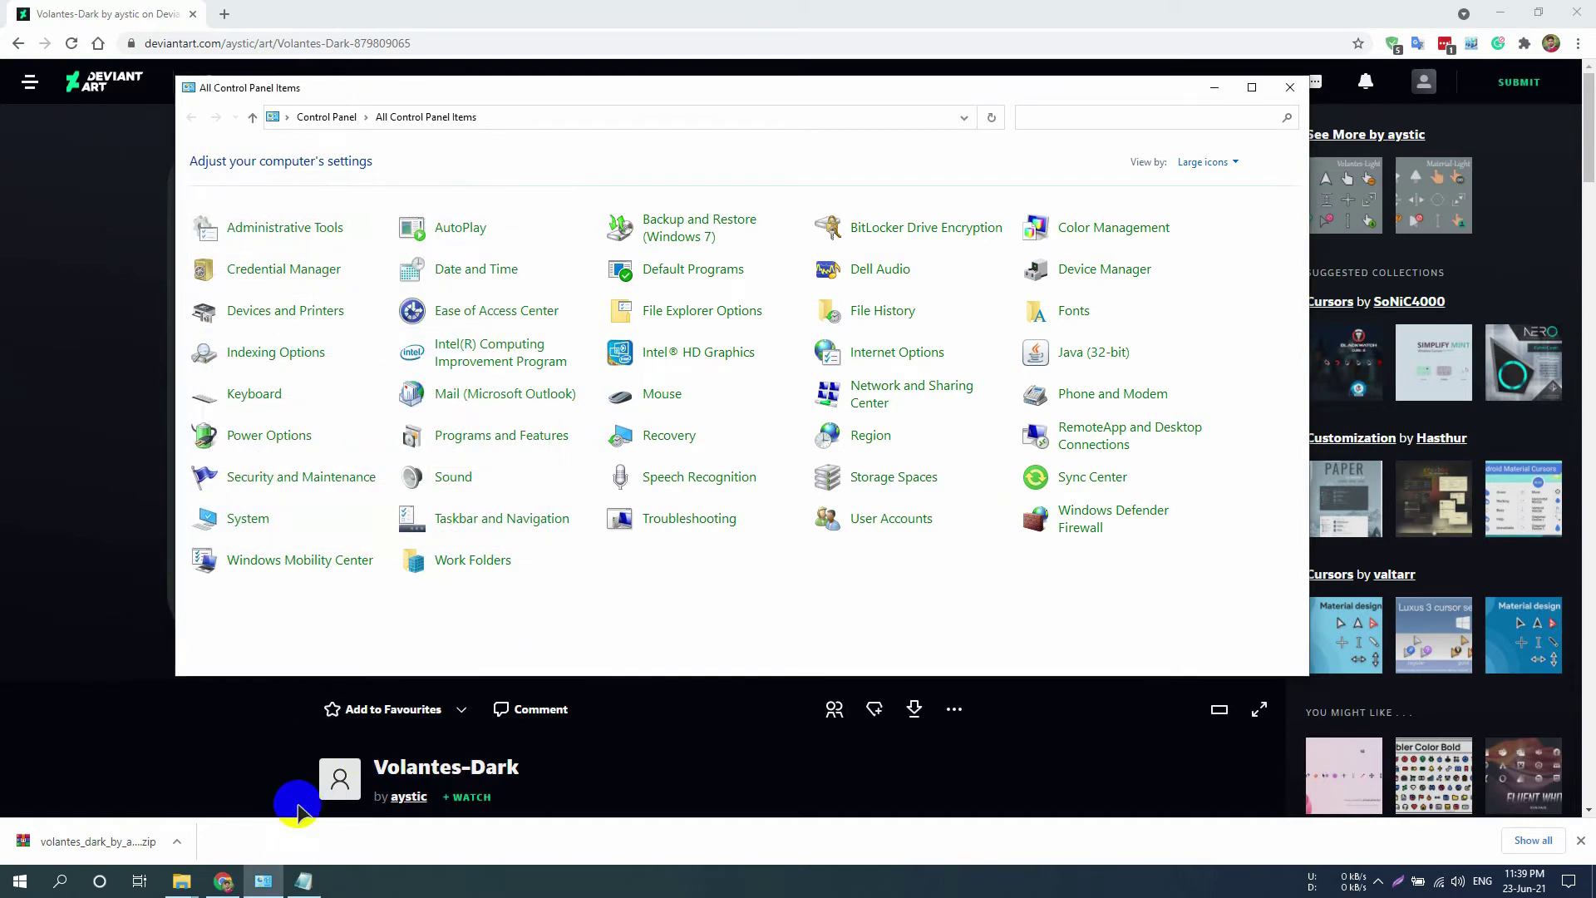
- Copy the CarbonFiberGTV link from Notepad and load that DeviantArt page in the browser
left_click(304, 881)
key("Down")
key("Home")
key("shift+End")
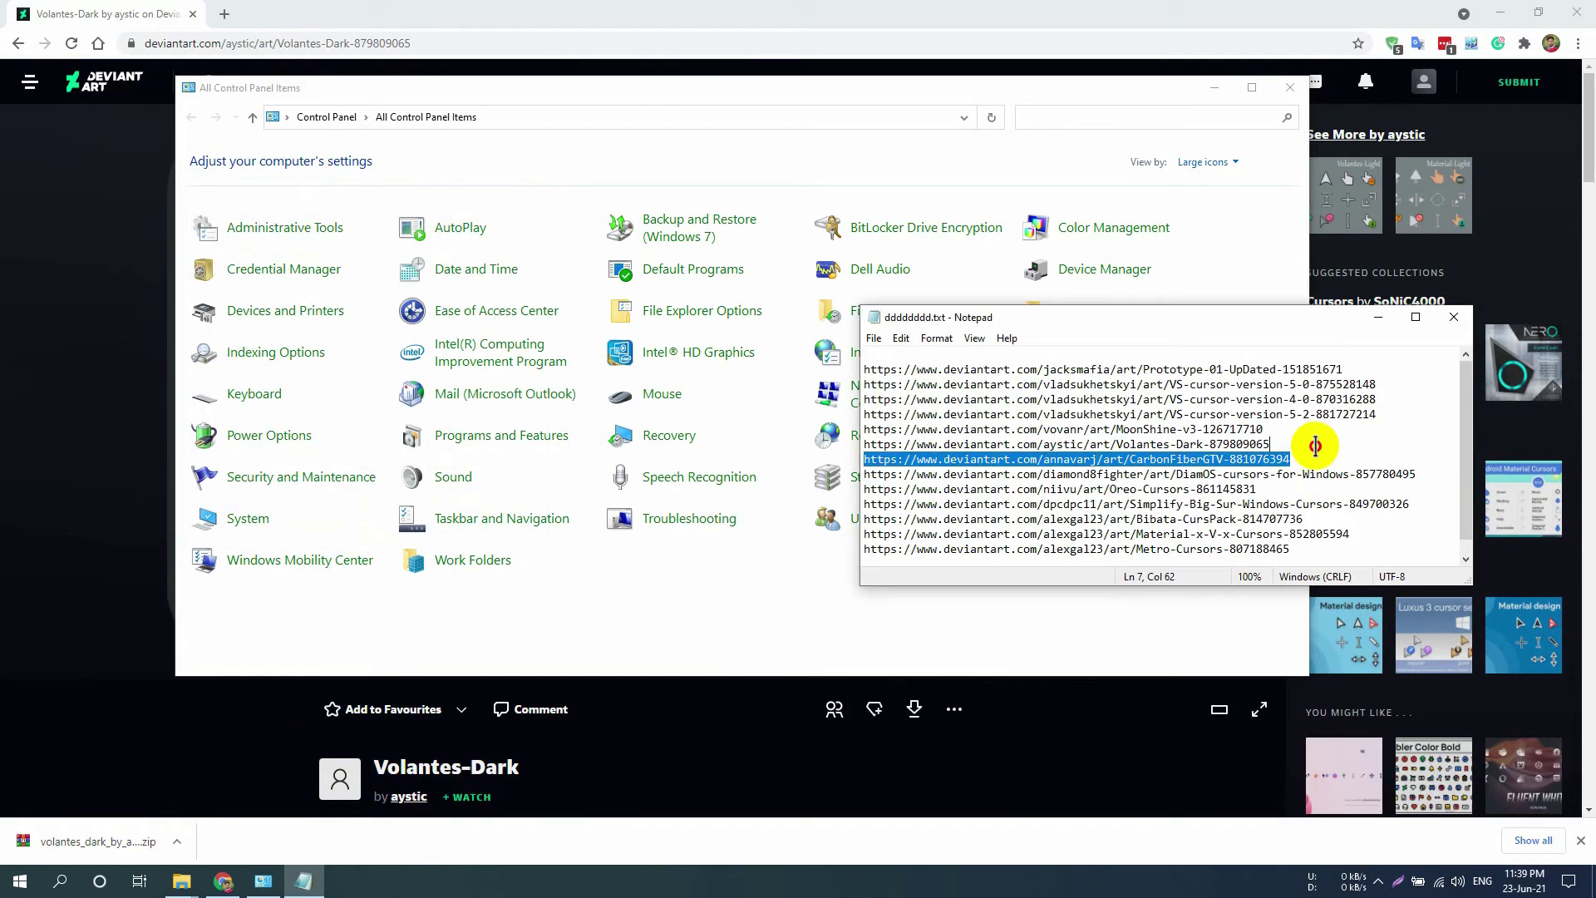
key("ctrl+c")
left_click(303, 43)
key("ctrl+v")
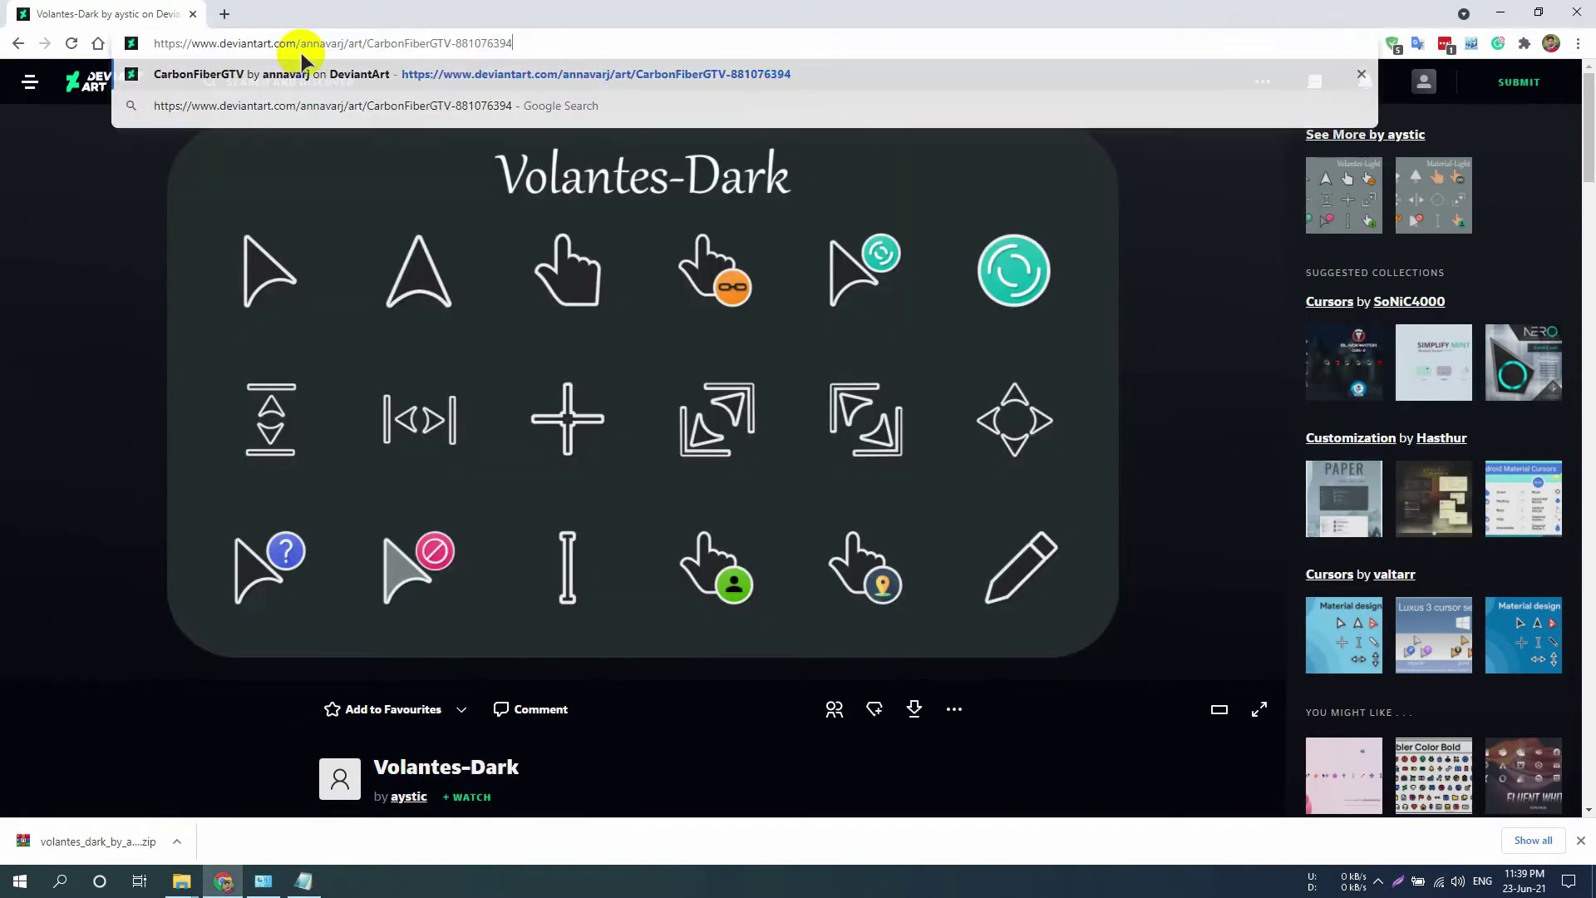
key("Return")
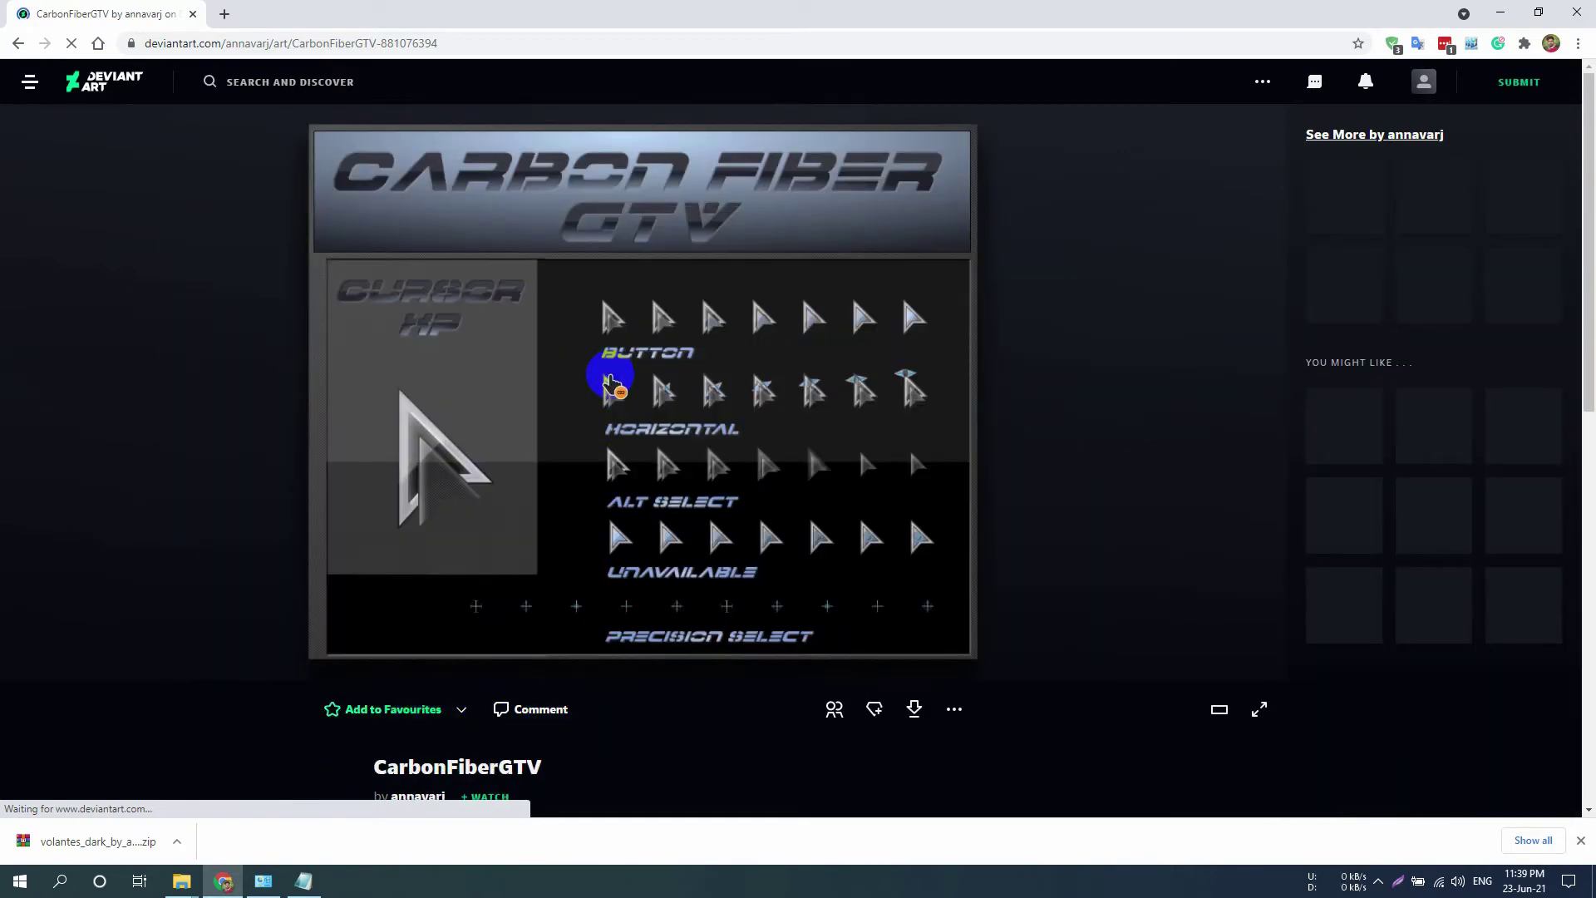
- Download the CarbonFiberGTV cursor pack and show its zip in the Downloads folder
scroll(669, 403, "down", 1)
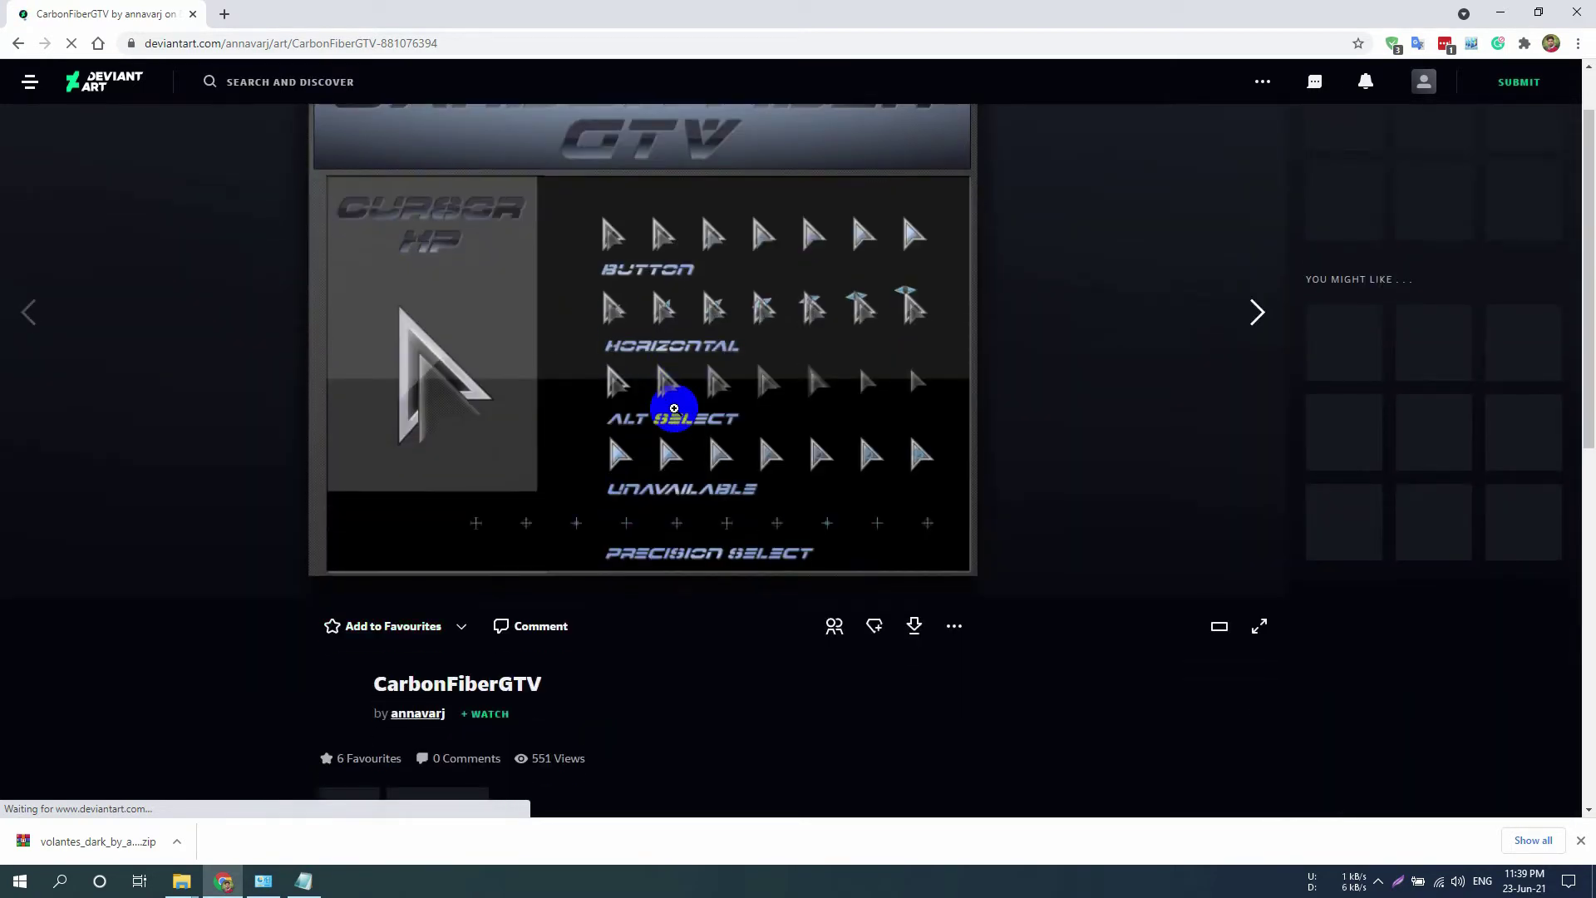
scroll(674, 408, "up", 1)
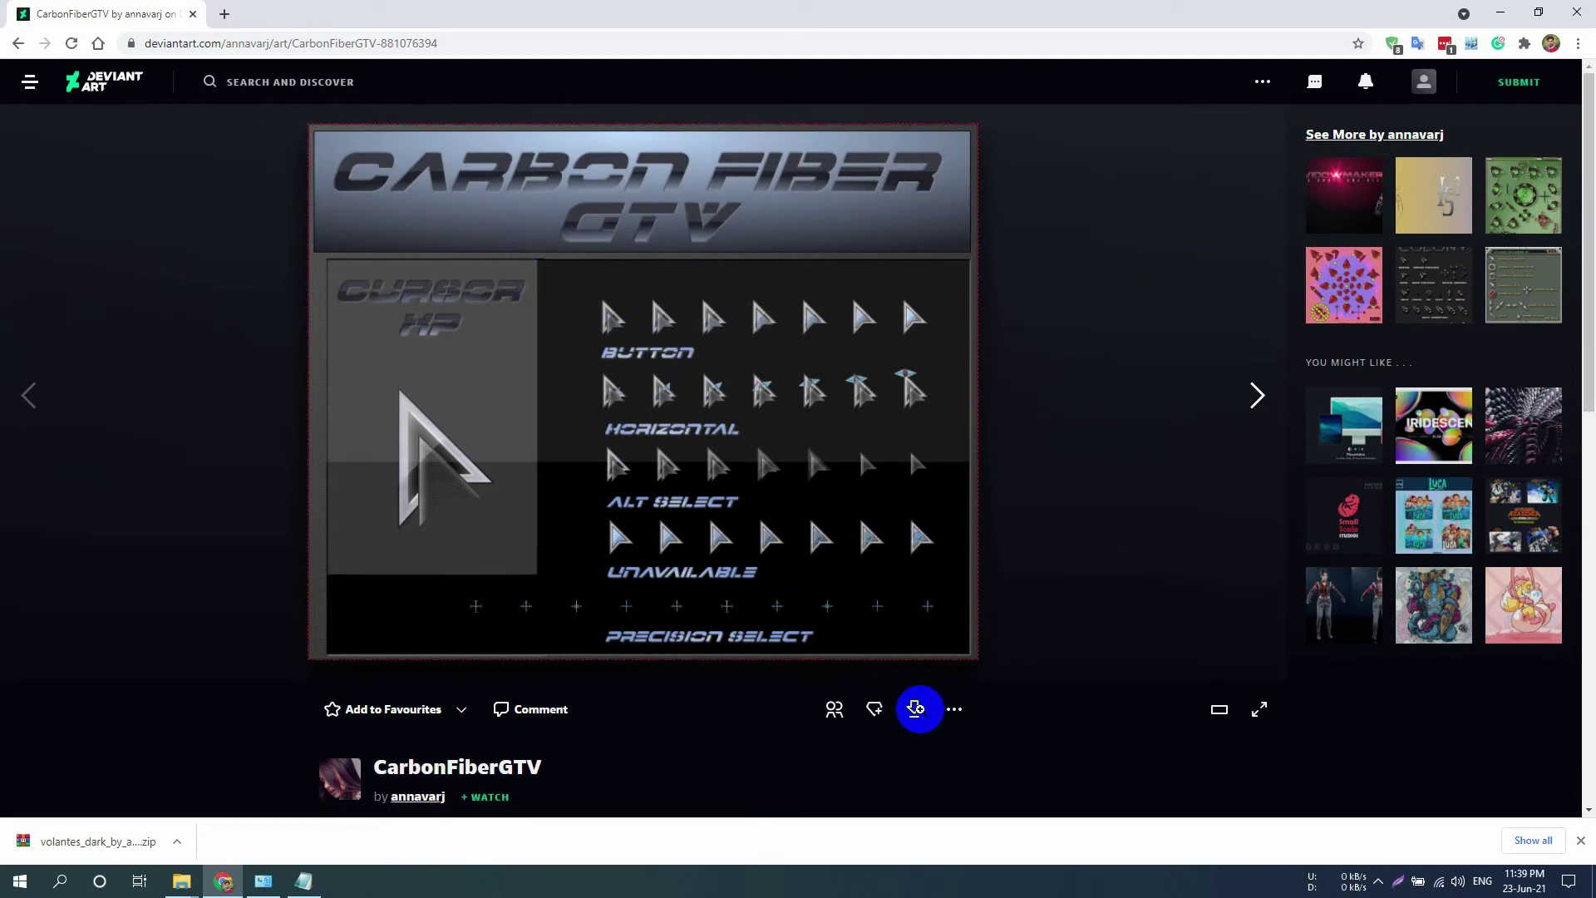
left_click(916, 710)
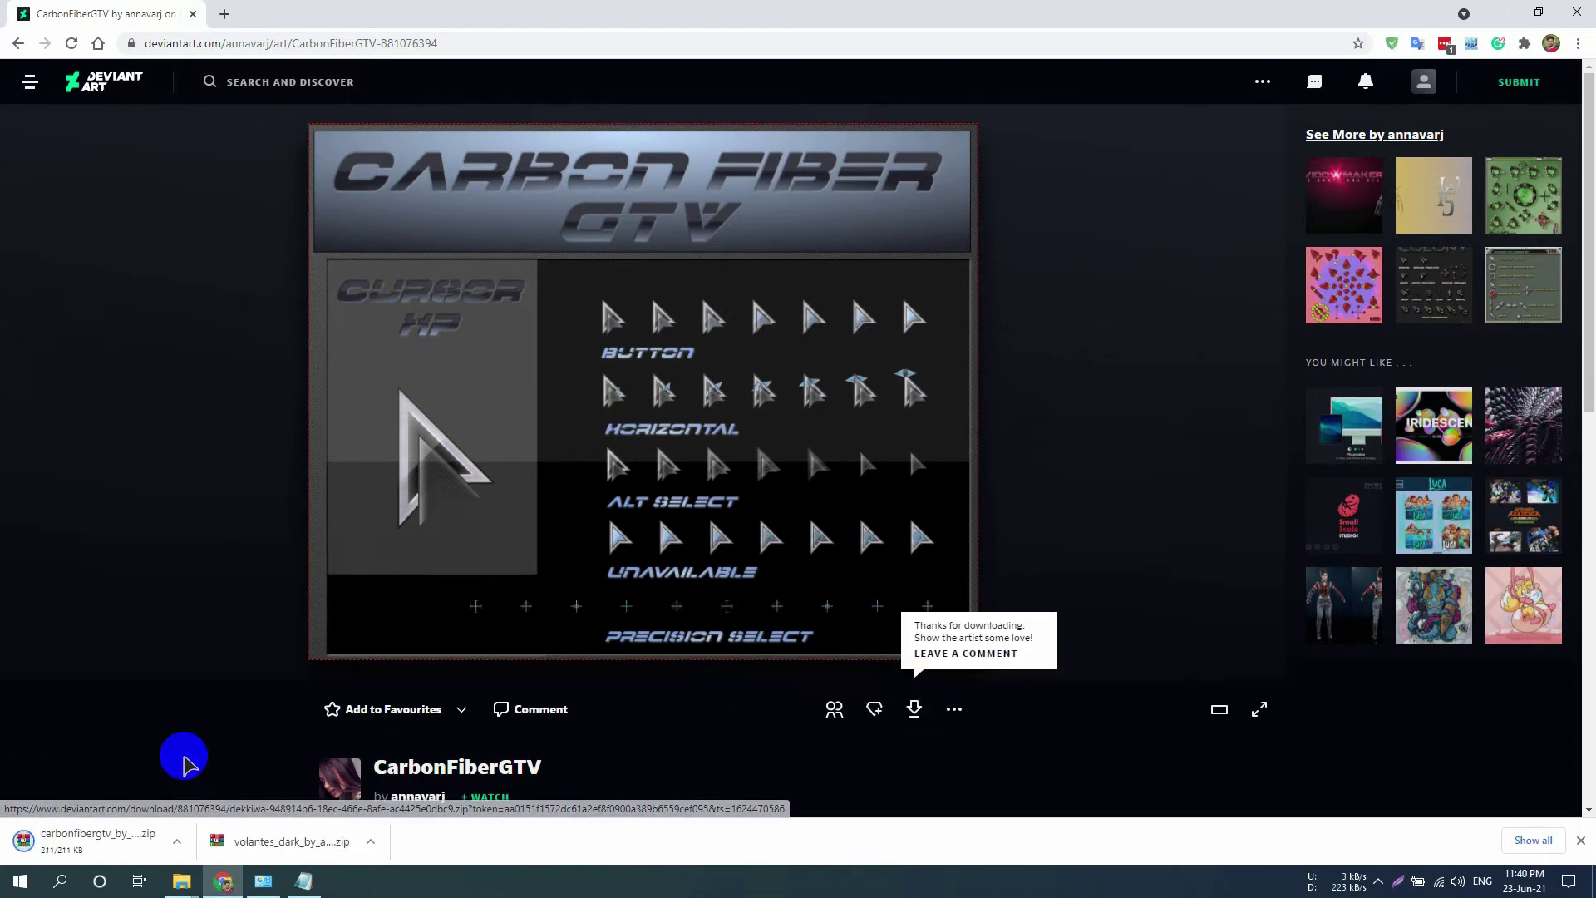
left_click(179, 842)
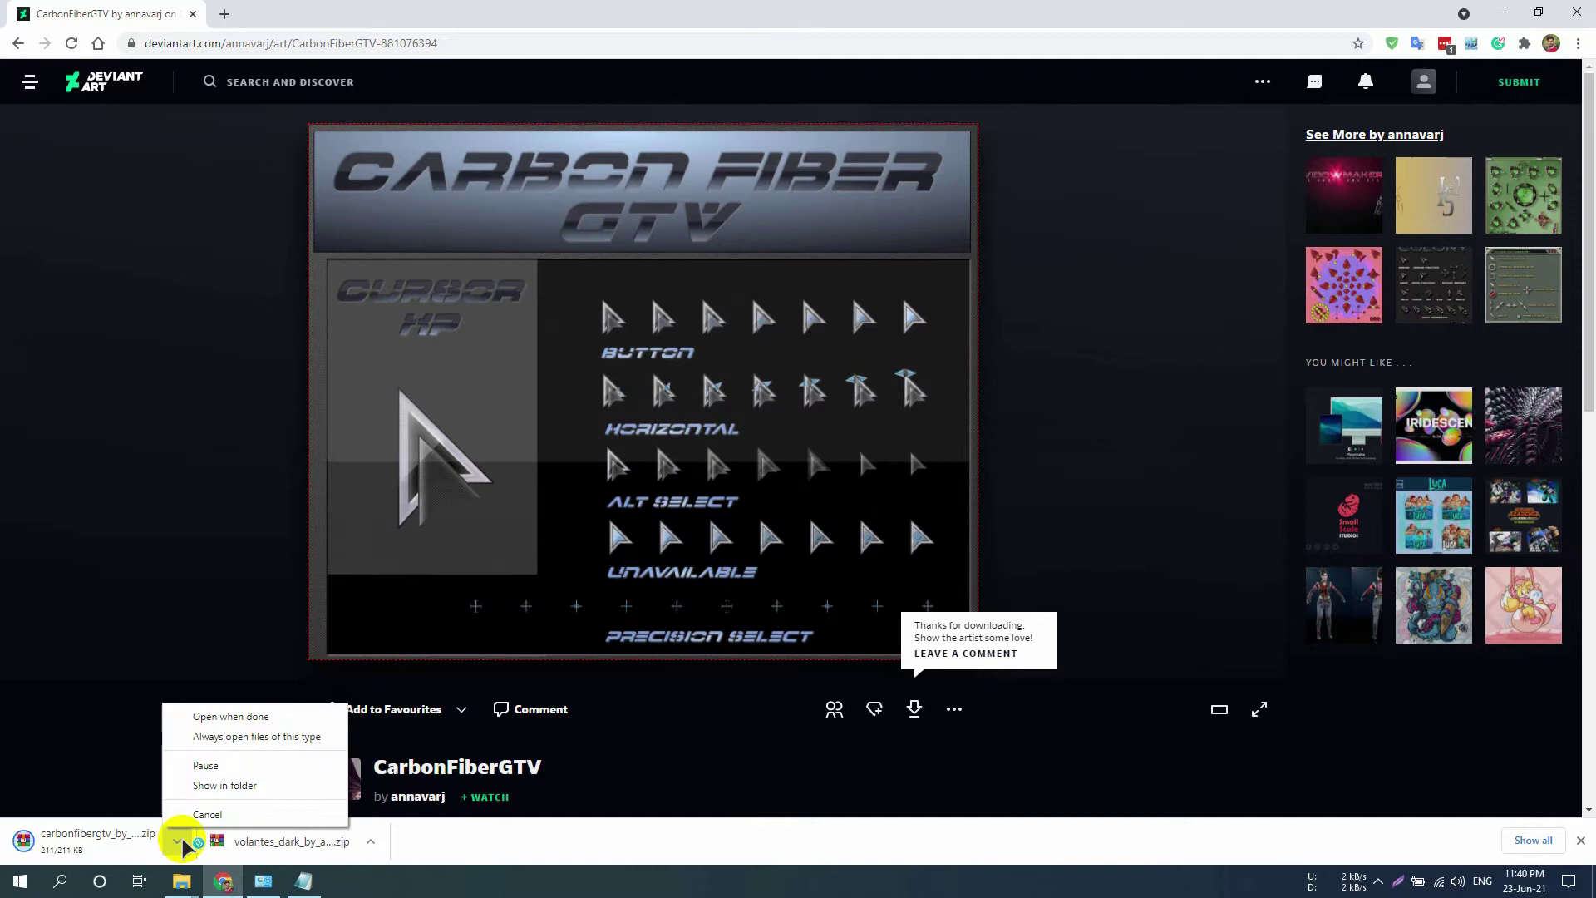
left_click(207, 785)
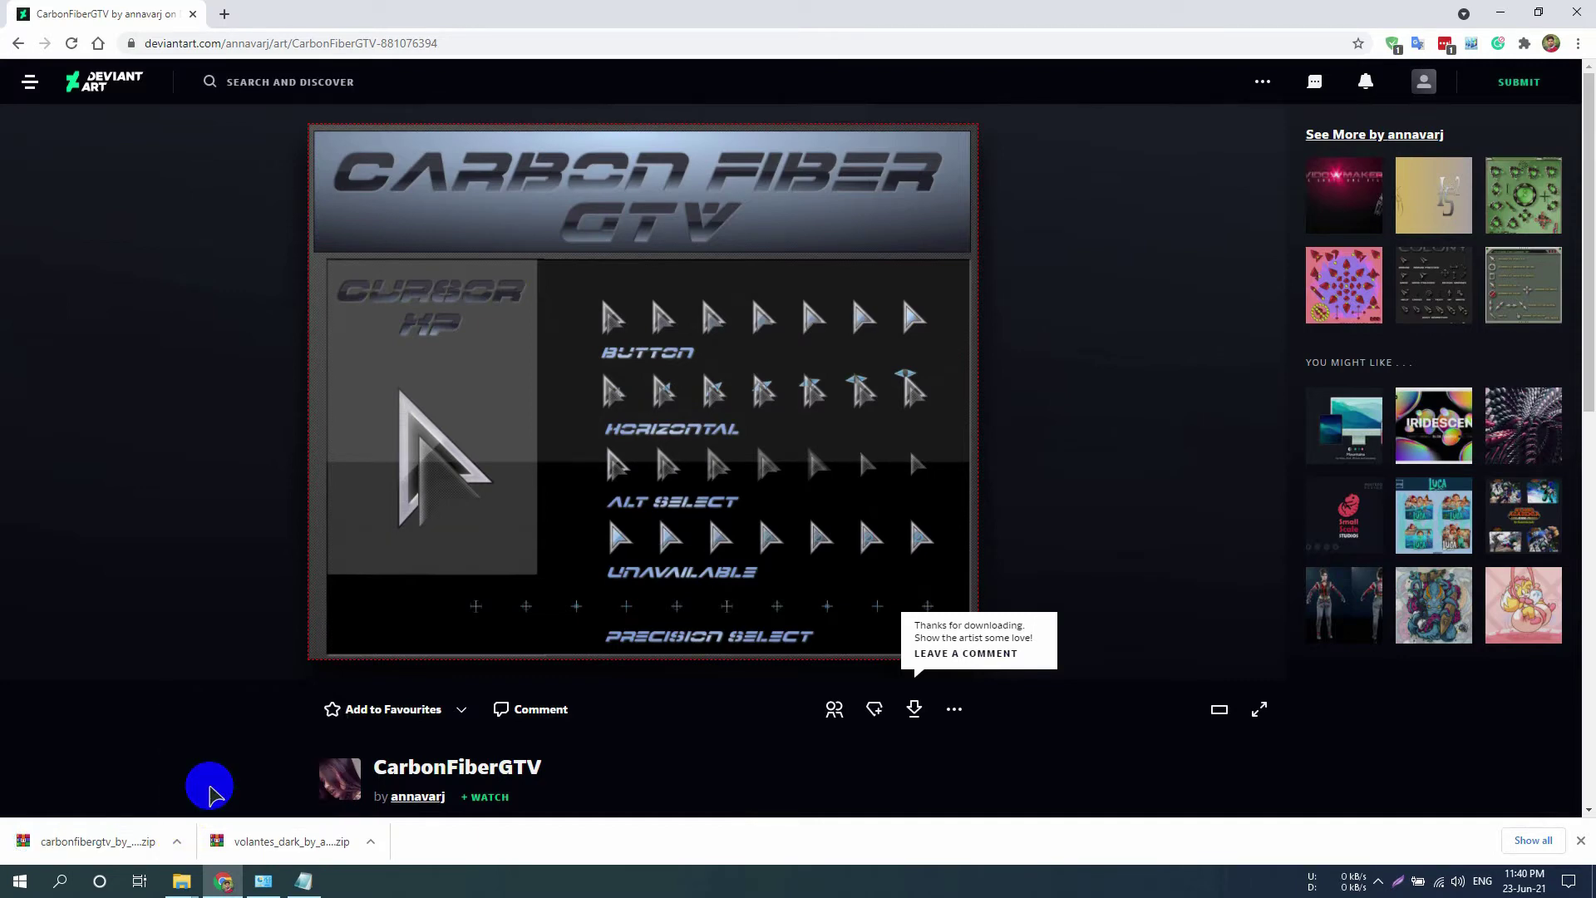
- Close the leftover pack folder windows and reveal the carbonfibergtv zip in its folder again
left_click(181, 881)
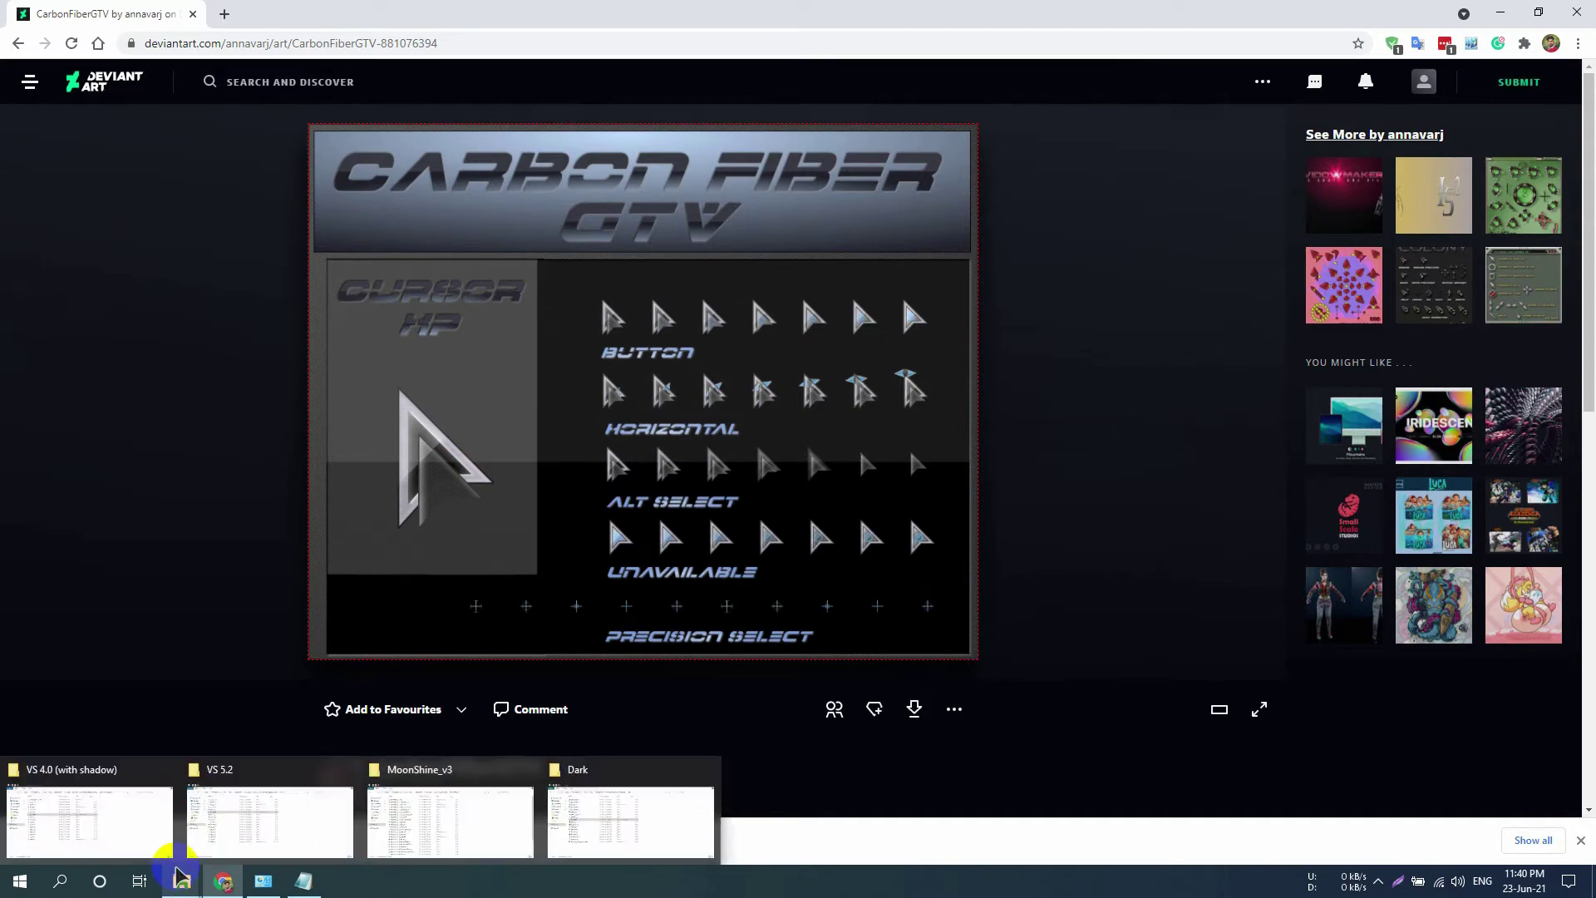
middle_click(118, 821)
middle_click(118, 822)
middle_click(123, 821)
mouse_move(128, 822)
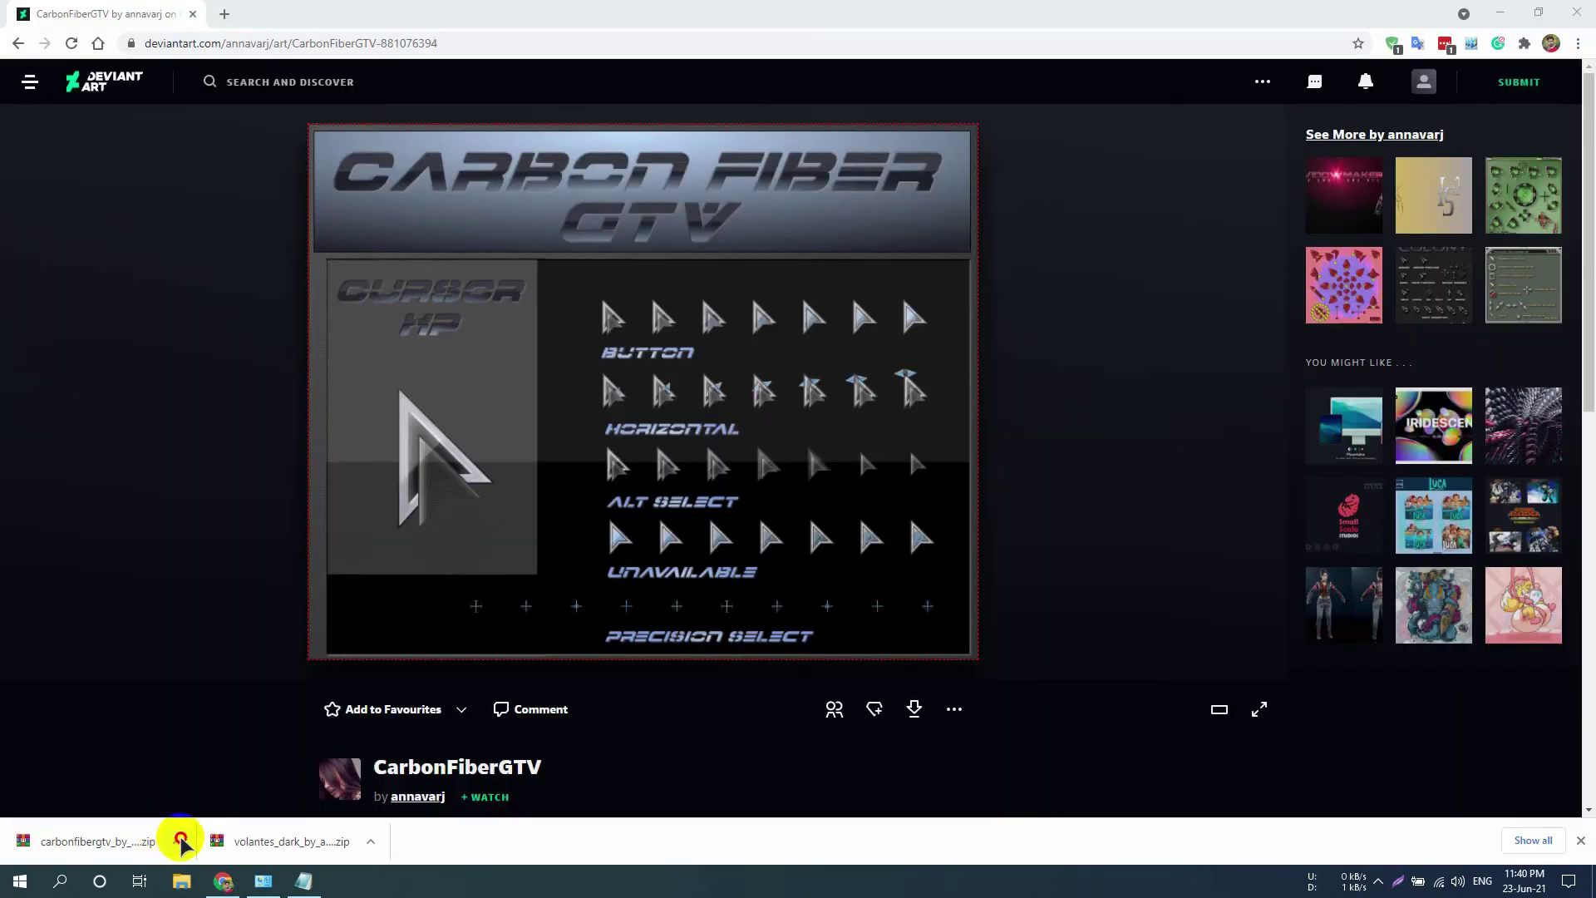
left_click(177, 841)
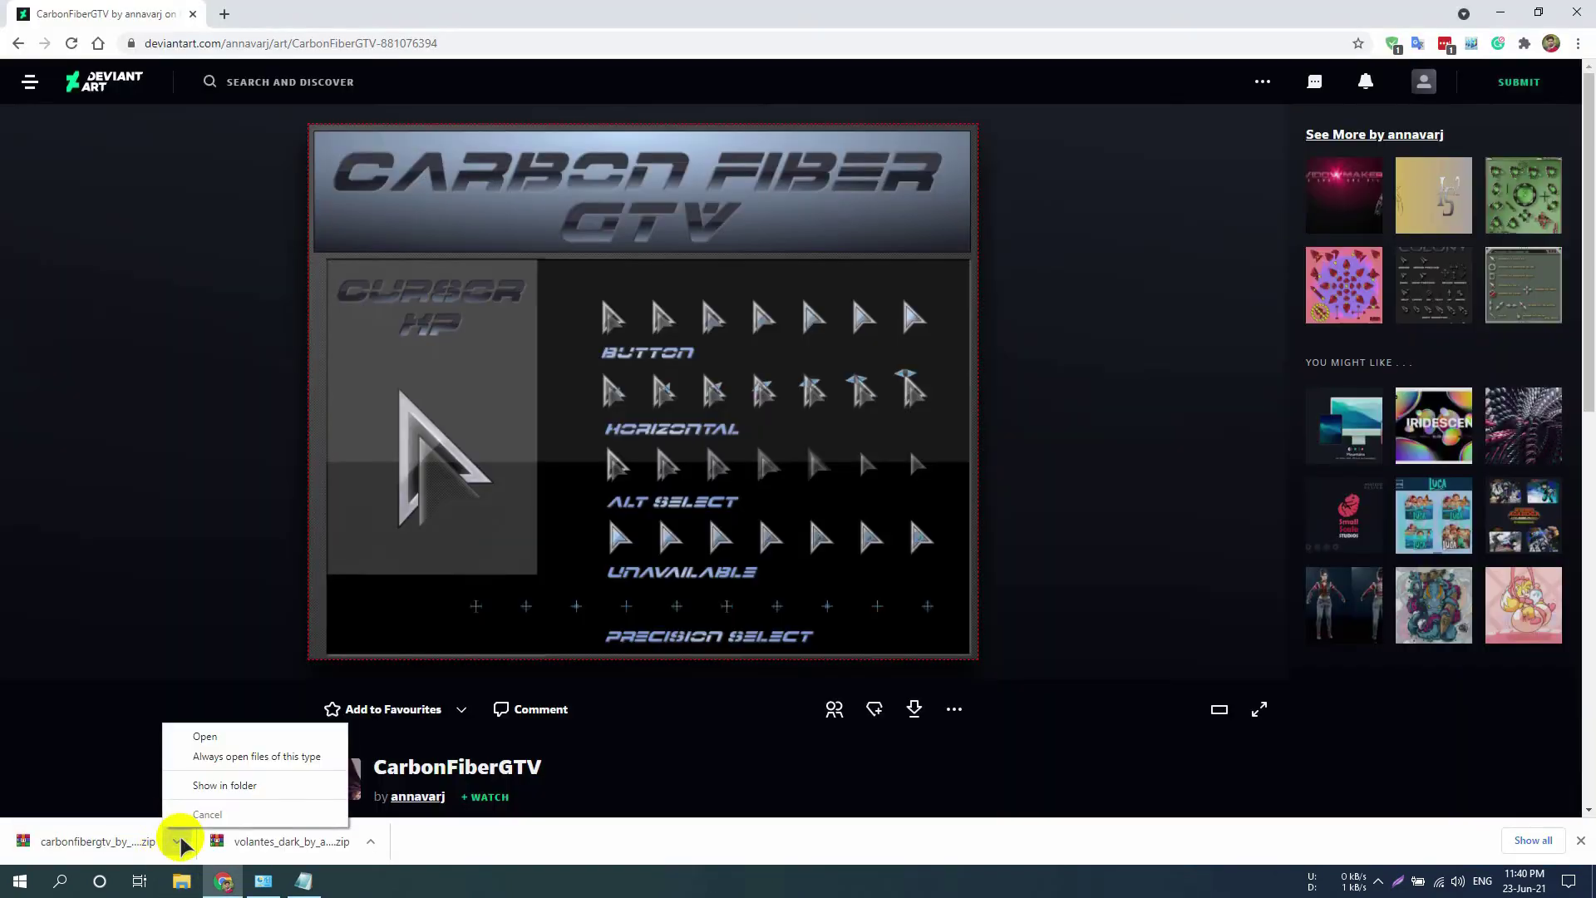
left_click(241, 786)
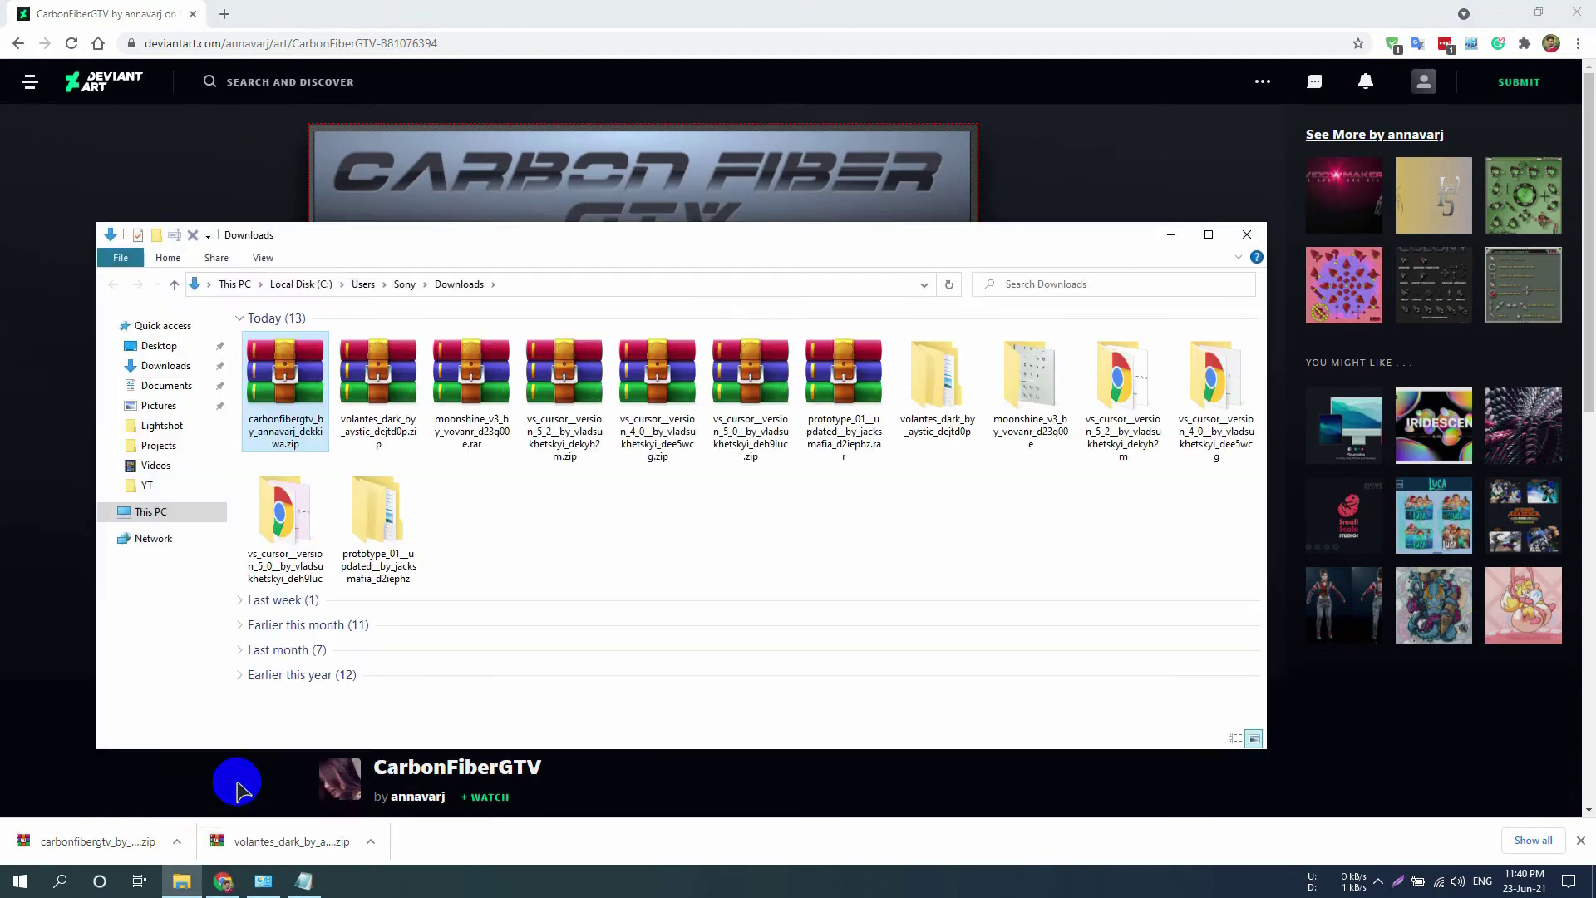
- Extract the carbonfibergtv zip to its own folder and install the install.inf inside it
right_click(299, 394)
left_click(421, 502)
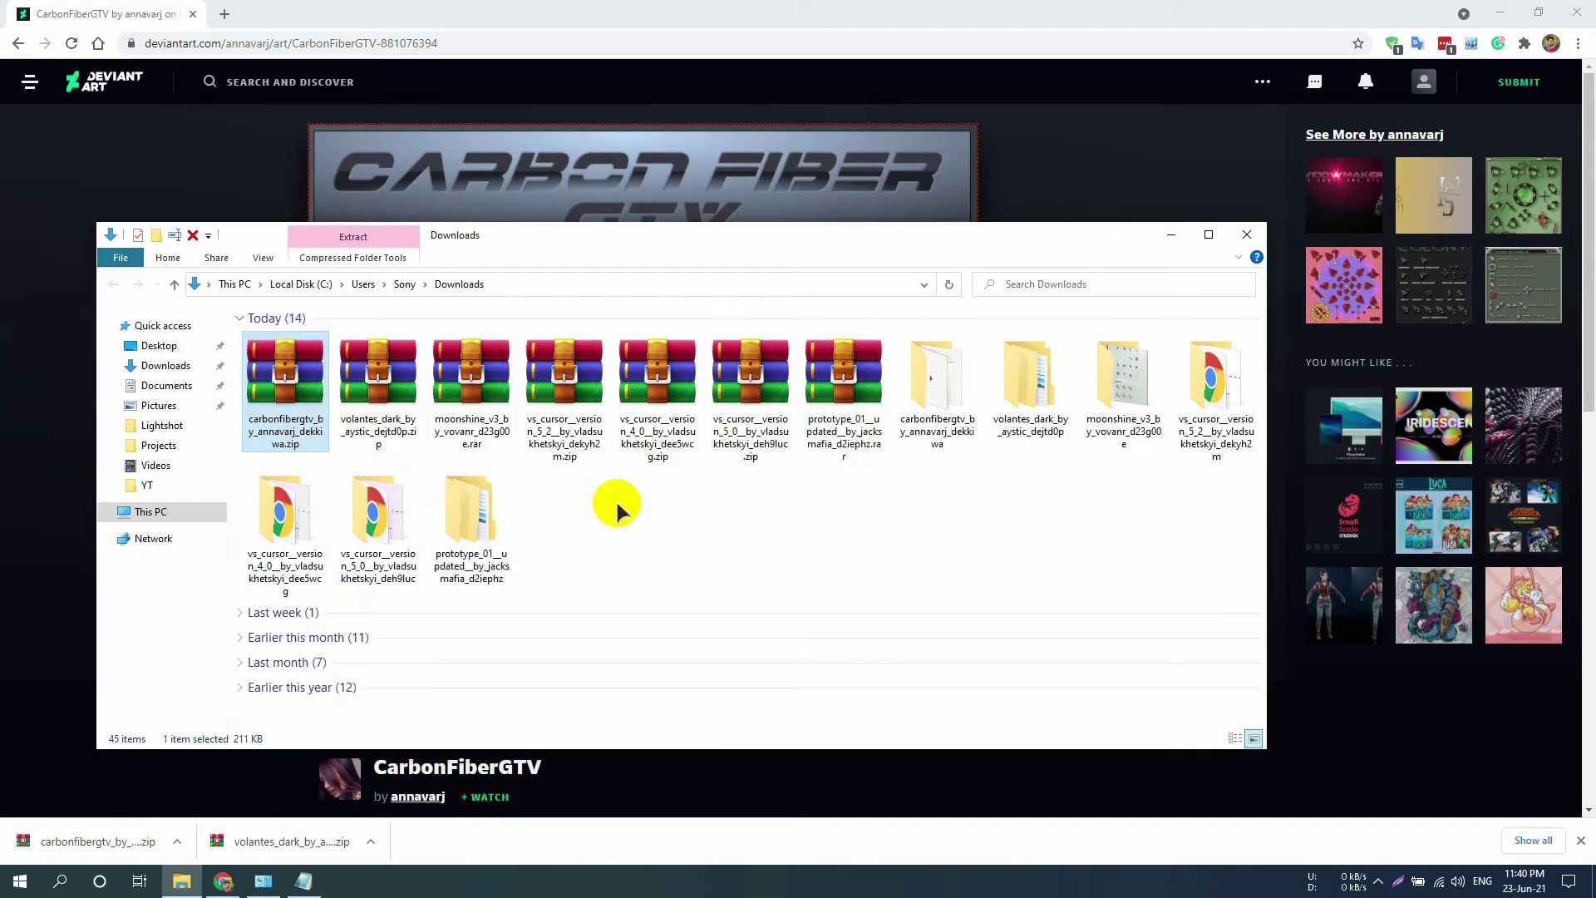
left_click(937, 415)
double_click(938, 416)
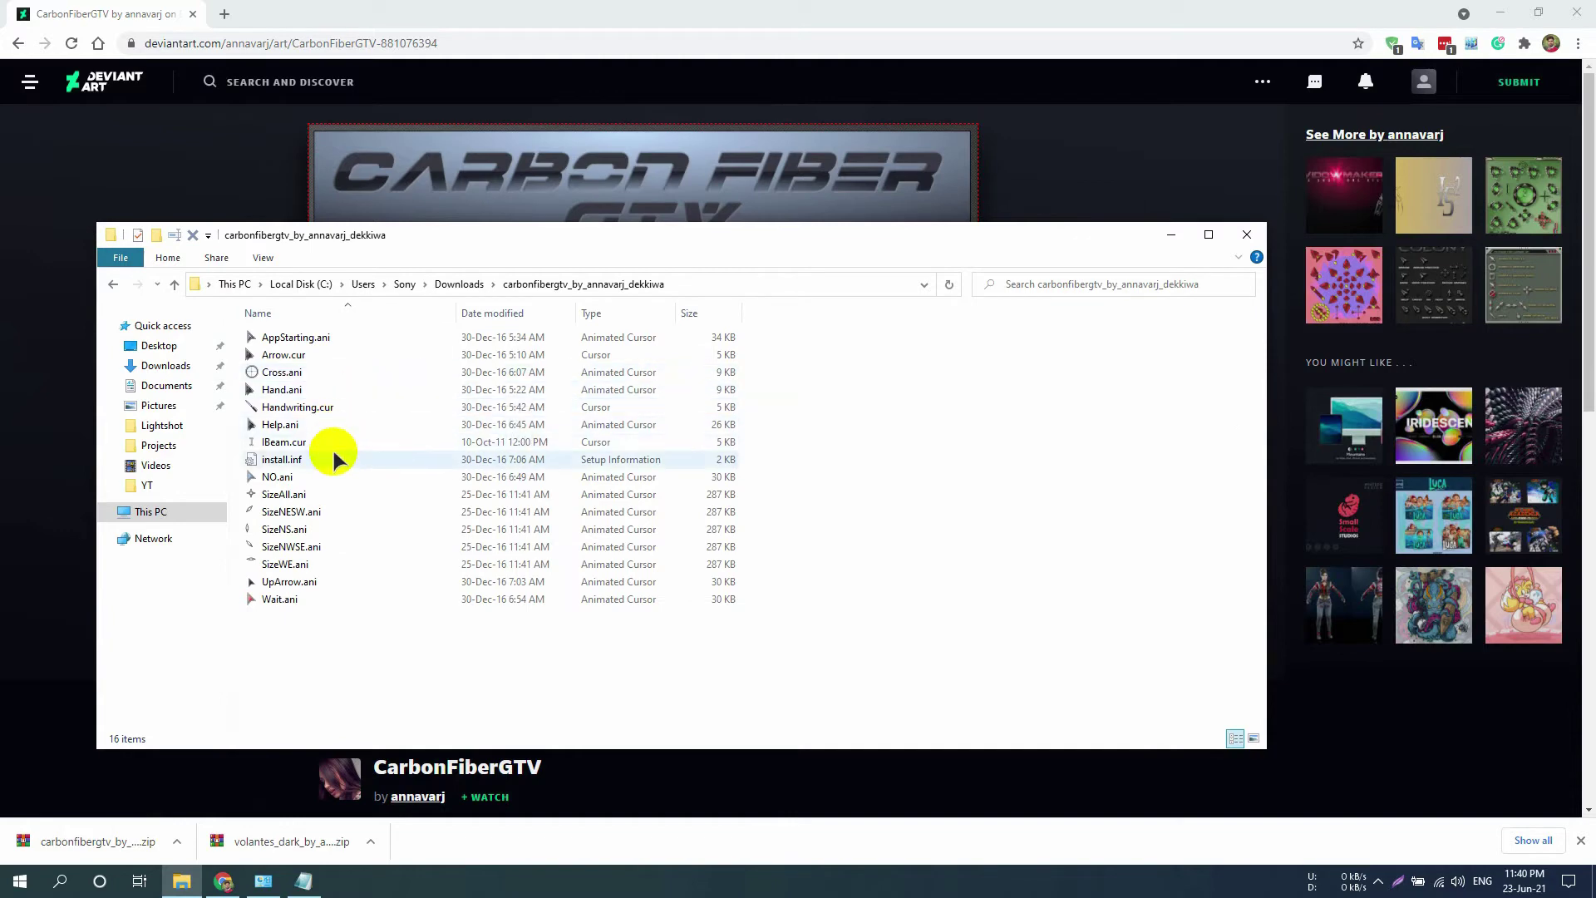
left_click(332, 460)
right_click(335, 457)
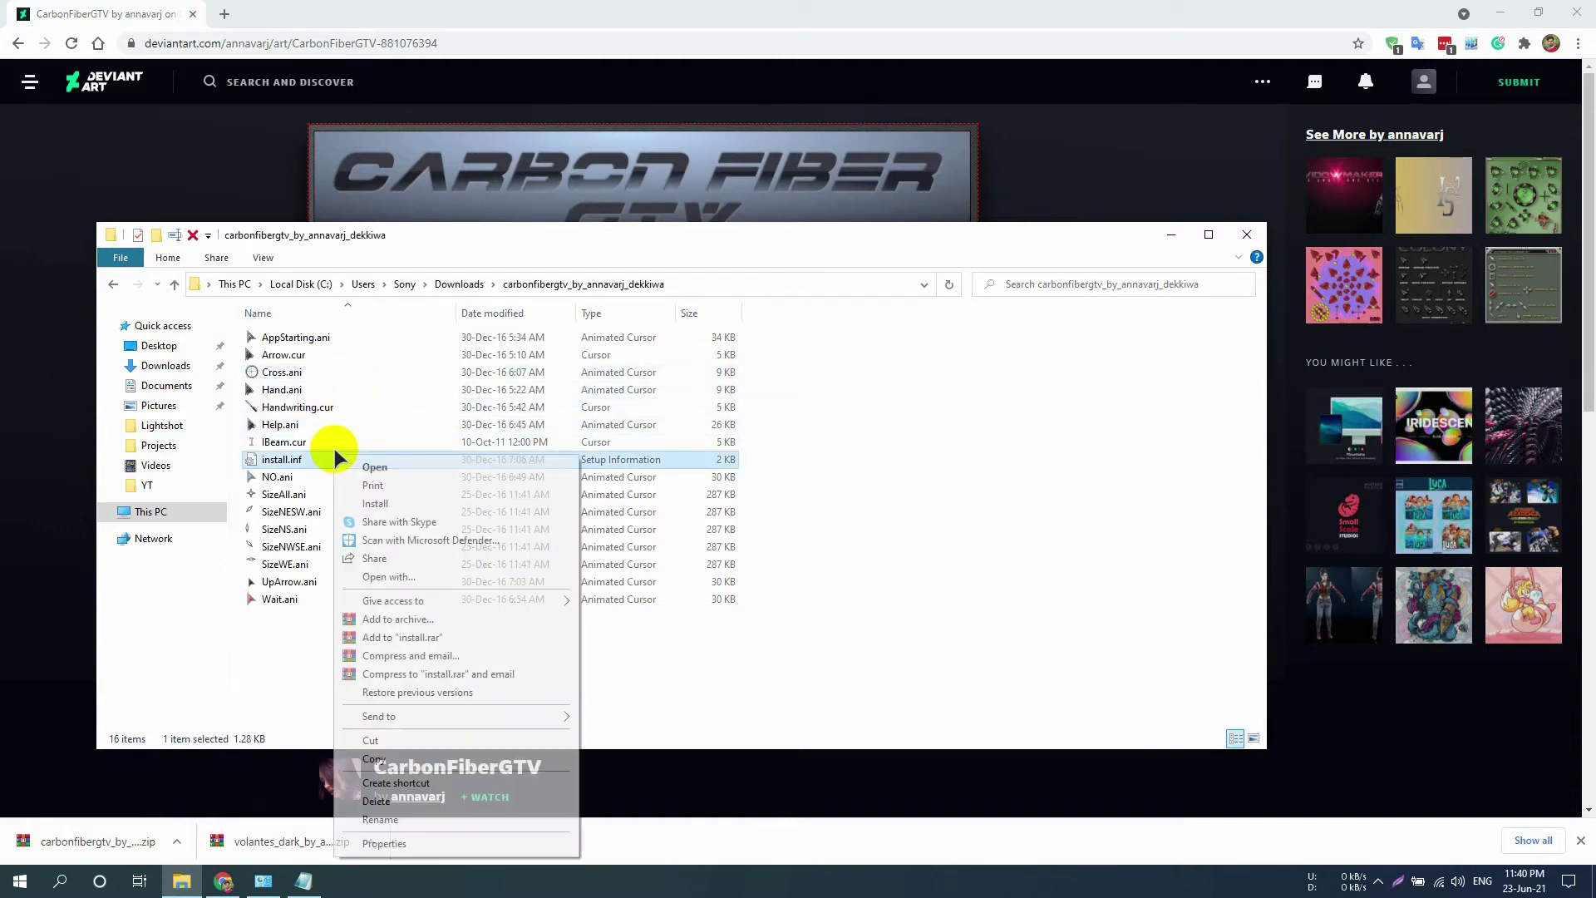
left_click(410, 506)
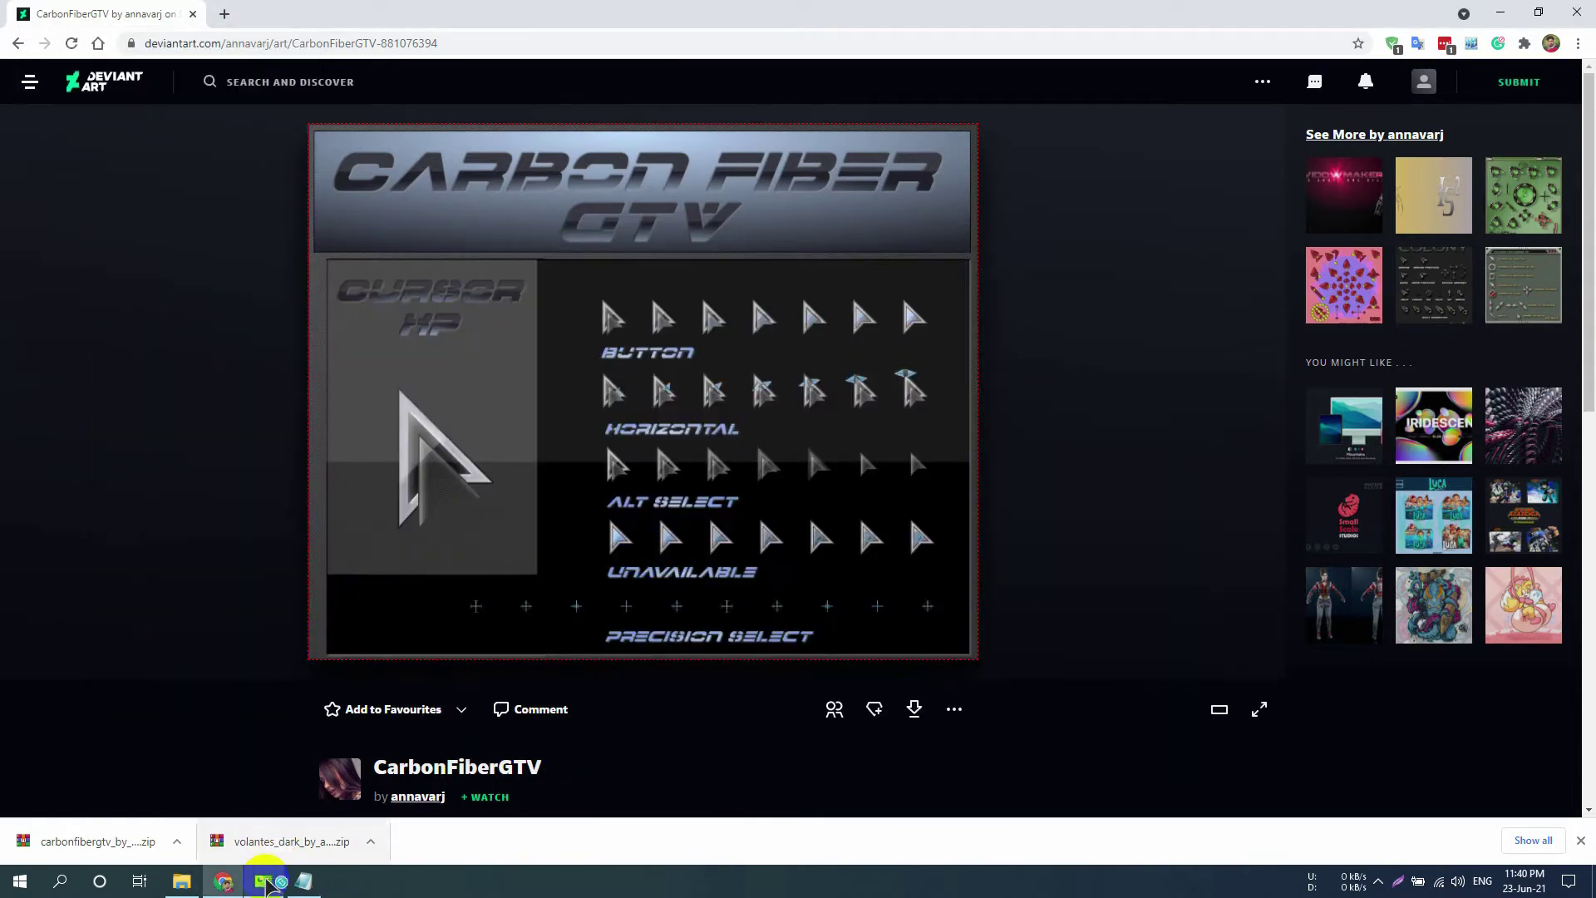
- Apply the Carbon Fiber GTV pointer scheme, confirm replacing the scheme, and close with OK
left_click(264, 881)
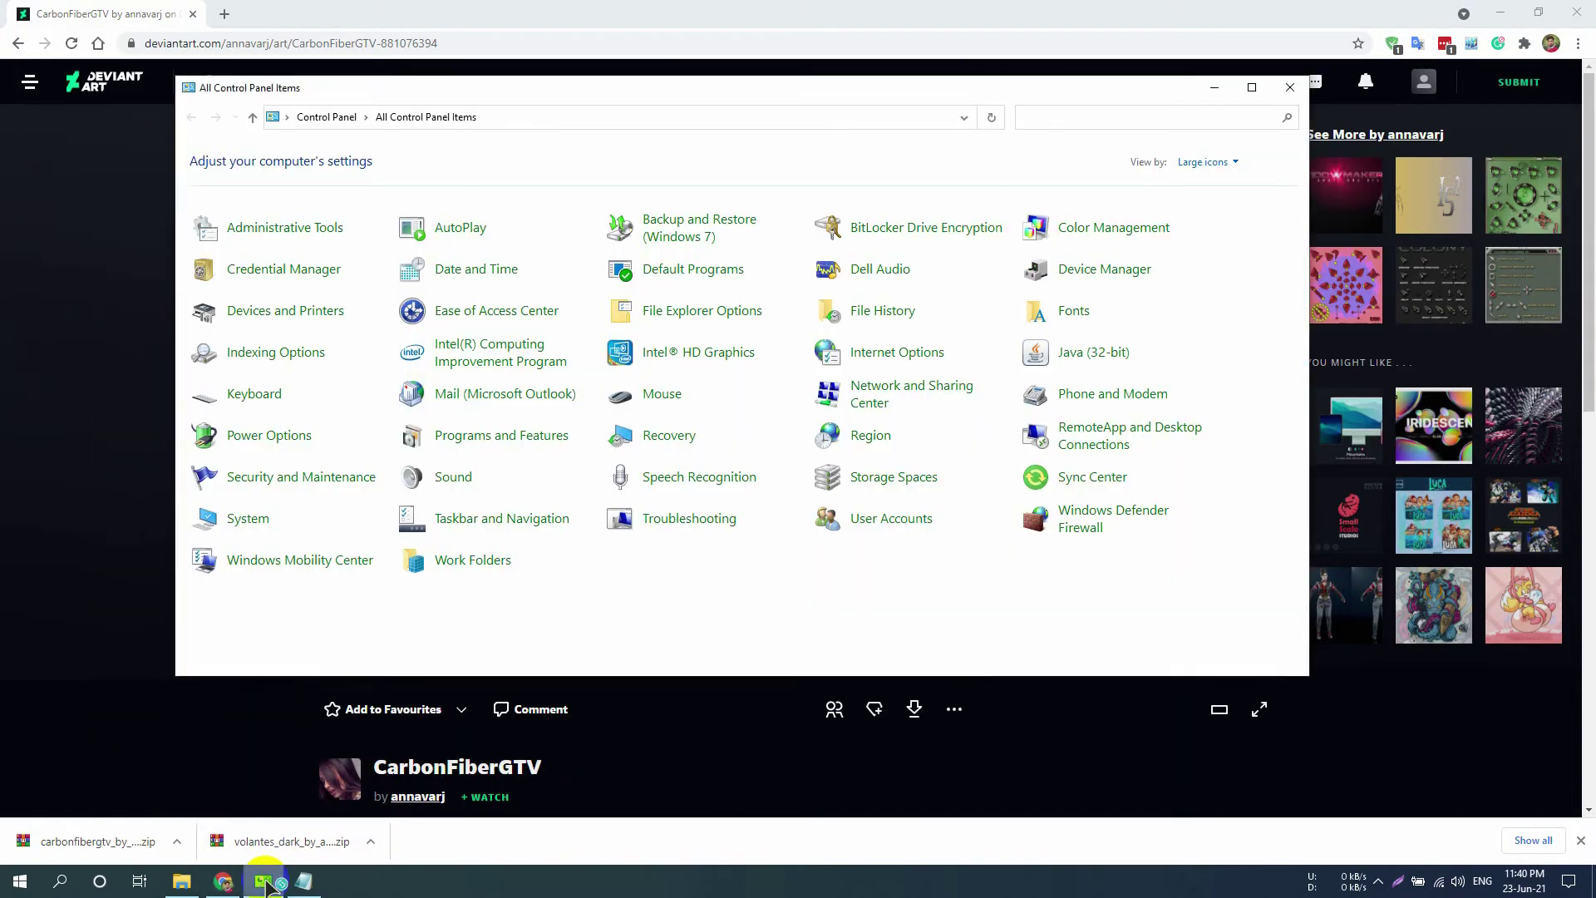
left_click(662, 397)
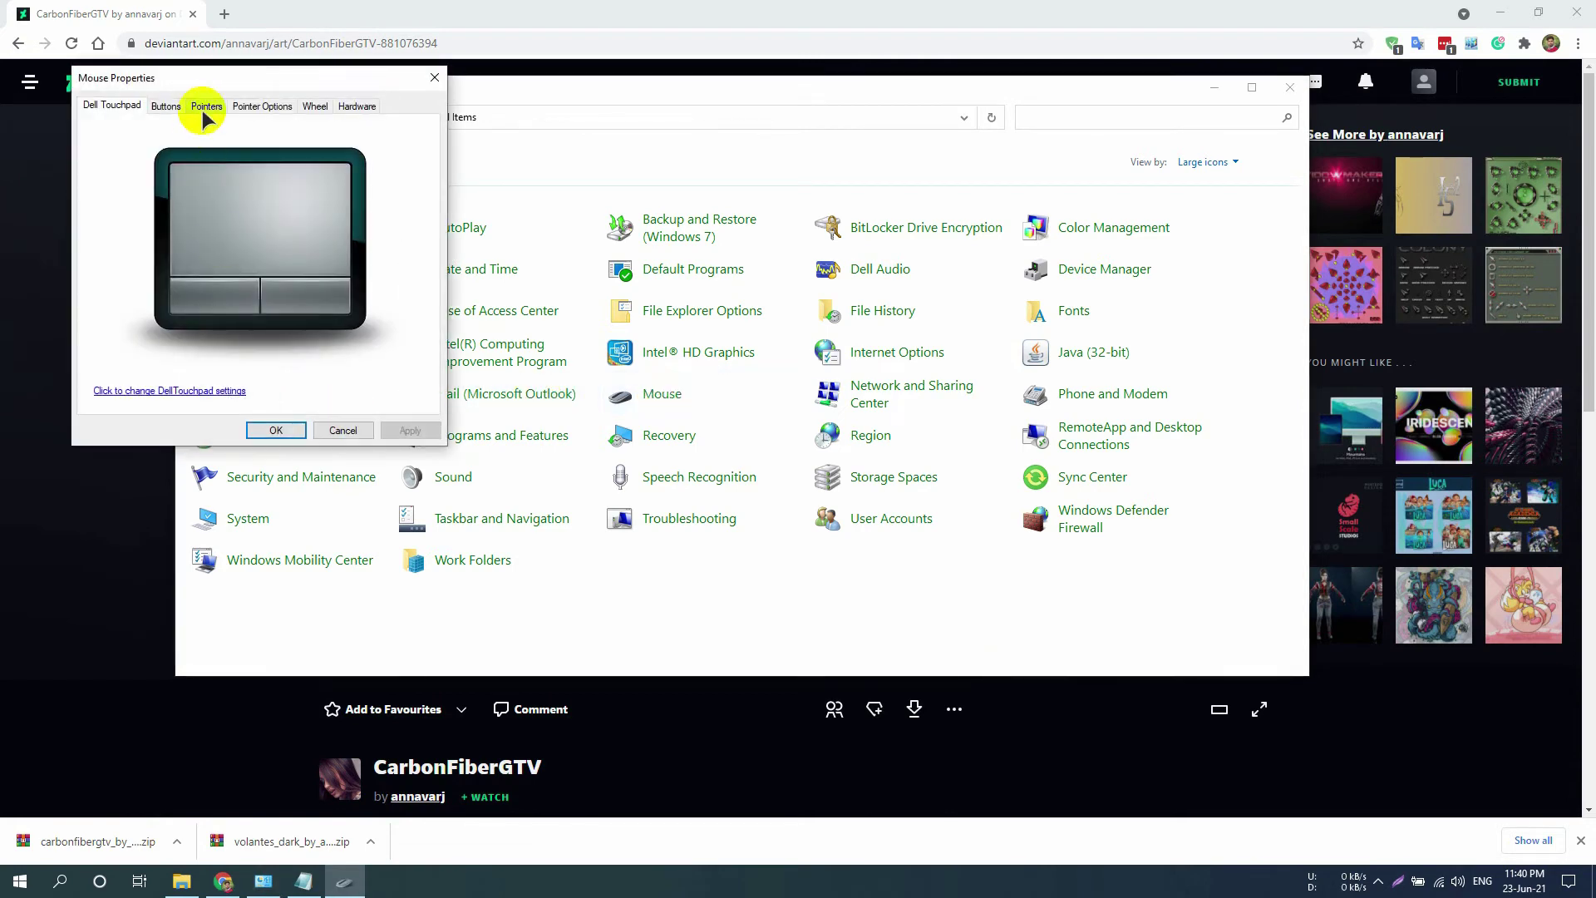
left_click(204, 107)
left_click(207, 151)
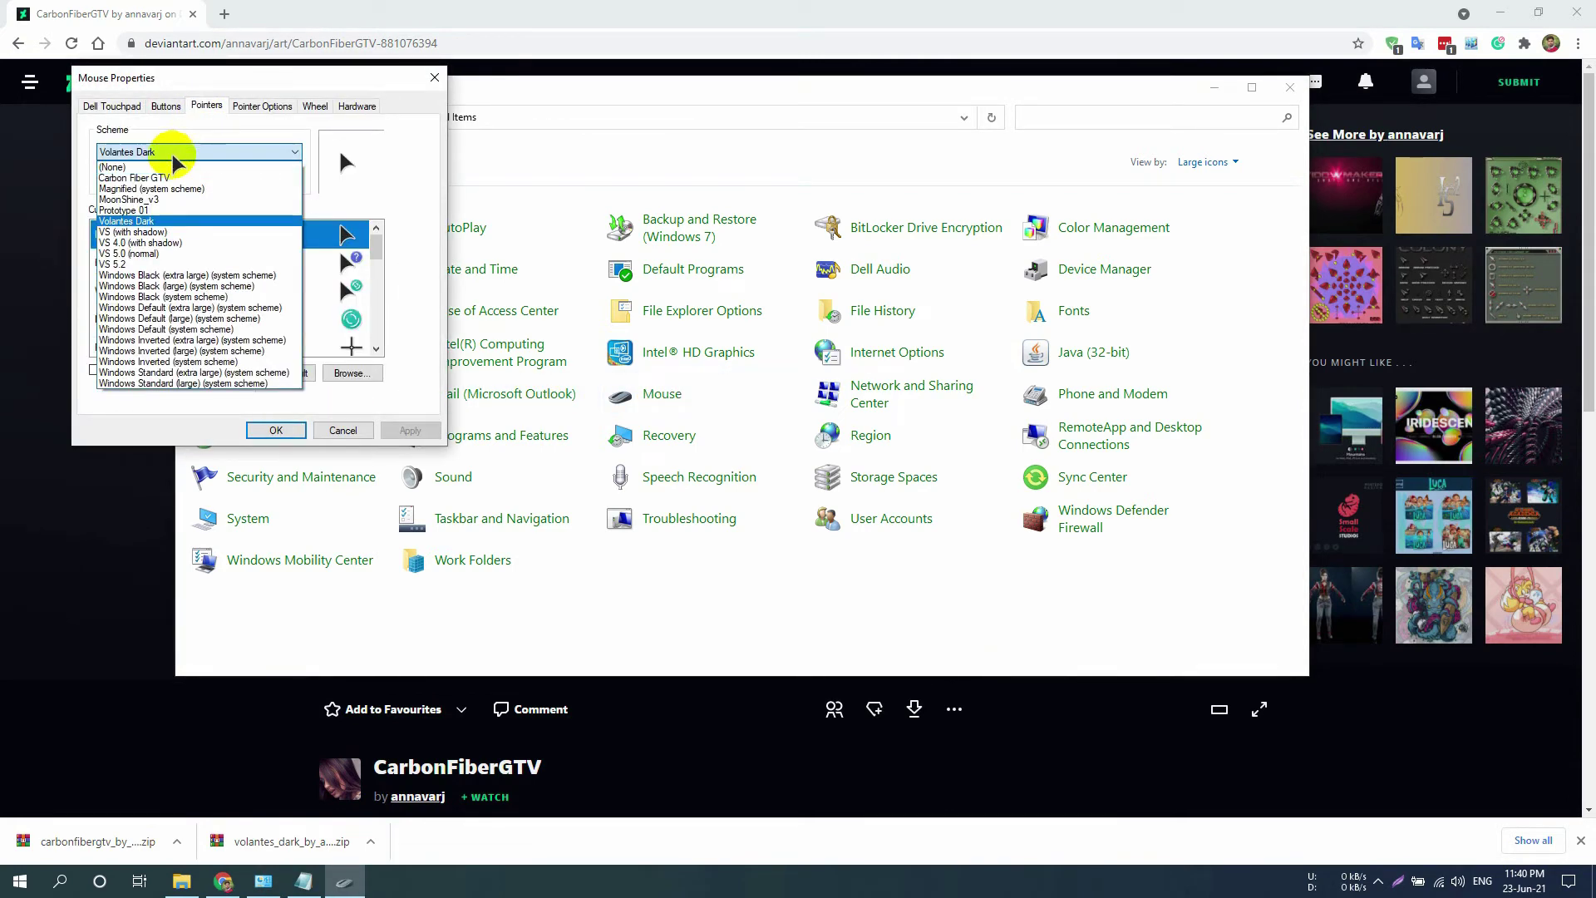
left_click(171, 177)
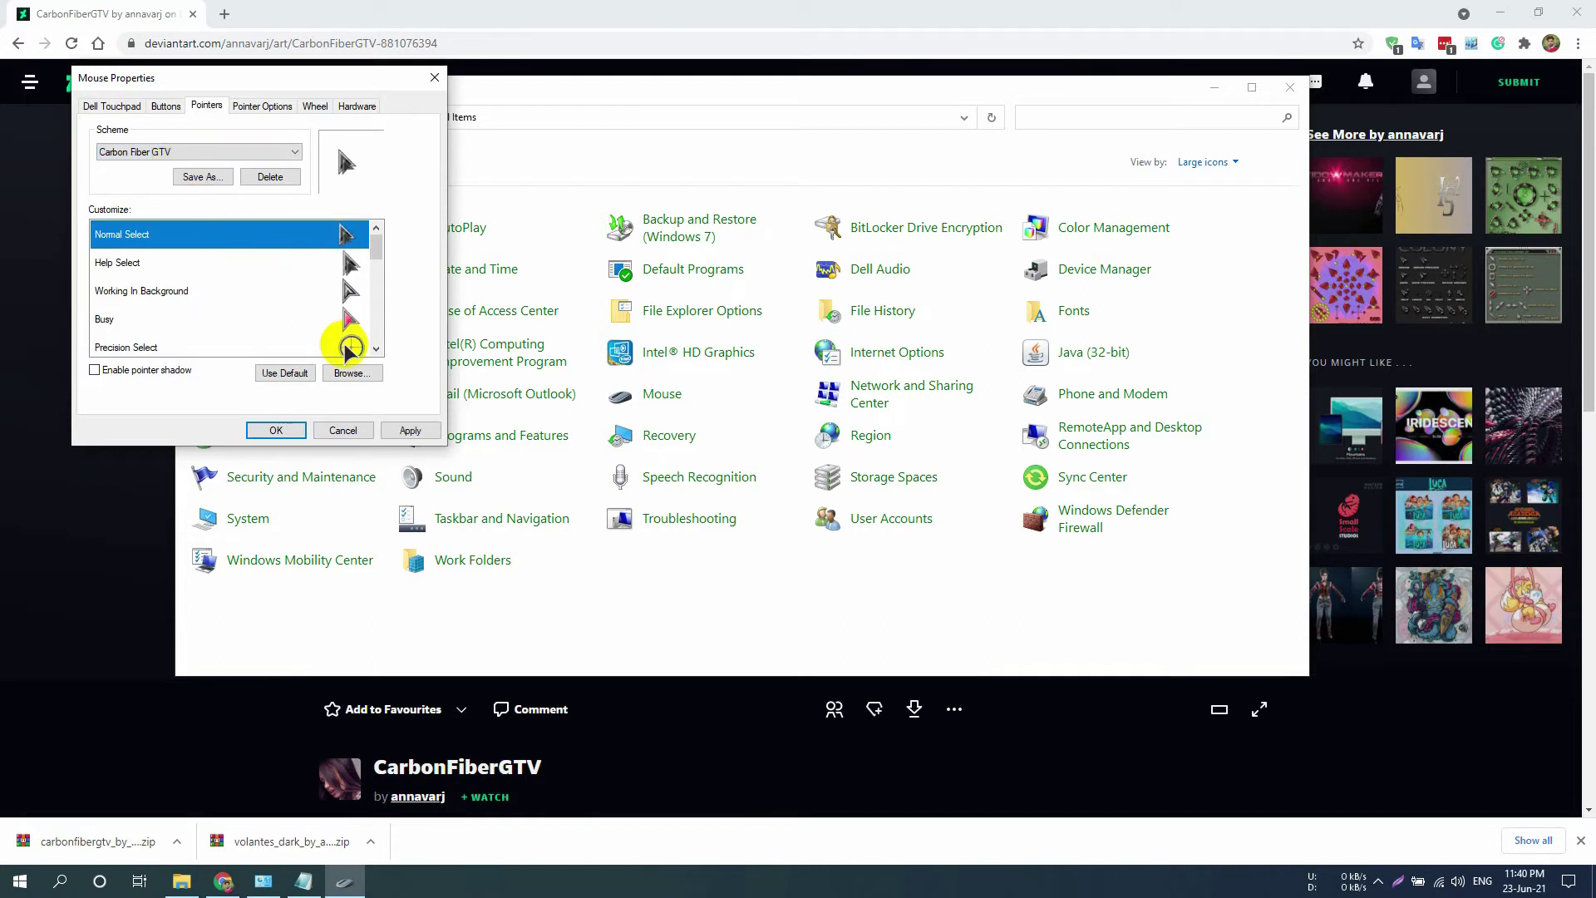
left_click(404, 427)
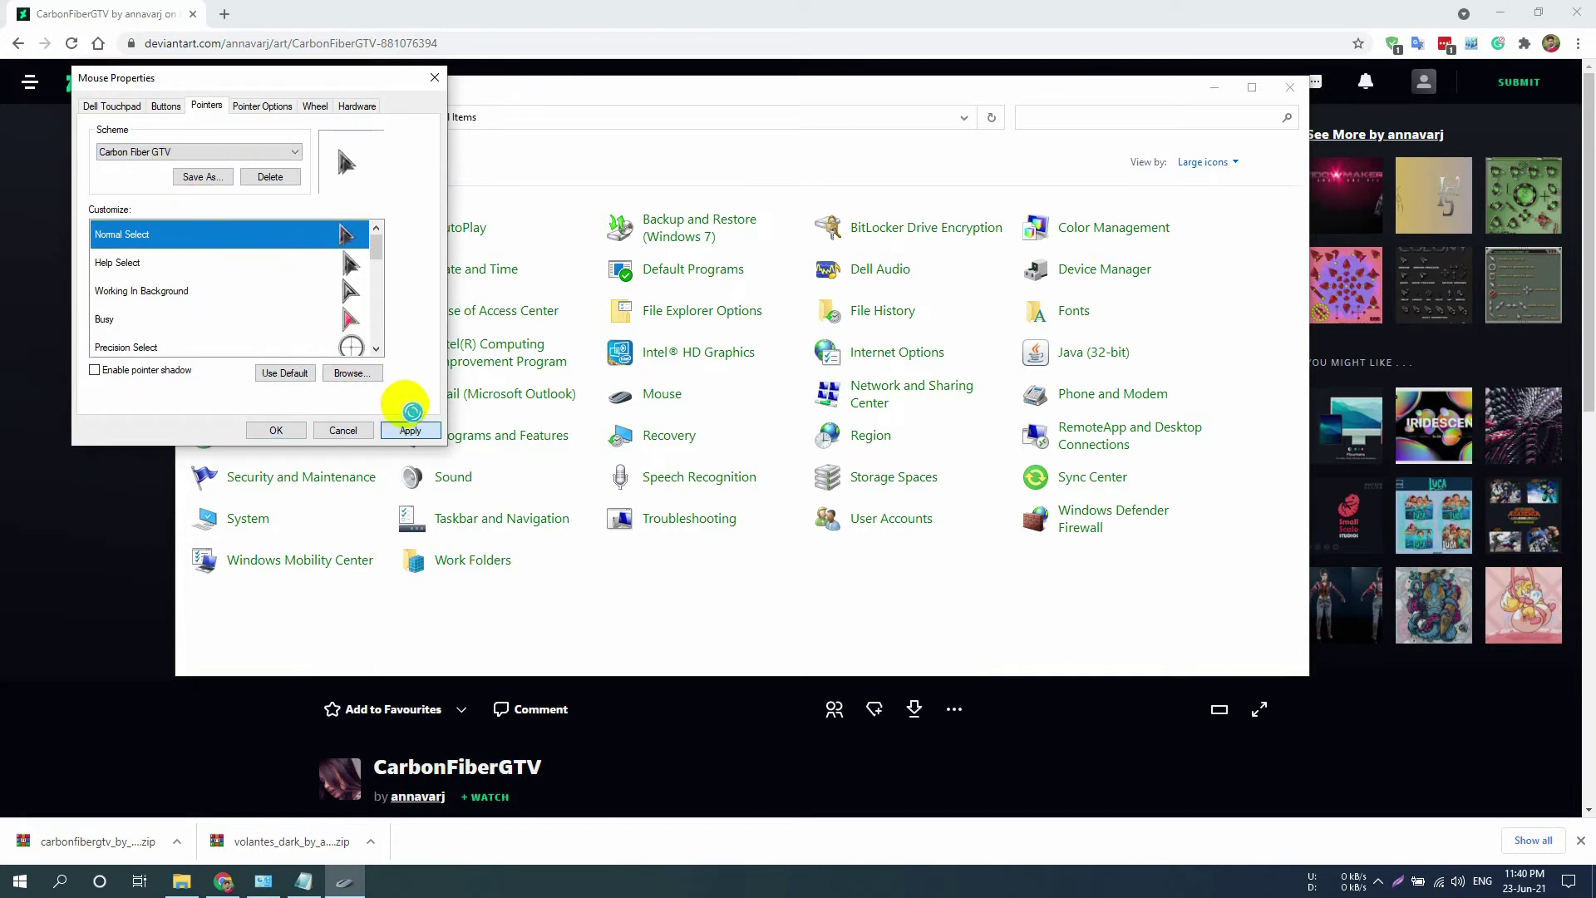
left_click(850, 498)
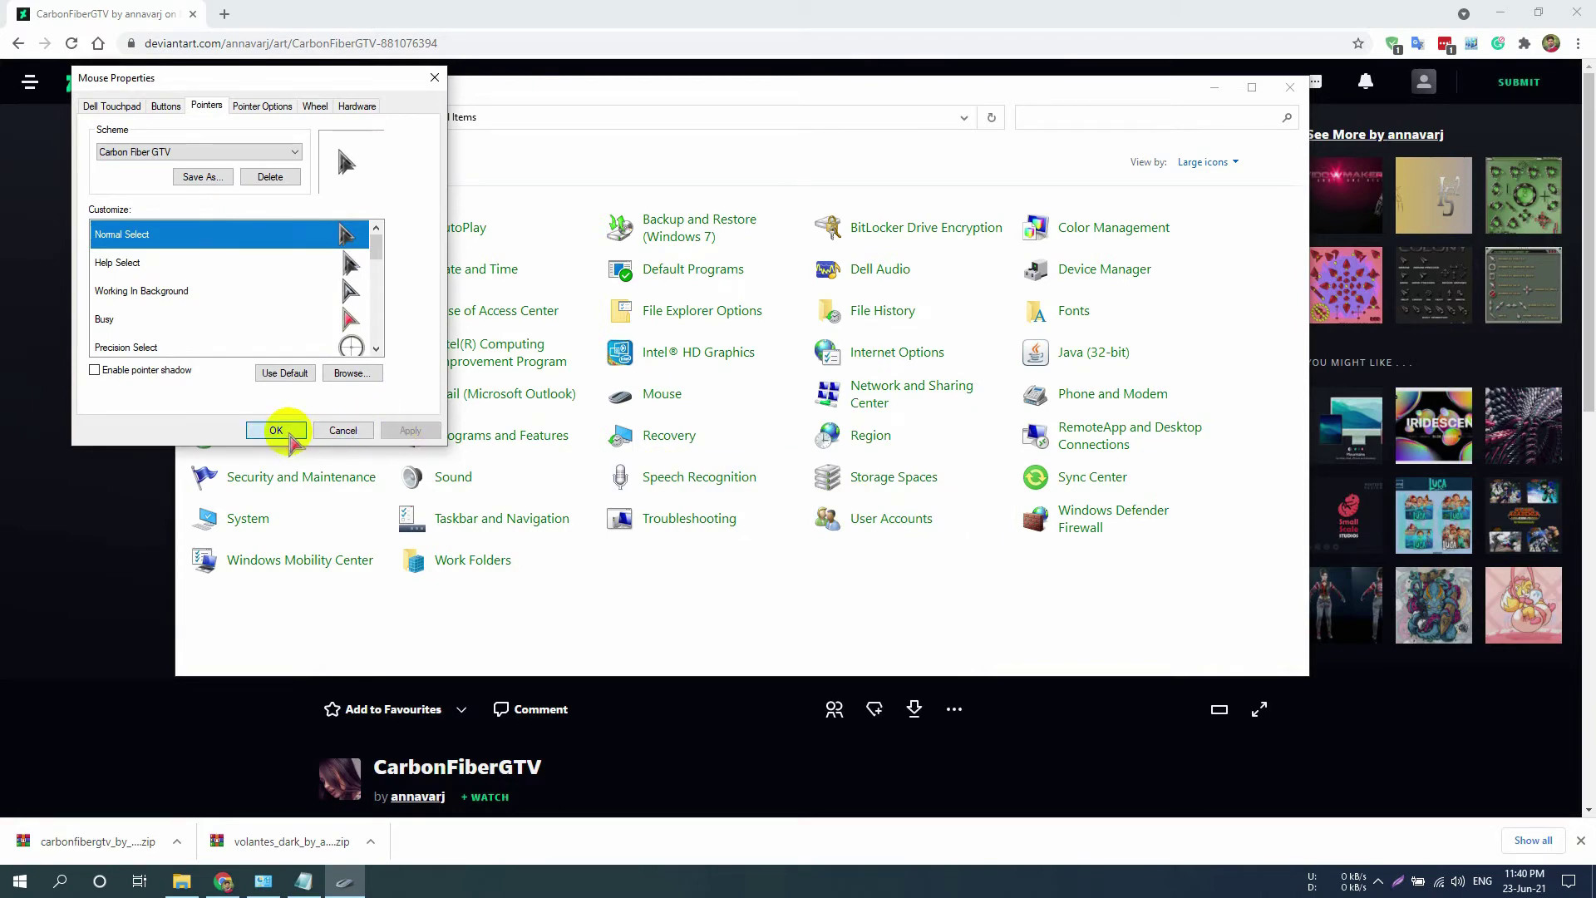
left_click(287, 432)
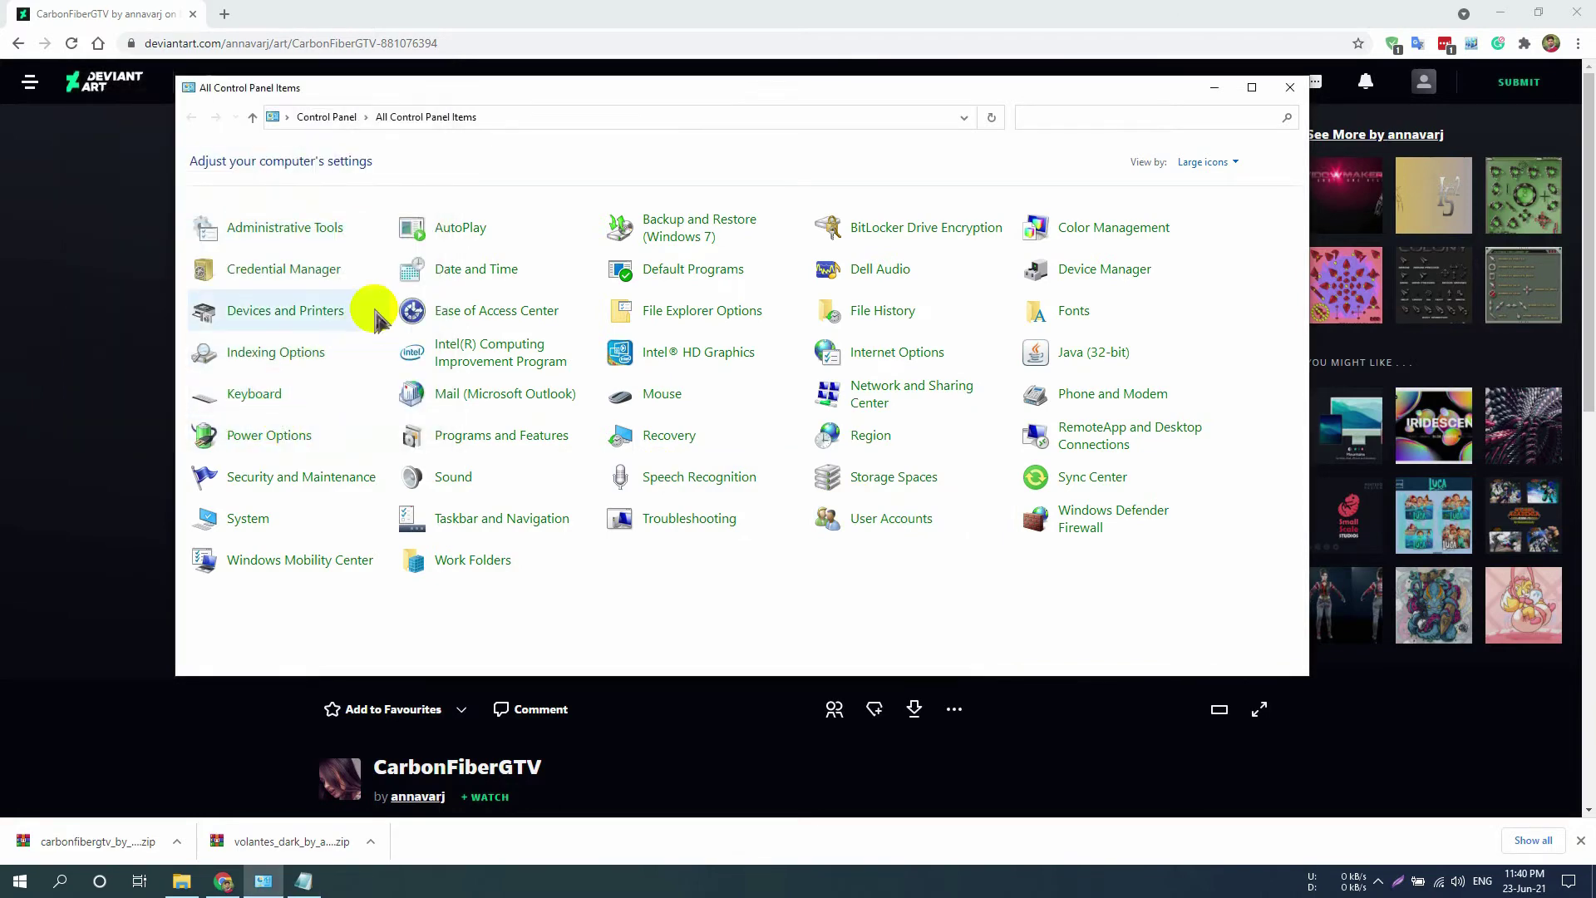
- Copy the DiamOS cursors link from Notepad and load that page in the browser
left_click(303, 881)
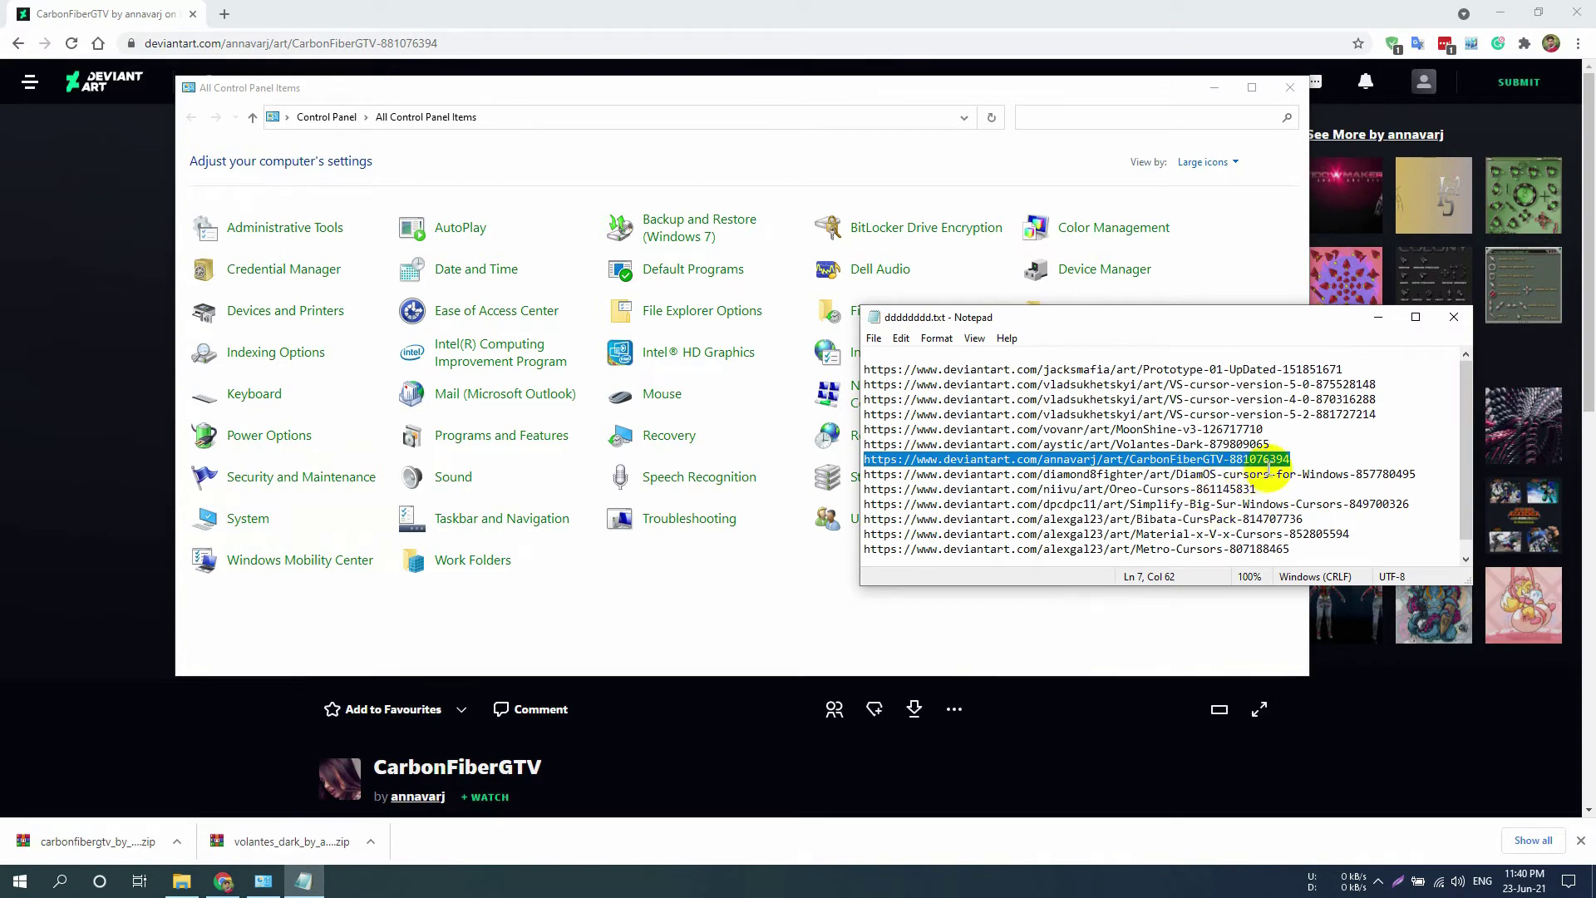
triple_click(1421, 471)
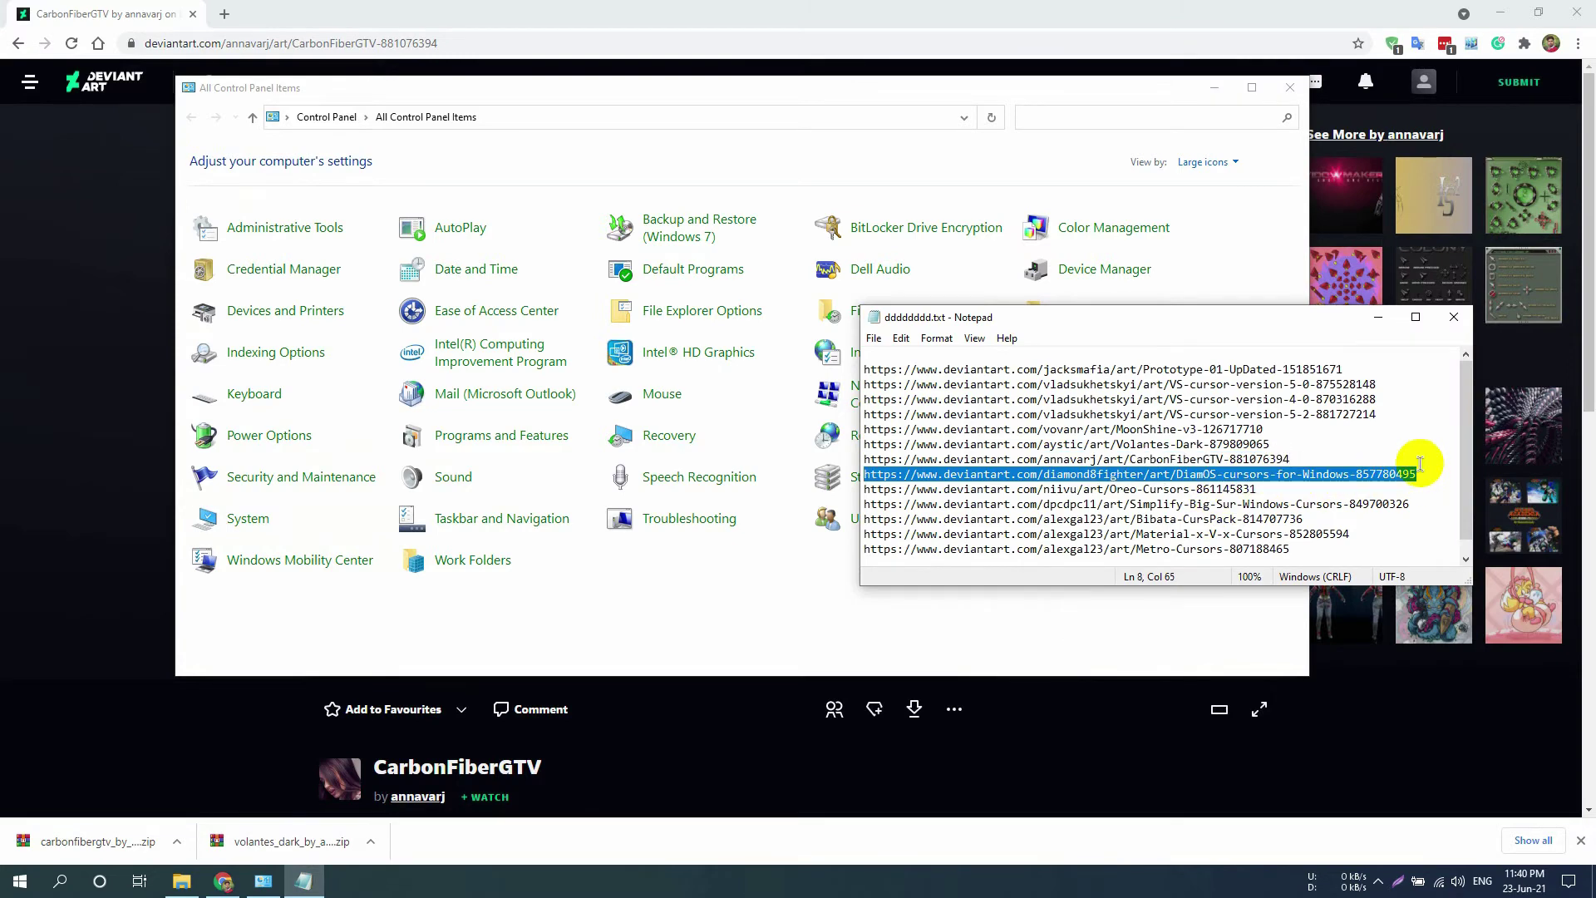
key("ctrl+c")
left_click(367, 43)
key("ctrl+v")
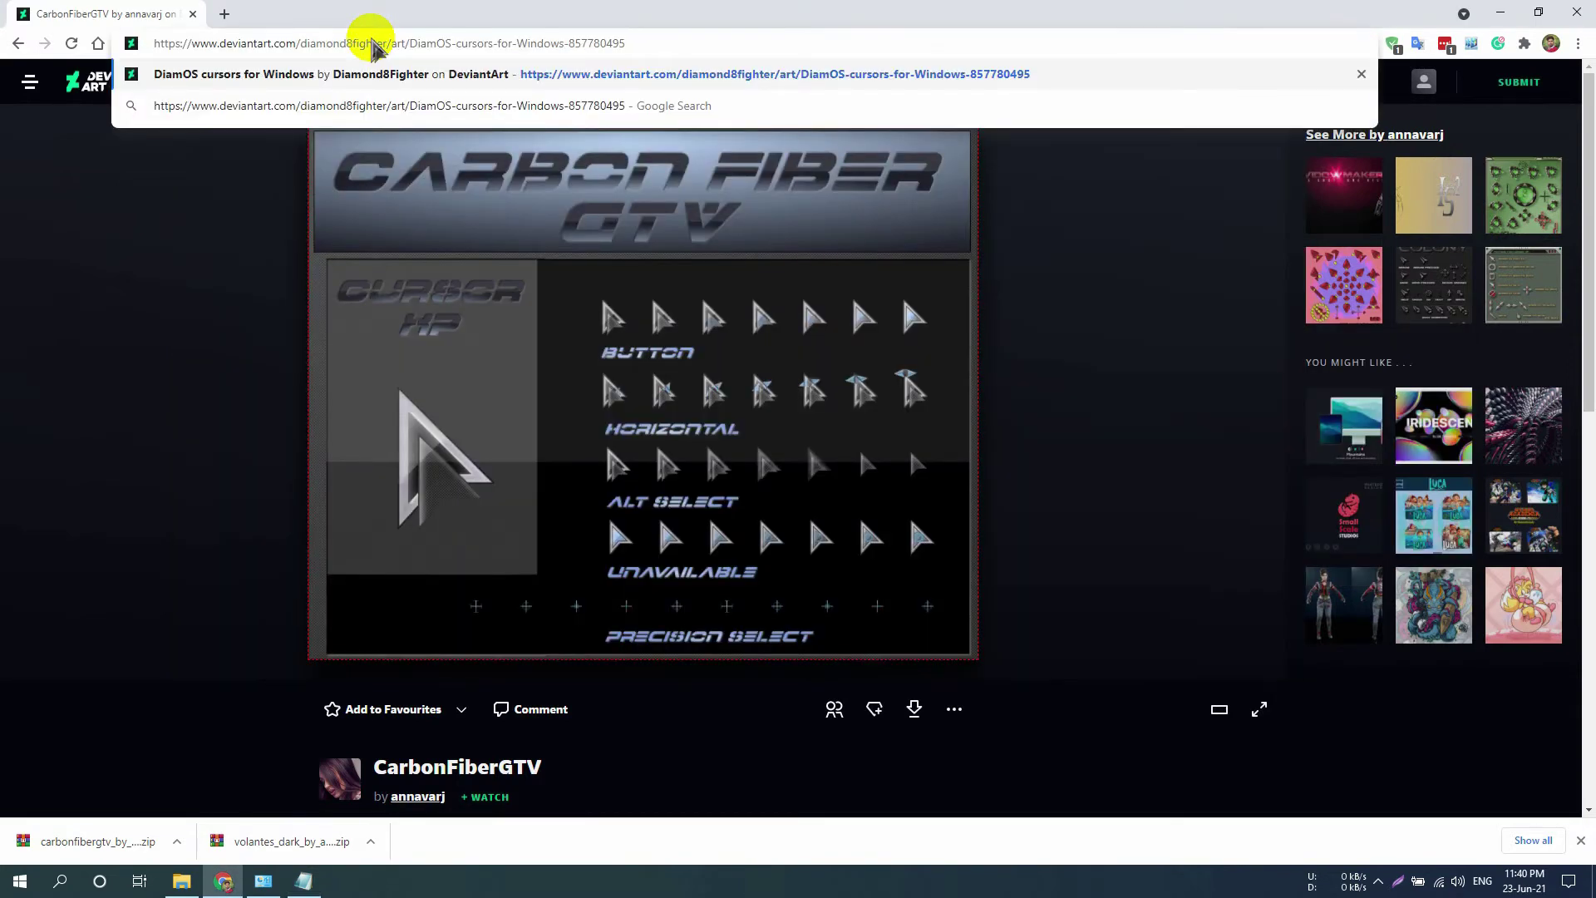
key("Return")
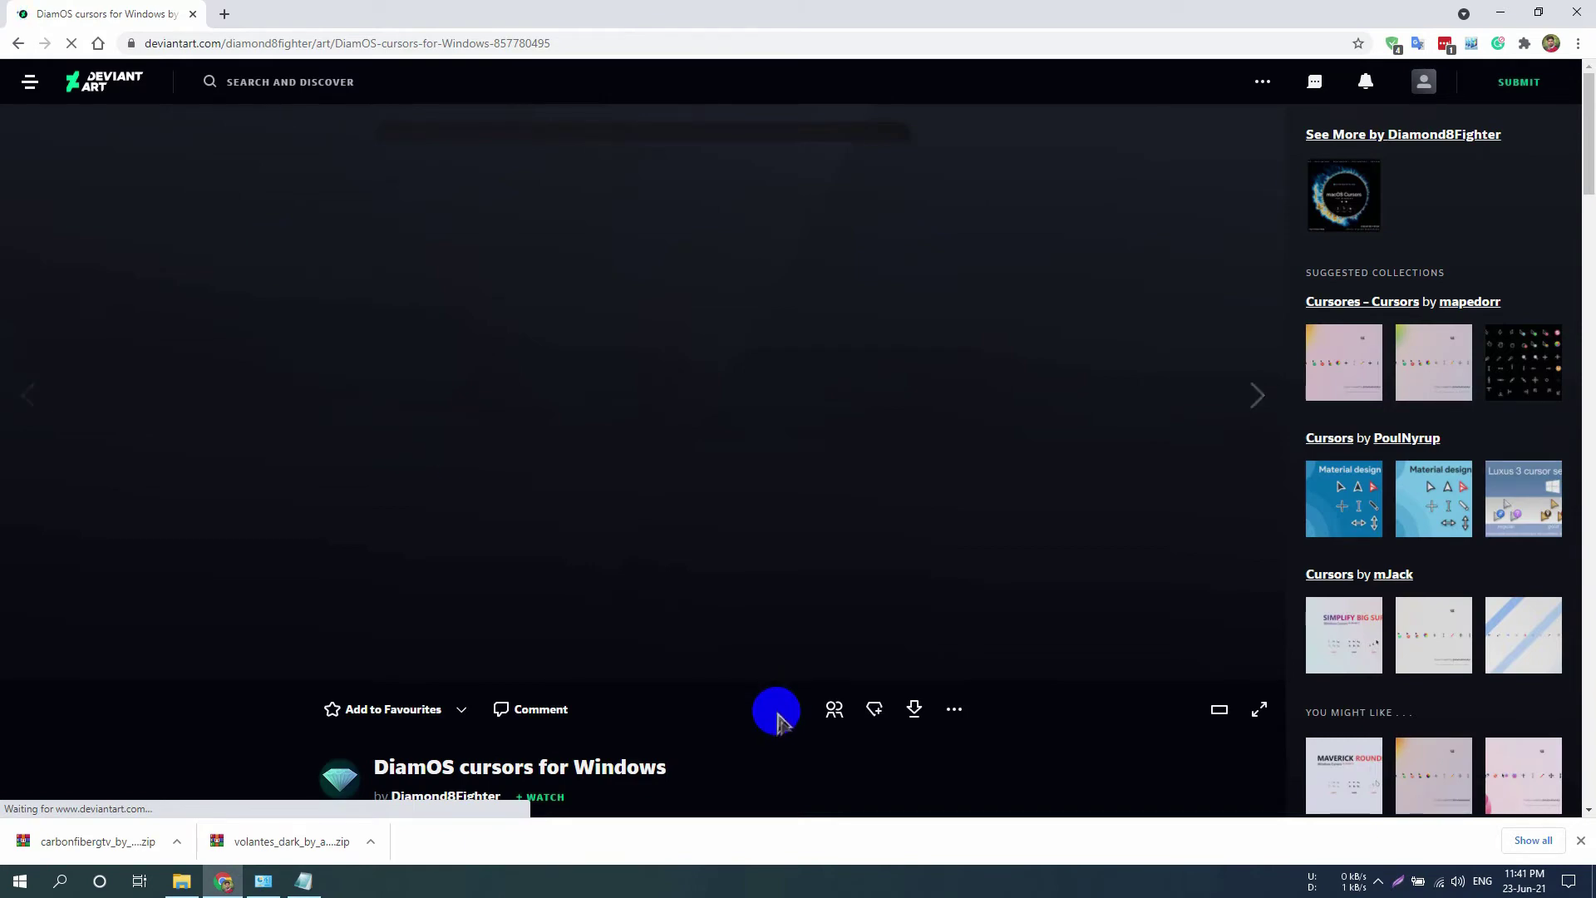
- Download the DiamOS cursors pack as a zip
scroll(775, 717, "down", 3)
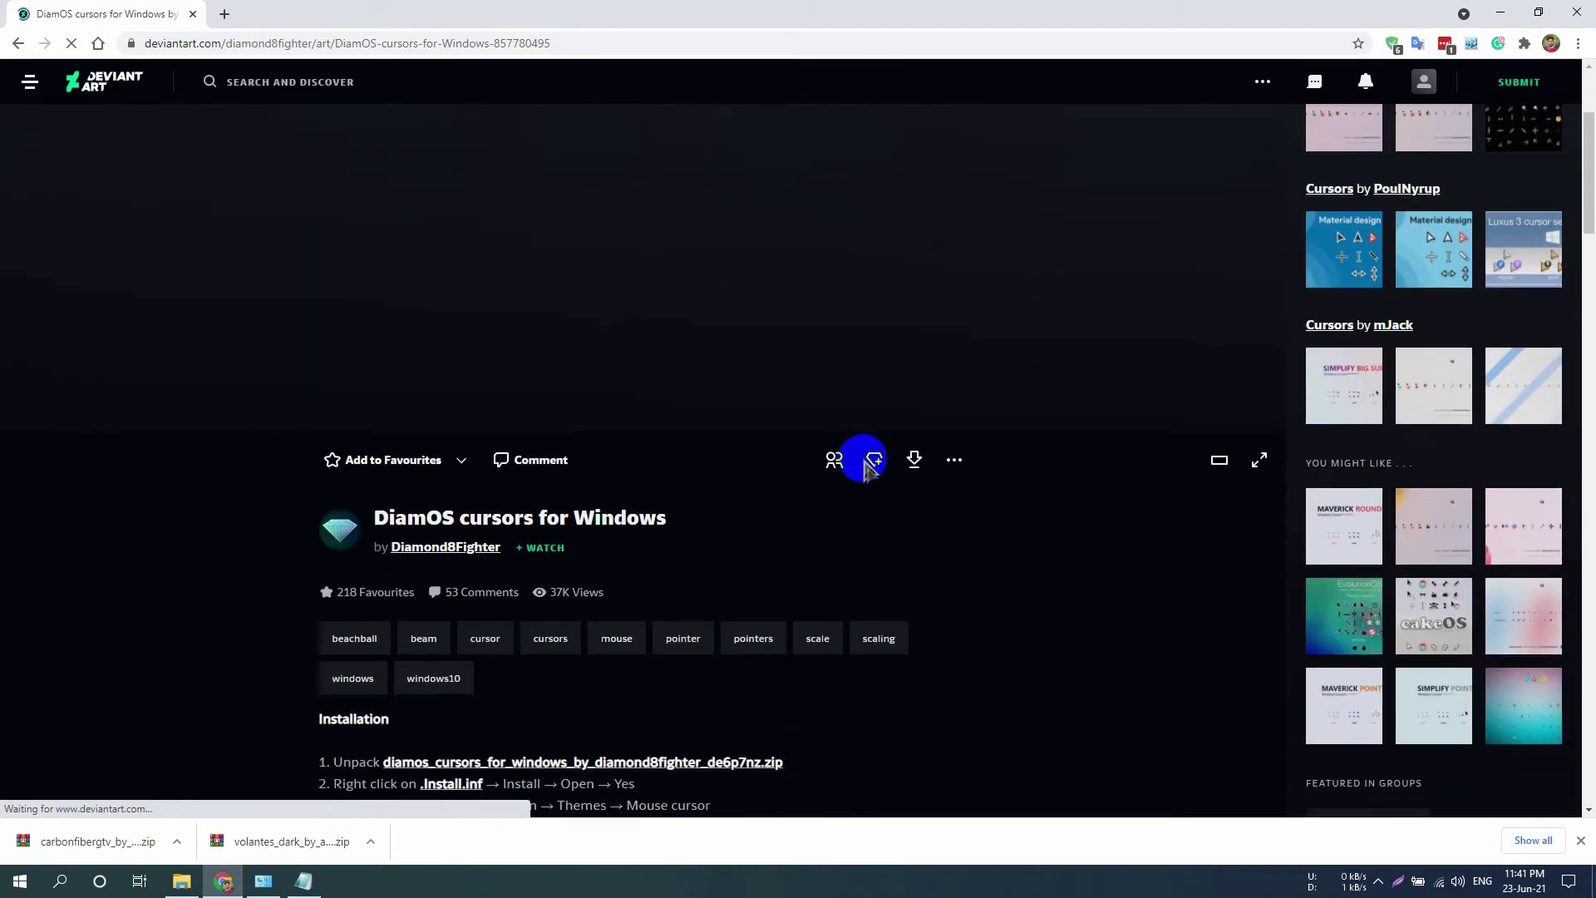
scroll(865, 497, "up", 3)
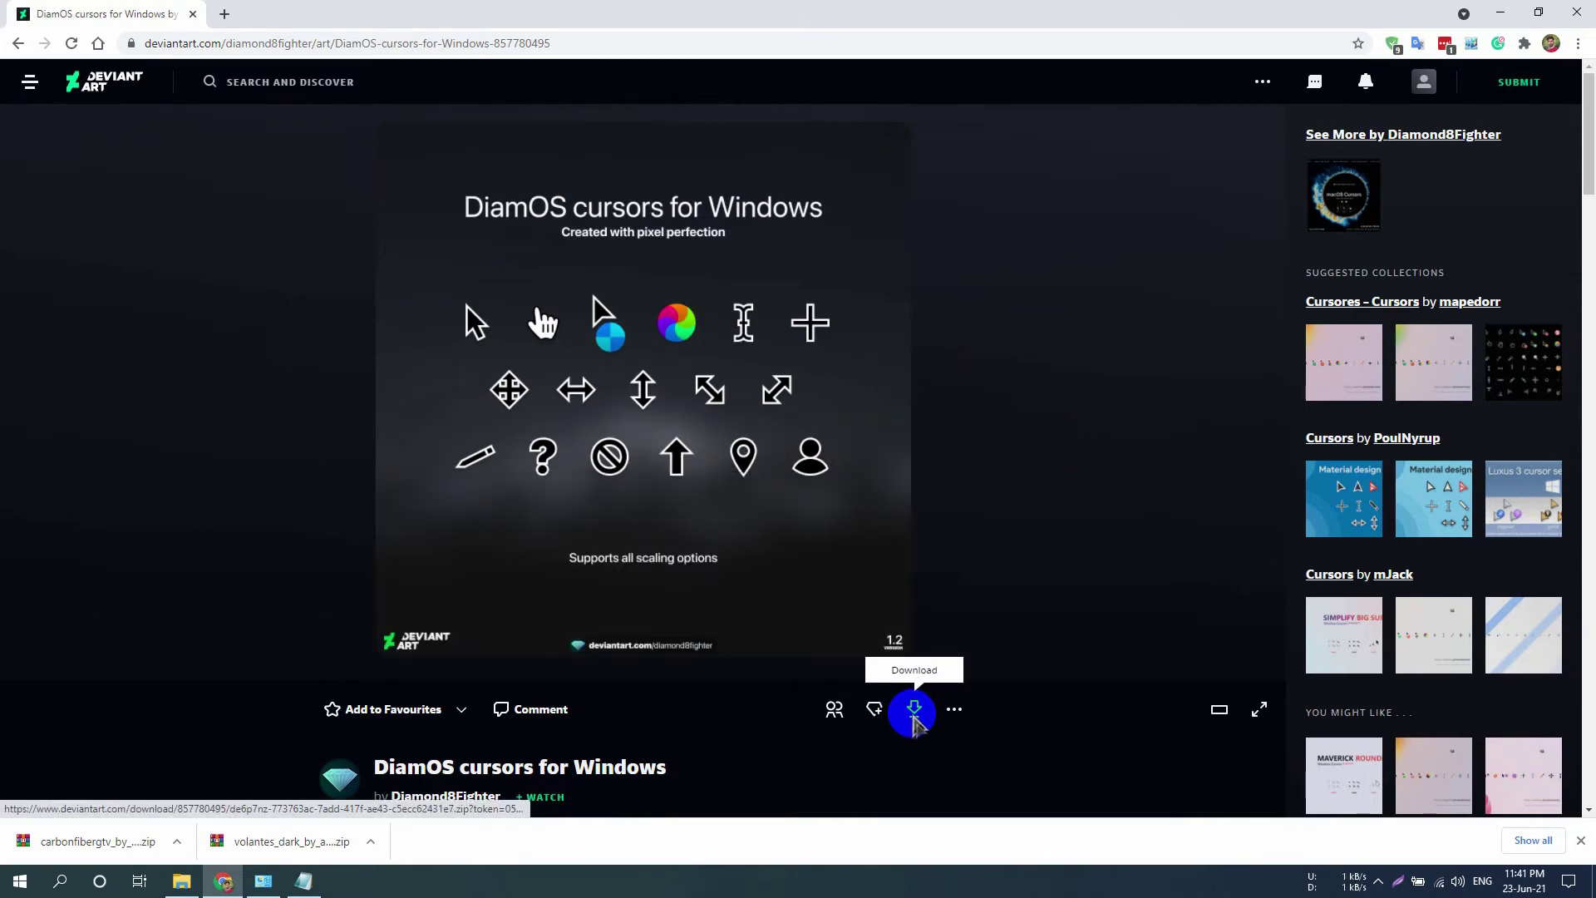
left_click(912, 713)
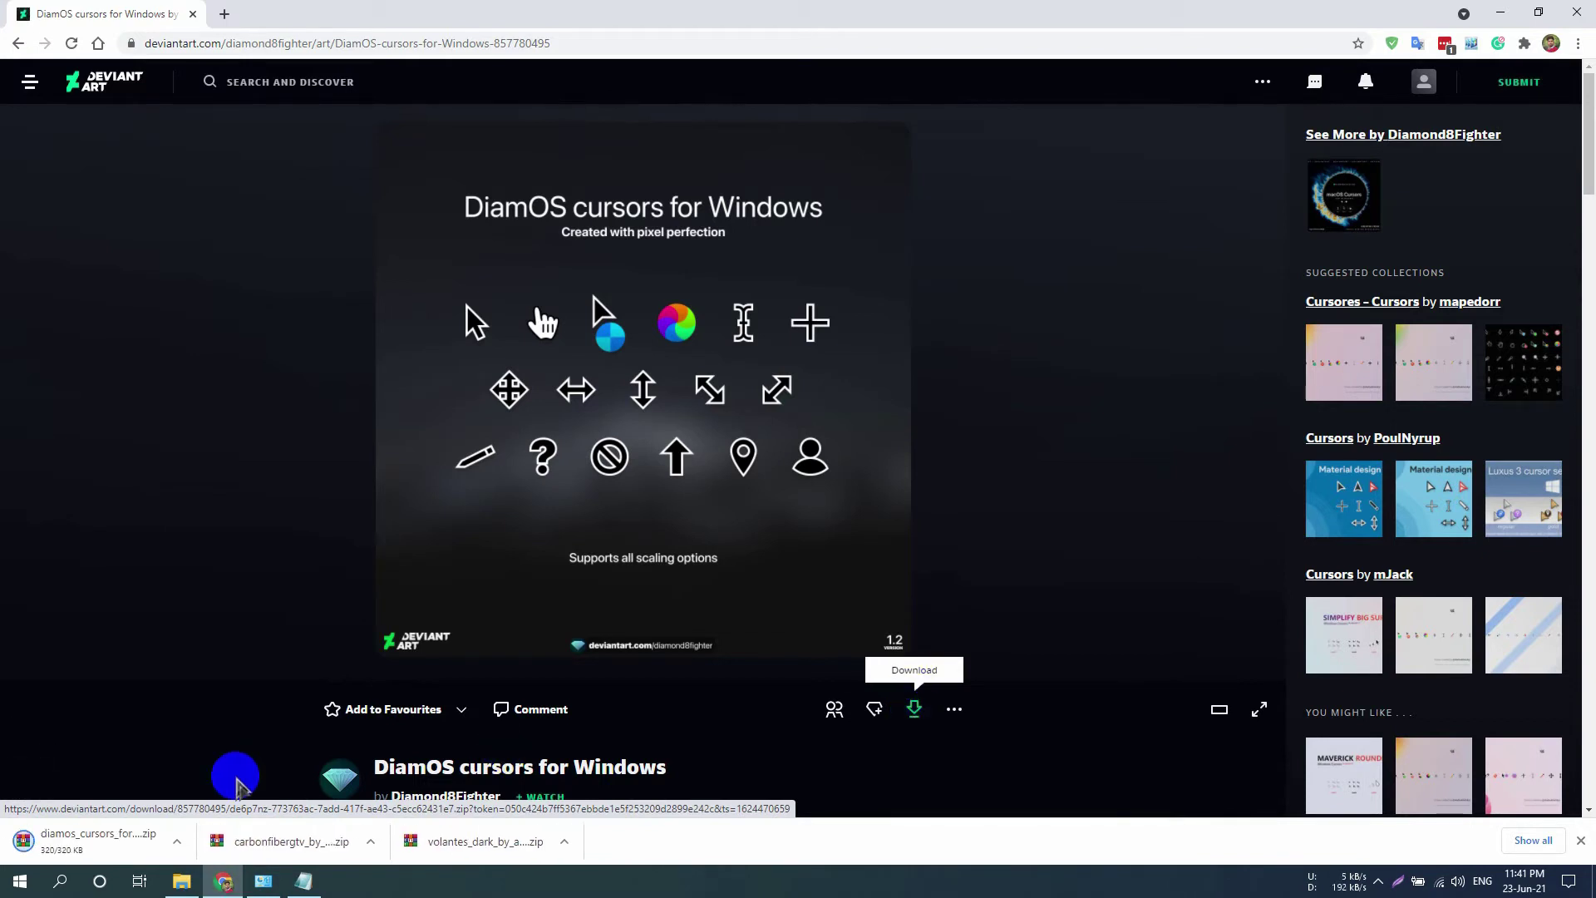
- Show the DiamOS zip in its folder and extract it to diamos_cursors
left_click(176, 842)
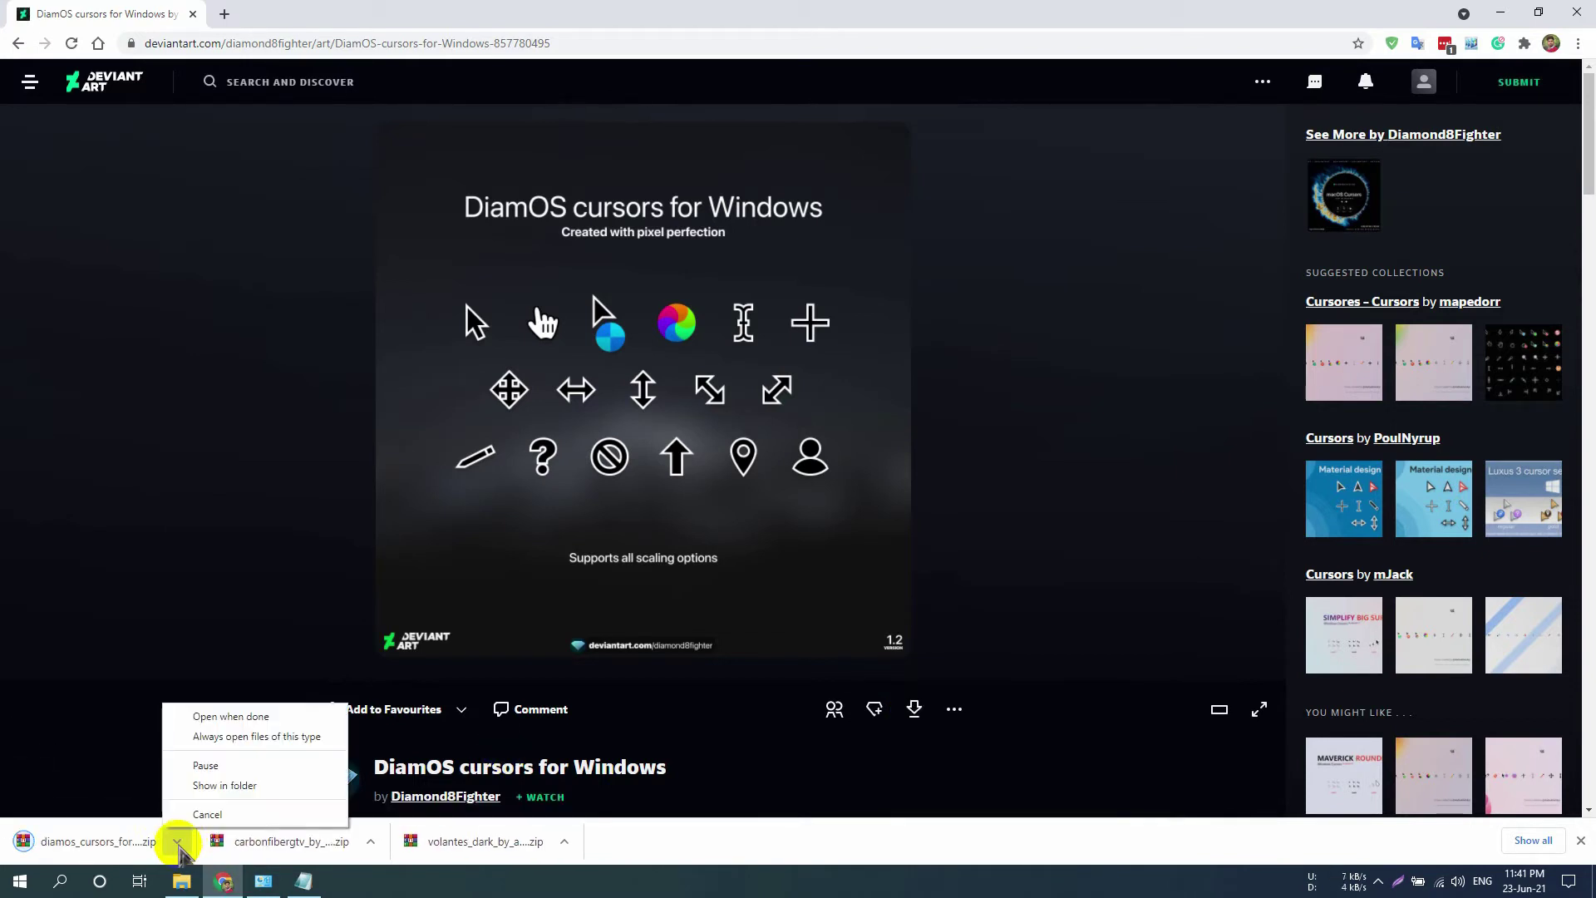
left_click(228, 786)
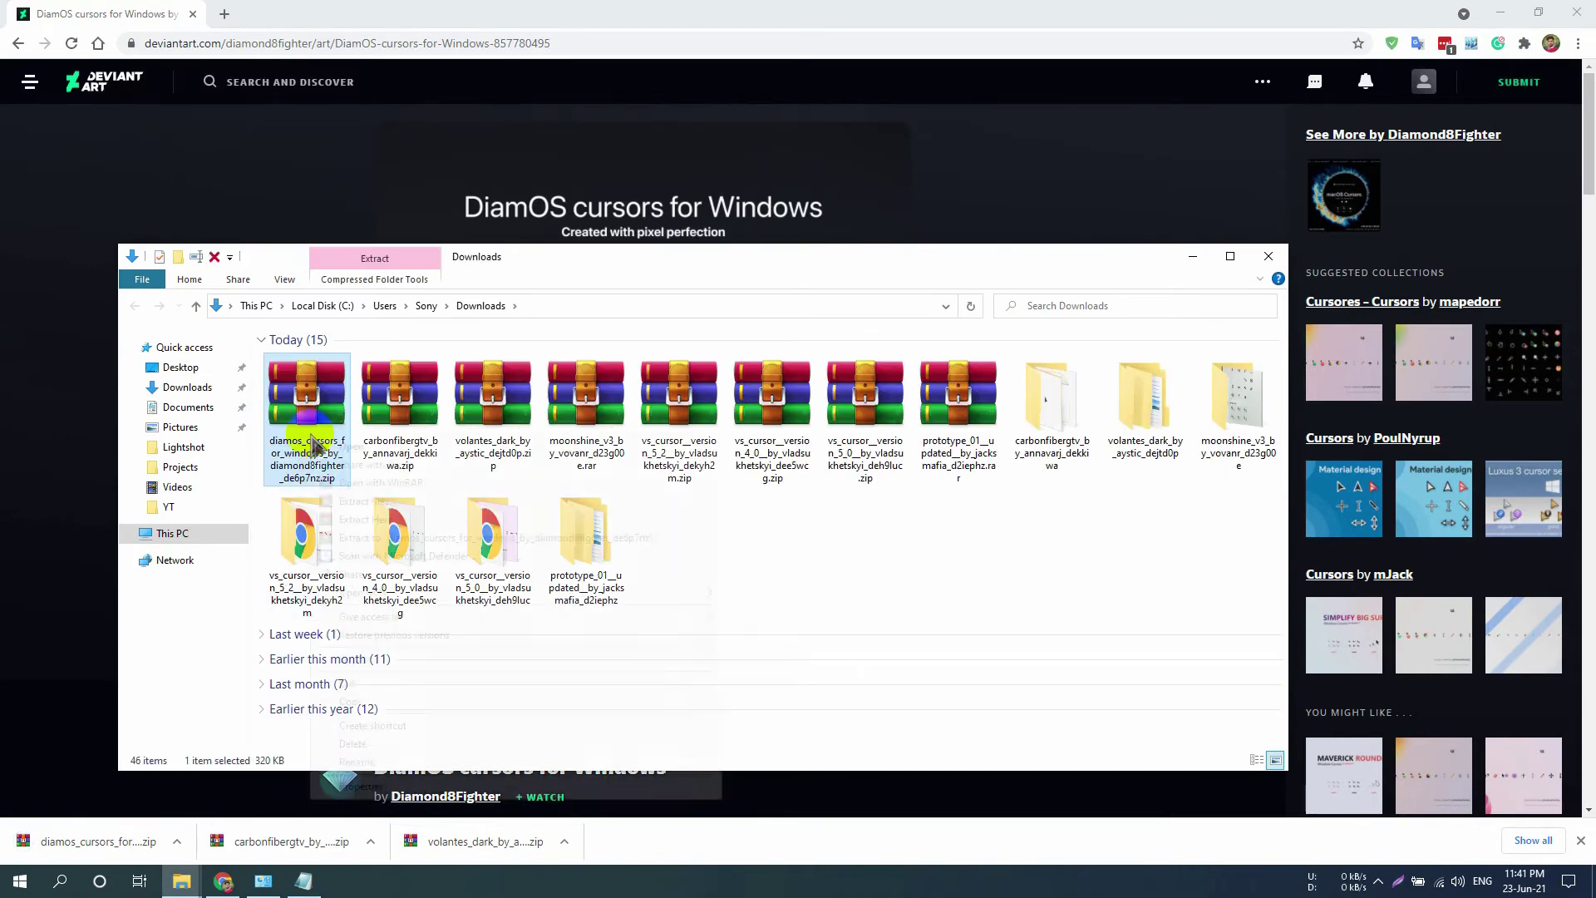
right_click(312, 445)
left_click(395, 537)
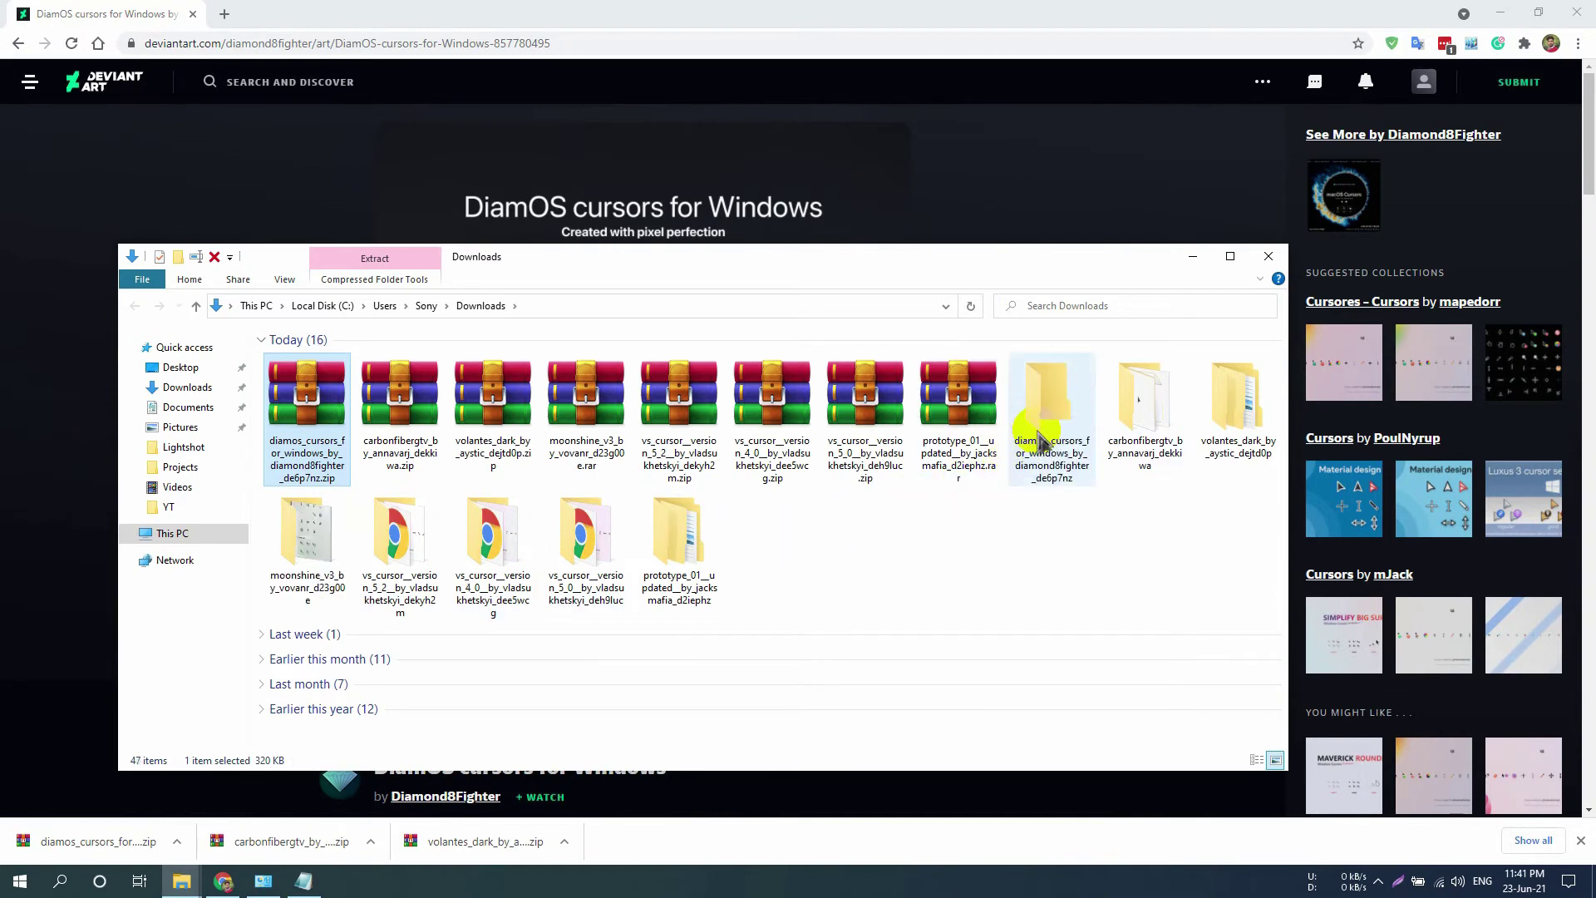
- Open the DiamOS cursors for Windows folder and install its .Install.inf
double_click(1037, 433)
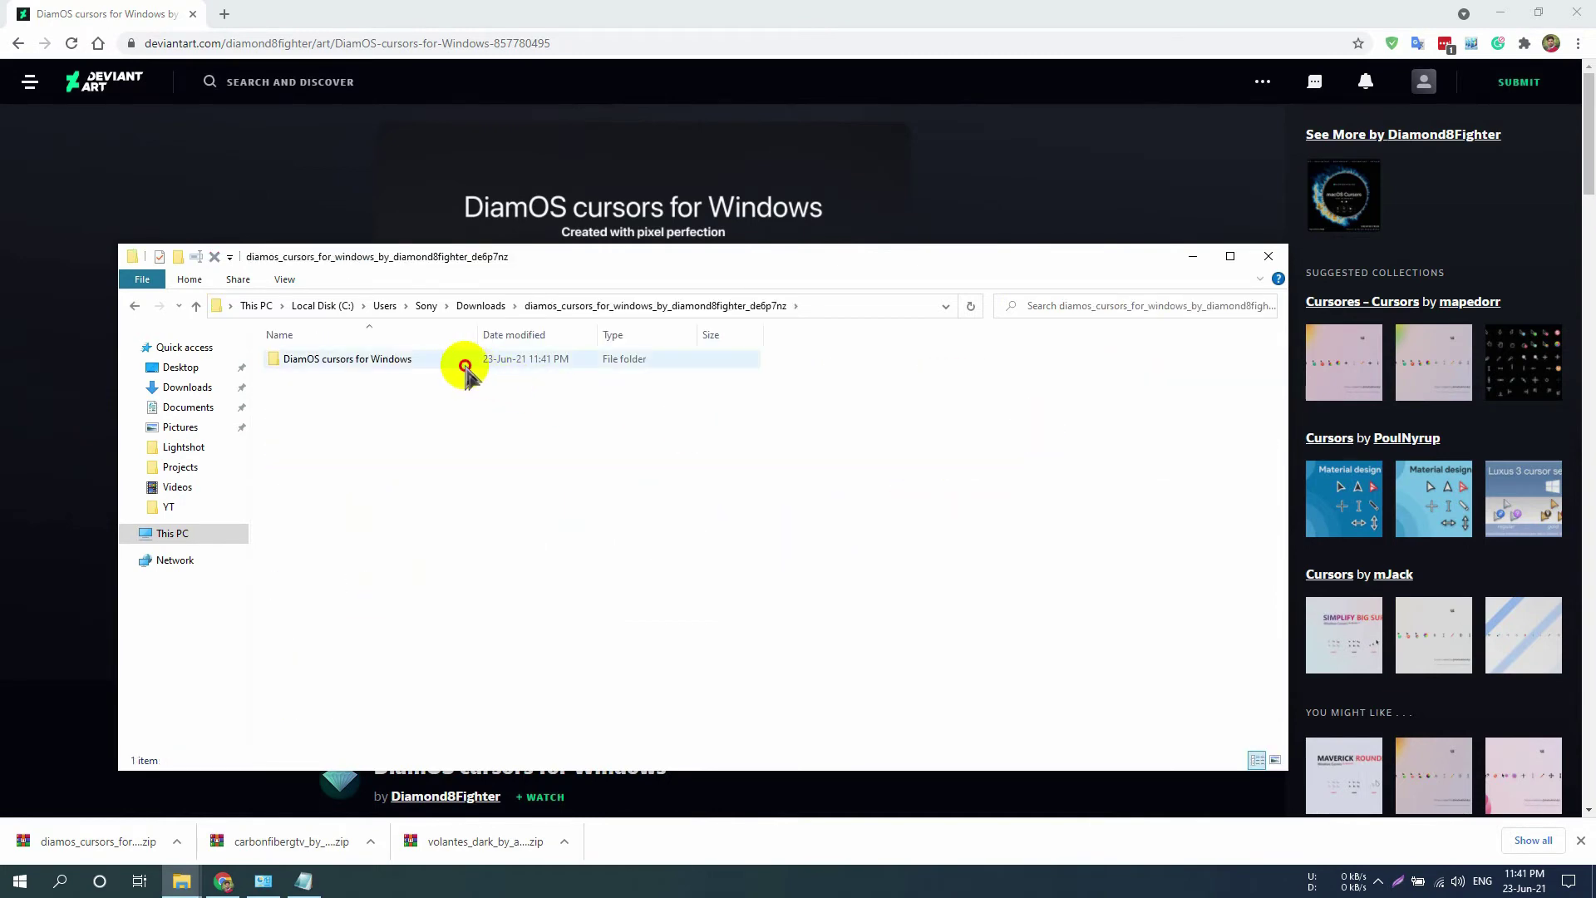
double_click(463, 361)
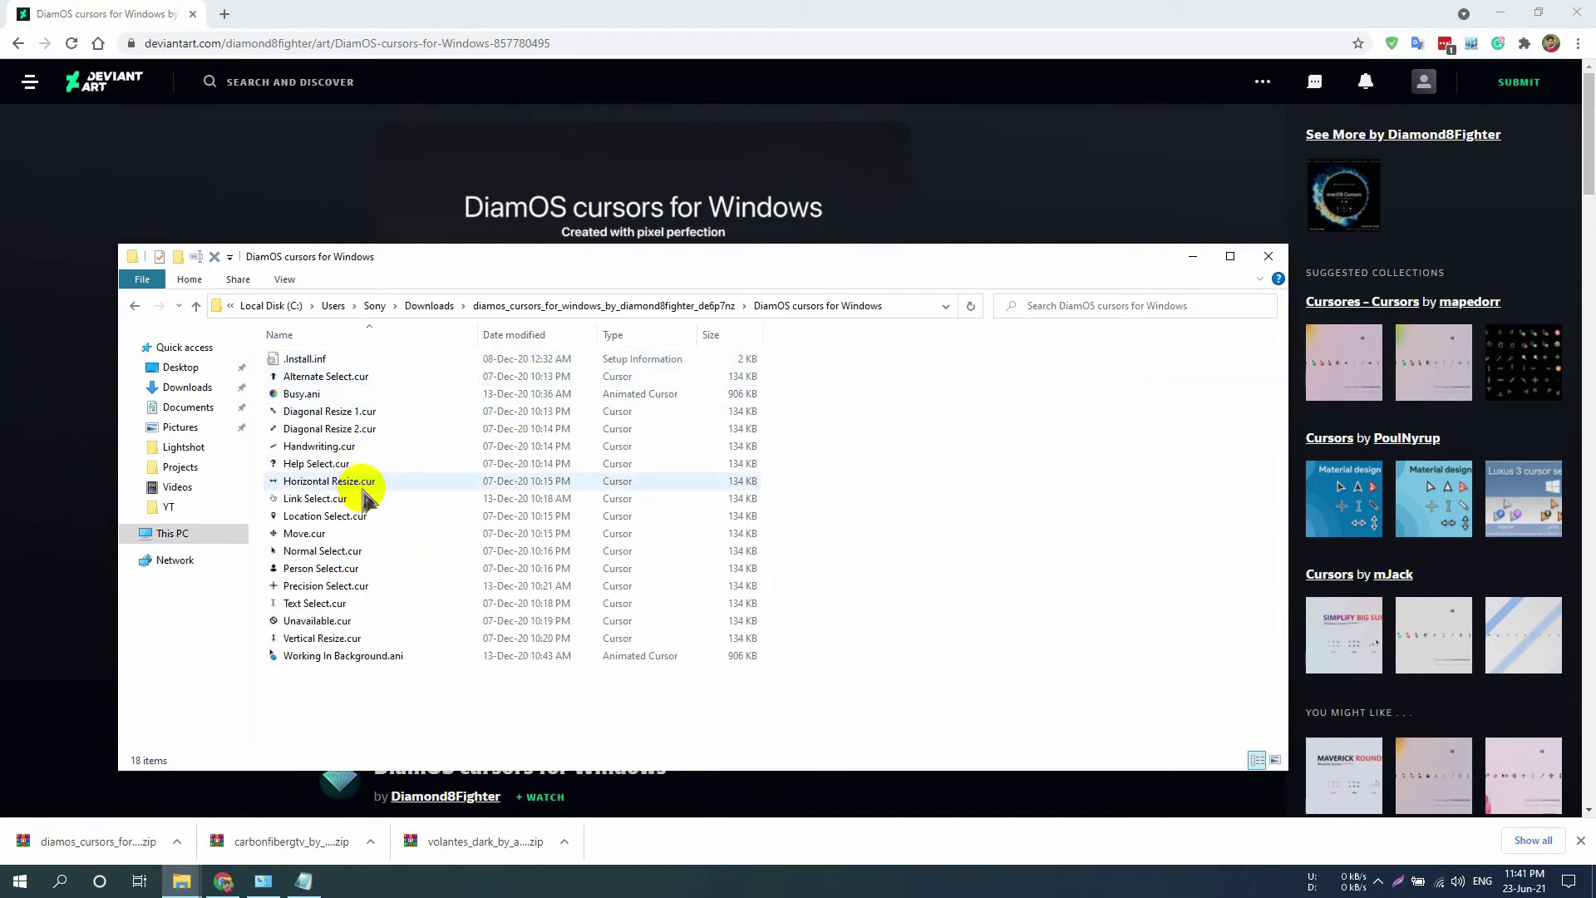
left_click(359, 364)
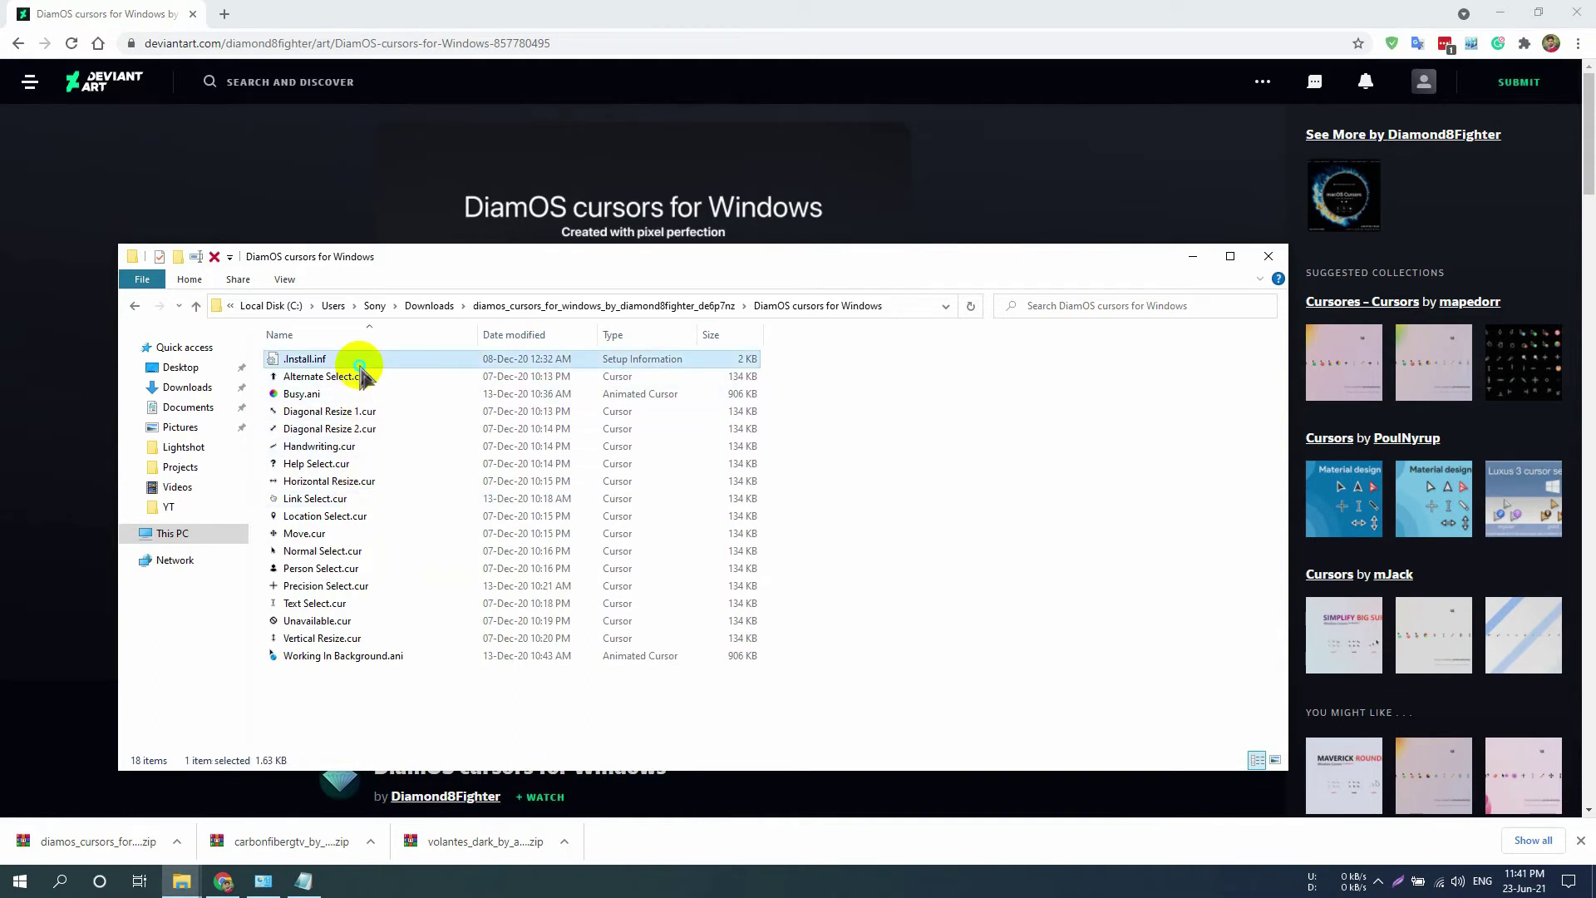
right_click(362, 371)
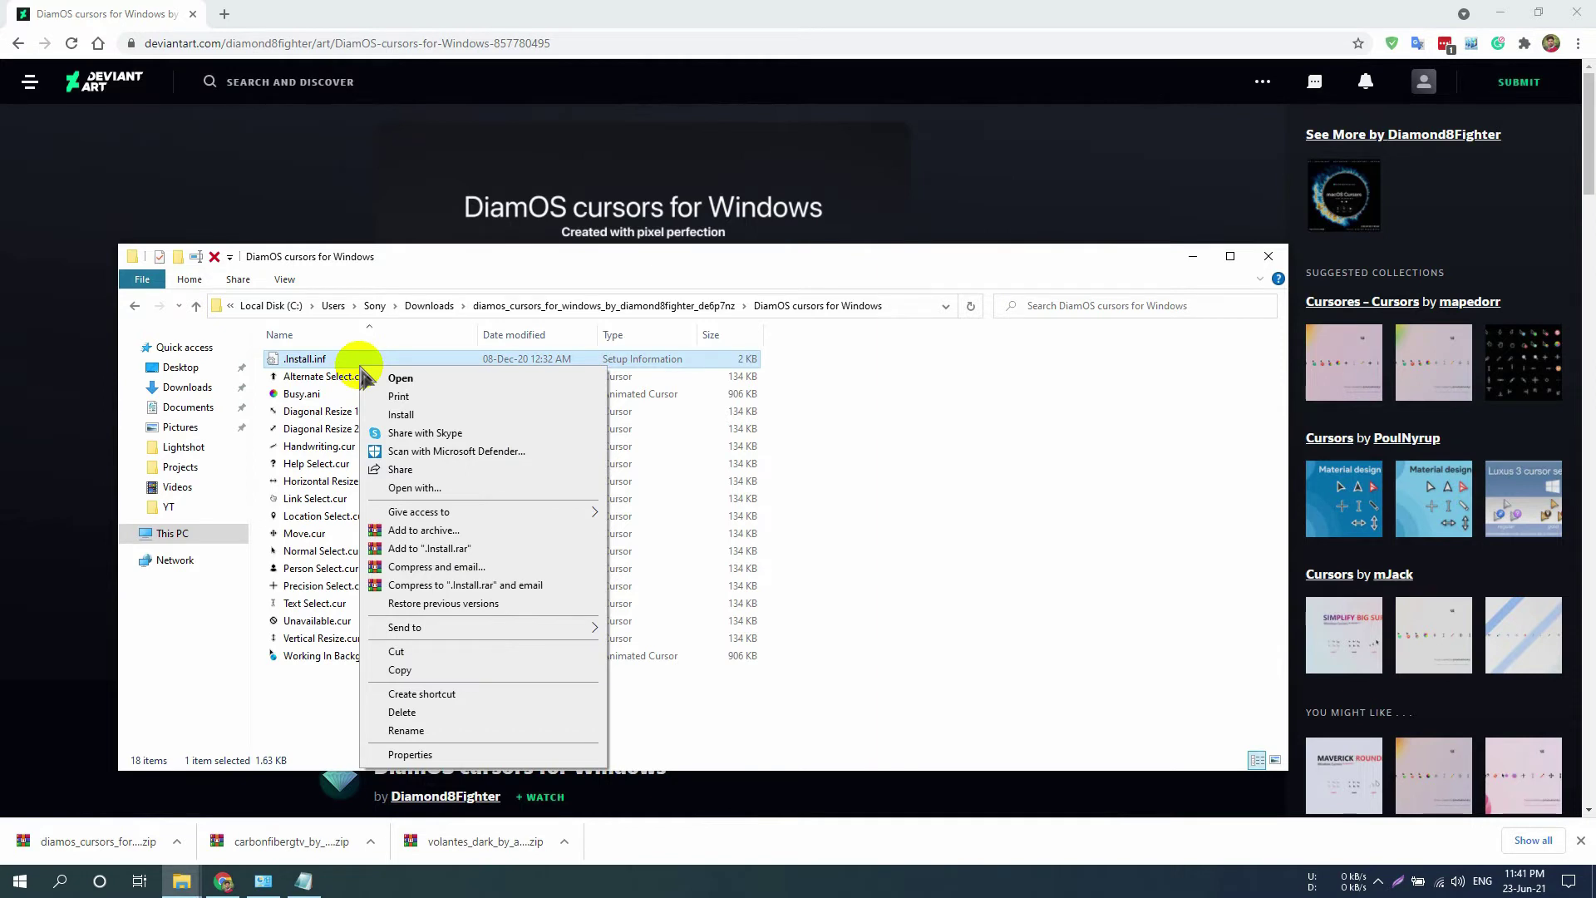
left_click(404, 416)
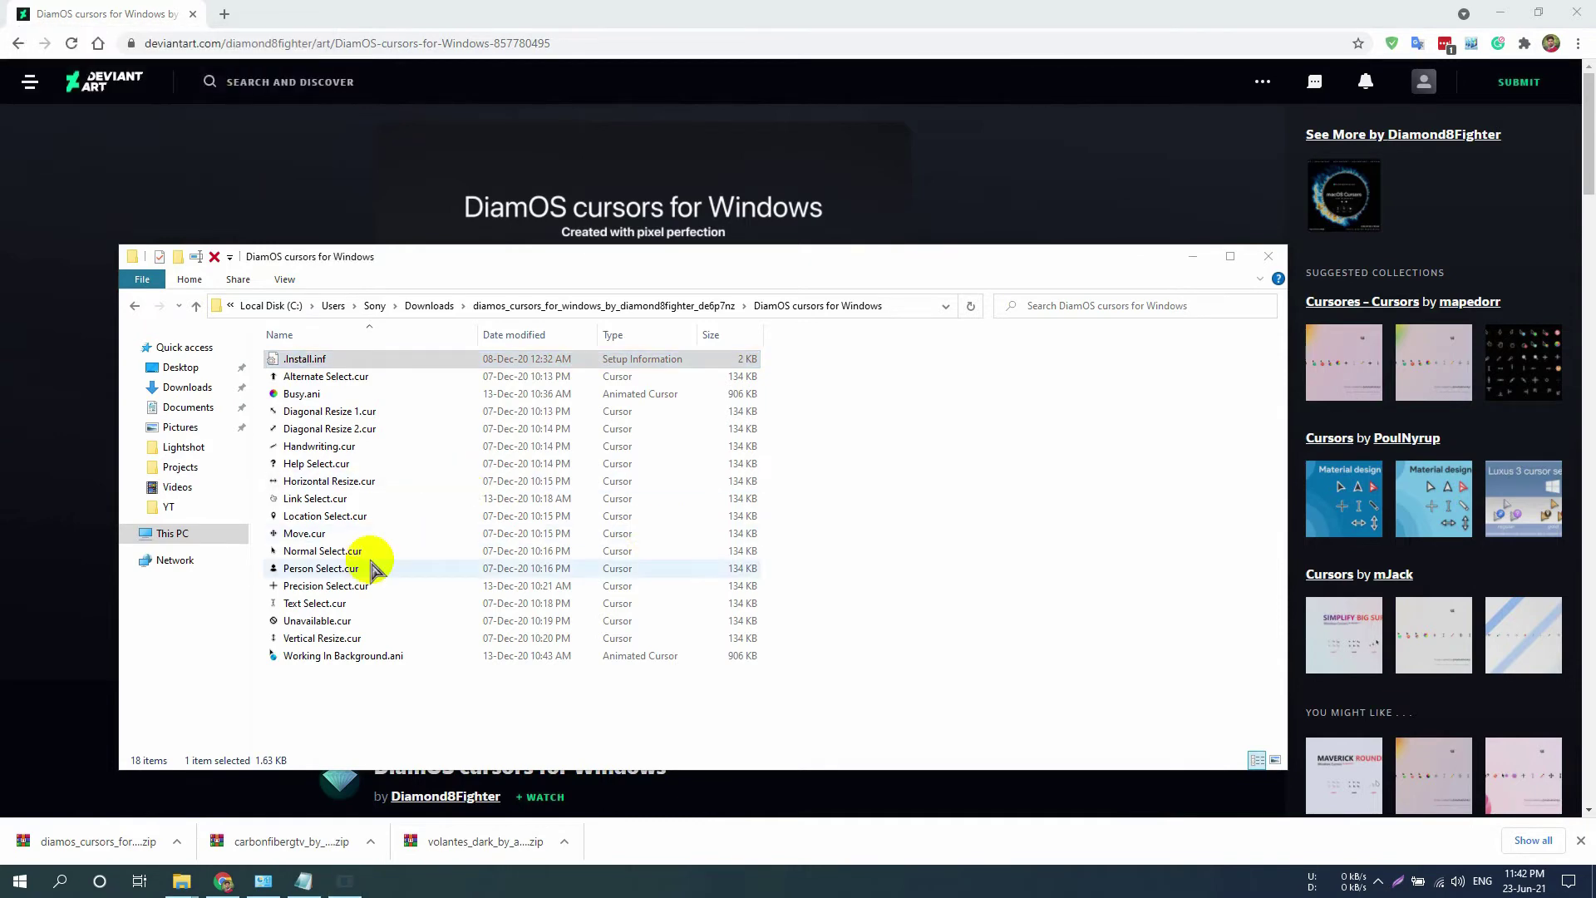
- Apply the DiamOS pointer scheme in Mouse Properties, confirm the replacement, and close with OK
left_click(263, 881)
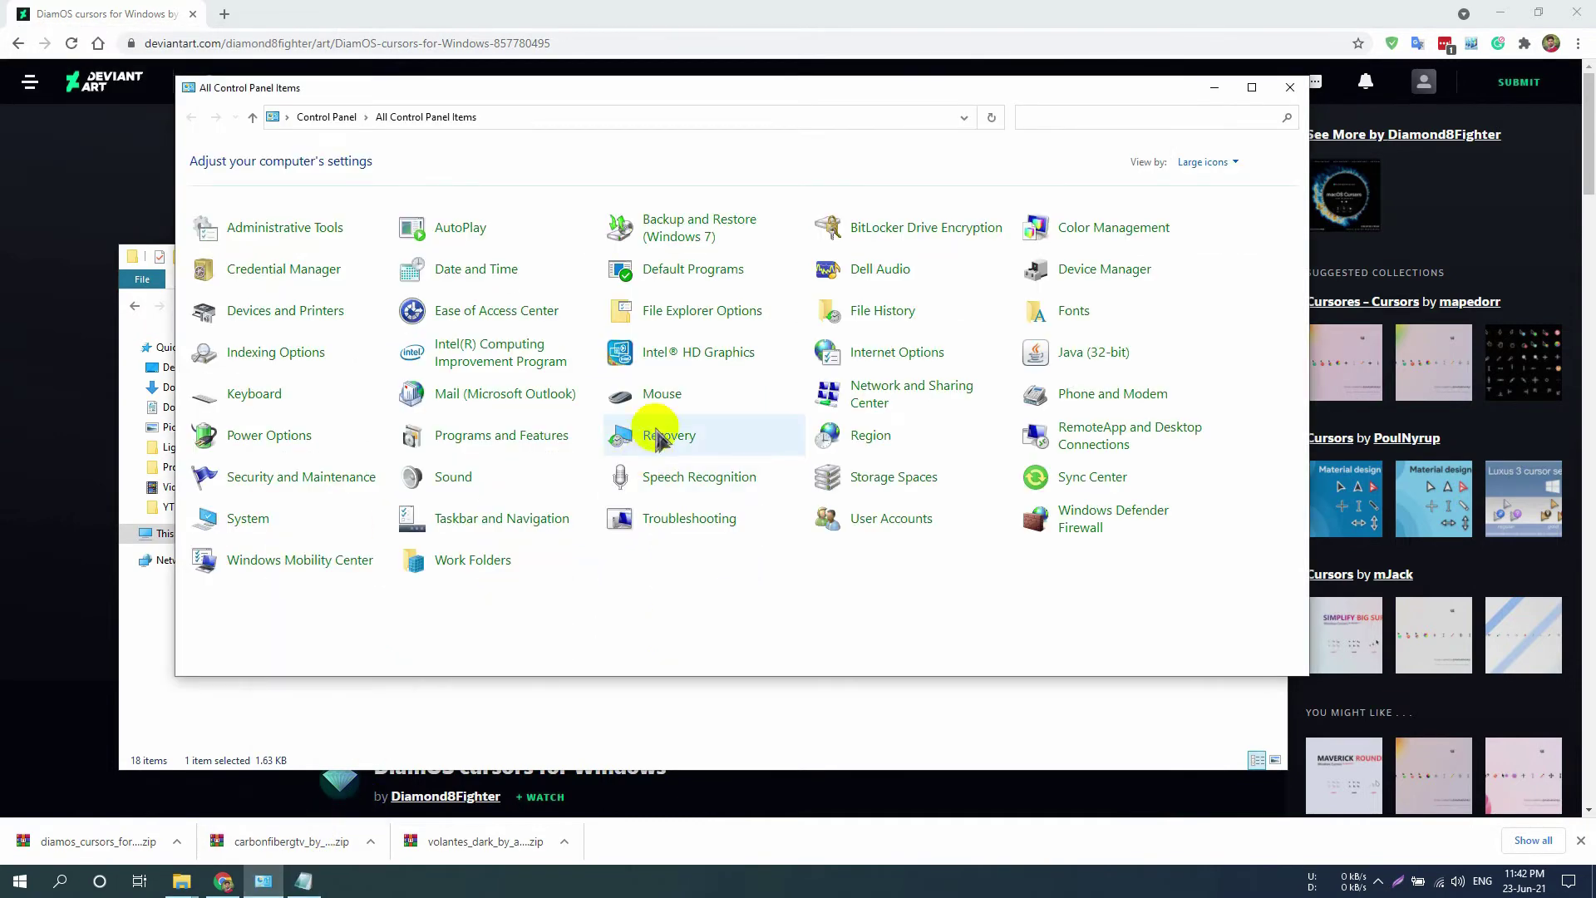
left_click(662, 393)
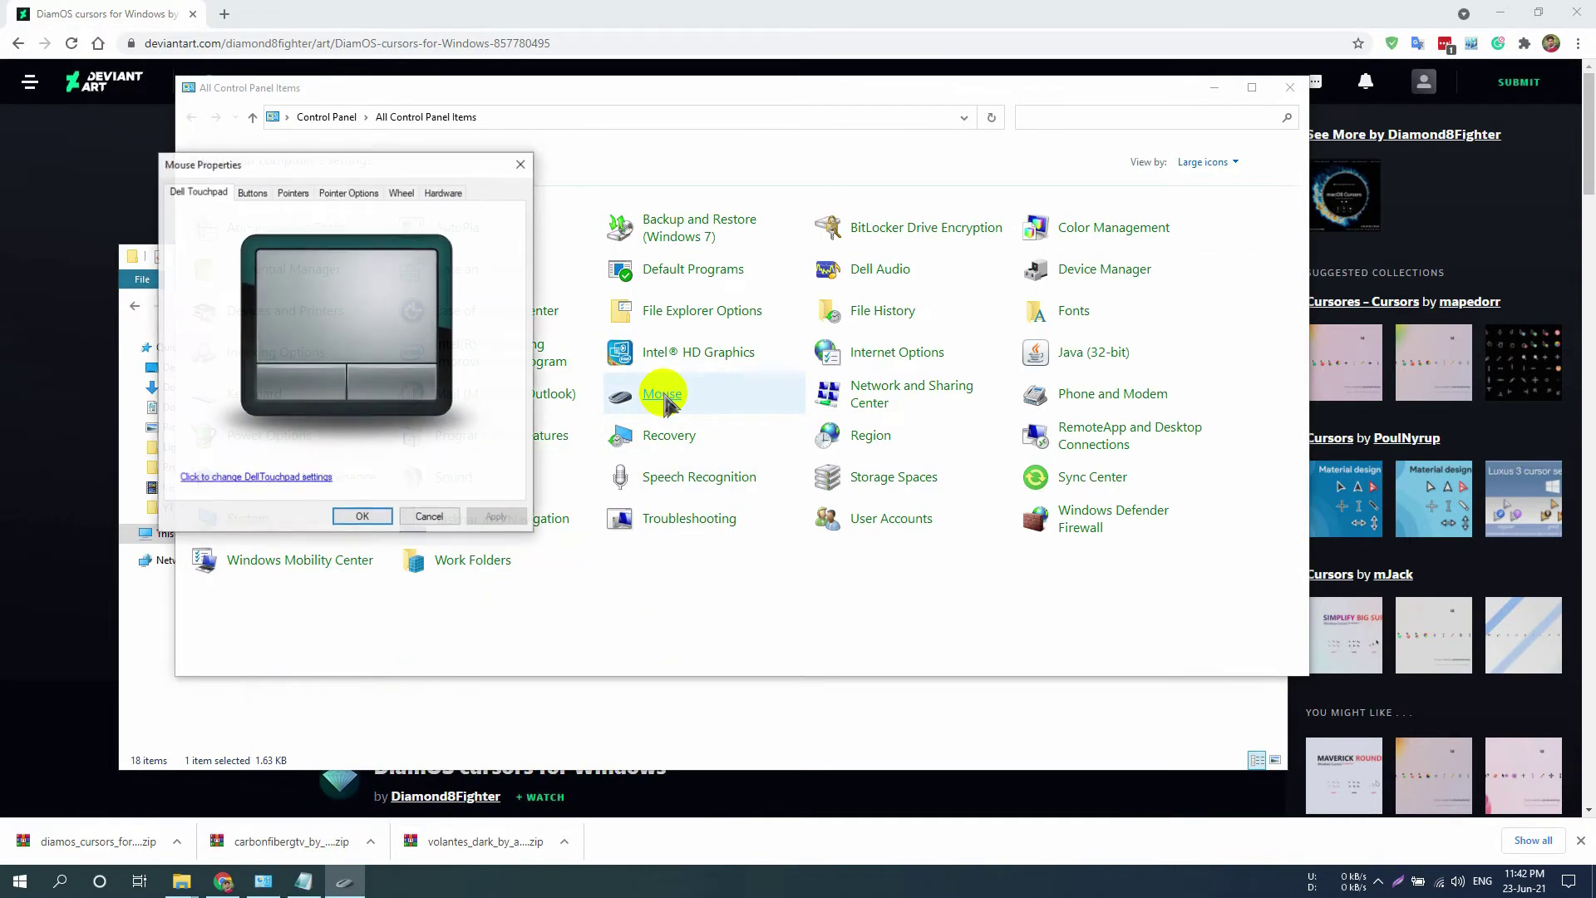
left_click(293, 192)
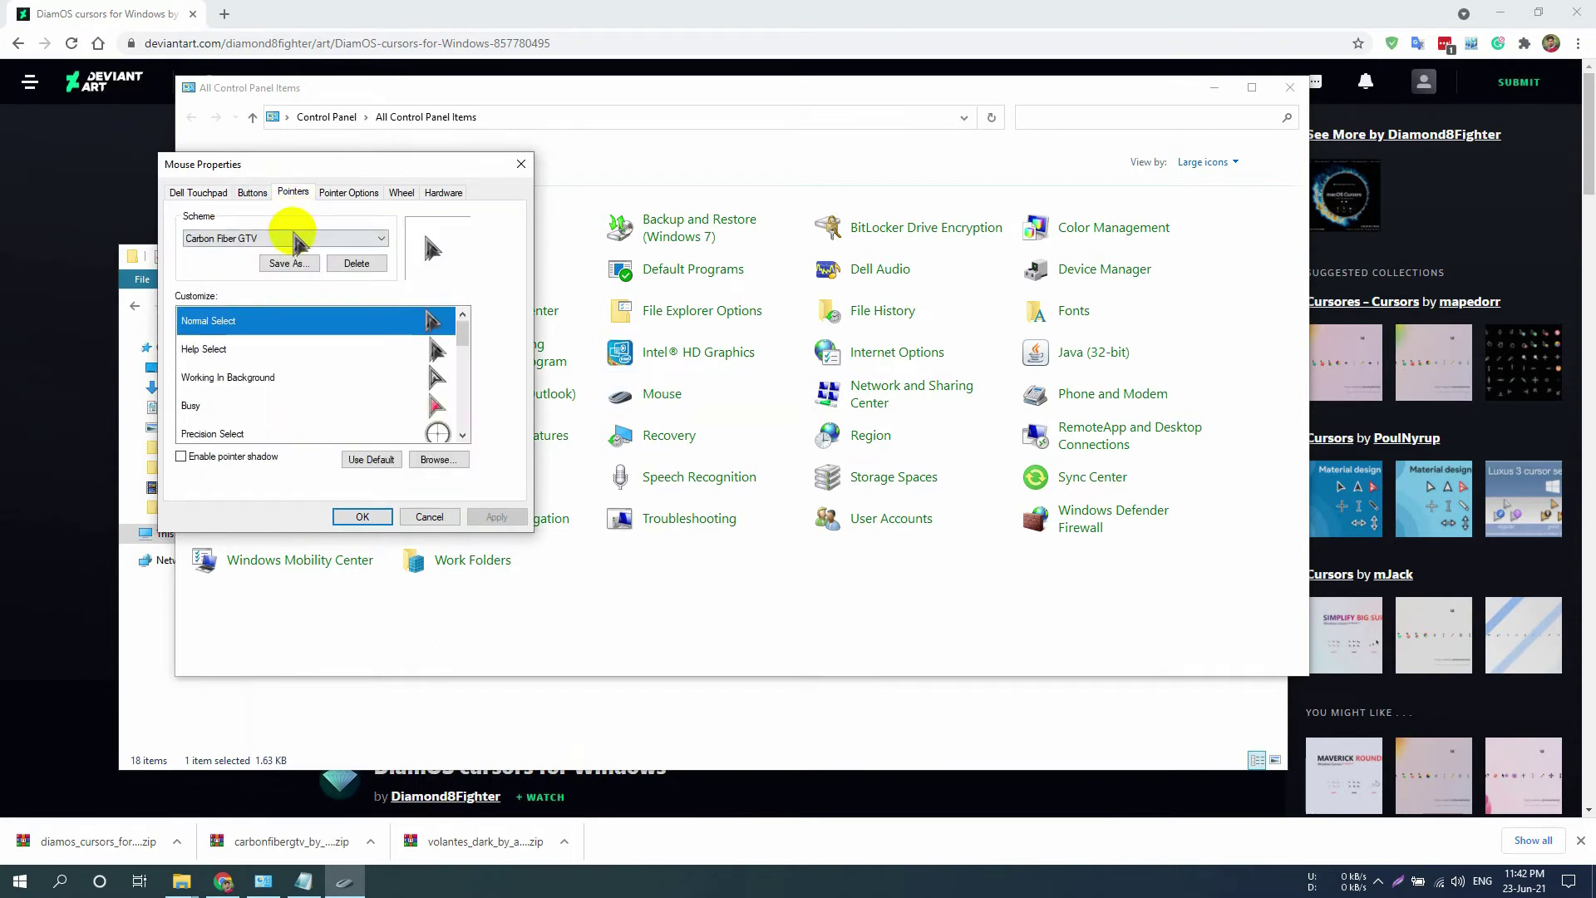
left_click(285, 238)
left_click(264, 275)
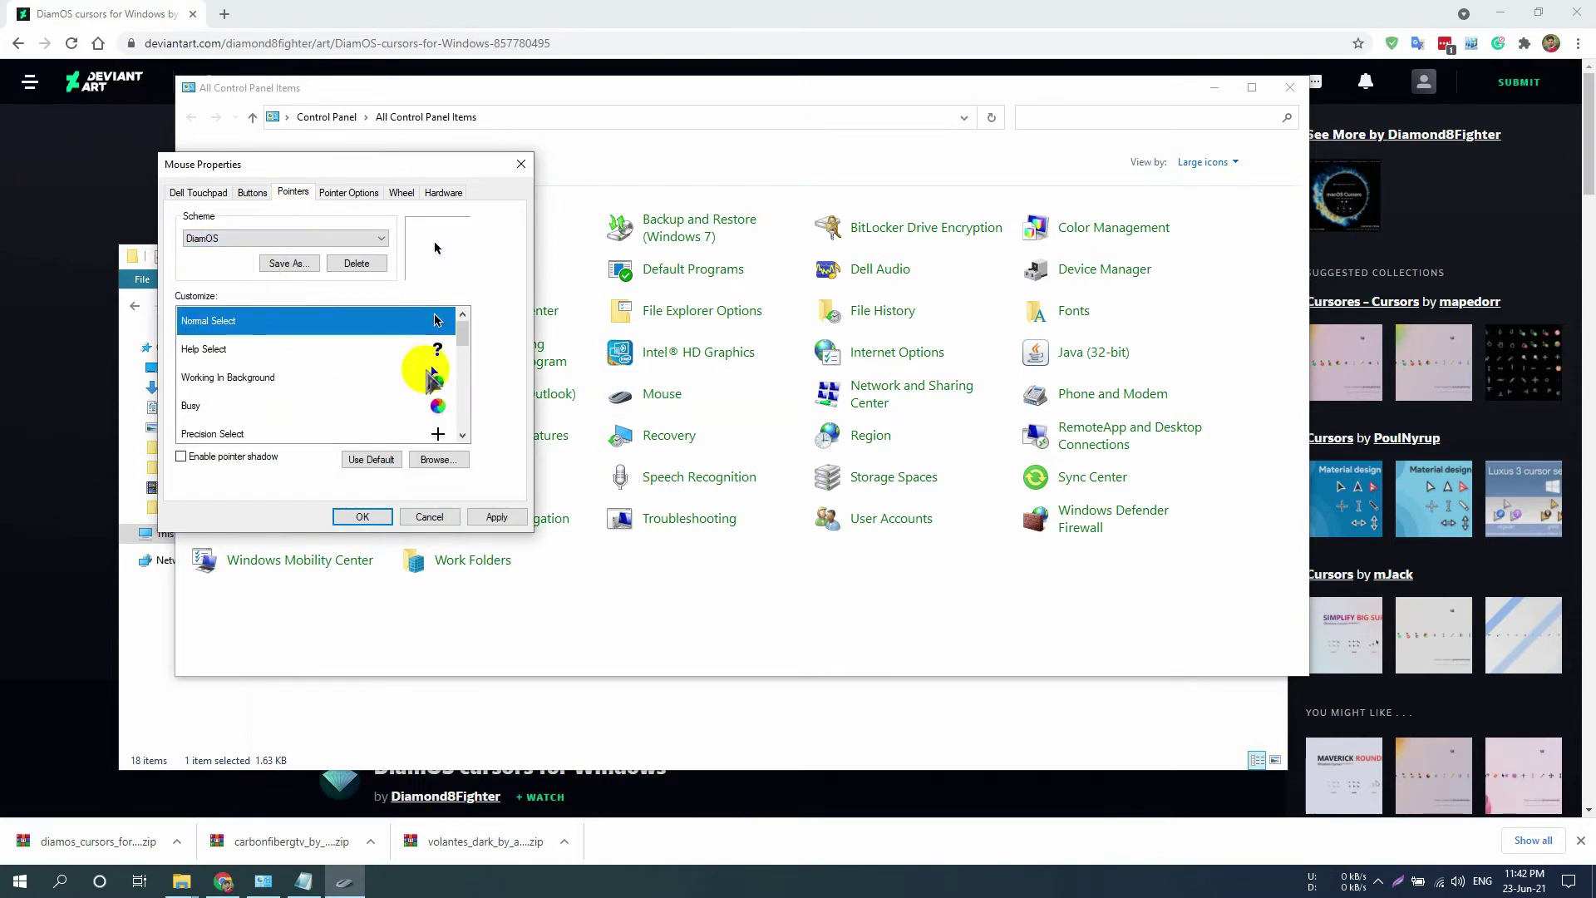
left_click(491, 519)
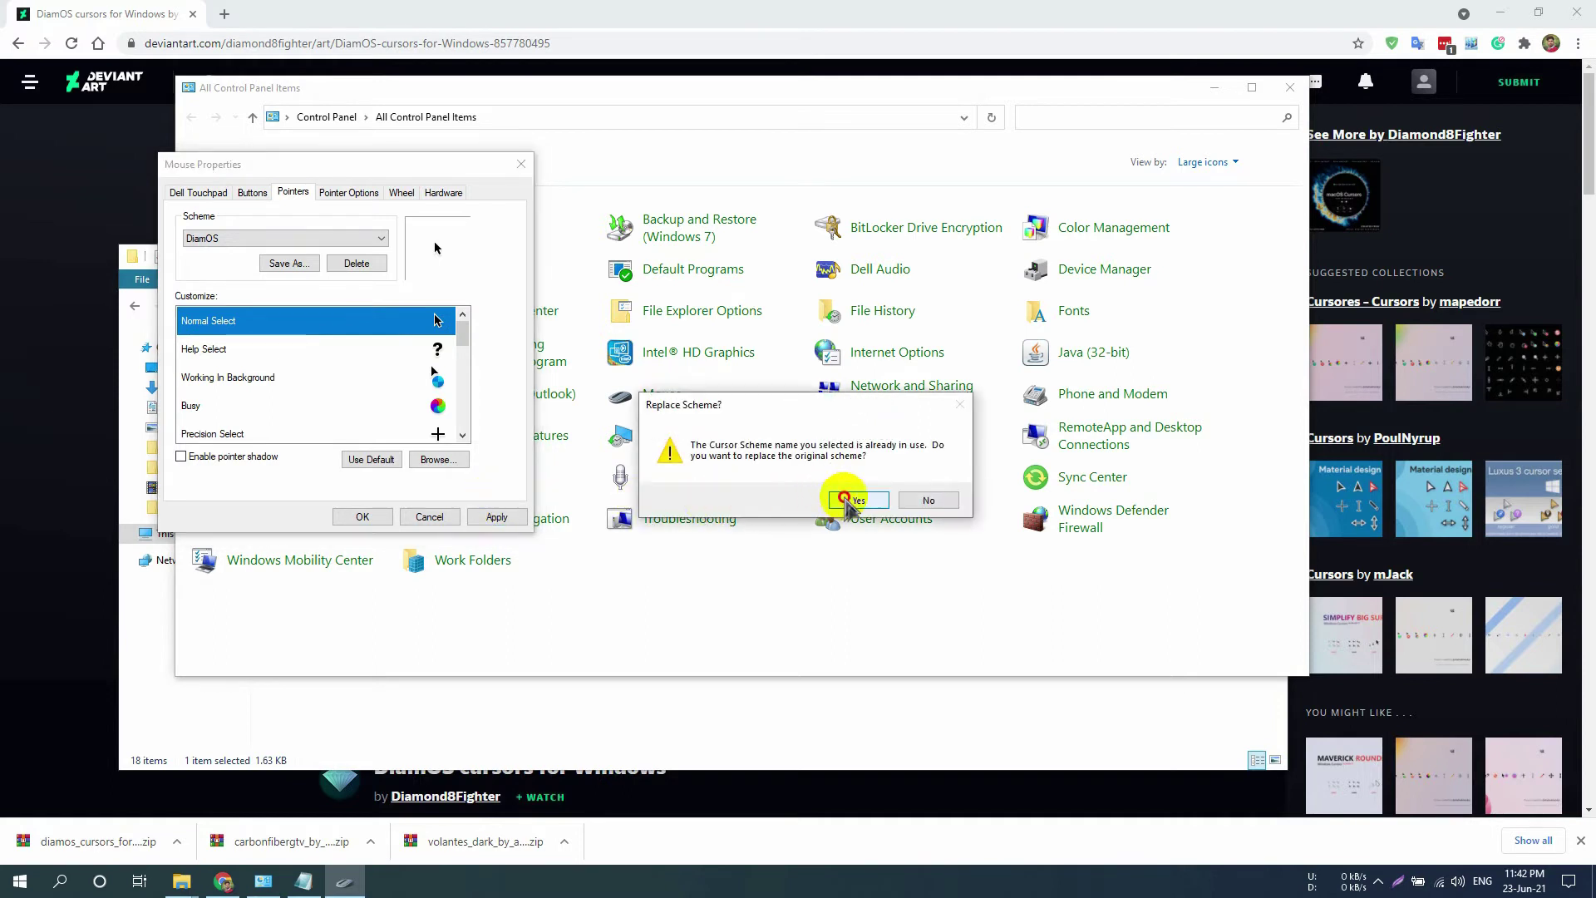
left_click(844, 499)
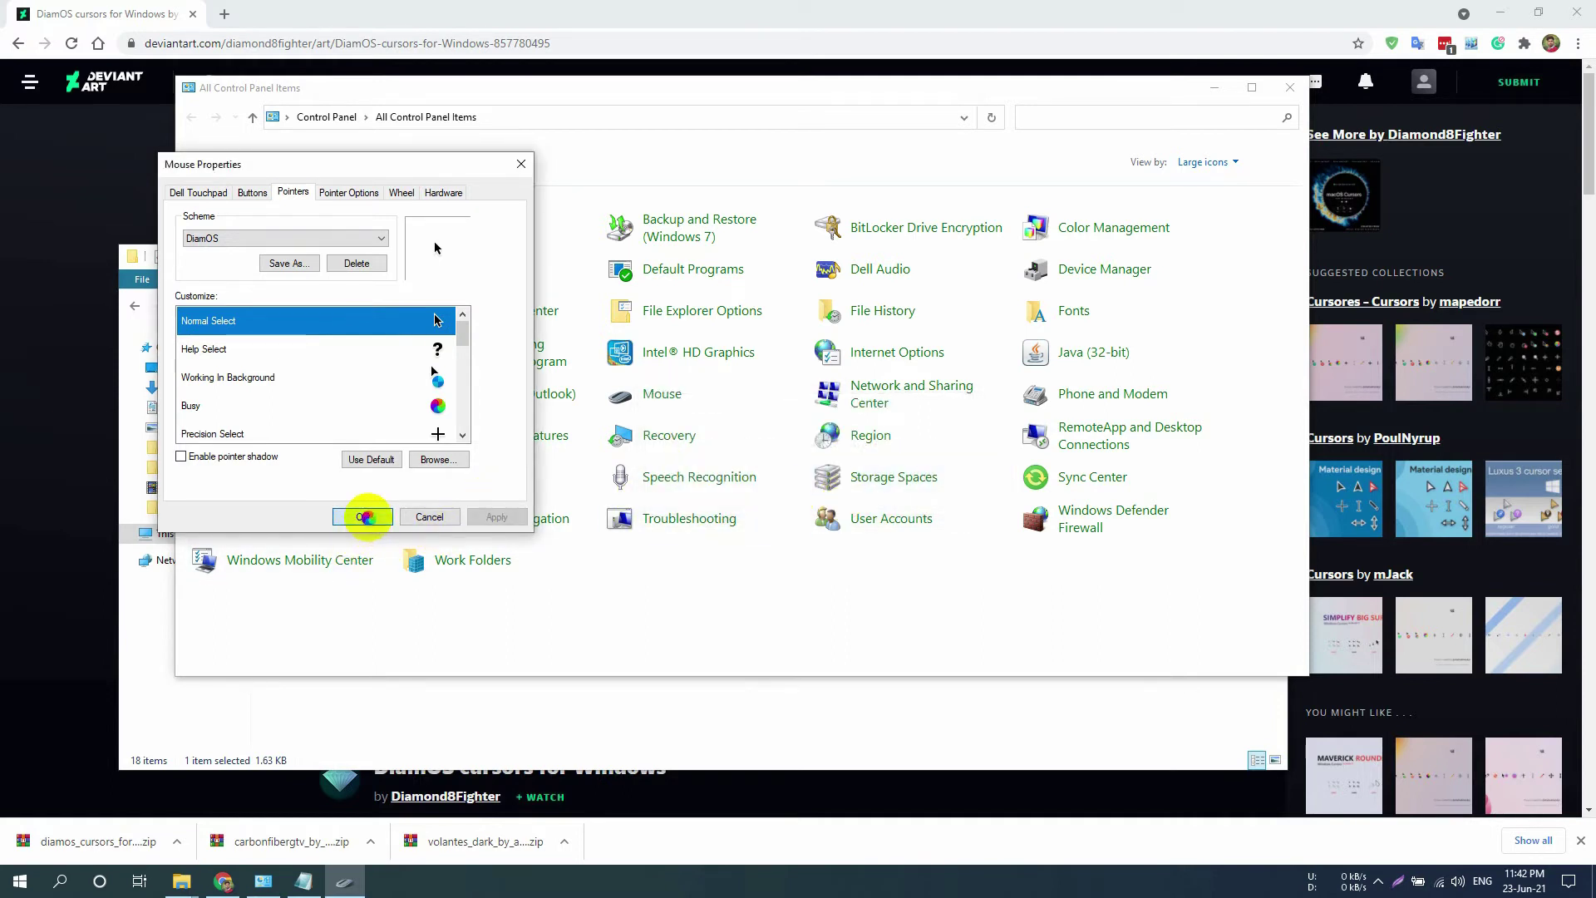
left_click(366, 516)
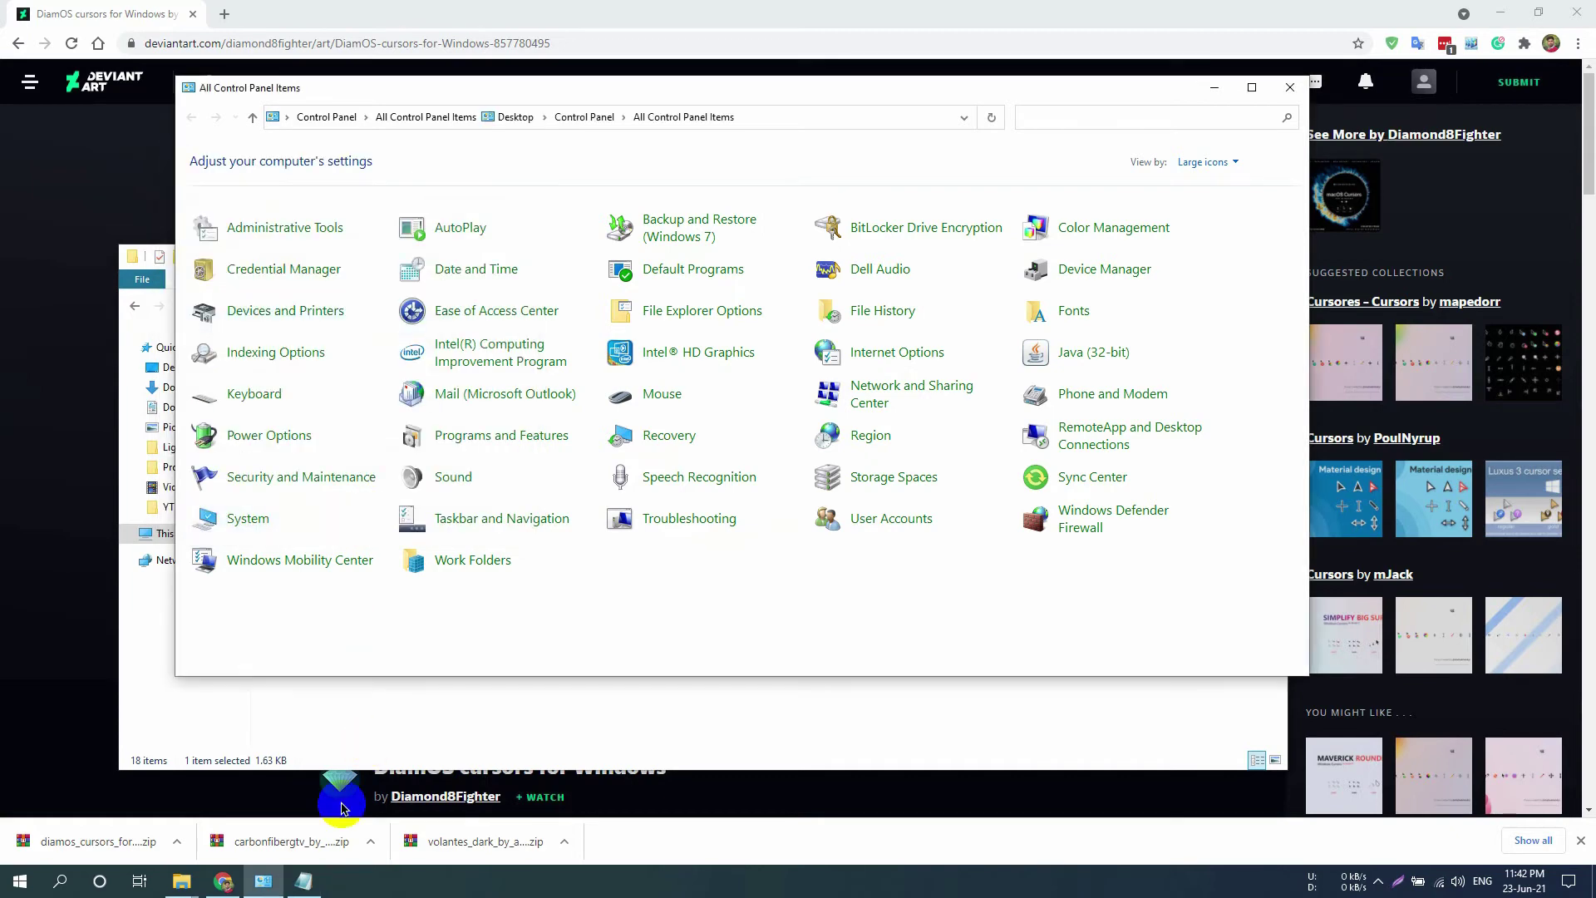
- Copy the Oreo-Cursors link from Notepad and load that DeviantArt page in the browser
left_click(304, 881)
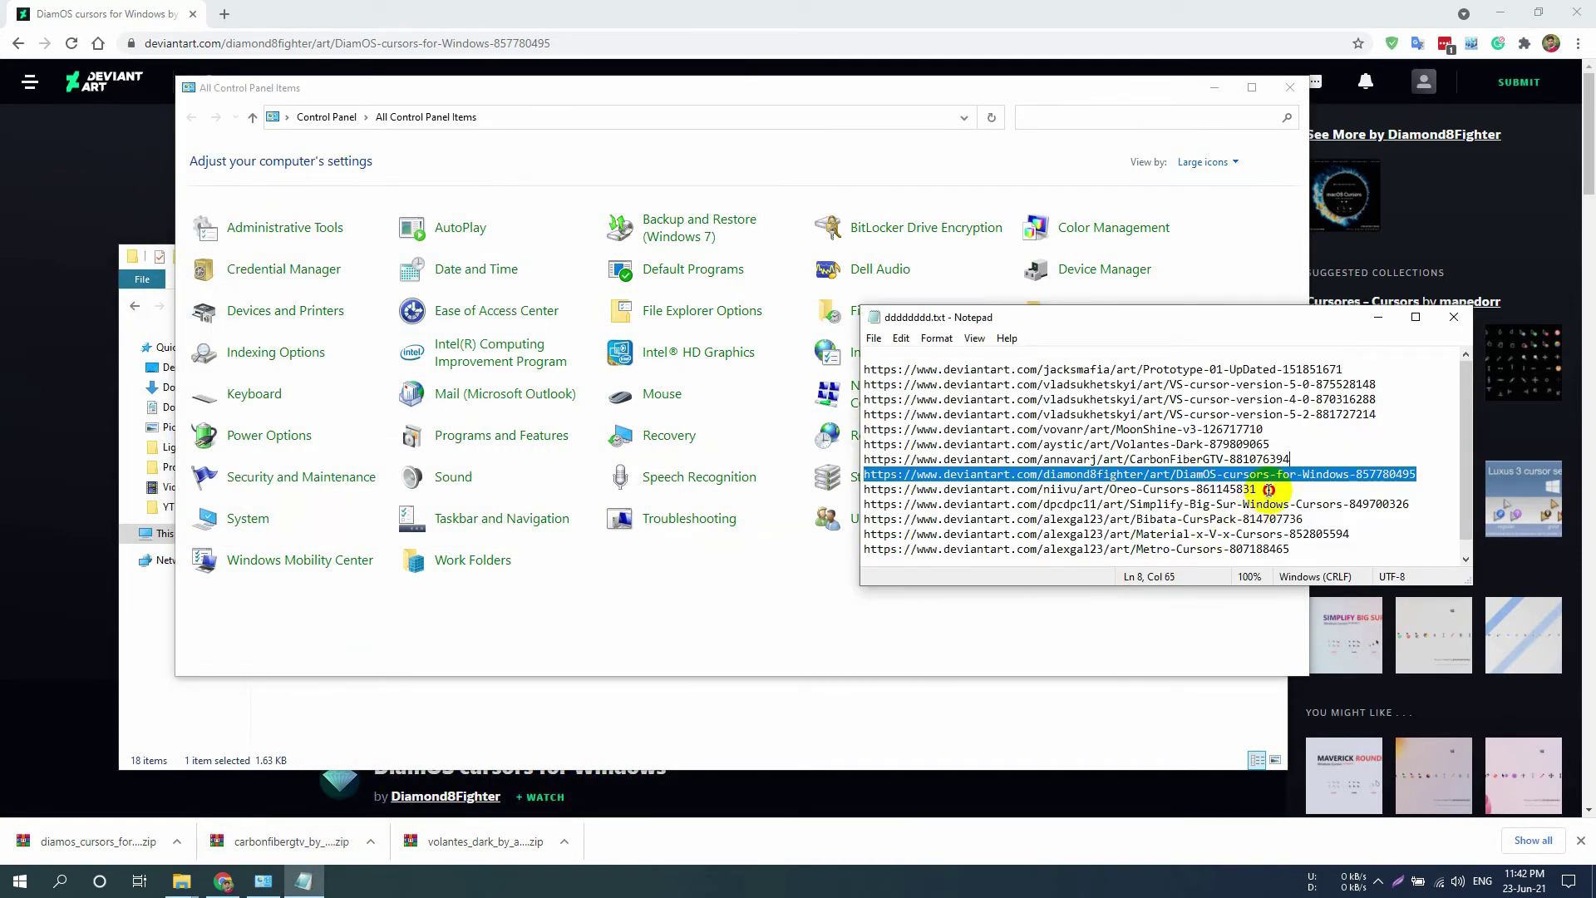
left_click(1410, 482)
left_click_drag(1411, 482, 1429, 477)
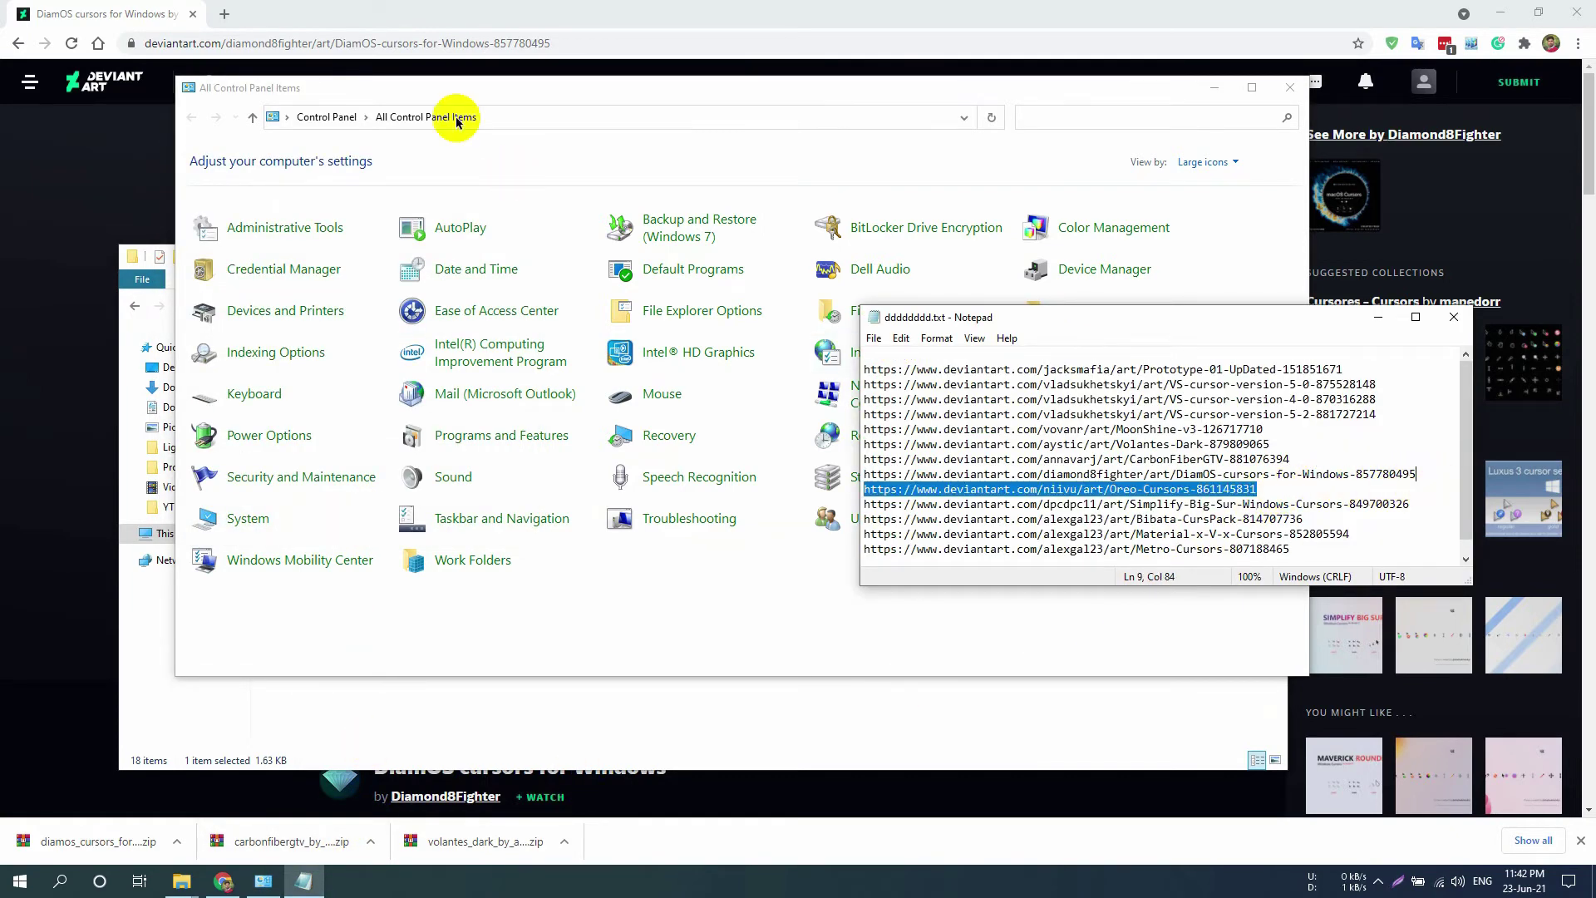
key("ctrl+x")
left_click(349, 44)
key("ctrl+v")
key("Return")
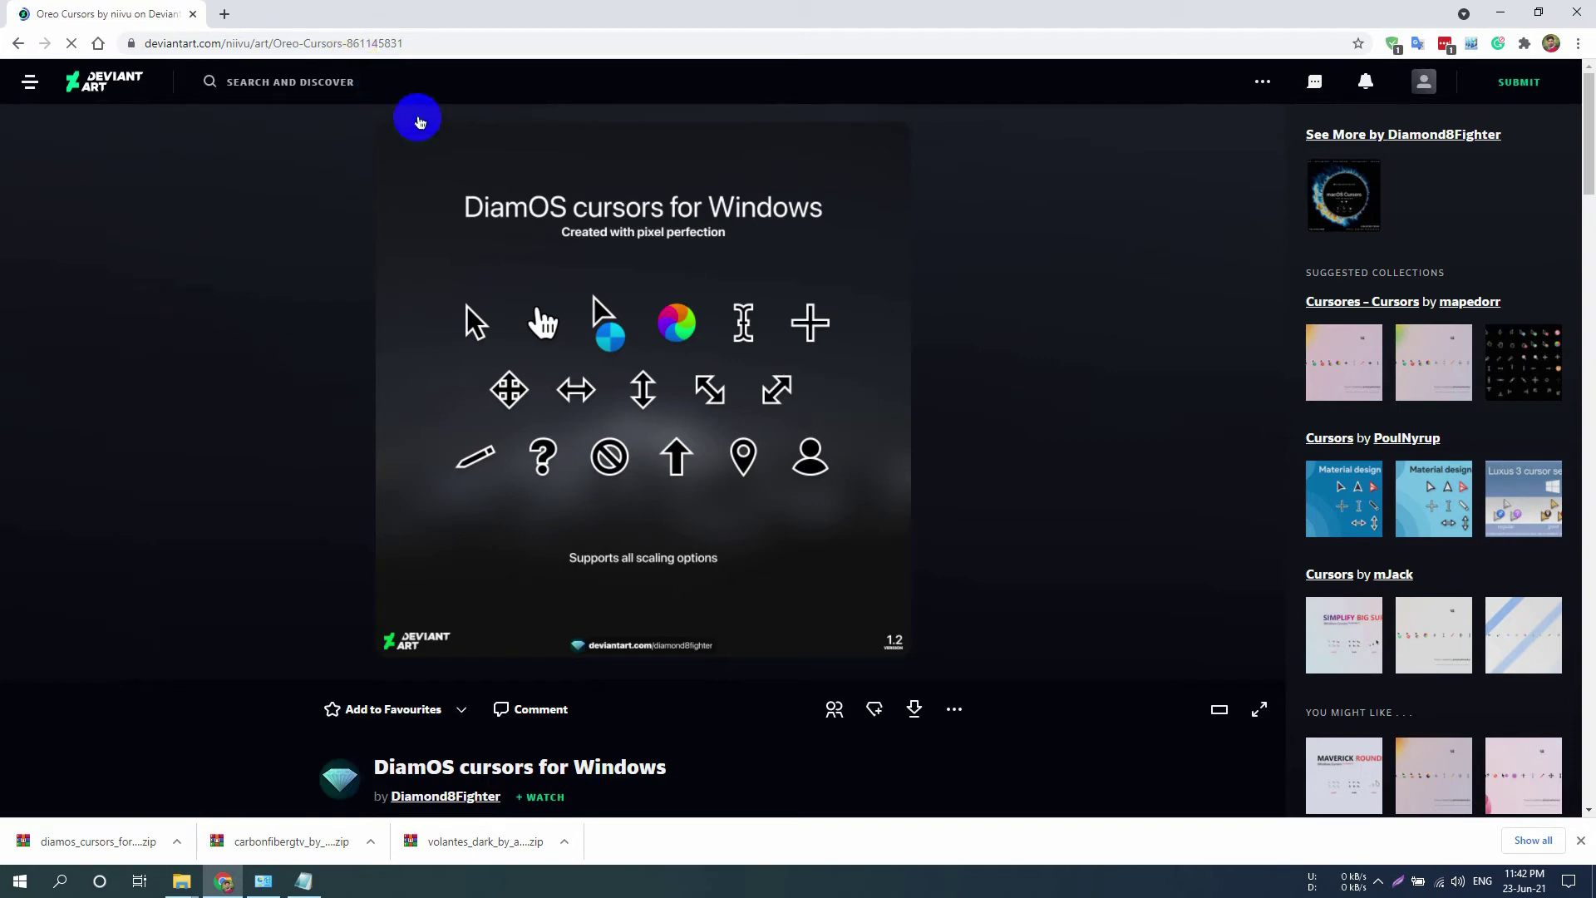
- Download the Oreo Cursors zip (about 2.1 MB) from the page
left_click(1580, 841)
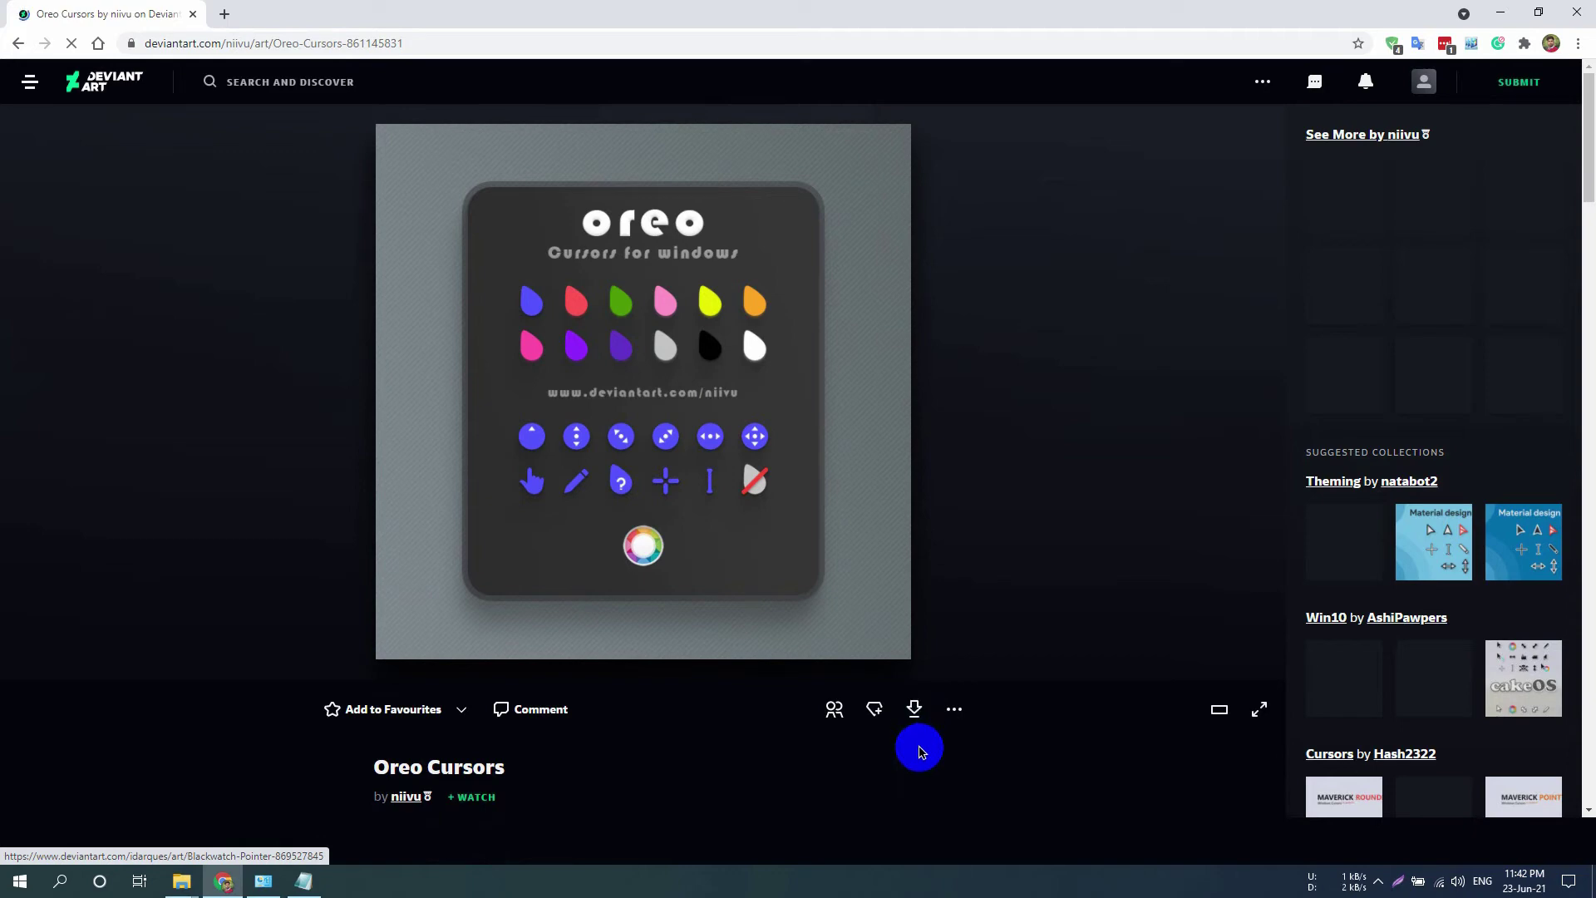
left_click(916, 711)
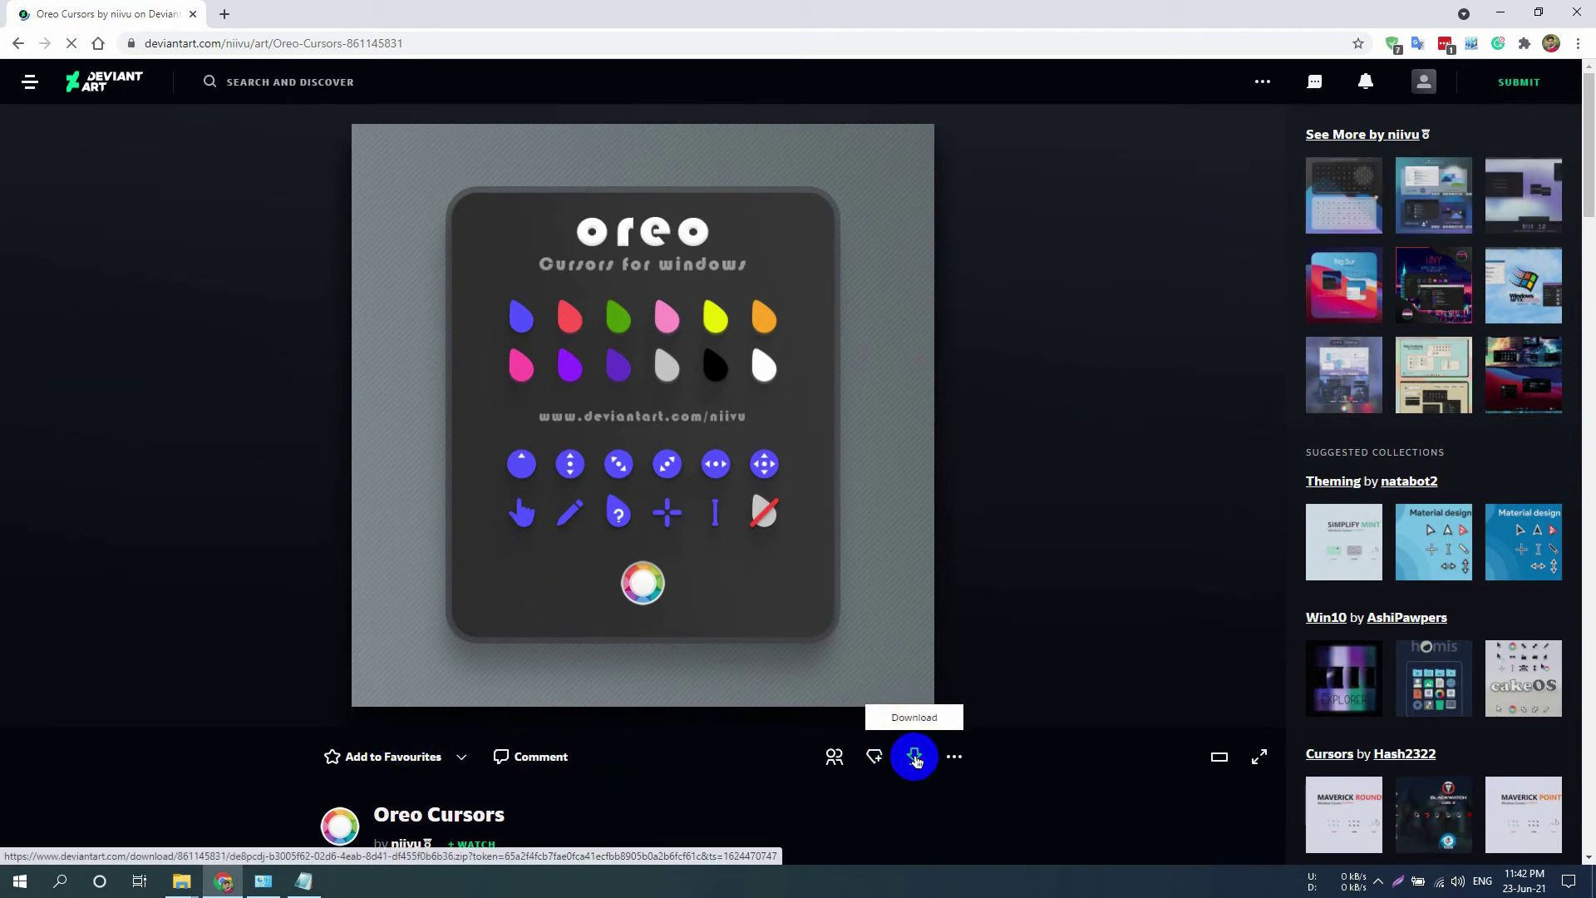
left_click(914, 757)
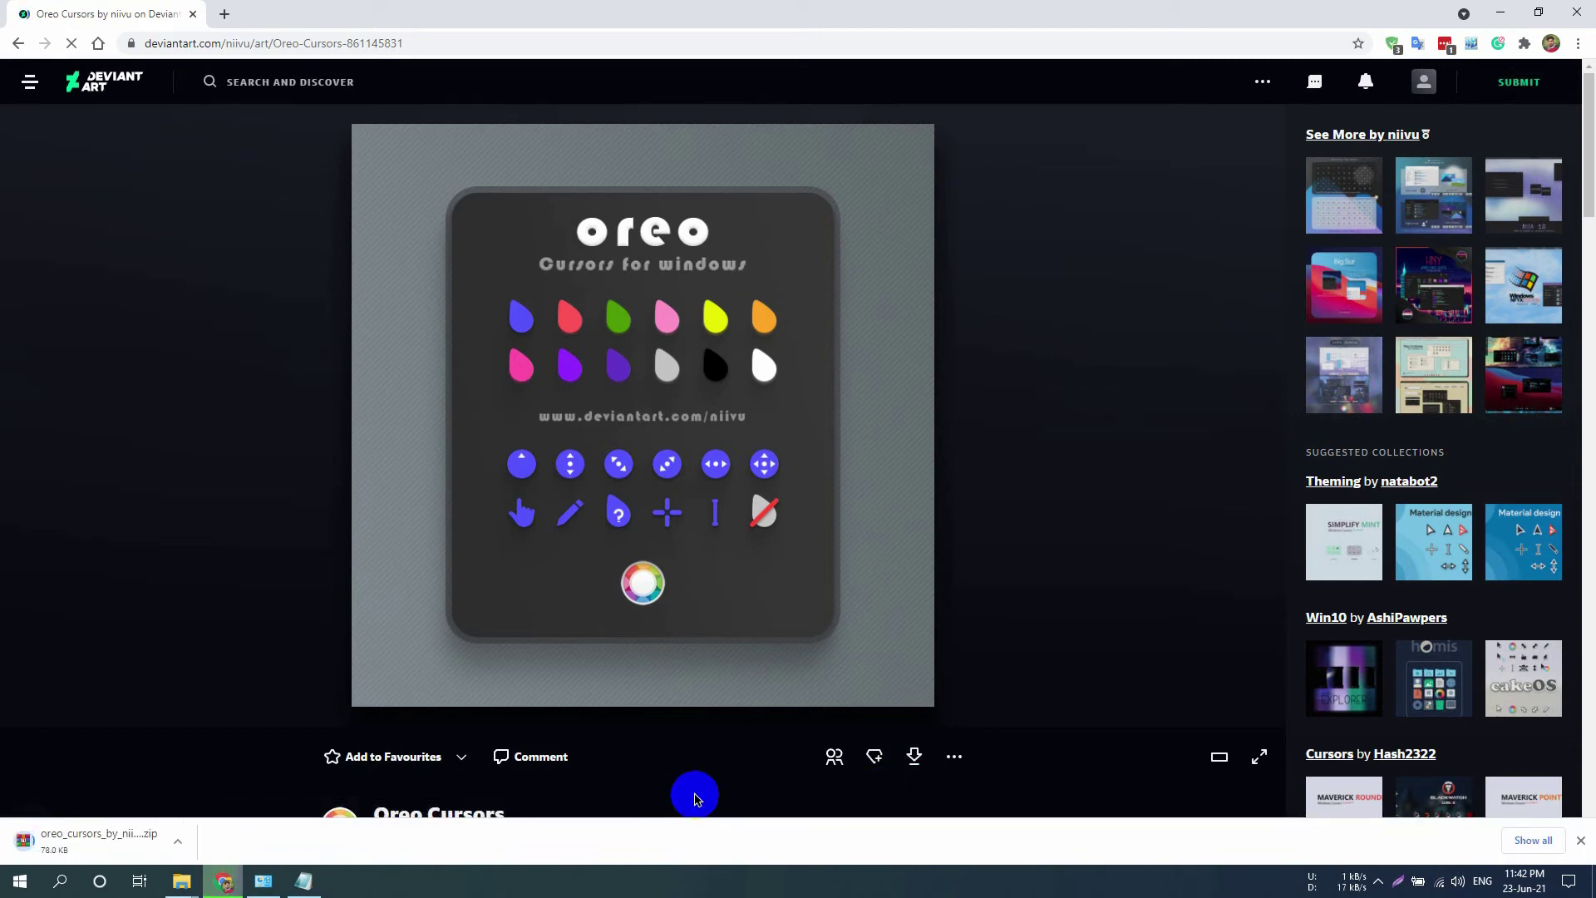
left_click(181, 845)
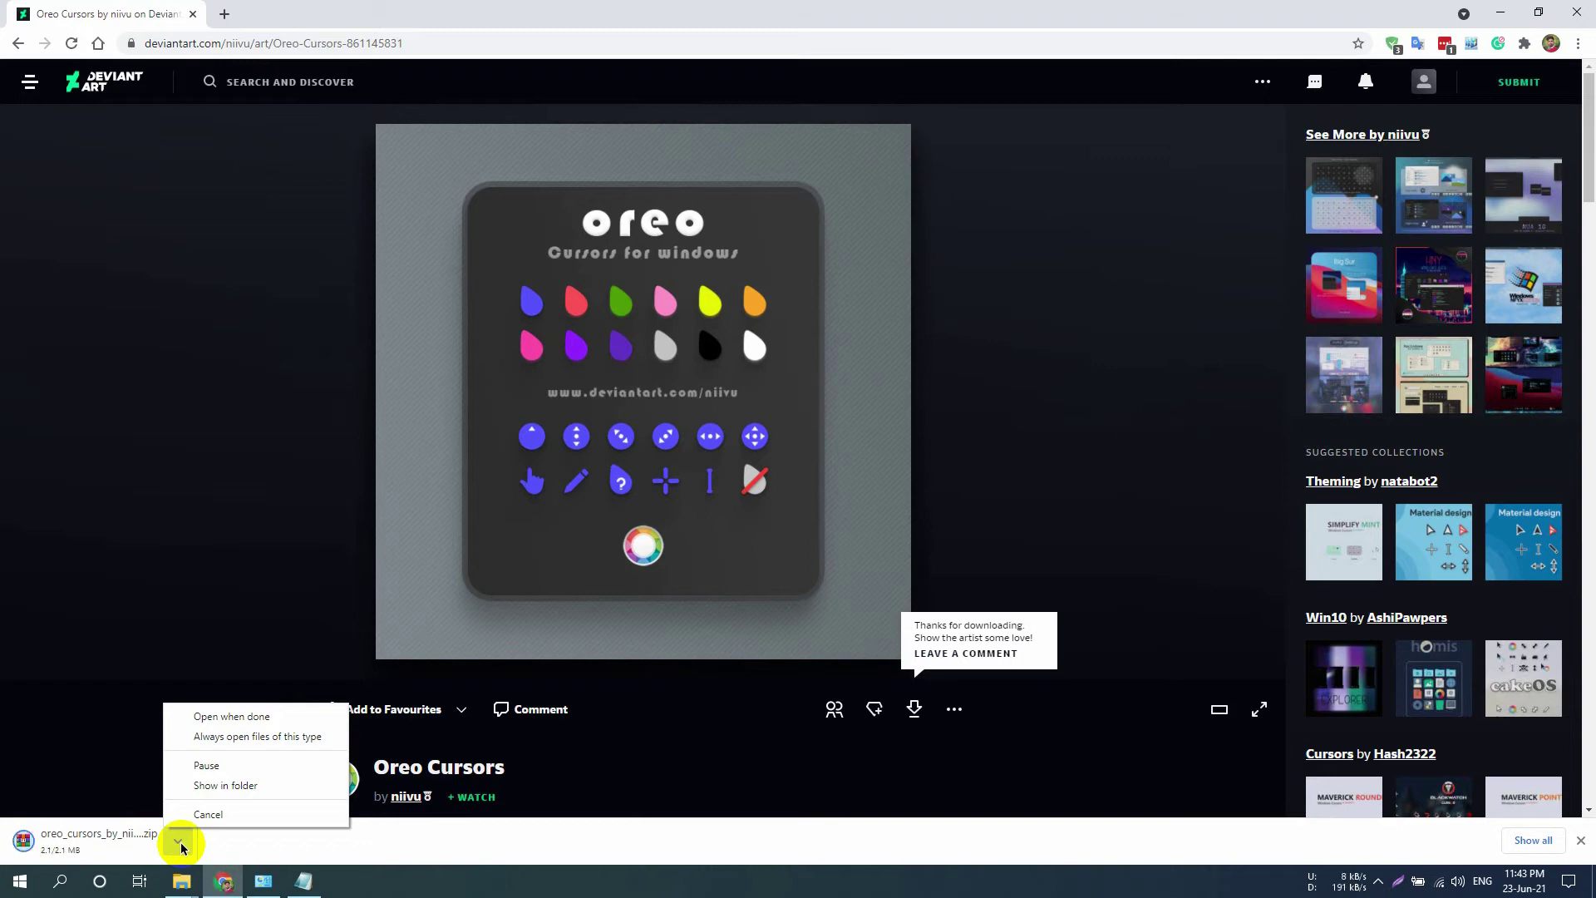
- Show the Oreo zip in Downloads, refresh the listing, and extract it to its own folder
left_click(223, 793)
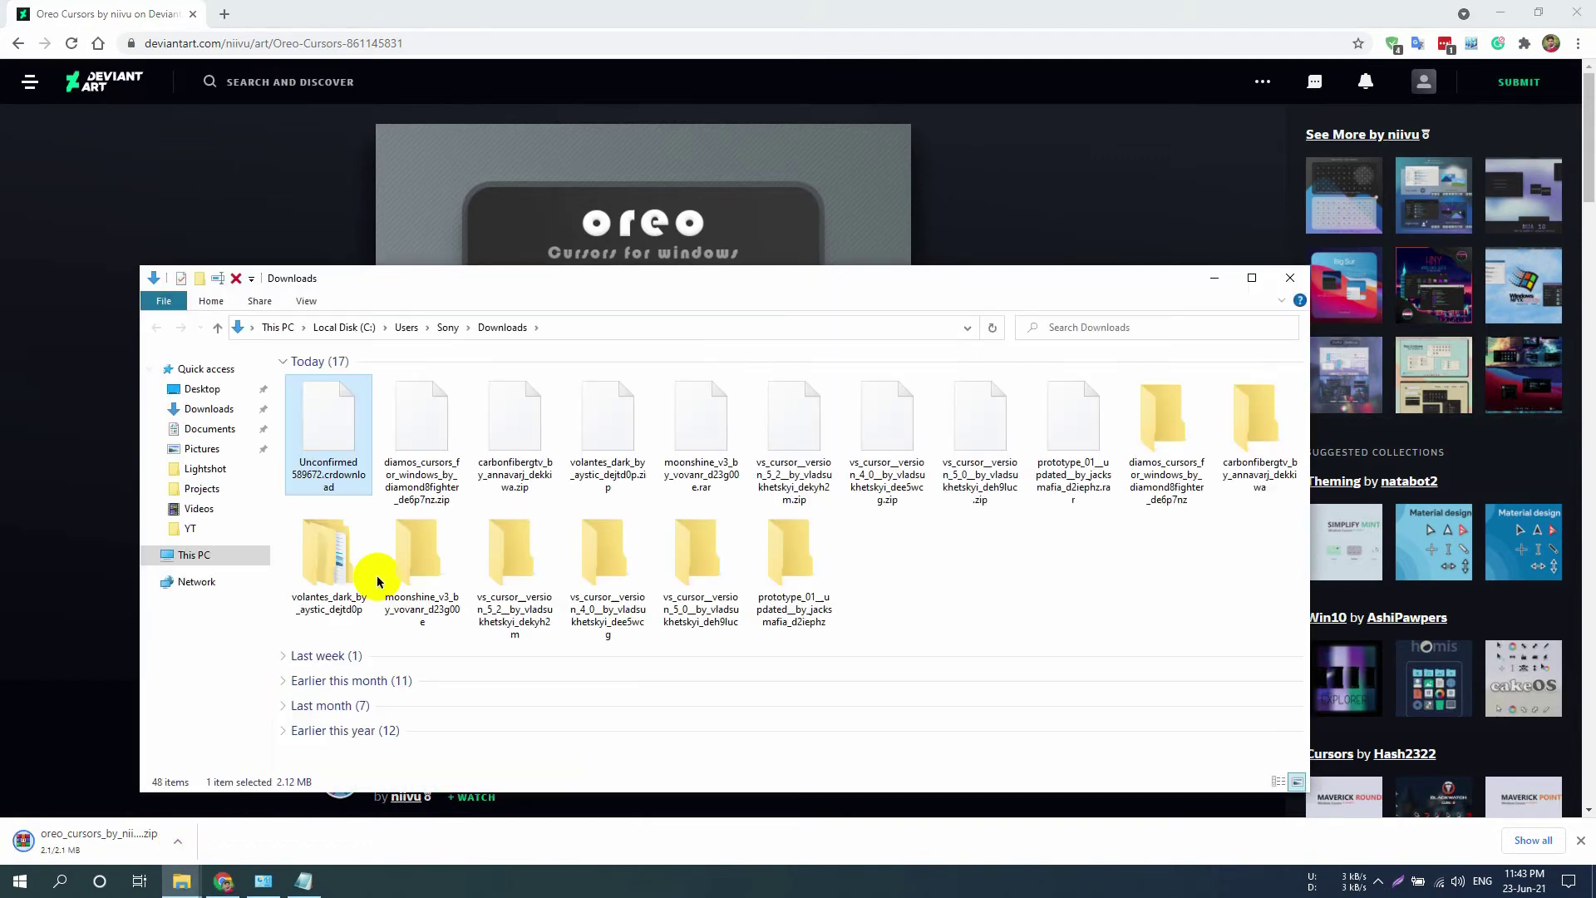
right_click(917, 556)
left_click(964, 624)
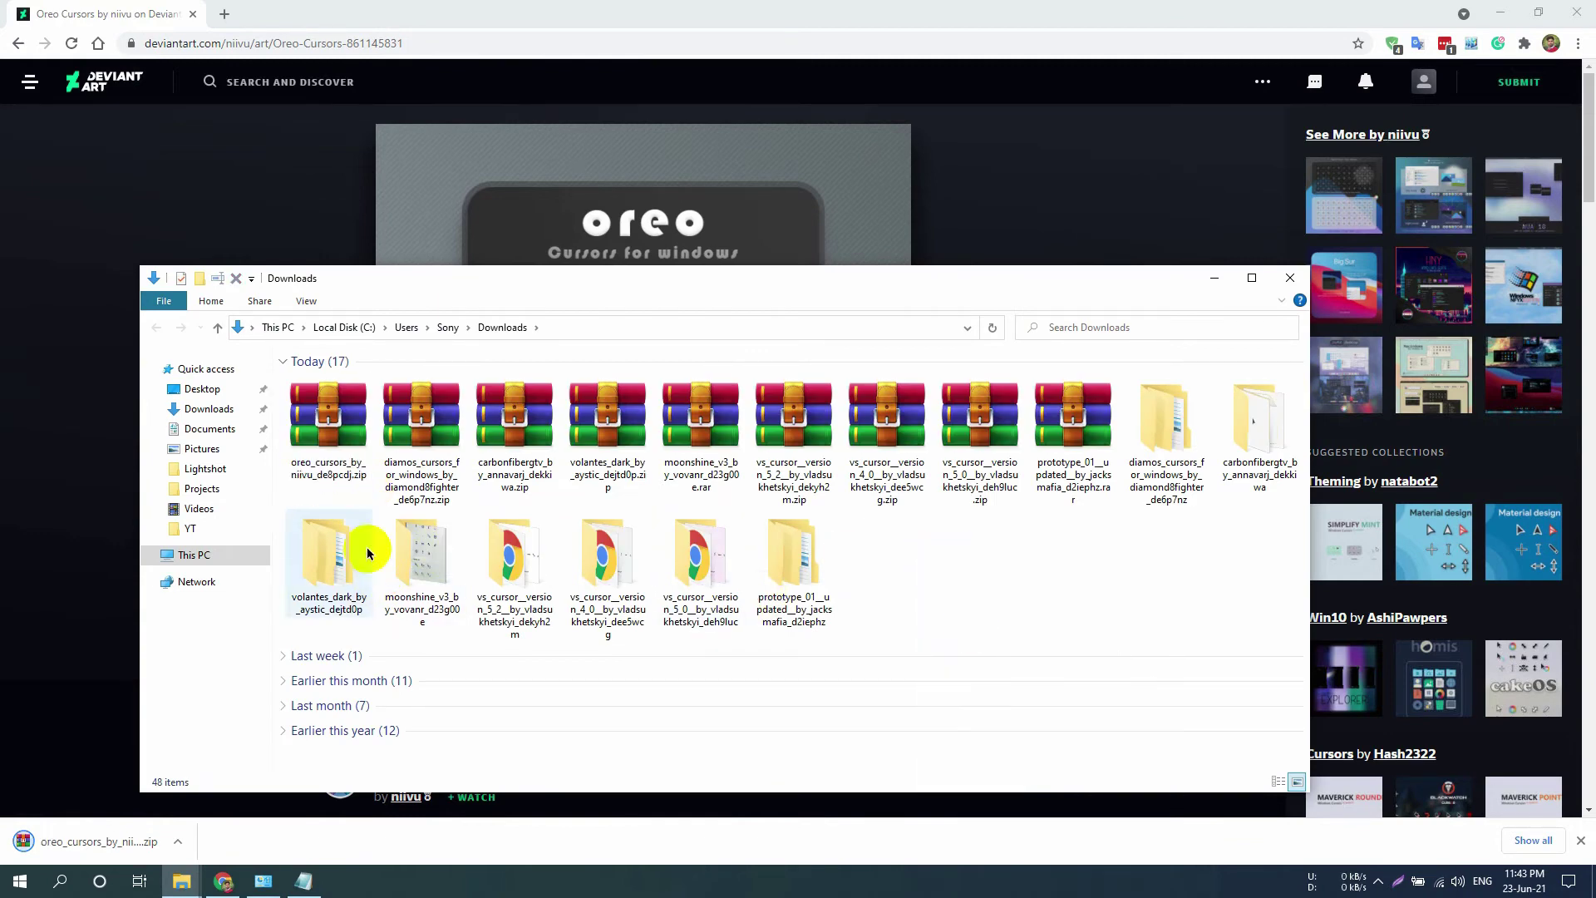
left_click(322, 453)
right_click(321, 453)
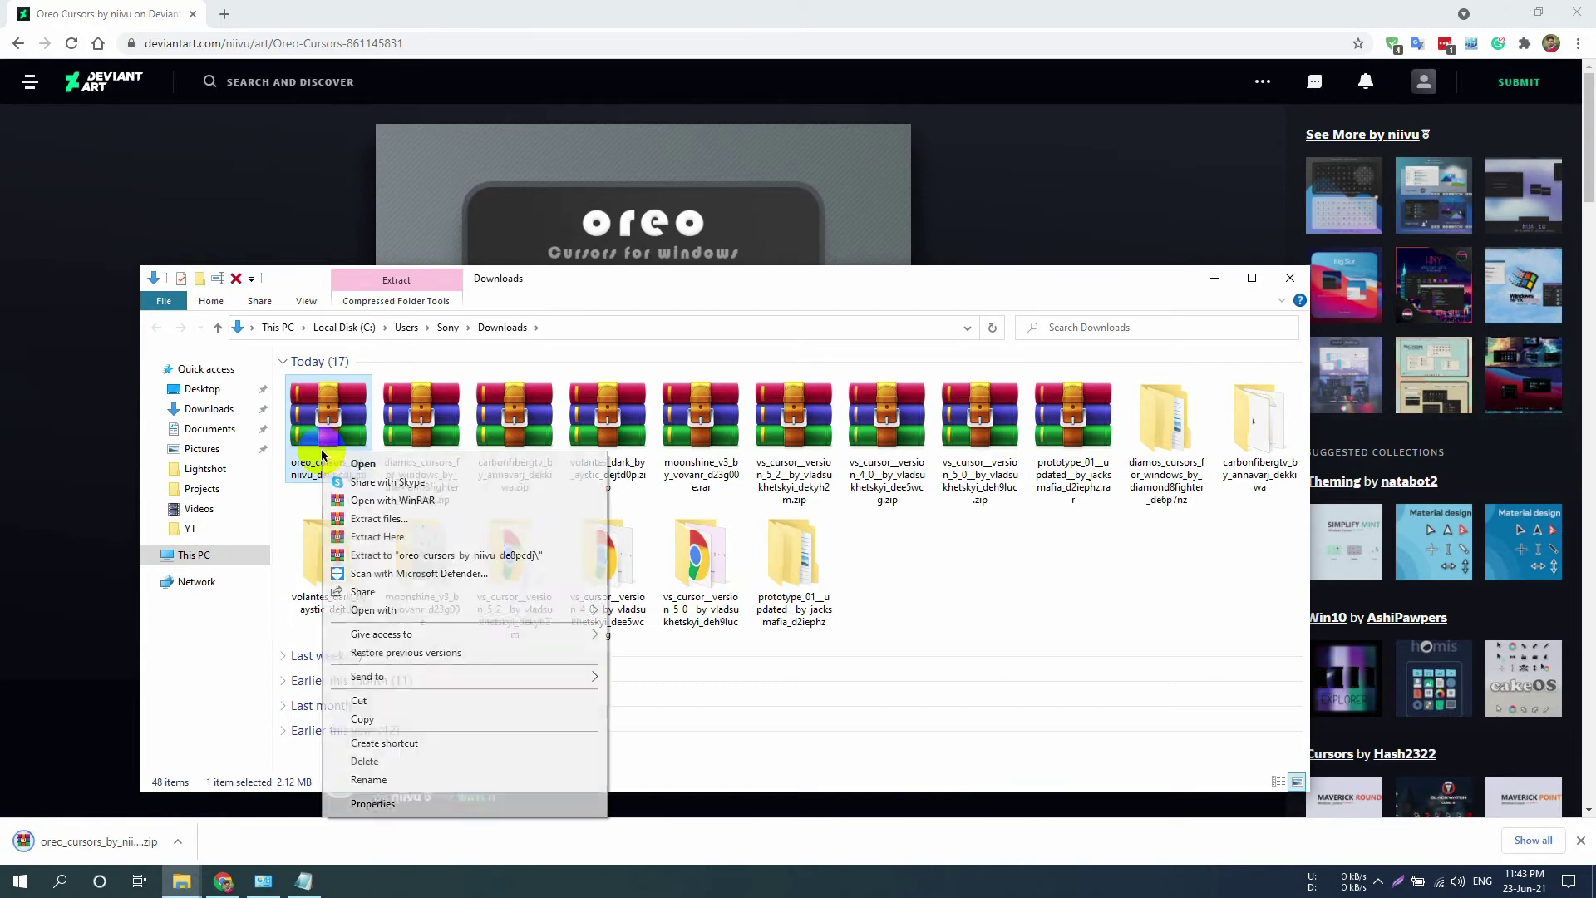
left_click(417, 551)
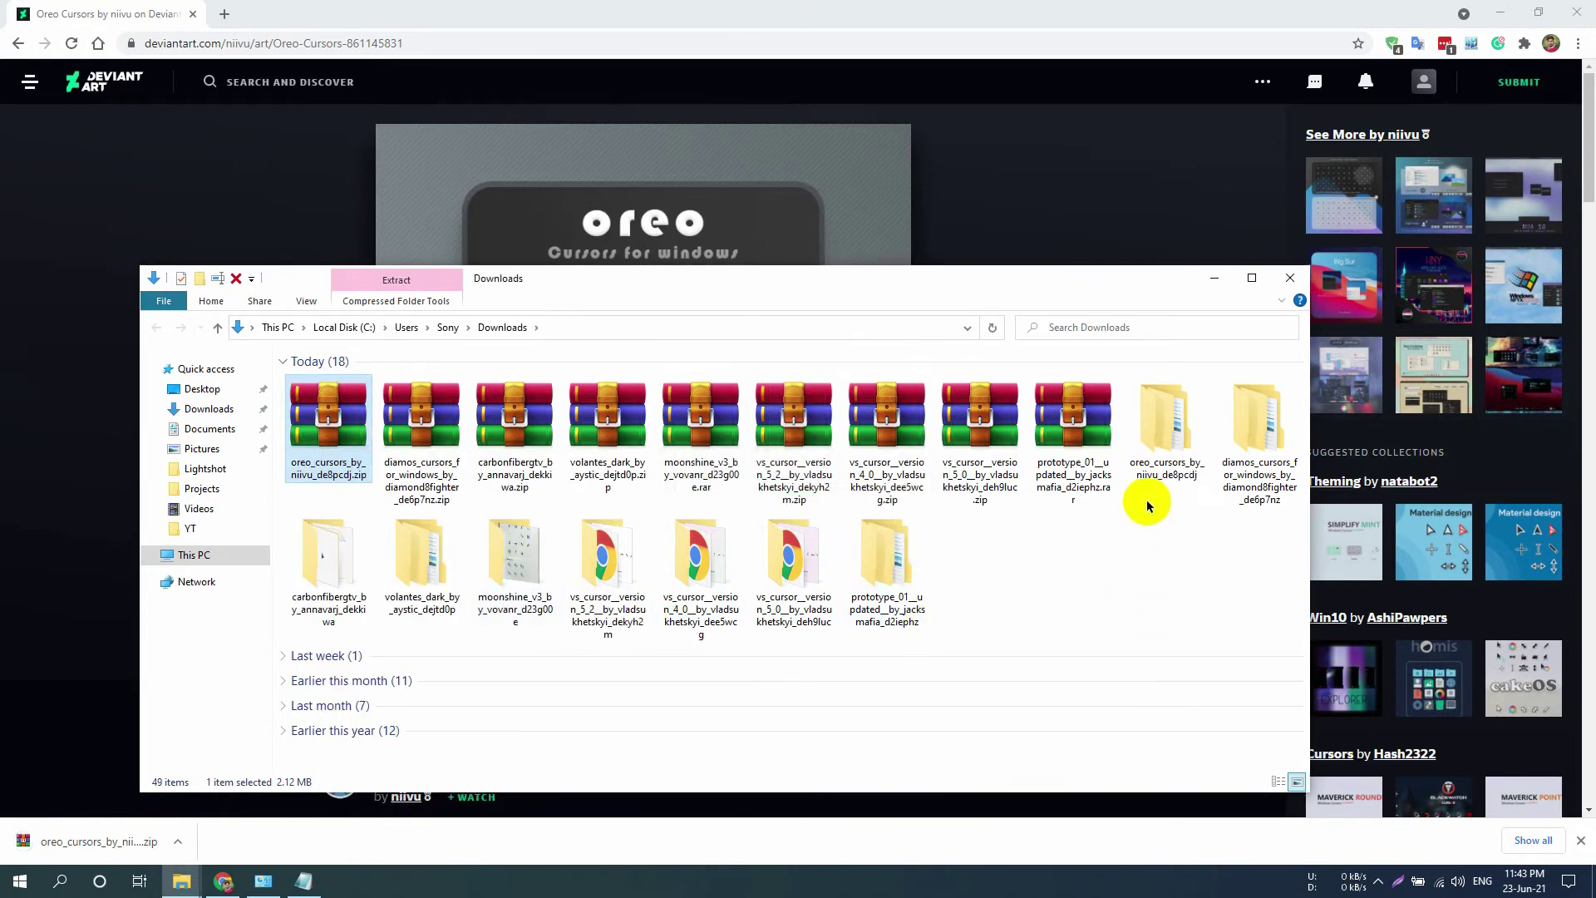
- Install the install.inf from the oreo_cursors_by_niivu\Windows\oreo_blue folder
double_click(1162, 428)
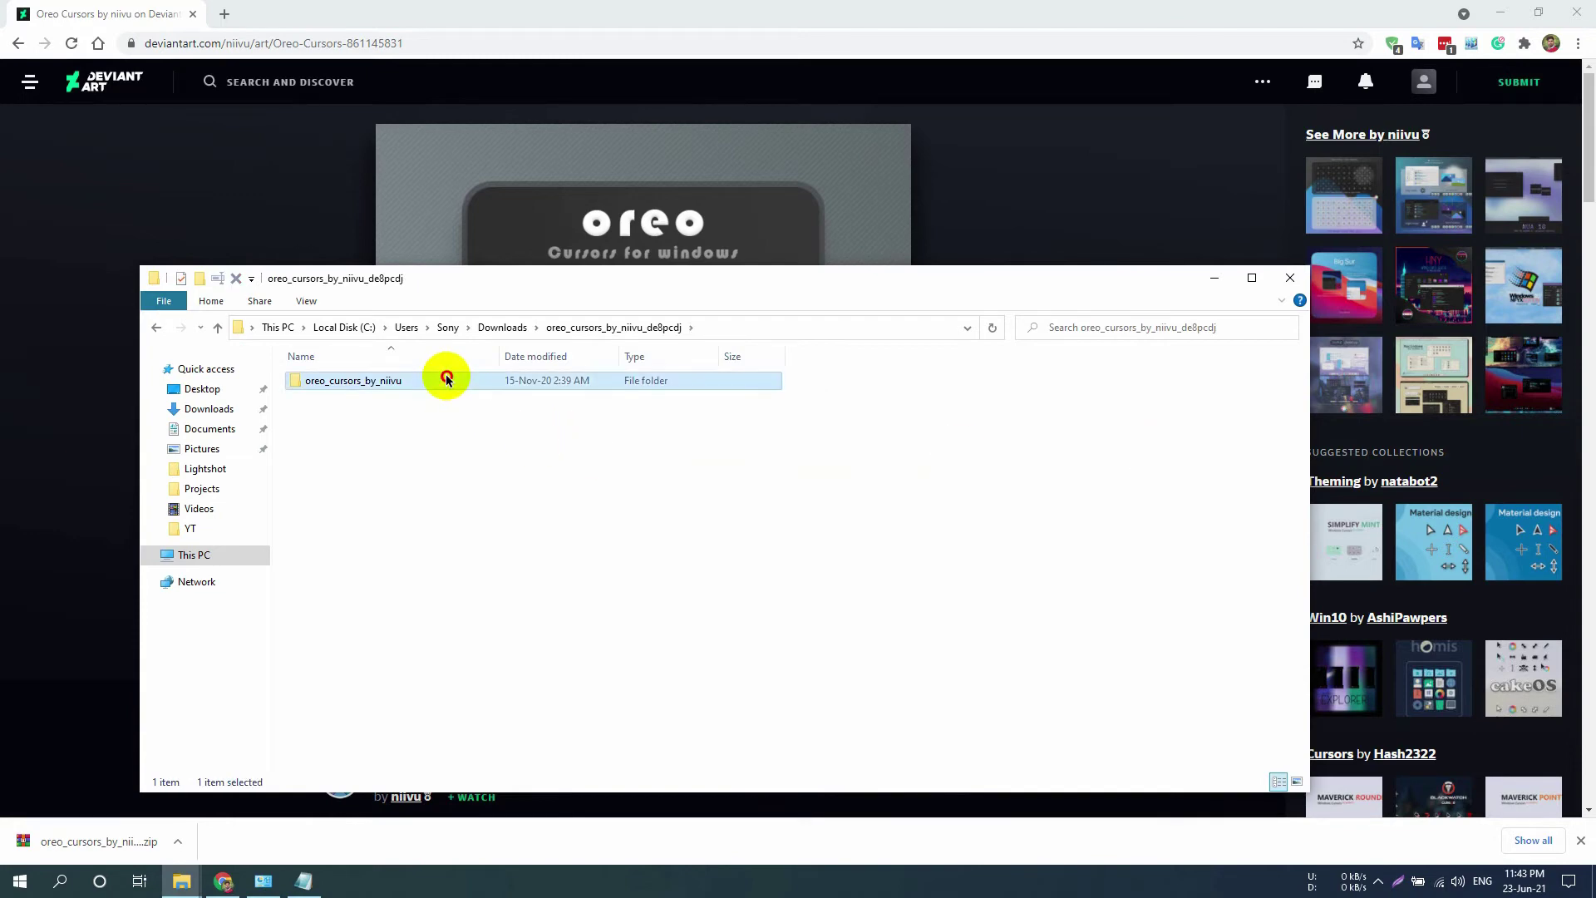
double_click(445, 380)
left_click(441, 380)
double_click(441, 380)
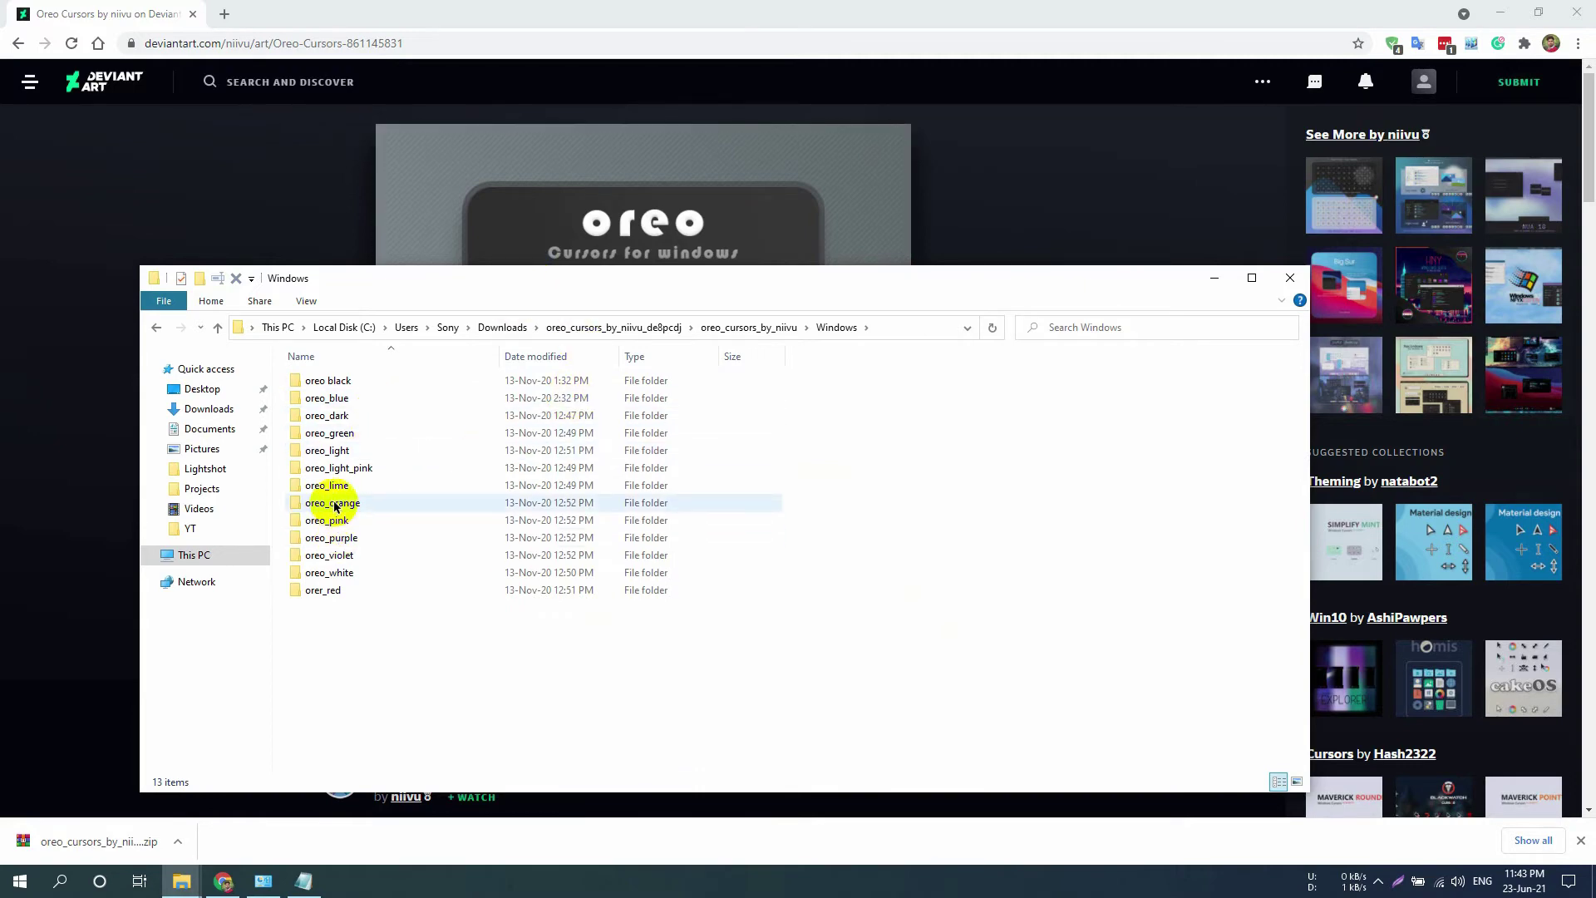
double_click(354, 397)
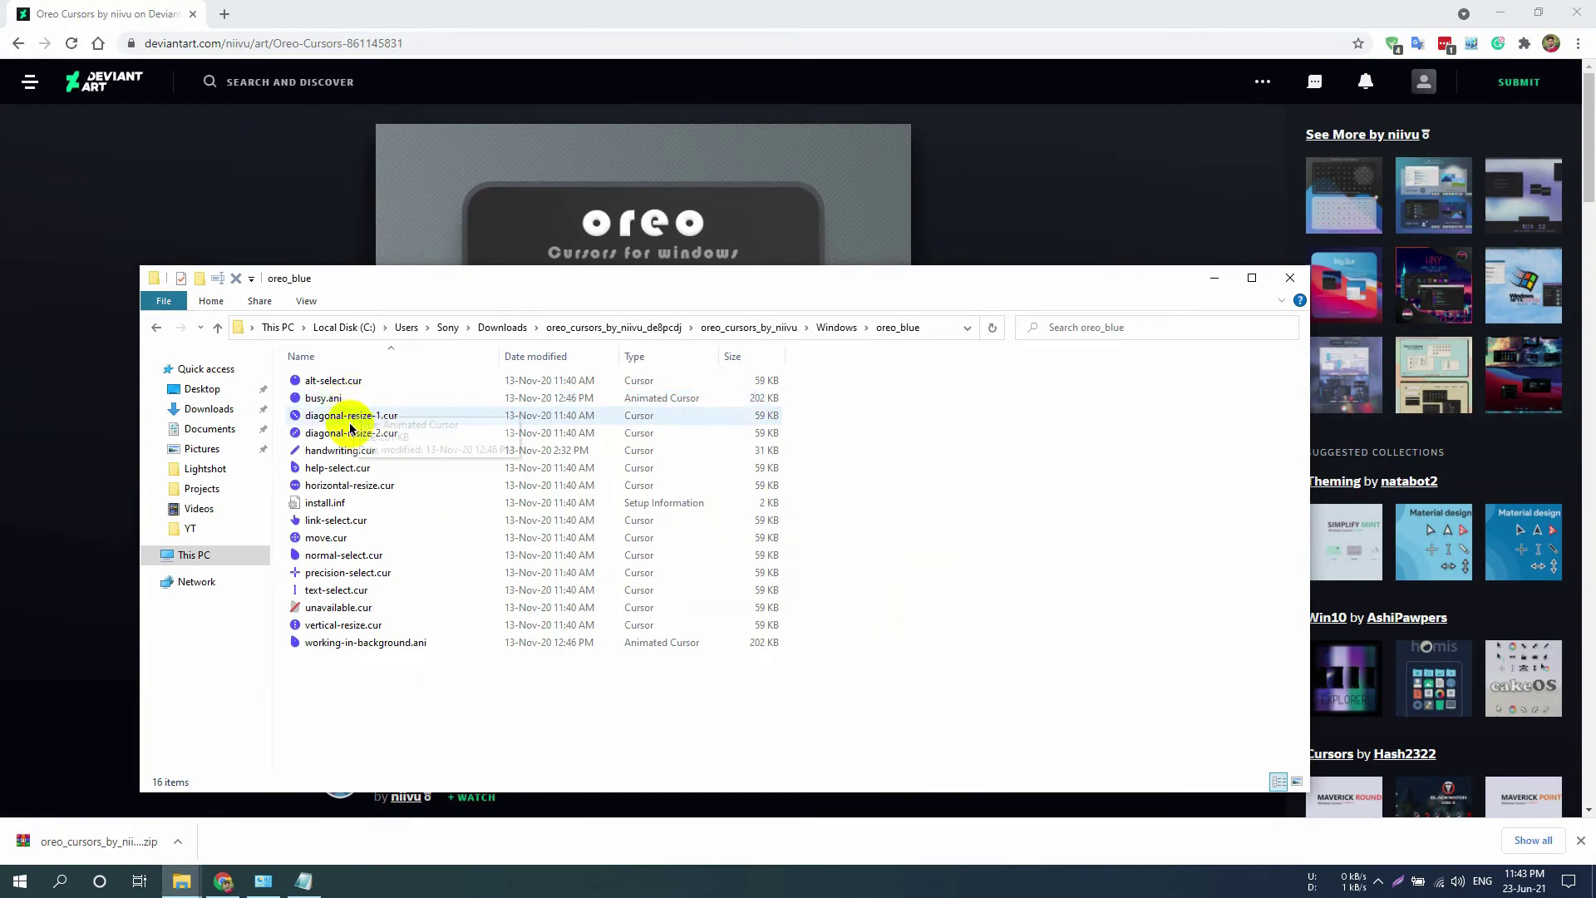
left_click(344, 502)
right_click(343, 502)
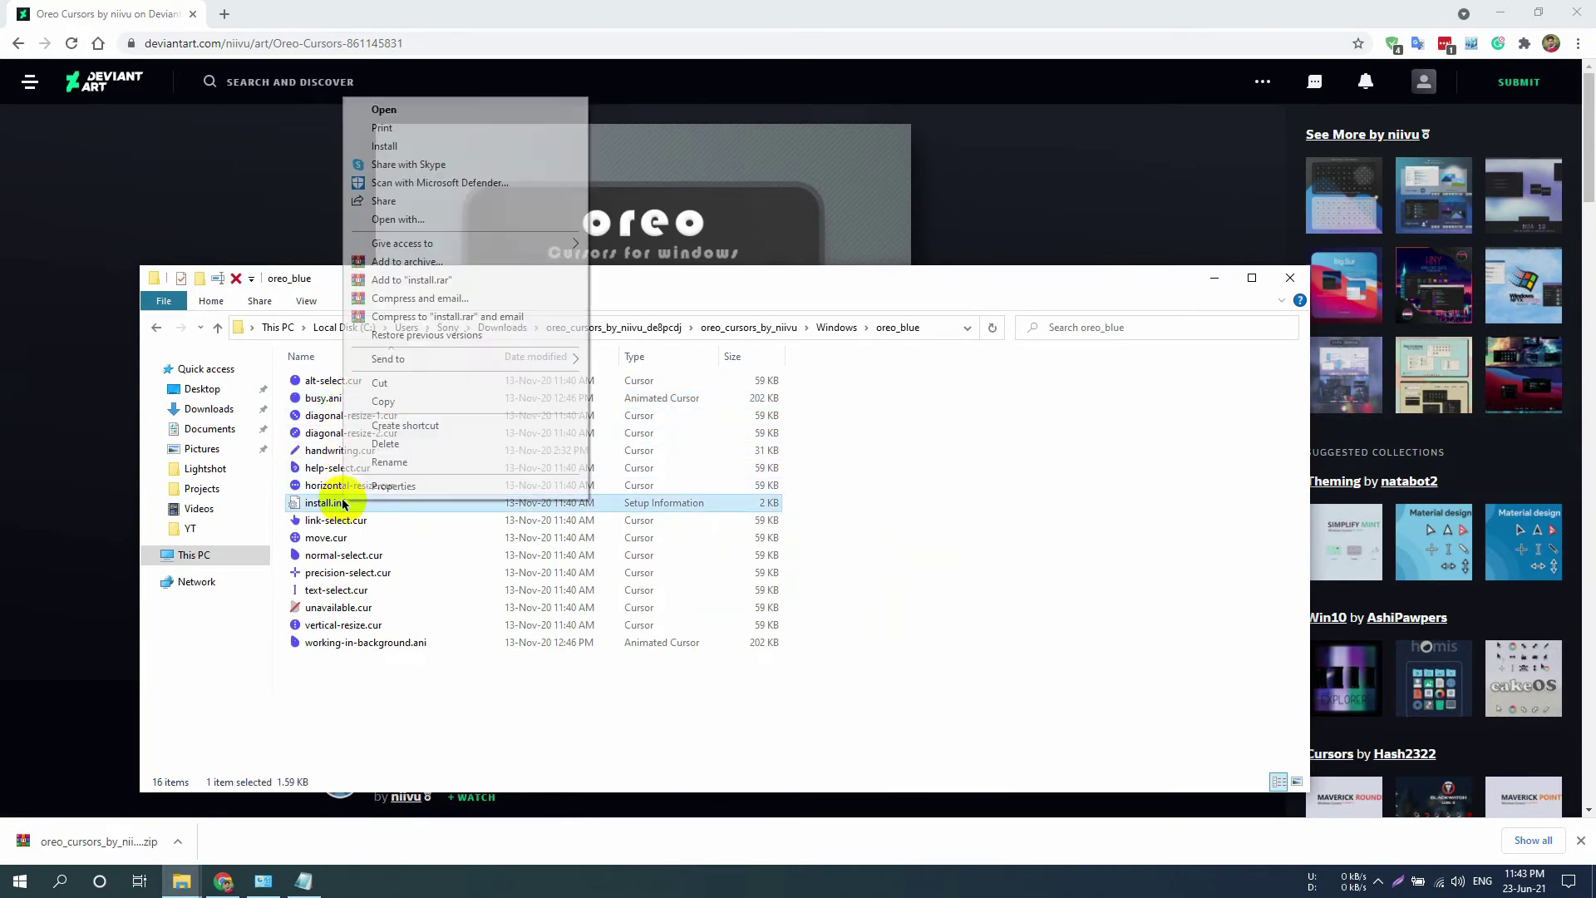
left_click(427, 150)
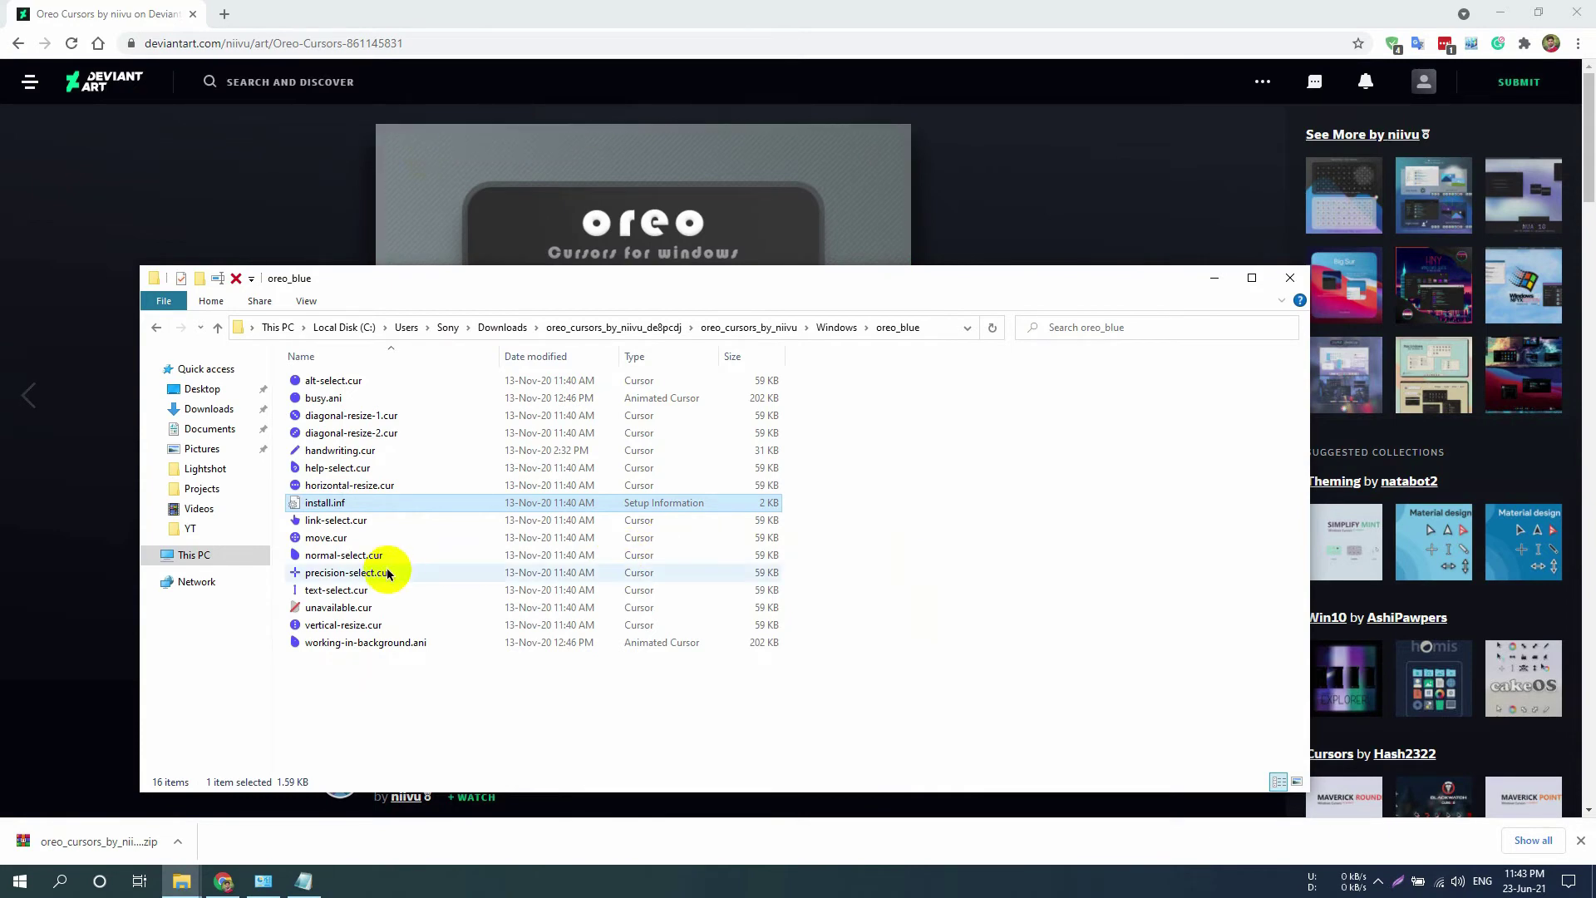
left_click(271, 881)
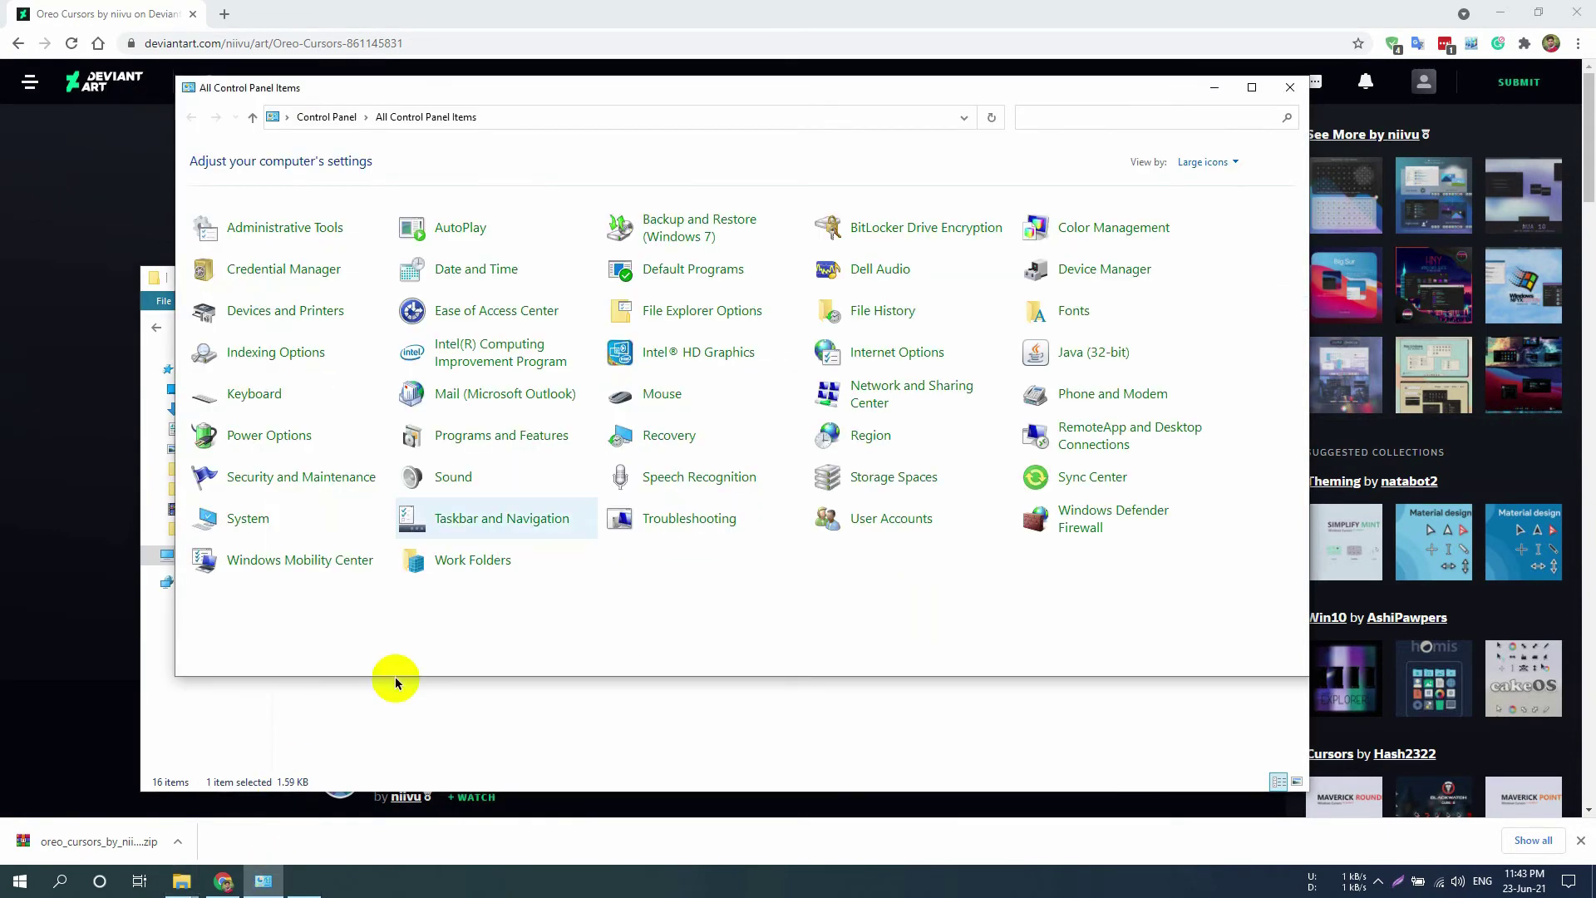
- Apply the Oreo Blue pointer scheme in Mouse Properties, confirm the replacement, and close with OK
left_click(652, 396)
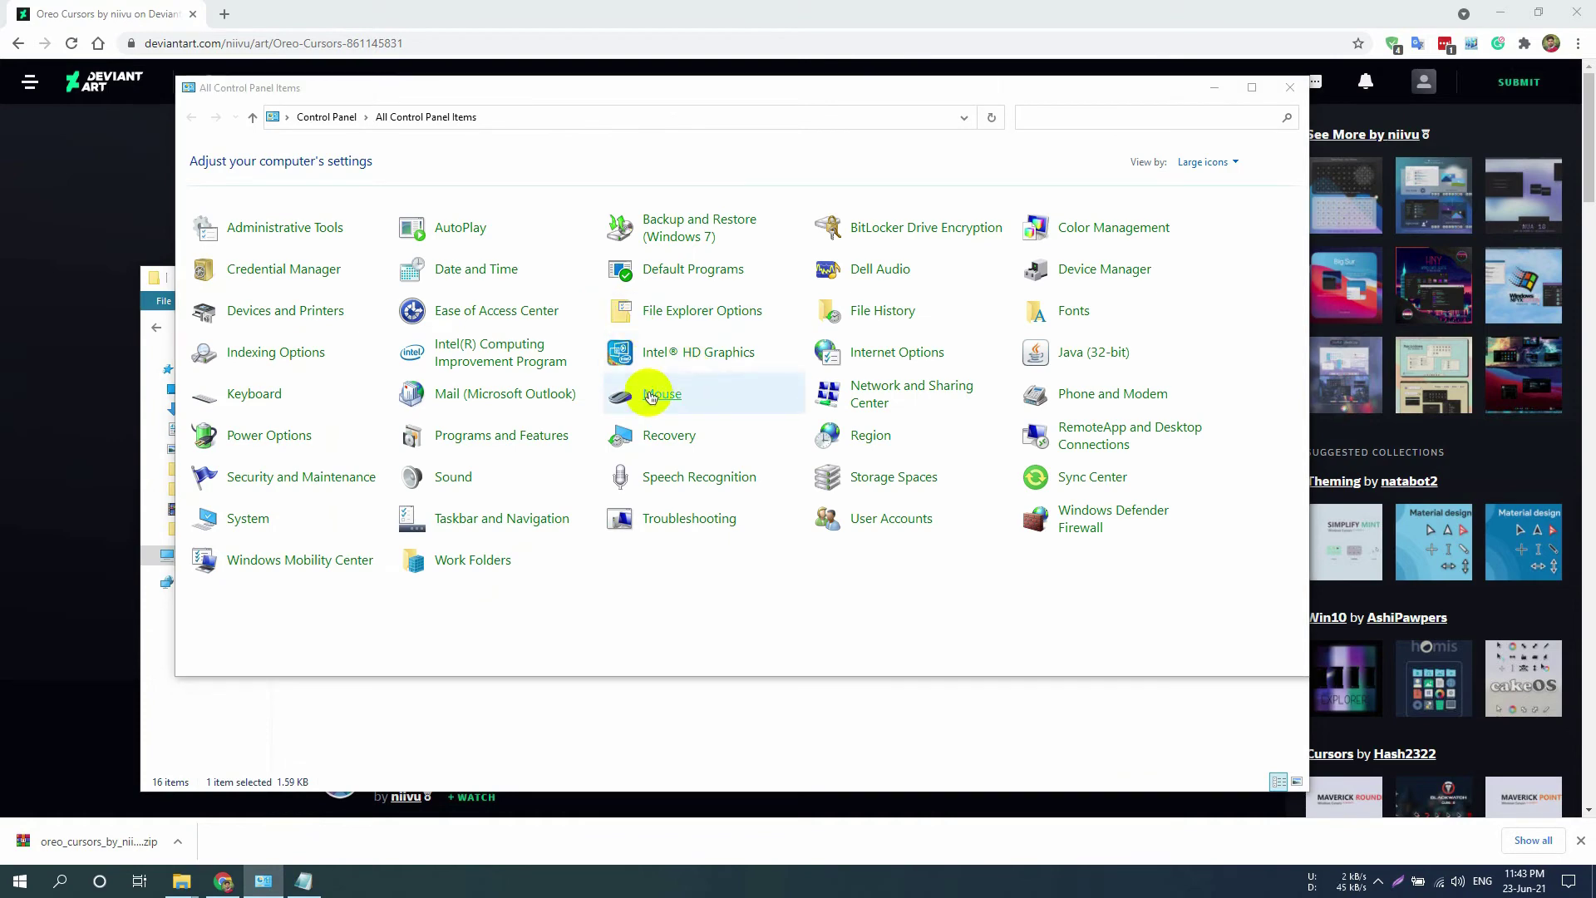
left_click(162, 63)
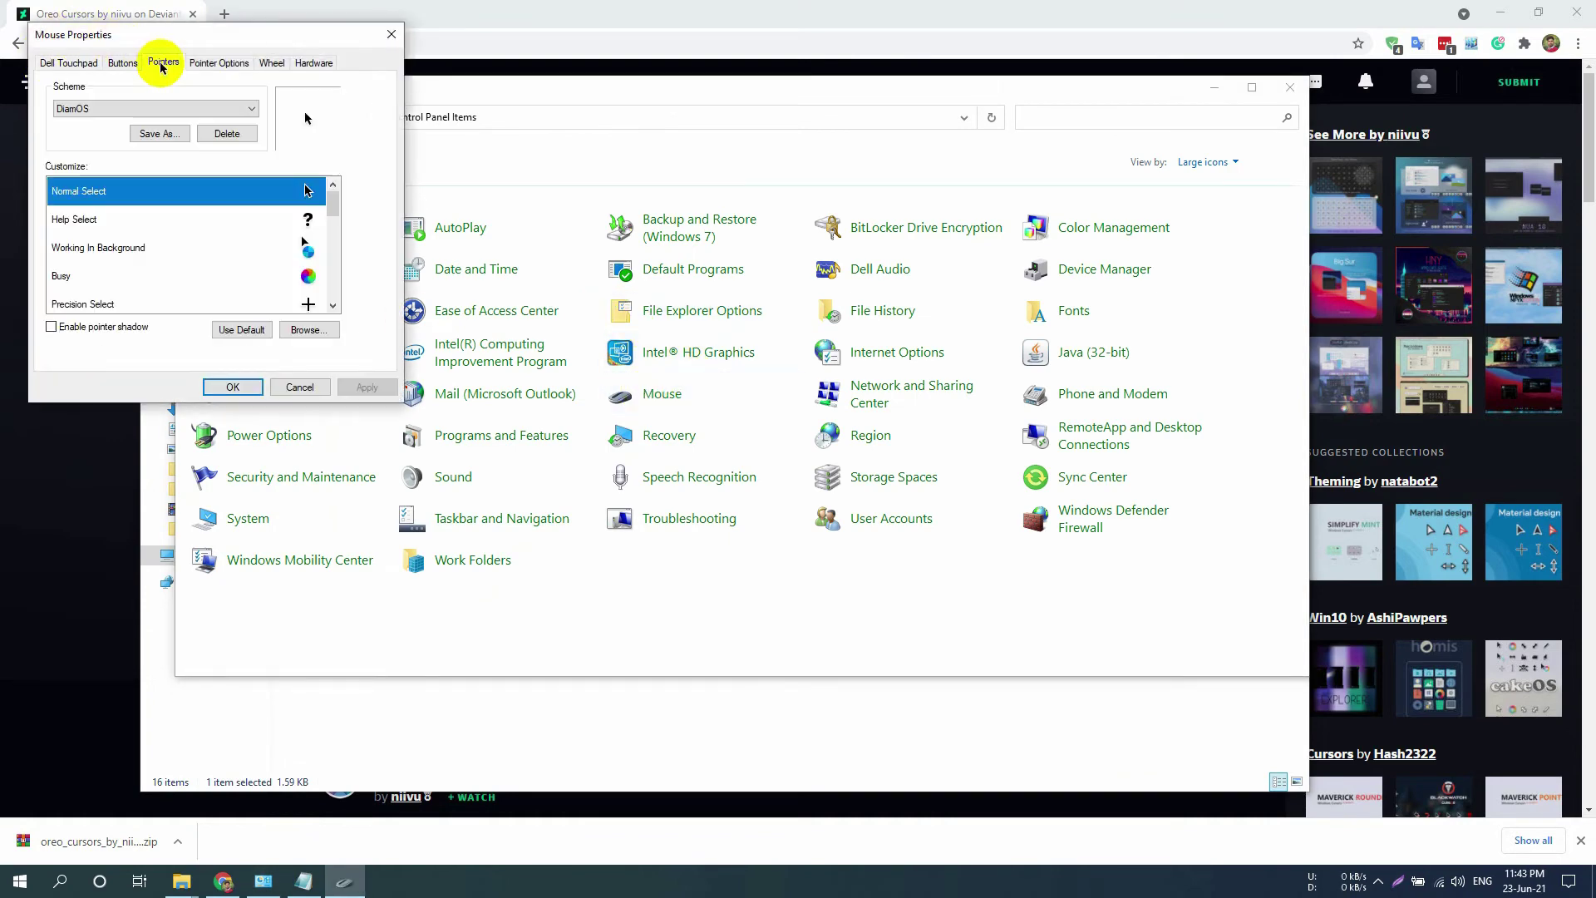
left_click(189, 109)
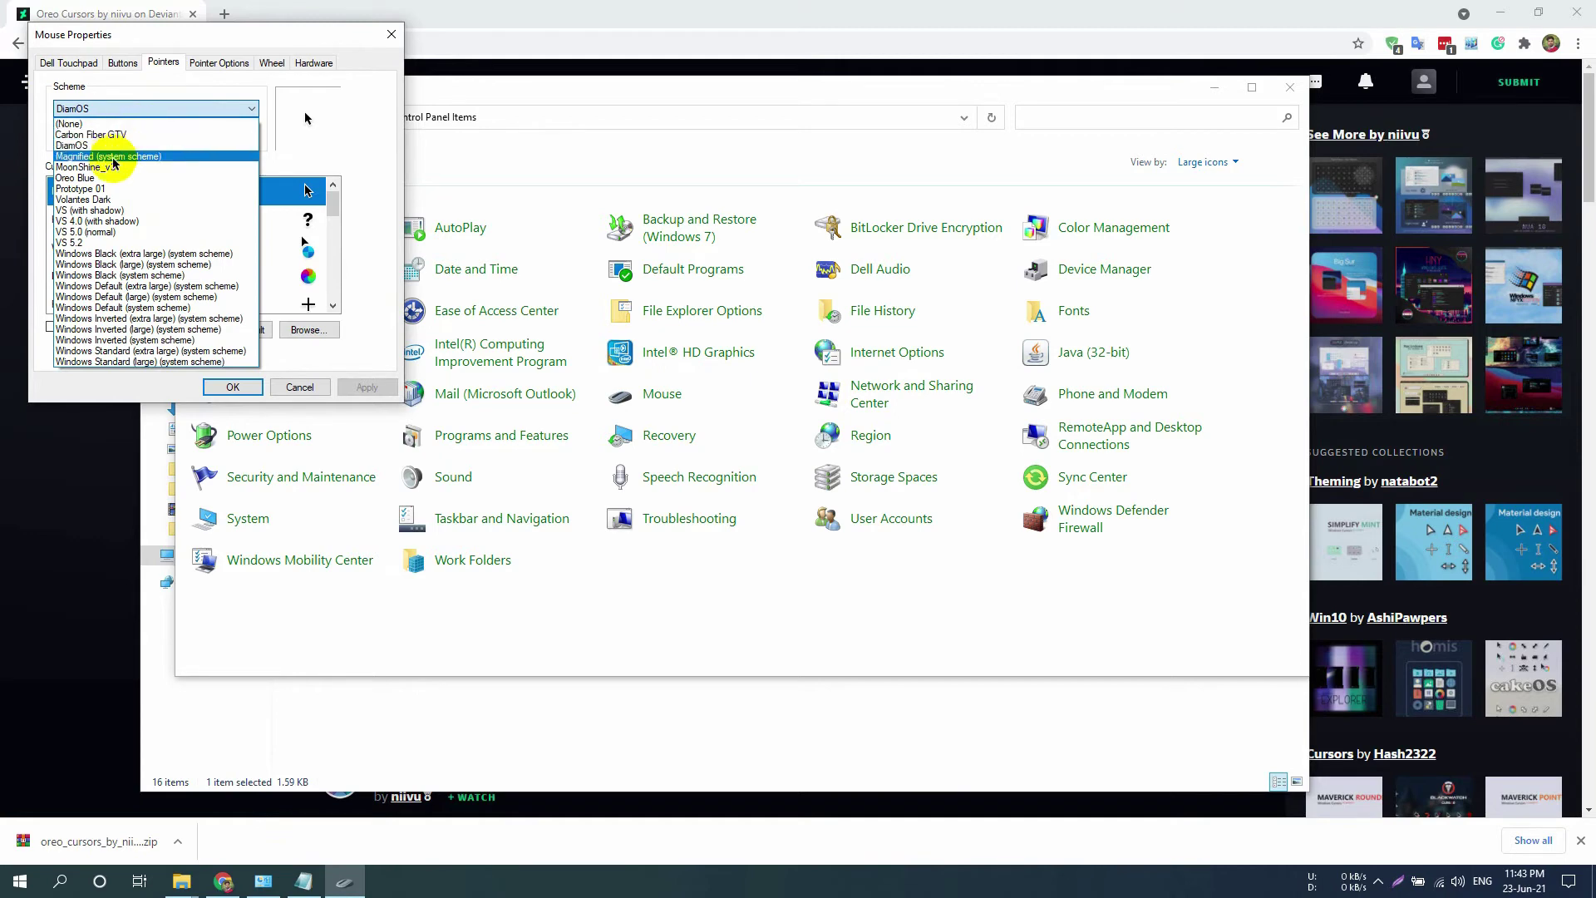
left_click(112, 178)
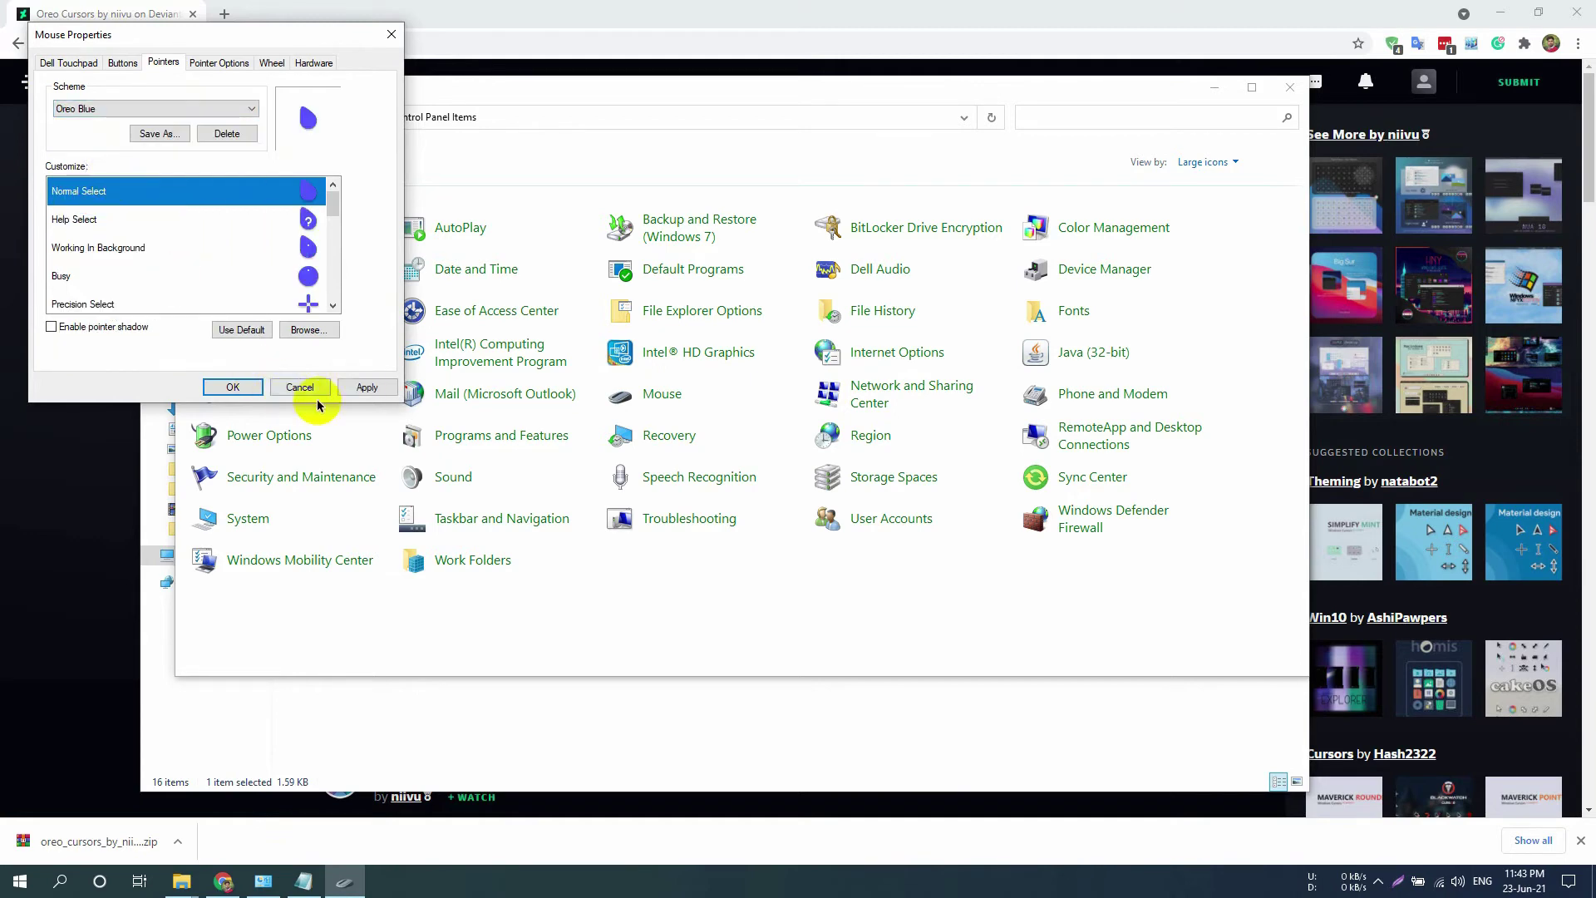
left_click(367, 388)
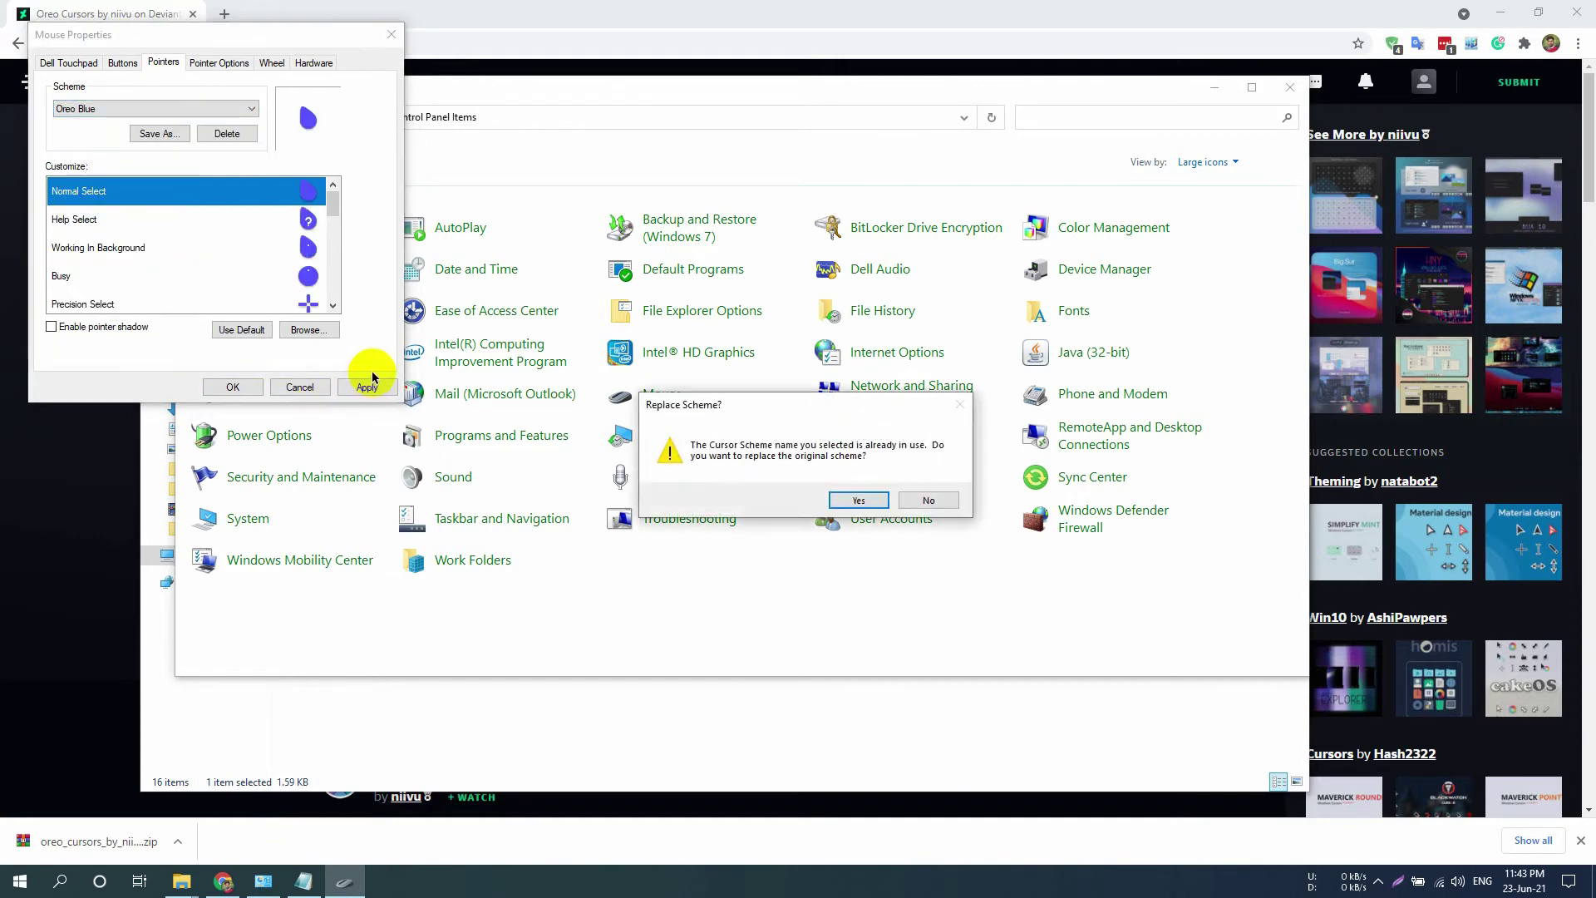
left_click(841, 499)
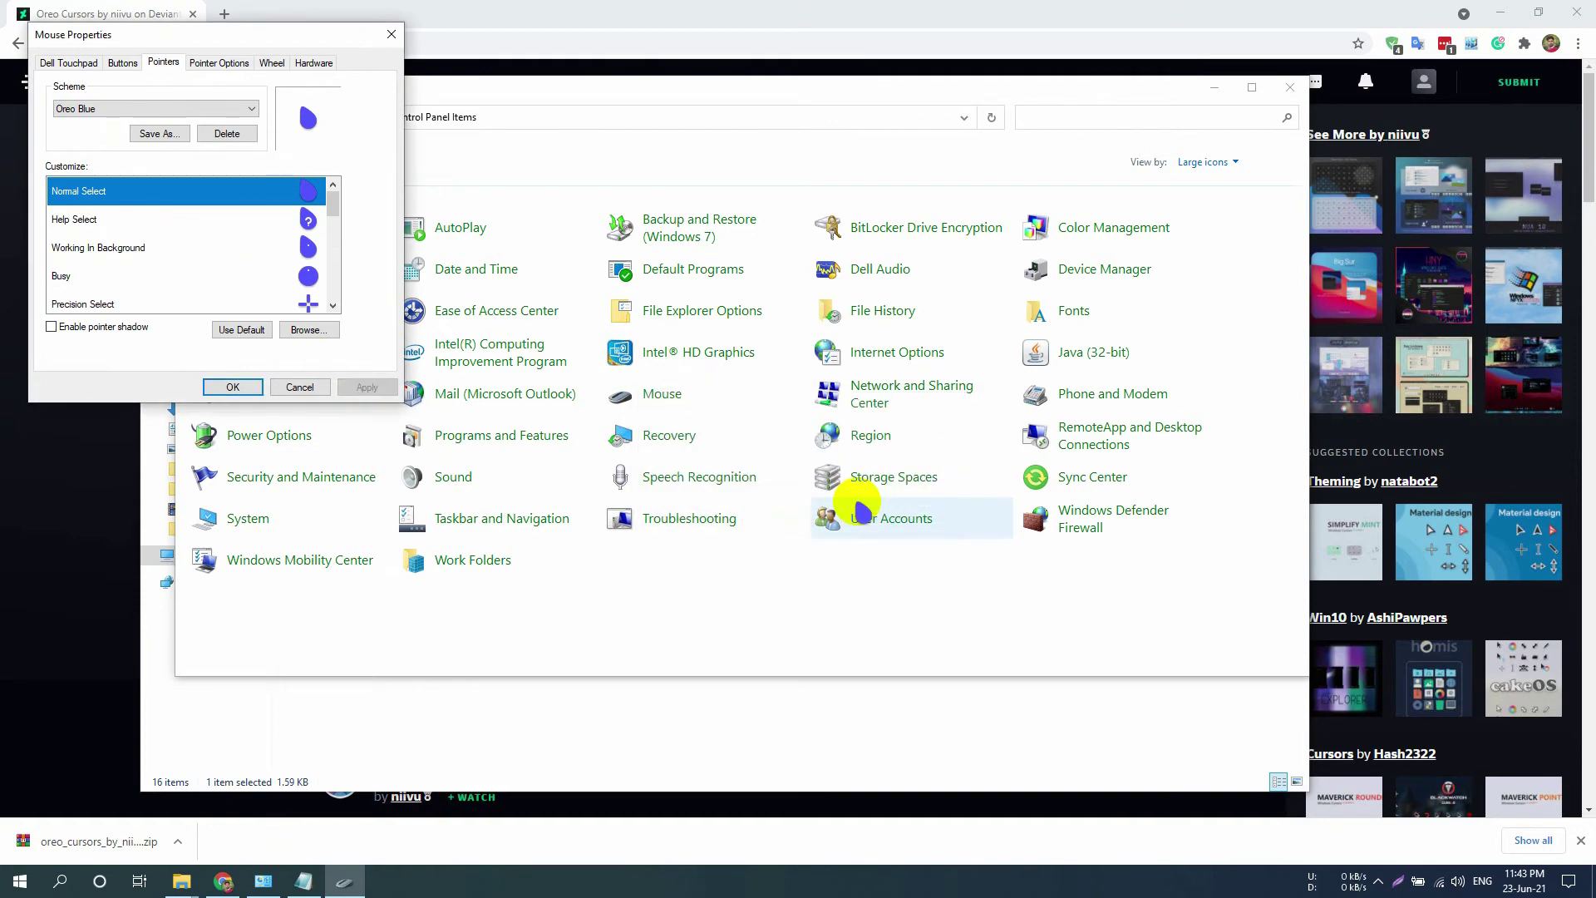
left_click(241, 384)
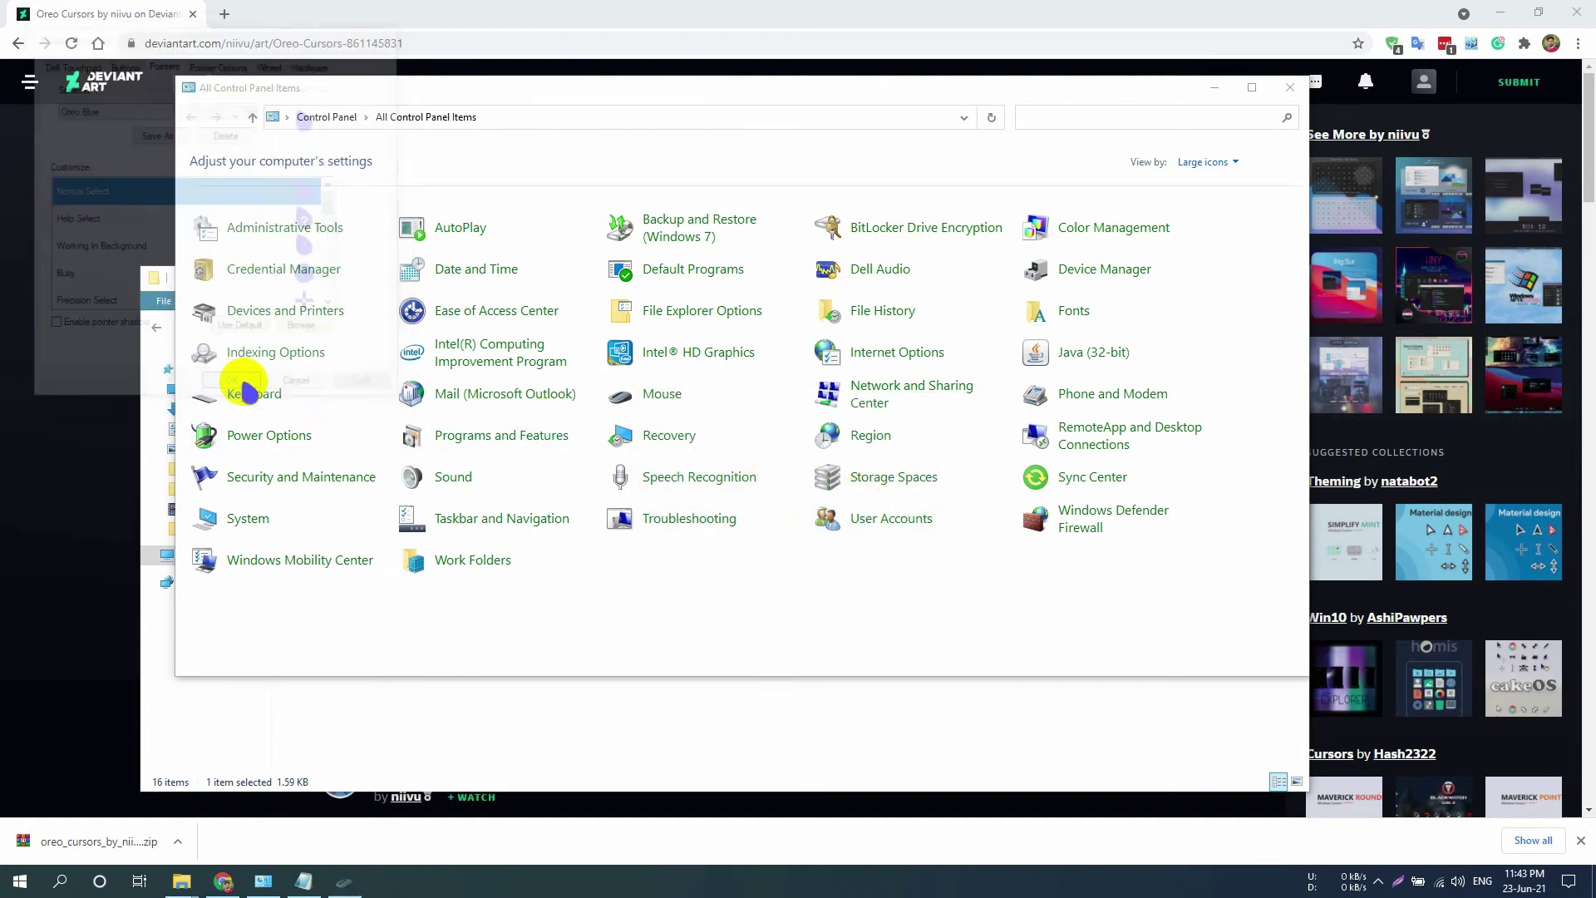
- Load the Simplify Big Sur cursors page in the browser using the link saved in Notepad
left_click(303, 881)
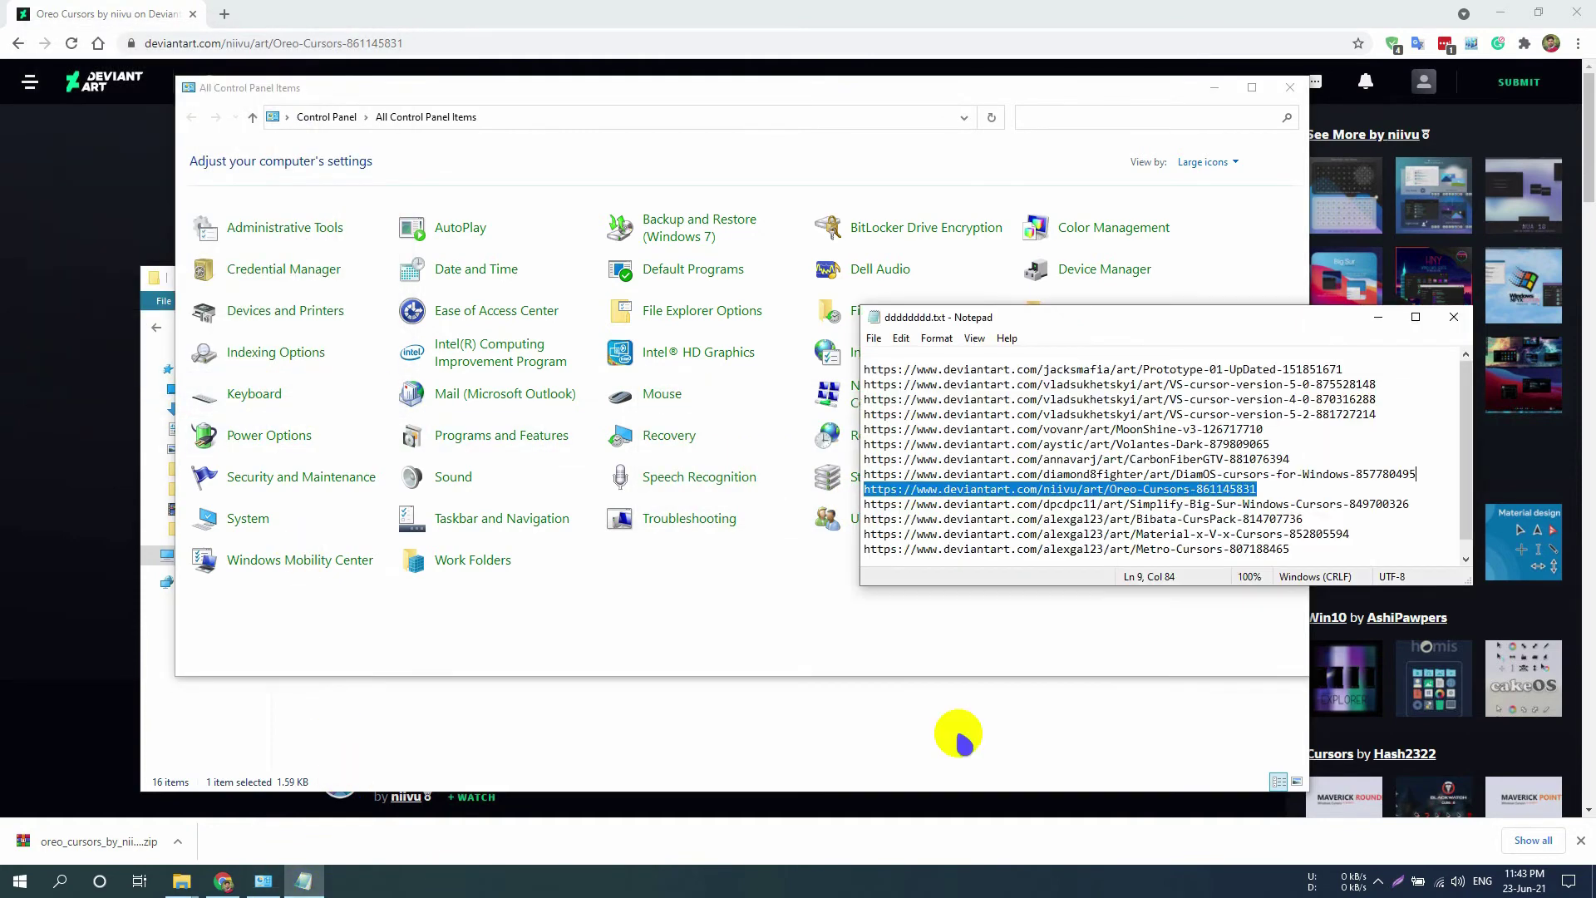
left_click(1427, 502)
triple_click(1426, 496)
key("ctrl+c")
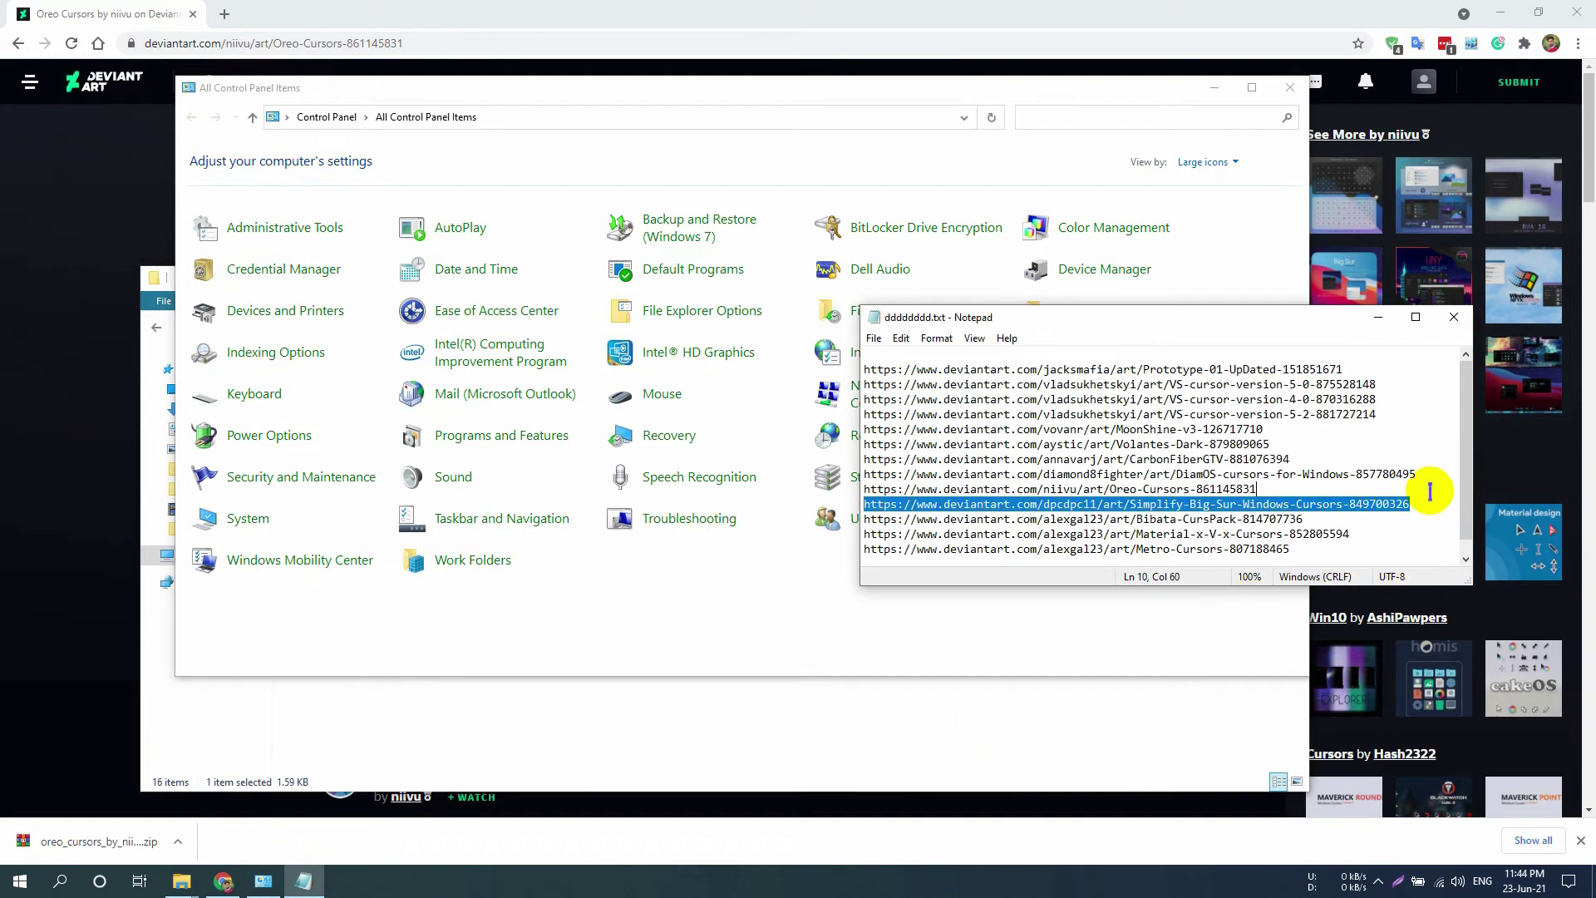
left_click(390, 43)
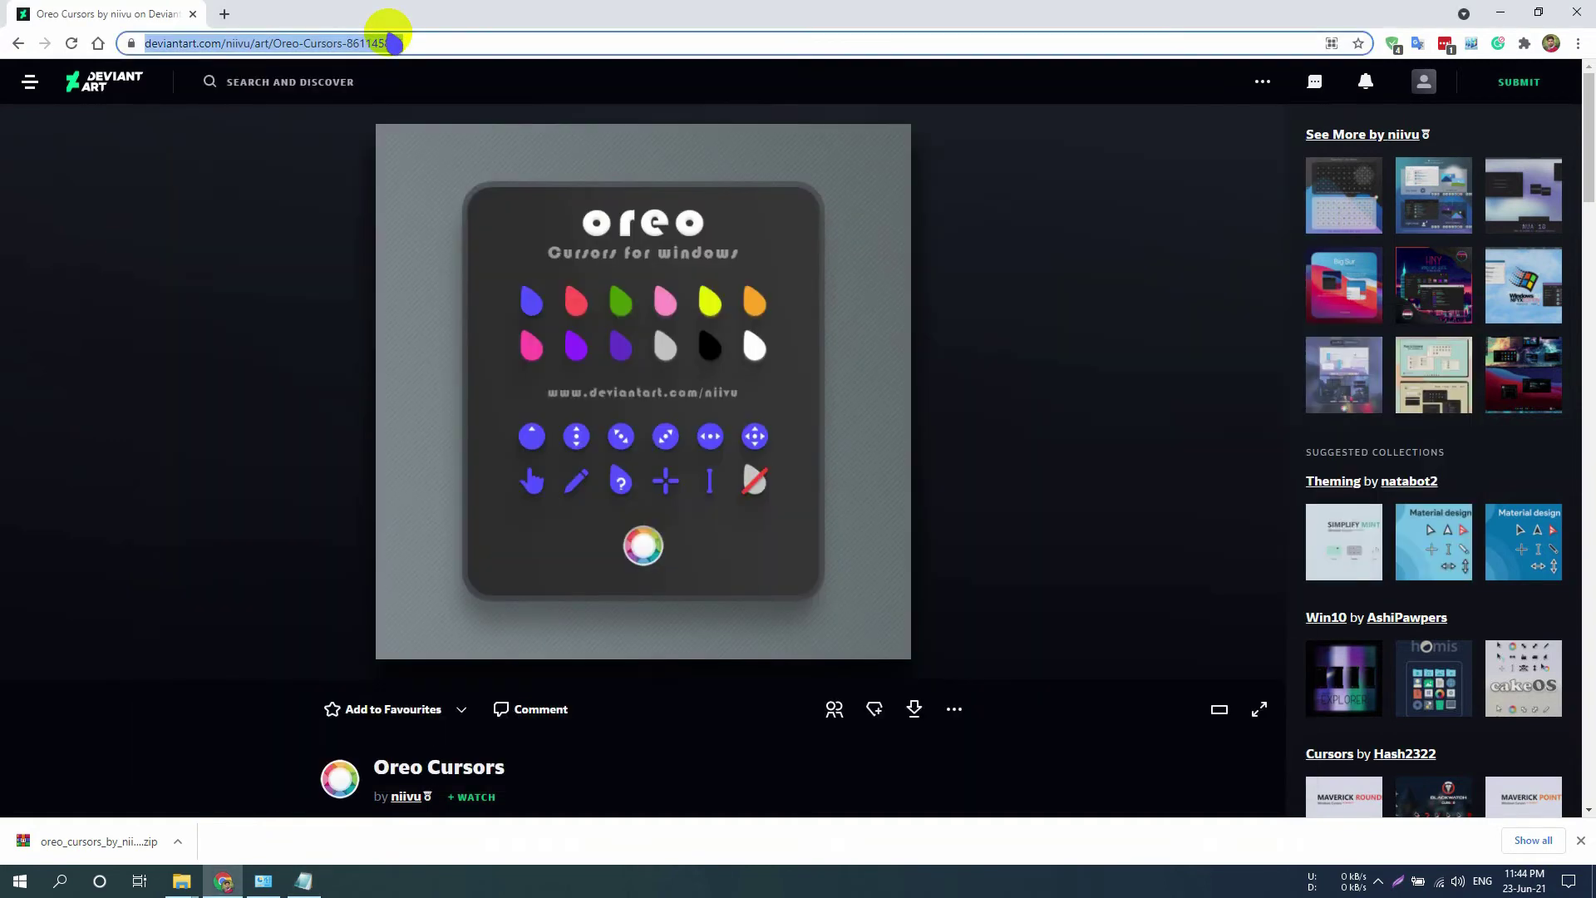
key("ctrl+v")
key("Return")
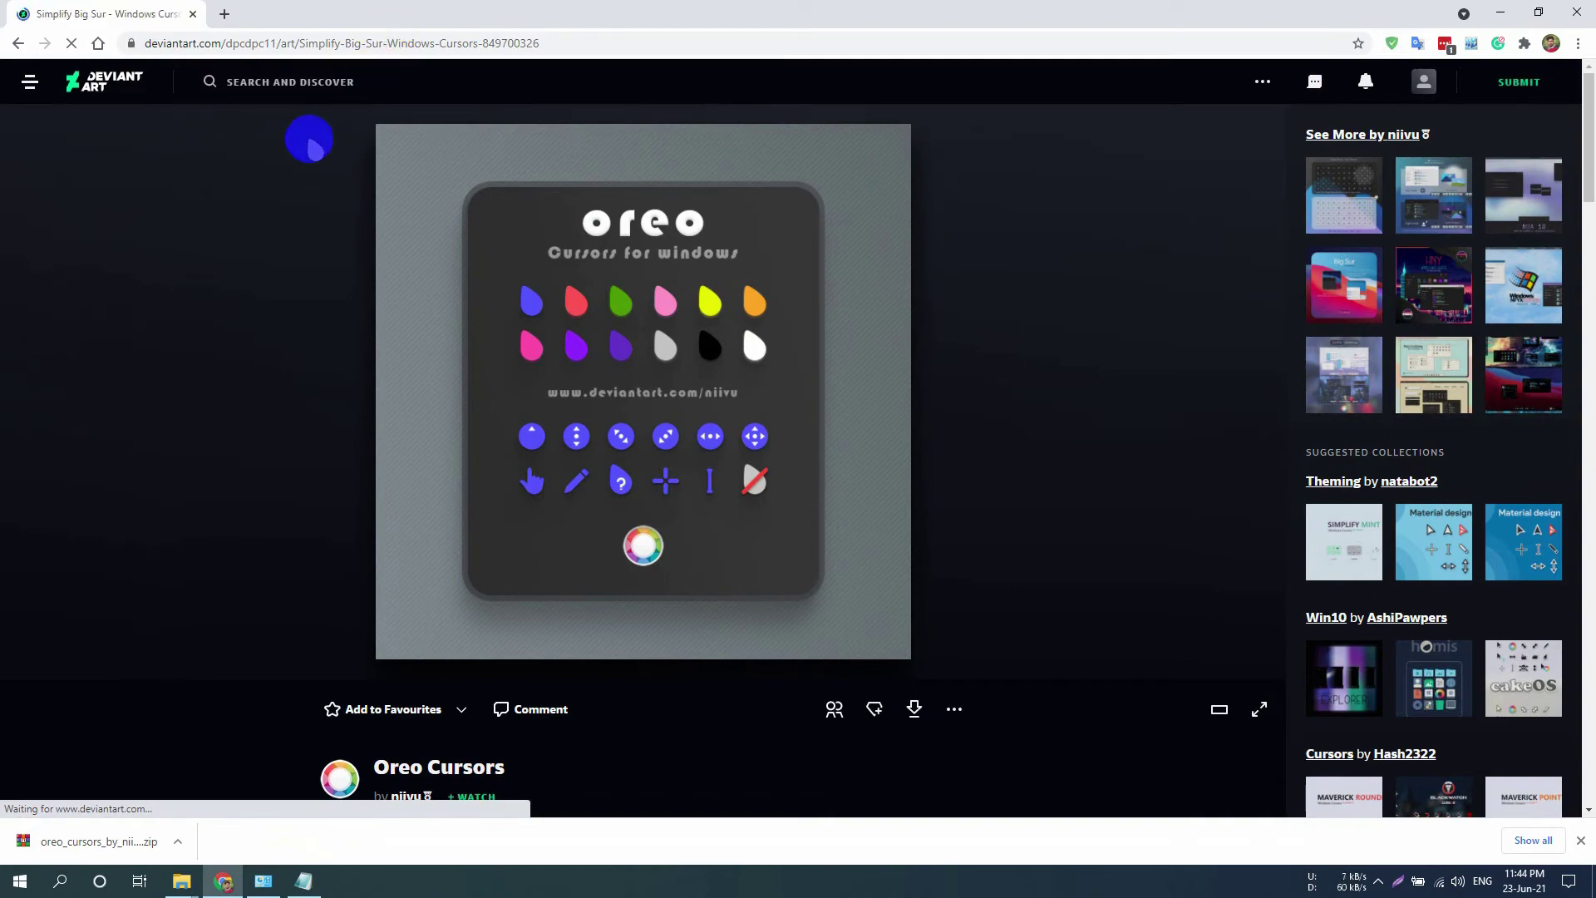
- Close the DiamOS cursors Explorer window and look over the Simplify Big Sur page
left_click(181, 881)
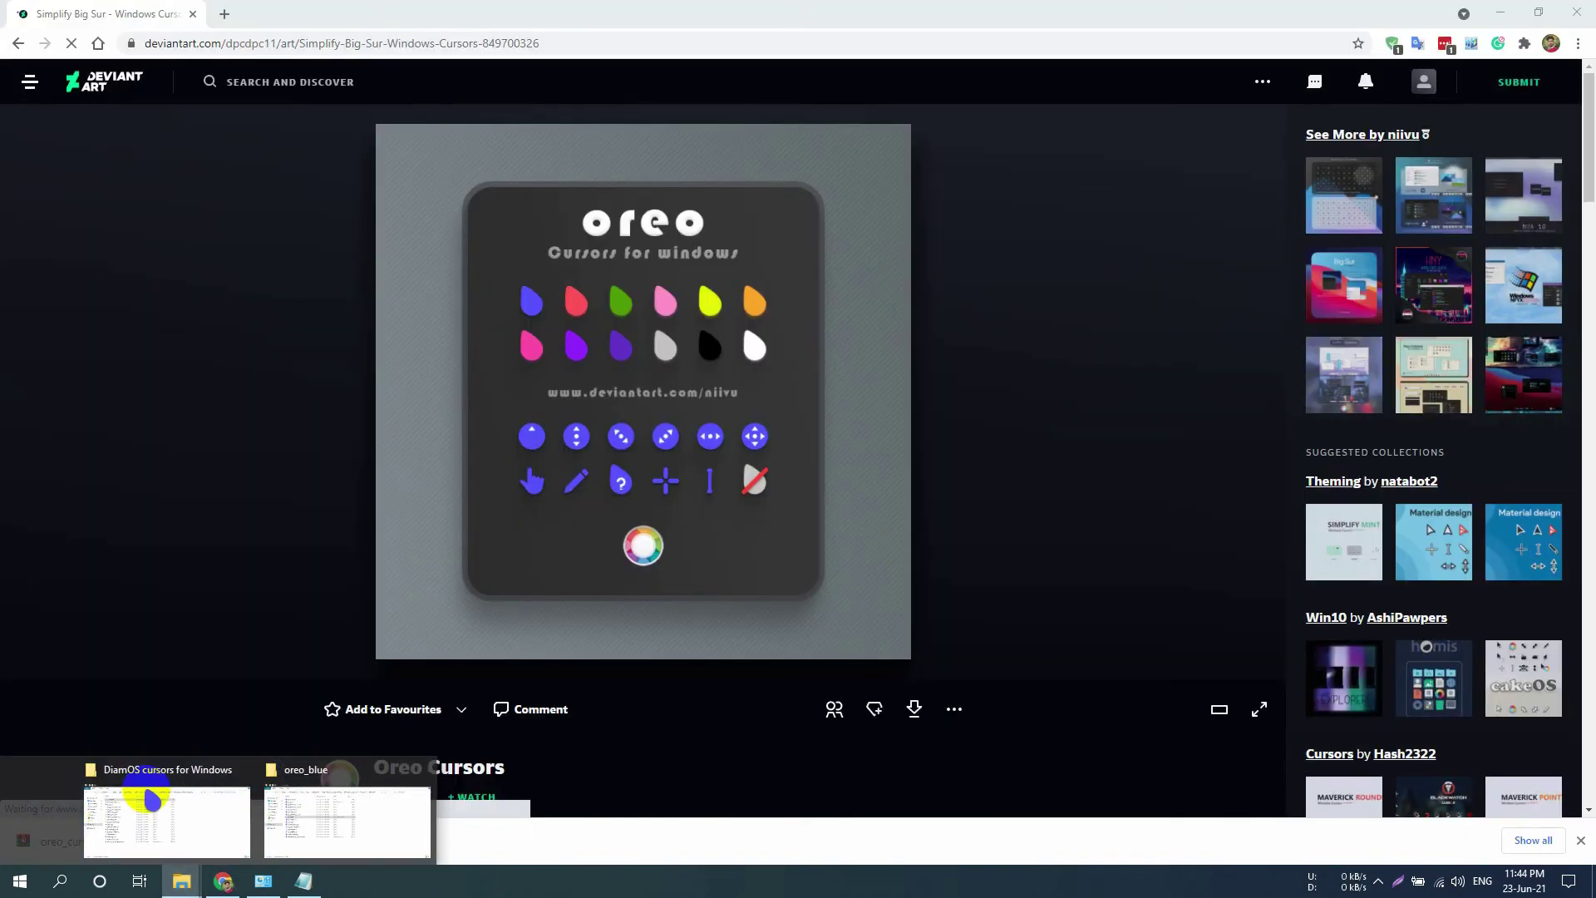
left_click(239, 769)
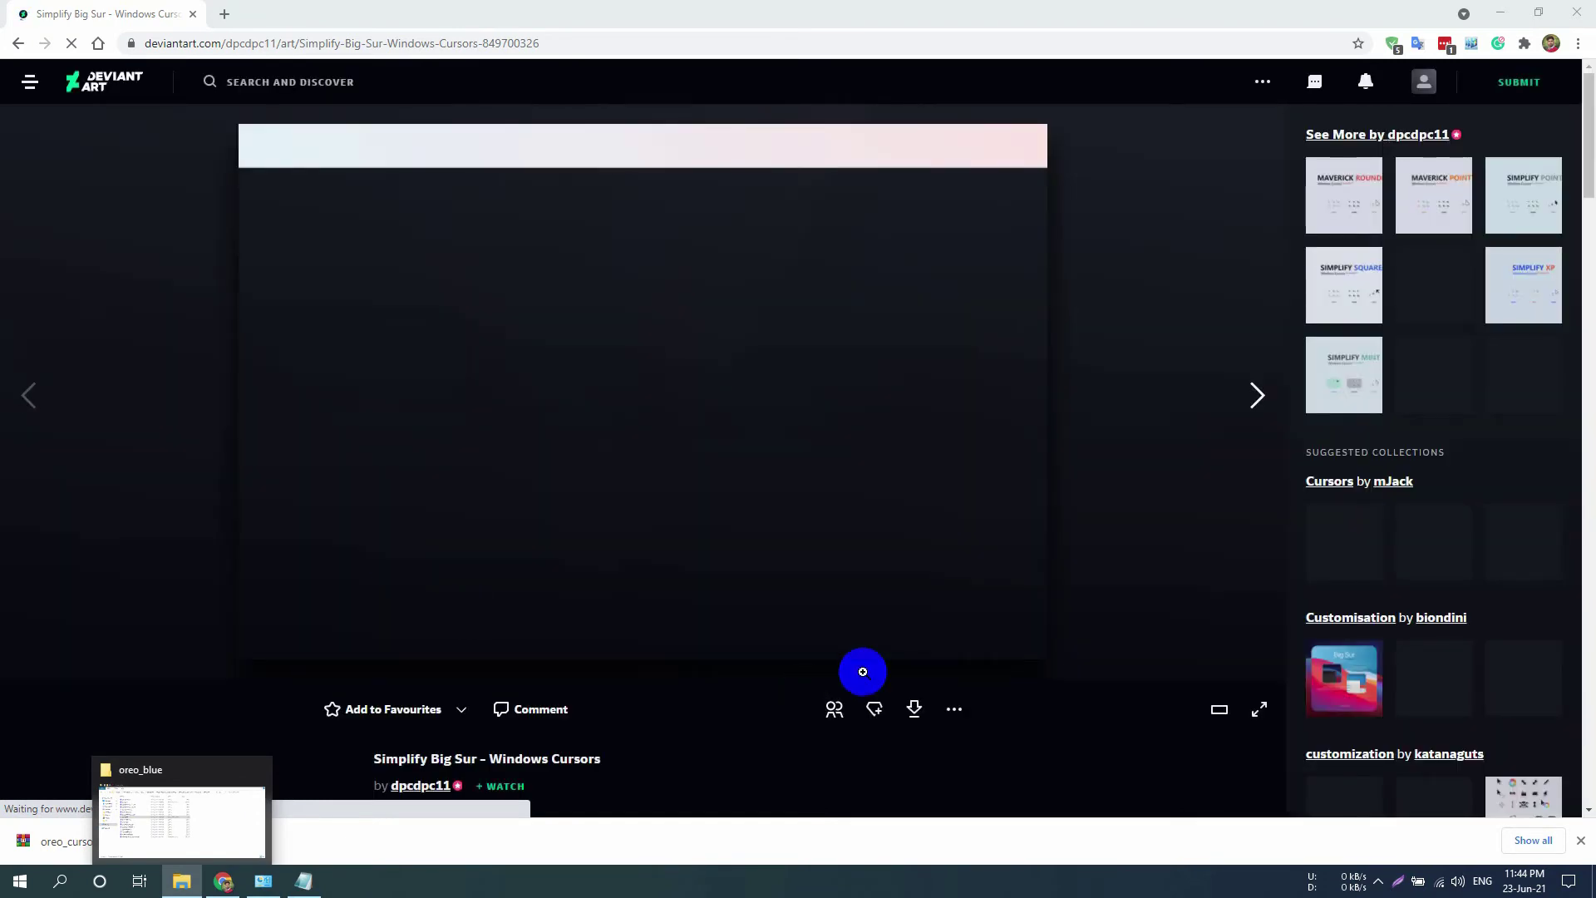
scroll(926, 707, "down", 1)
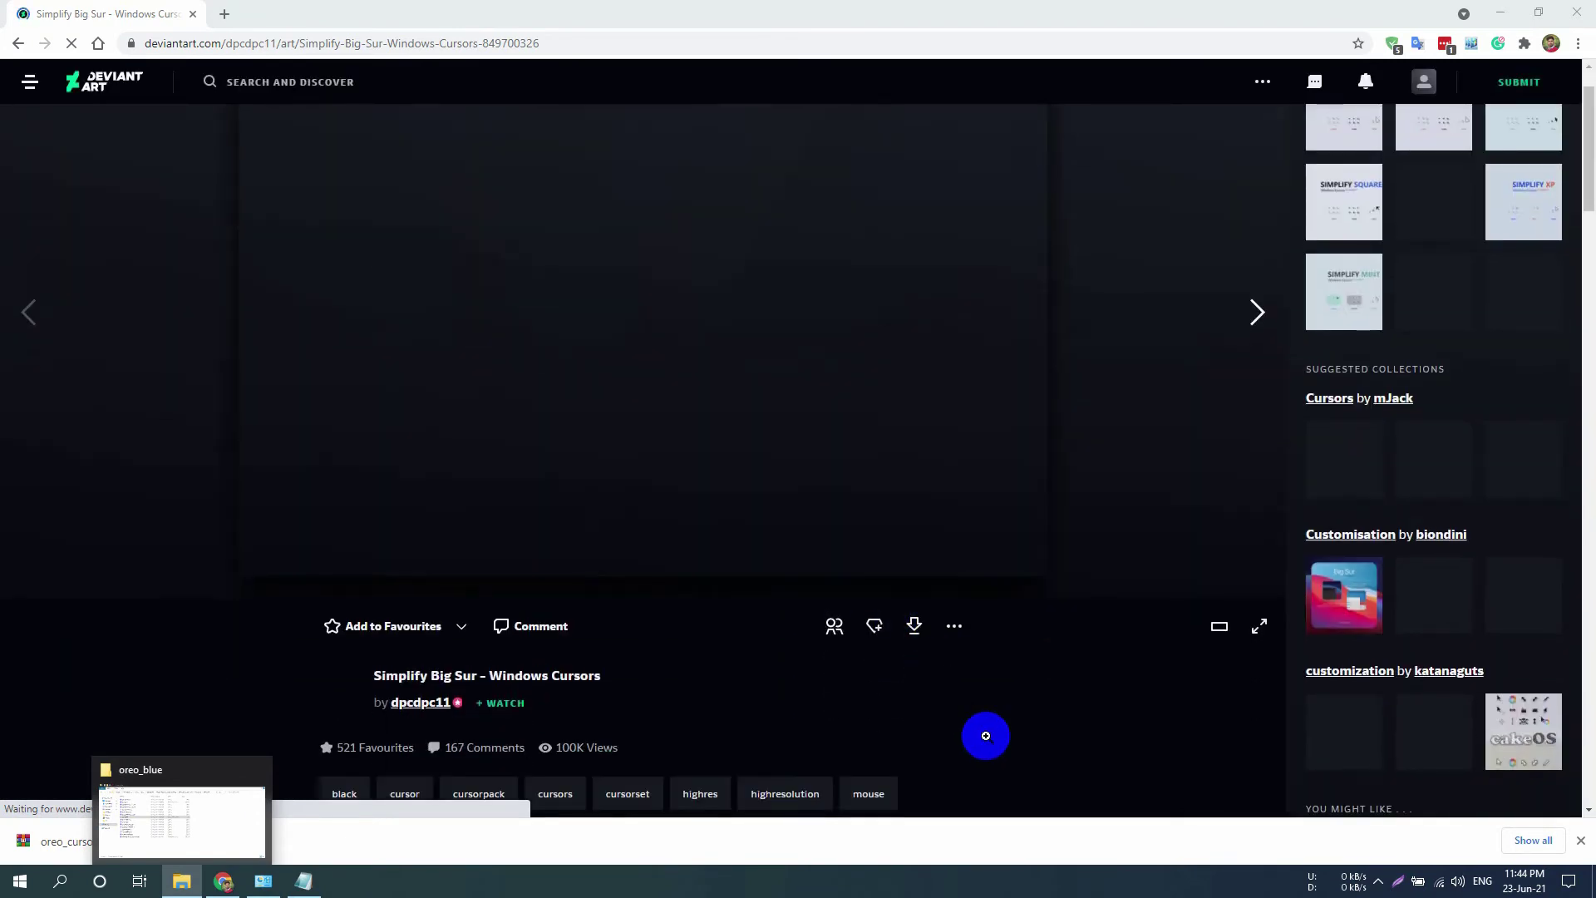
scroll(1008, 731, "up", 1)
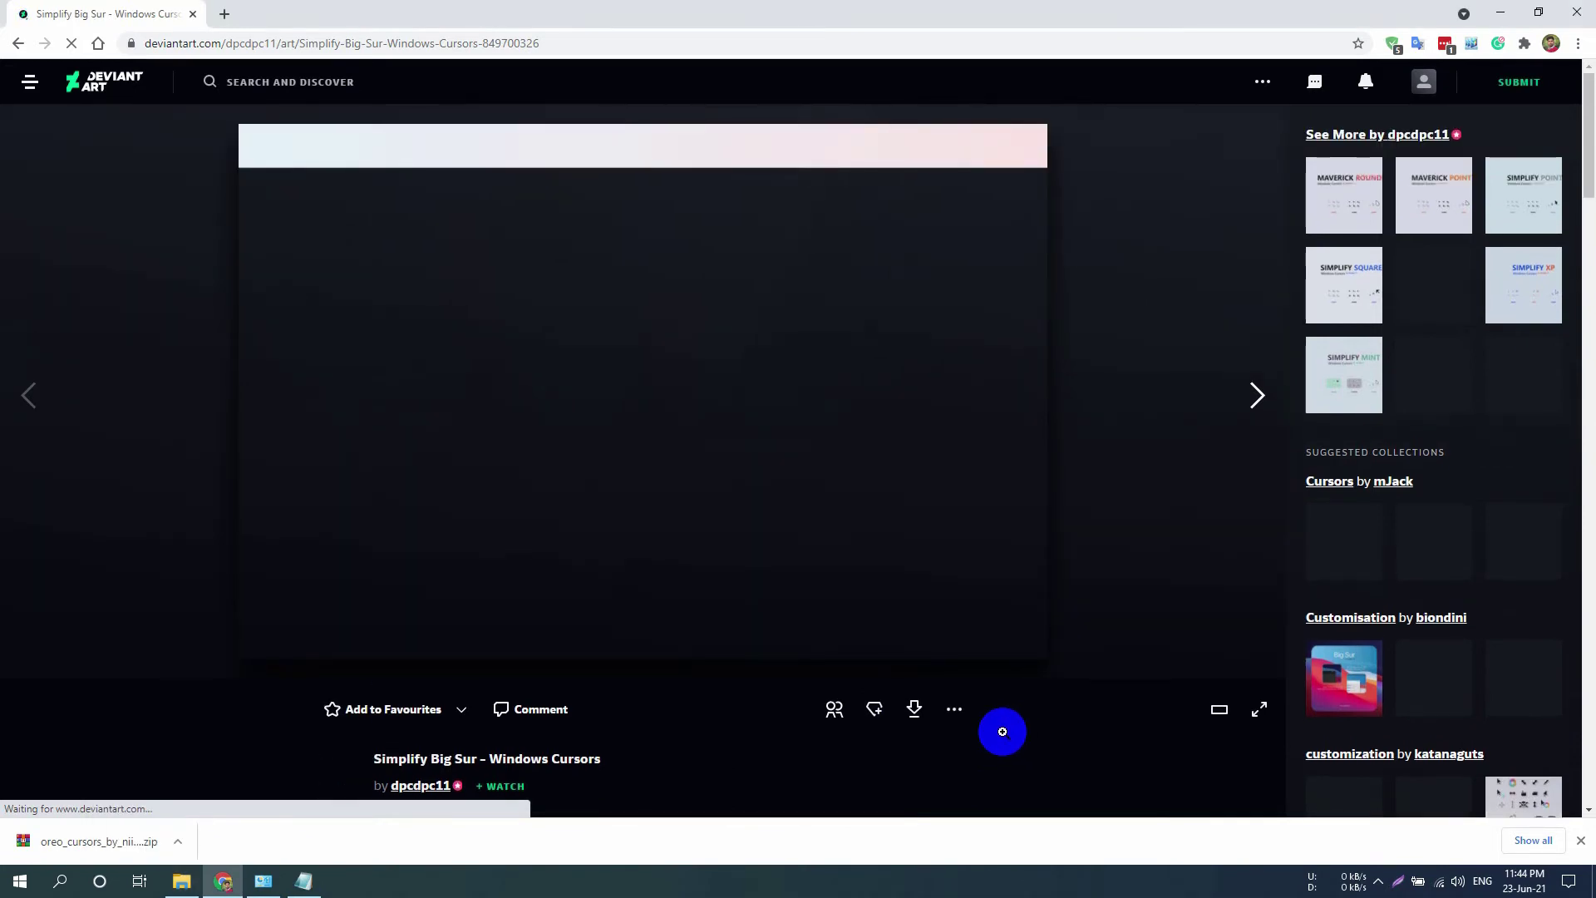
scroll(1002, 732, "down", 1)
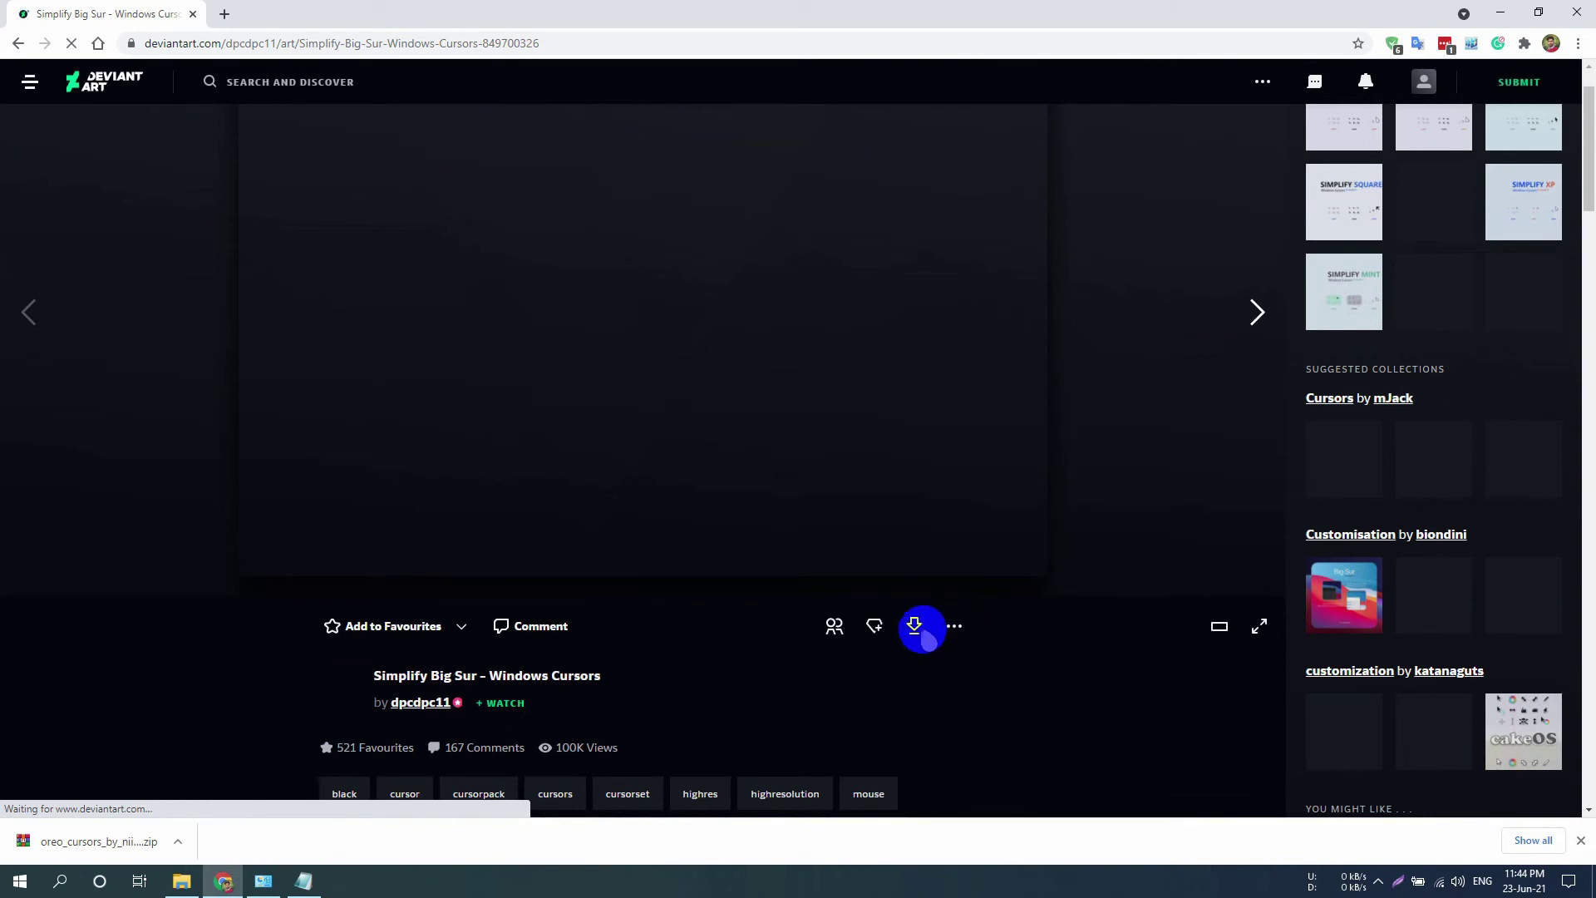
scroll(911, 625, "up", 1)
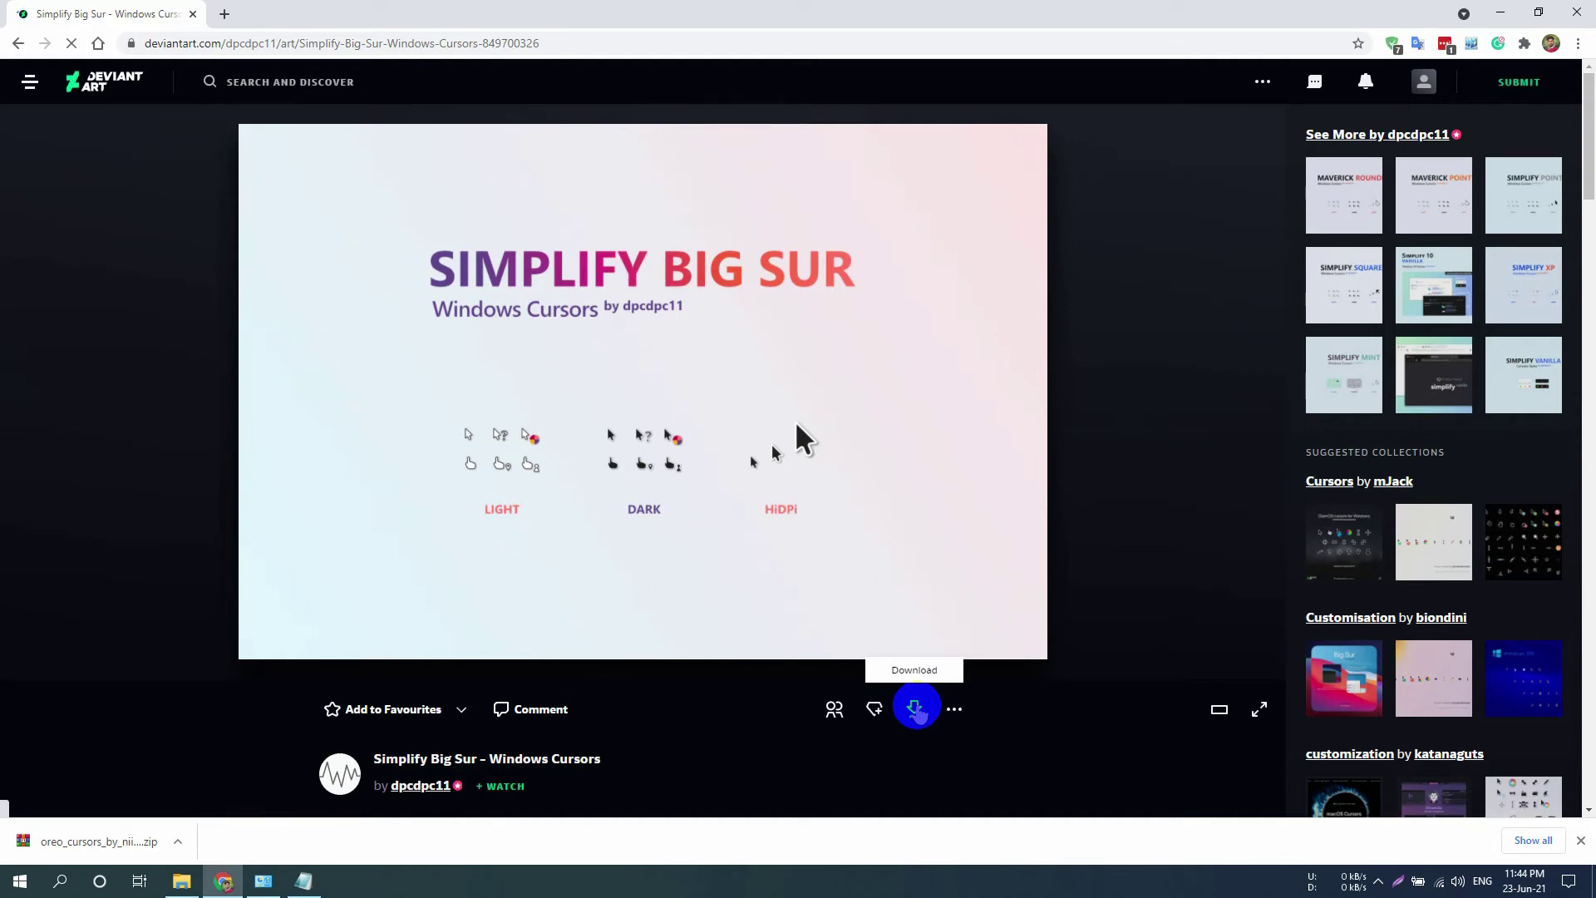
- Download the Simplify Big Sur cursor pack and show the 1.33 MB zip in its folder
left_click(916, 709)
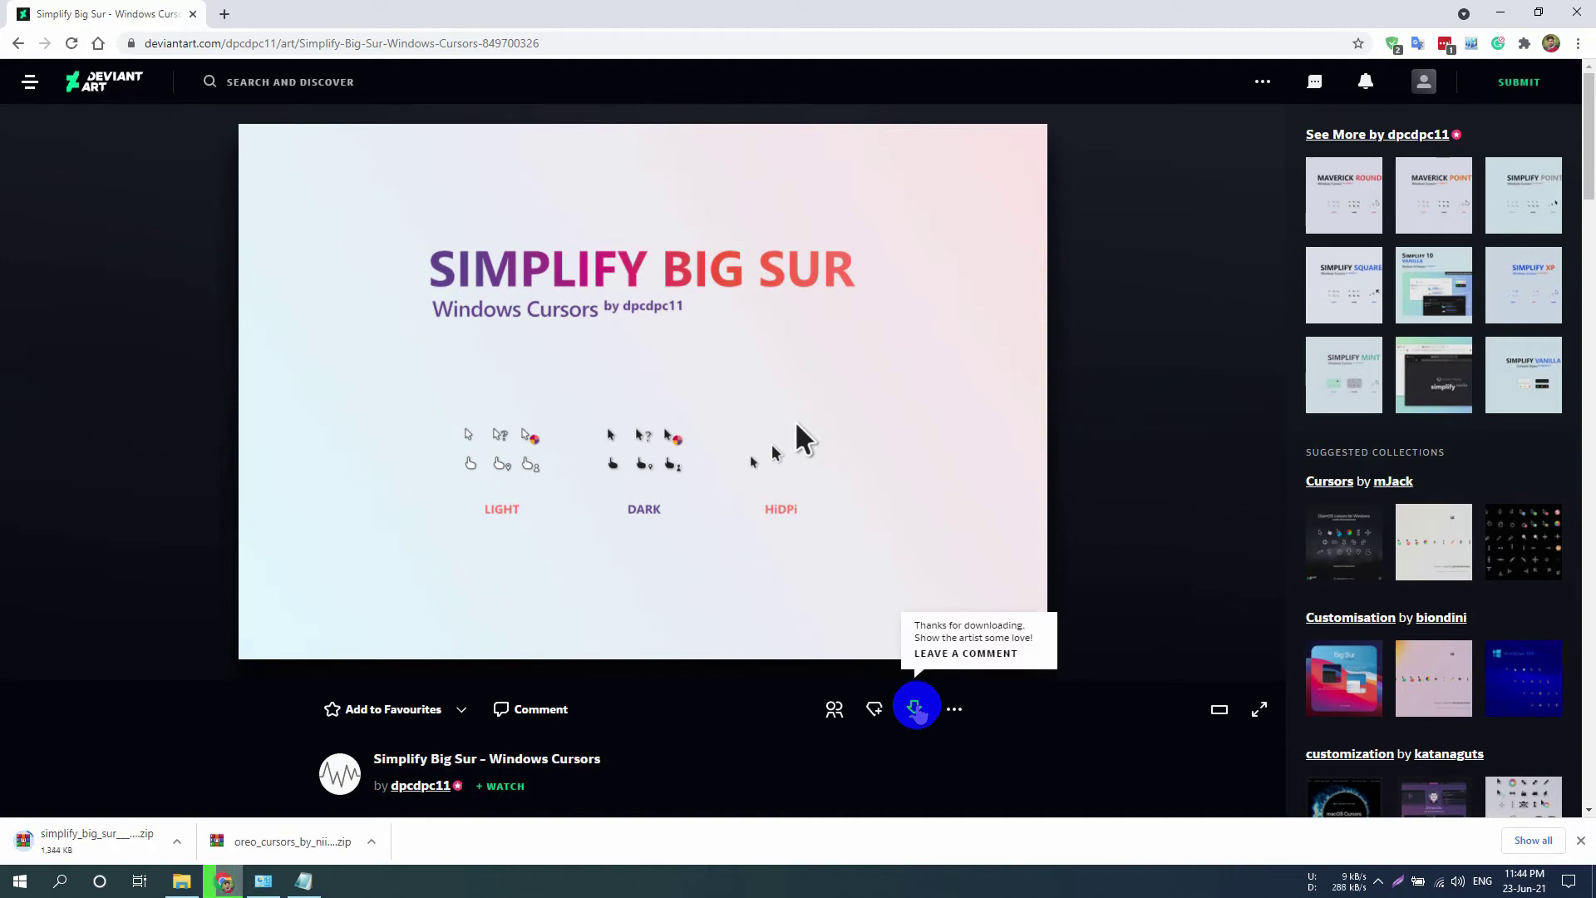
left_click(177, 842)
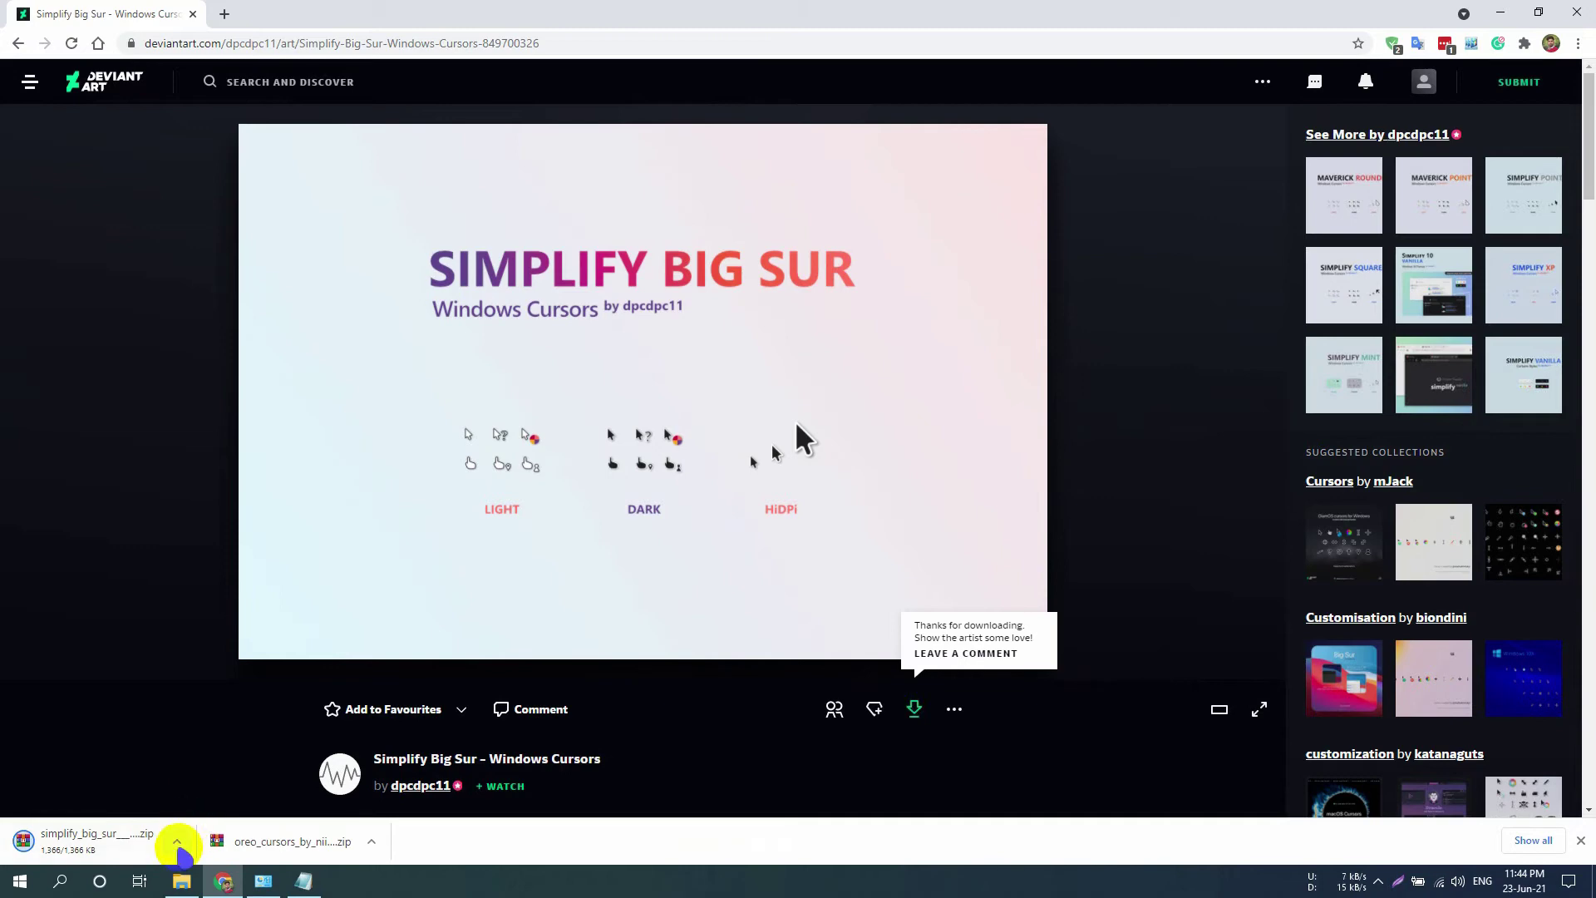
left_click(241, 786)
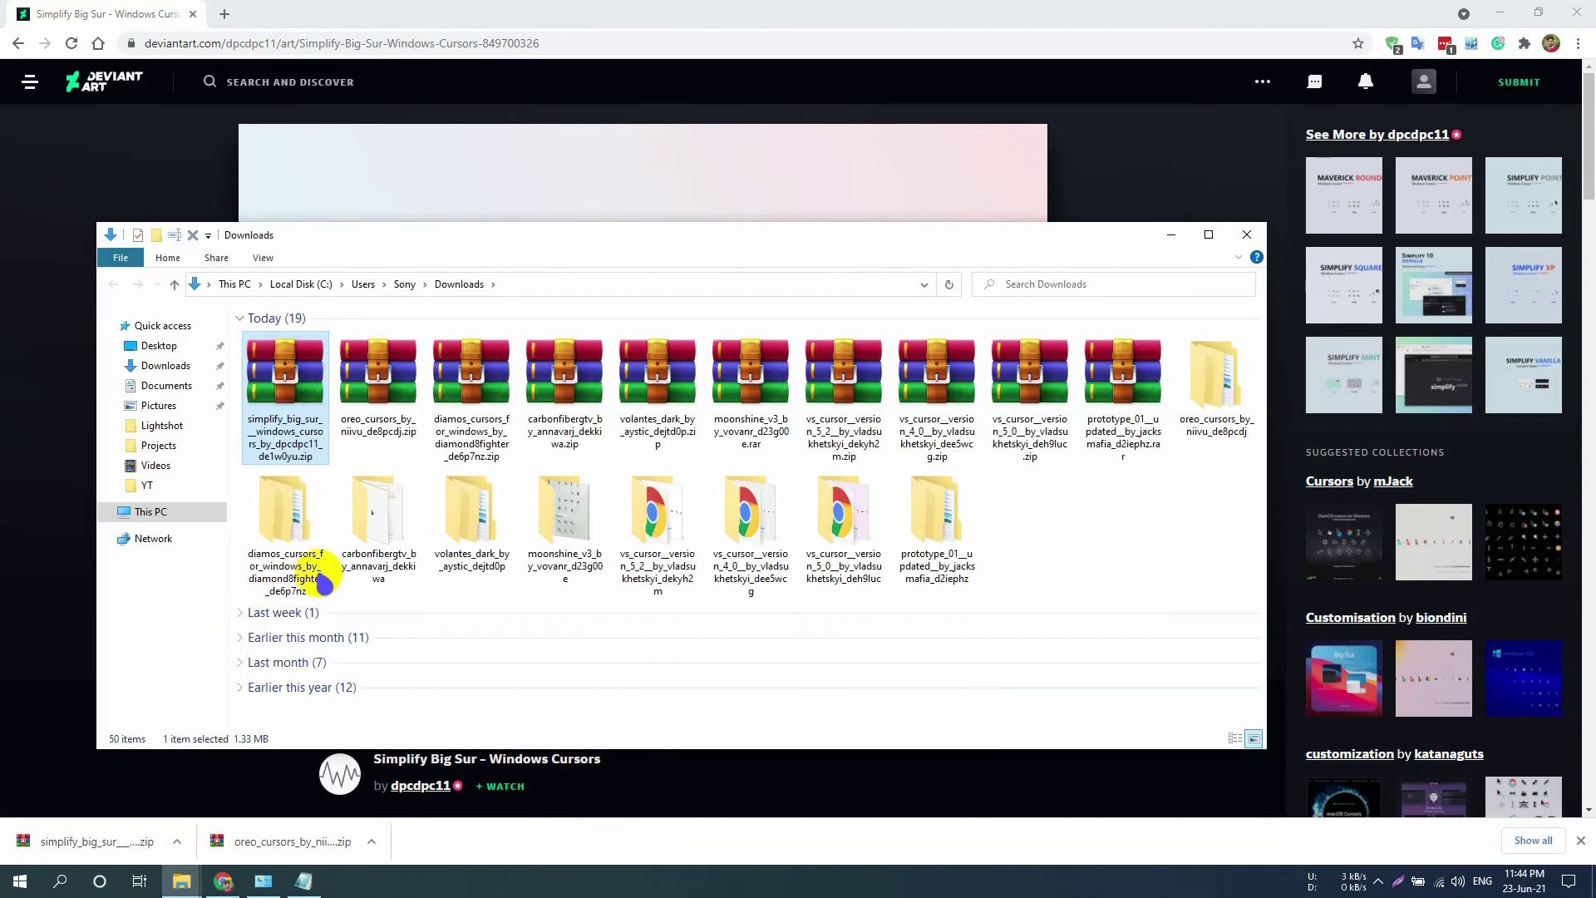
- Extract the Simplify Big Sur zip into its own simplify_big_sur folder and open it
right_click(299, 397)
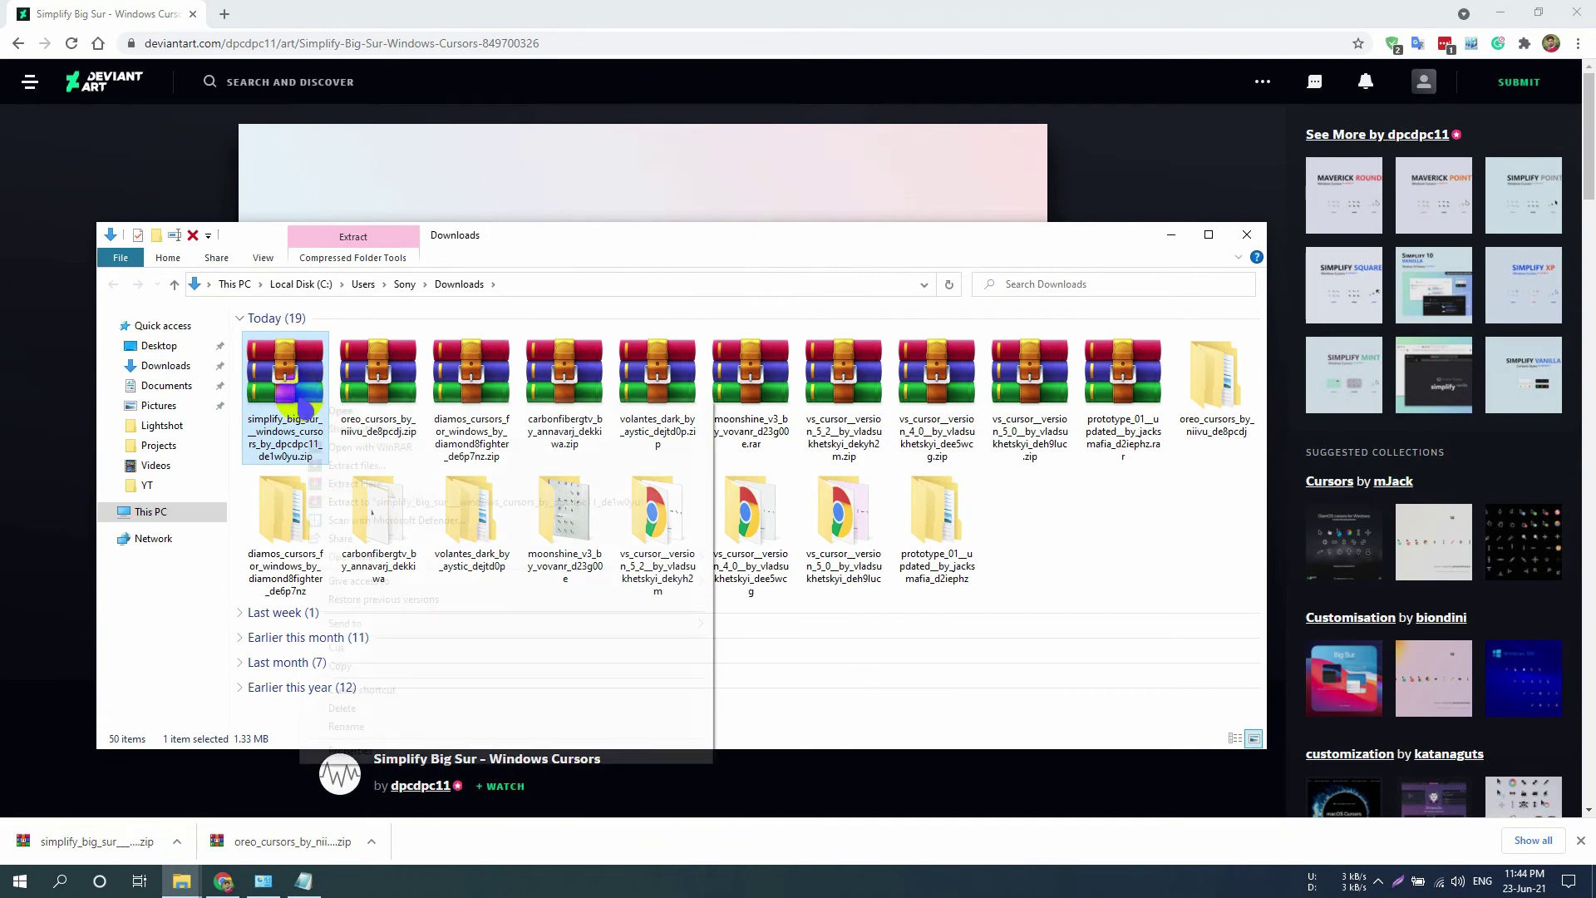
left_click(391, 502)
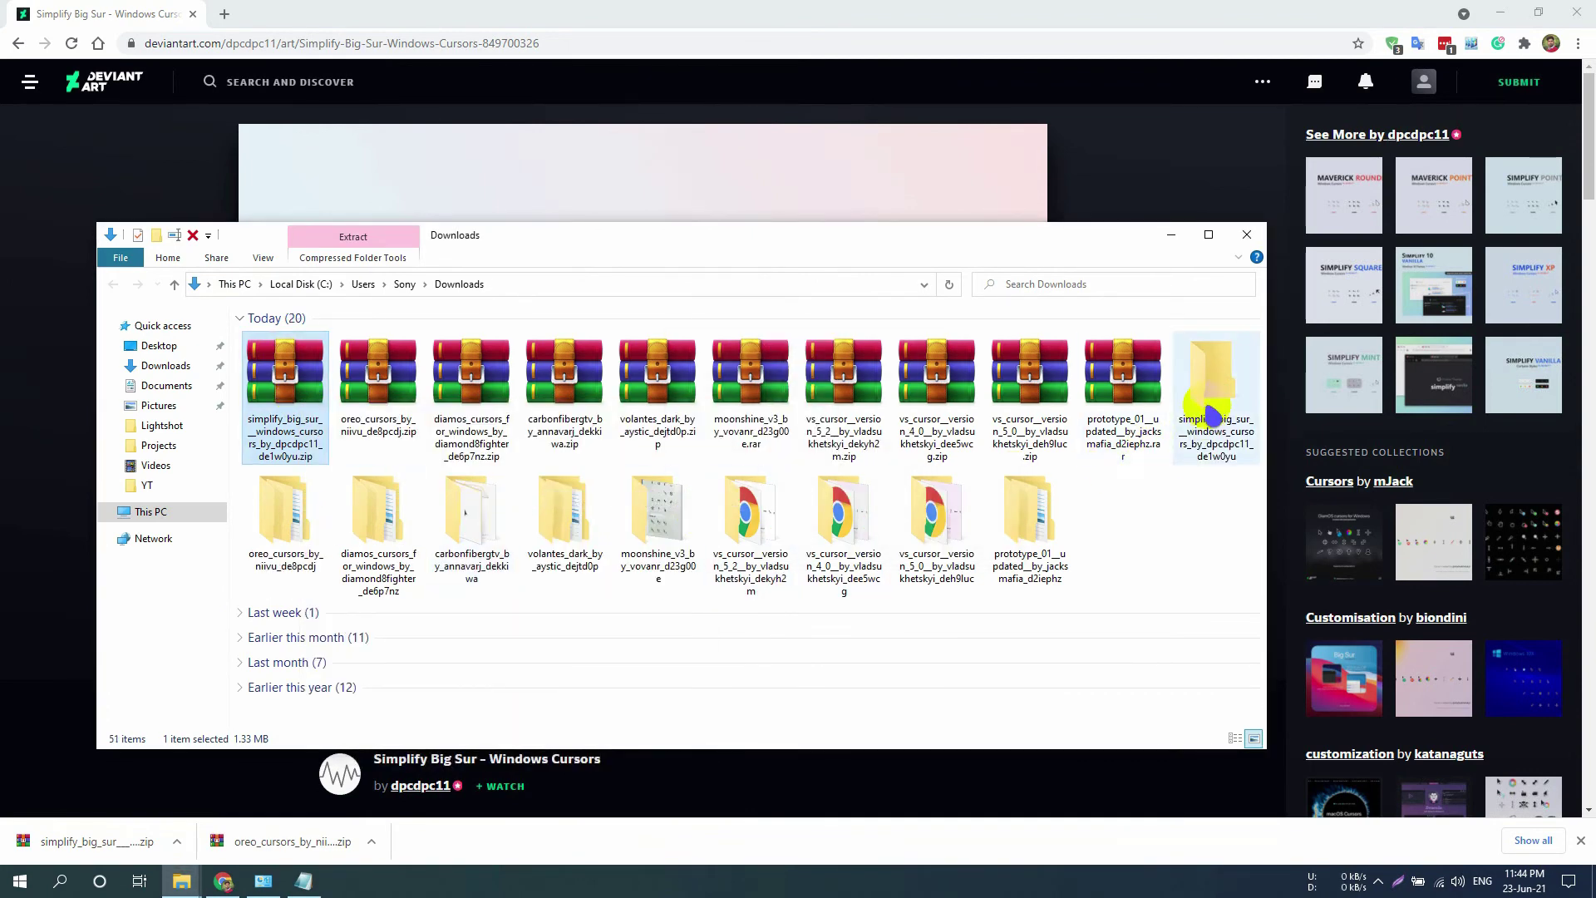
double_click(1210, 407)
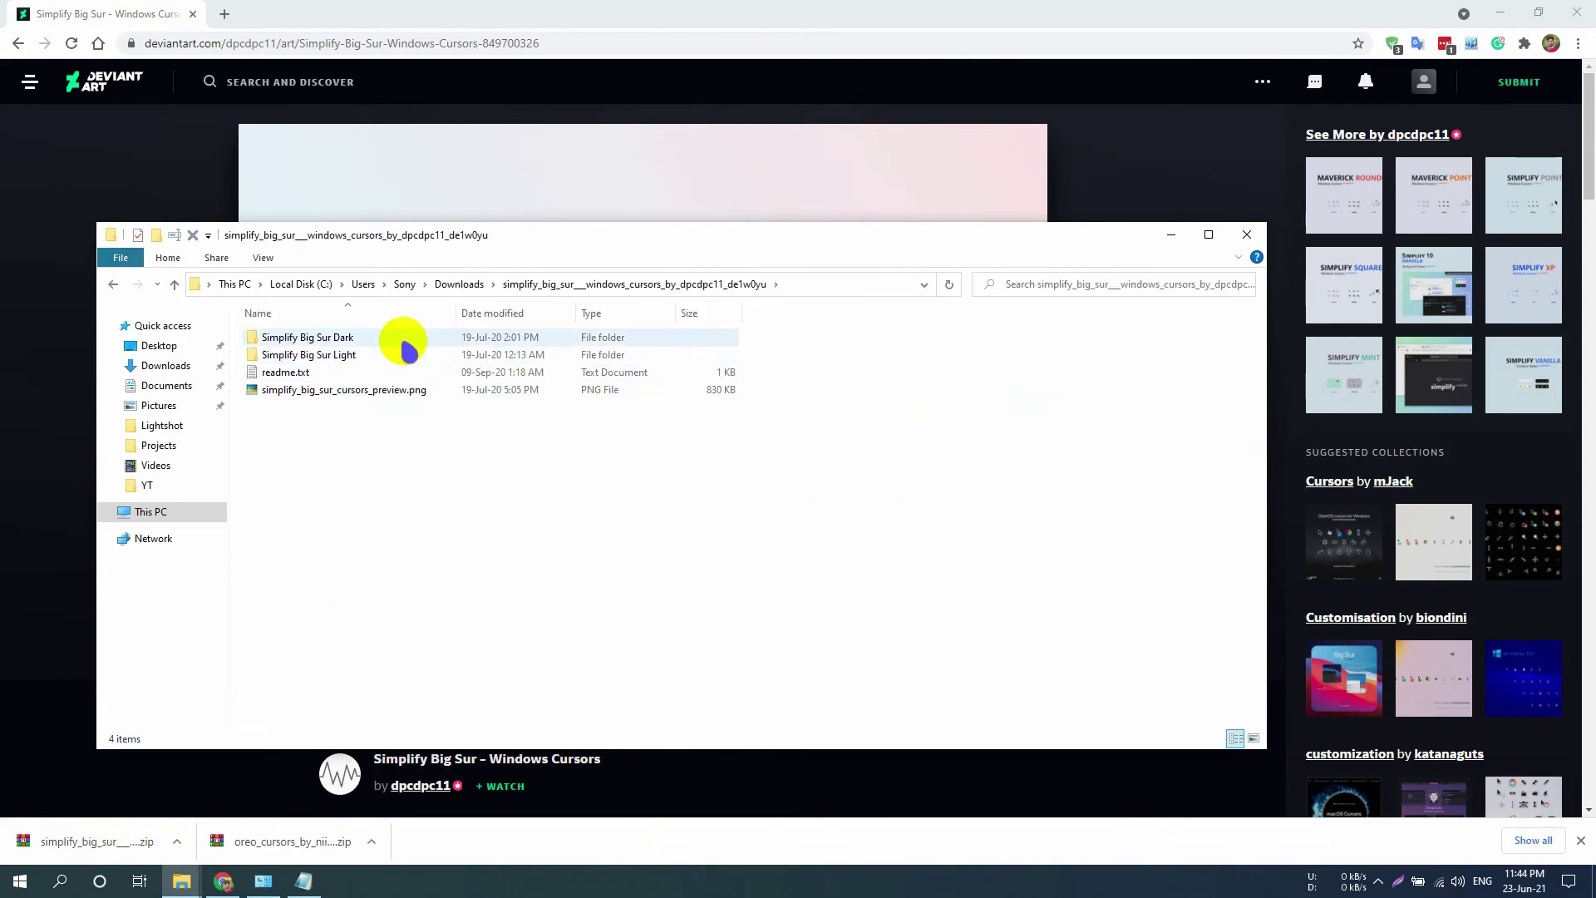
- Install _install.inf from the Simplify Big Sur Dark folder
double_click(403, 339)
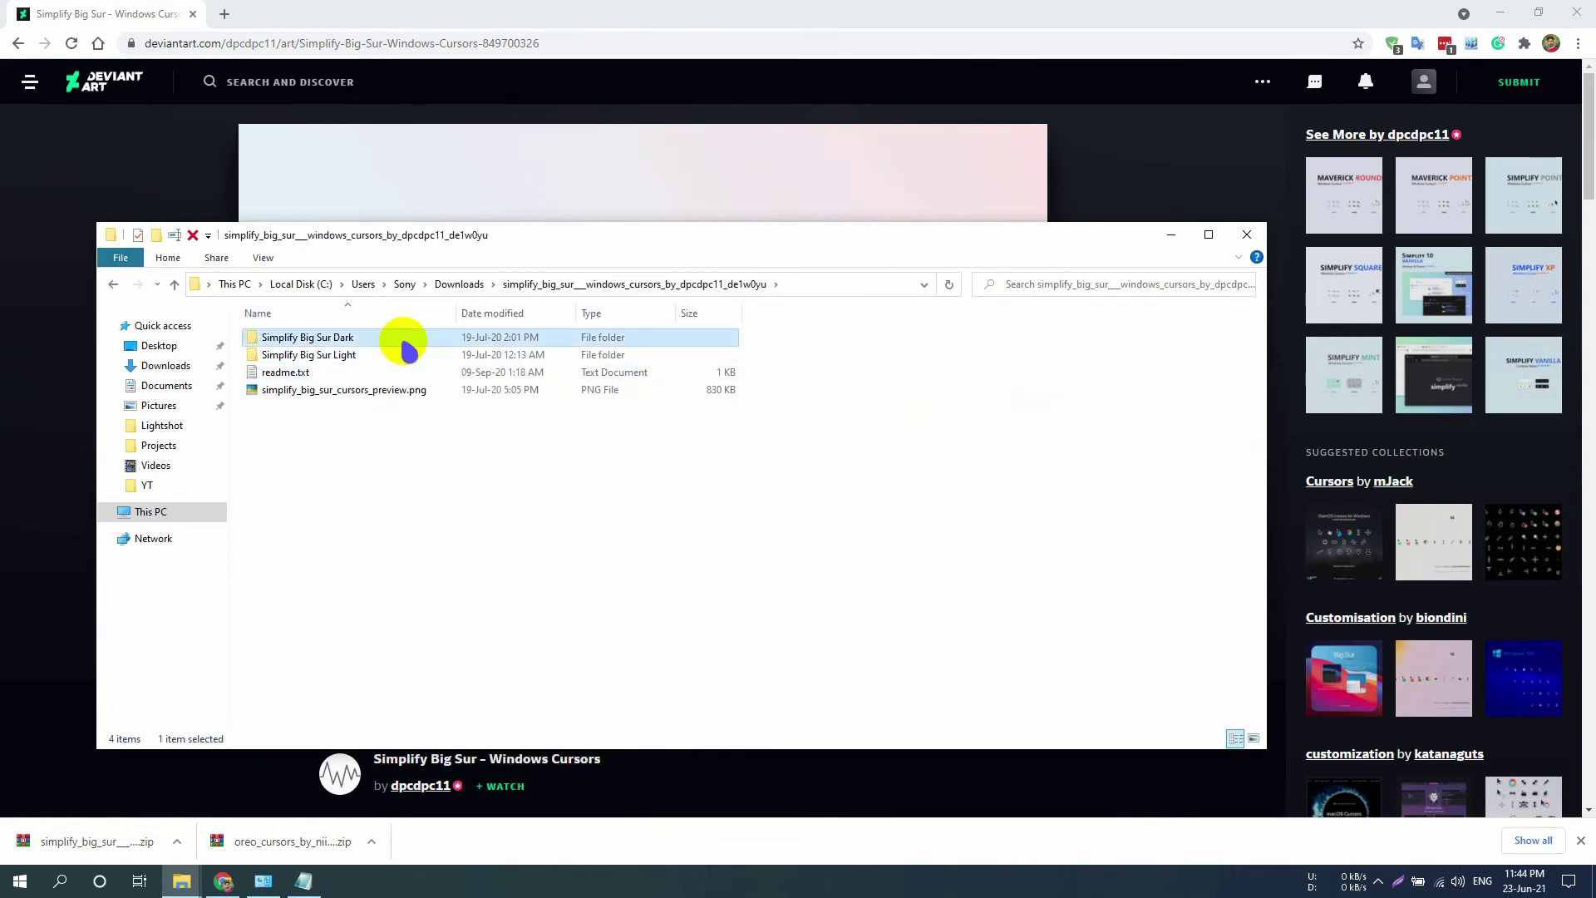
right_click(404, 343)
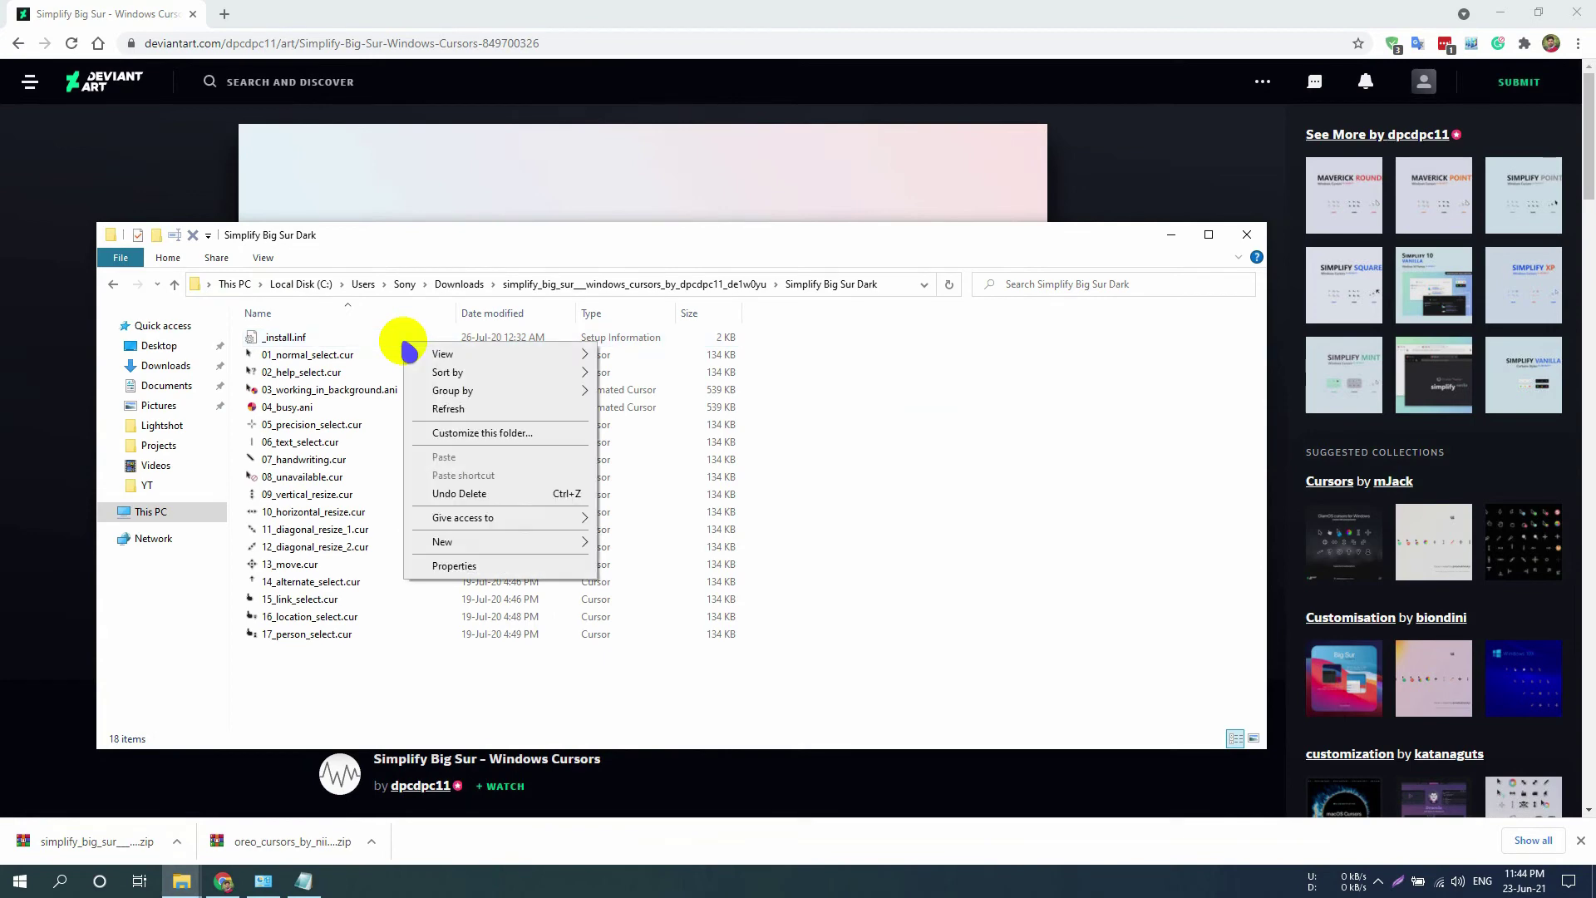
left_click(335, 339)
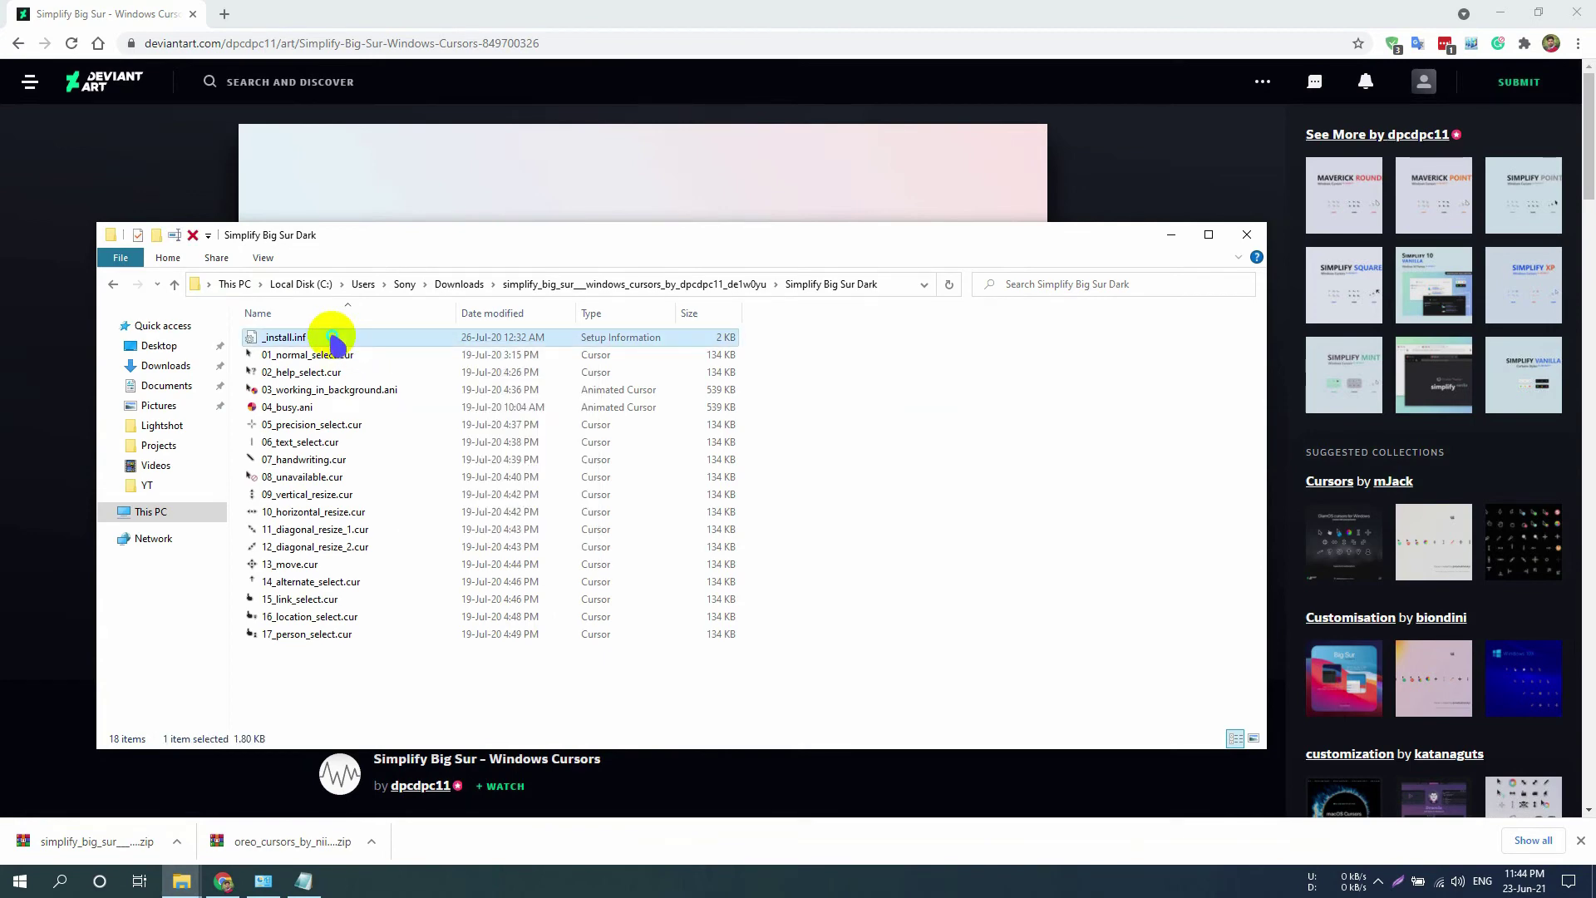
right_click(332, 334)
left_click(374, 385)
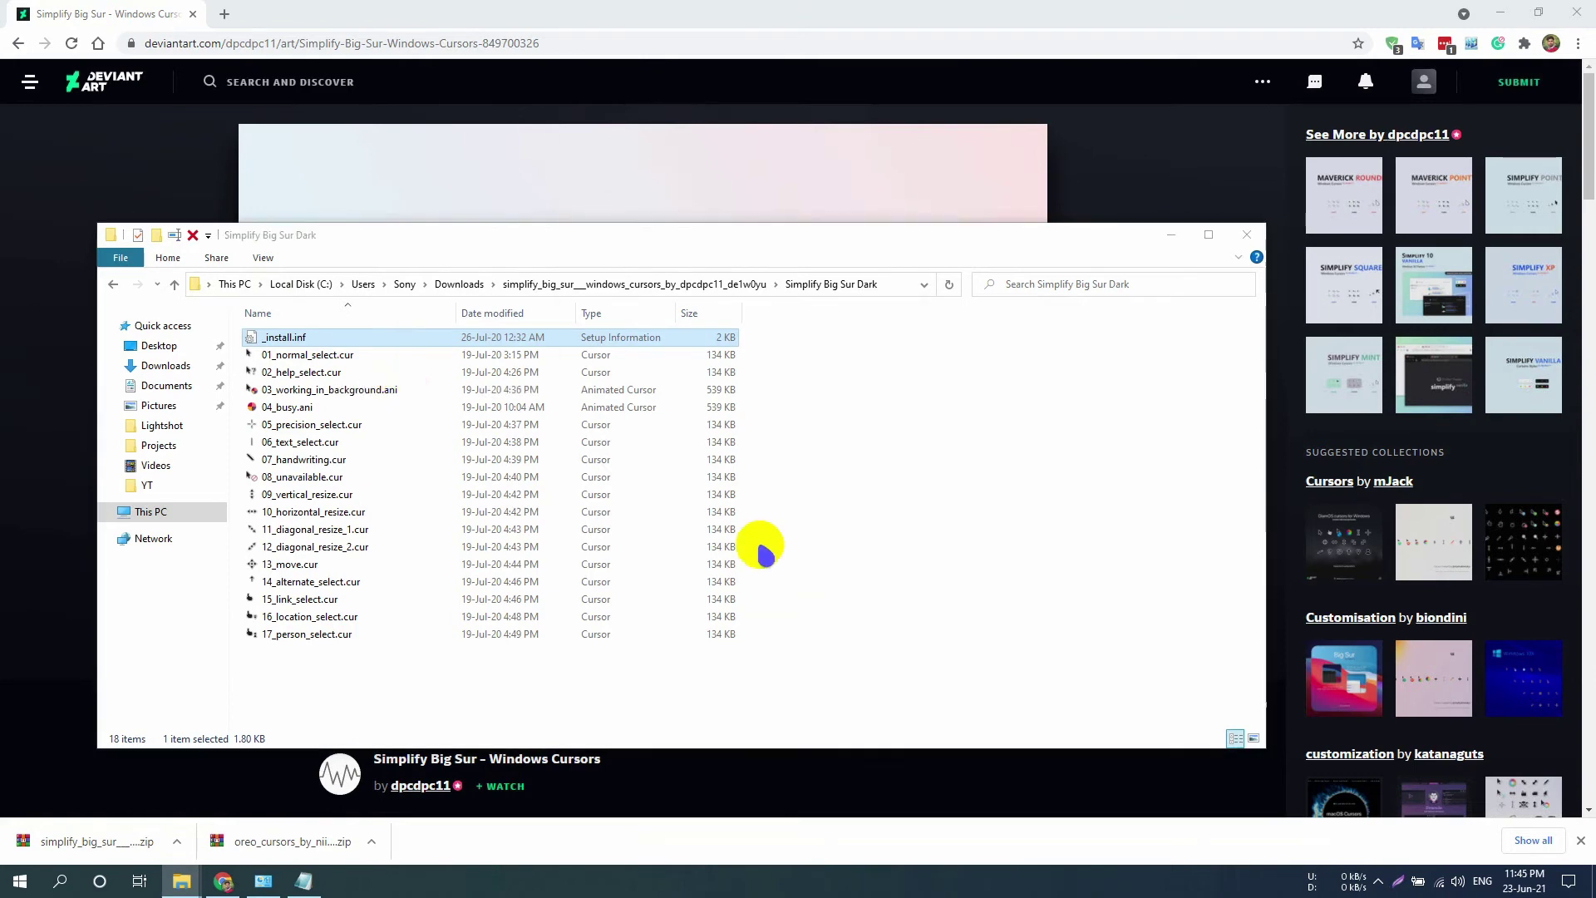
left_click(265, 881)
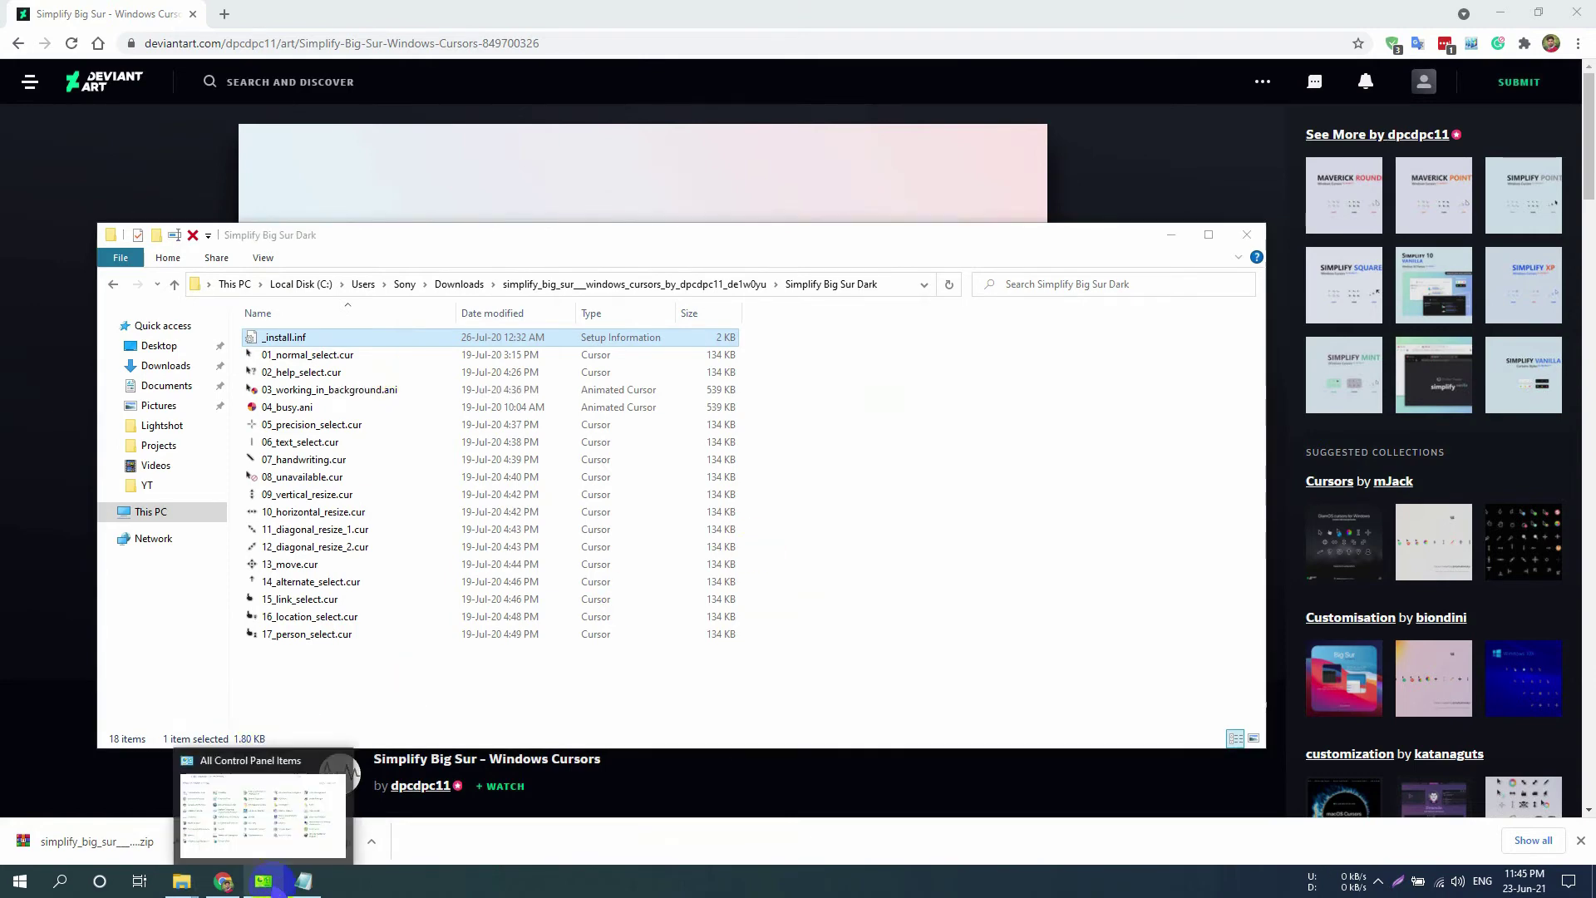
- Apply Simplify Big Sur Dark as the pointer scheme in Mouse Properties and confirm the replacement
left_click(266, 881)
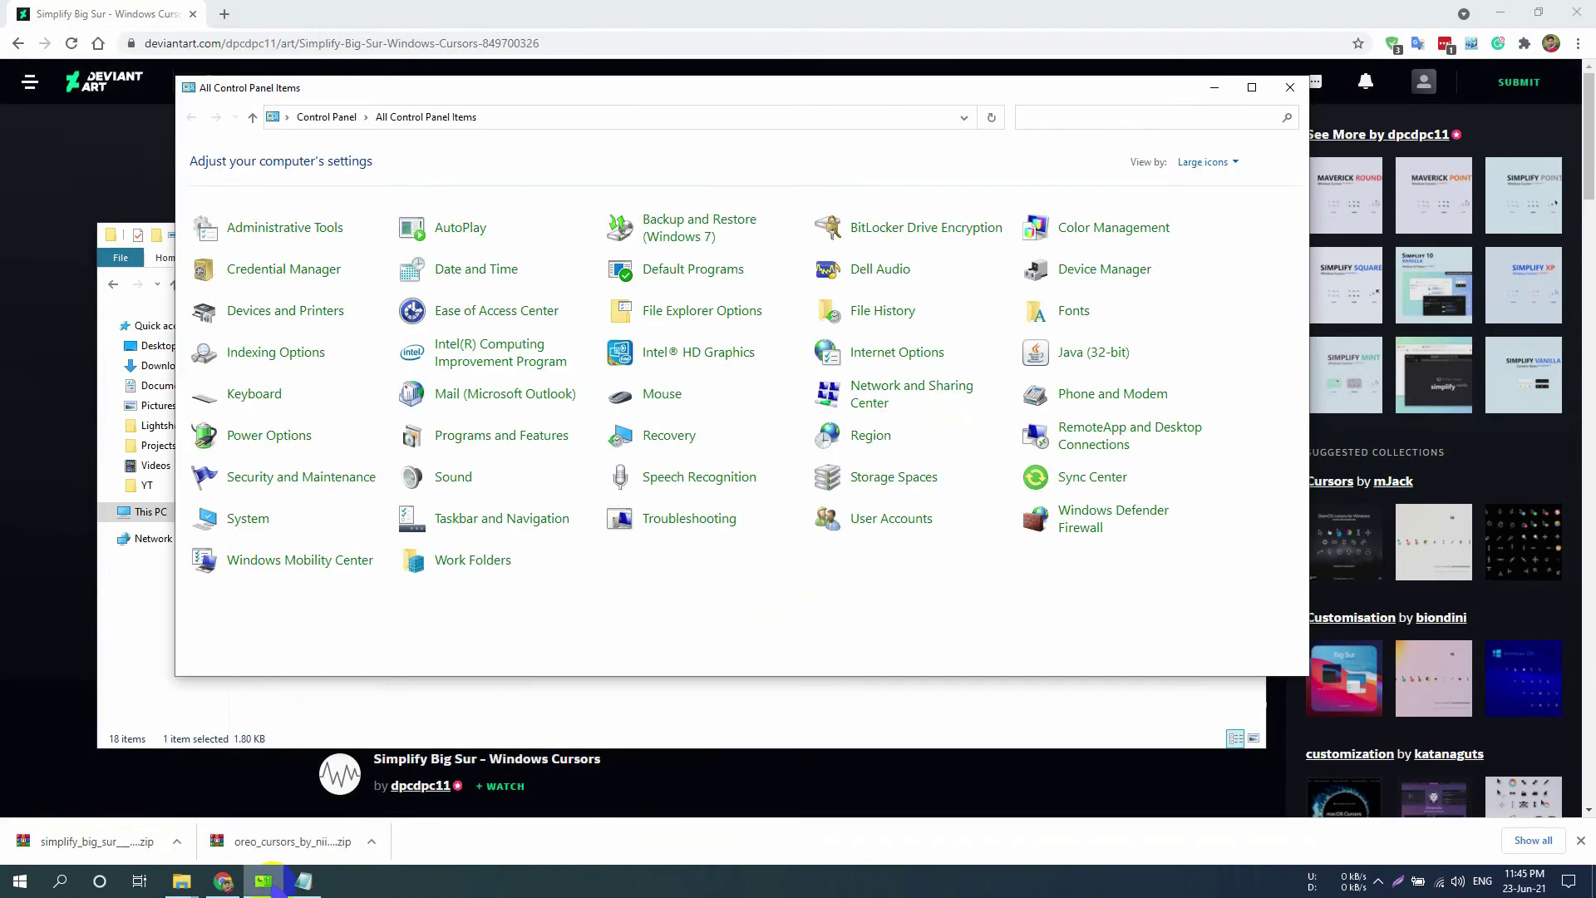
left_click(664, 398)
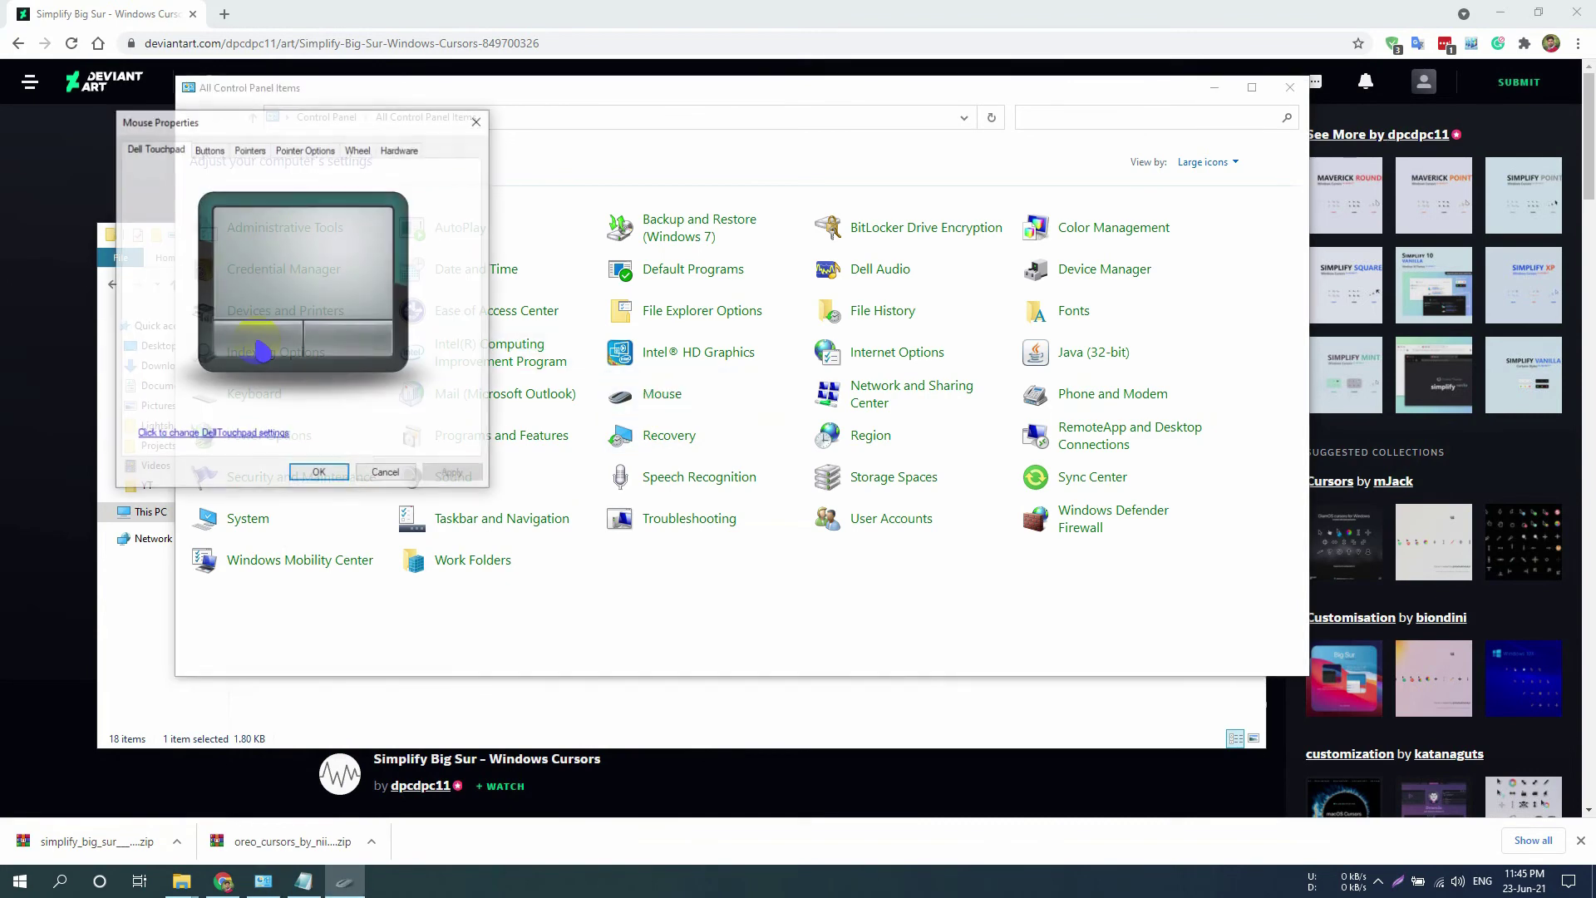
left_click(249, 149)
left_click(246, 197)
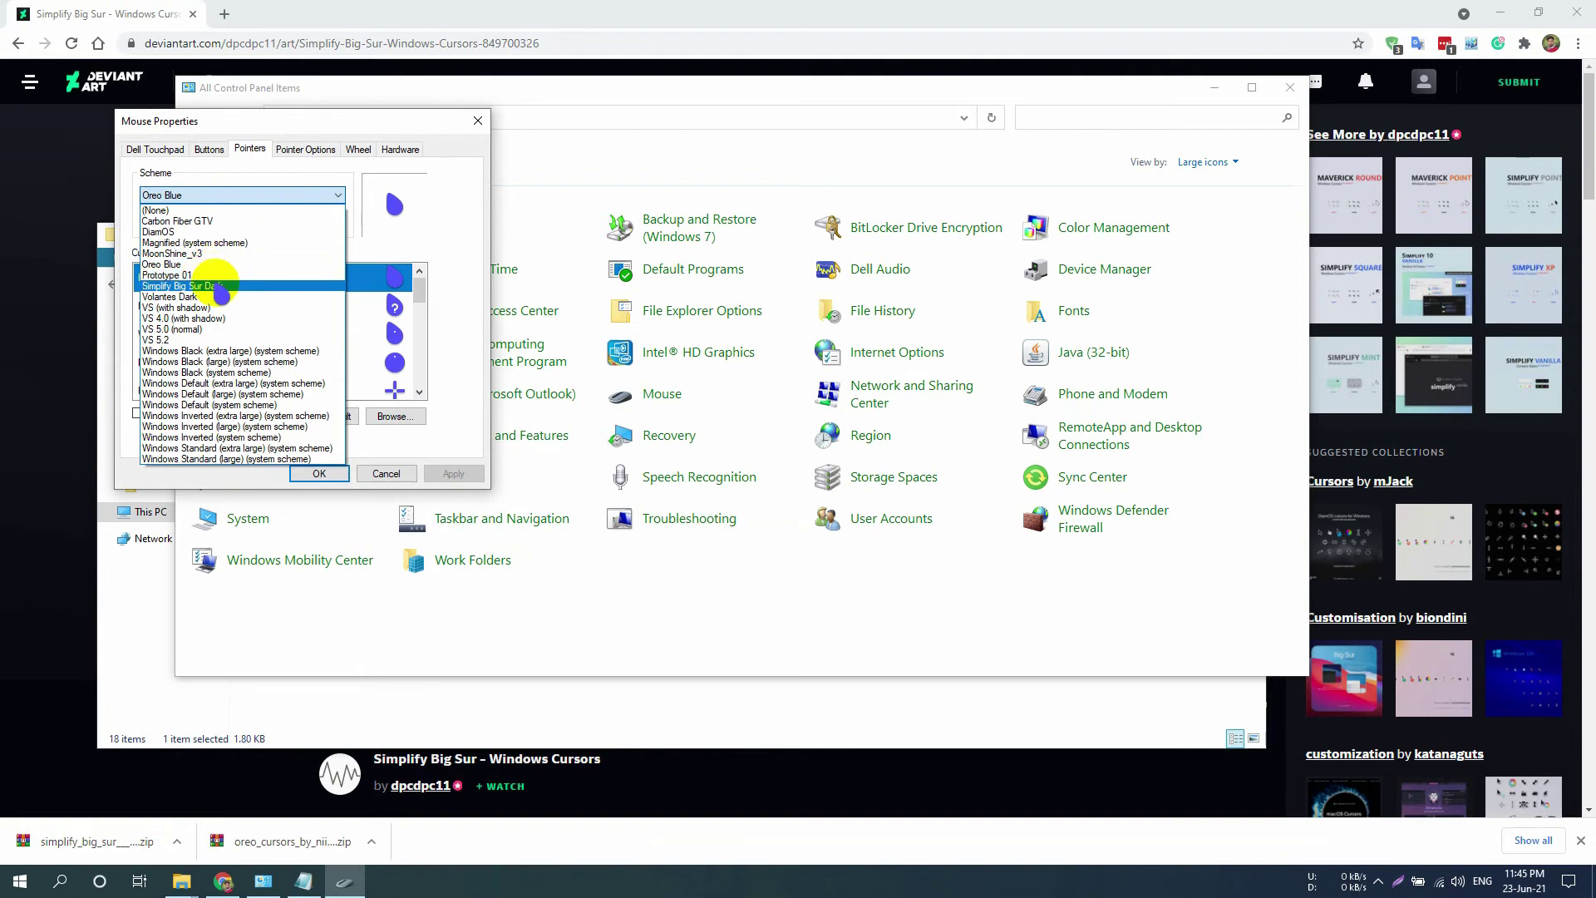
left_click(208, 285)
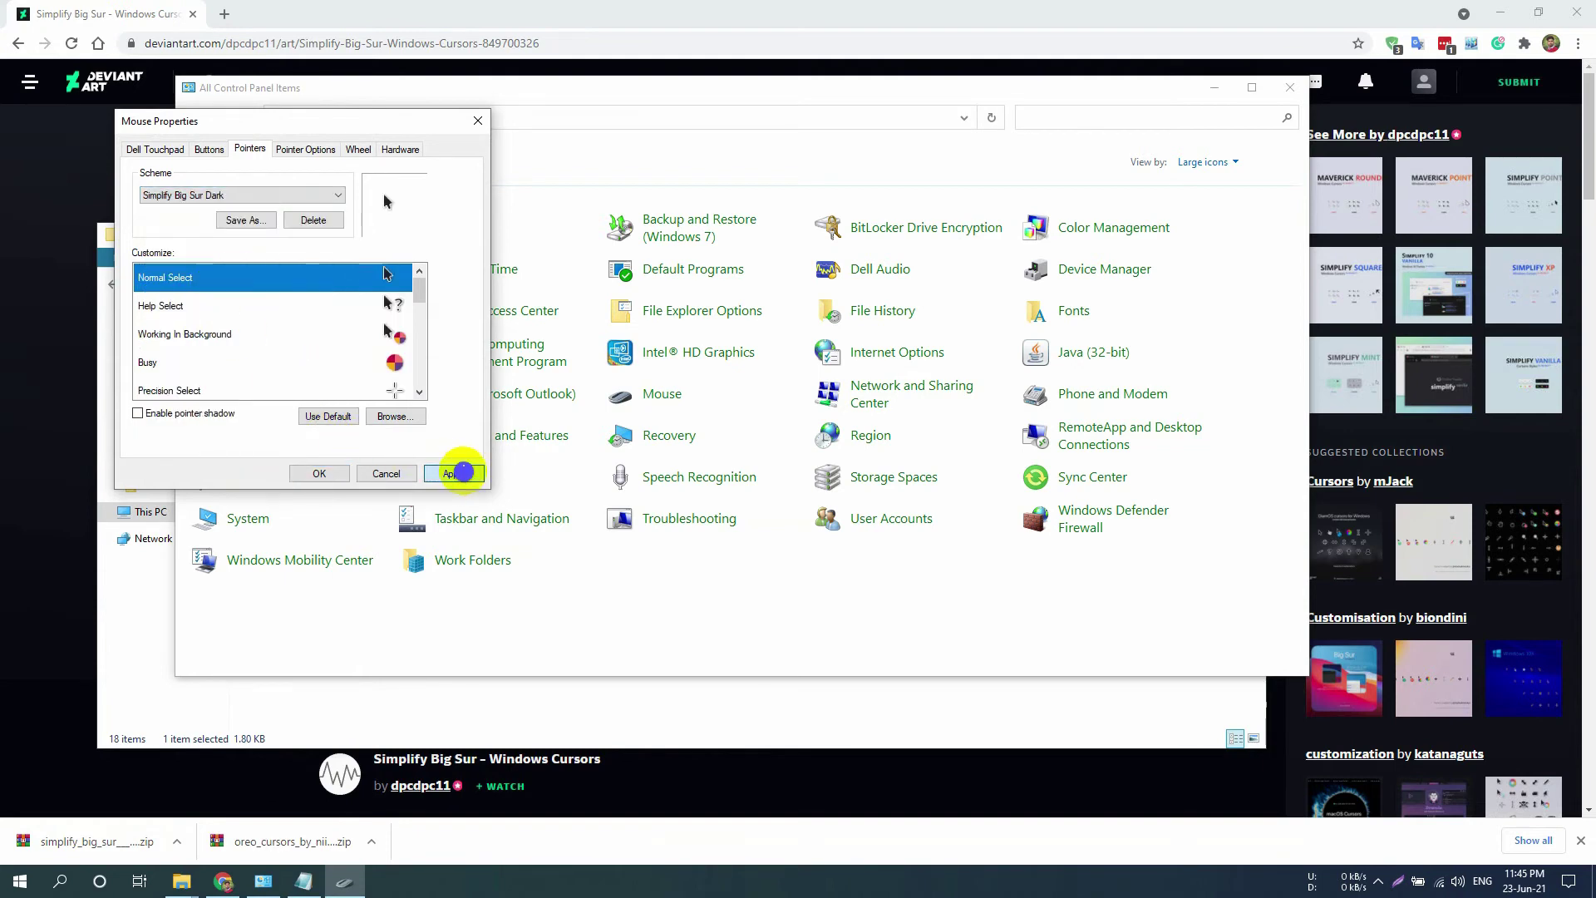
left_click(454, 473)
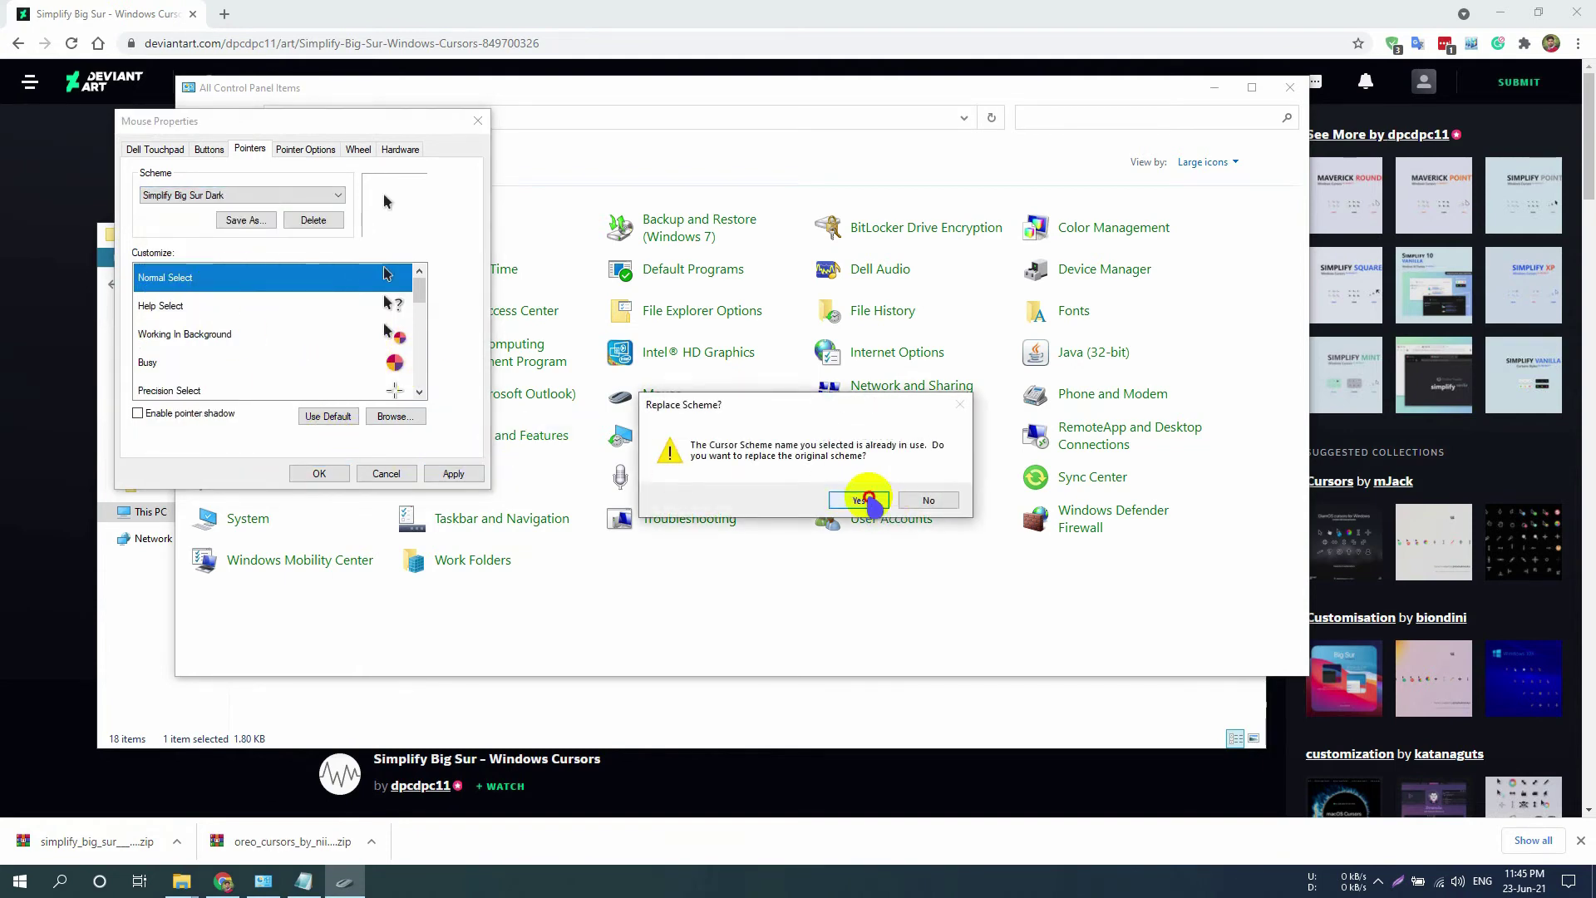
left_click(861, 499)
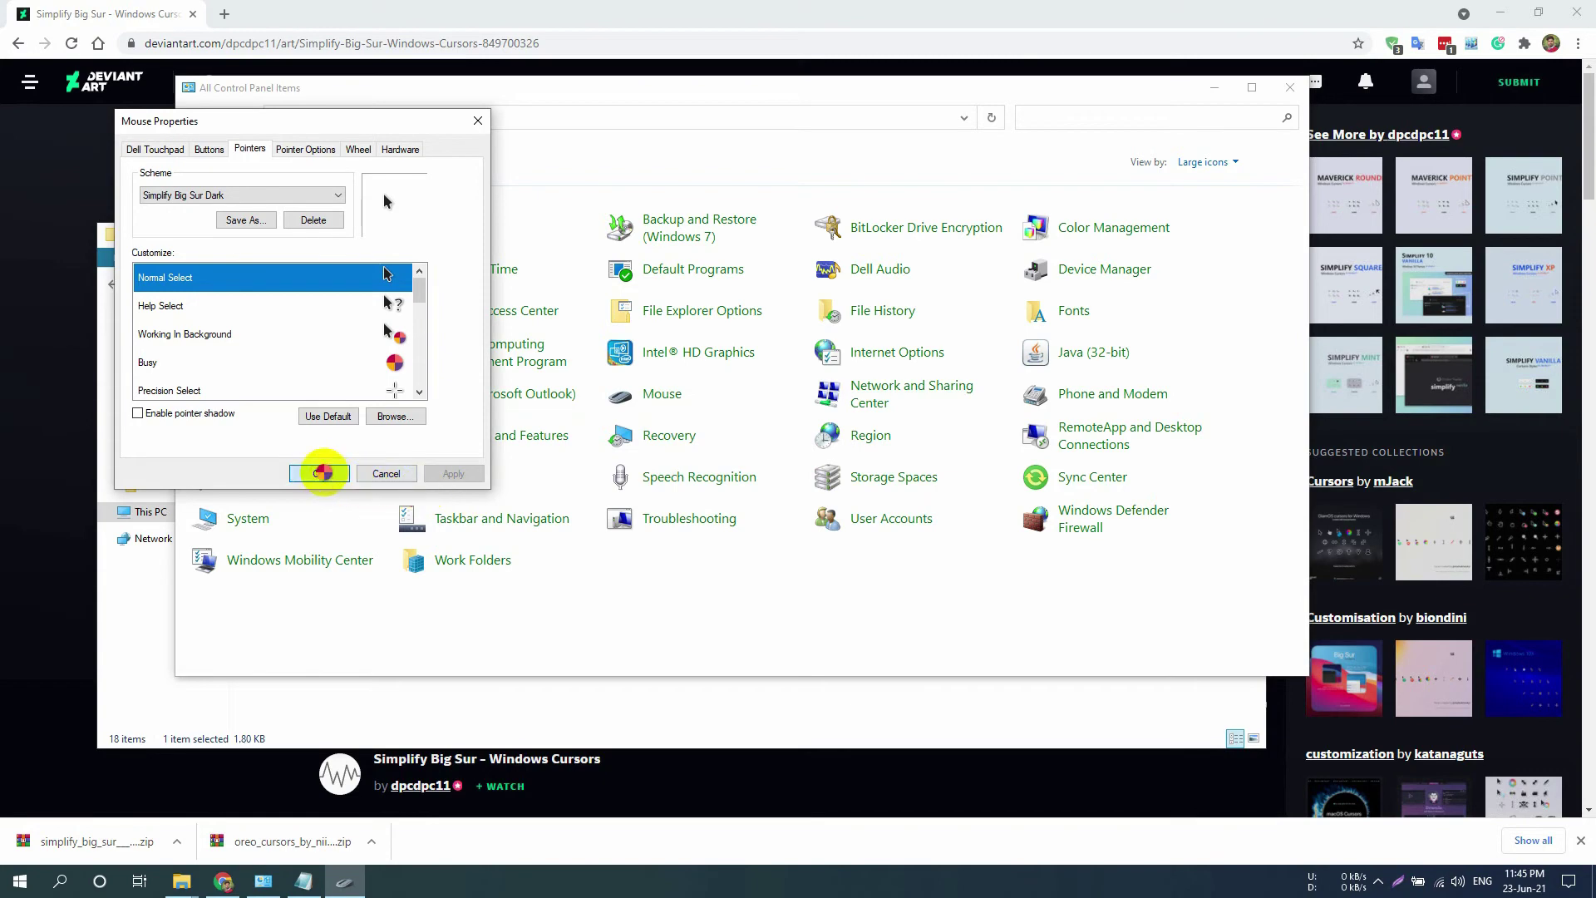
left_click(323, 473)
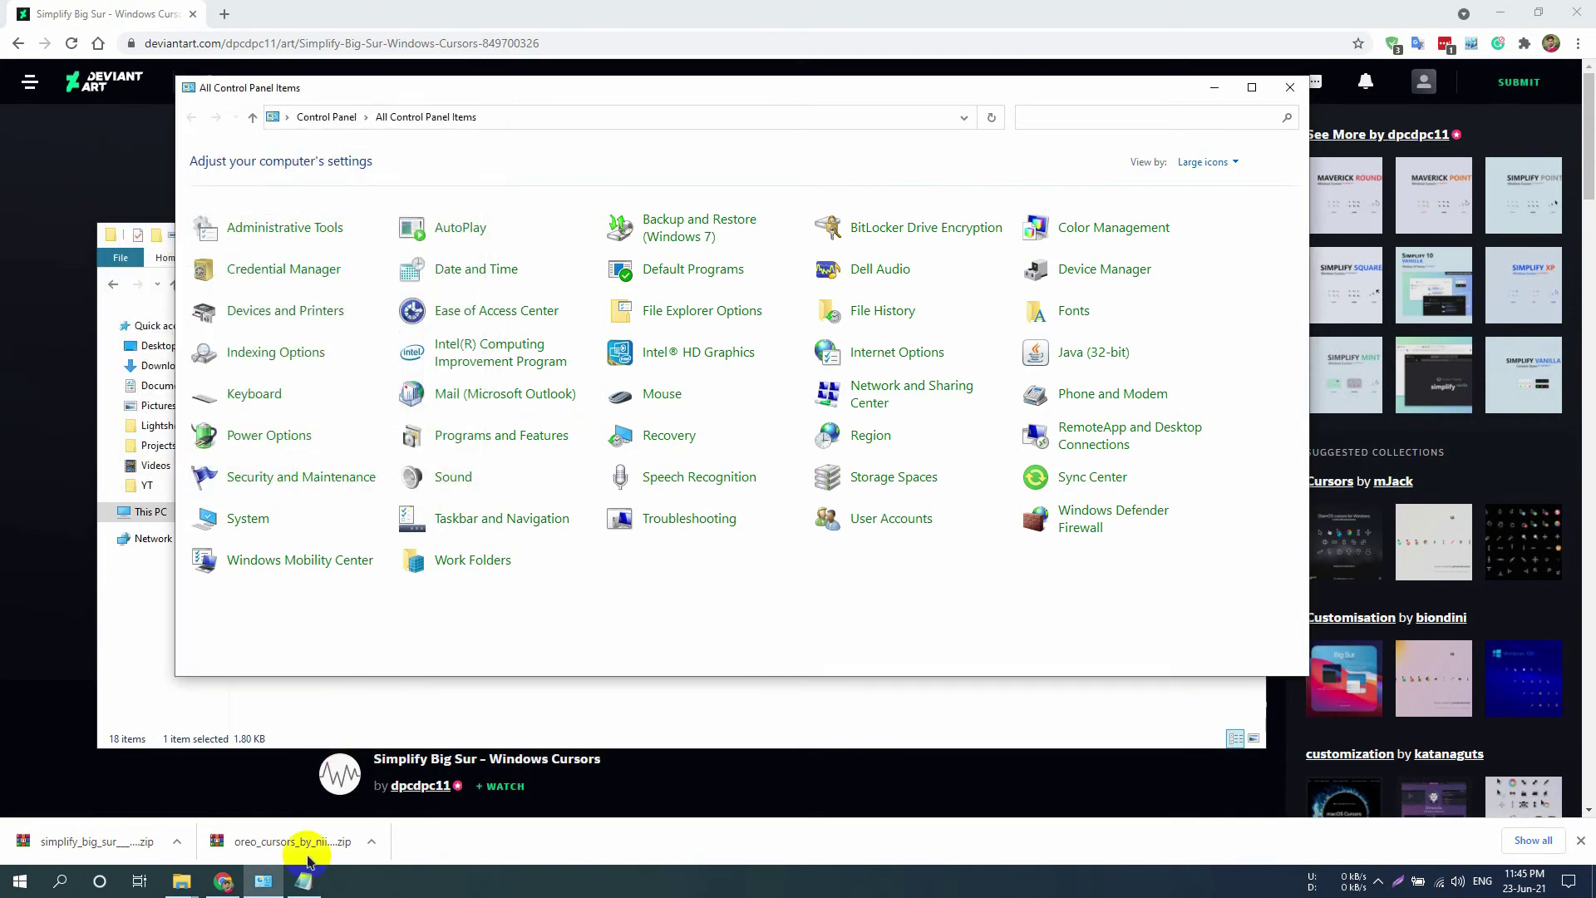
- Copy the Bibata CursPack link from Notepad and load it in Chrome
left_click(304, 881)
left_click(1329, 519)
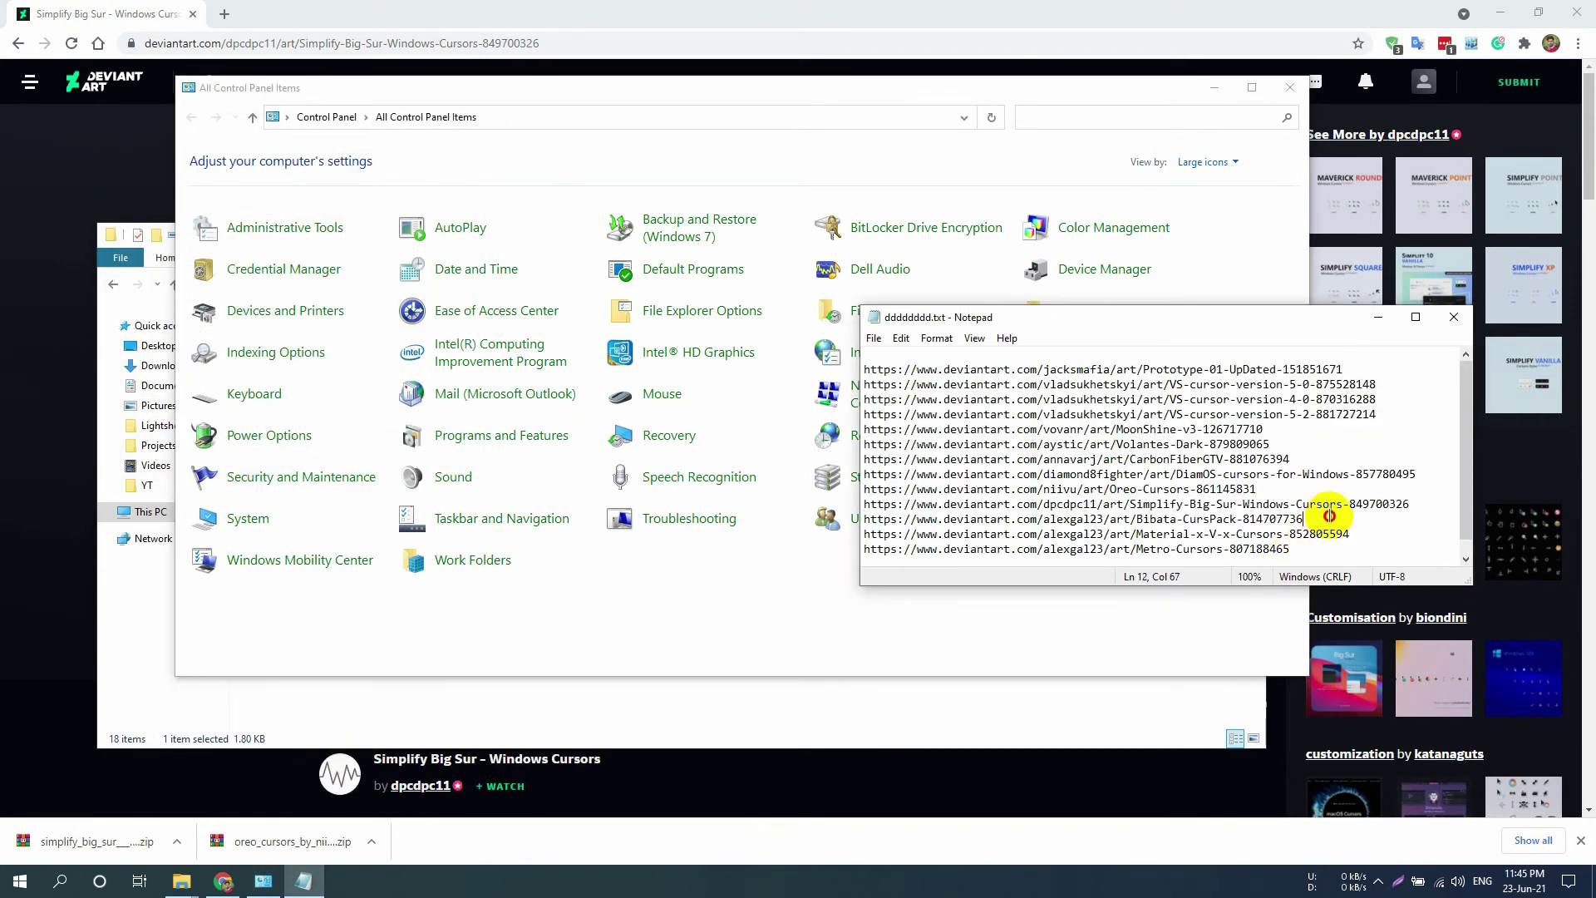
left_click_drag(1430, 517, 1428, 508)
key("ctrl+c")
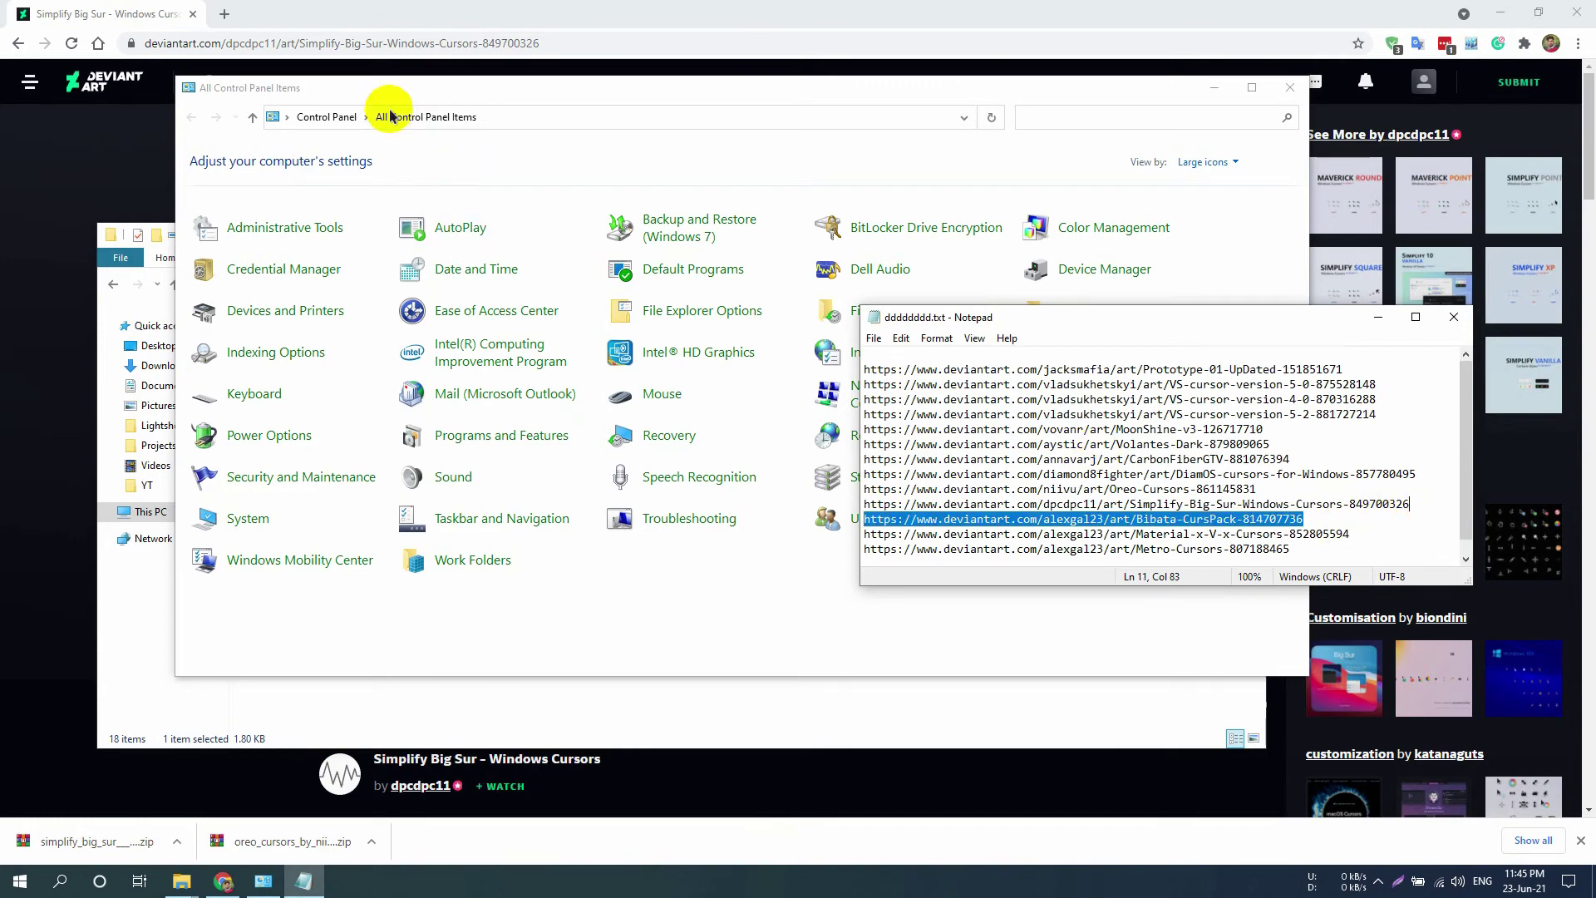
left_click(391, 40)
key("ctrl+v")
key("Return")
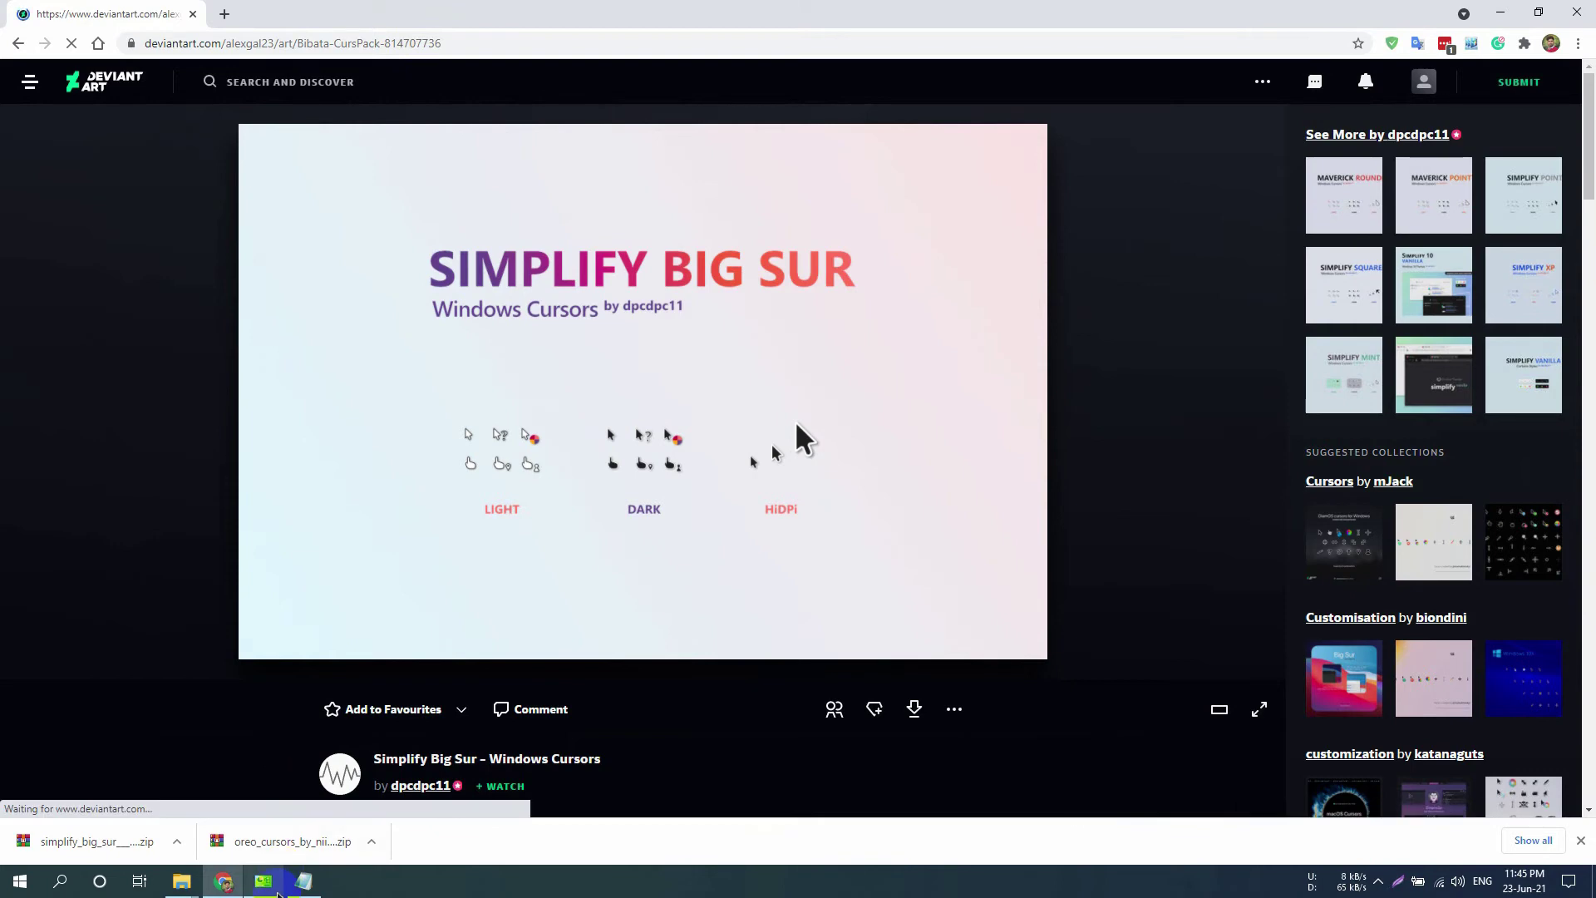
- Check the loaded Bibata CursPack page's title and colourful cursor preview sheet
mouse_move(286, 893)
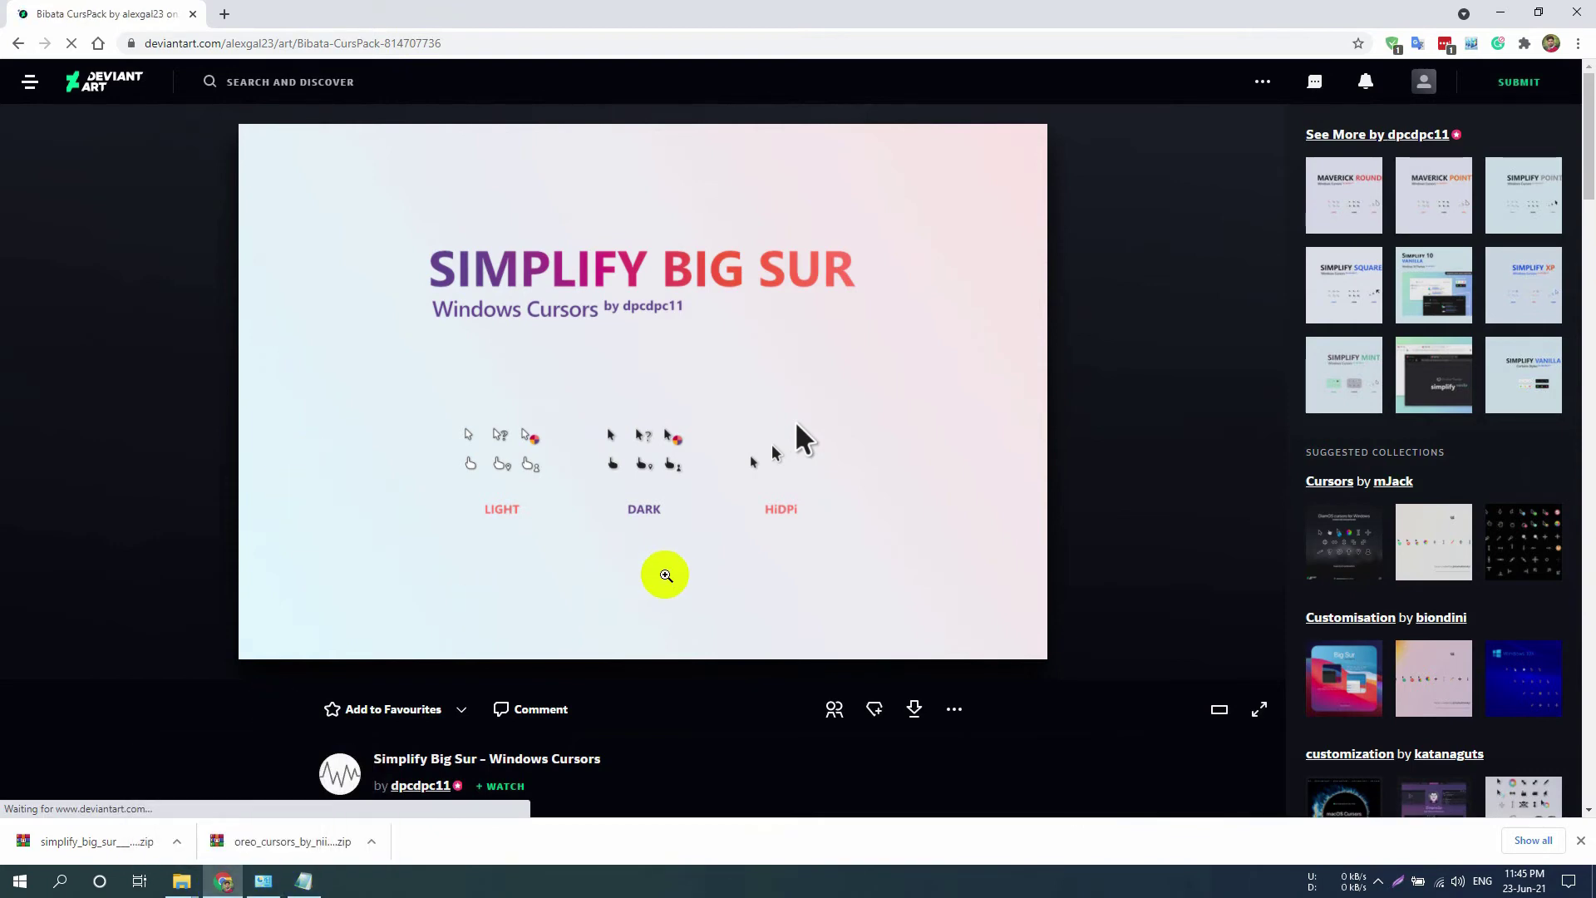
scroll(670, 574, "down", 1)
scroll(670, 570, "up", 1)
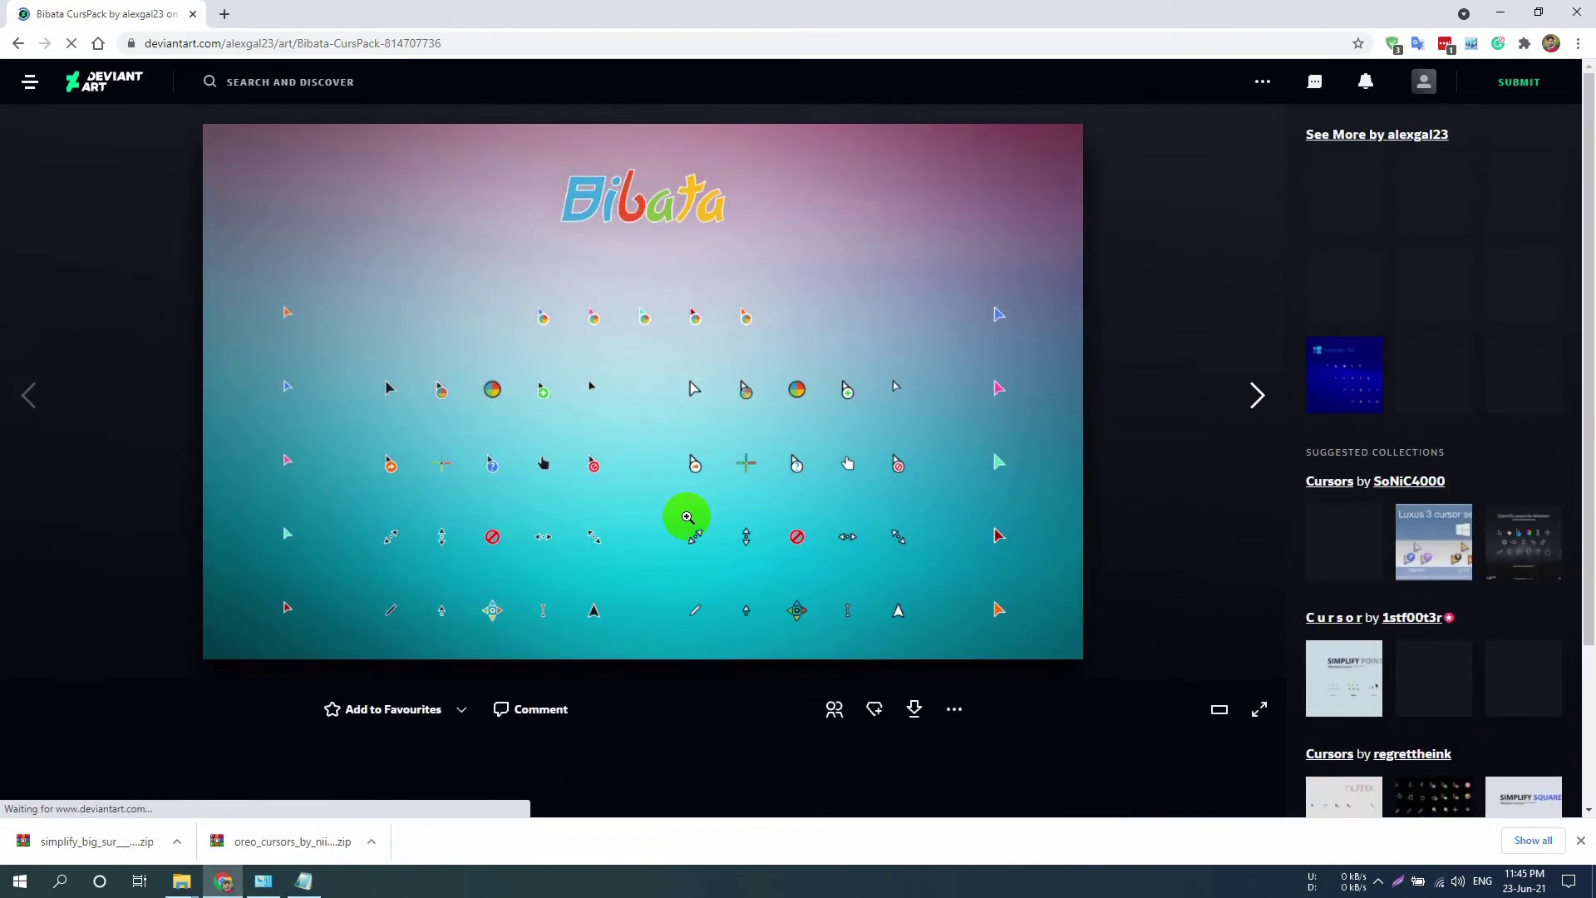
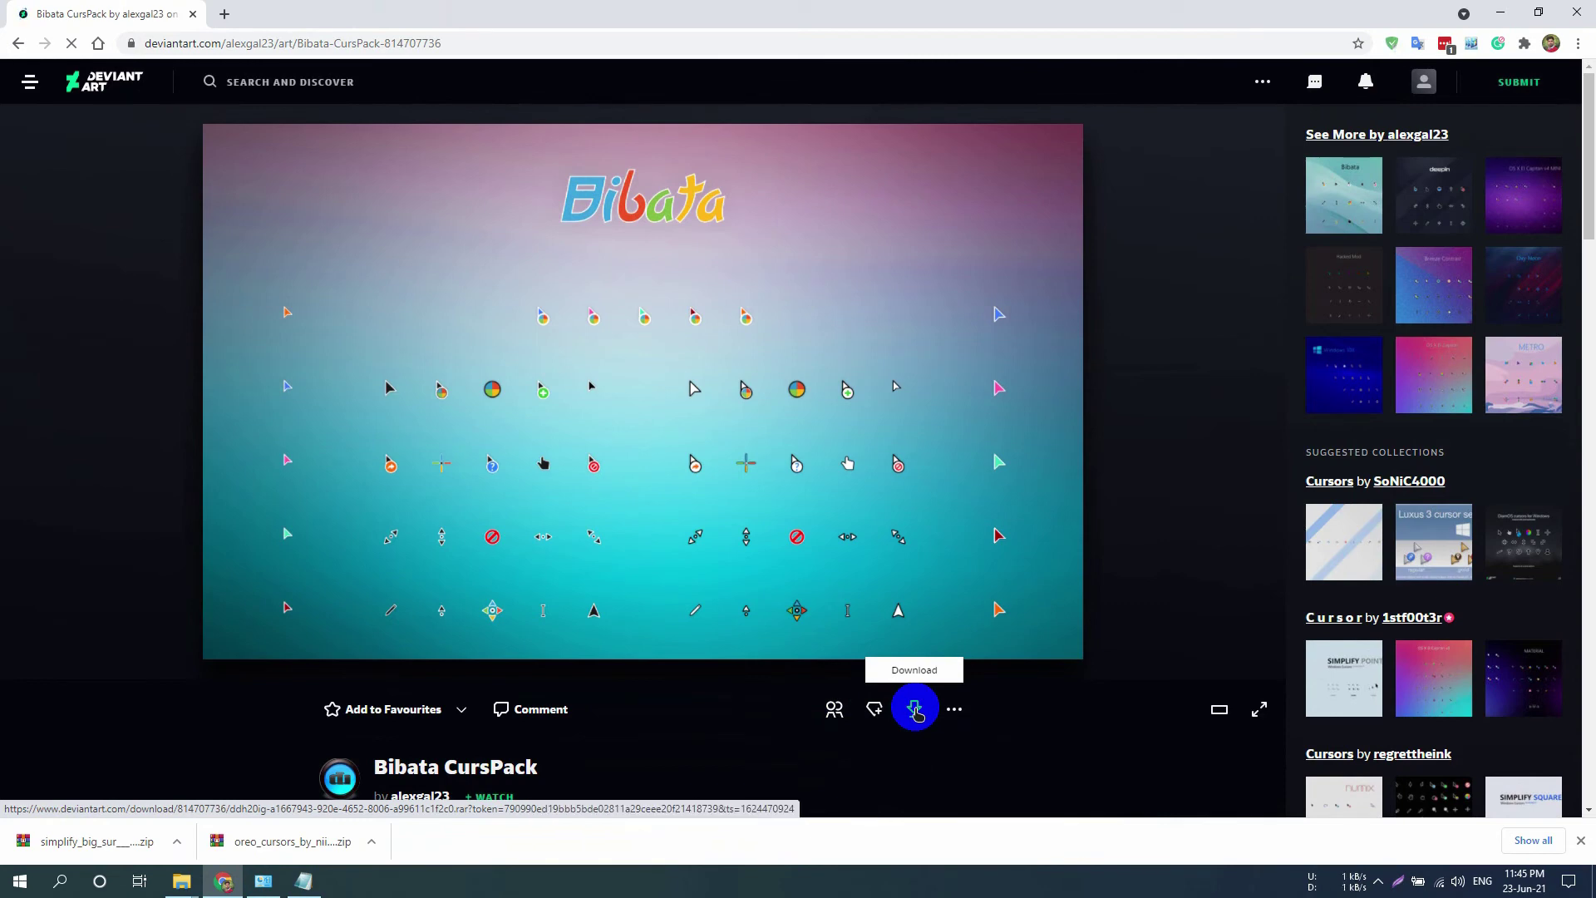
- Download the Bibata CursPack archive and show it in the Downloads folder
left_click(915, 711)
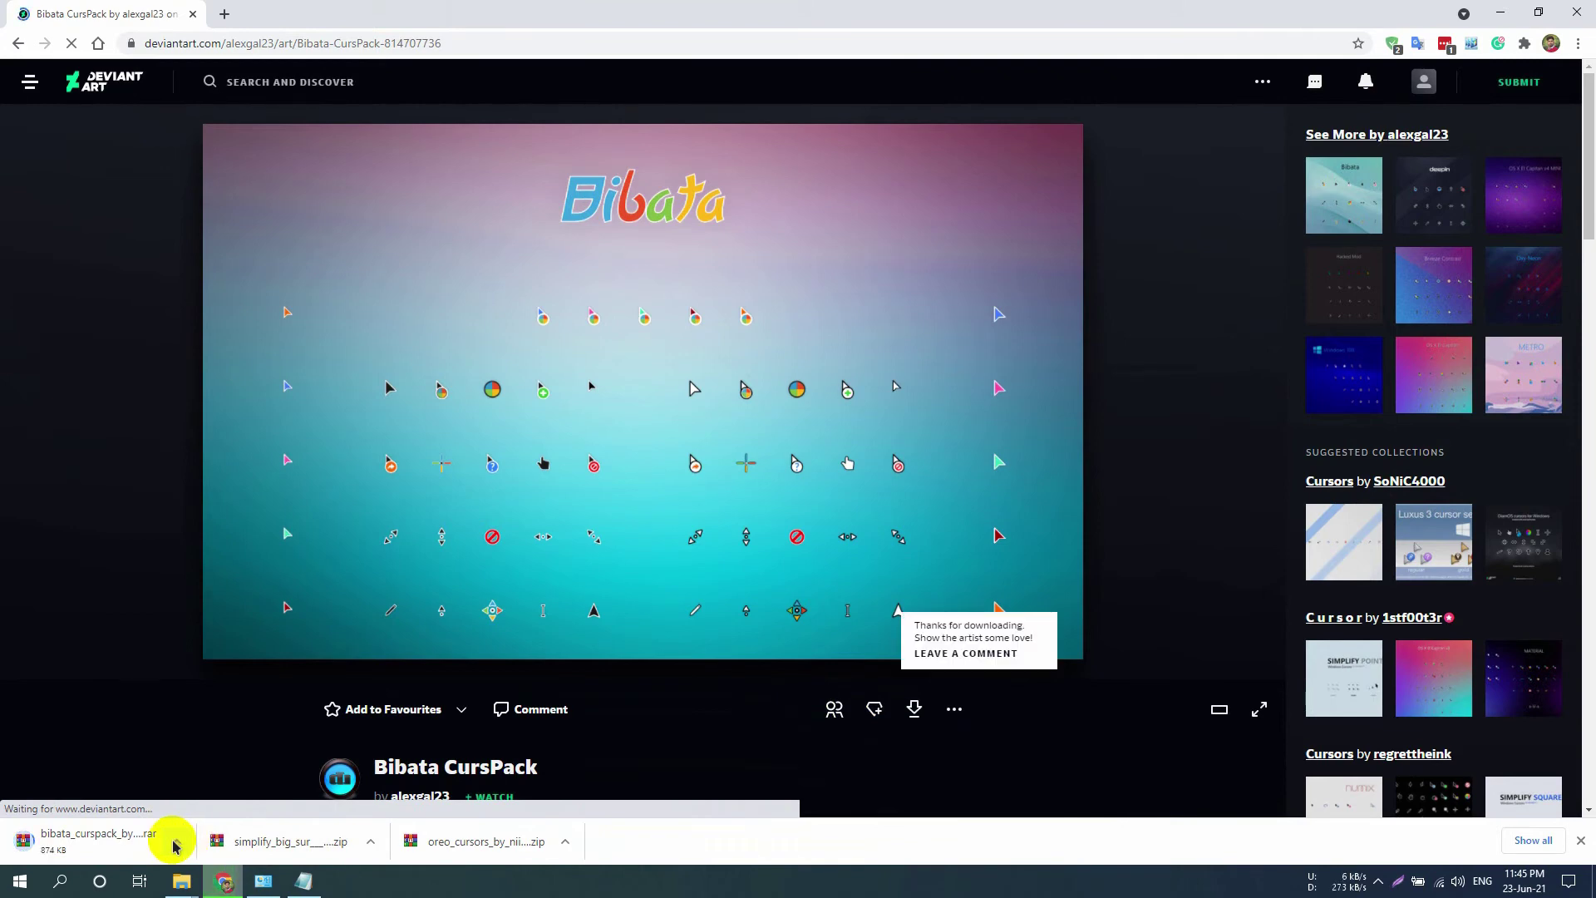
left_click(176, 842)
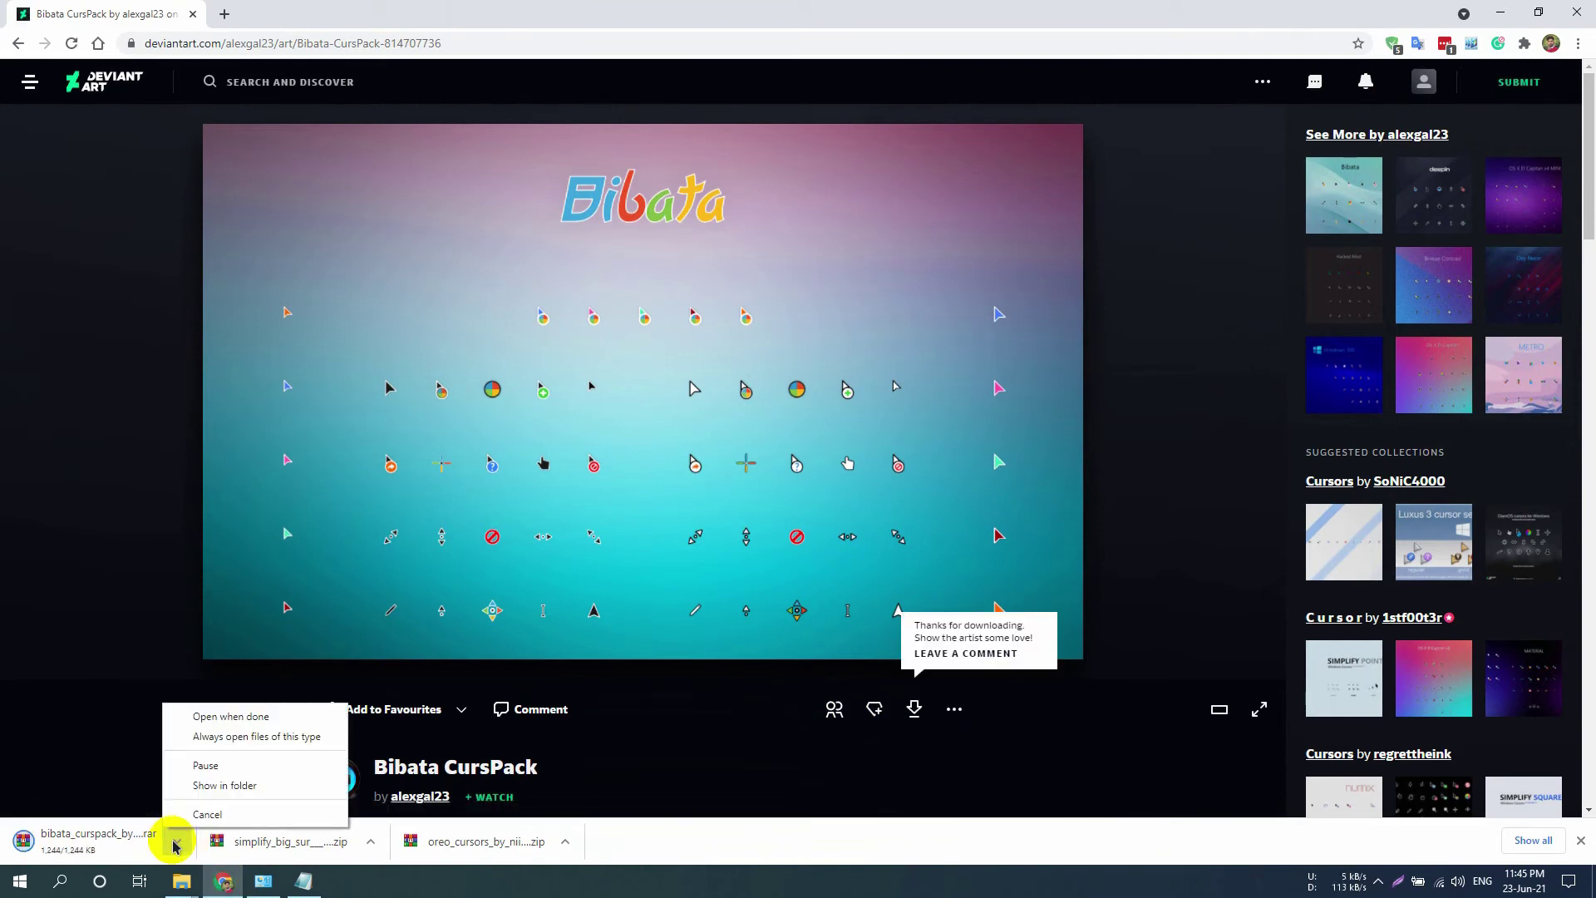
left_click(231, 787)
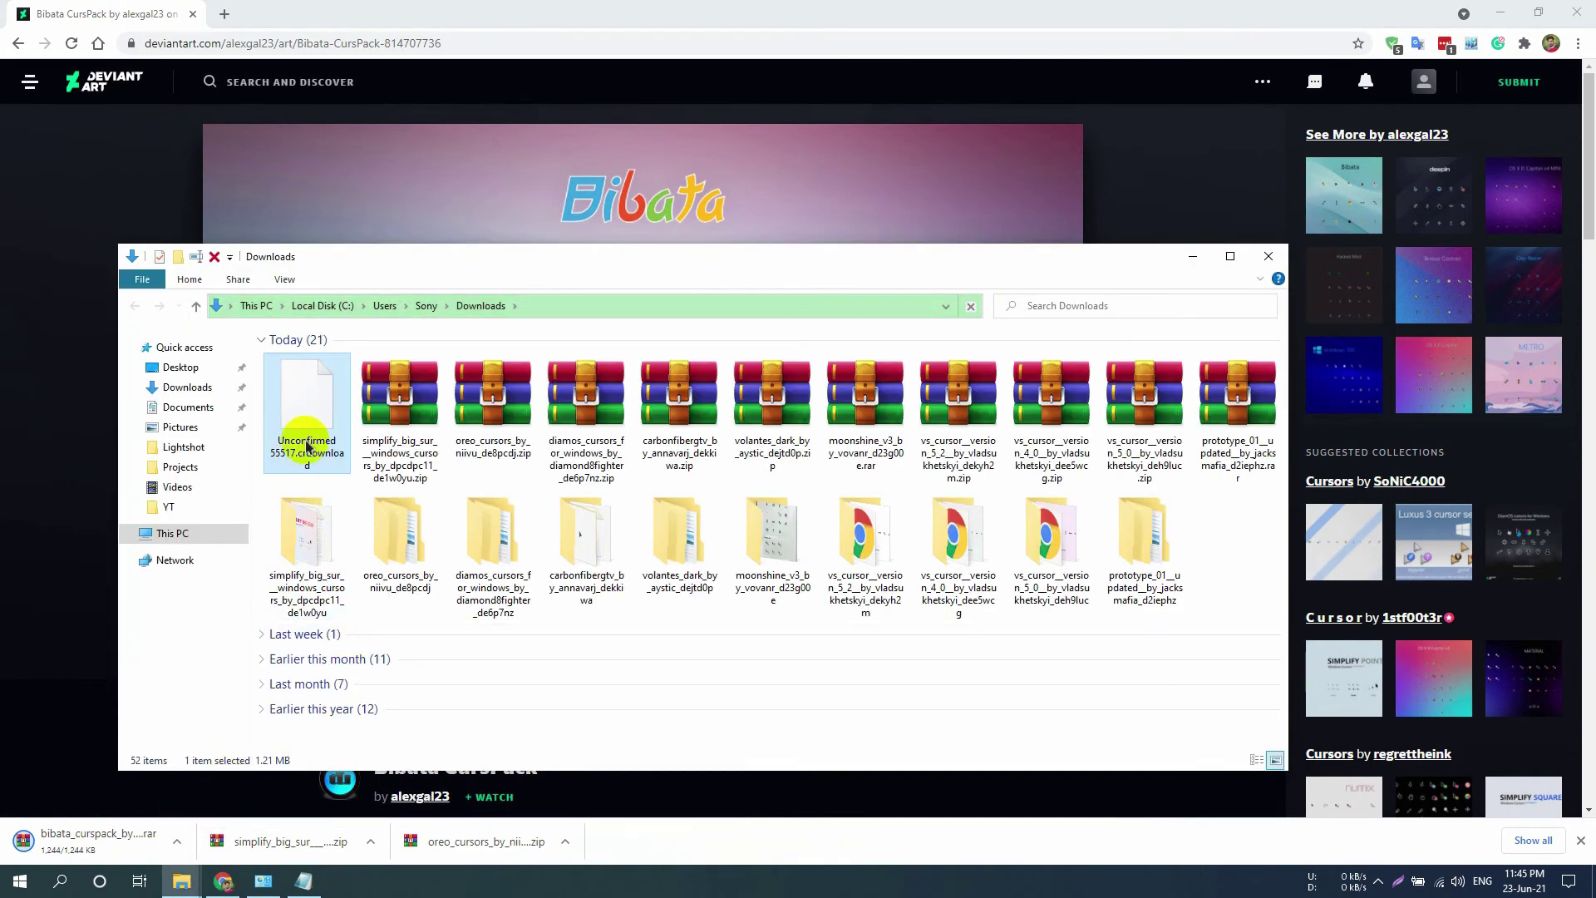
- Bring the Downloads folder window forward and refresh its listing
left_click(175, 841)
left_click(181, 881)
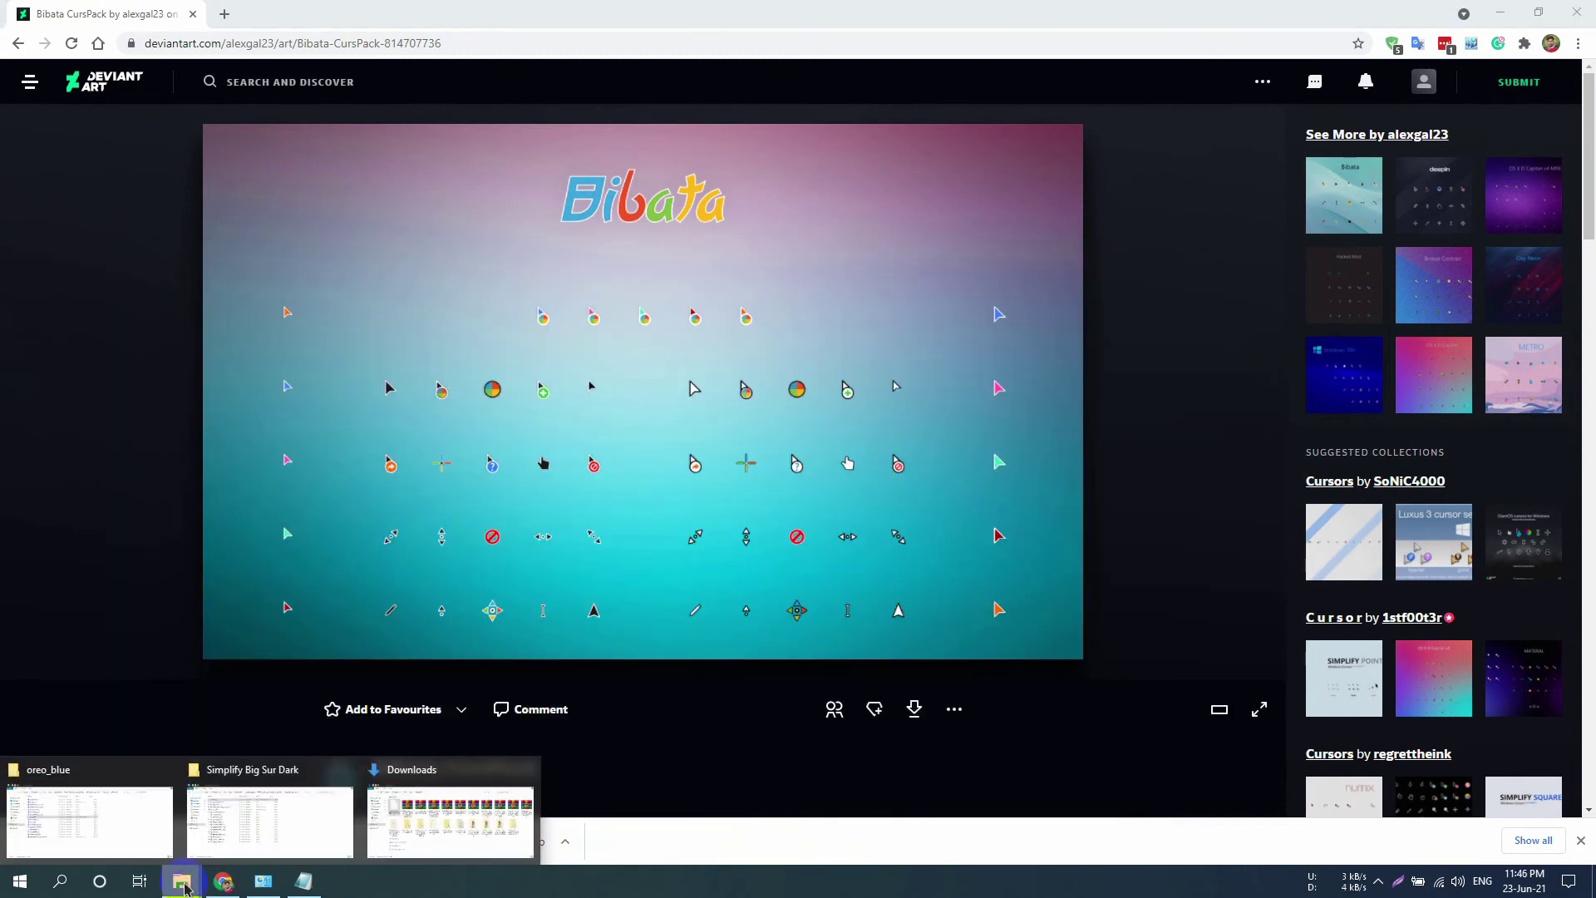
left_click(428, 823)
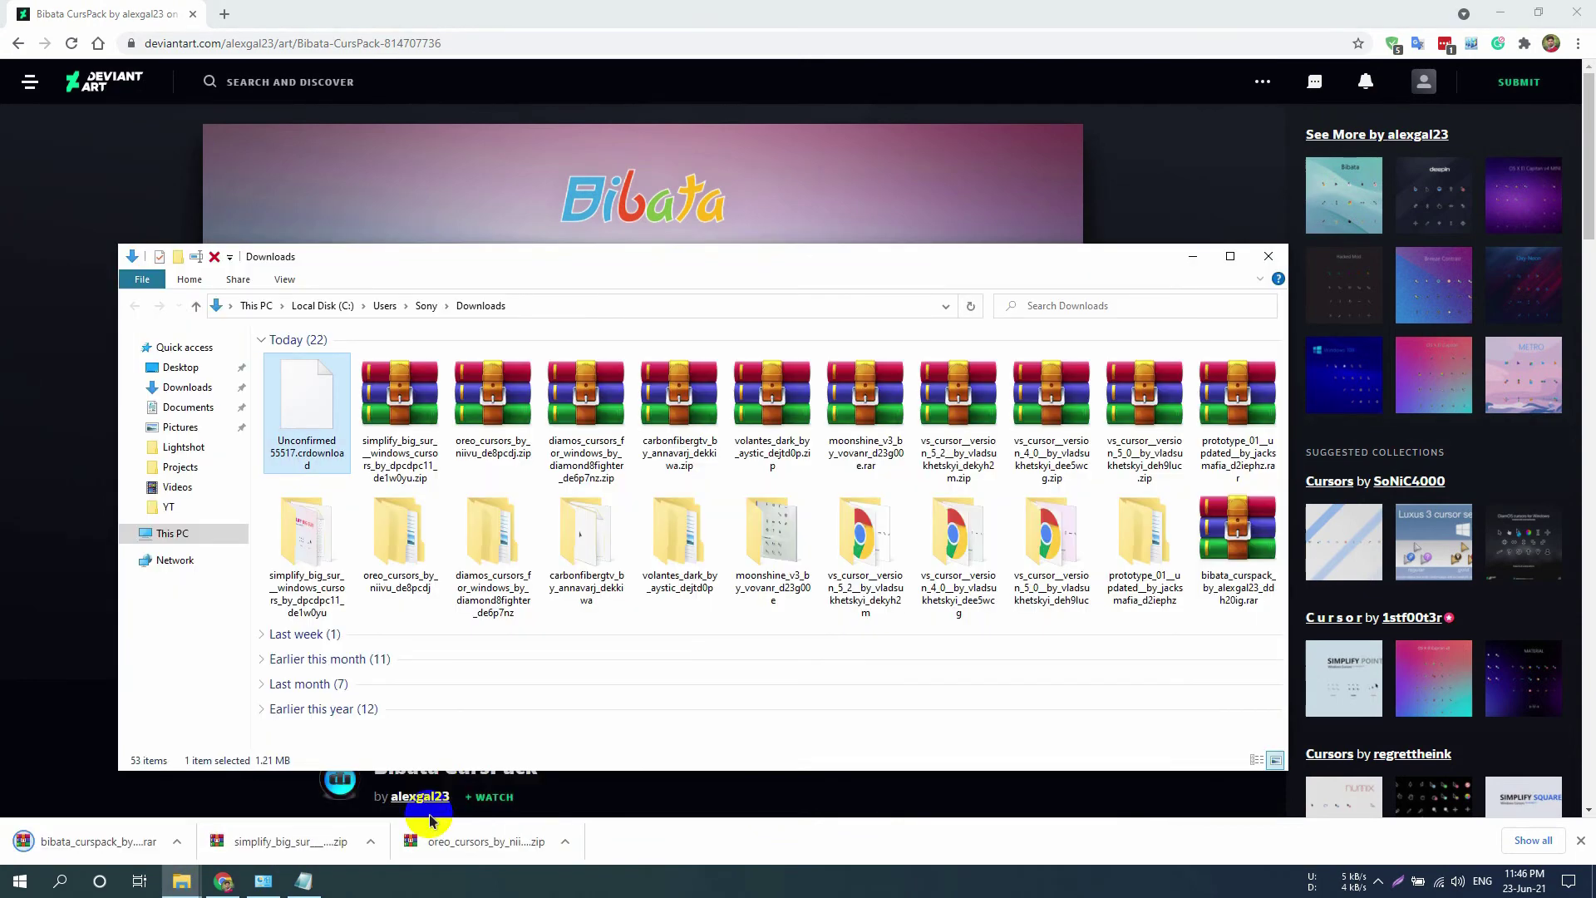
right_click(692, 625)
left_click(738, 689)
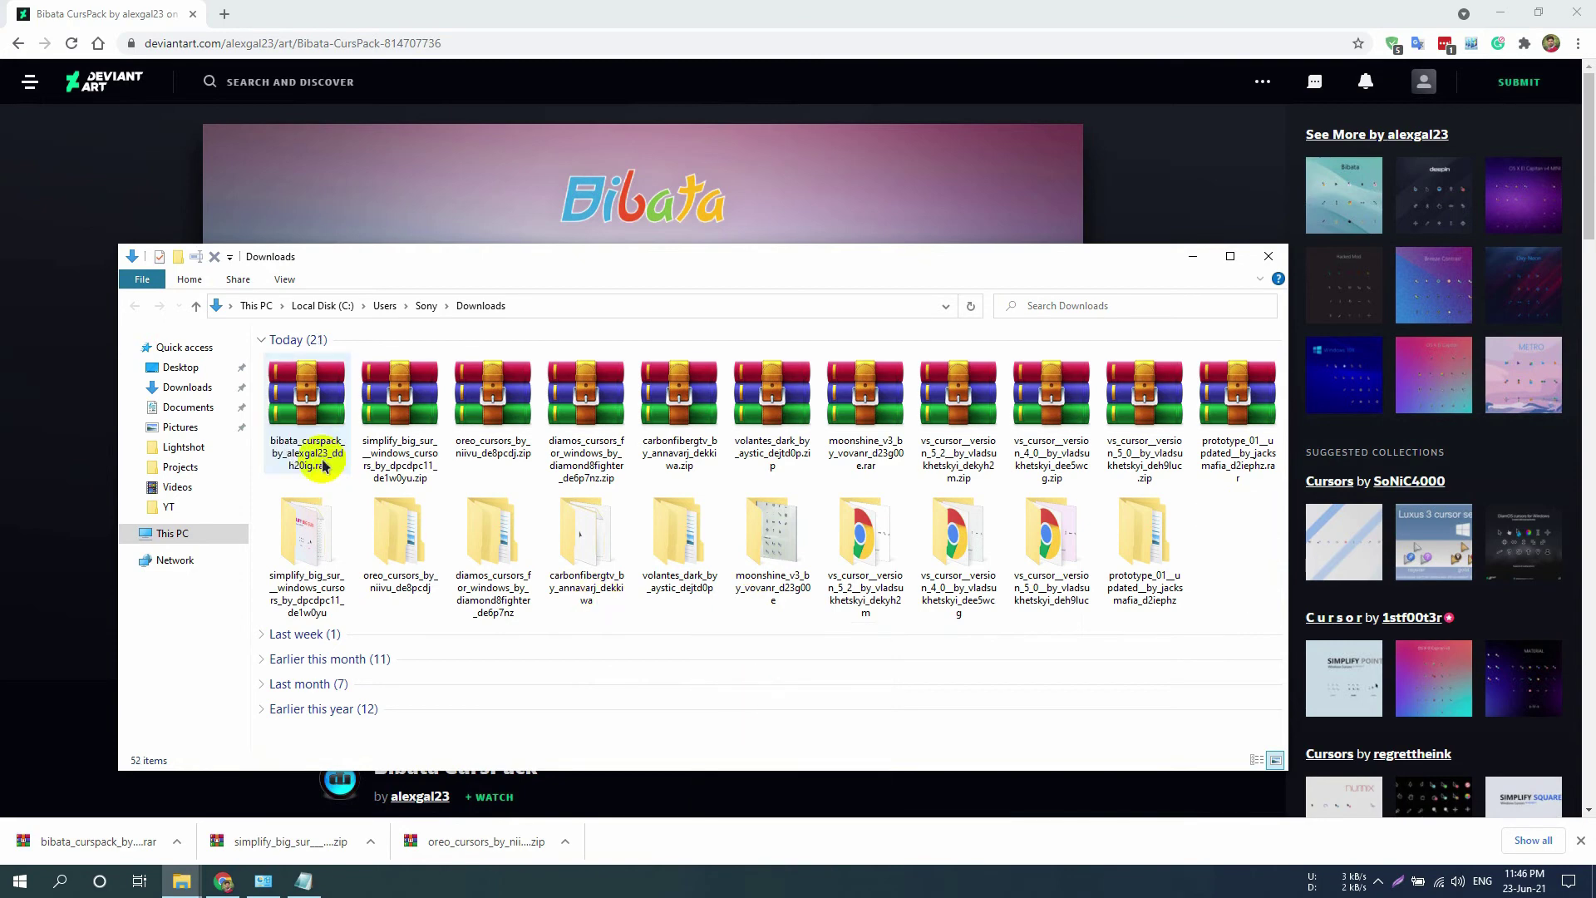
- Extract the bibata_curspack archive to its own folder and open it
left_click(309, 425)
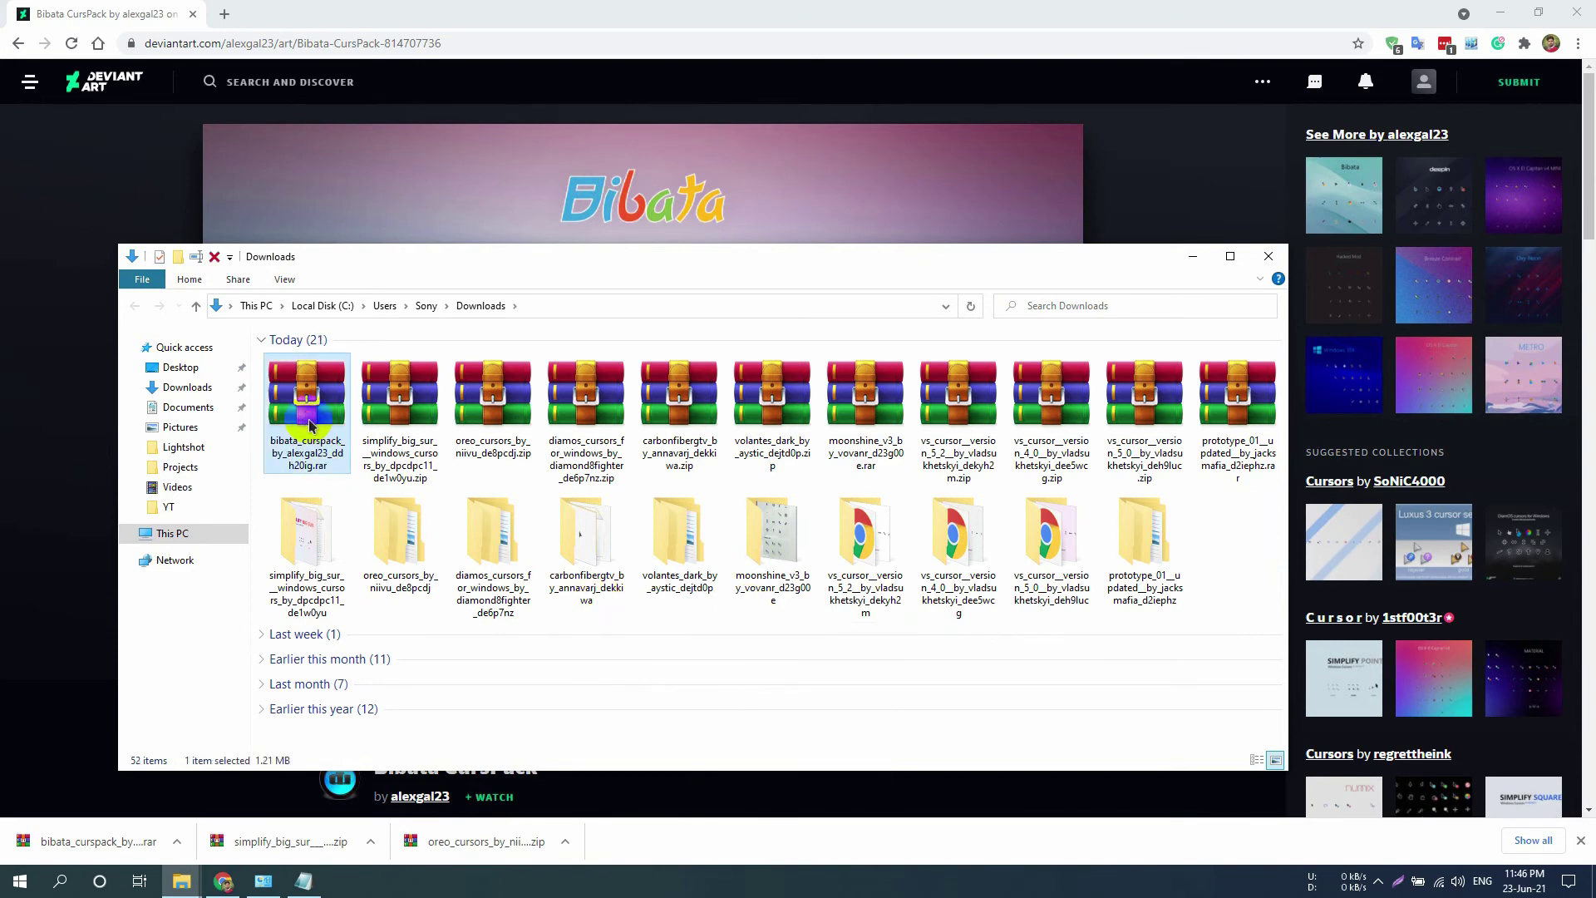
right_click(309, 425)
left_click(393, 525)
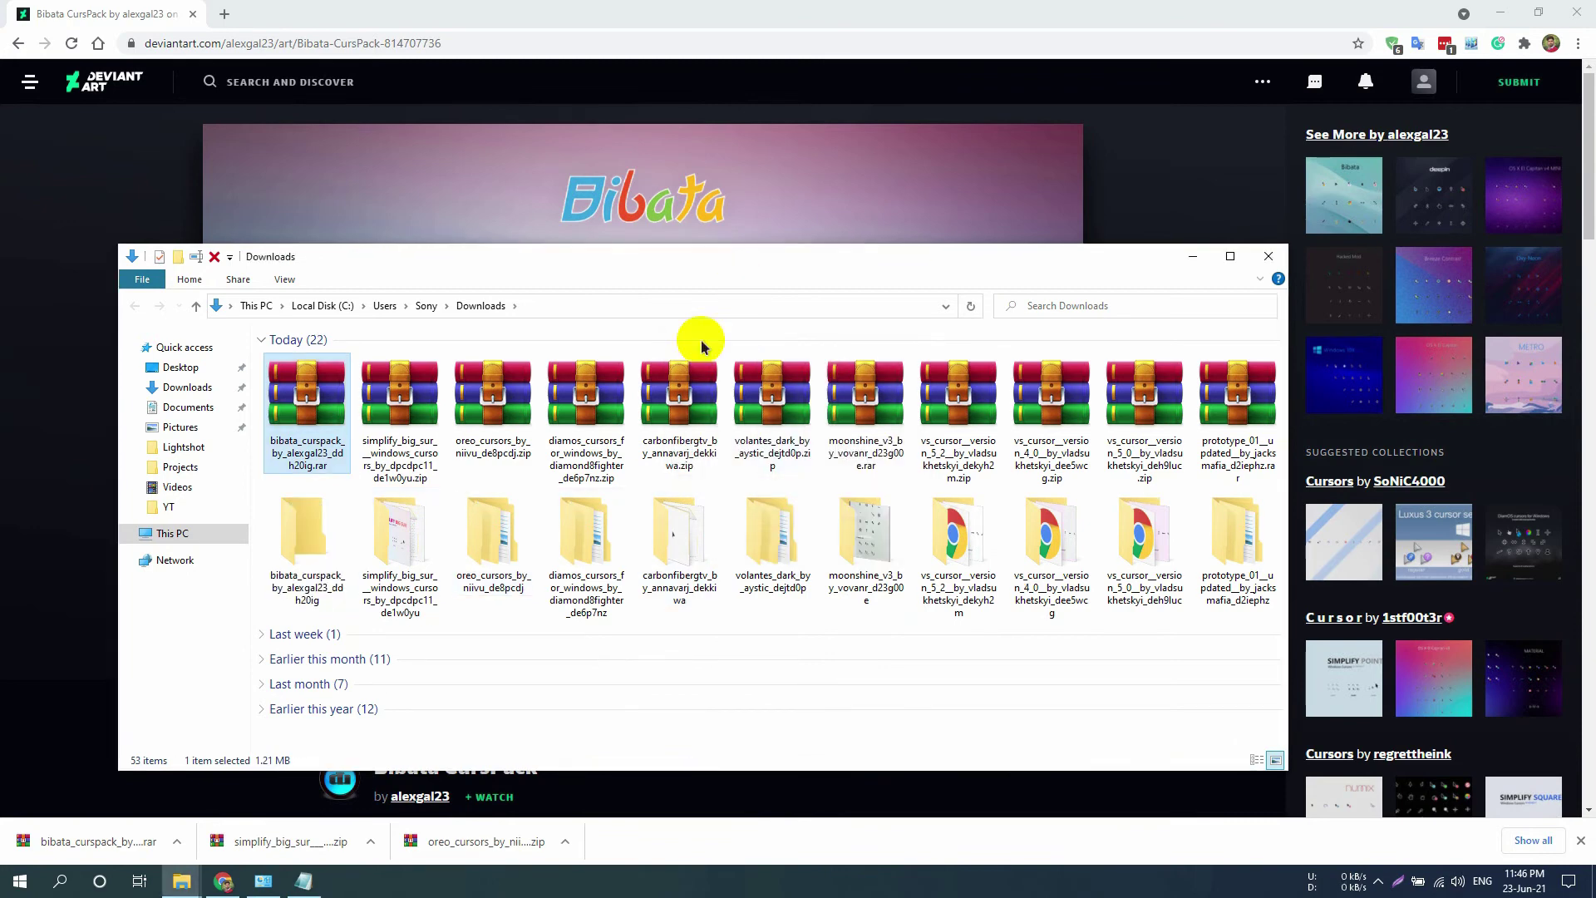
double_click(328, 542)
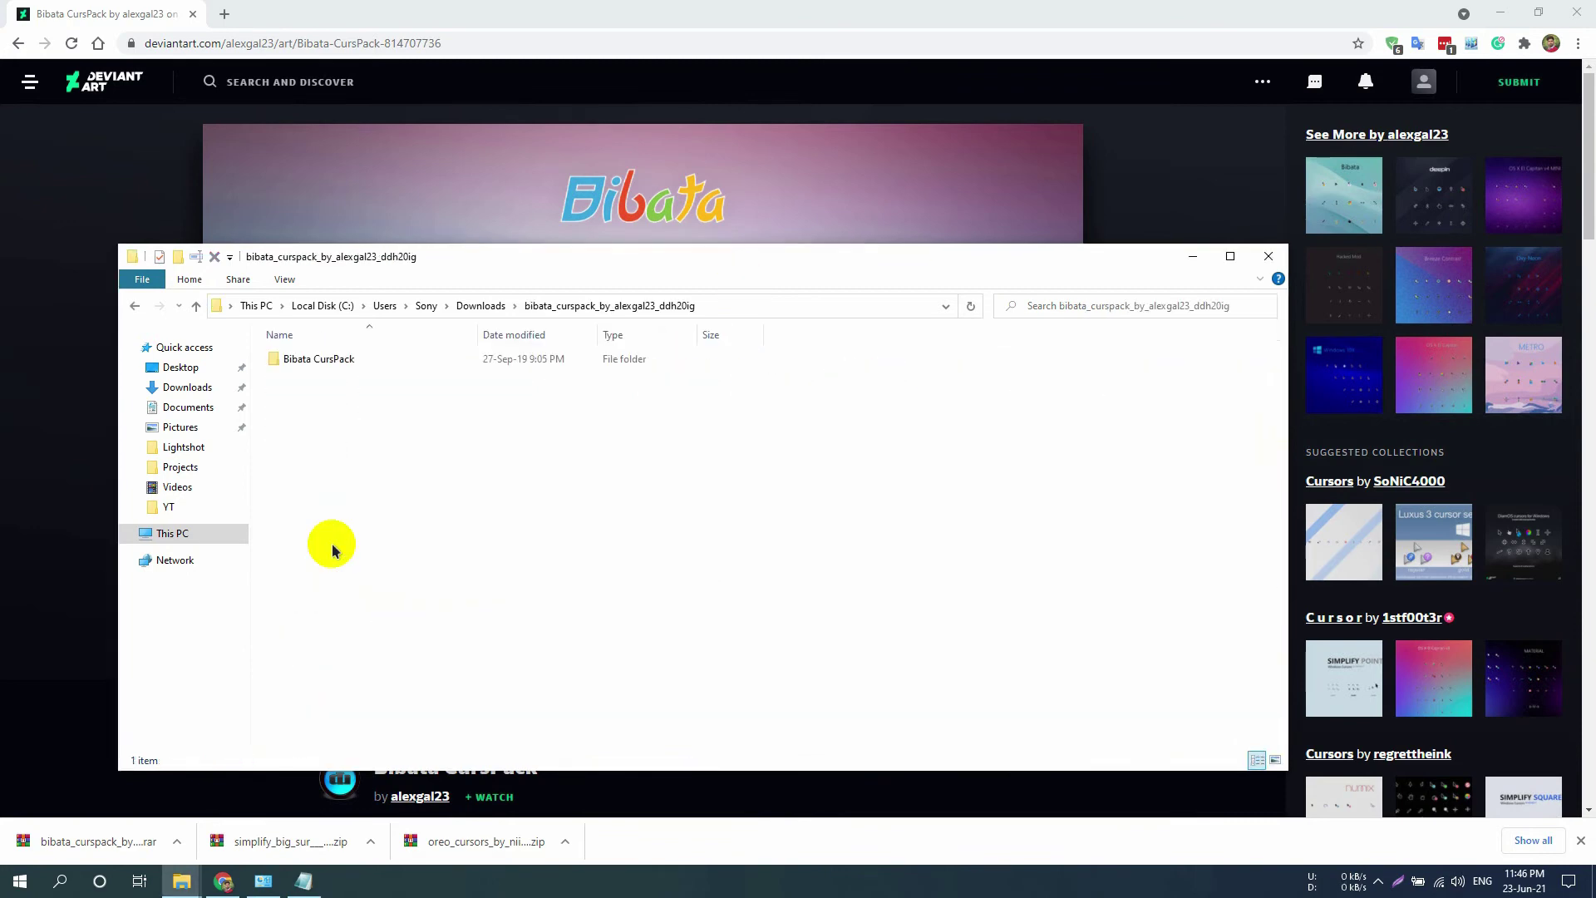
- Install the cursors from Install.inf in Bibata CursPack > BibataMod Shadow+Smaller > Bibata Green Sh+Sm
left_click(394, 367)
double_click(395, 370)
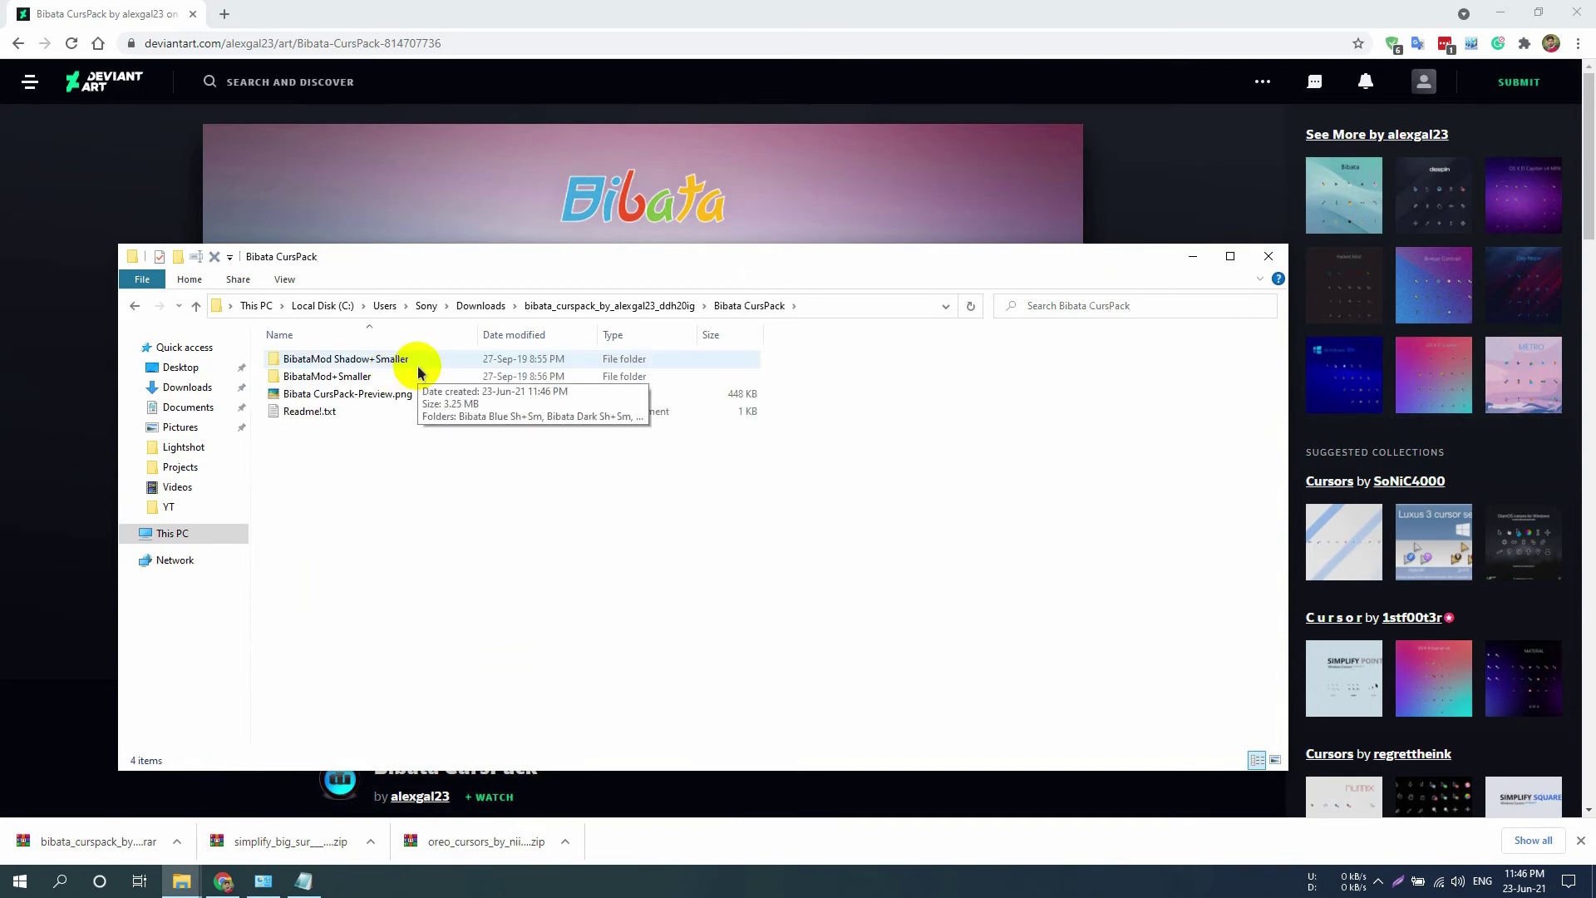
double_click(413, 371)
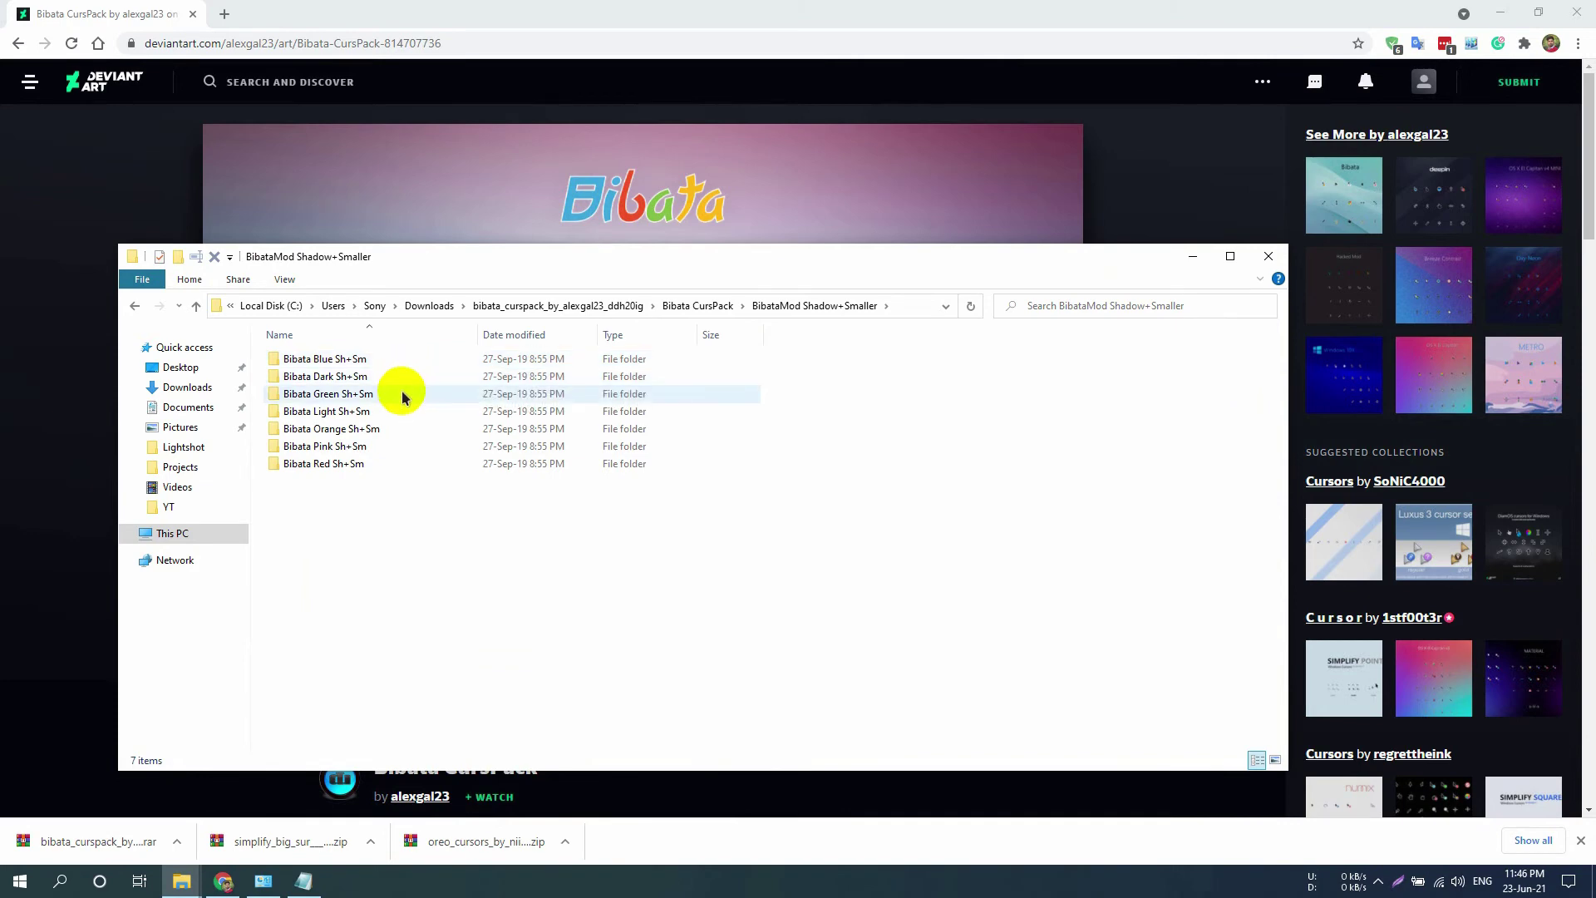
double_click(403, 395)
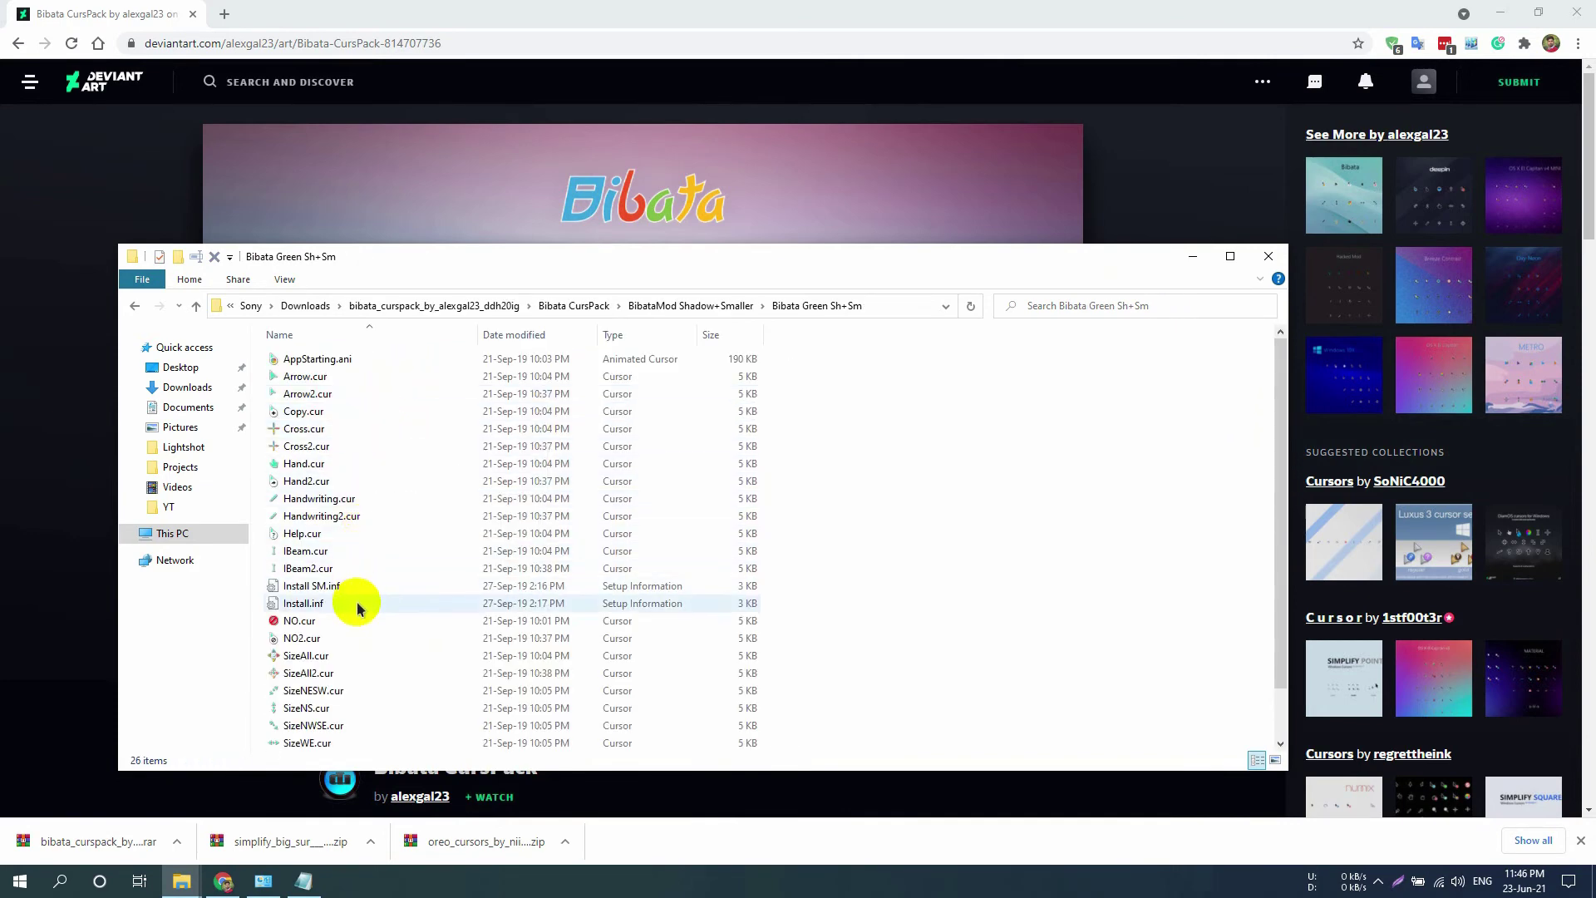
left_click(357, 607)
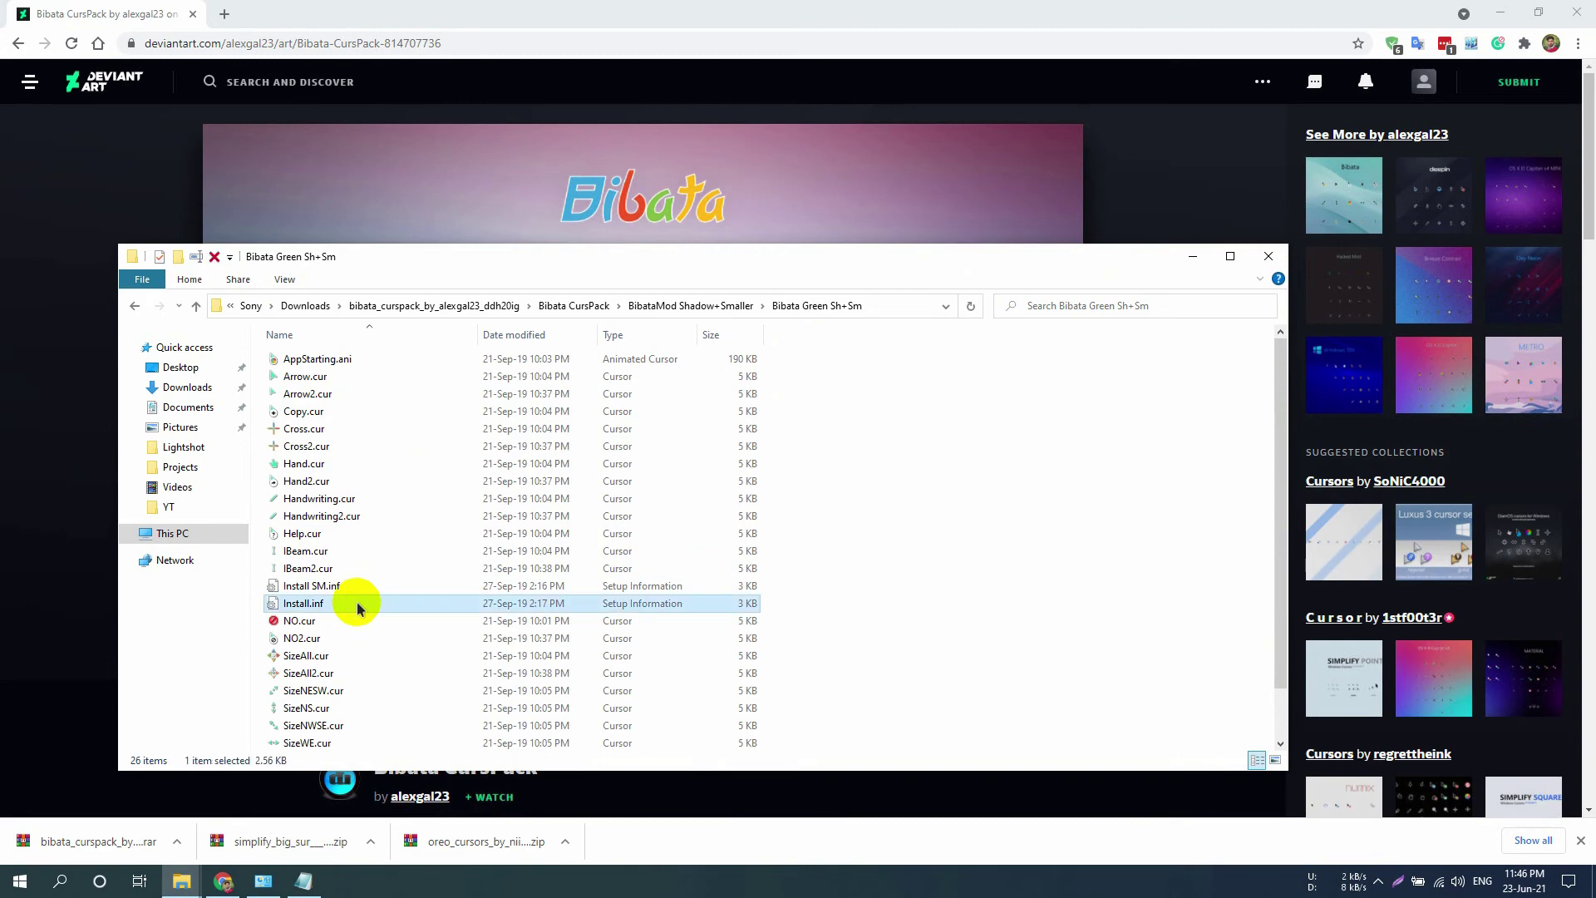
right_click(357, 606)
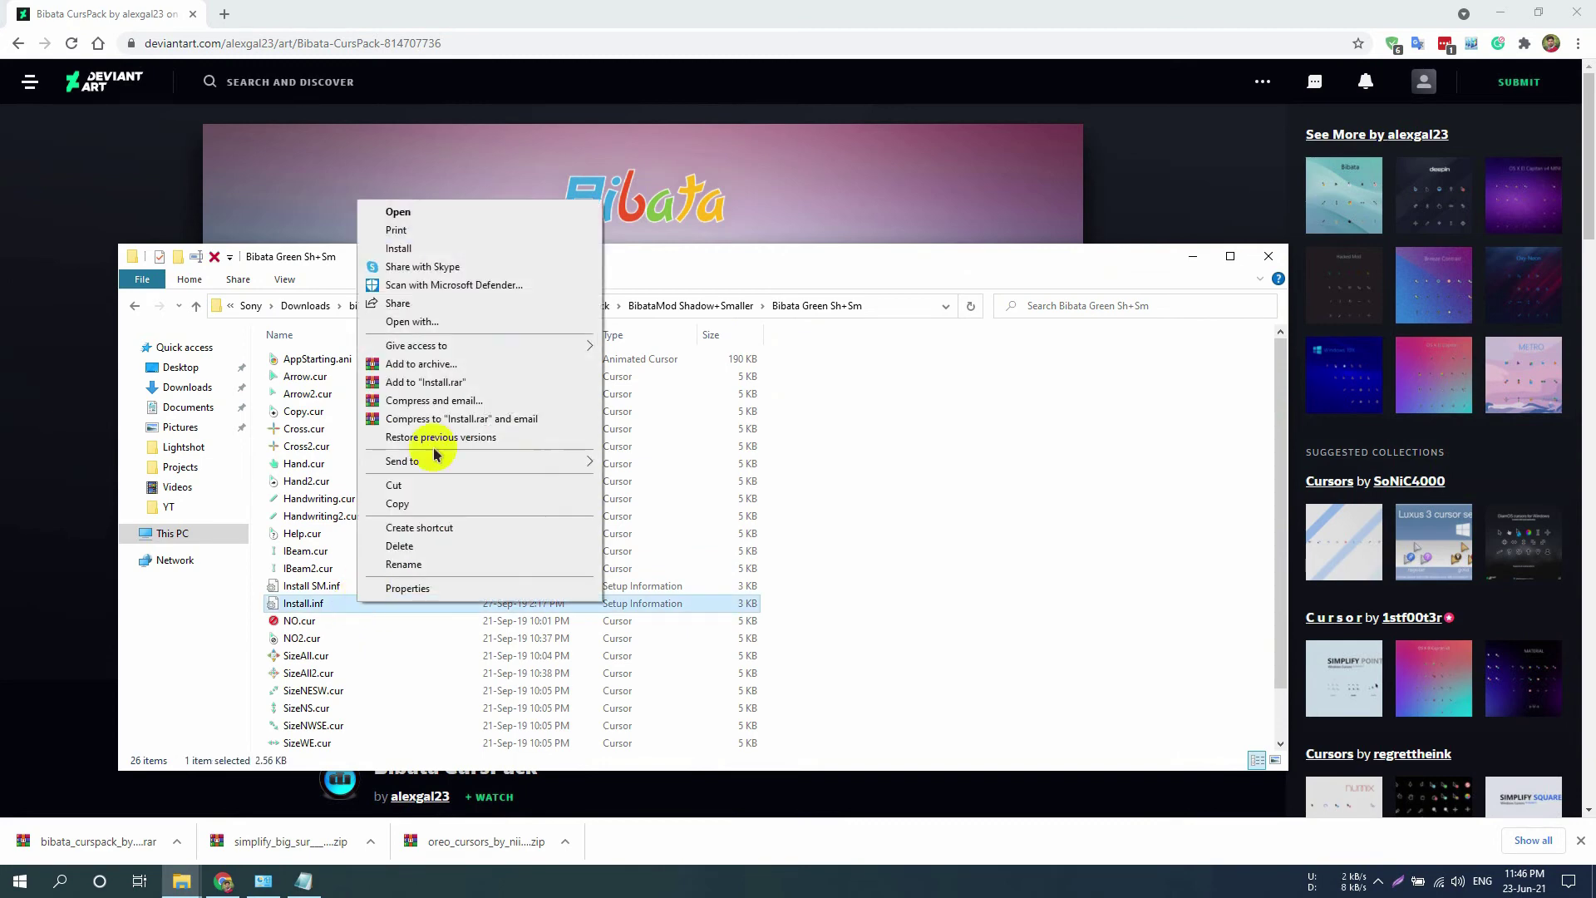
left_click(443, 249)
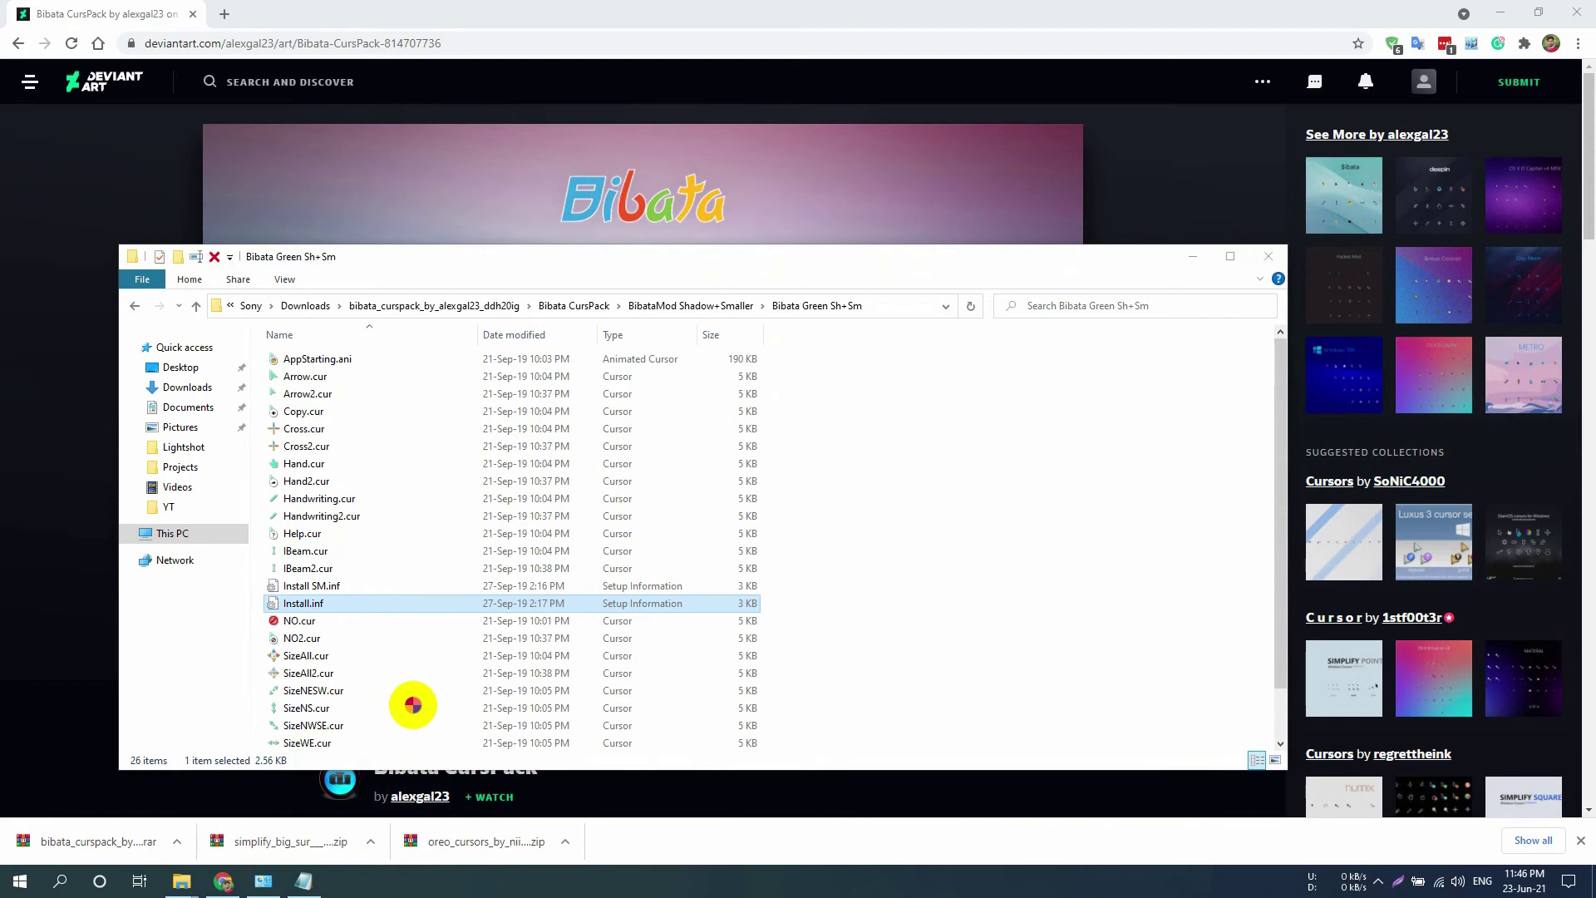
- Confirm the Mouse settings from Control Panel and accept replacing the existing pointer scheme
left_click(263, 882)
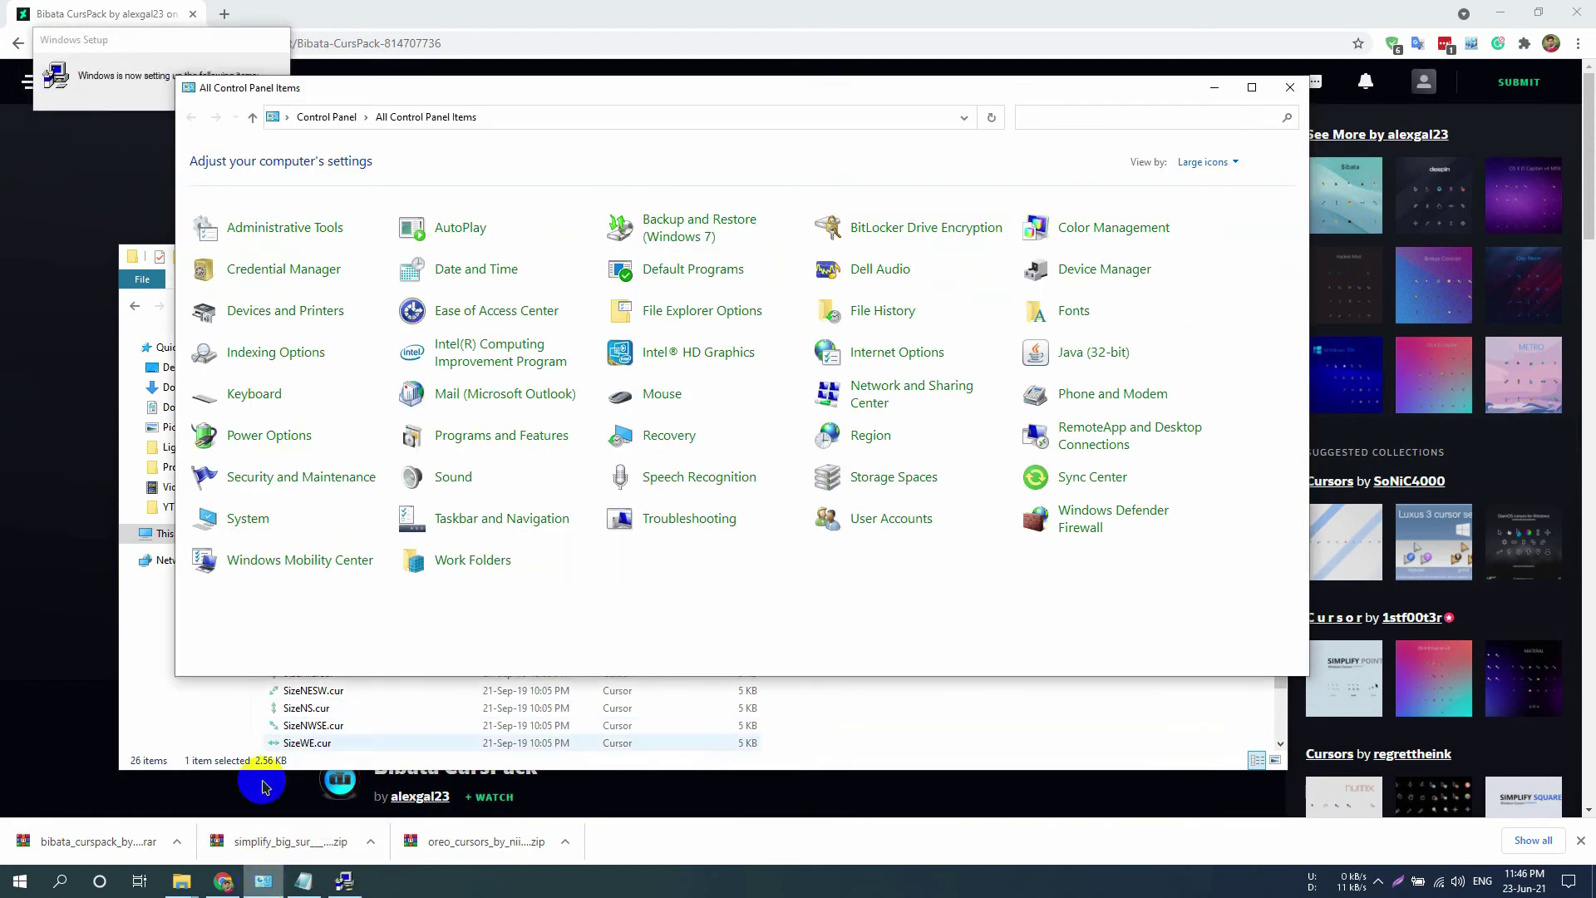
left_click(651, 396)
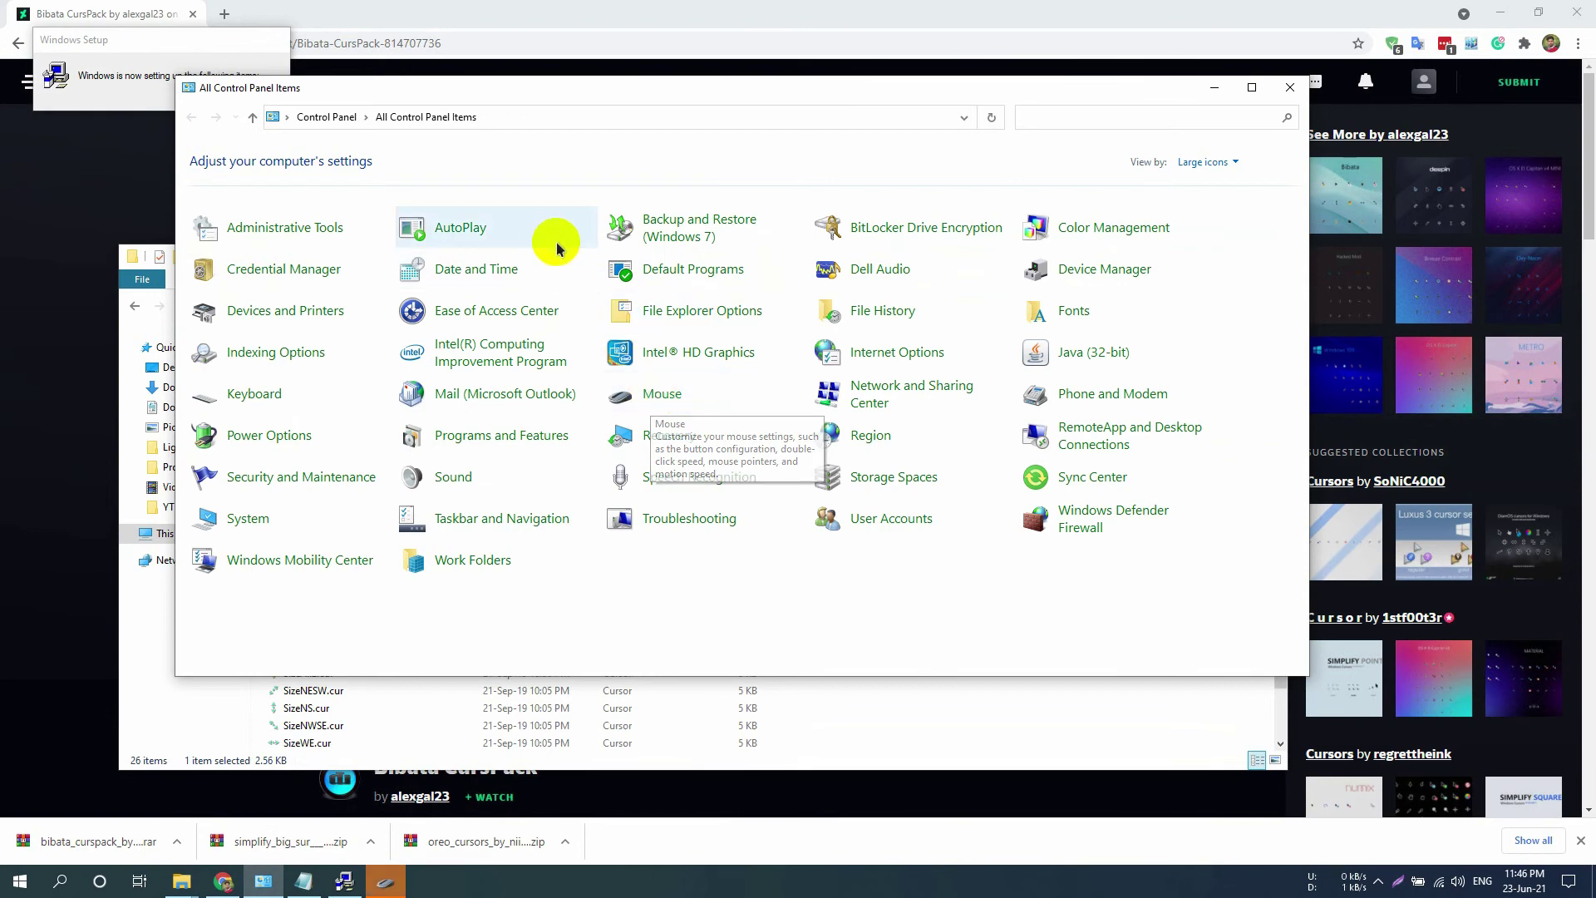
left_click_drag(641, 96, 736, 155)
left_click(502, 124)
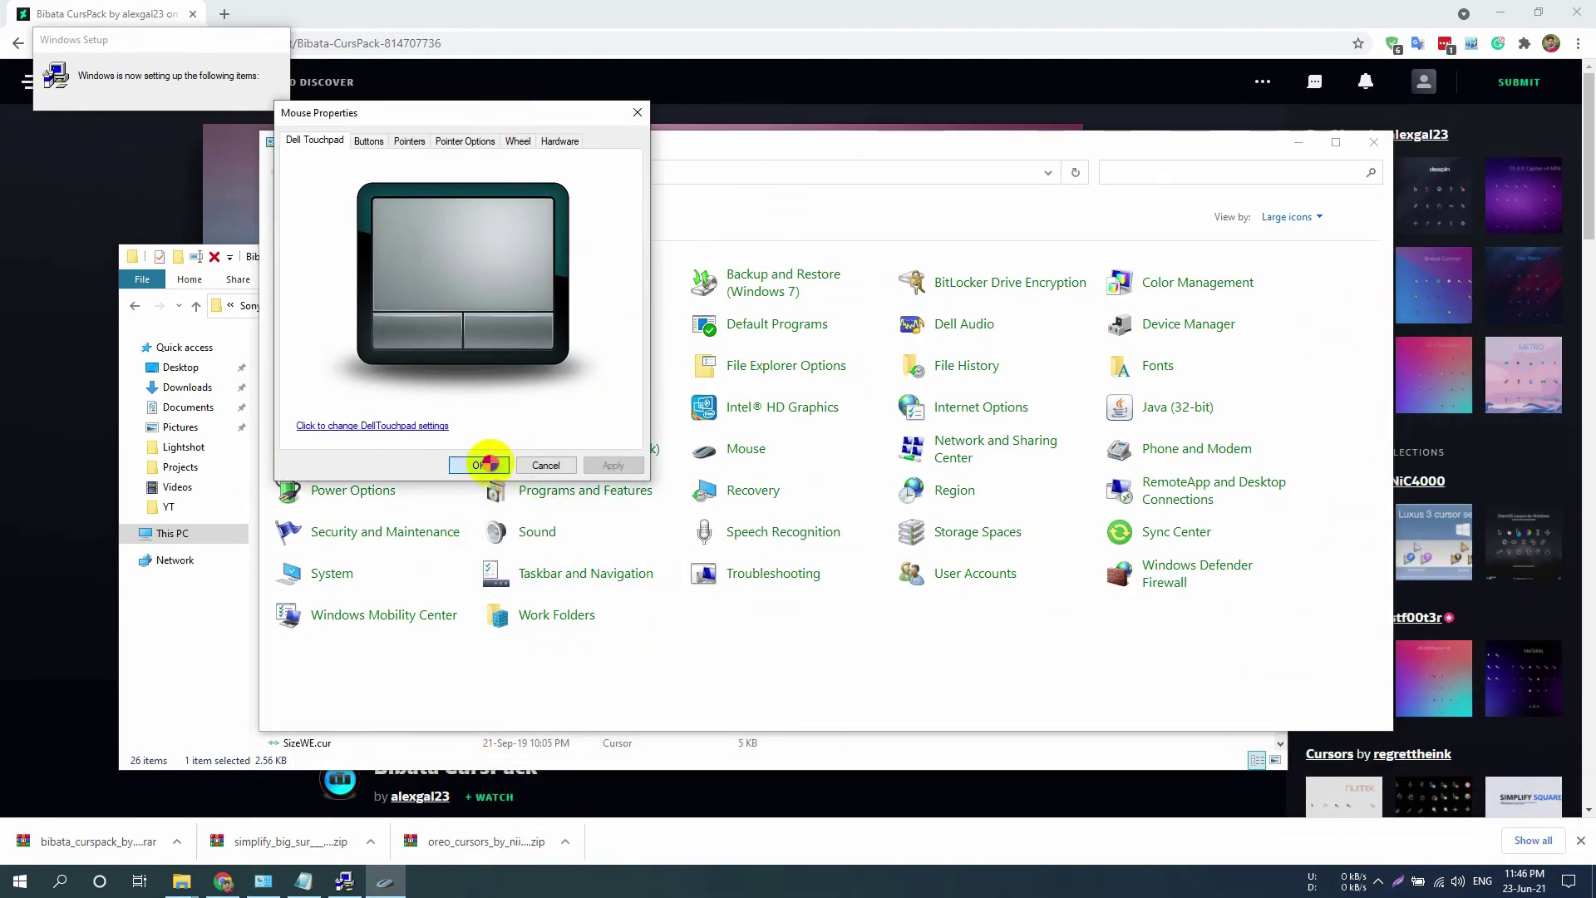
left_click(485, 464)
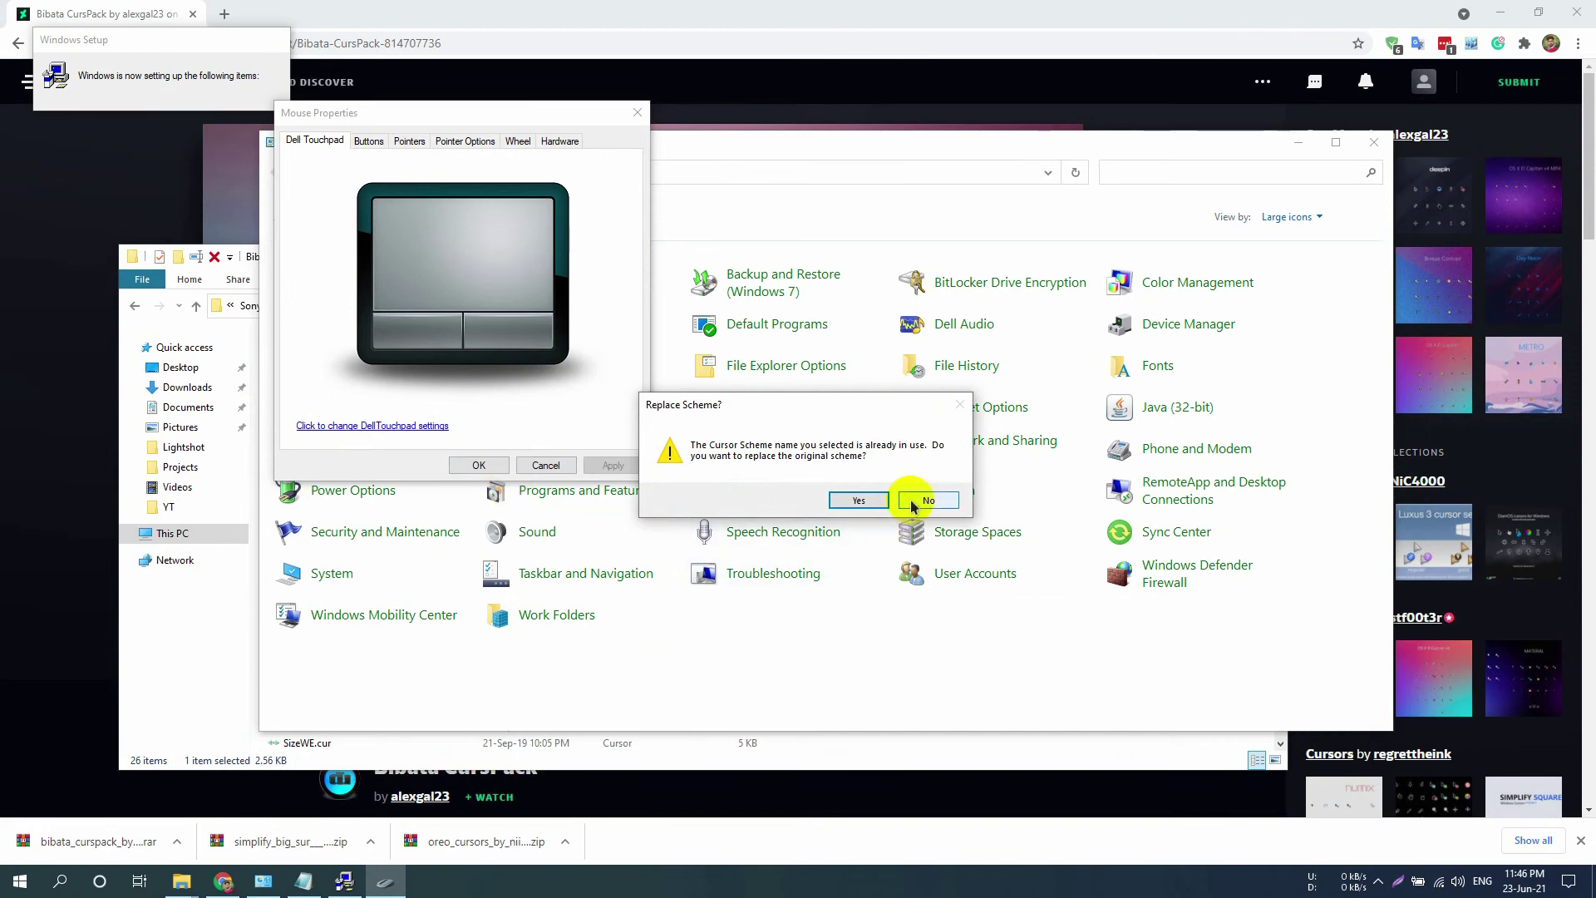
left_click(869, 499)
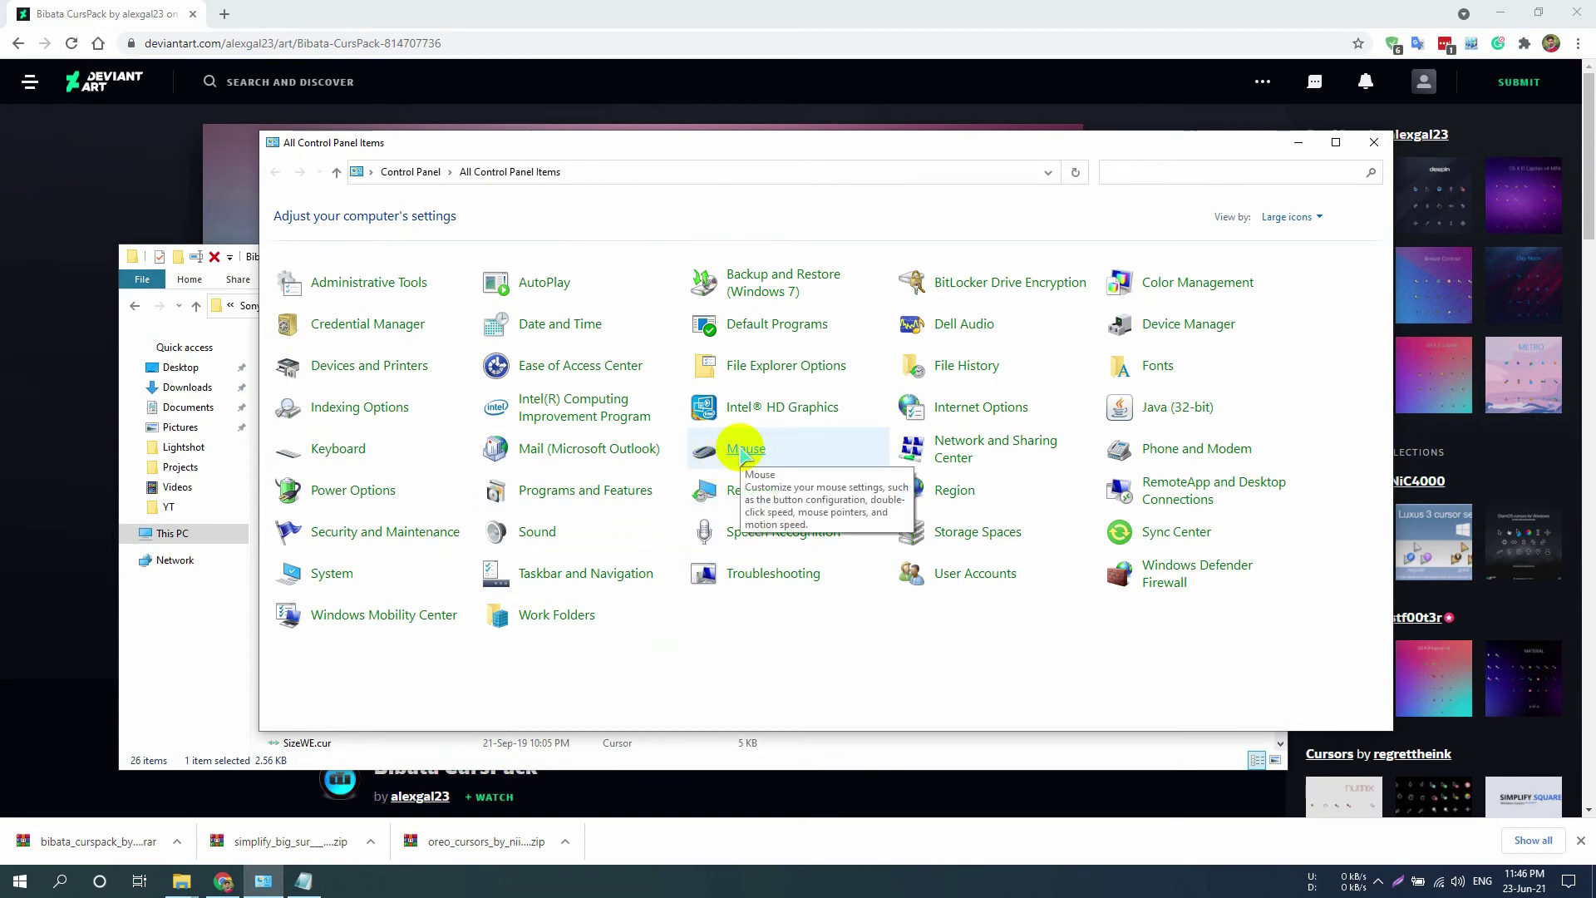
- Reopen the Mouse settings and keep Bibata GreenSh as the pointer scheme
left_click_drag(827, 153, 732, 133)
left_click(655, 431)
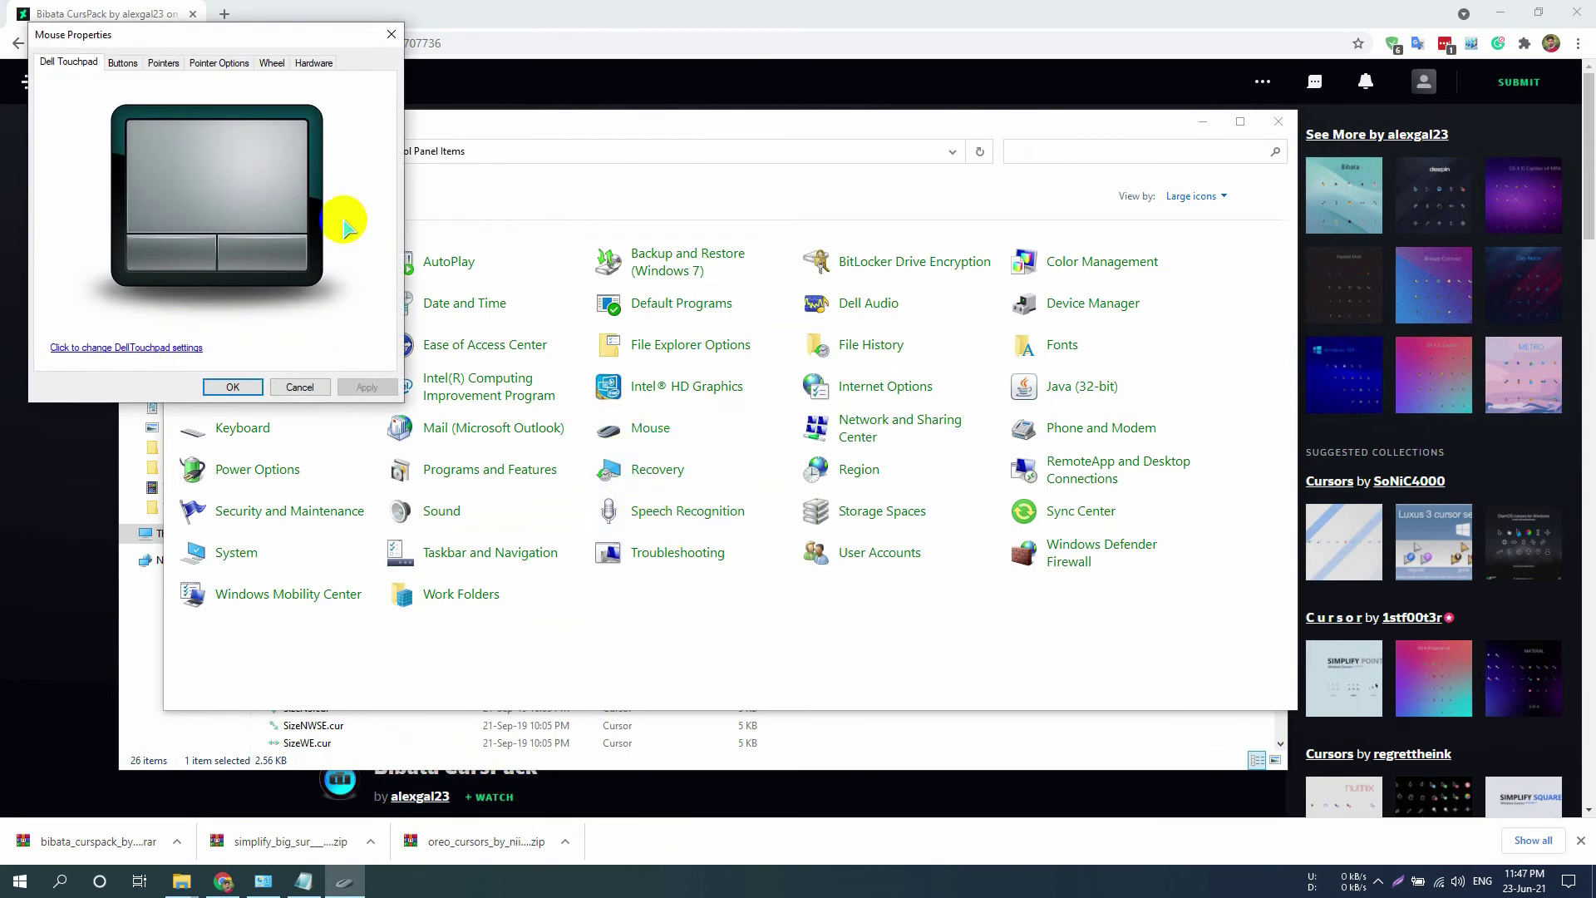
left_click(170, 62)
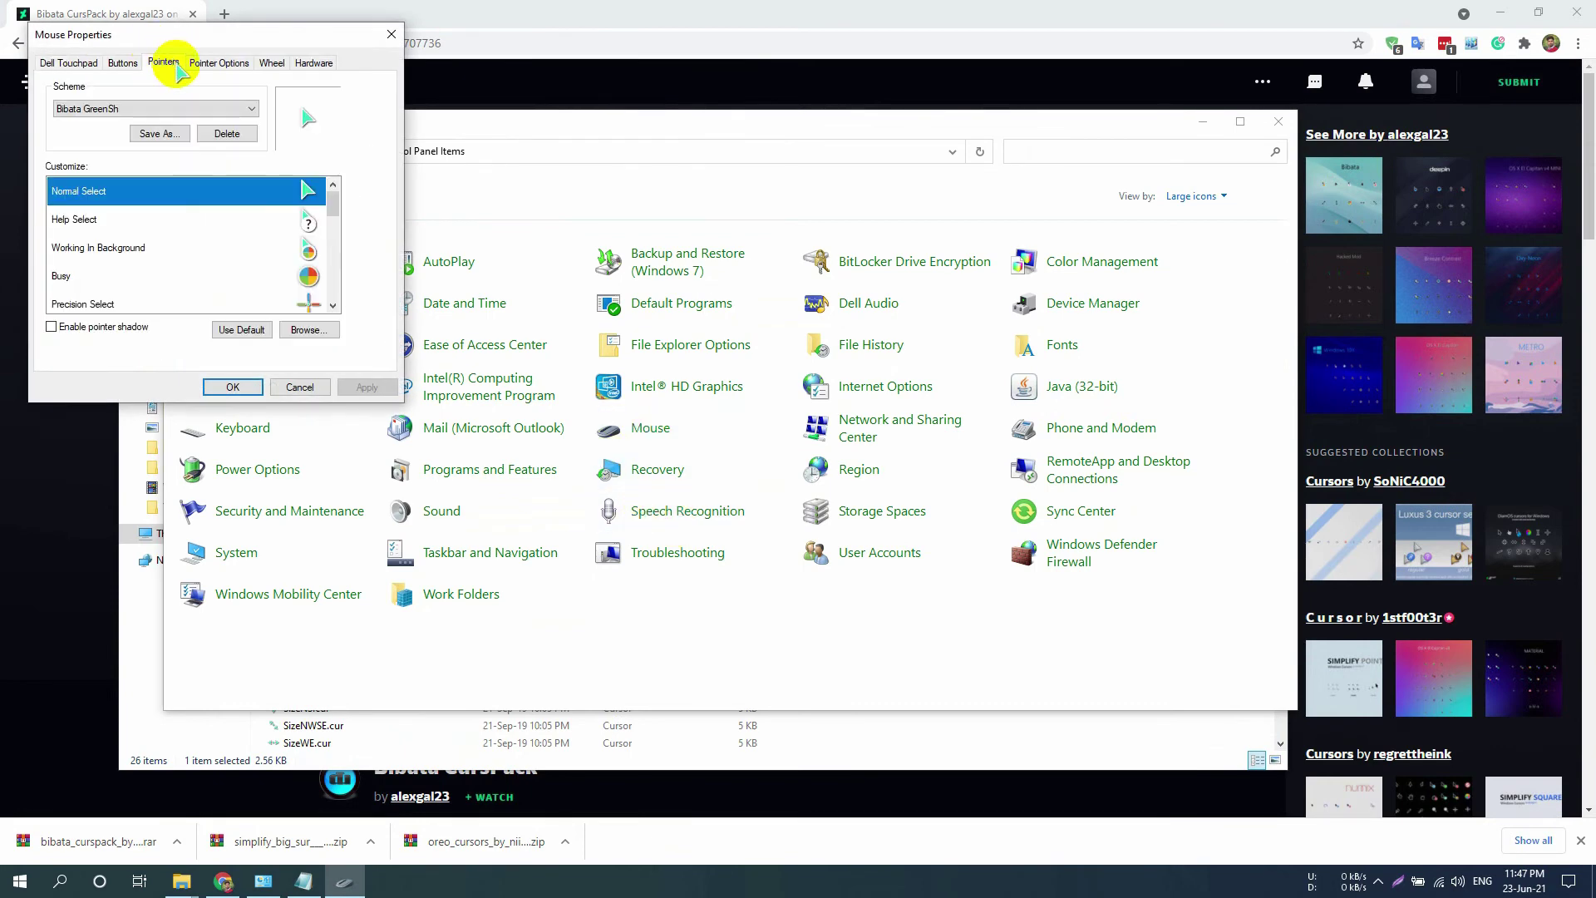
left_click(184, 109)
left_click(188, 134)
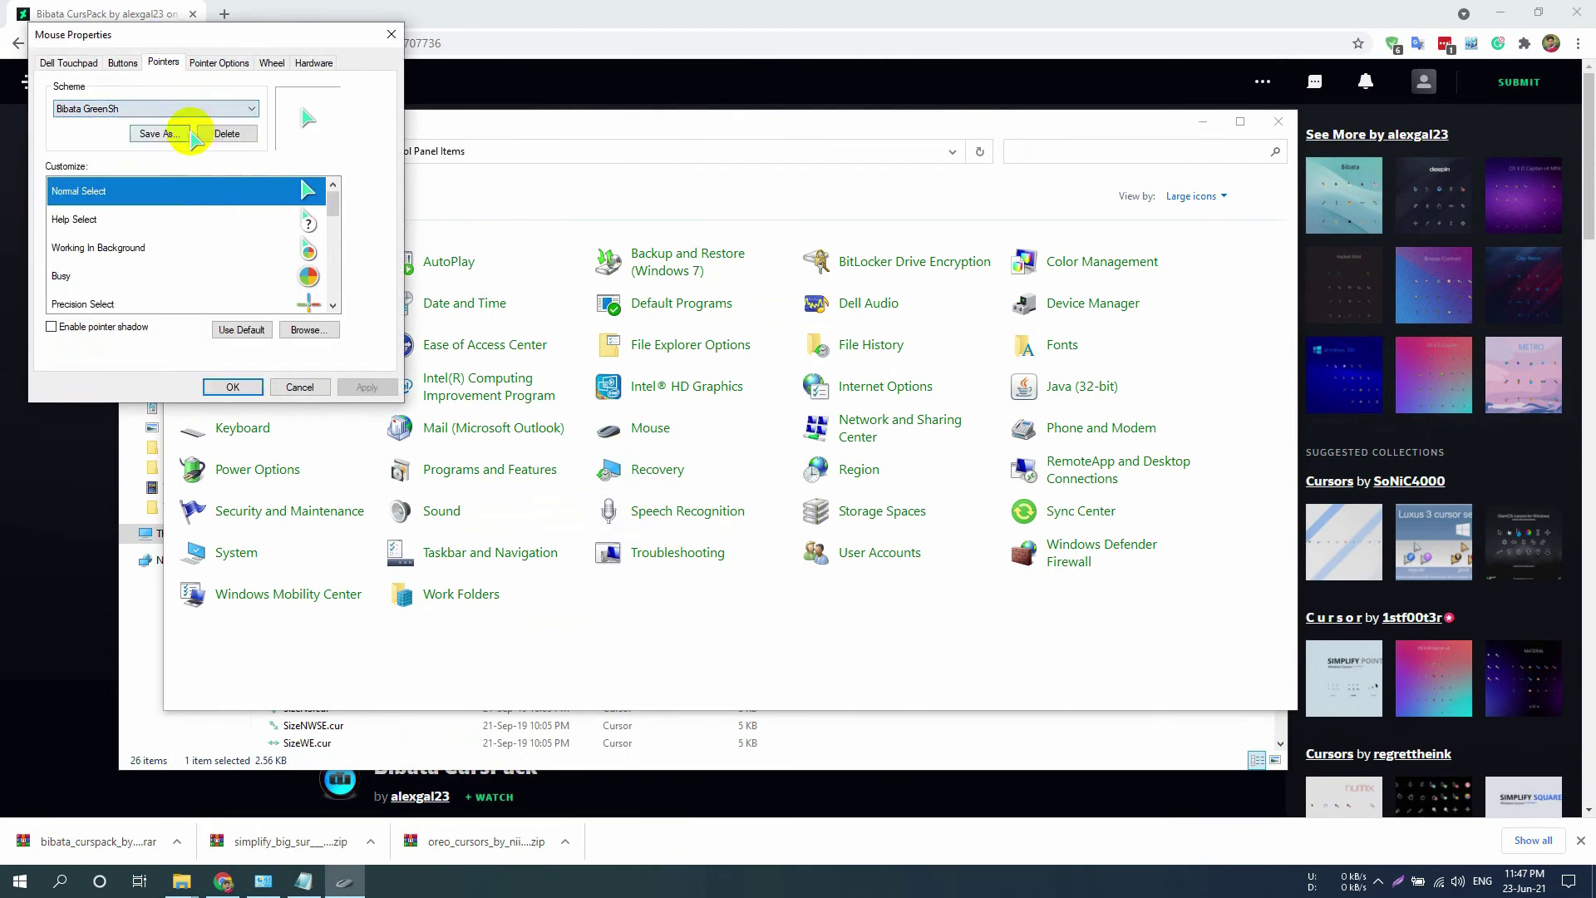
scroll(262, 282, "down", 2)
scroll(267, 279, "up", 1)
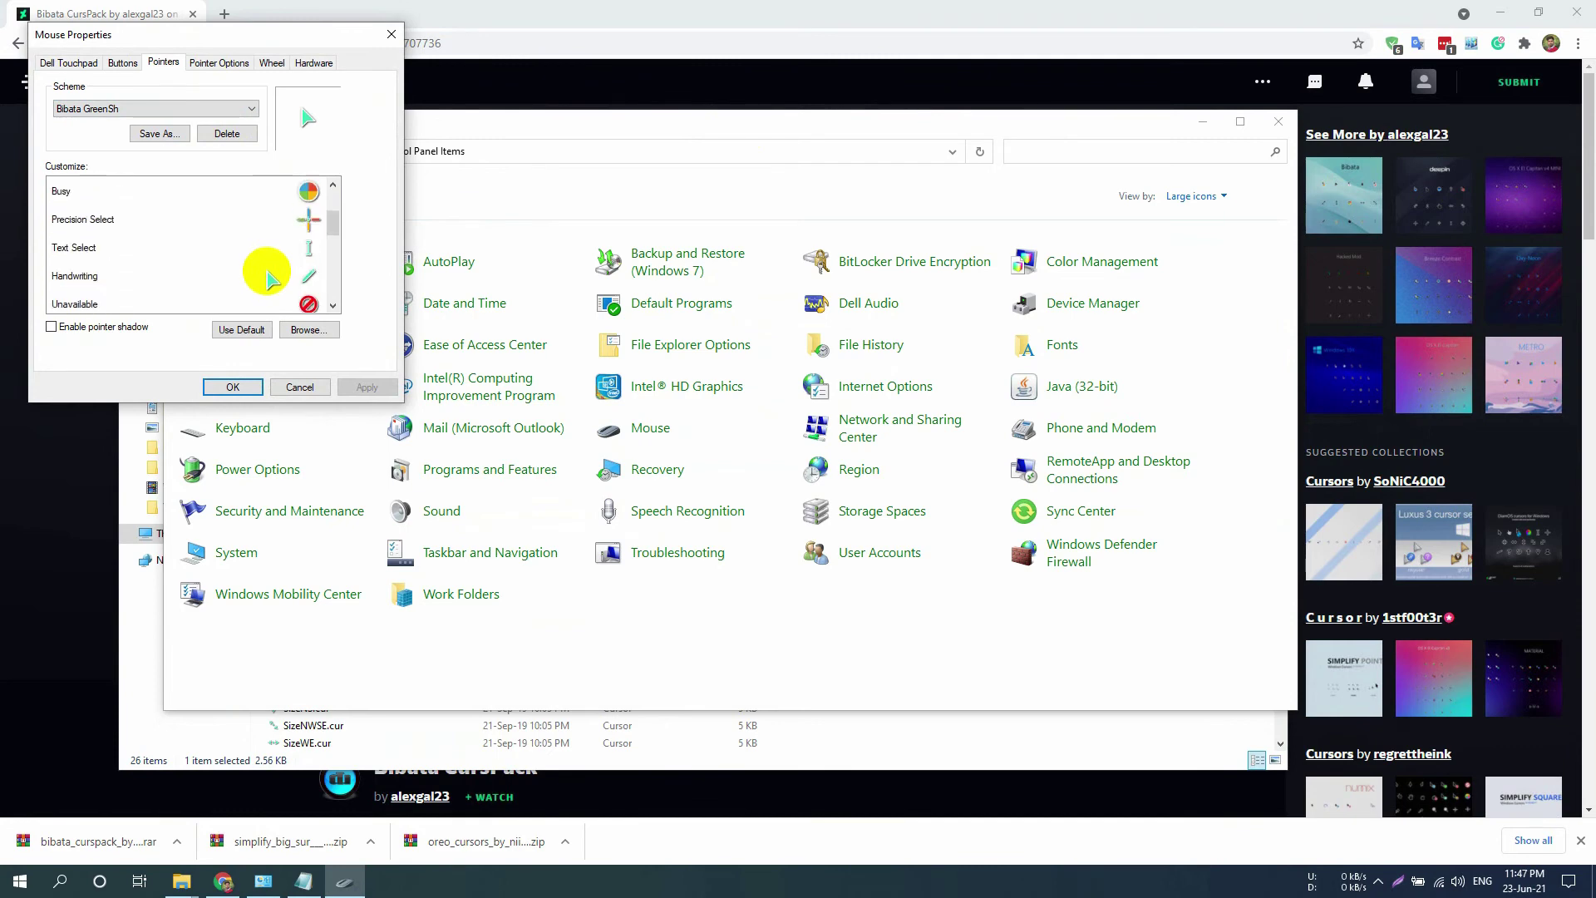
left_click(237, 387)
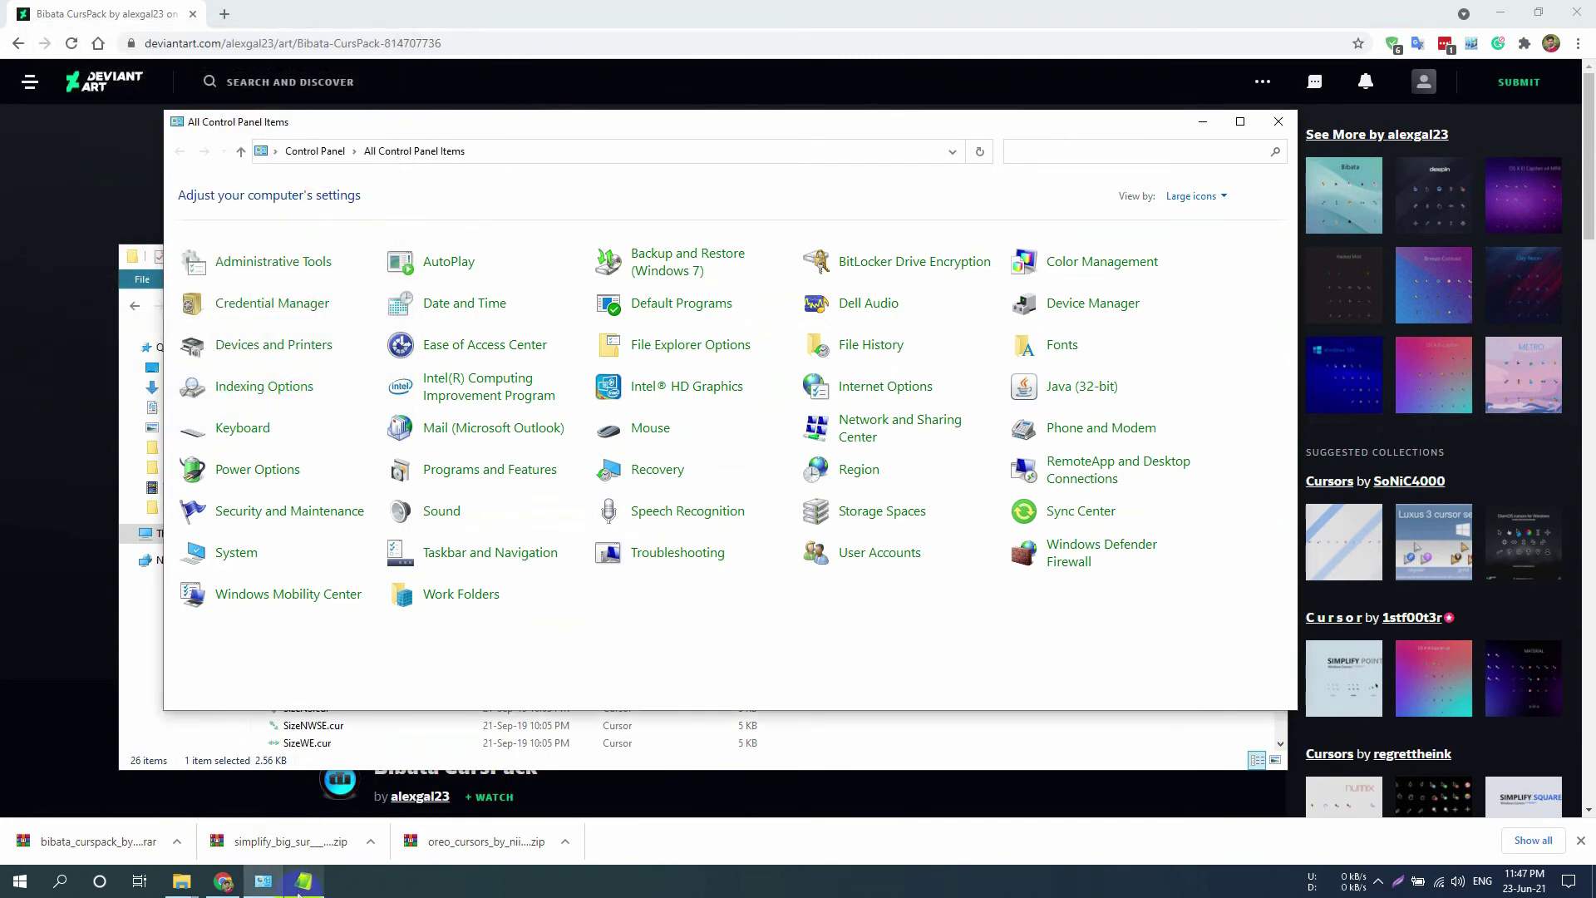
- Copy the Material-x-V-x-Cursors link from Notepad and load it in Chrome
left_click(303, 881)
left_click_drag(1368, 536, 1369, 521)
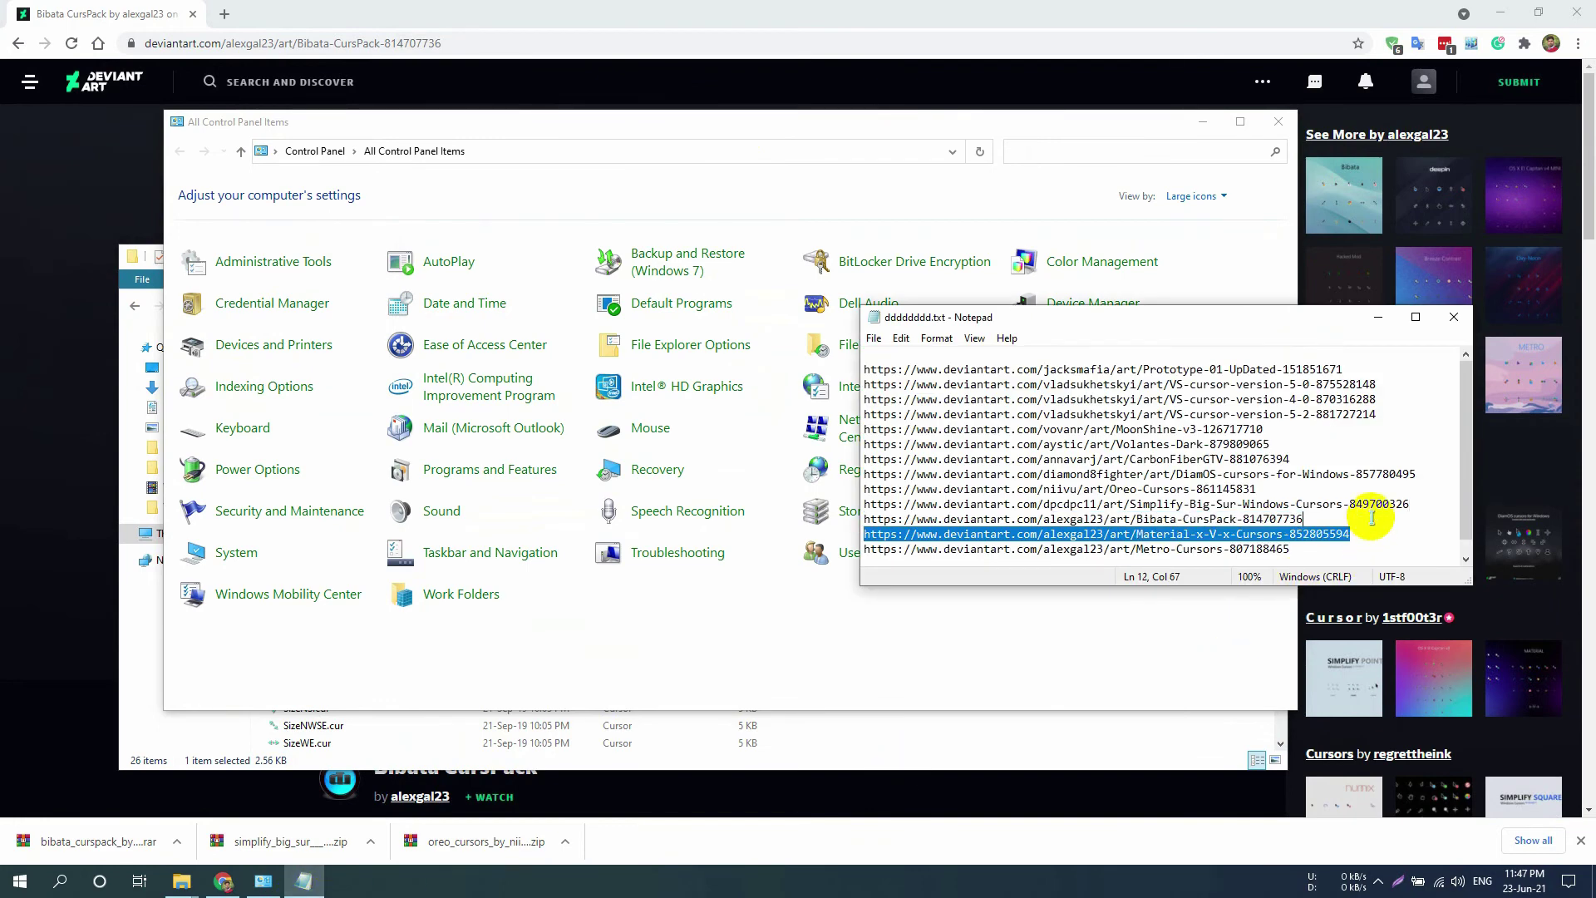
key("ctrl+c")
left_click(441, 43)
key("ctrl+v")
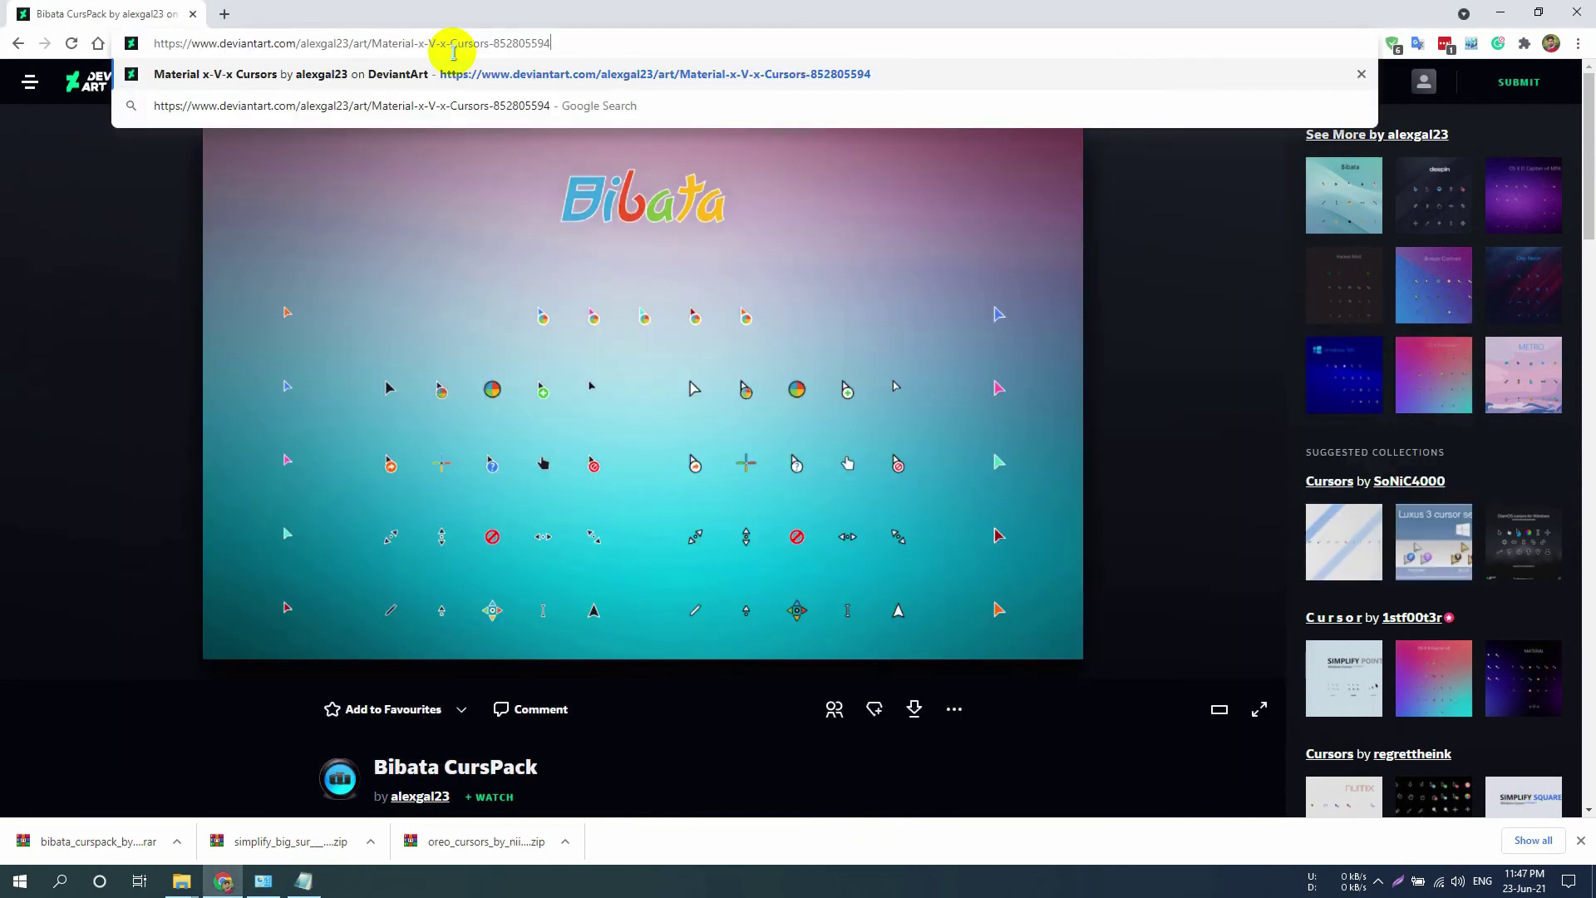
key("Return")
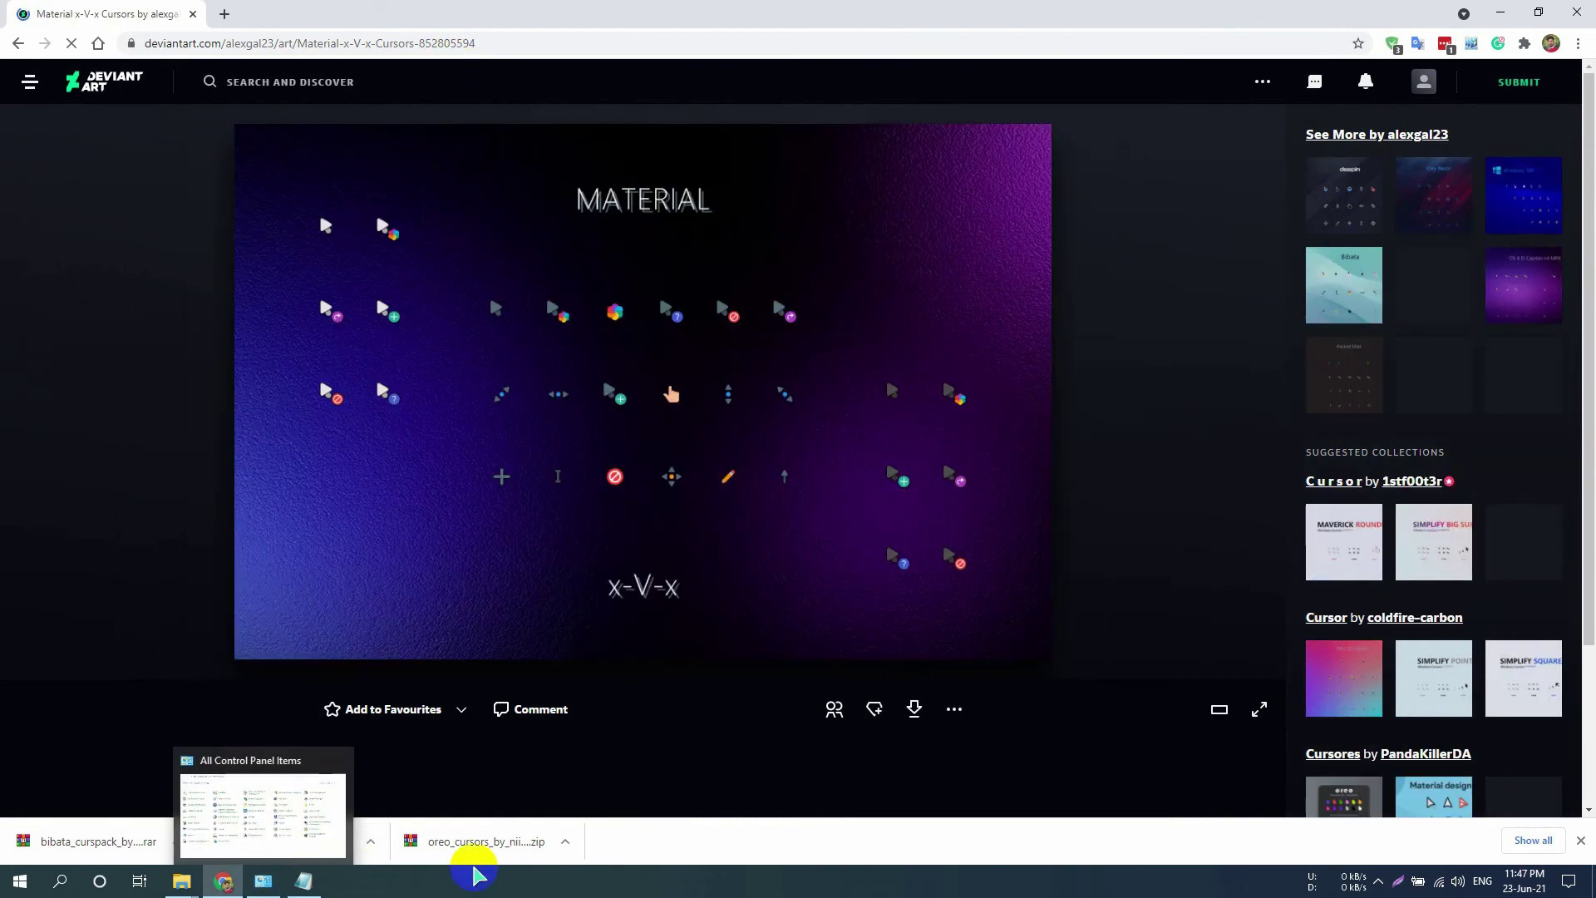
- Download the Material x-V-x Cursors pack and show it in its folder
left_click(1580, 840)
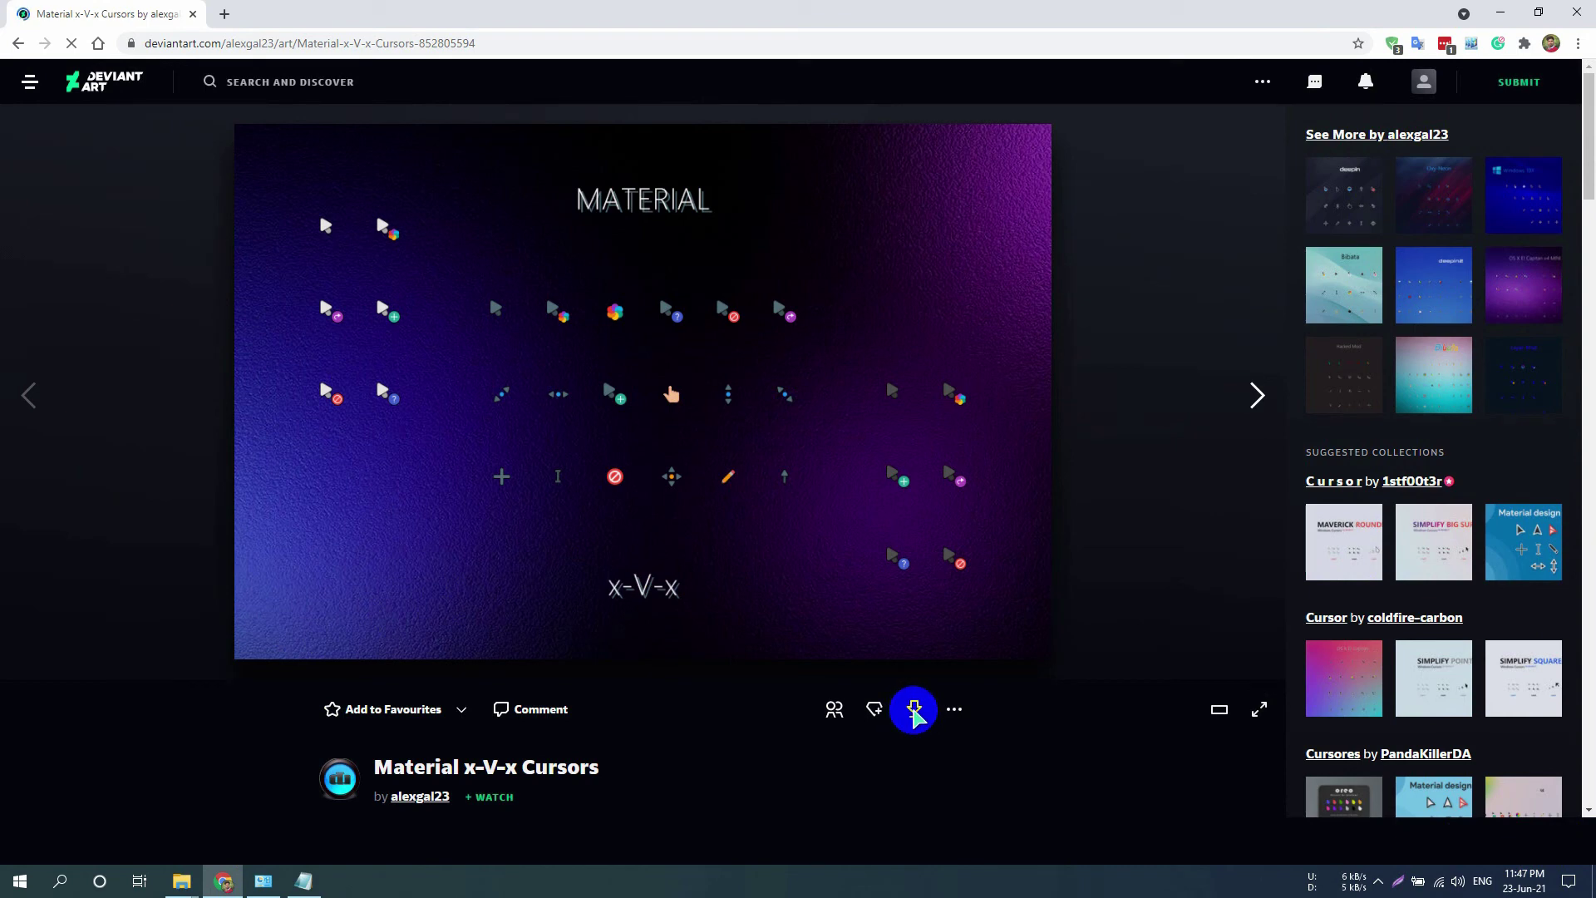
scroll(914, 714, "down", 1)
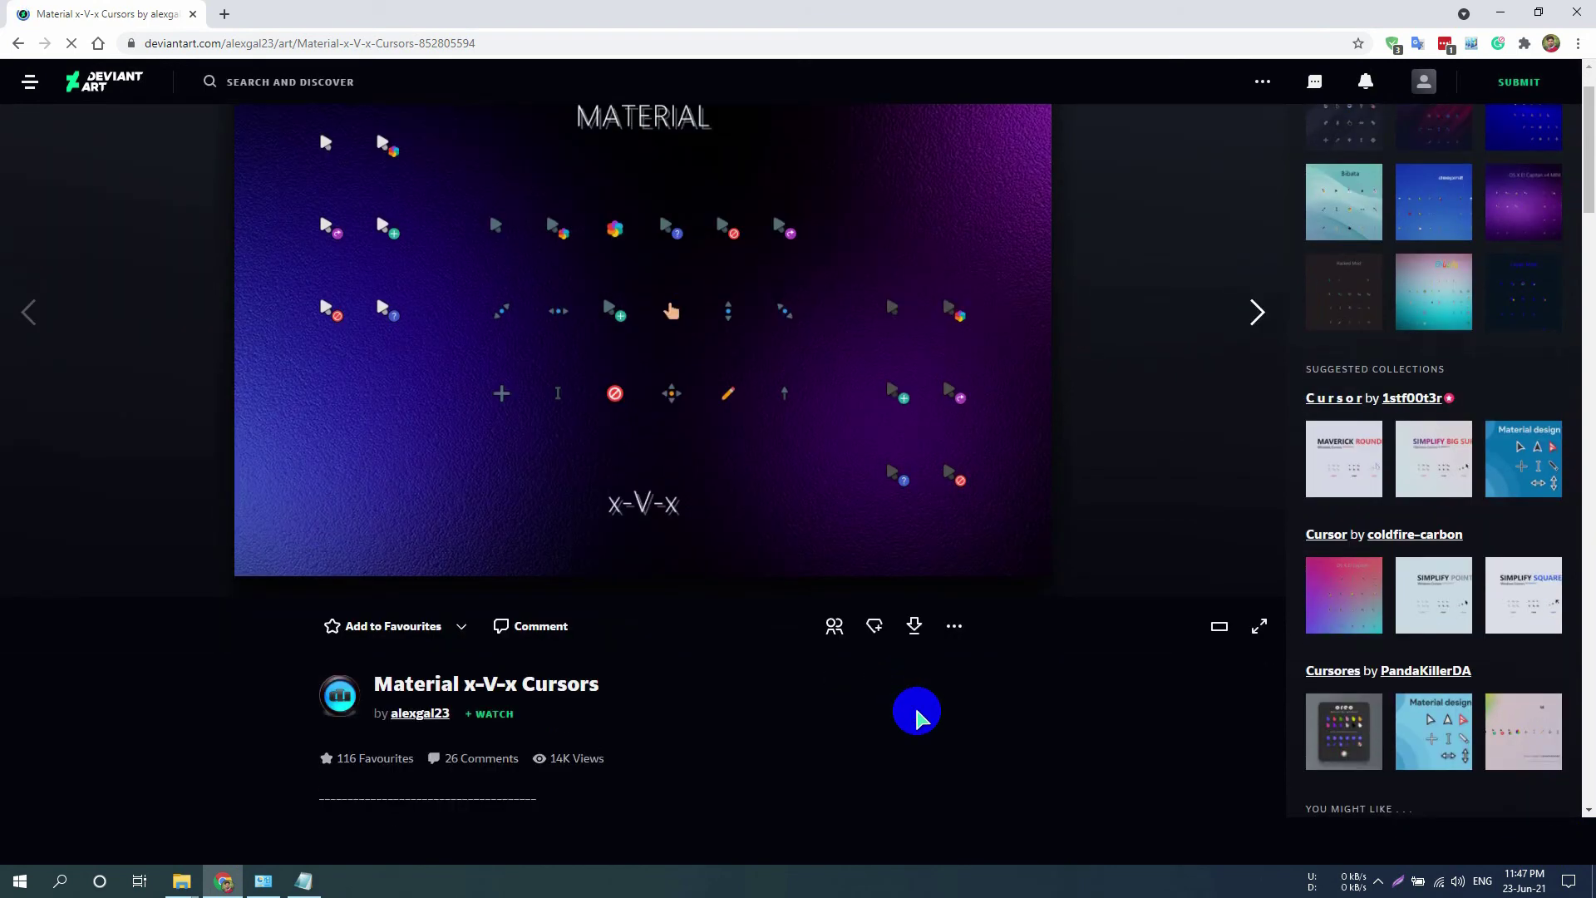
left_click(914, 629)
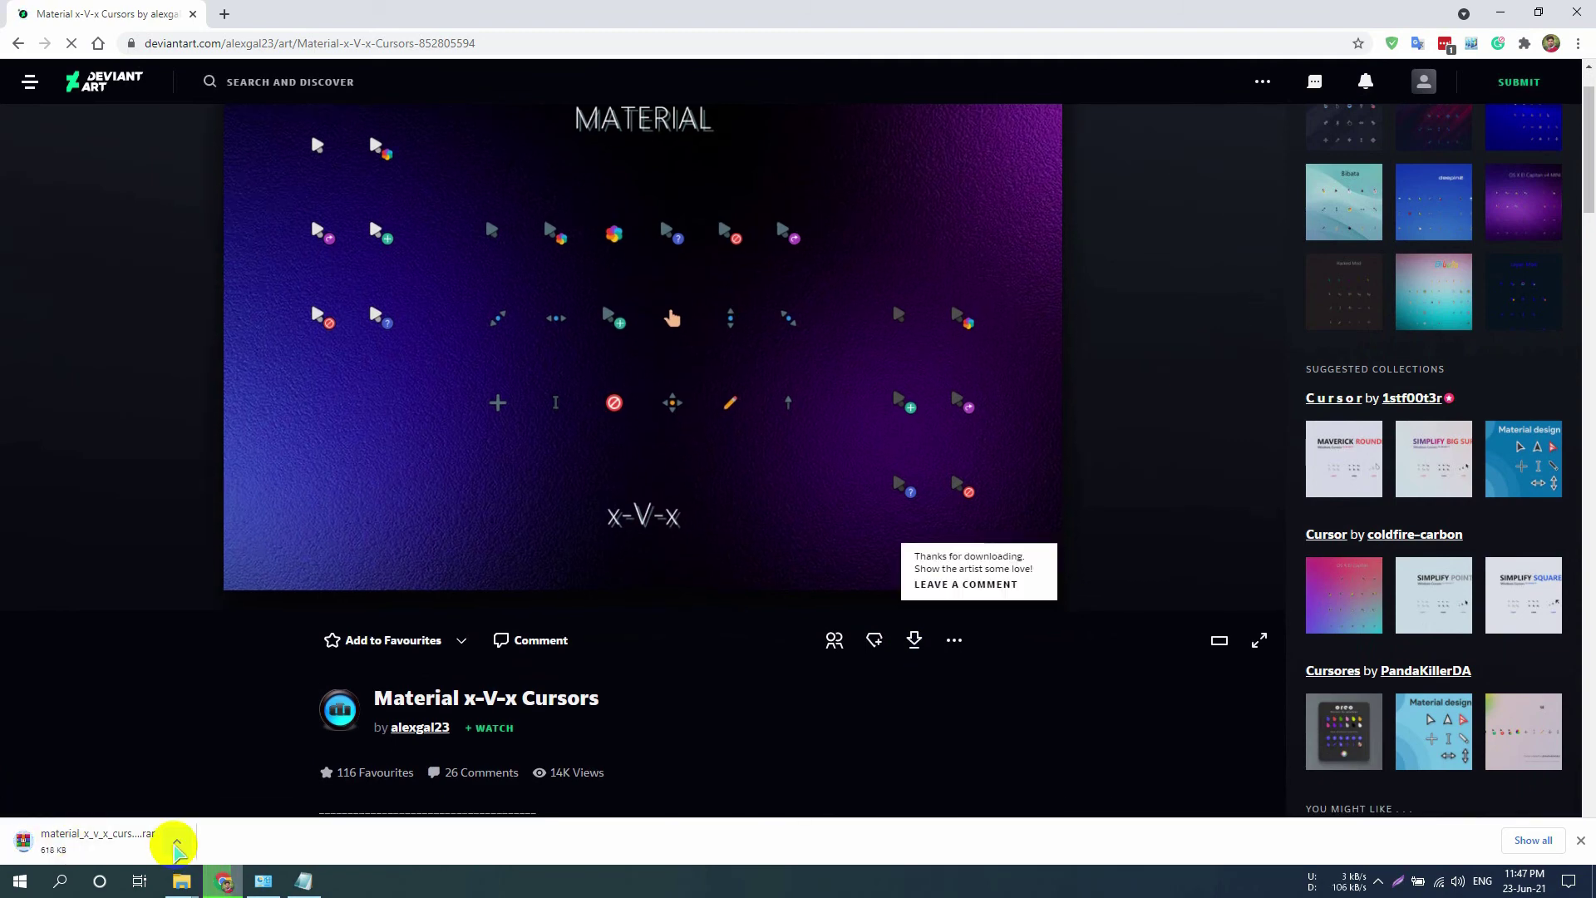
left_click(178, 843)
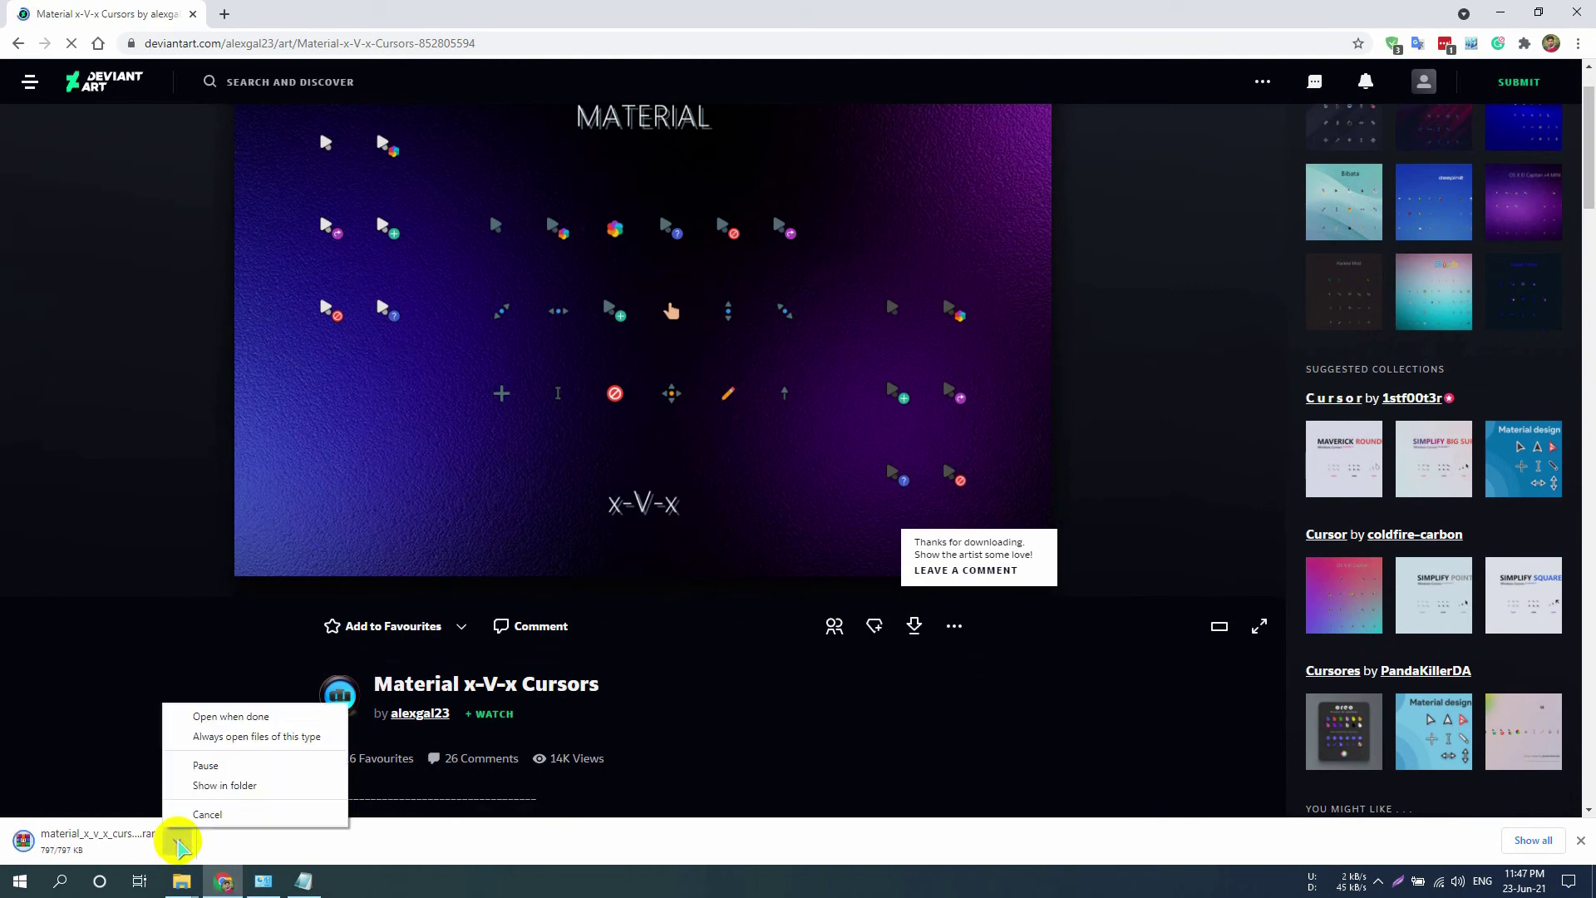
left_click(214, 785)
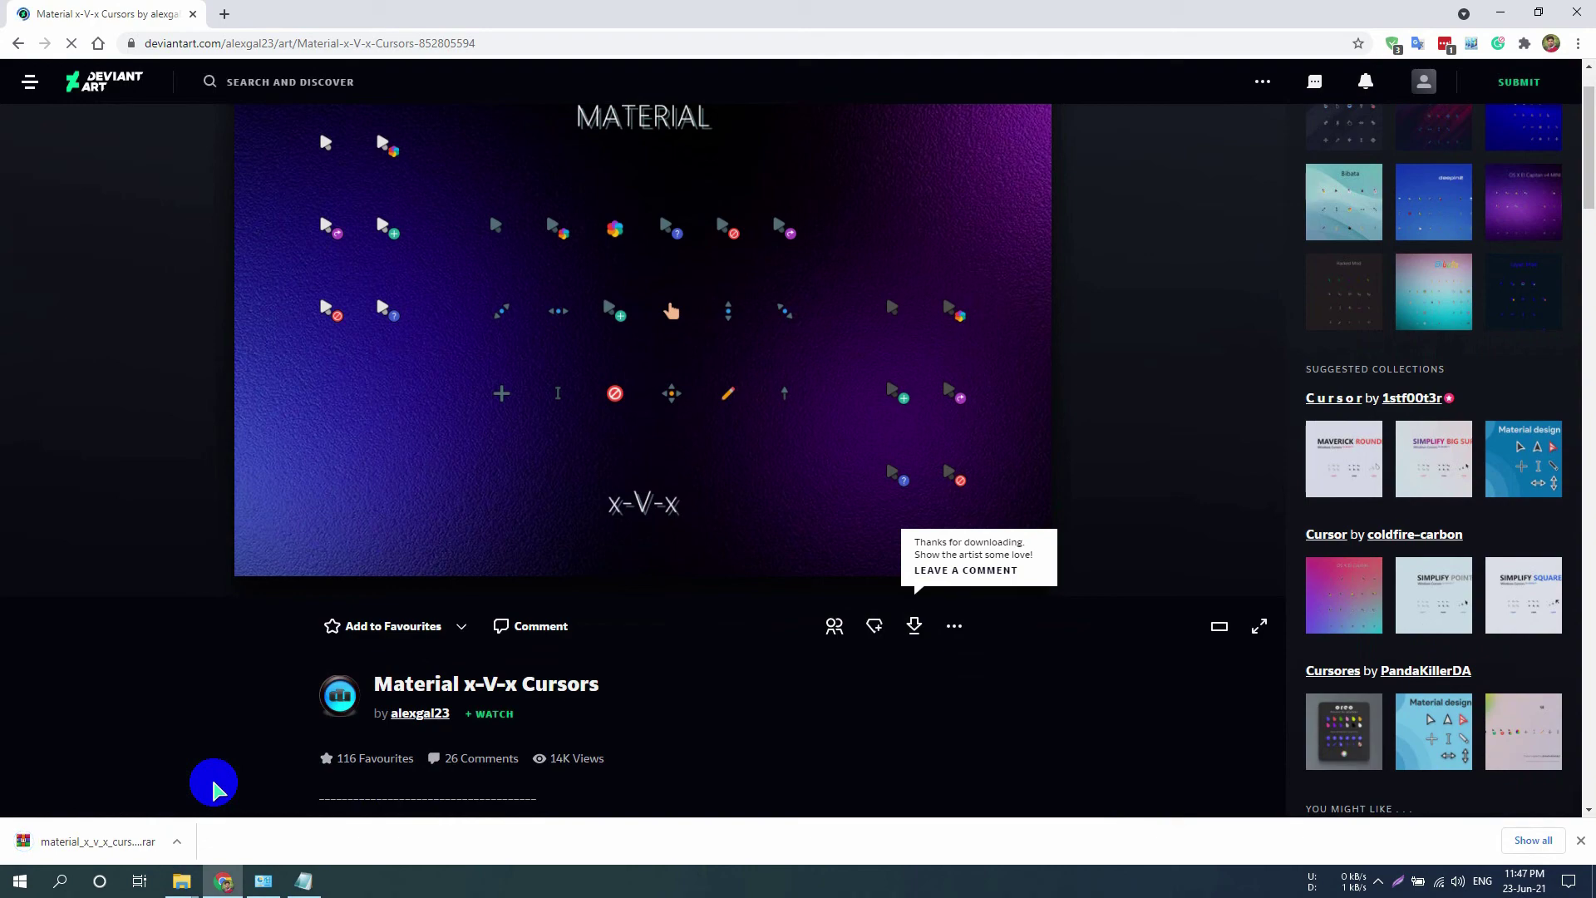
- Close the oreo_blue and Simplify Big Sur Dark folder windows
mouse_move(179, 879)
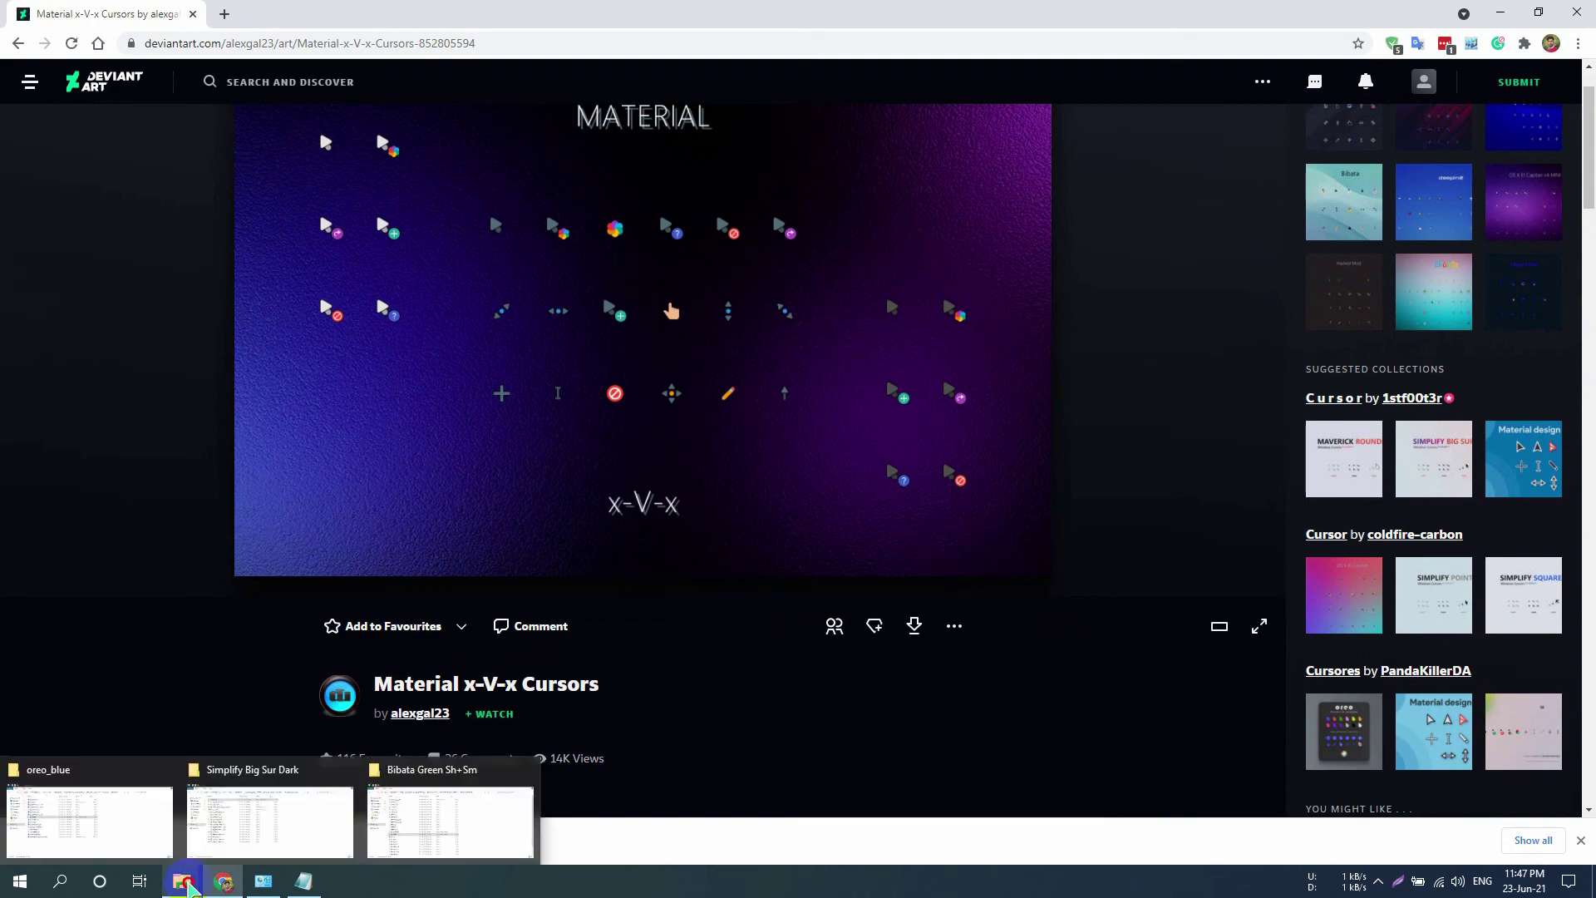
middle_click(137, 856)
middle_click(107, 827)
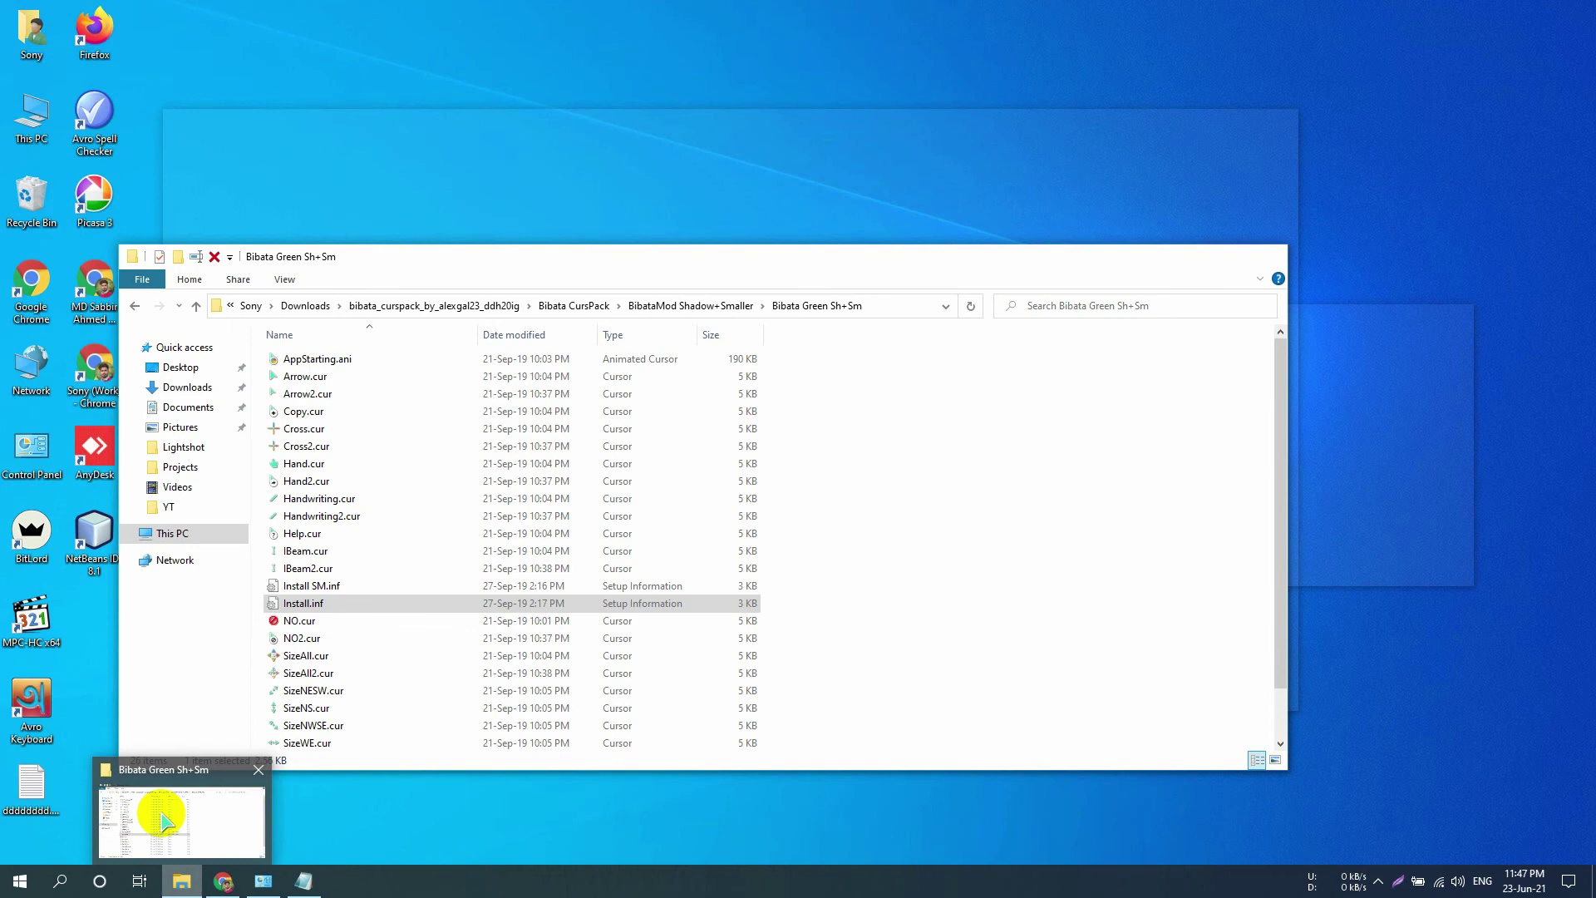
- Go up to Downloads and open the material_x_v_x_cursors rar, then close the archive window
left_click(160, 819)
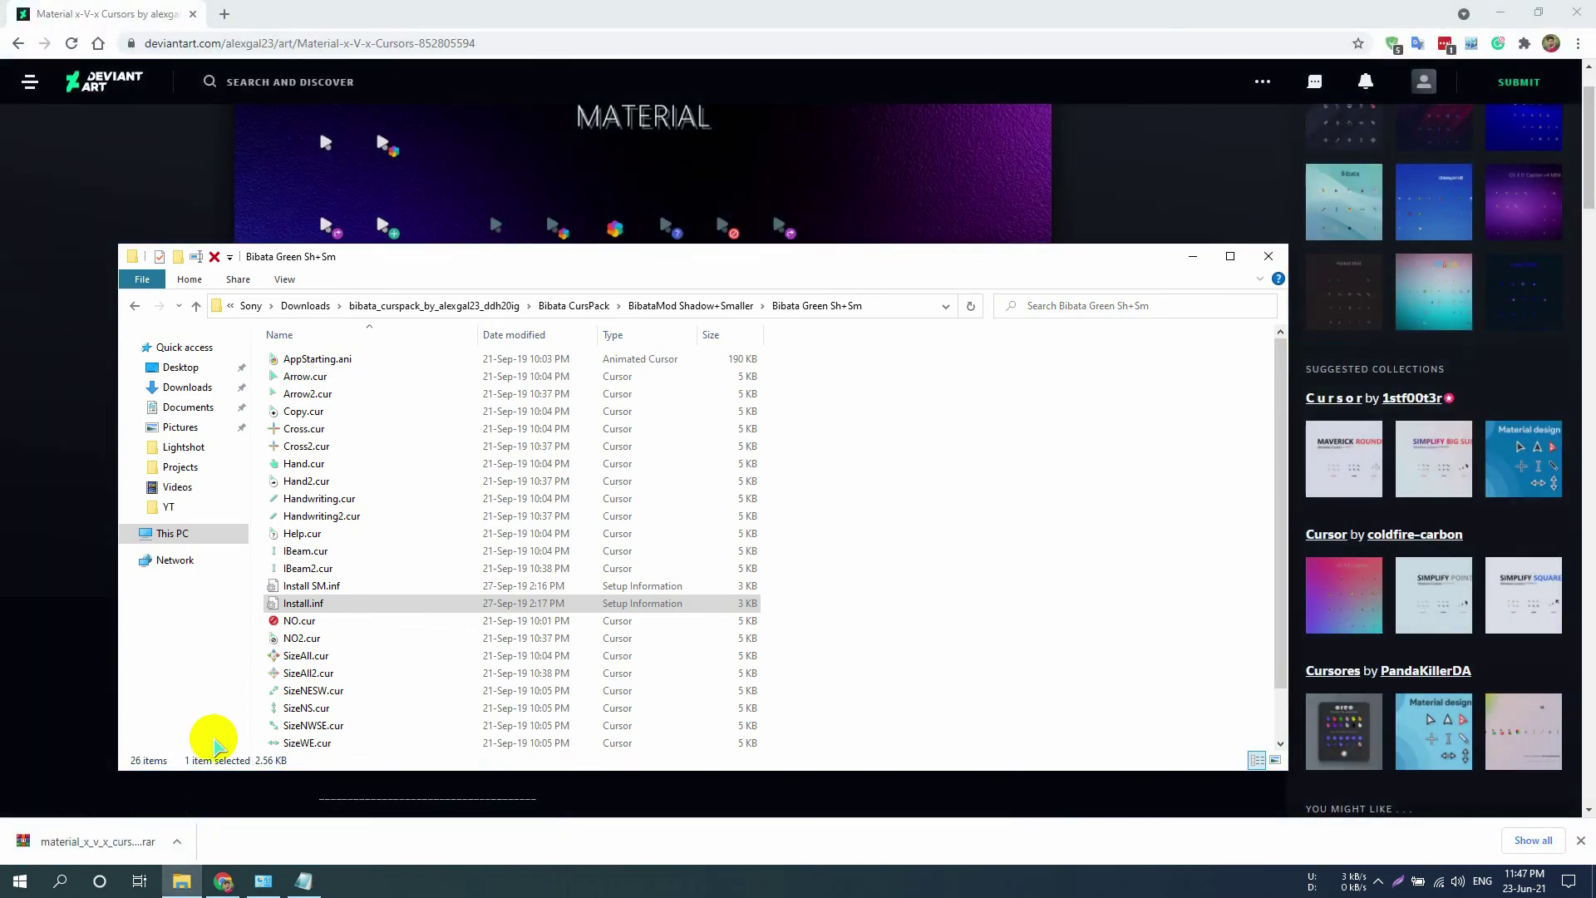
left_click(308, 308)
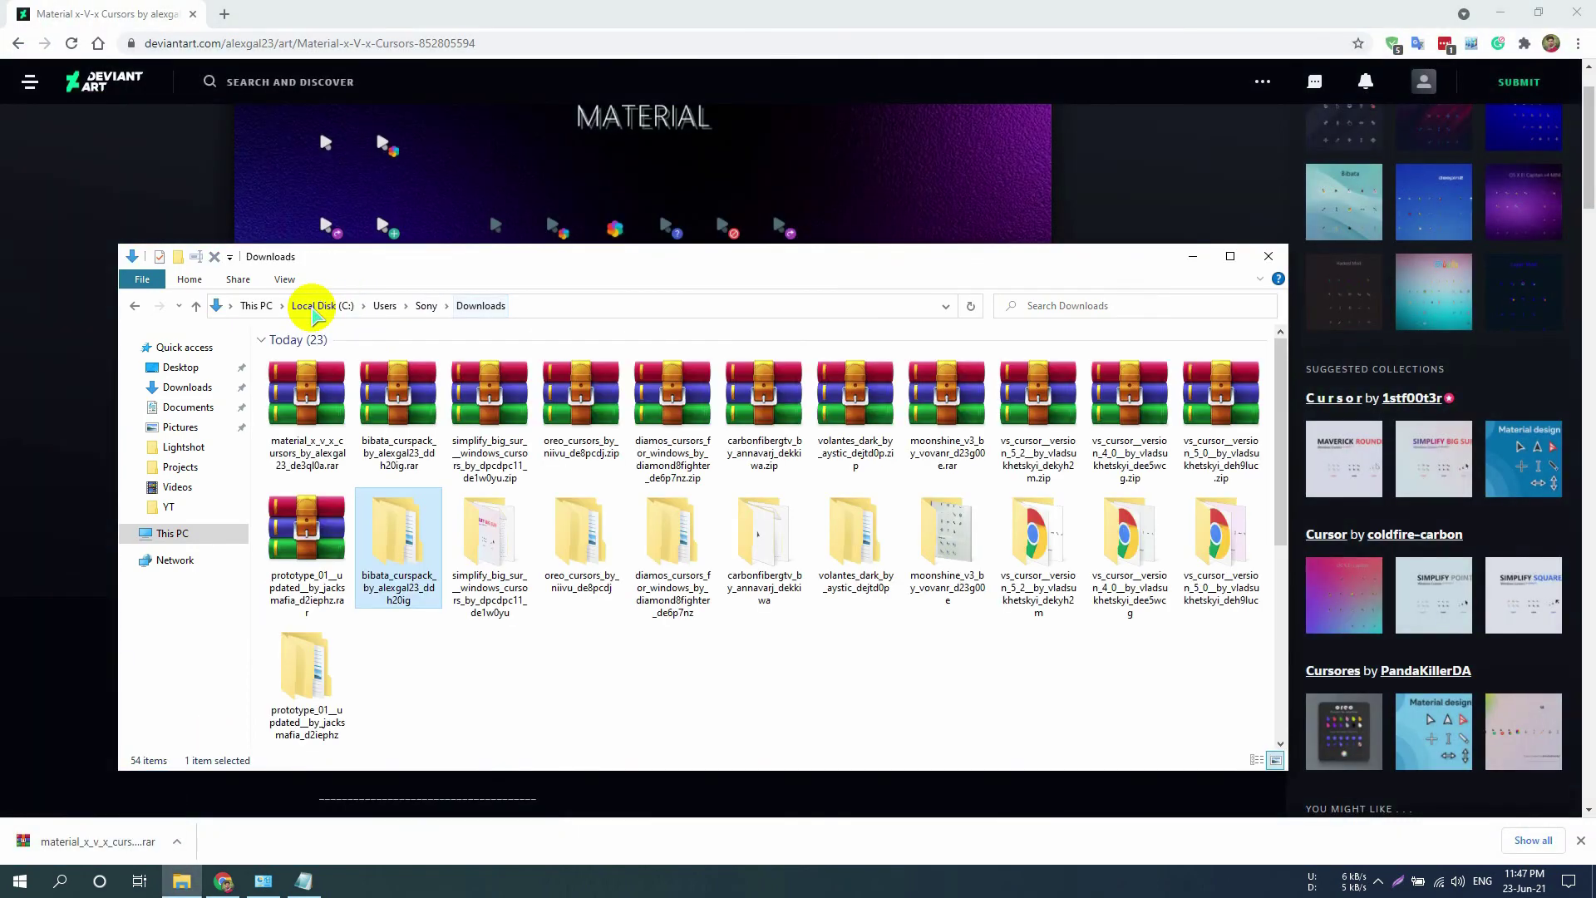
left_click(321, 403)
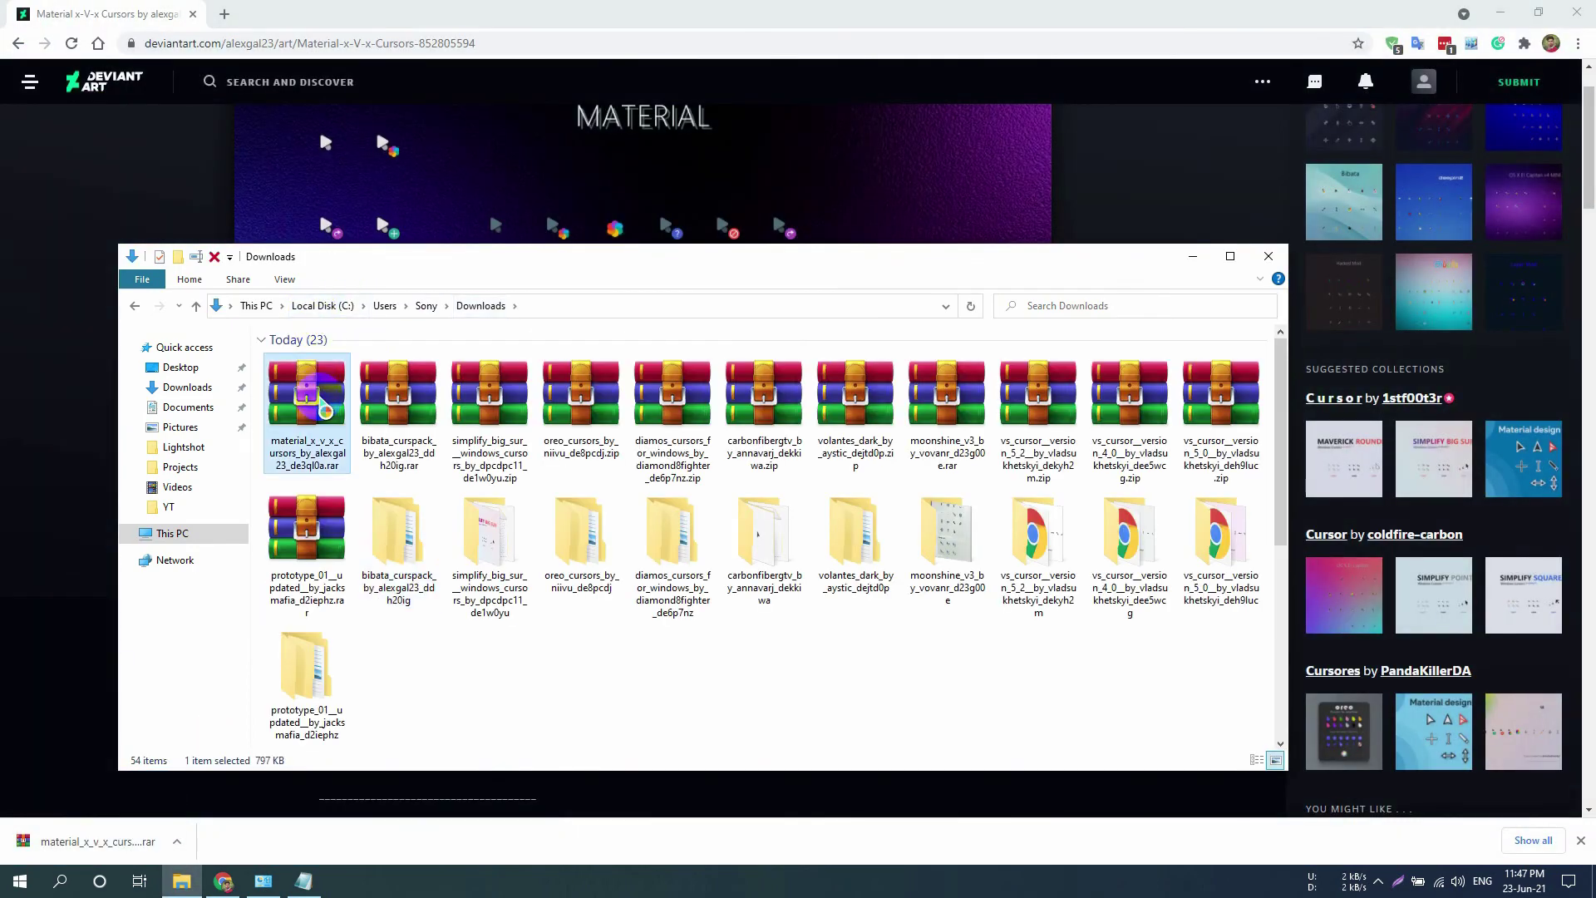
double_click(321, 403)
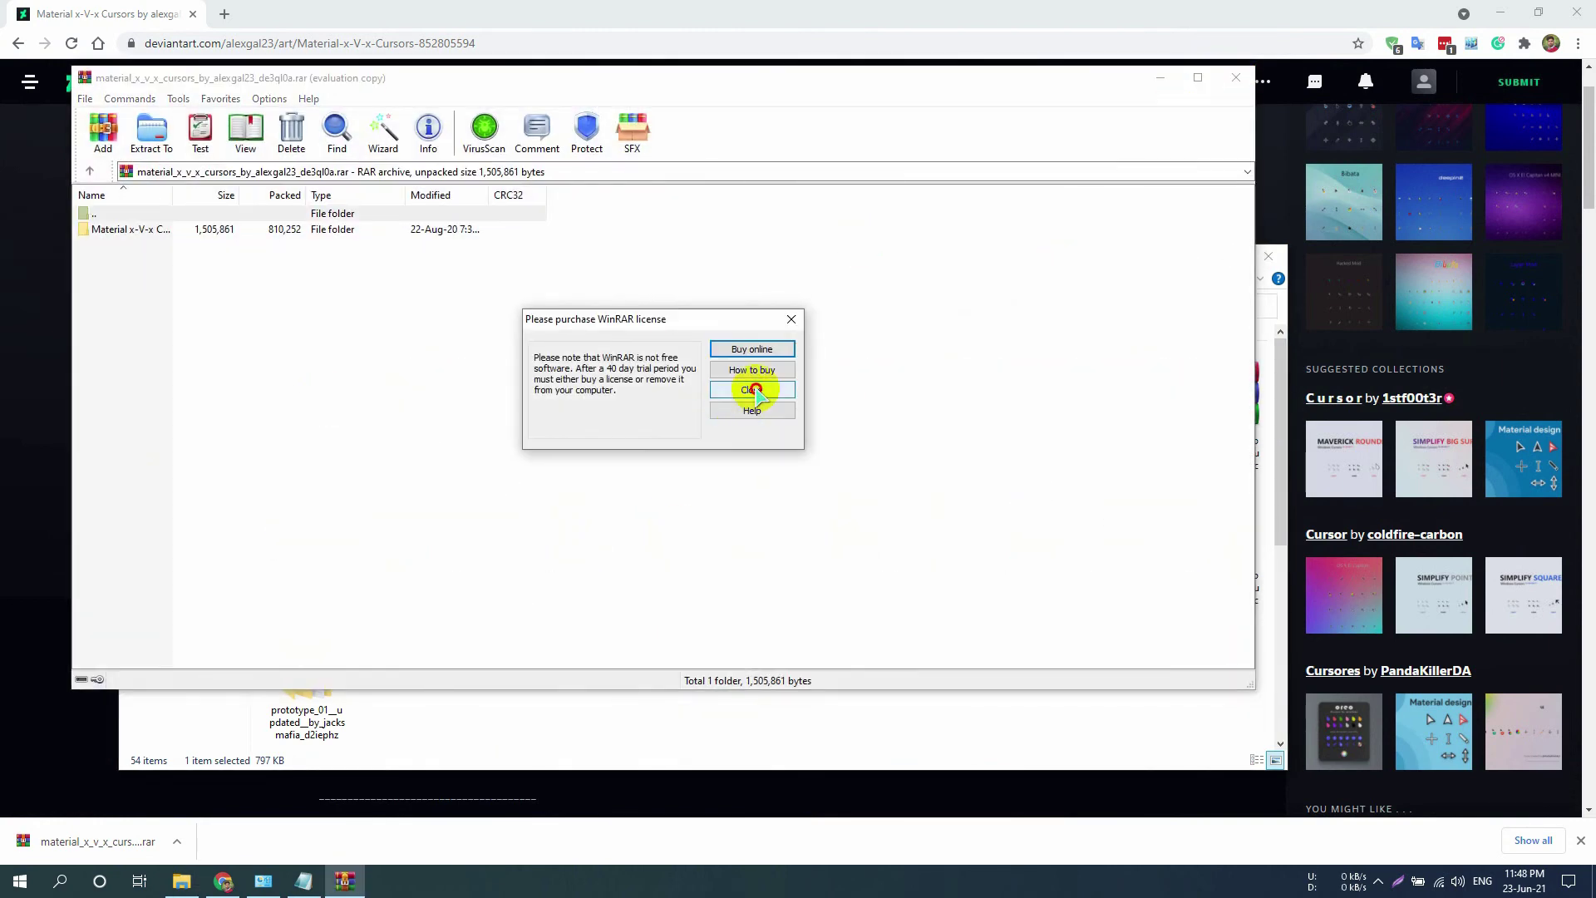
left_click(750, 393)
left_click(1236, 78)
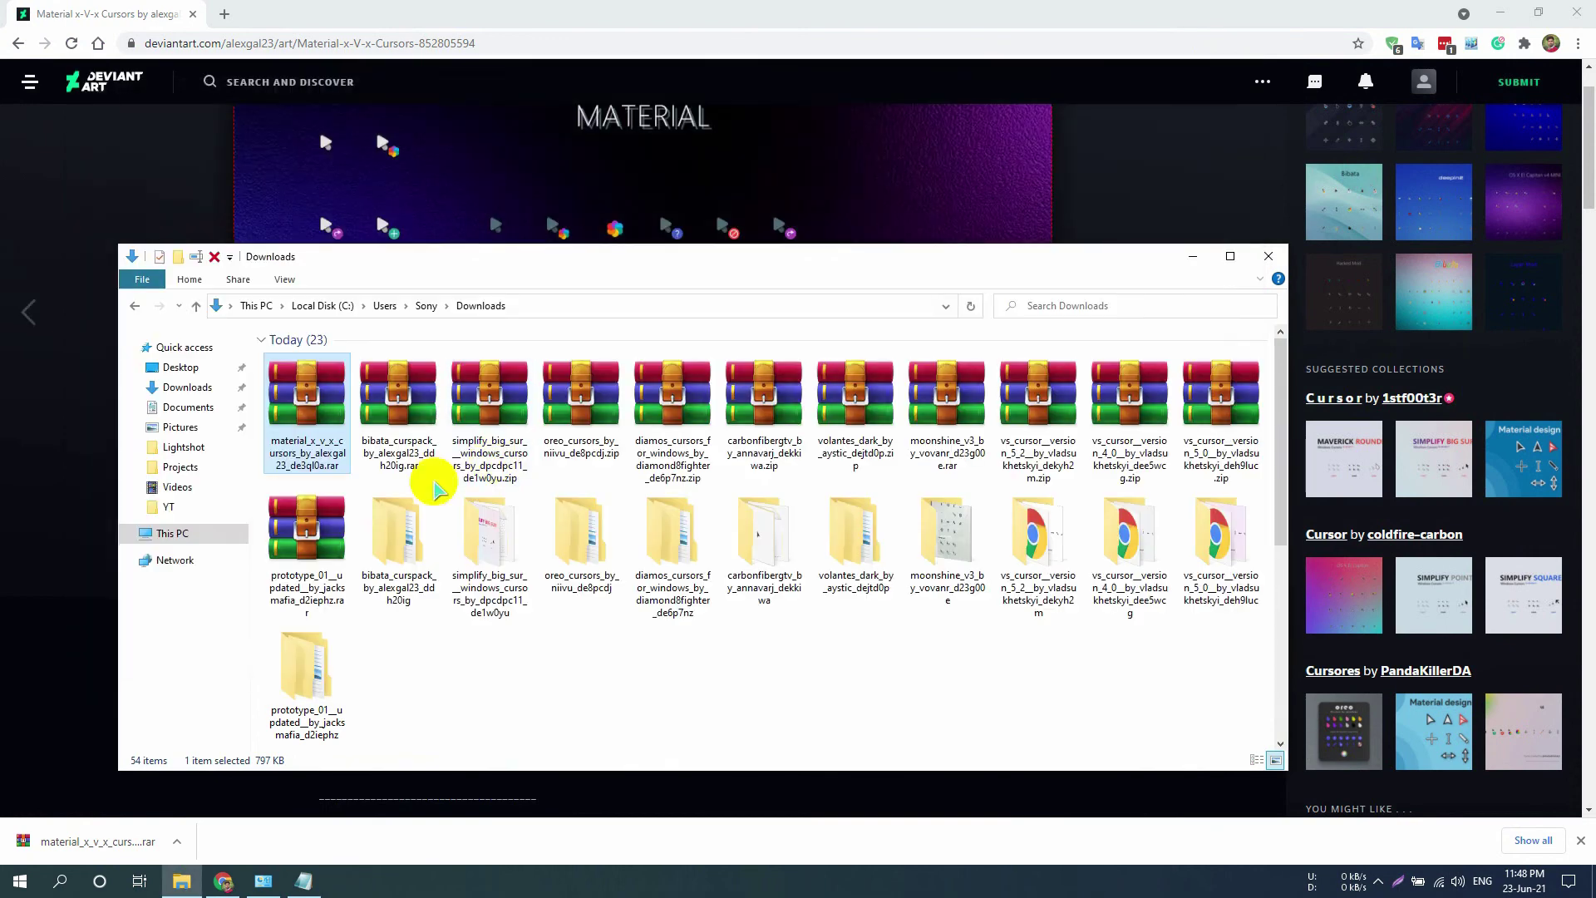
- Extract the material archive and open Material x-V-x Cursors > Material x-V-x Default, selecting Install.inf
right_click(317, 429)
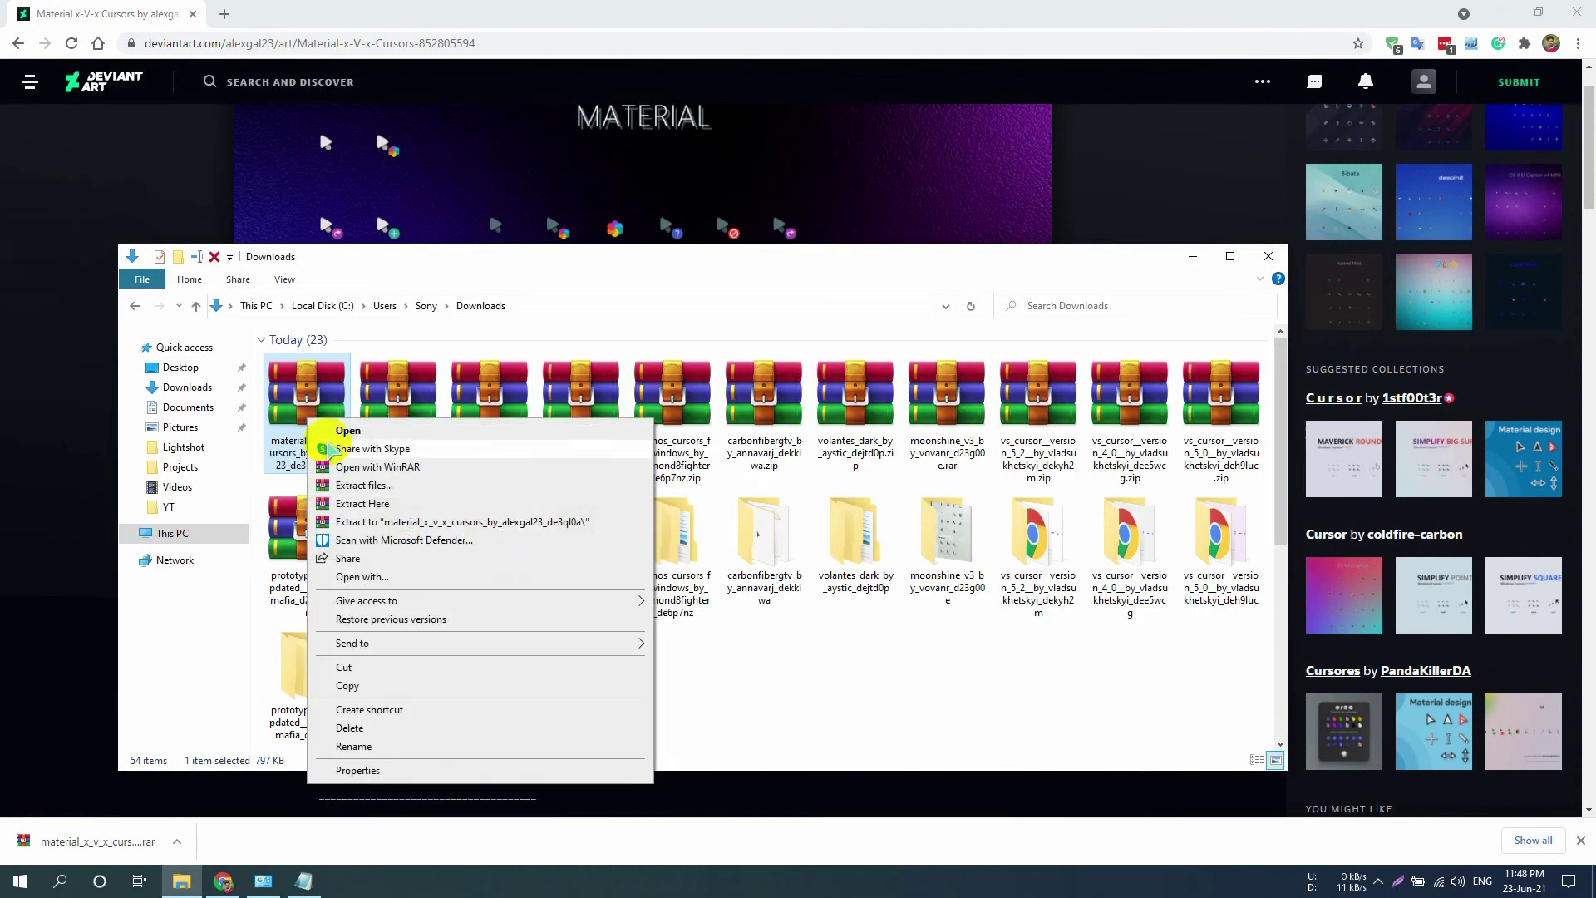
left_click(400, 521)
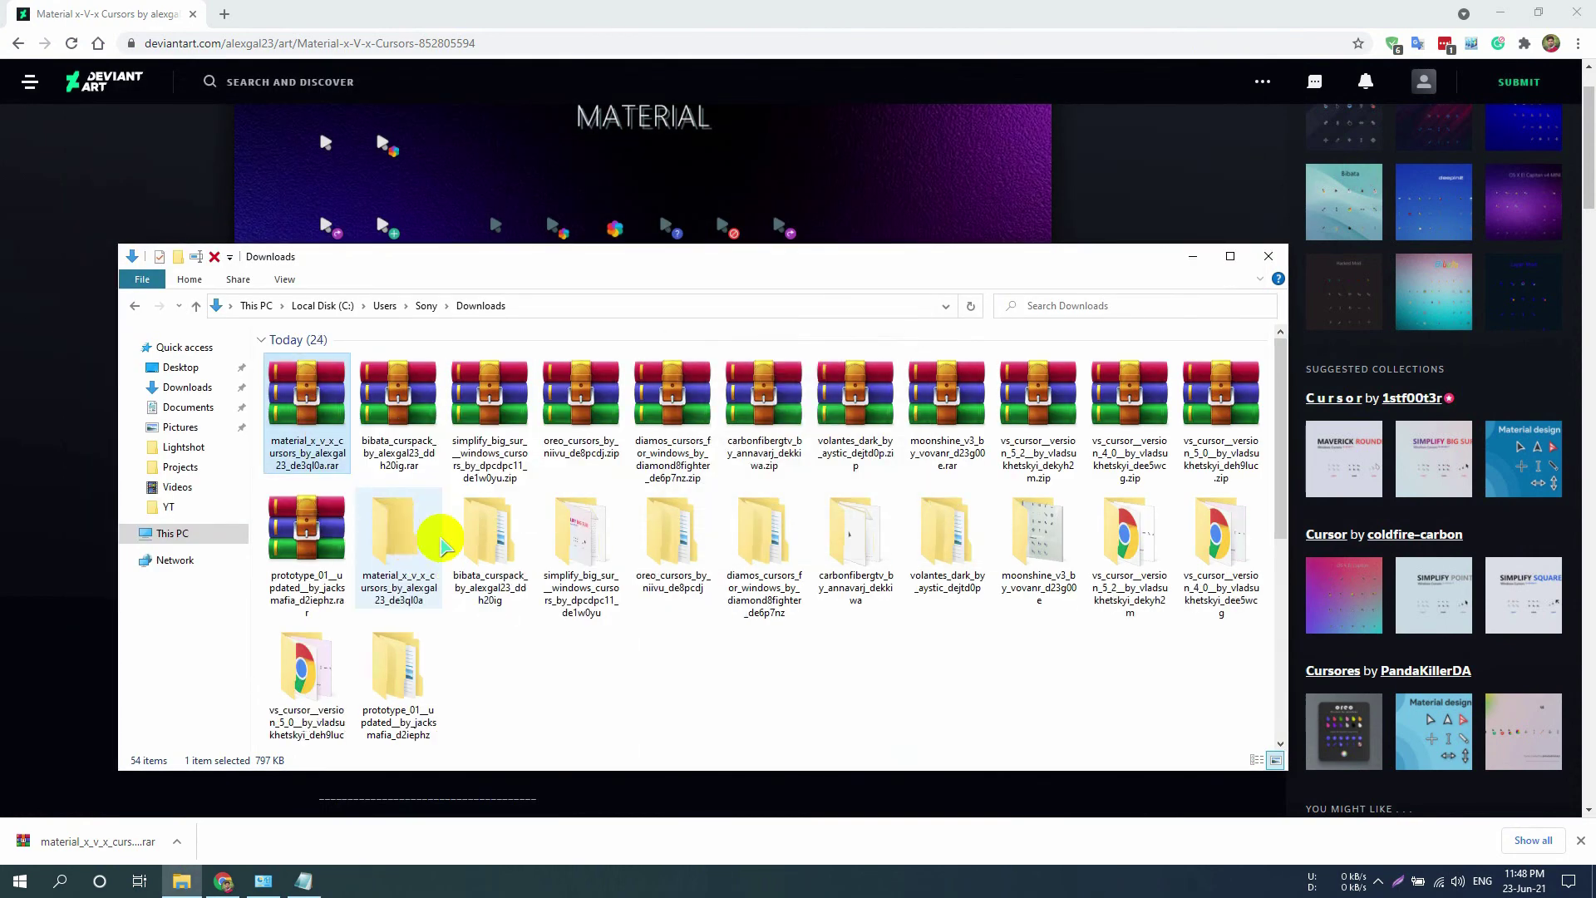
left_click(400, 565)
double_click(400, 565)
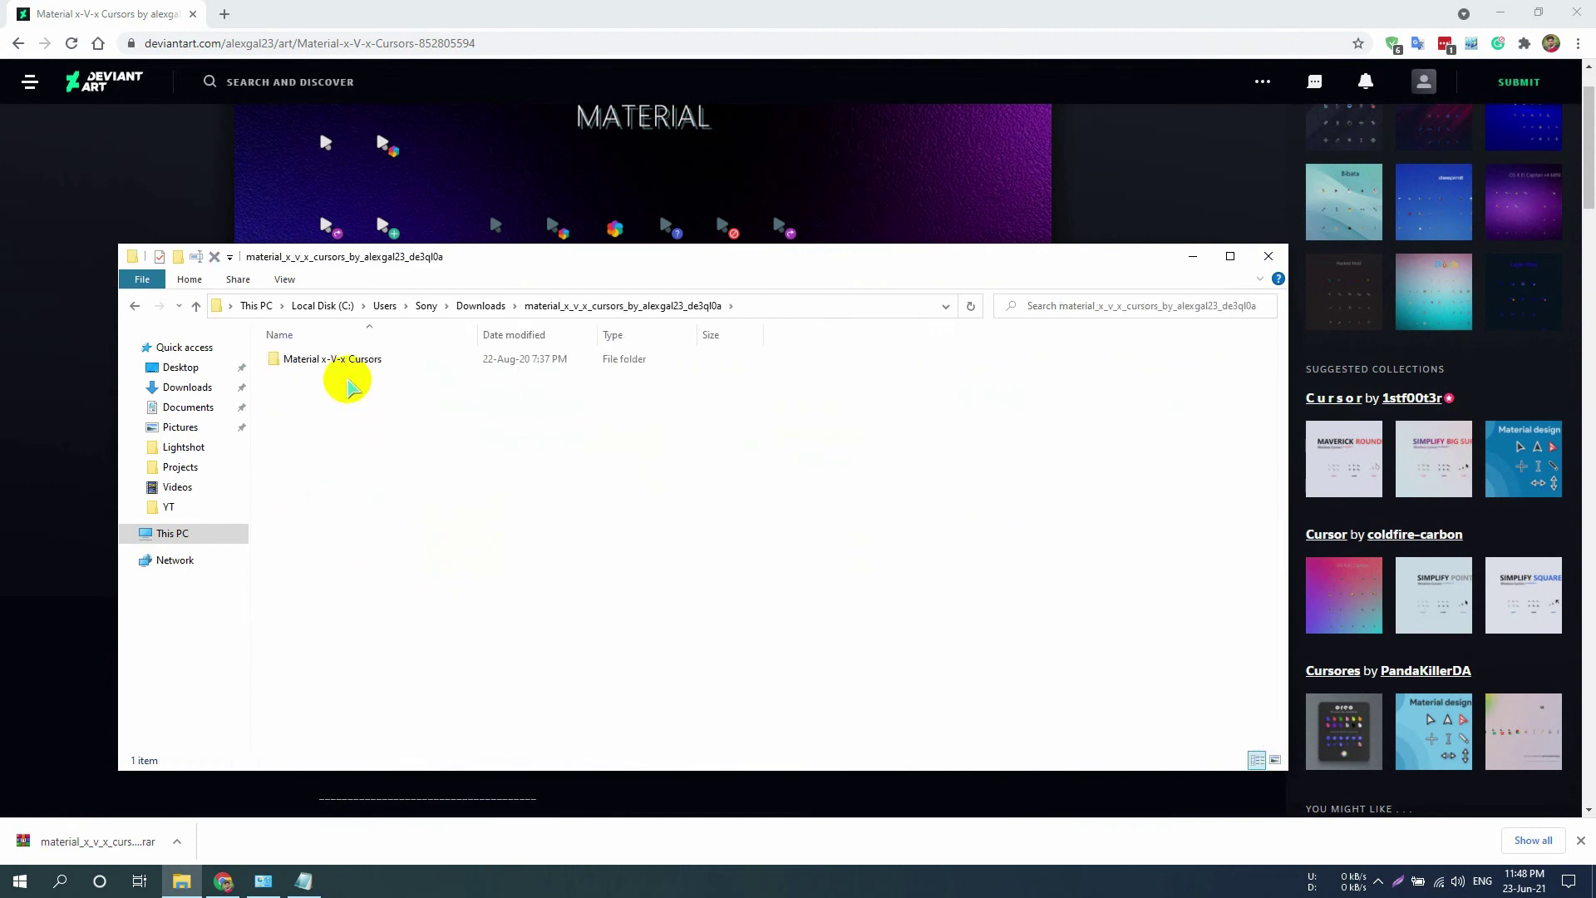
double_click(353, 374)
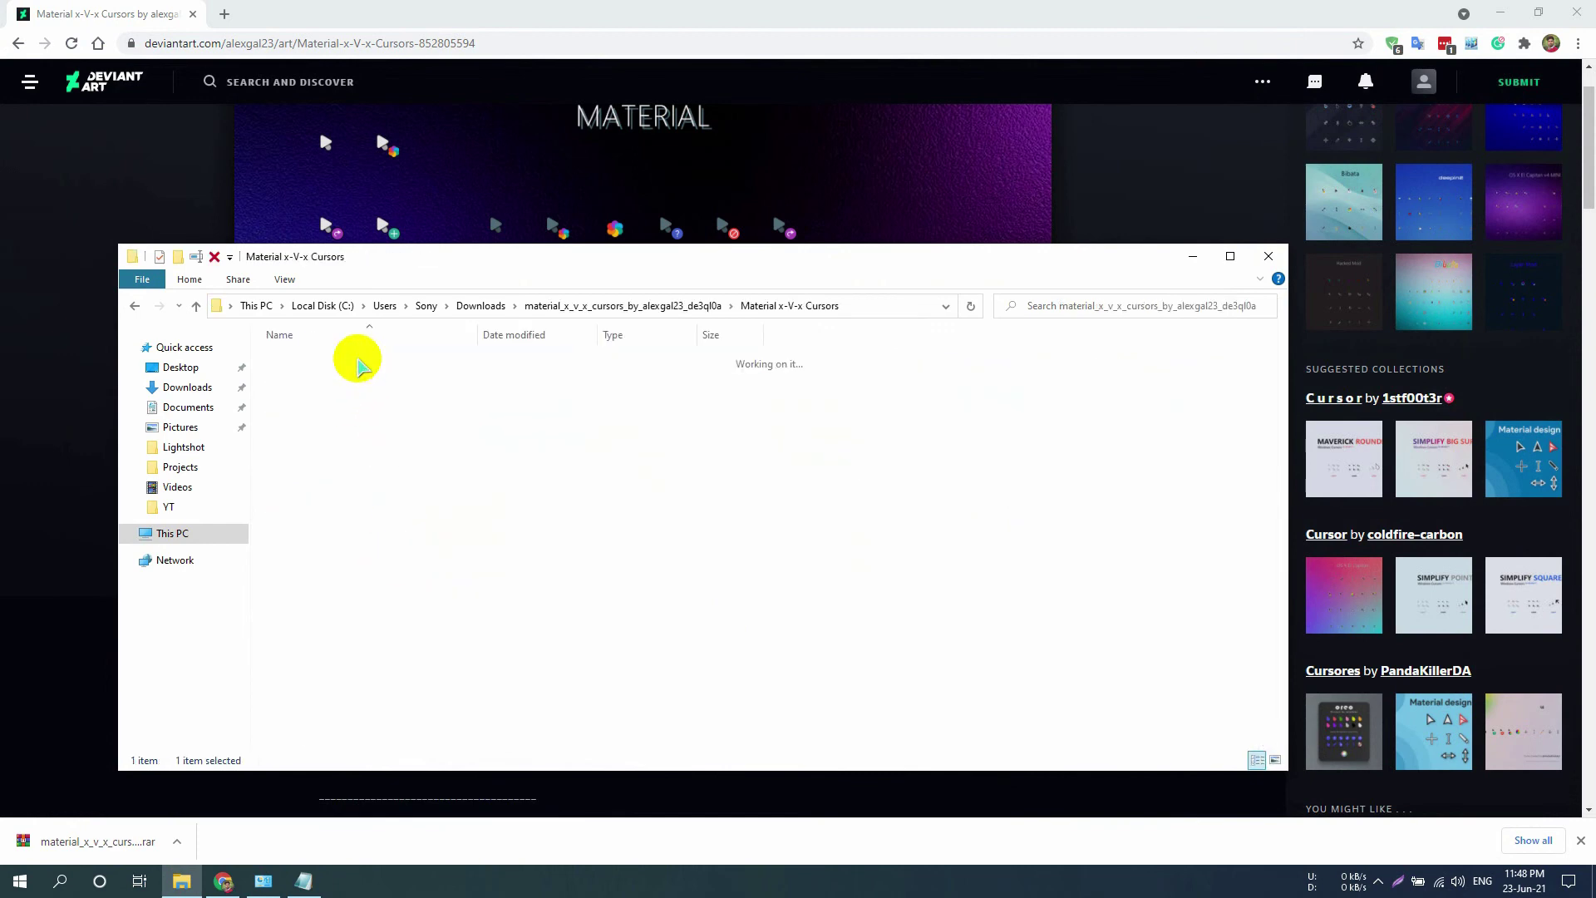
double_click(416, 374)
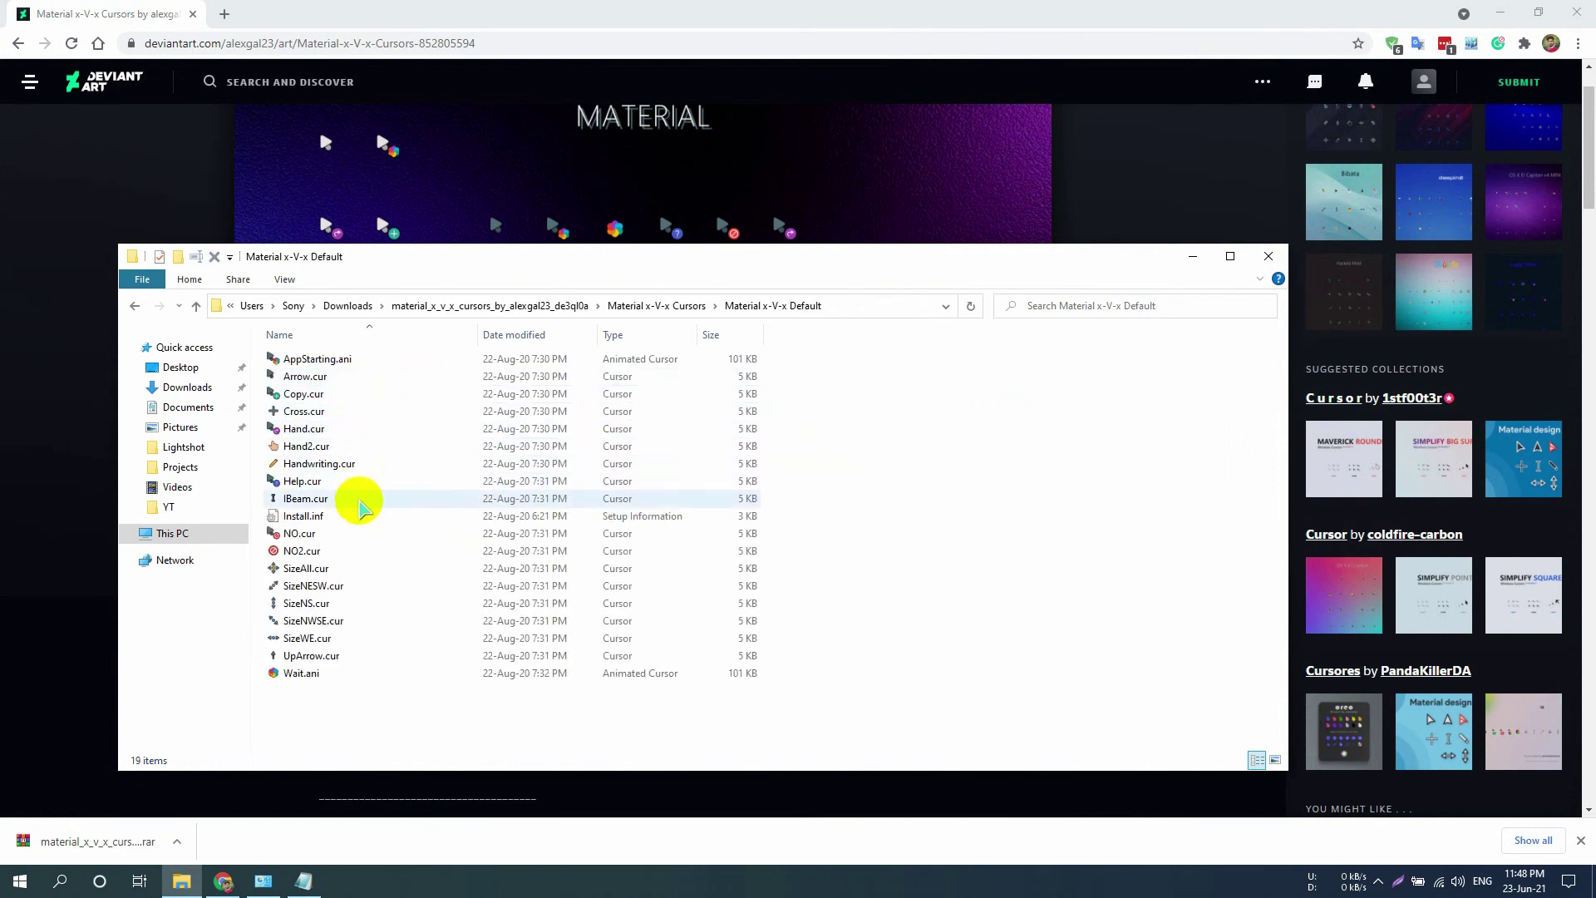
left_click(357, 517)
- Install the Material x-V-x Default cursor scheme from Install.inf
right_click(357, 516)
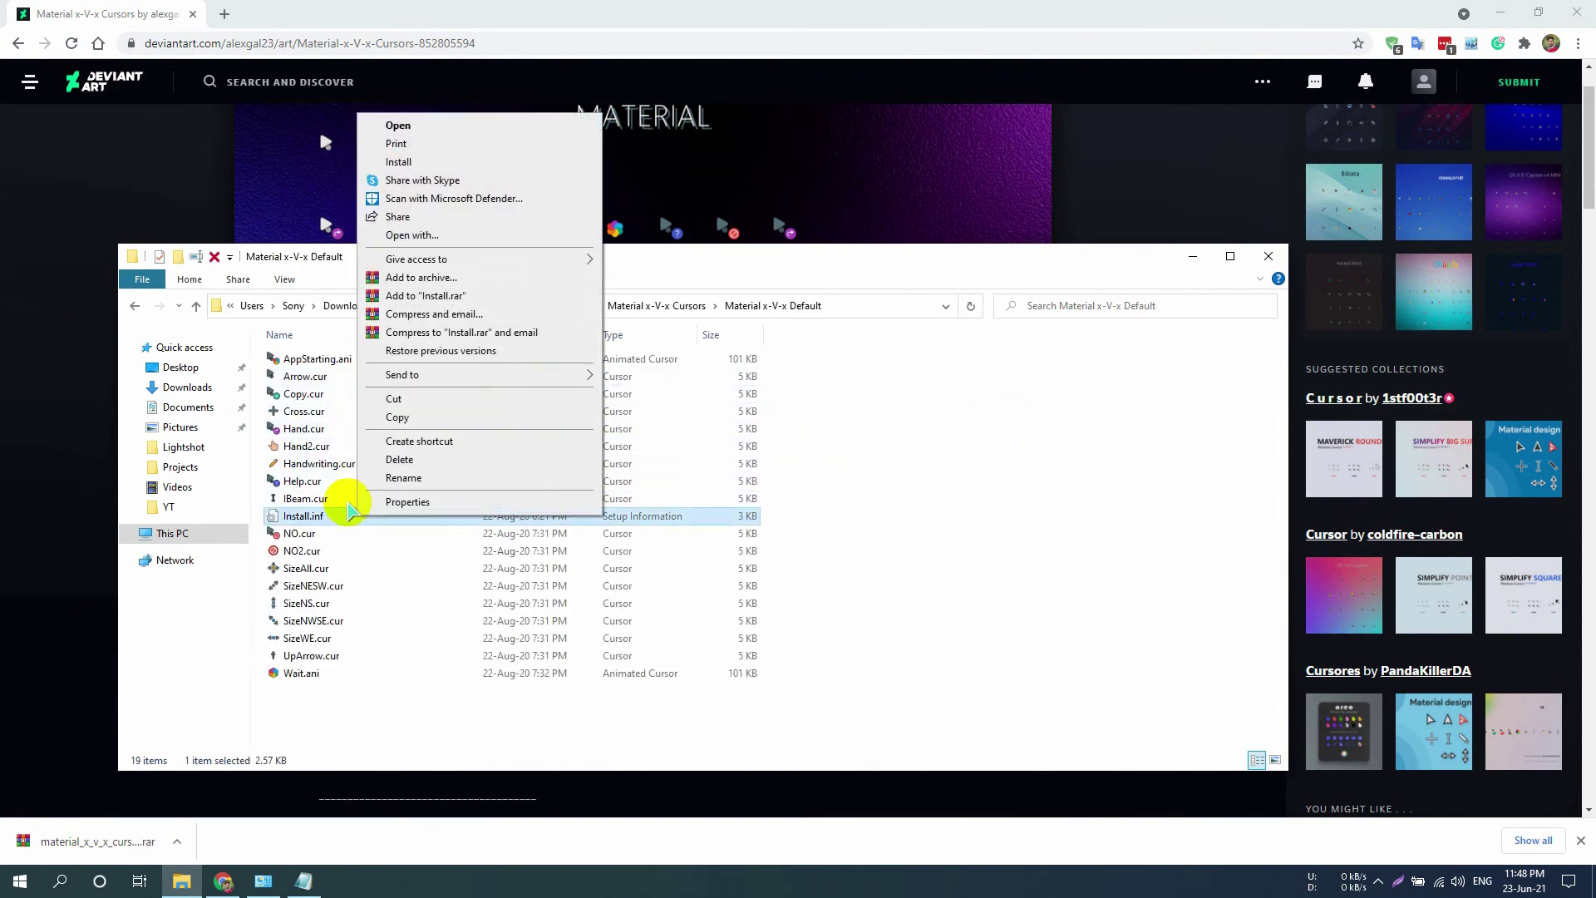
left_click(431, 161)
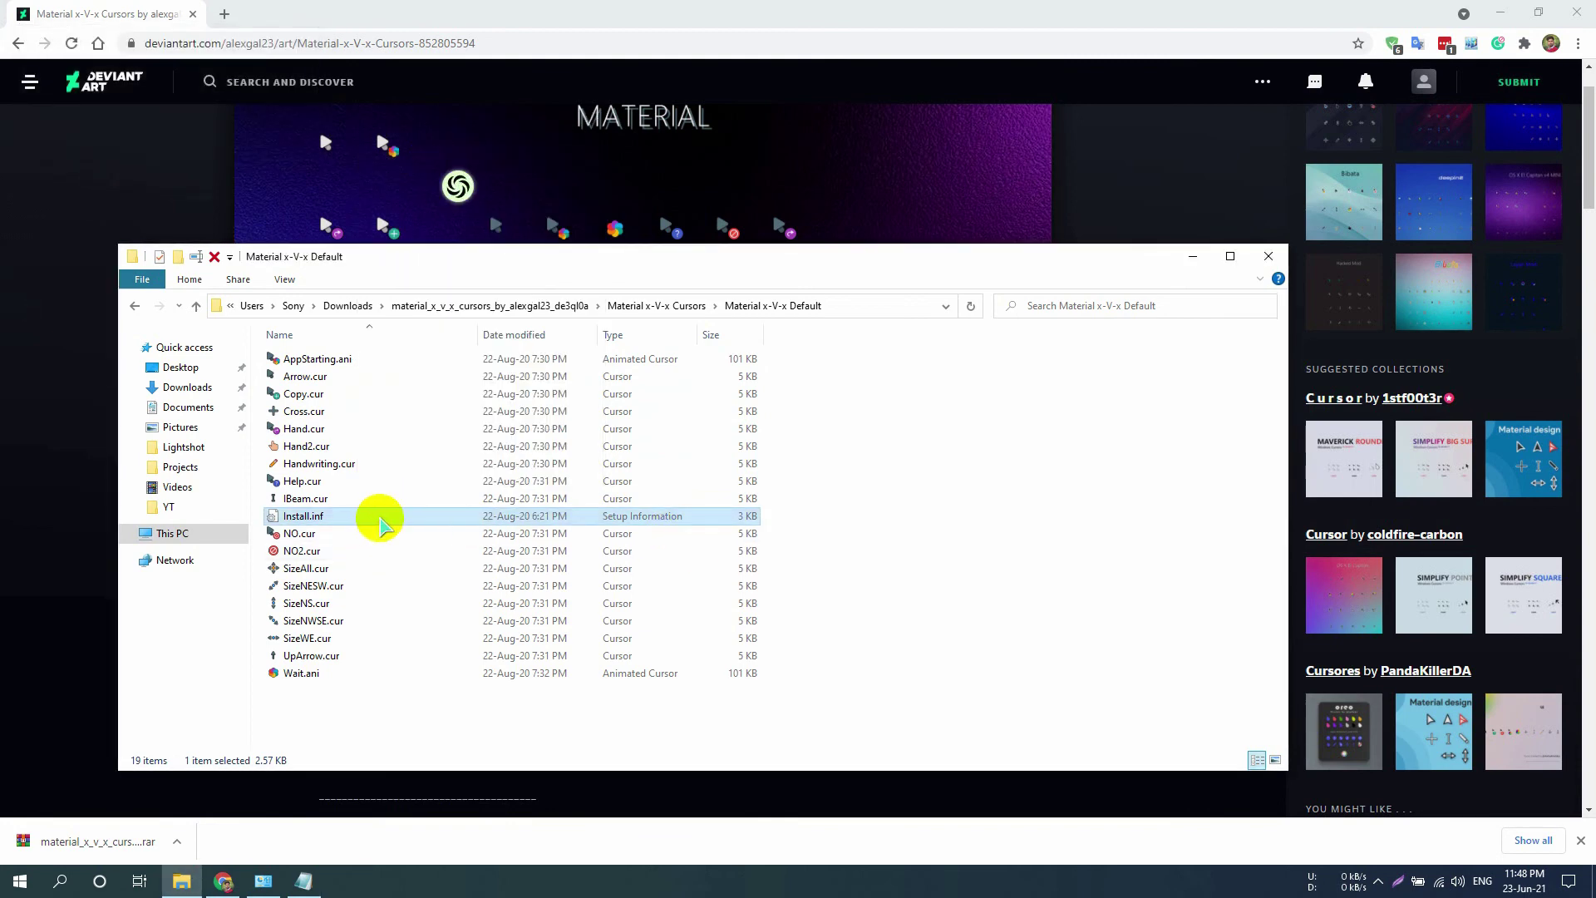
mouse_move(265, 877)
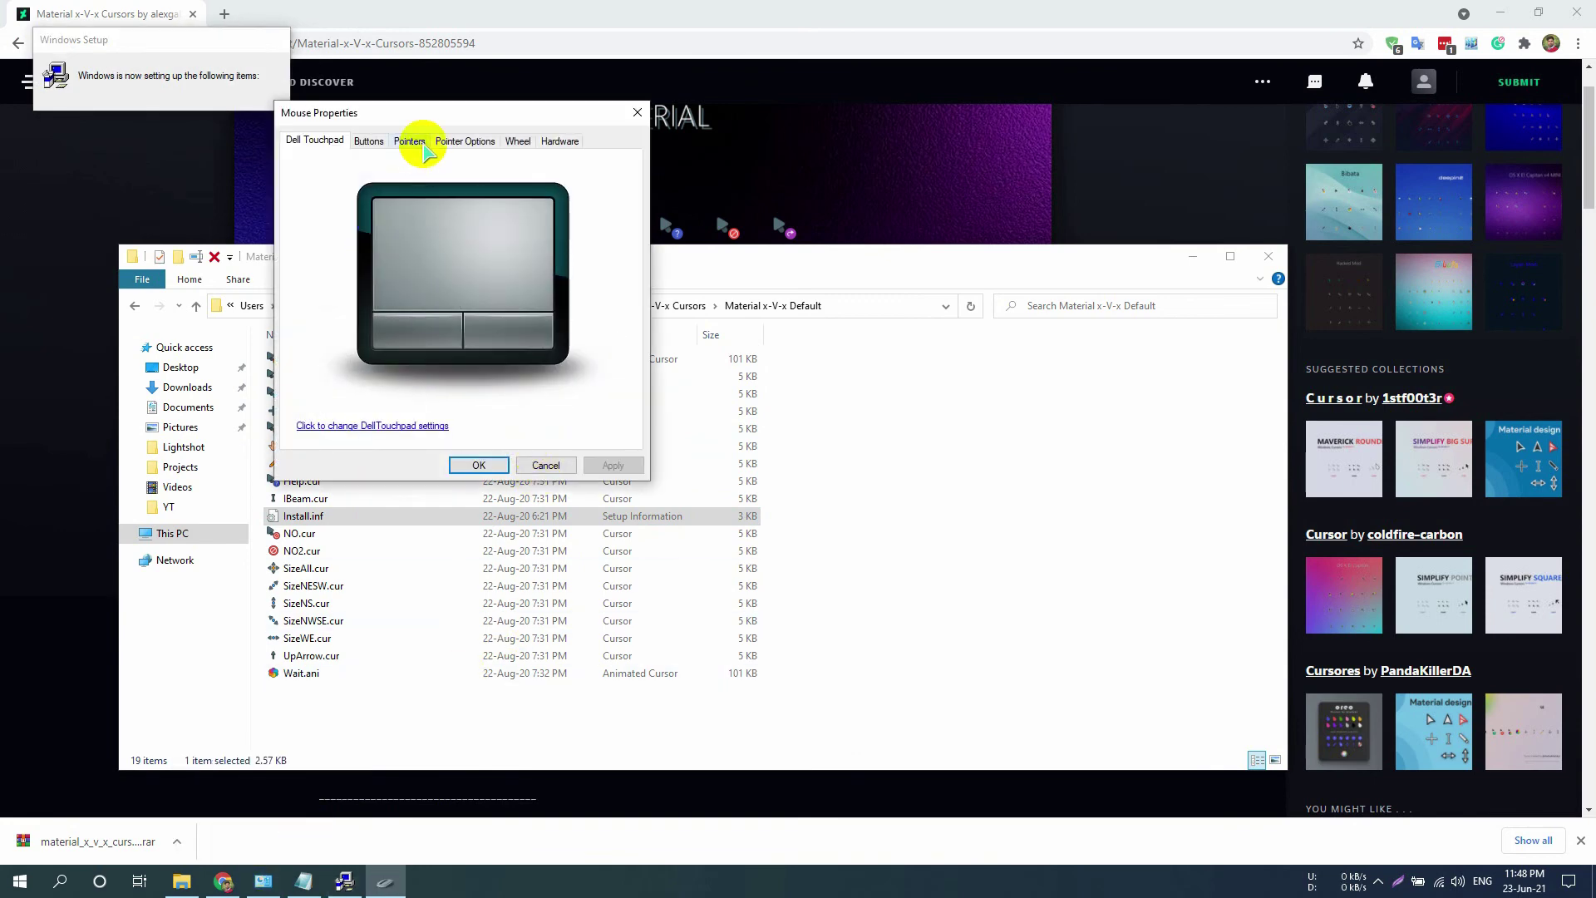
- Confirm the Material x-V-x Default pointer scheme and accept replacing the existing one
left_click(410, 141)
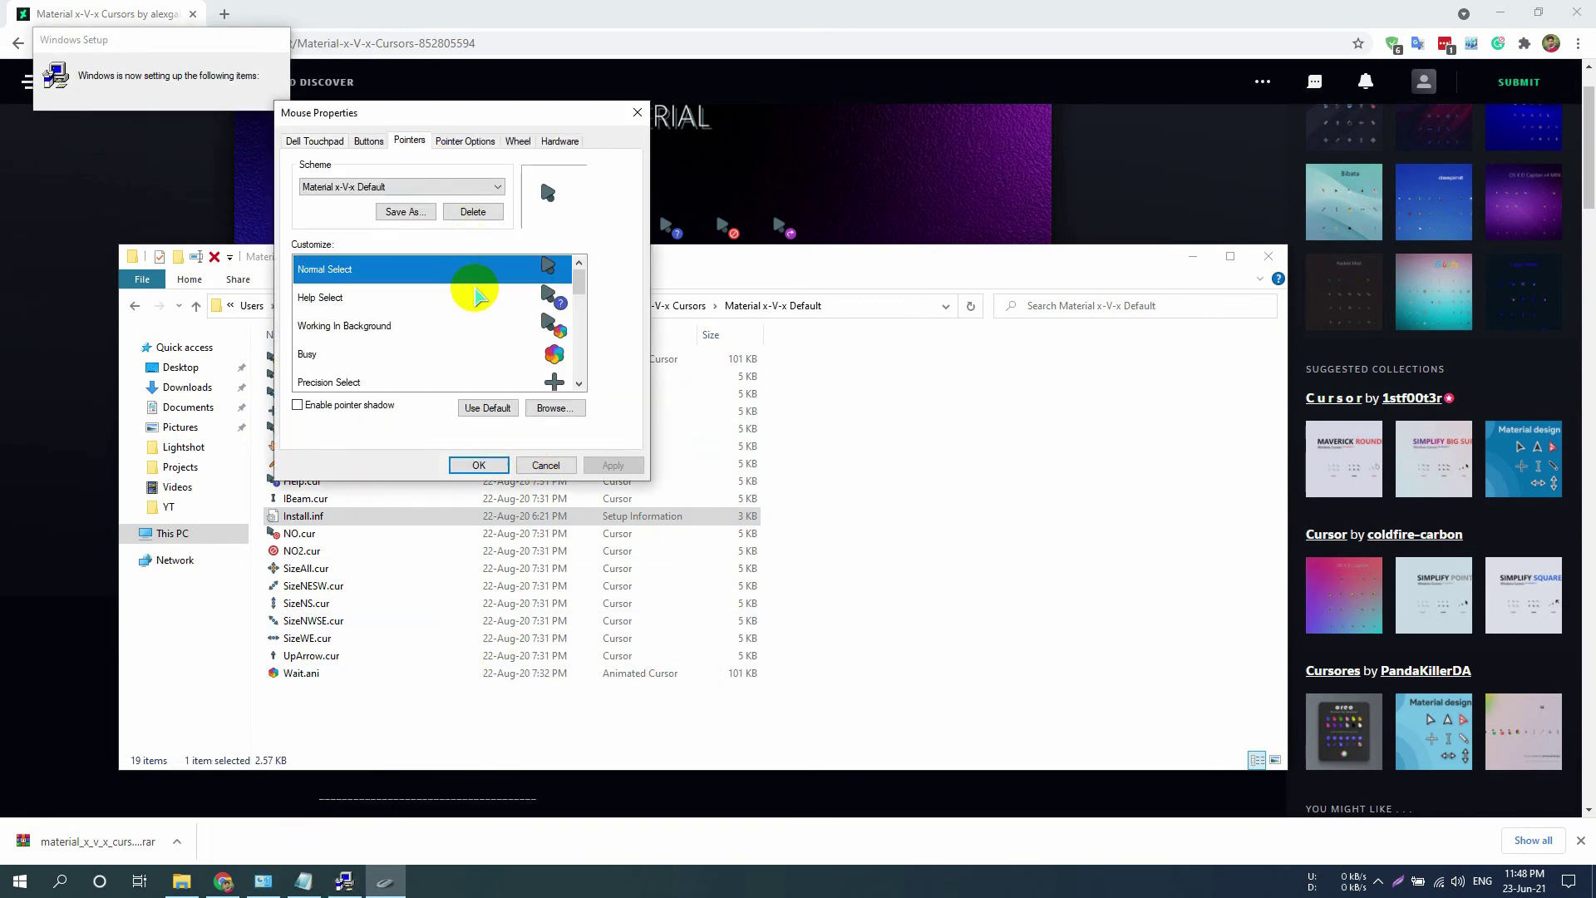
scroll(469, 291, "down", 3)
scroll(466, 287, "up", 3)
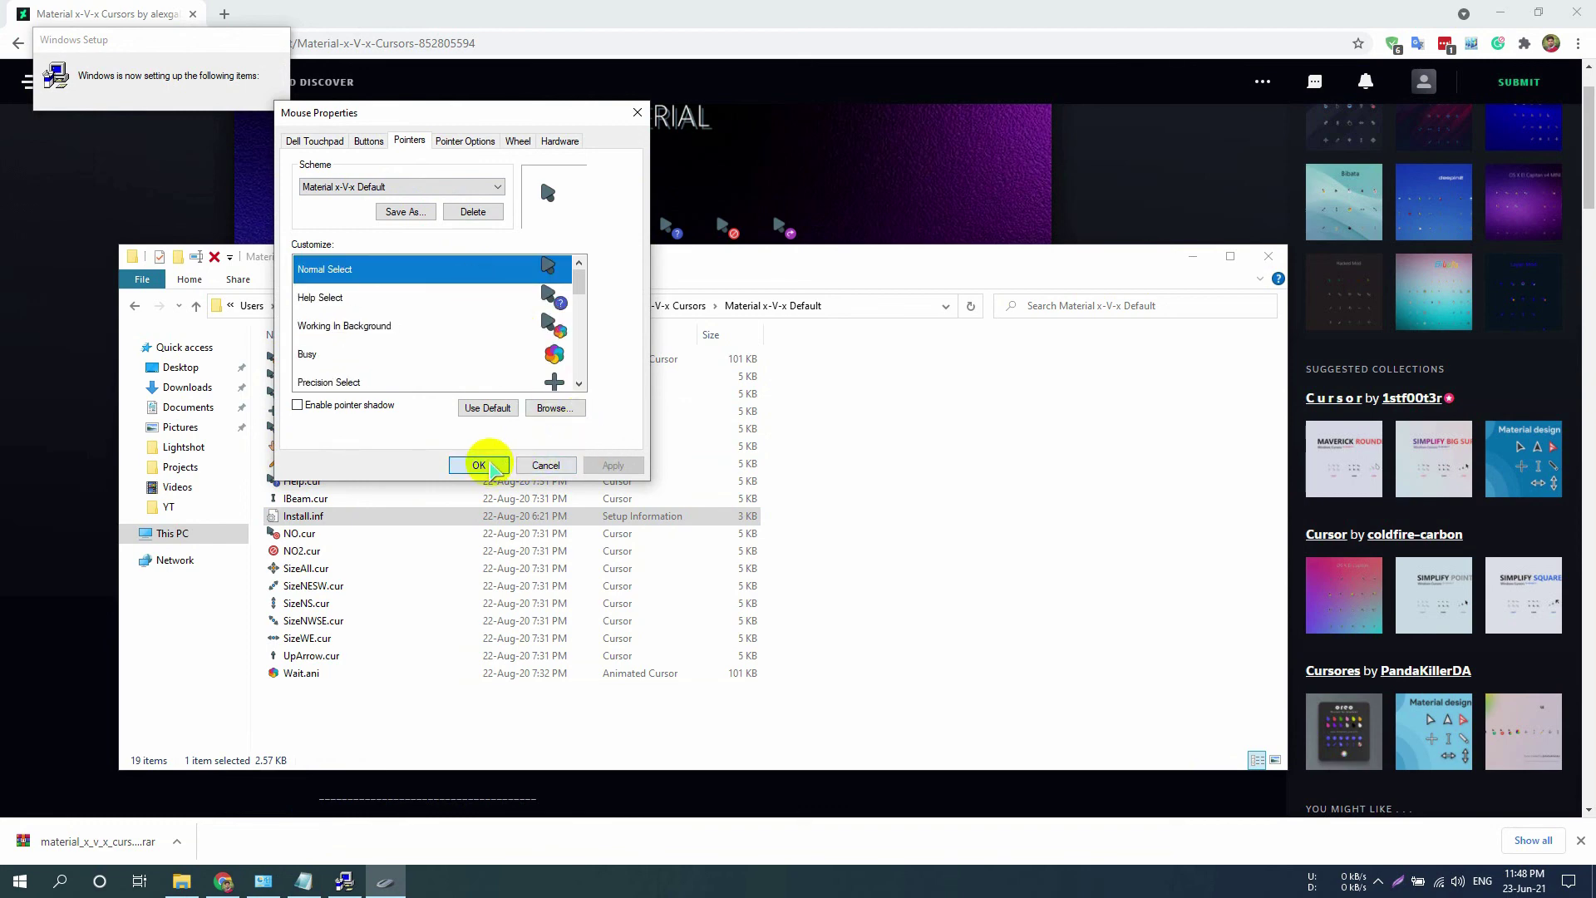
left_click(479, 465)
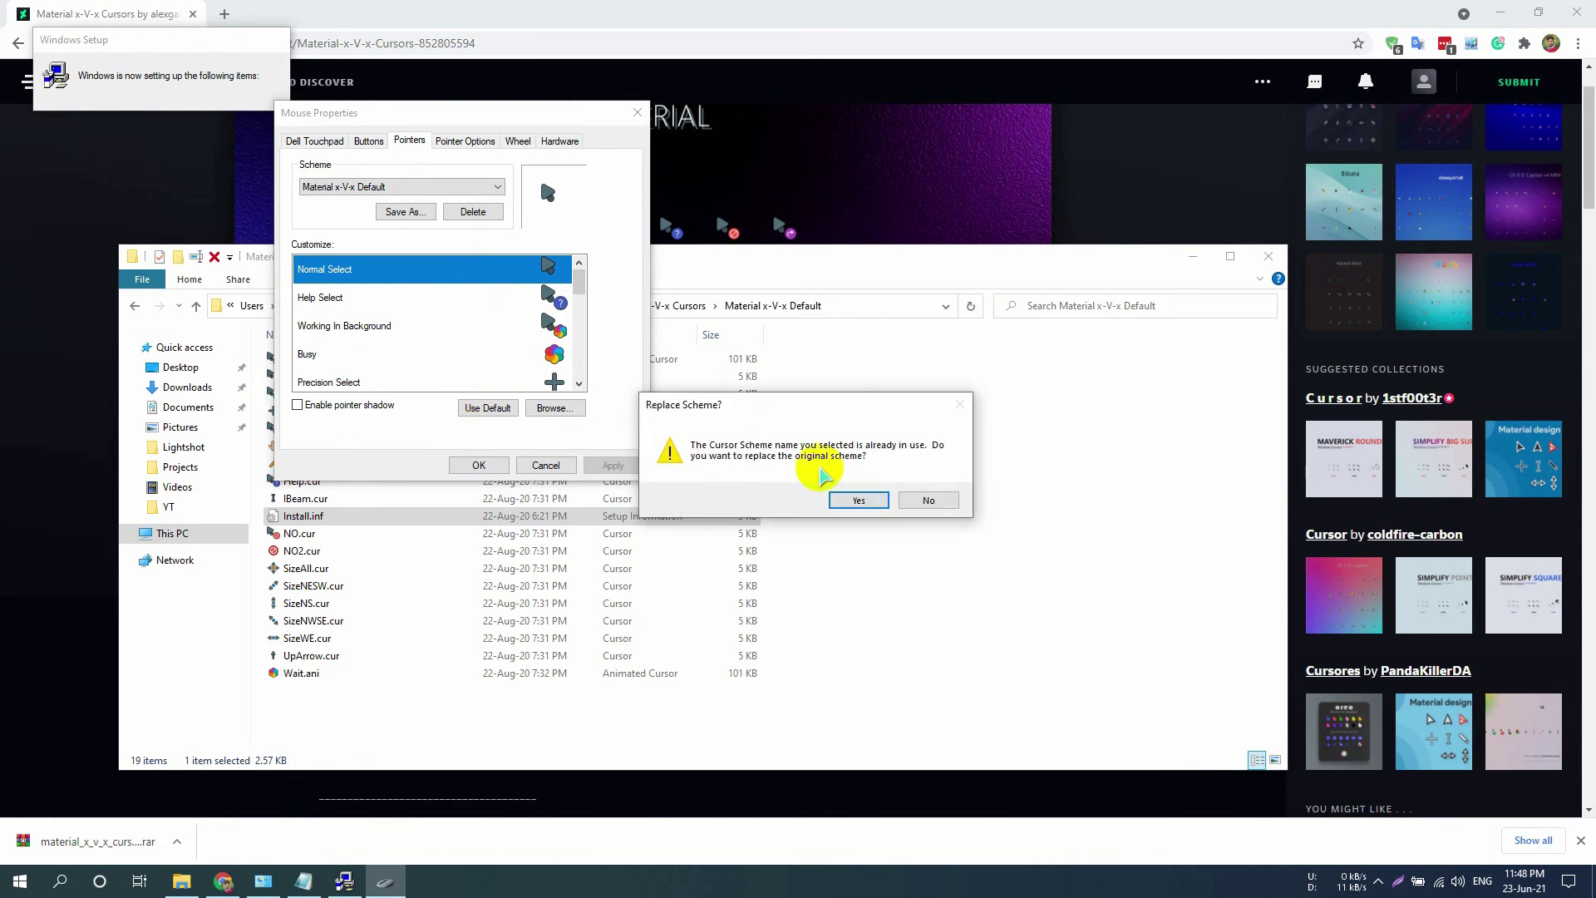
left_click(856, 500)
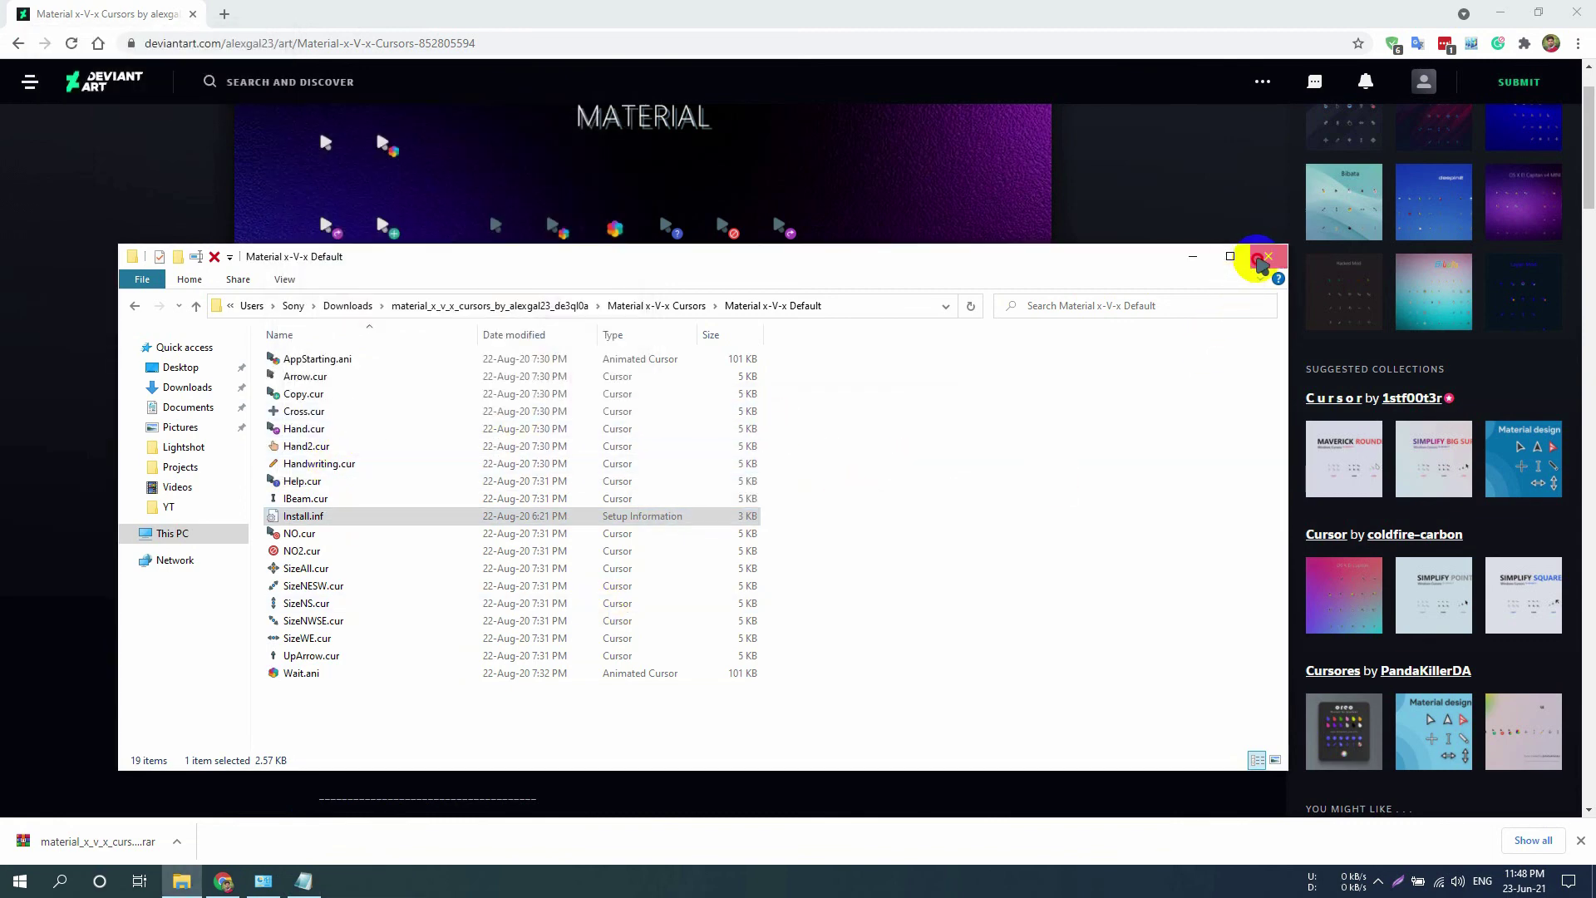
- Close the Material folder, copy the Metro-Cursors link from Notepad and load it in Chrome
left_click(1268, 256)
scroll(365, 760, "down", 3)
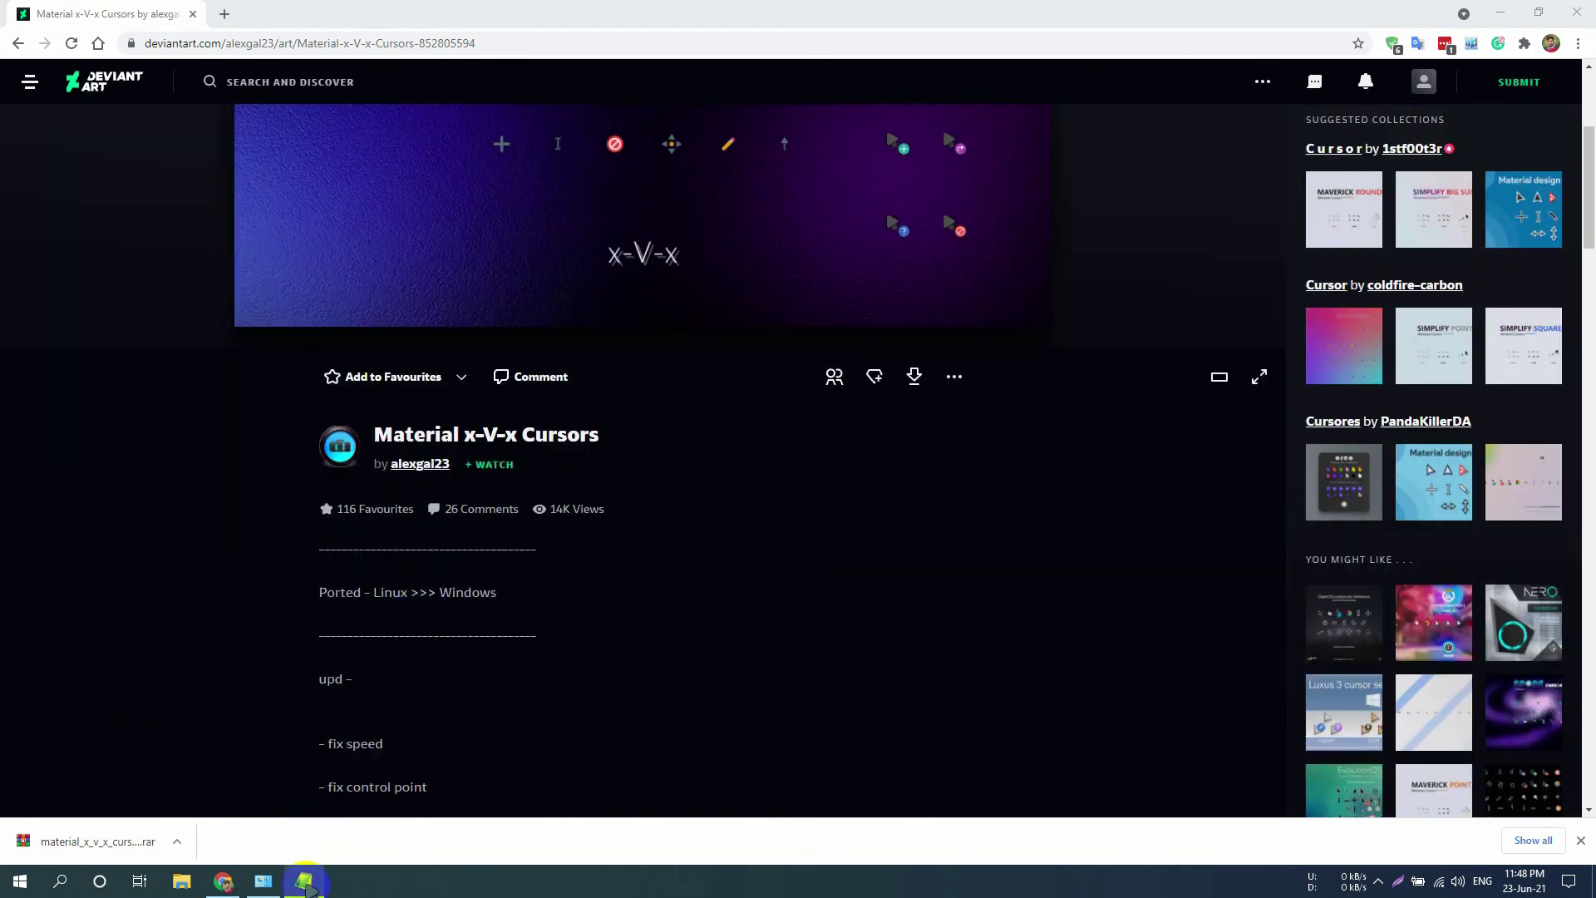
left_click(304, 880)
left_click_drag(1301, 549, 1401, 532)
key("ctrl+c")
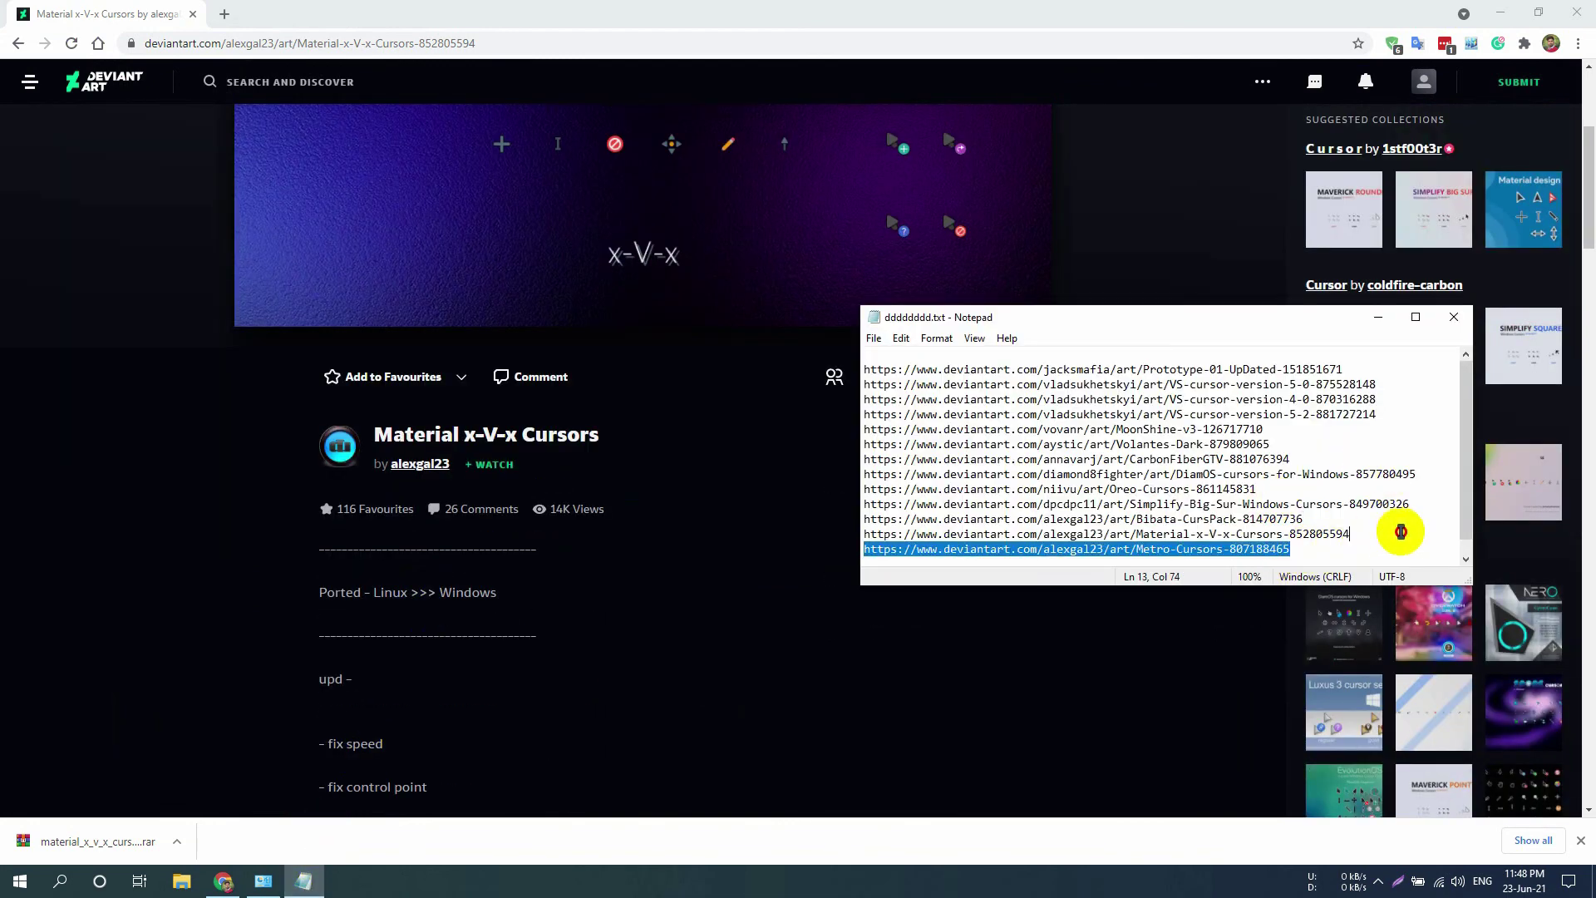
scroll(1099, 525, "down", 1)
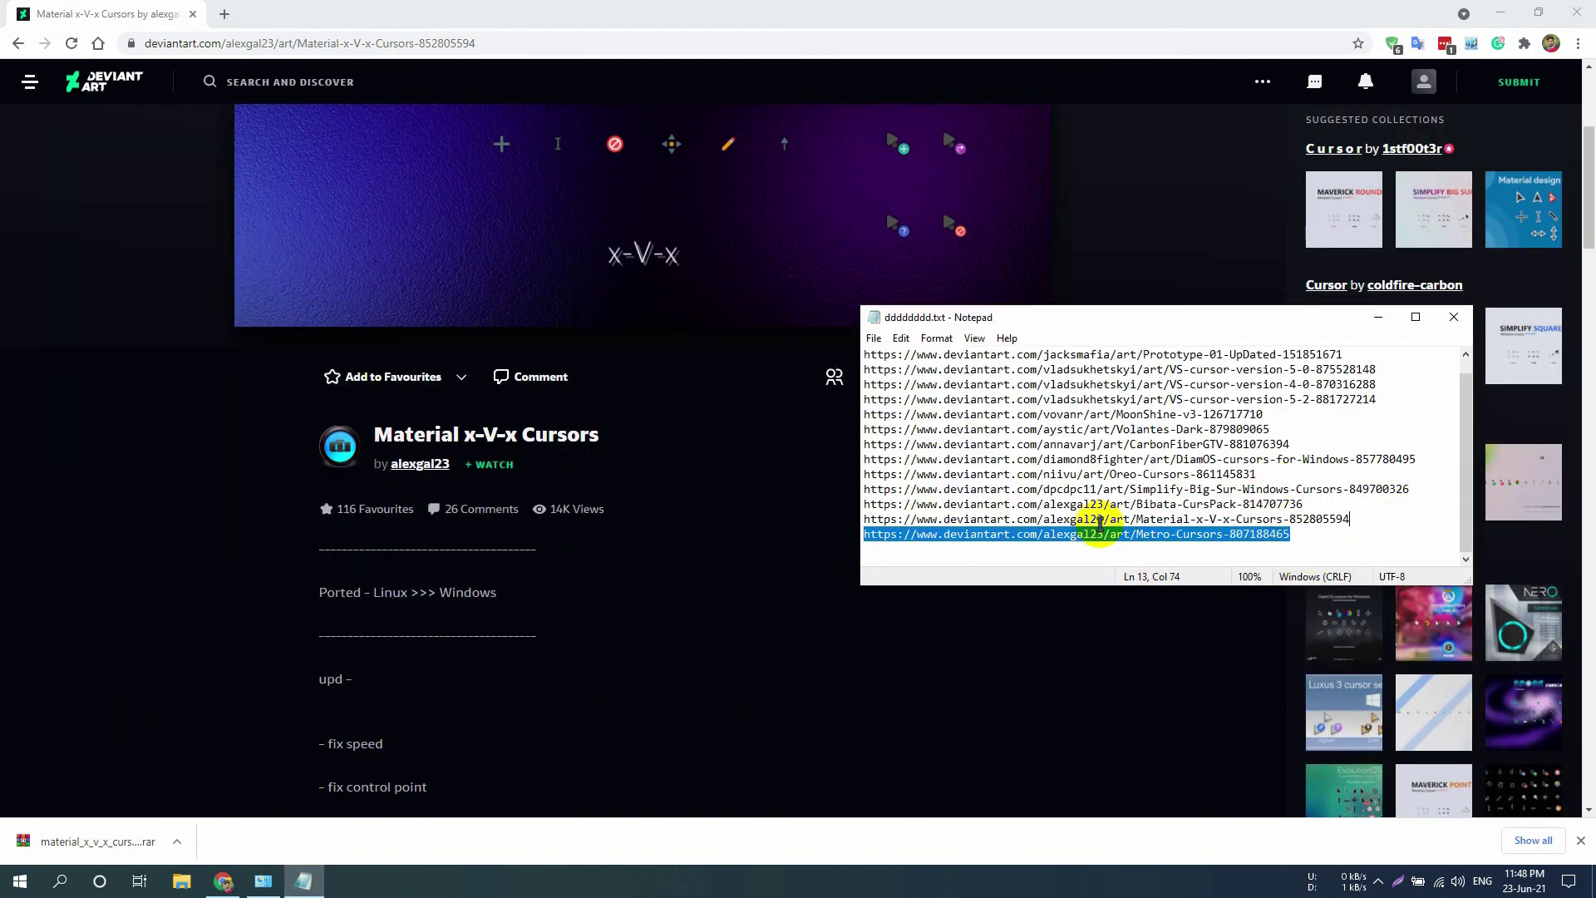
left_click_drag(1100, 526, 521, 216)
left_click(374, 46)
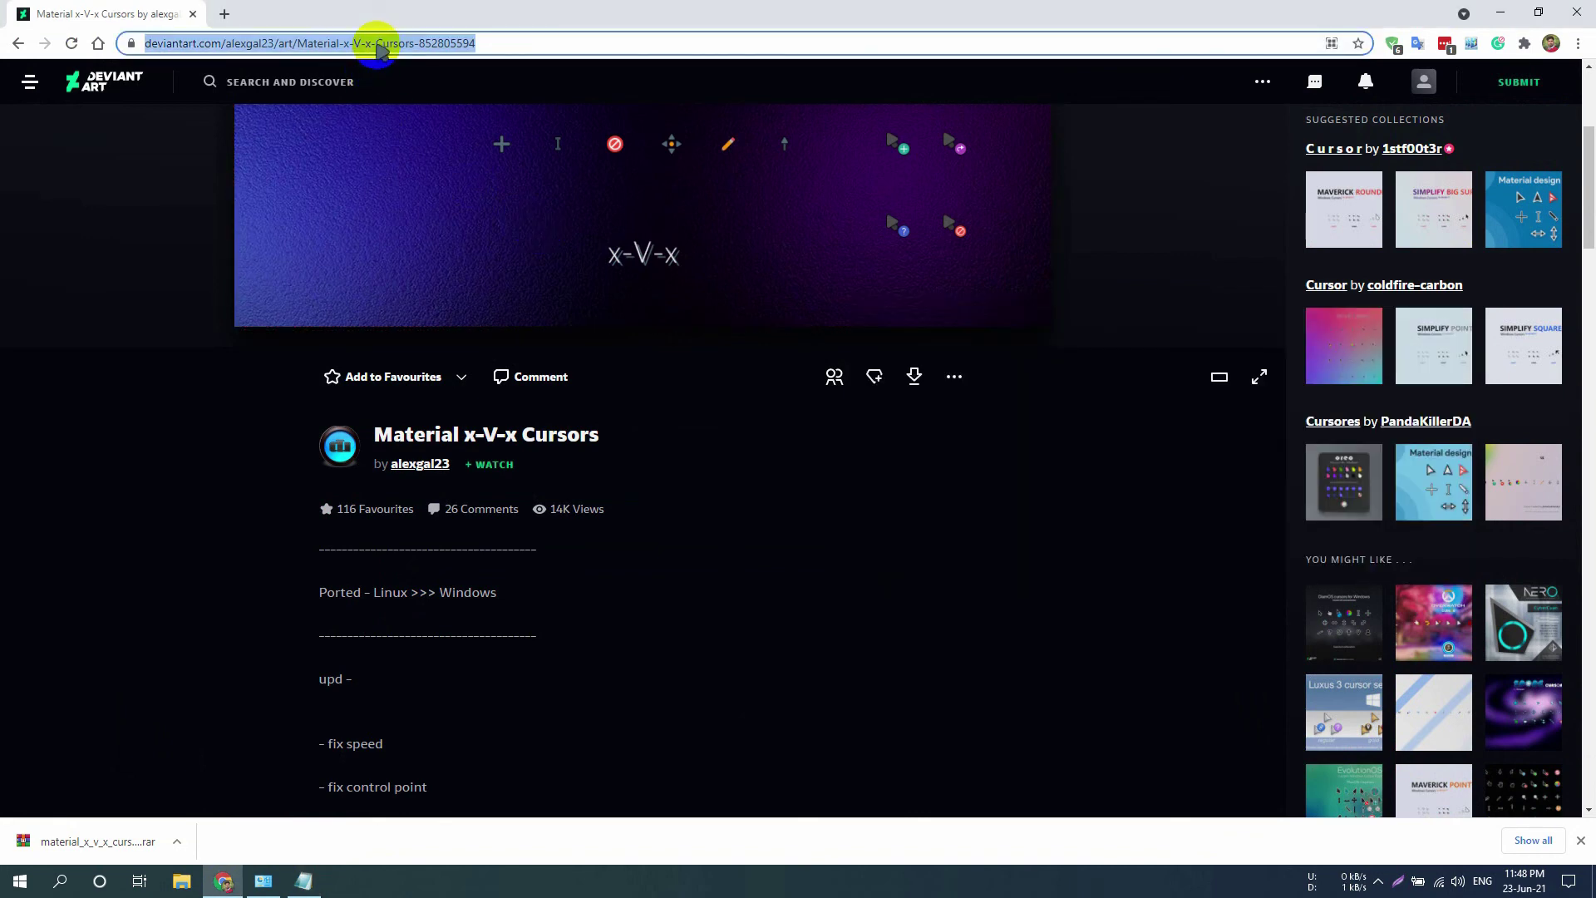
key("ctrl+v")
key("Return")
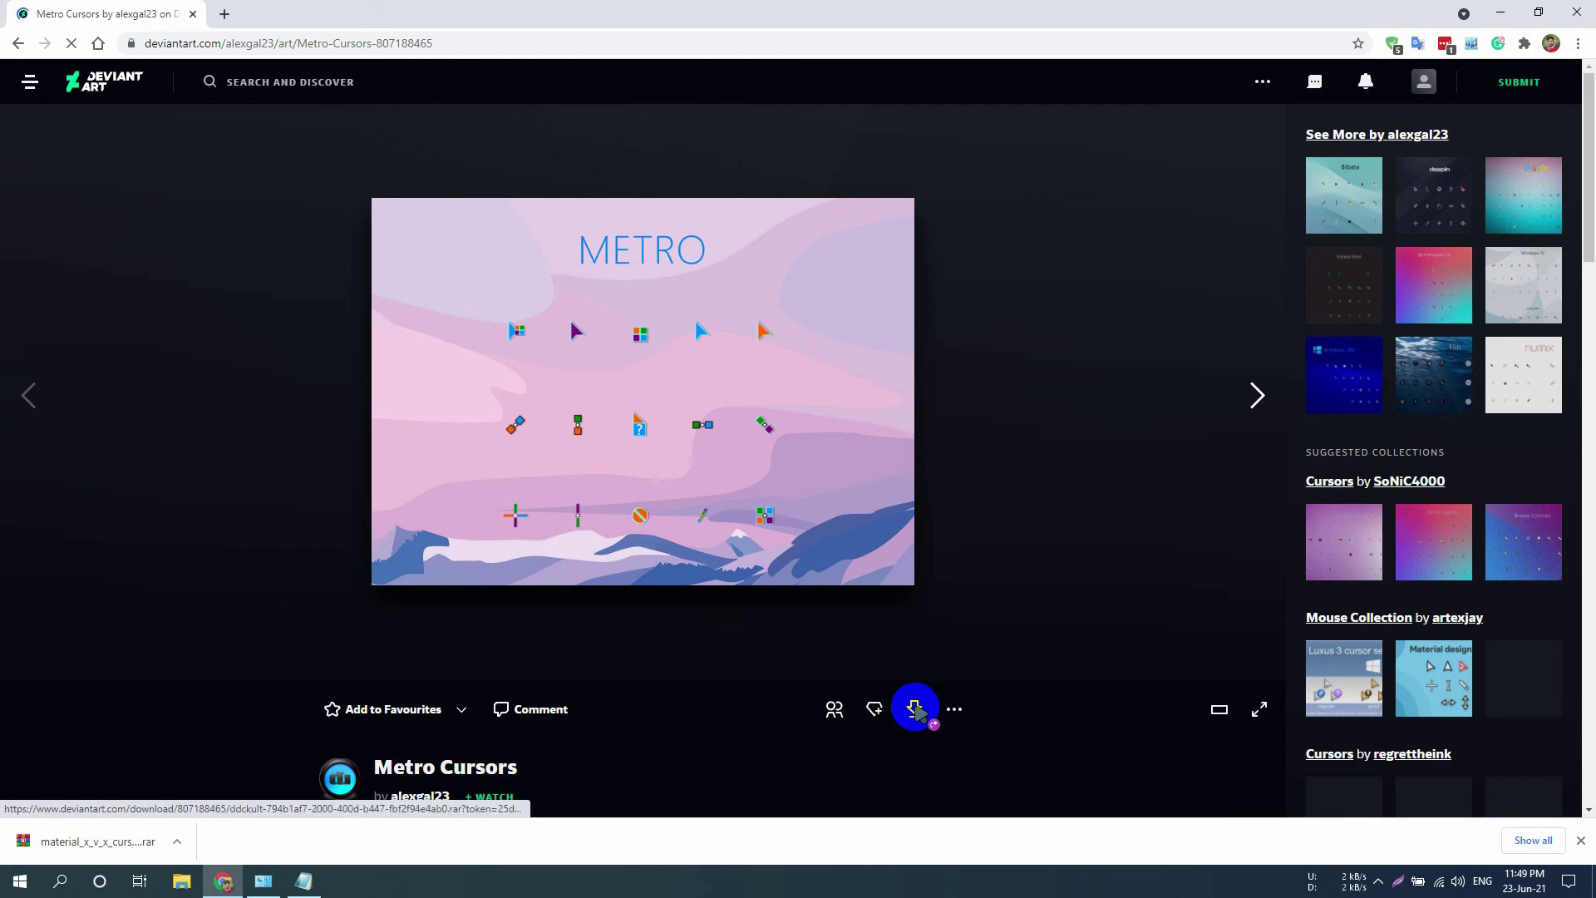
- Download the Metro Cursors archive and show it in the Downloads folder
left_click(914, 708)
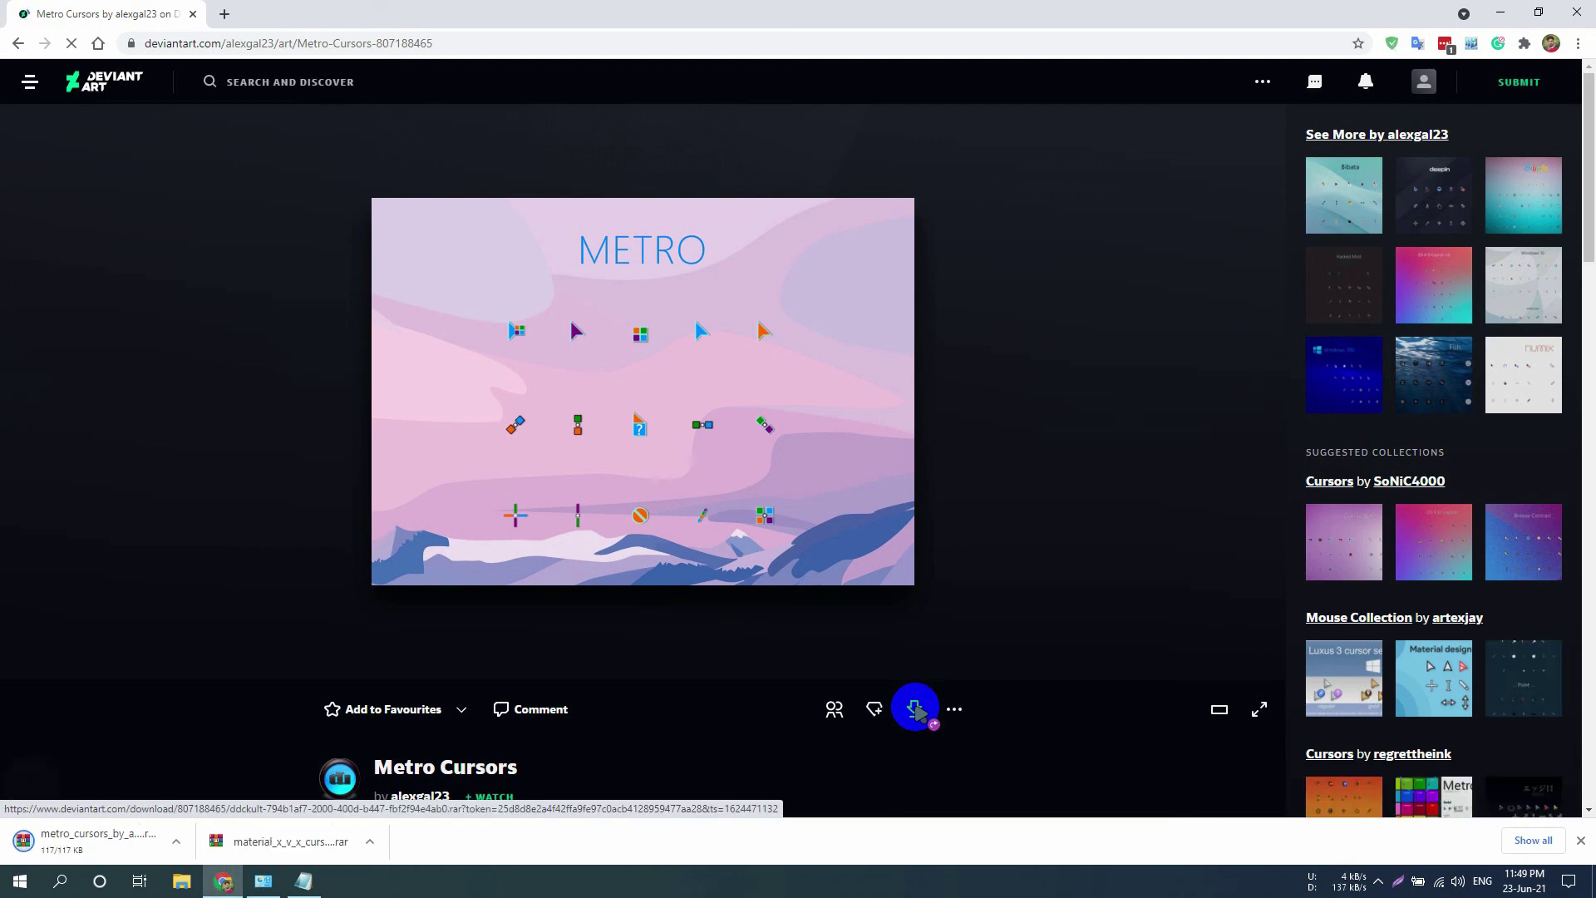
left_click(182, 841)
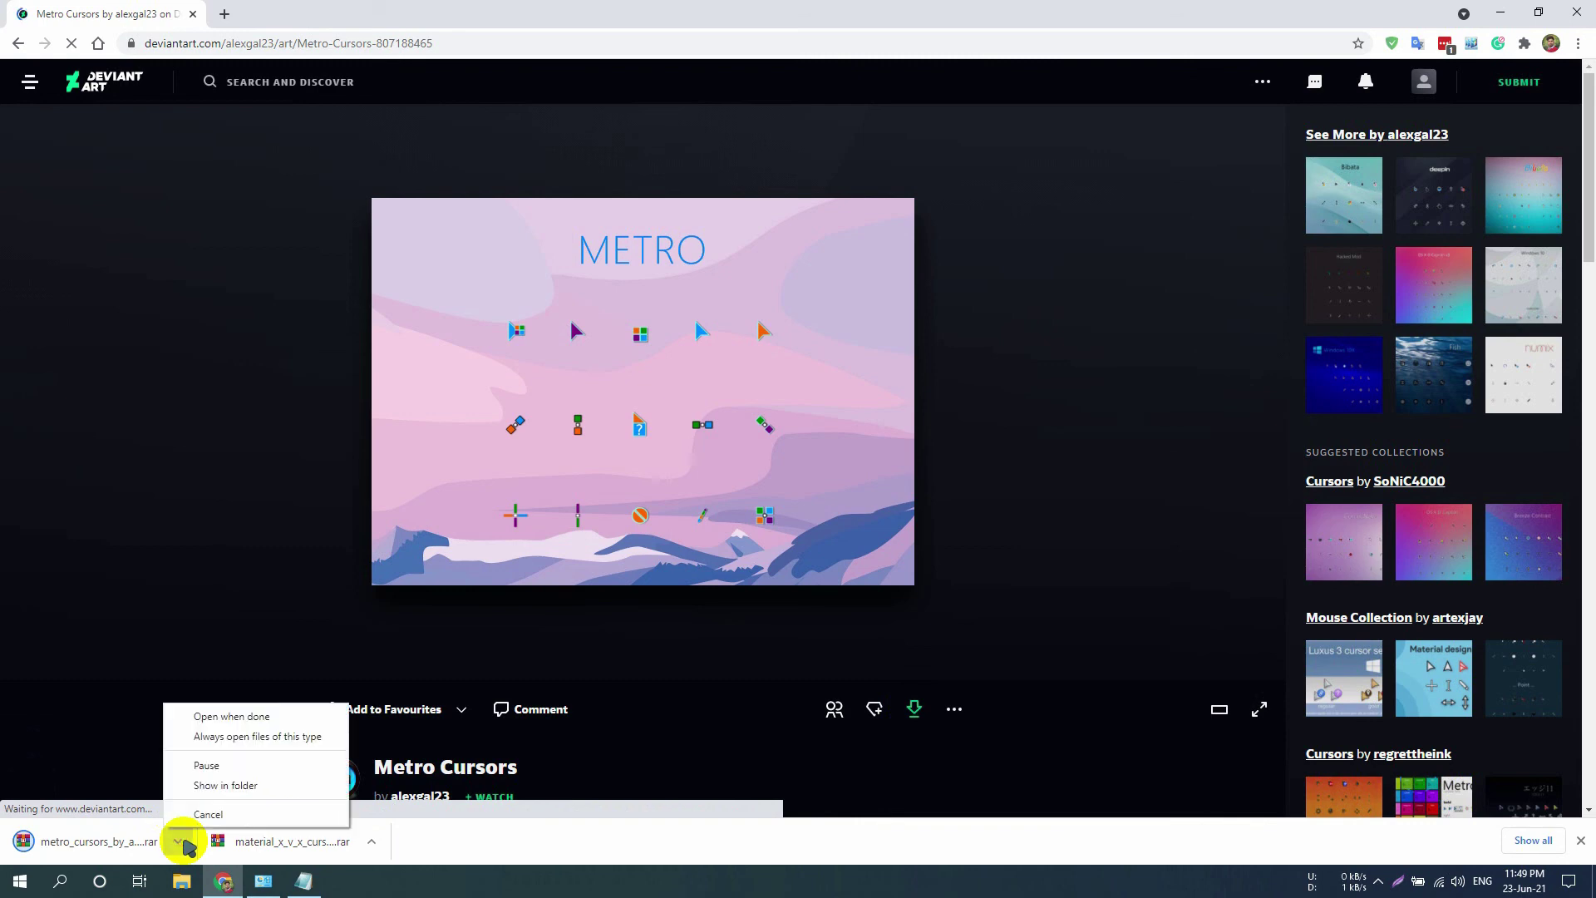
left_click(222, 786)
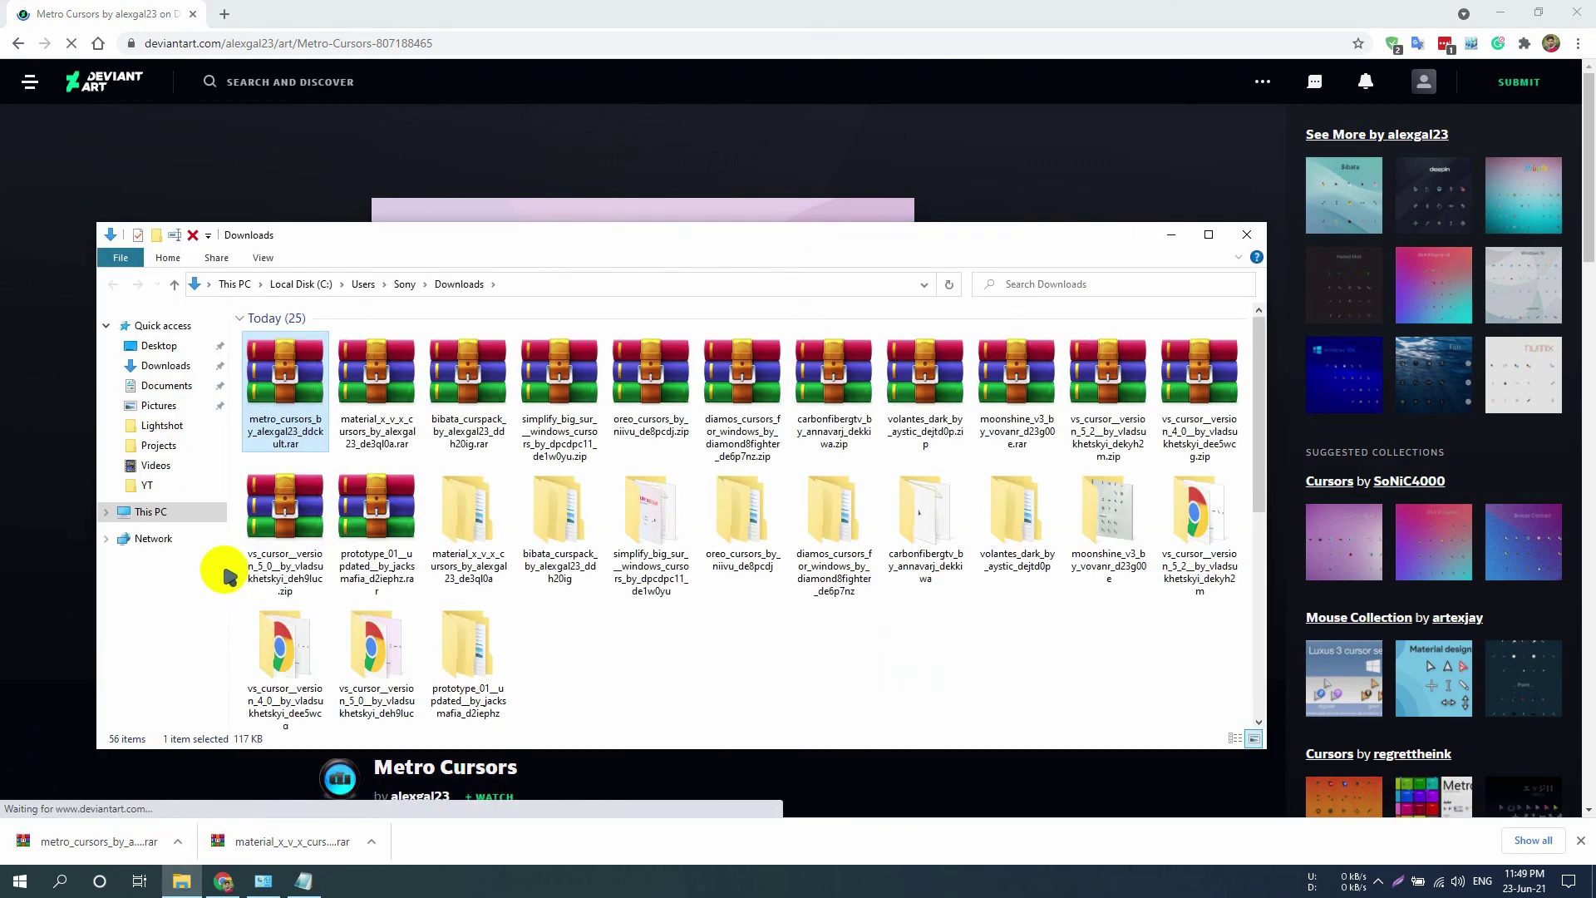
- Extract the metro_cursors archive and open its Metro Cursors > Metro folder
right_click(288, 413)
left_click(407, 508)
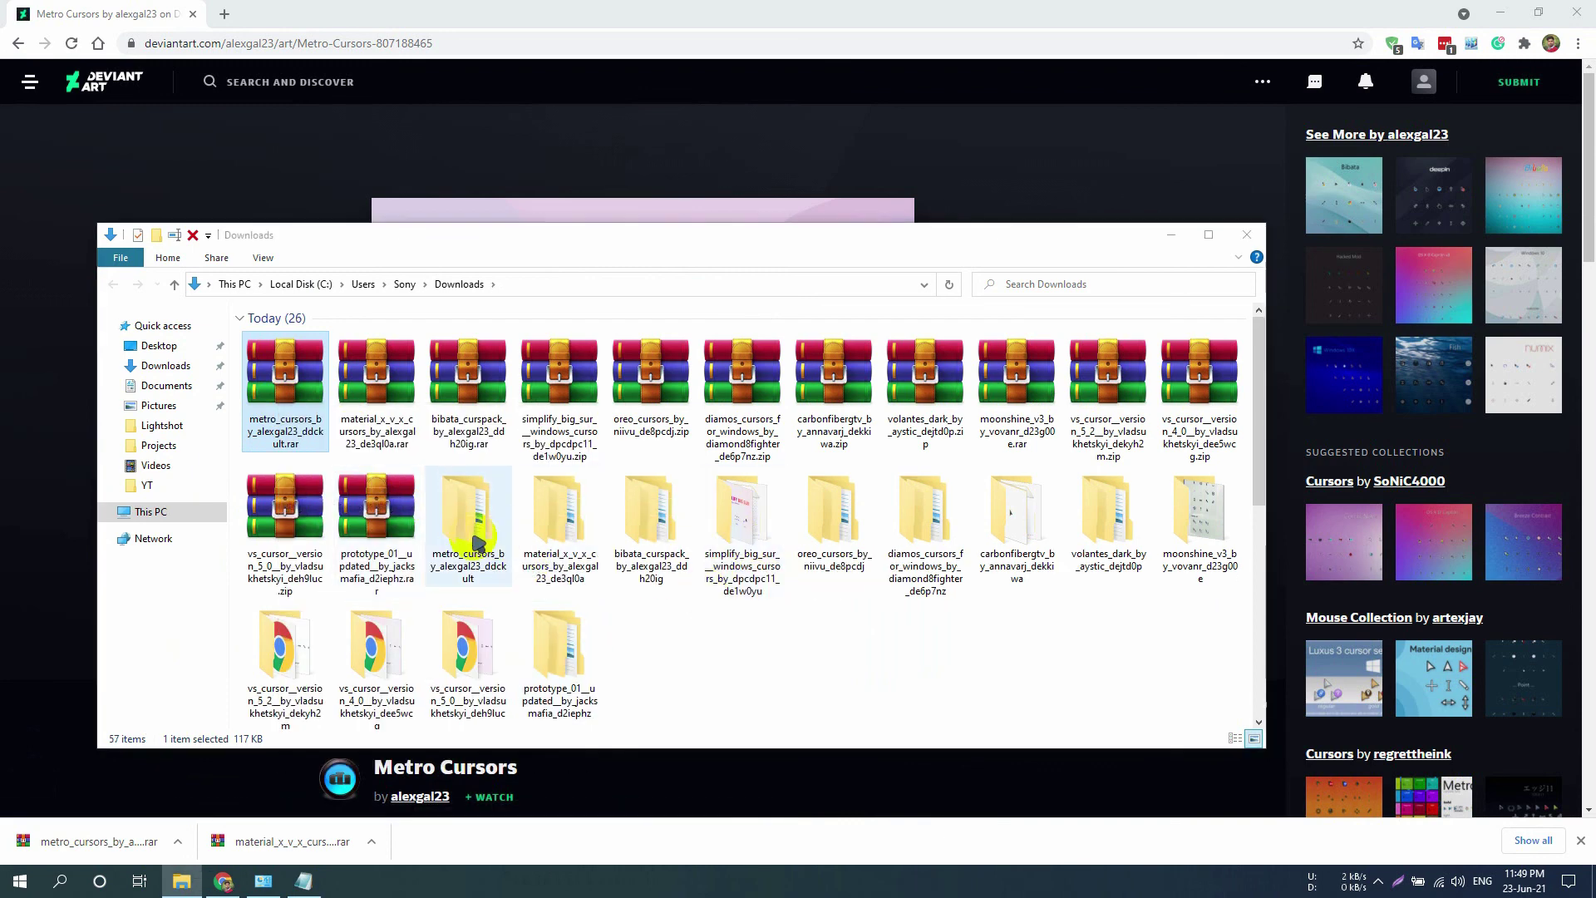
double_click(464, 512)
double_click(320, 344)
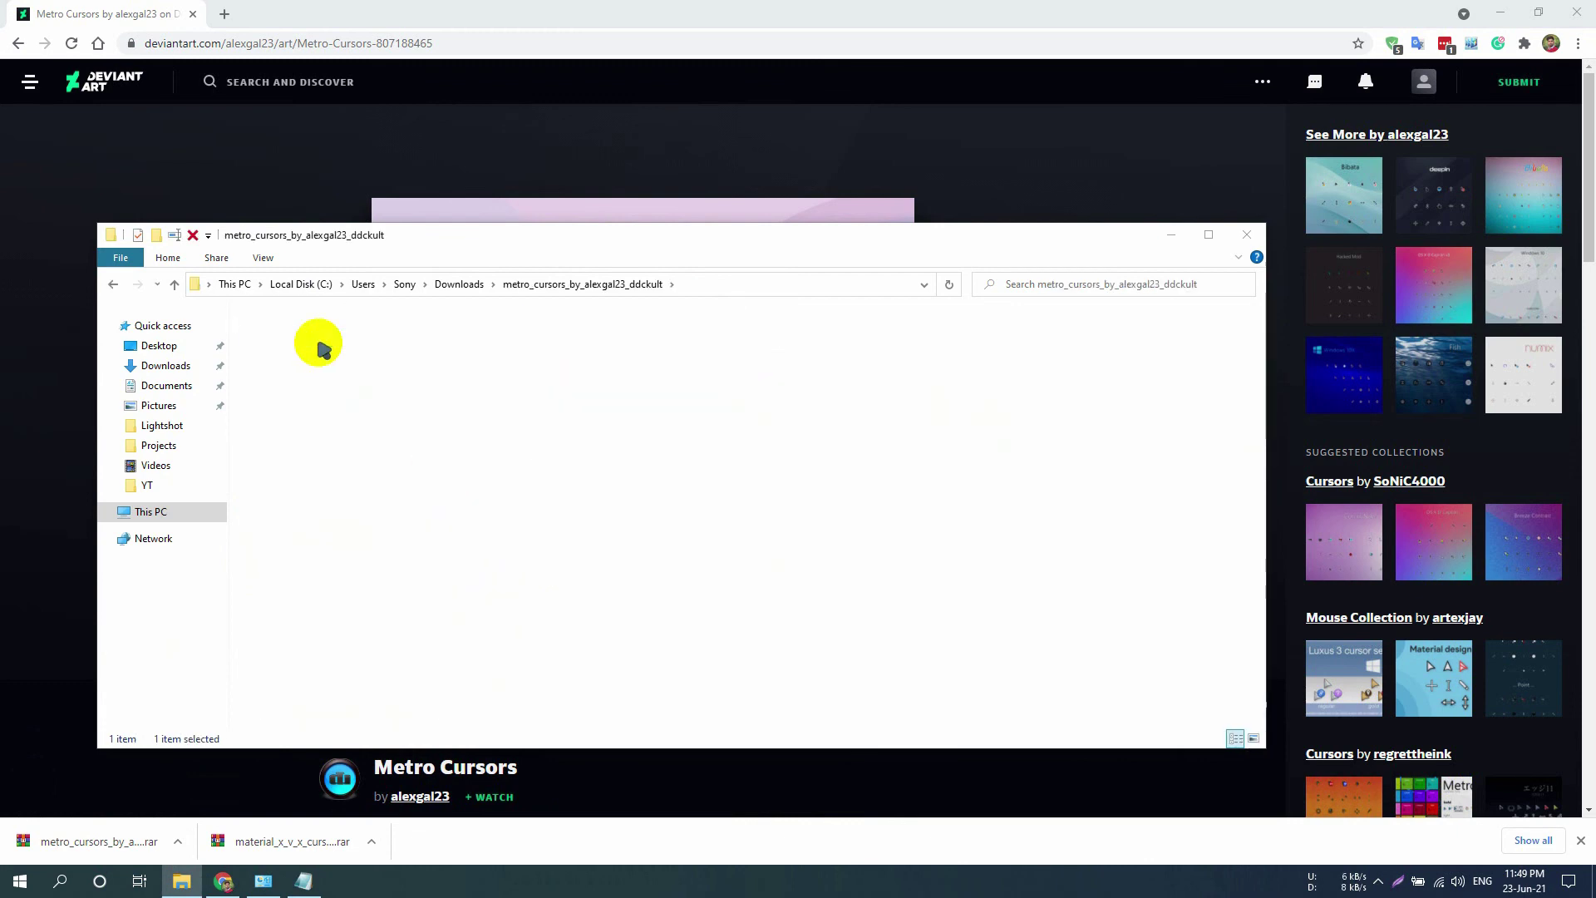
double_click(320, 341)
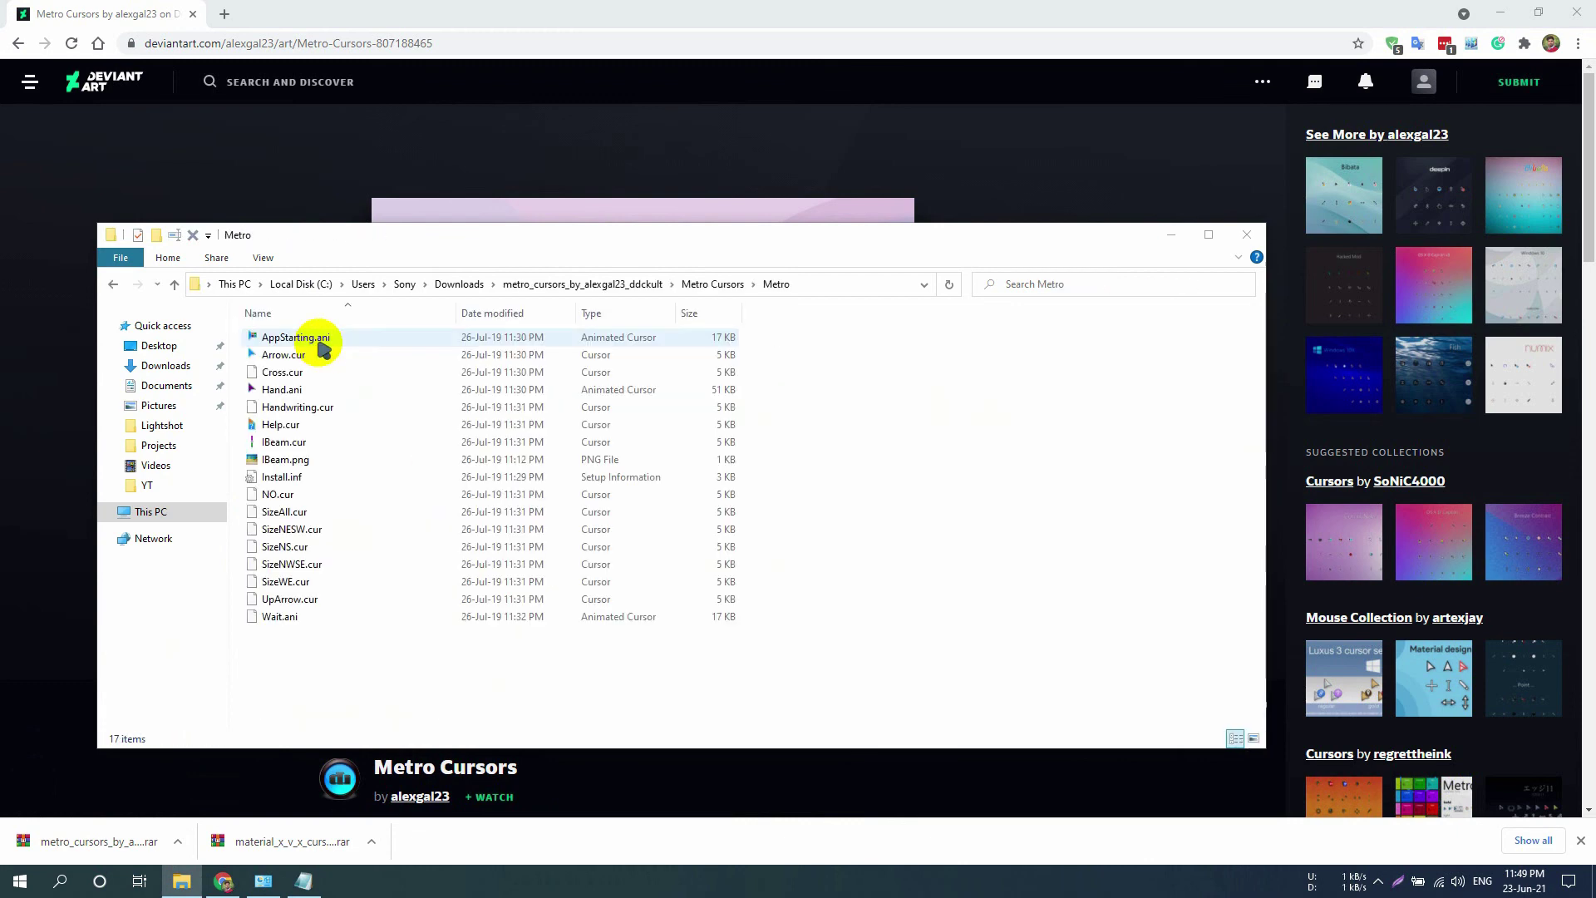
- Install the Metro cursor set from Install.inf
left_click(317, 477)
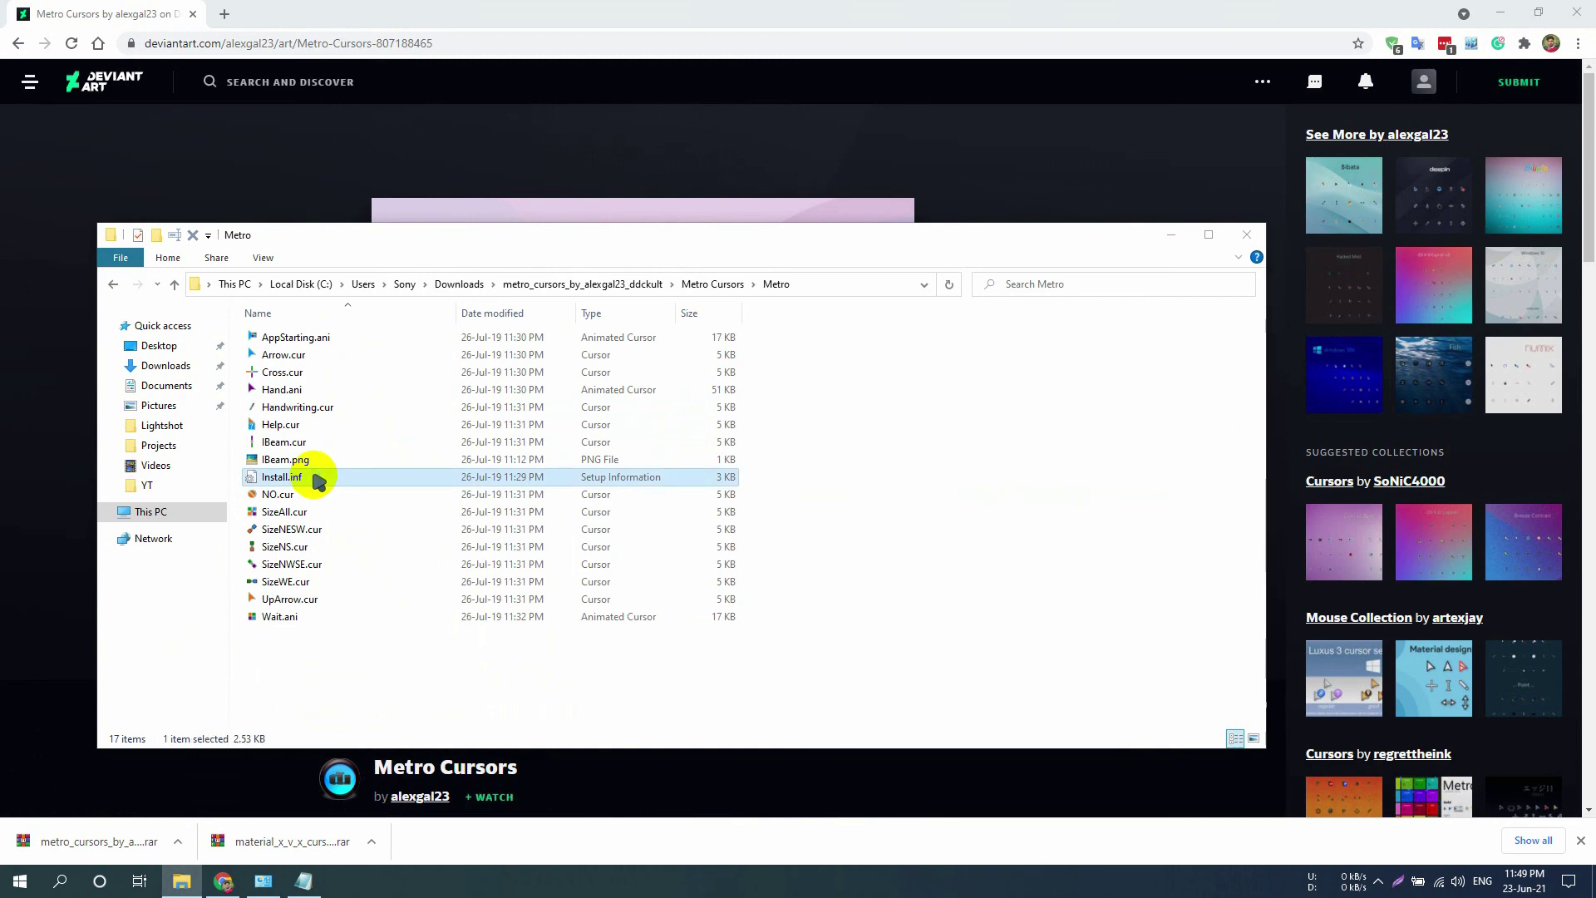
right_click(317, 477)
left_click(387, 121)
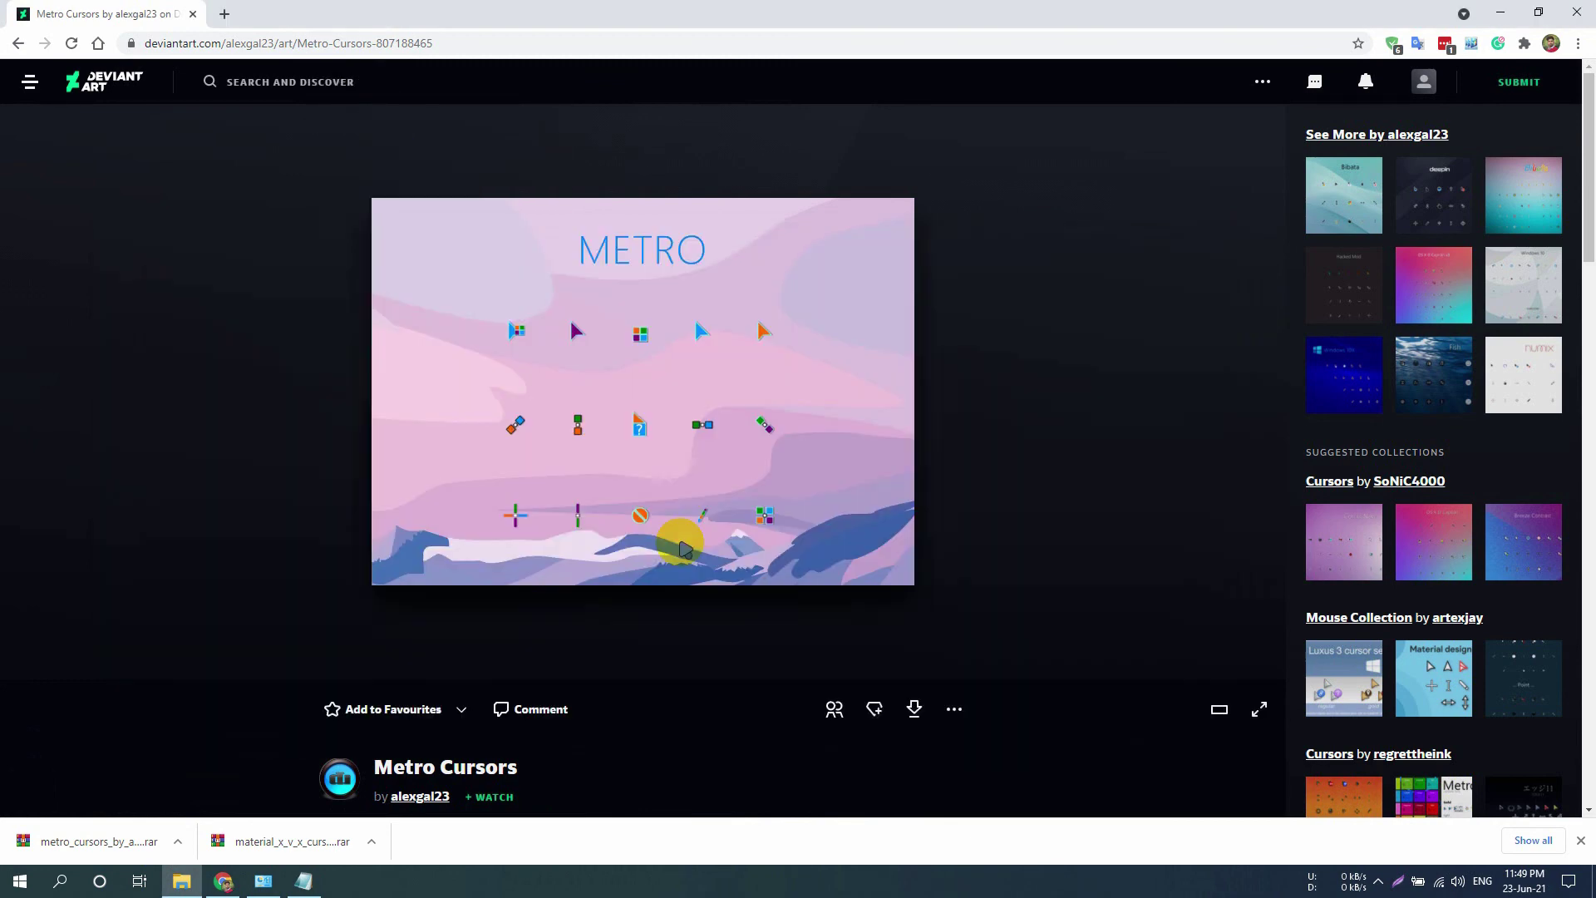
- Keep Metro as the mouse pointer scheme and accept replacing the existing scheme
left_click(266, 881)
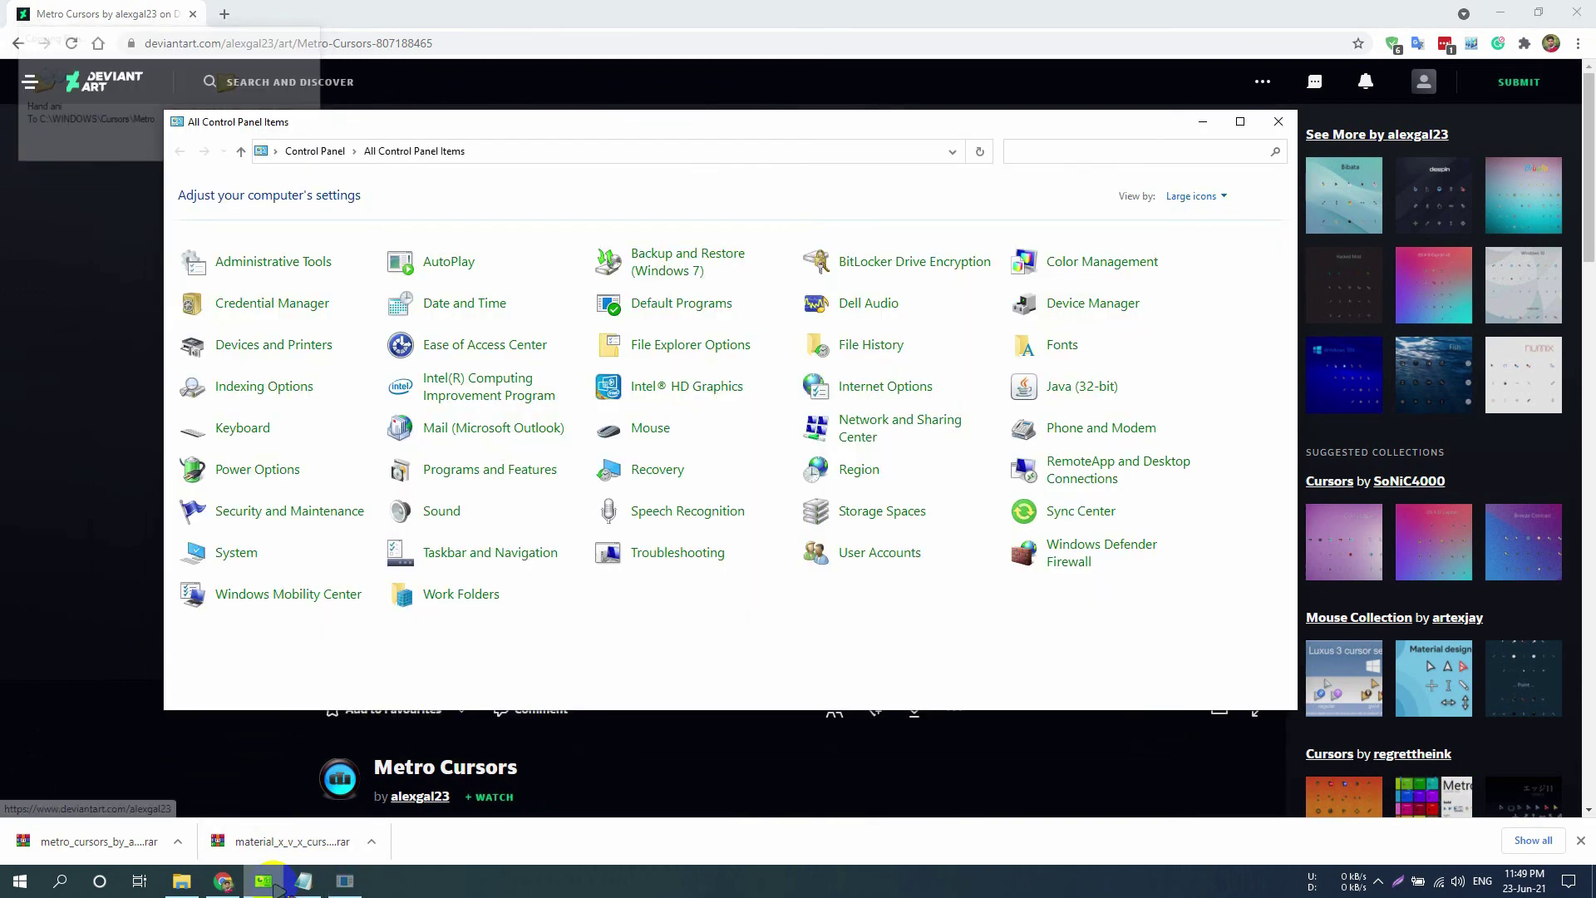
left_click(650, 429)
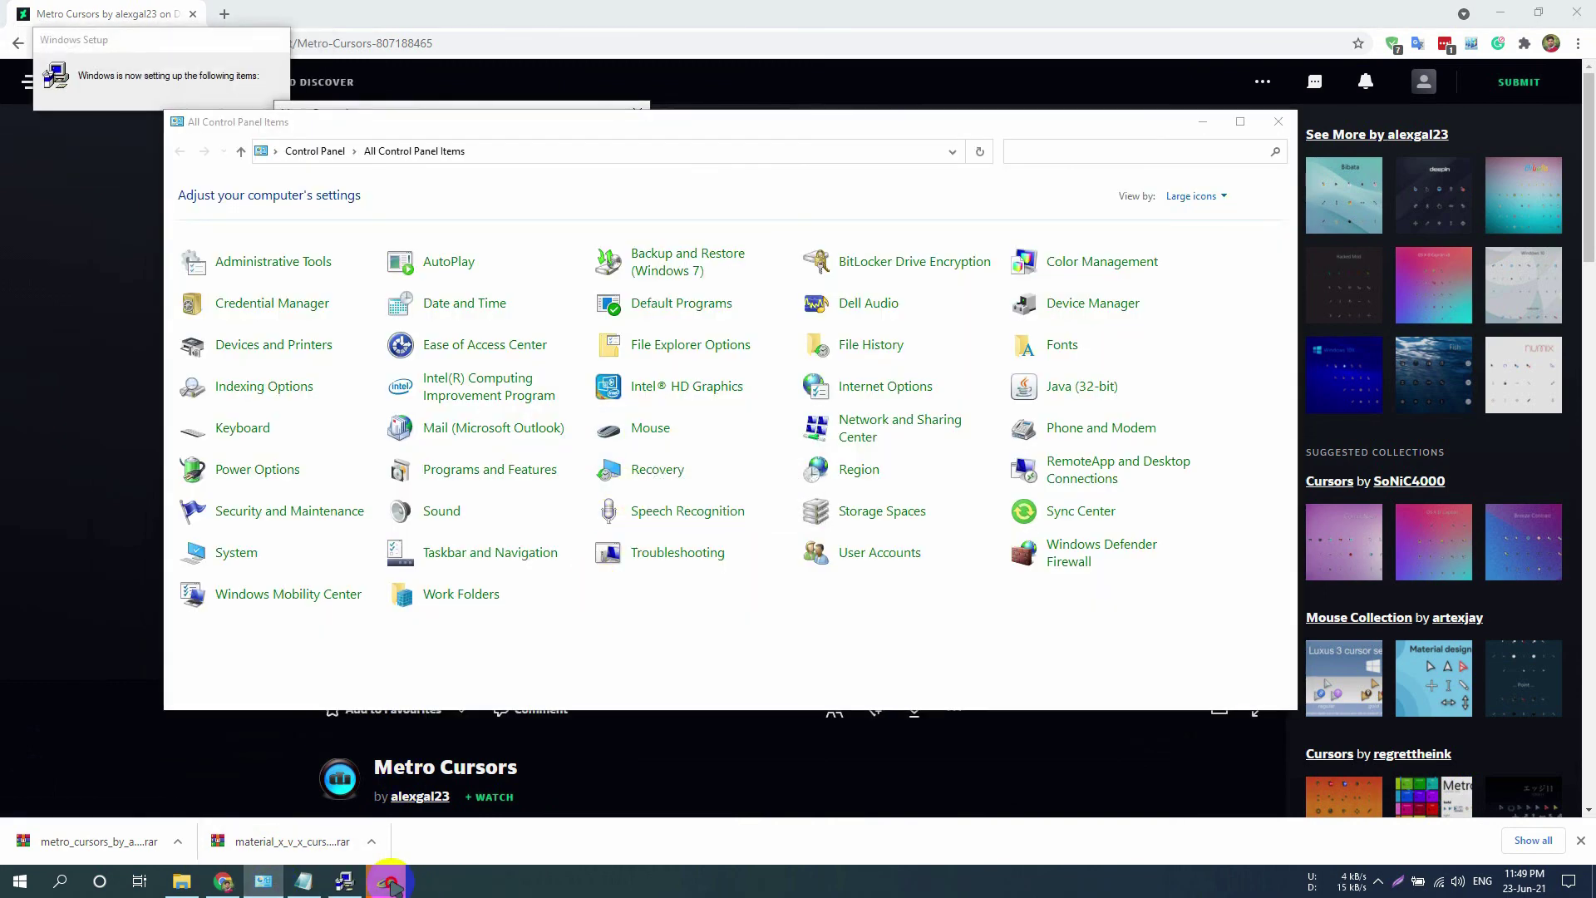
left_click(409, 140)
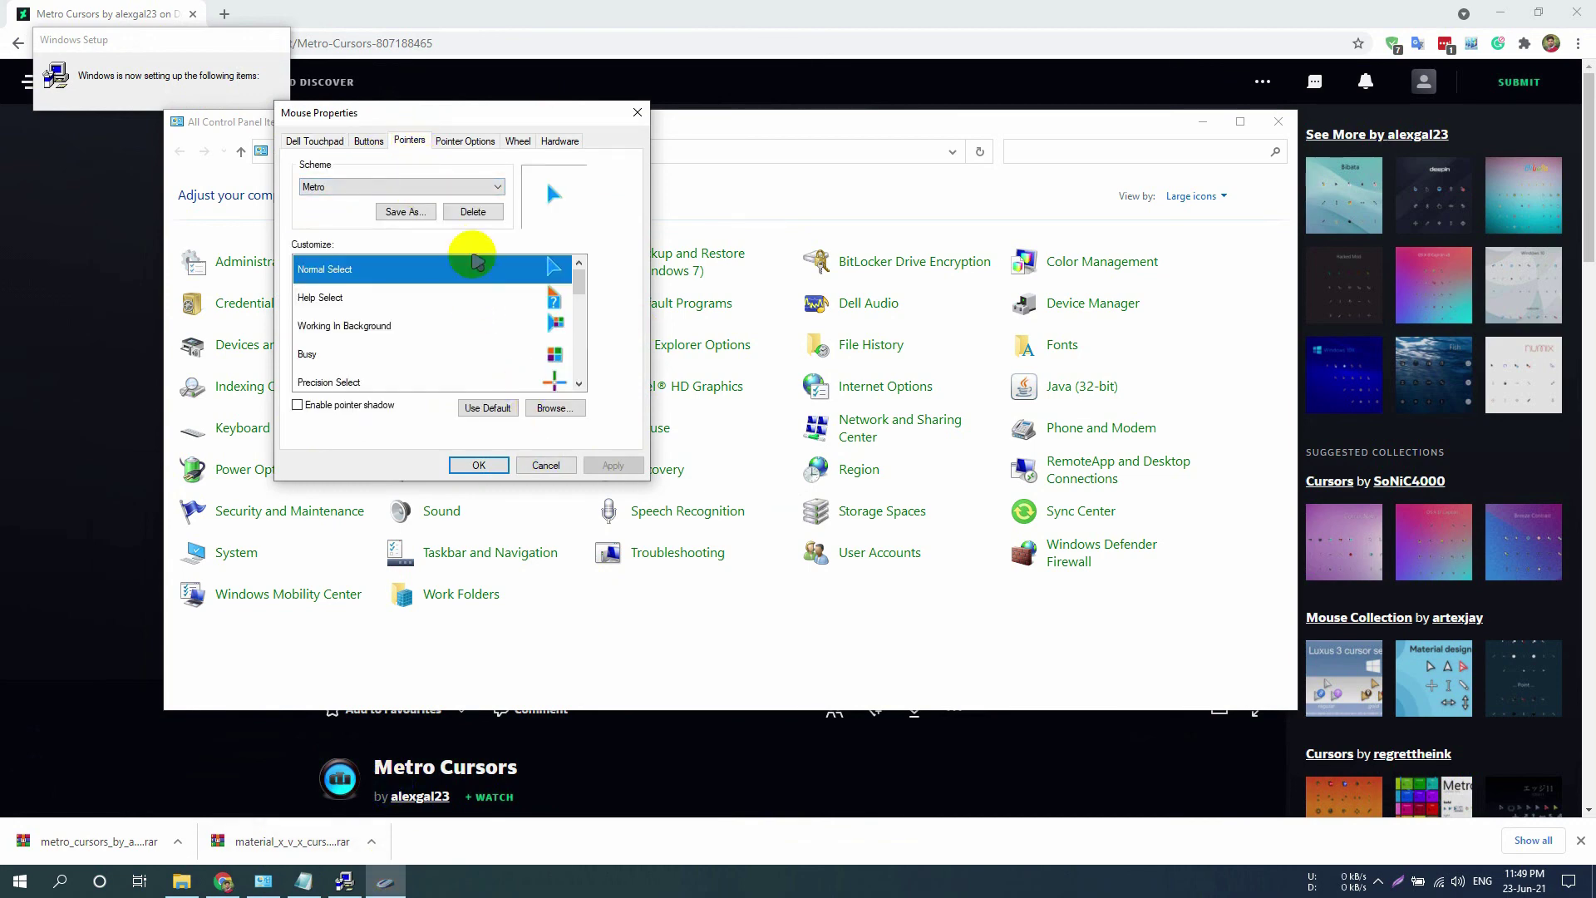
left_click(416, 190)
left_click(391, 266)
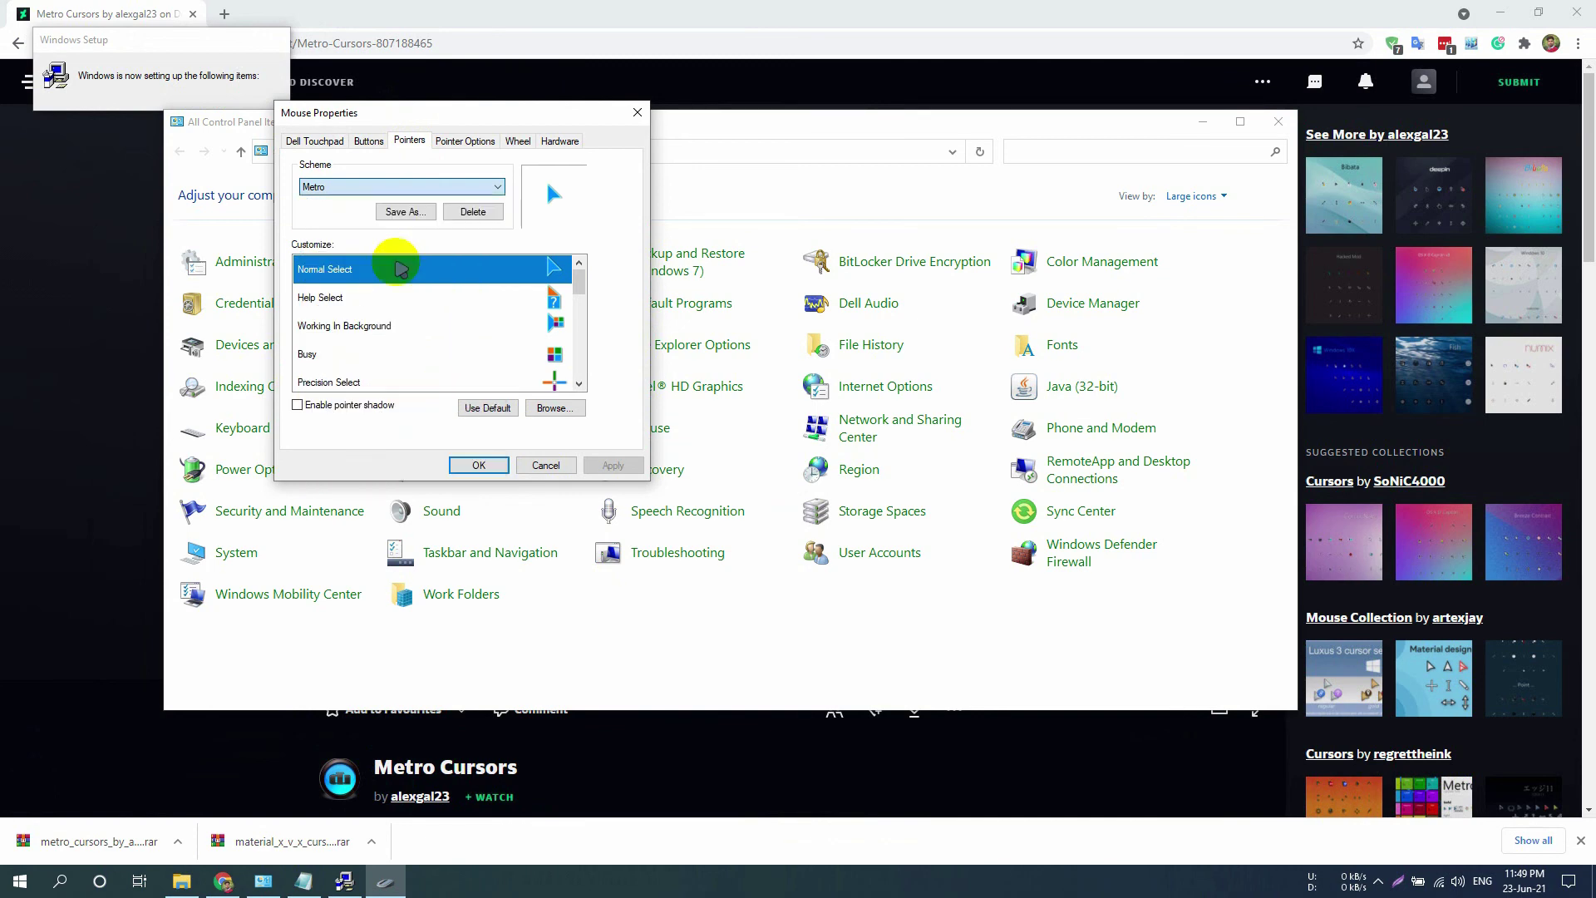
left_click(481, 466)
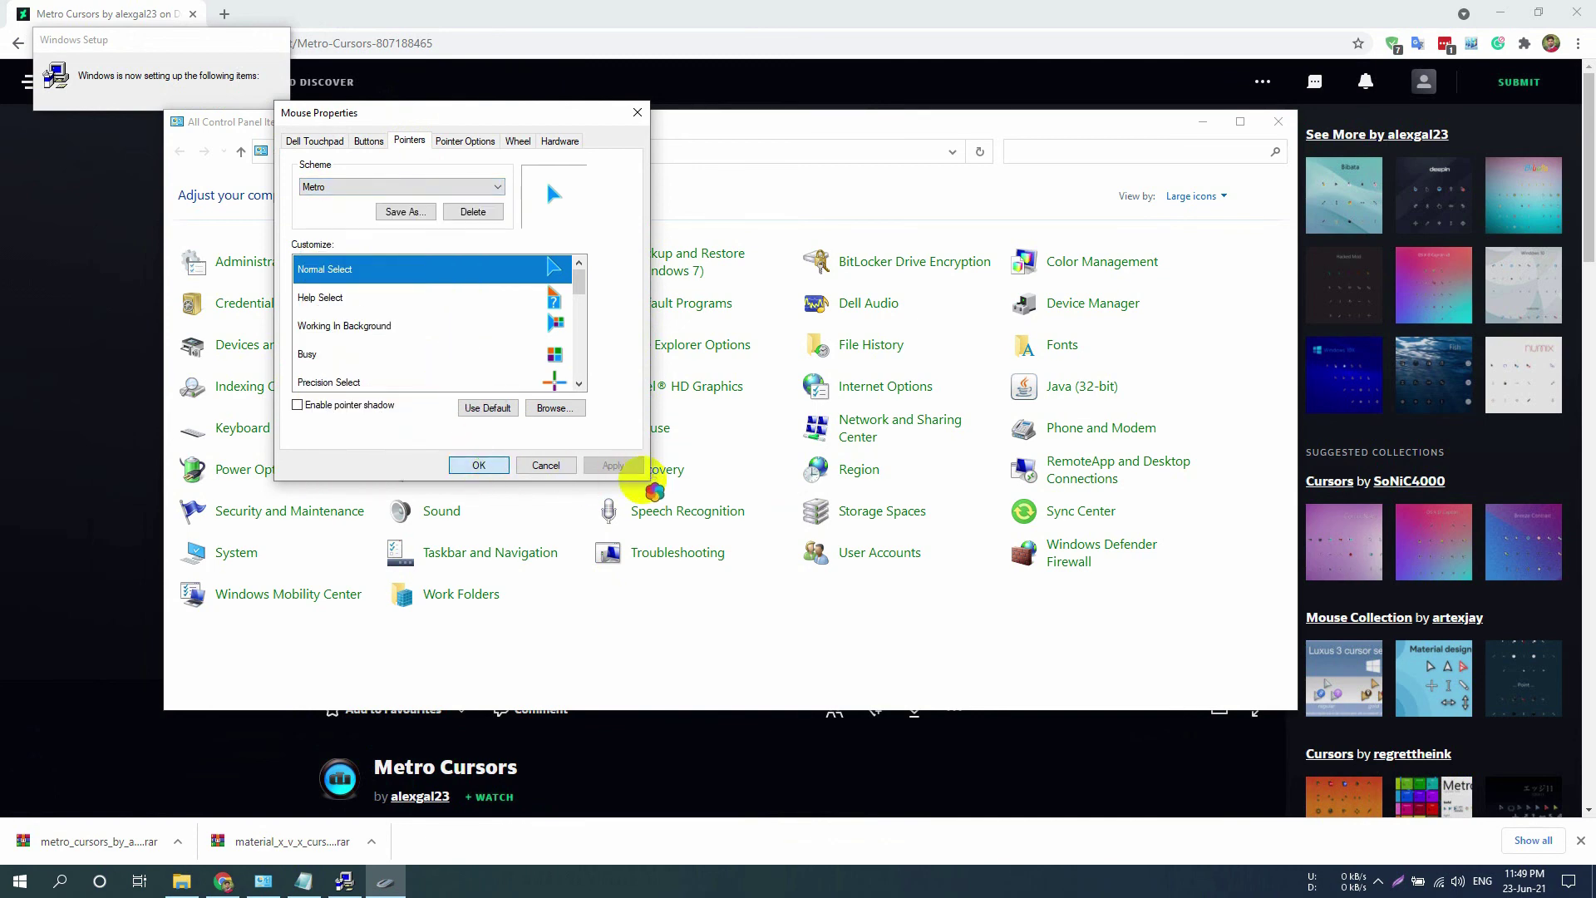
left_click(857, 500)
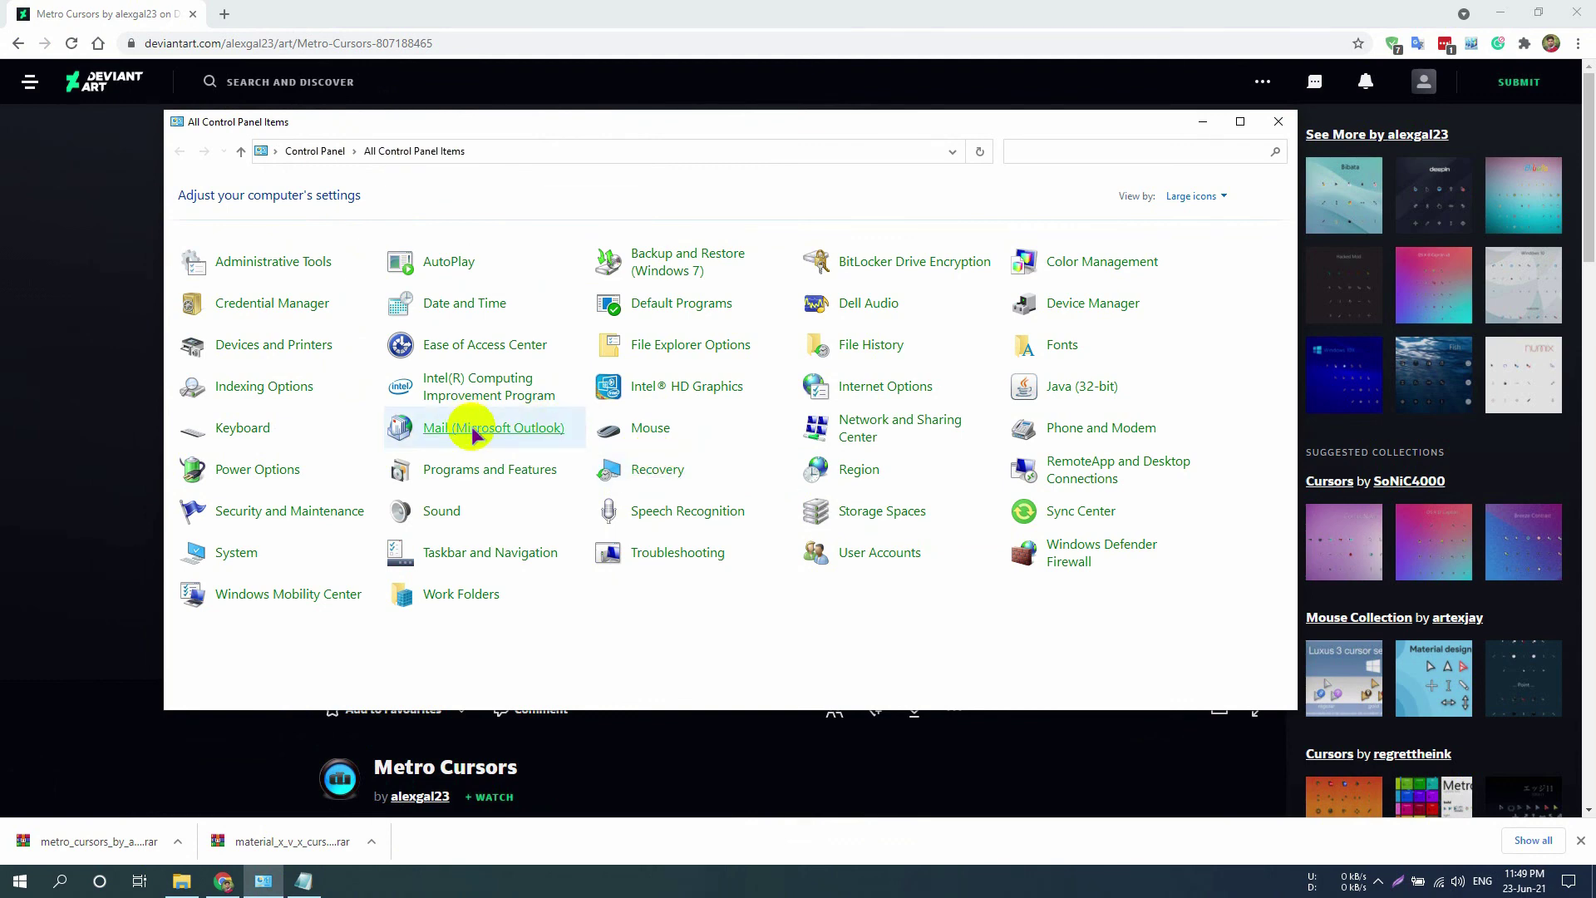
- Switch the mouse pointer scheme from Metro to VS 5.0 (normal) and apply it
left_click(665, 431)
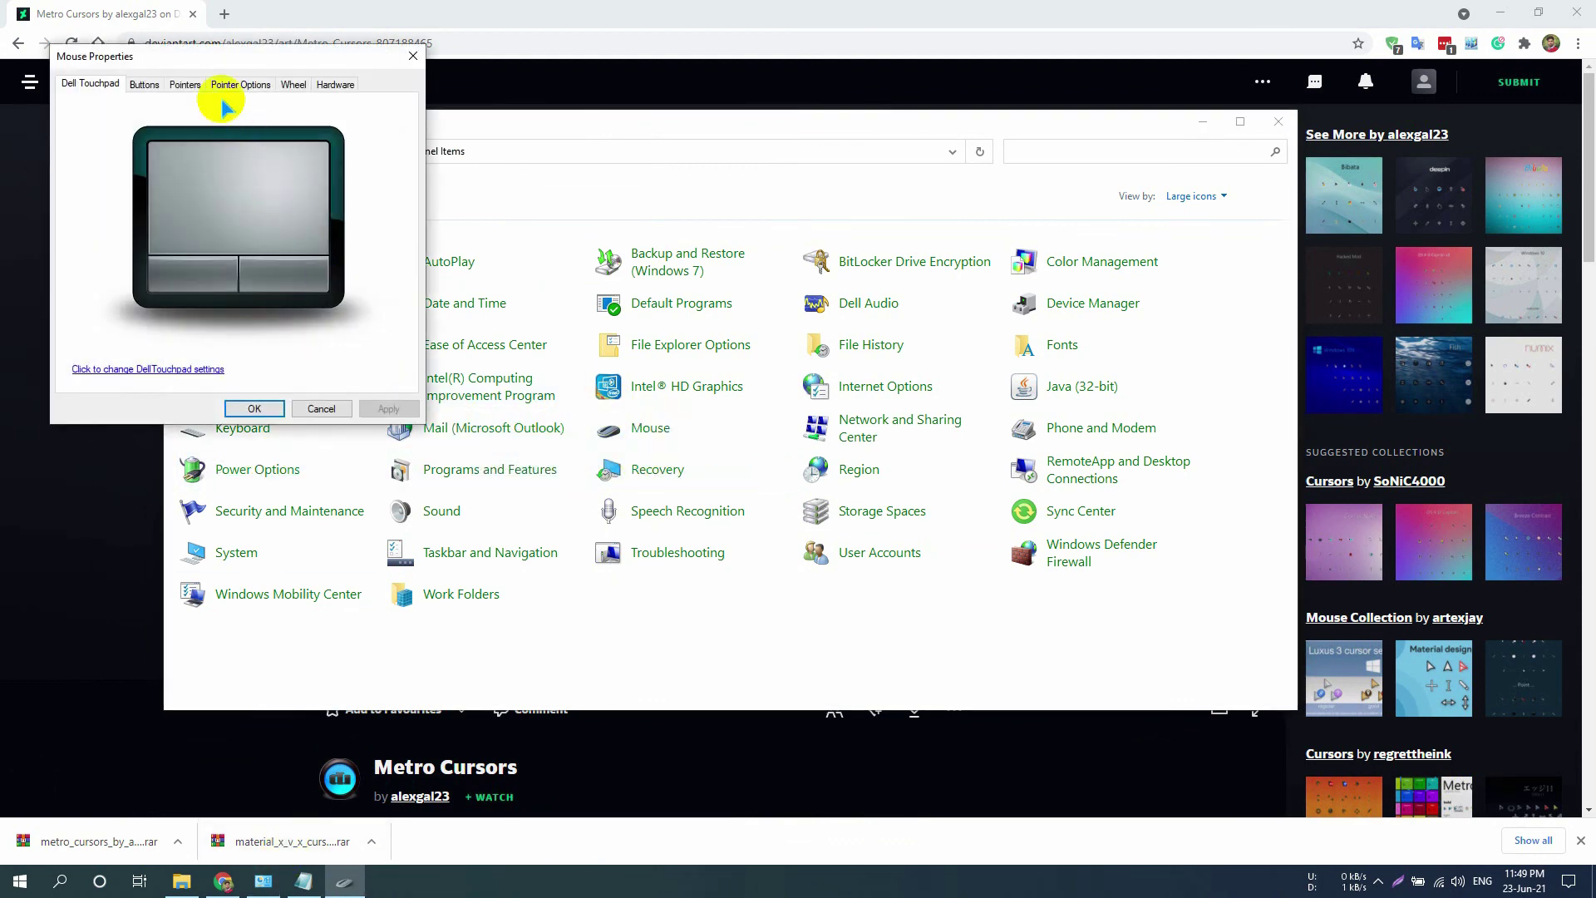
left_click(185, 84)
left_click(210, 131)
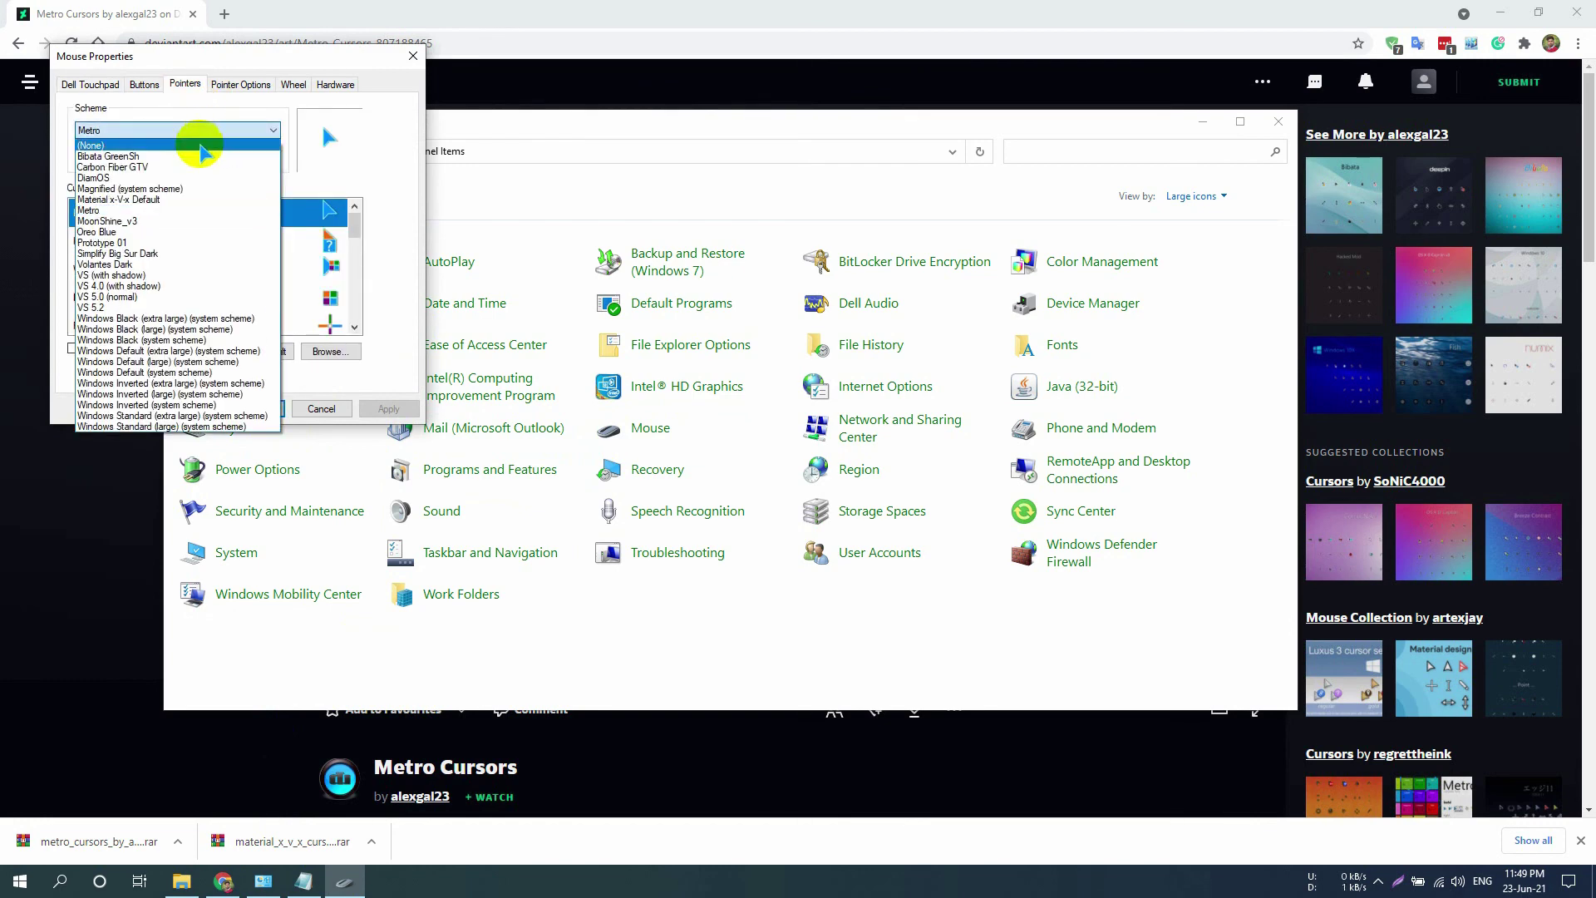
left_click(151, 299)
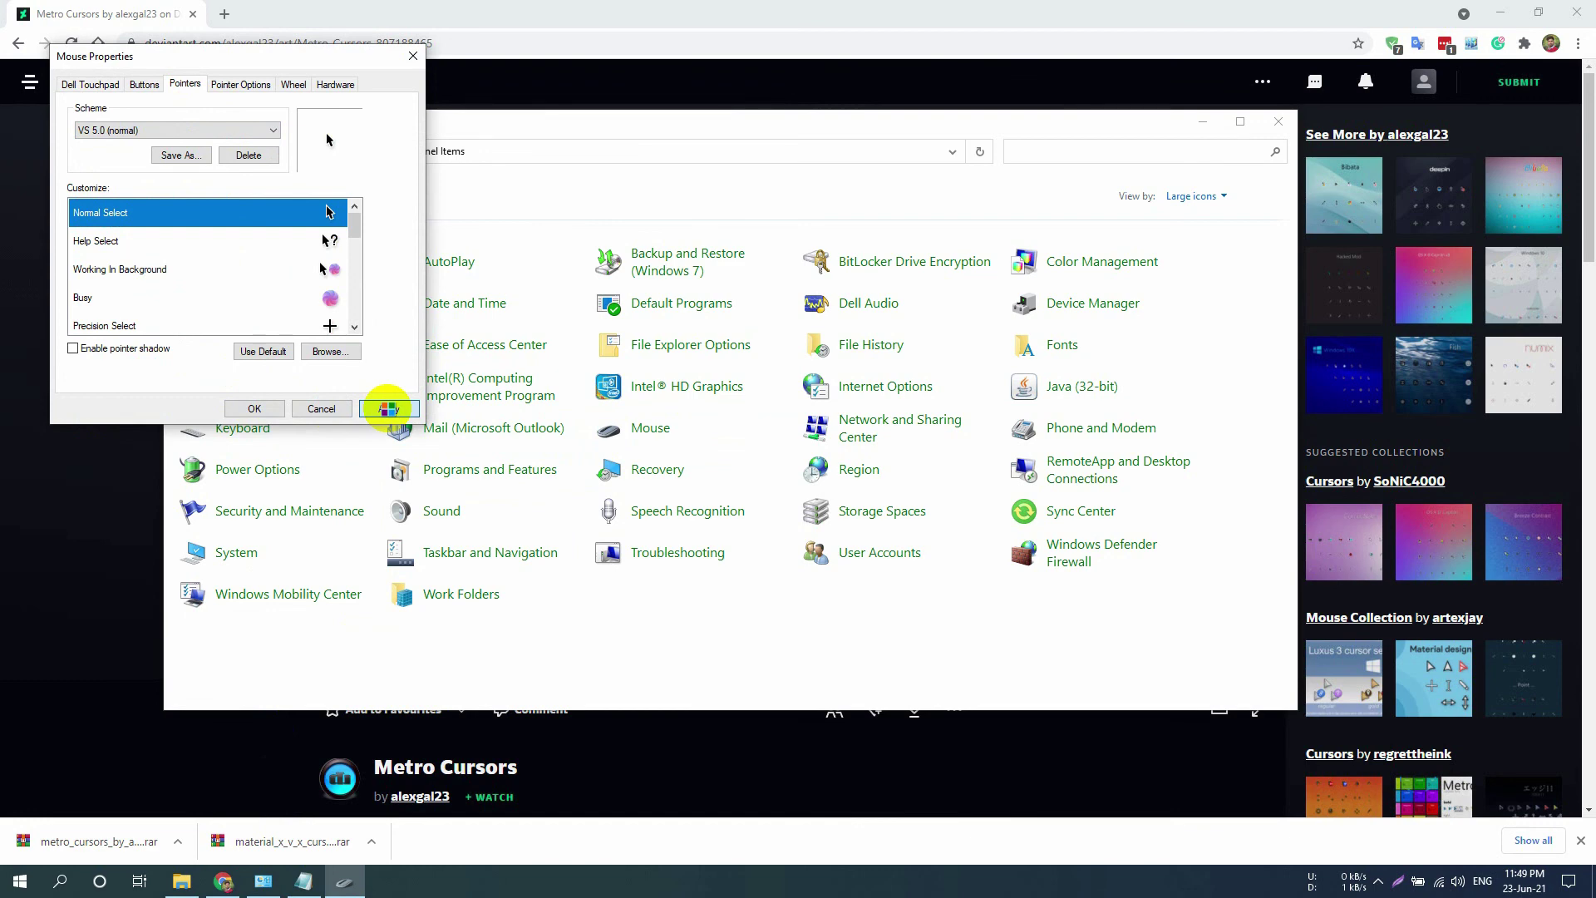
left_click(388, 408)
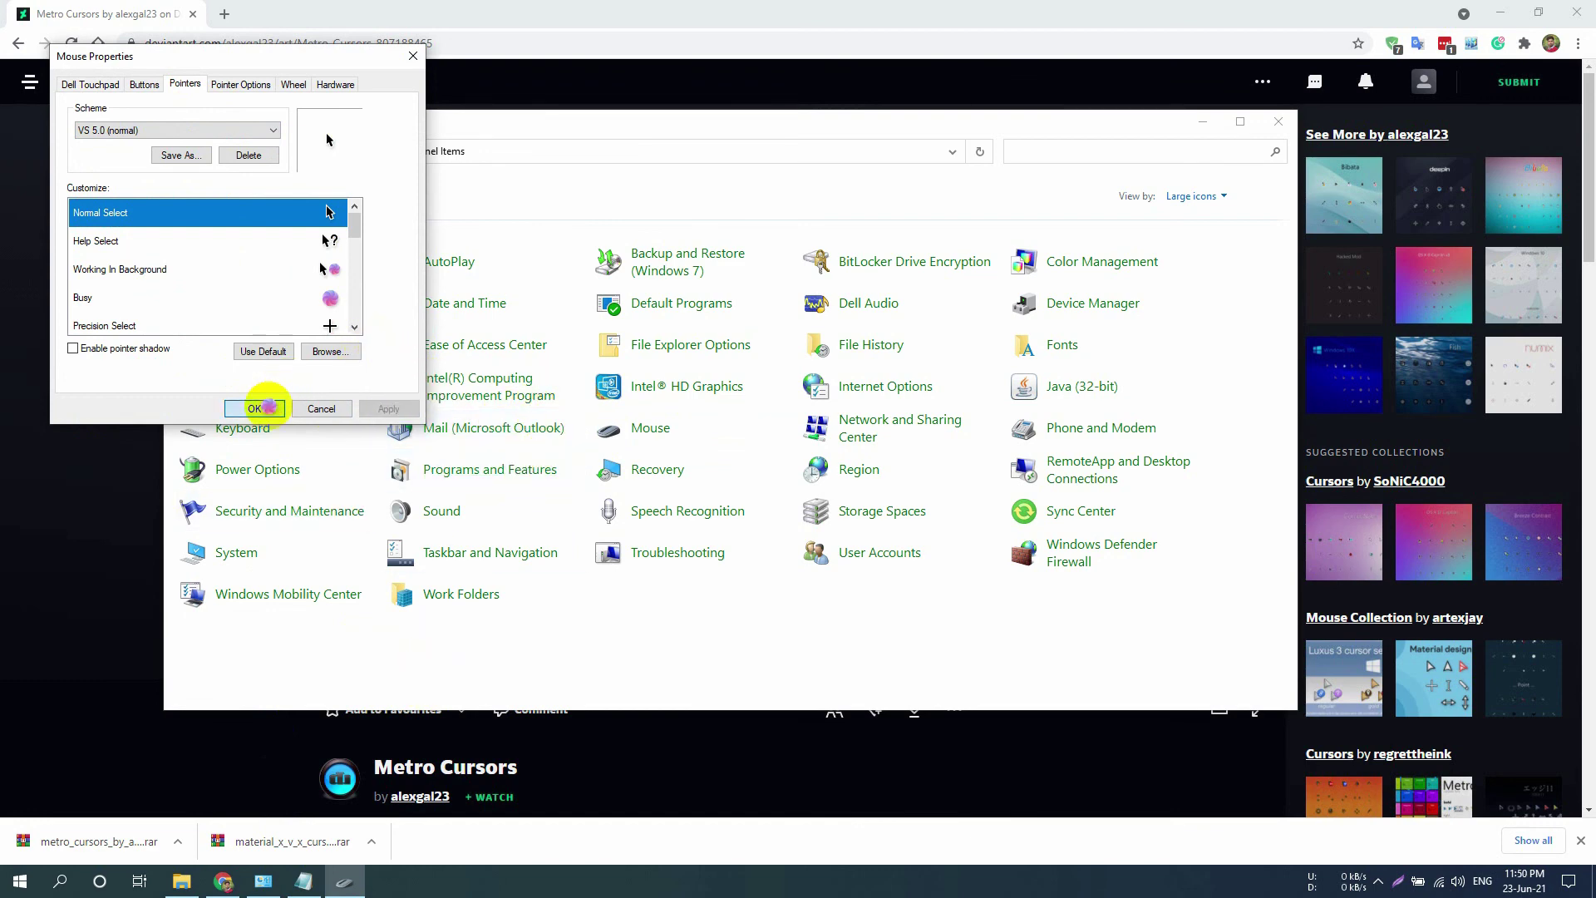
left_click(255, 408)
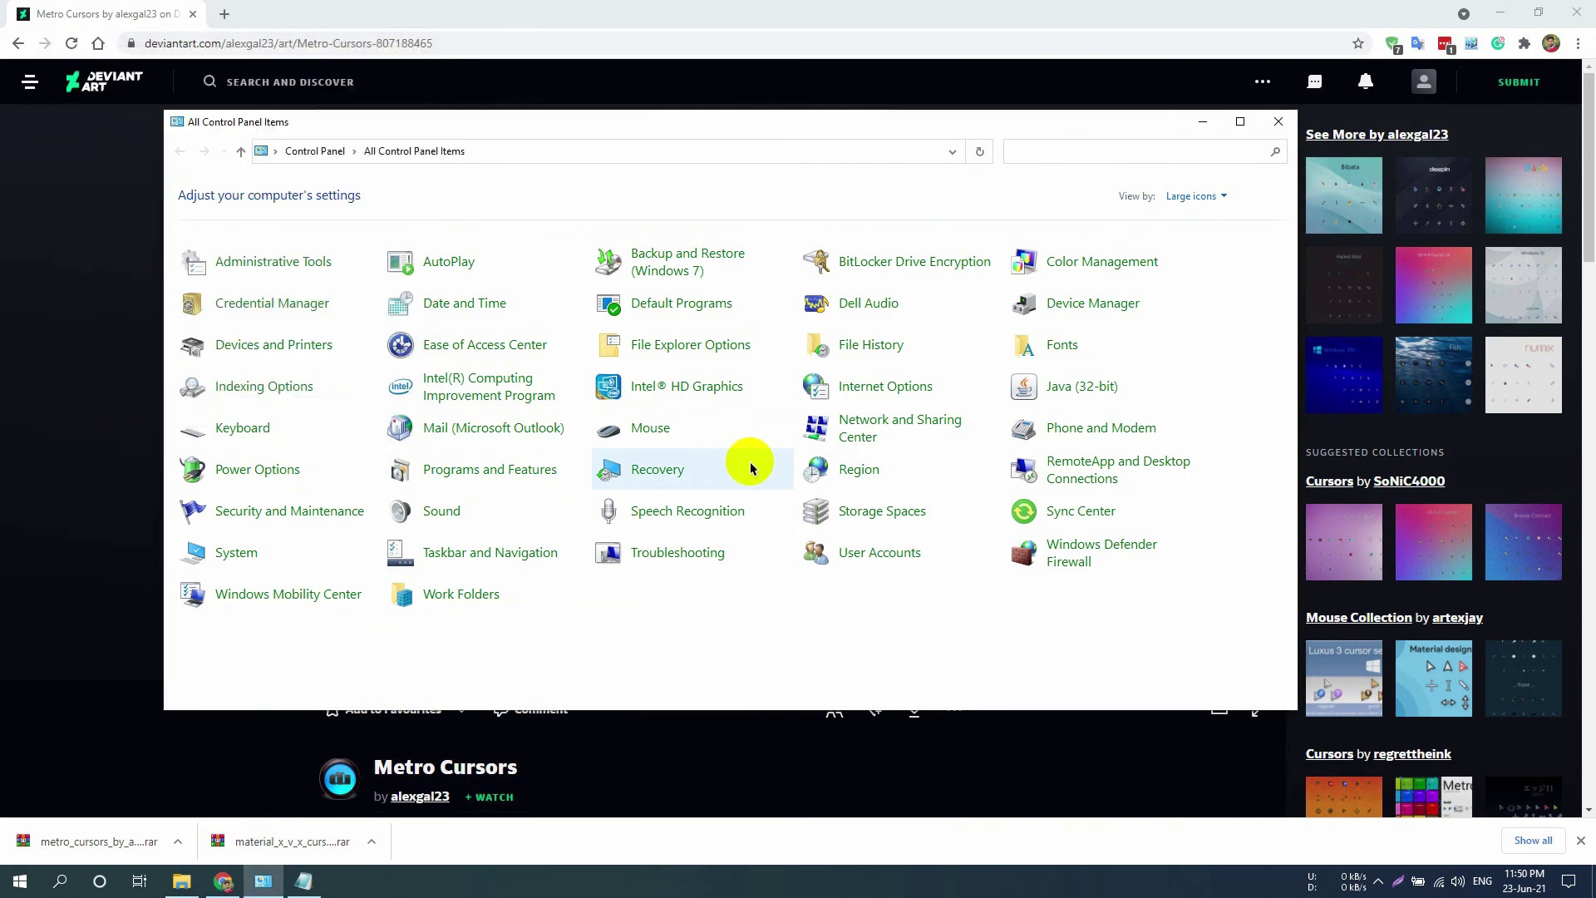